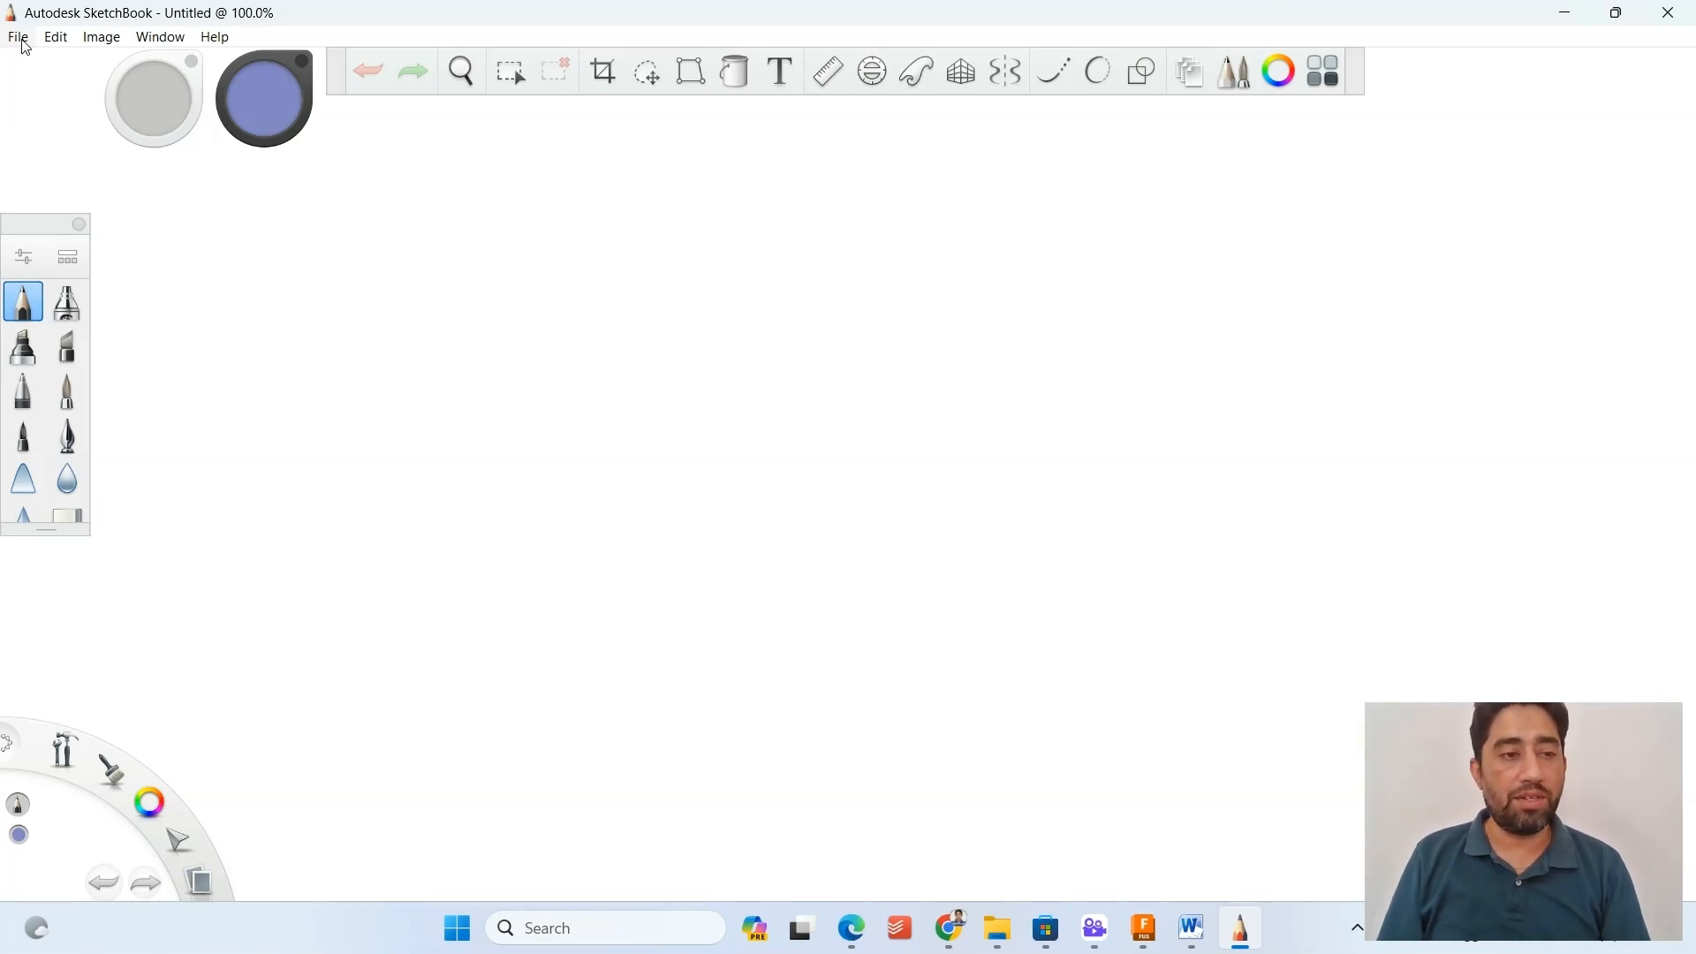
{"action": "left_click", "coordinate": [20, 38]}
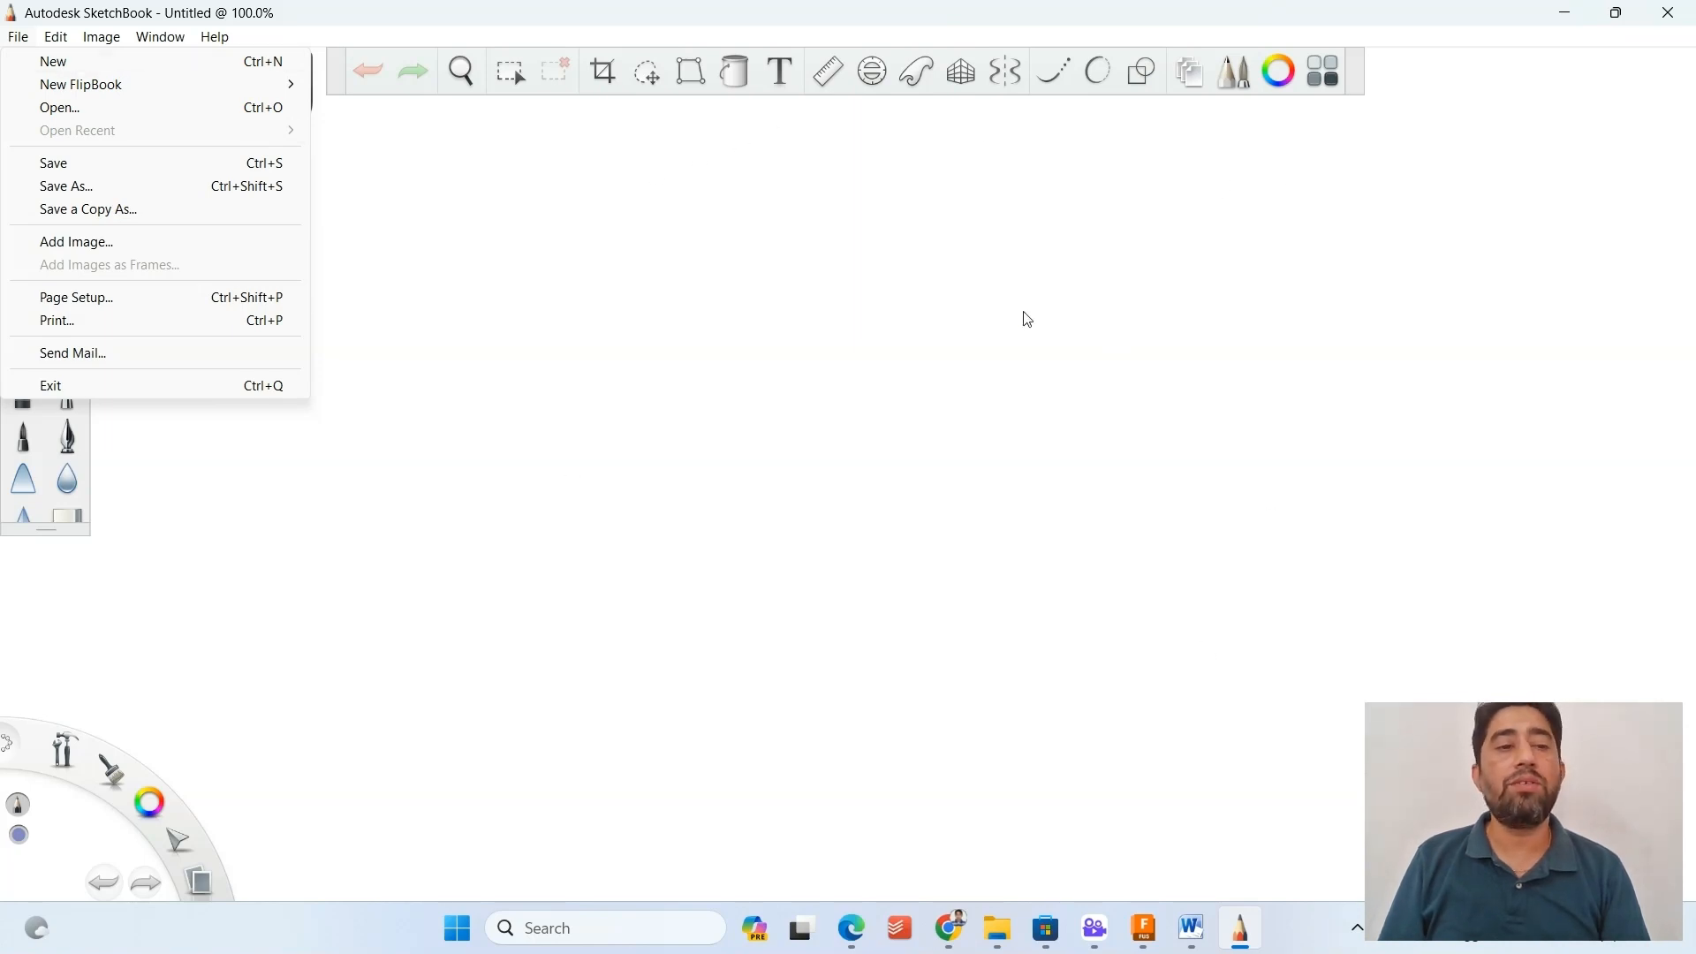
{"action": "left_click", "coordinate": [971, 305]}
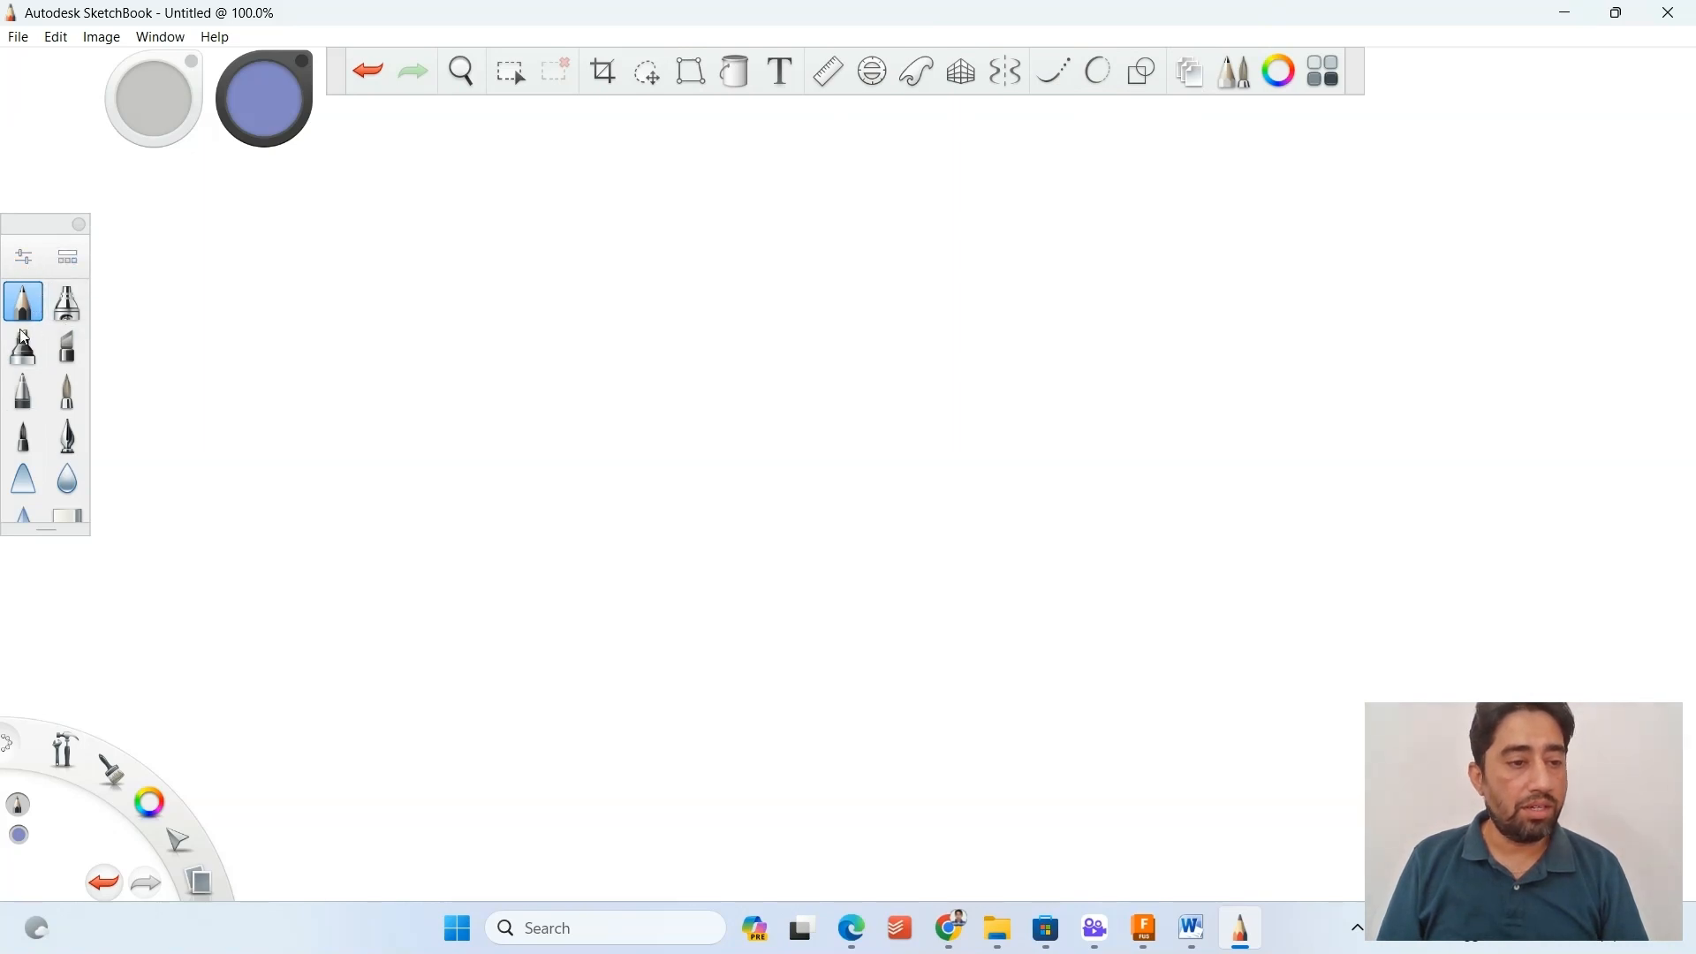
Lengthen the brush palette to show all its brushes and move it slightly higher.
{"action": "left_click_drag", "start_coordinate": [46, 531], "coordinate": [53, 649]}
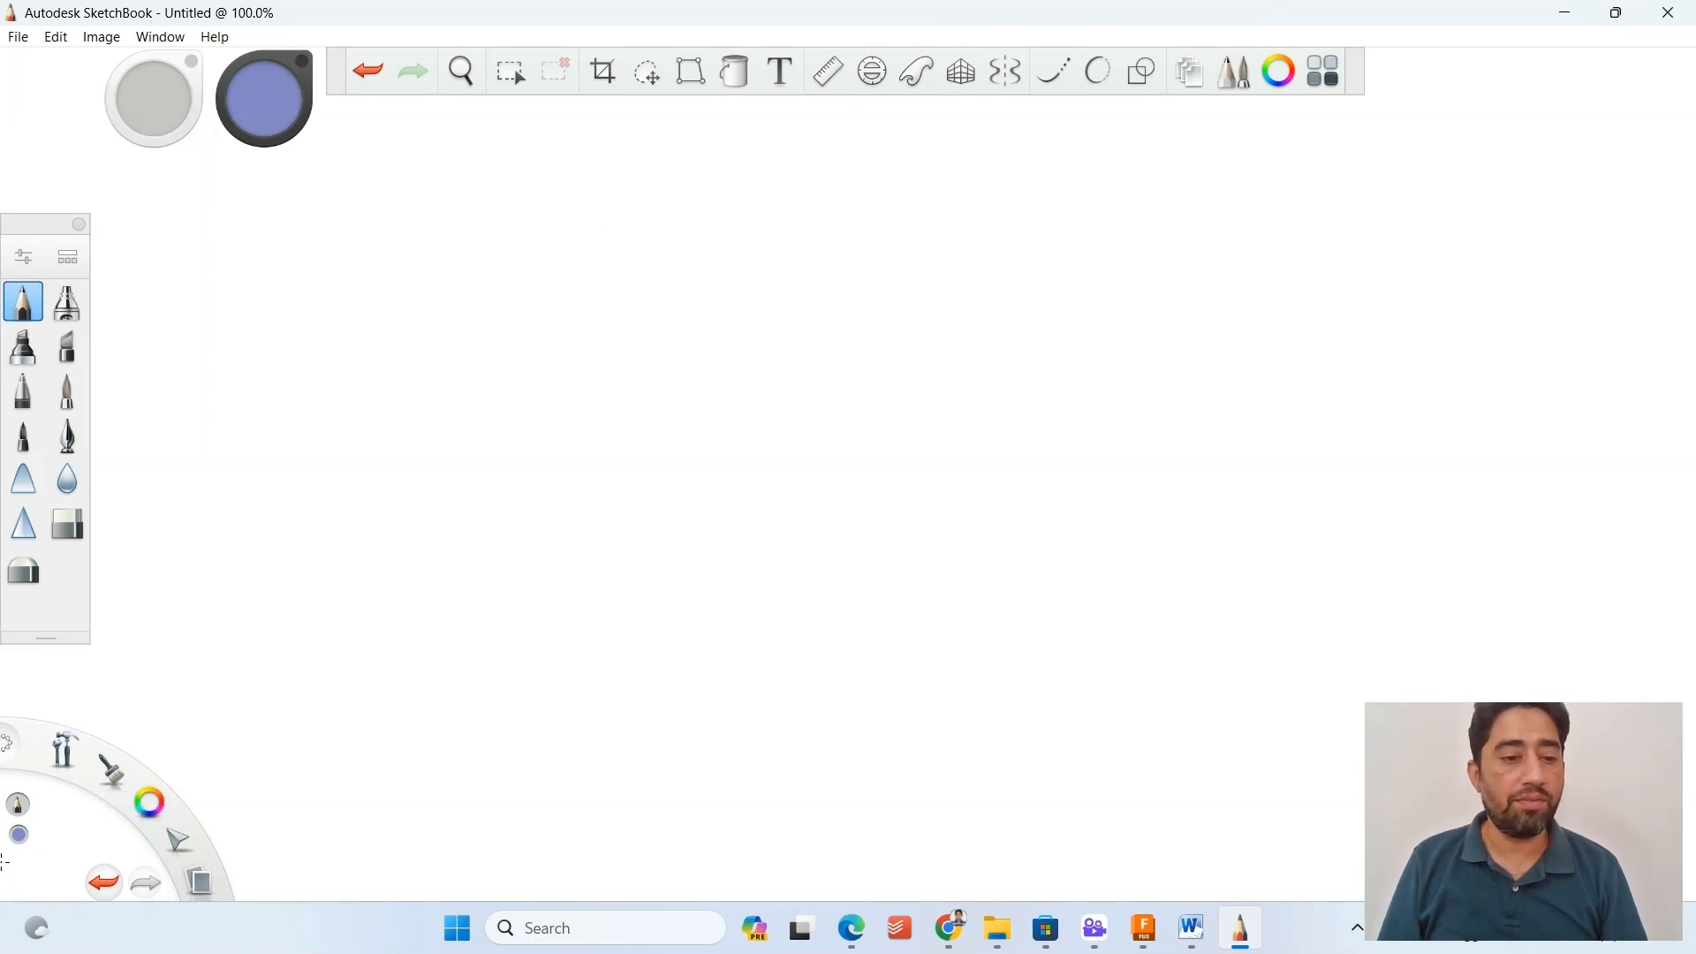
{"action": "mouse_move", "coordinate": [33, 233]}
{"action": "left_mouse_down"}
{"action": "mouse_move", "coordinate": [528, 171]}
{"action": "mouse_move", "coordinate": [1448, 155]}
{"action": "mouse_move", "coordinate": [35, 196]}
{"action": "left_mouse_up"}
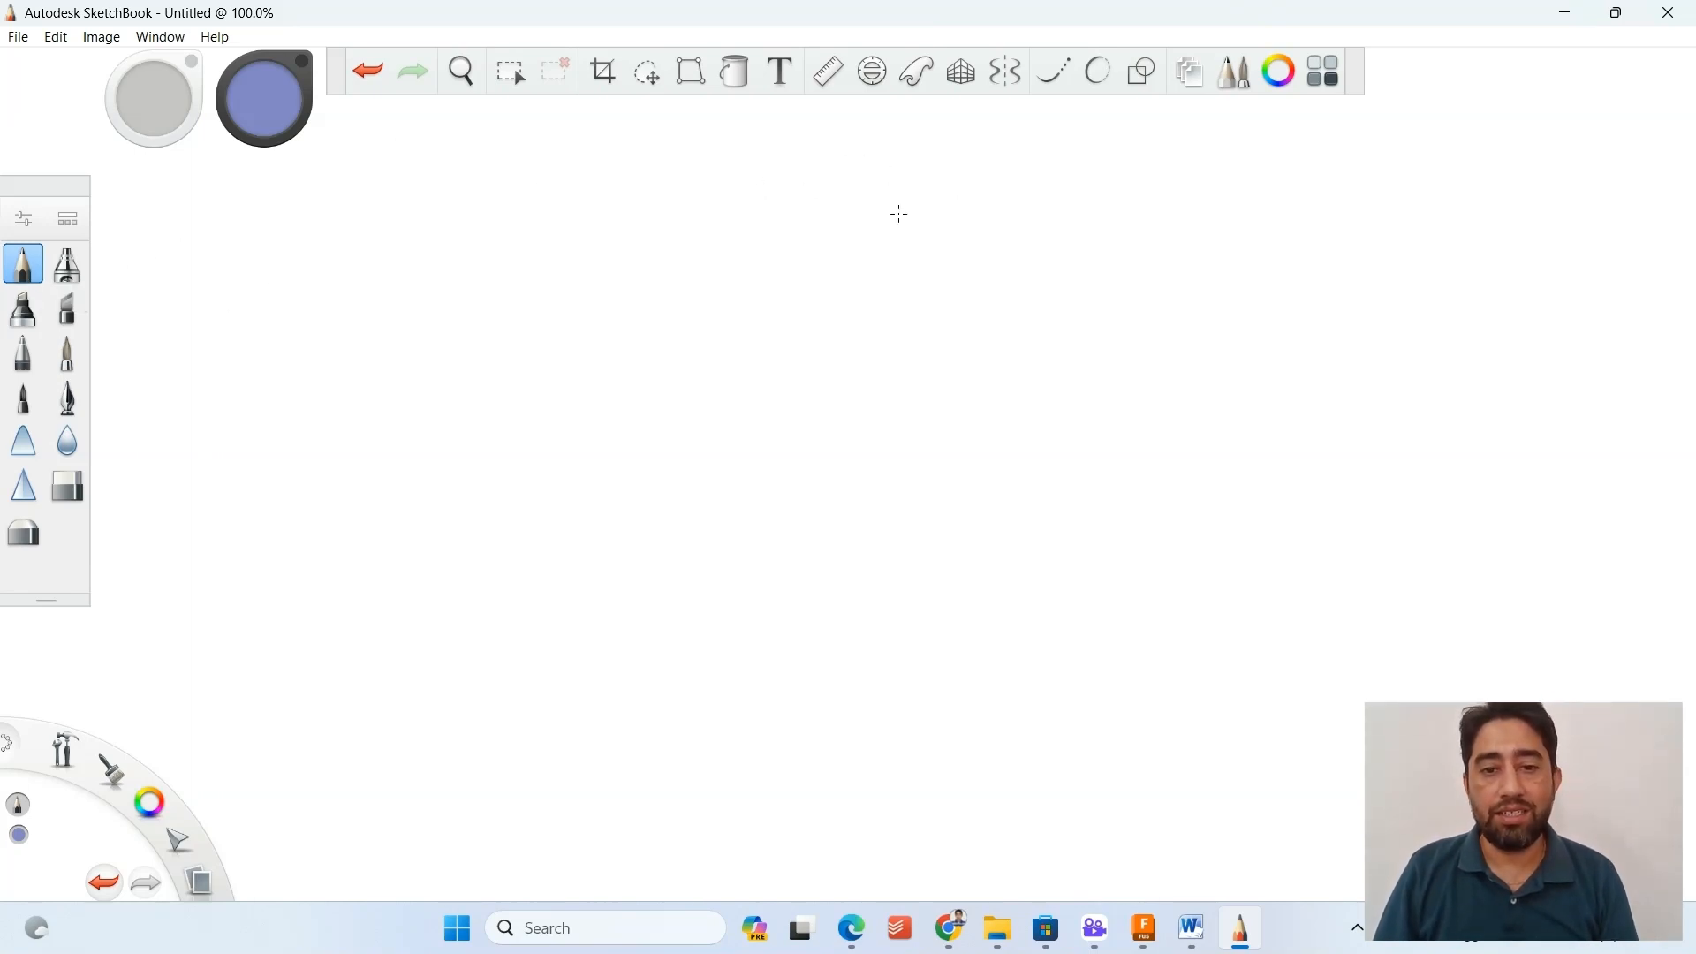
Turn on Symmetry Y and Steady Stroke, and draw a wavy practice stroke beside the vertical axis.
{"action": "left_click", "coordinate": [1003, 74]}
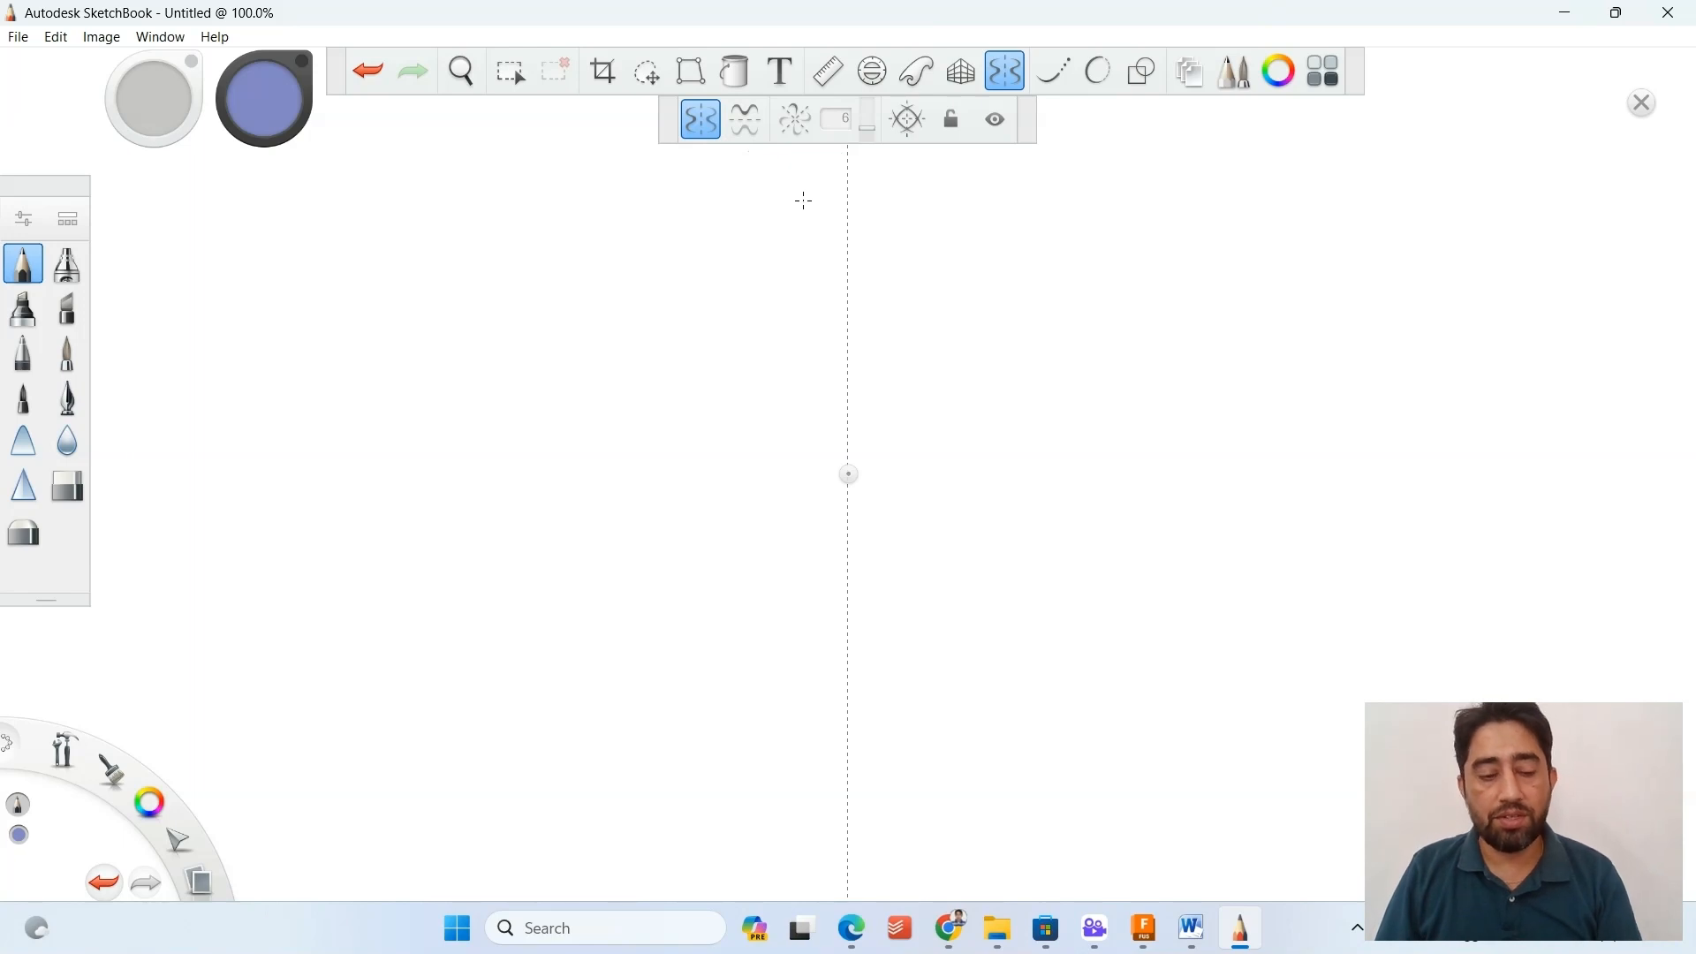
{"action": "left_click", "coordinate": [1061, 74]}
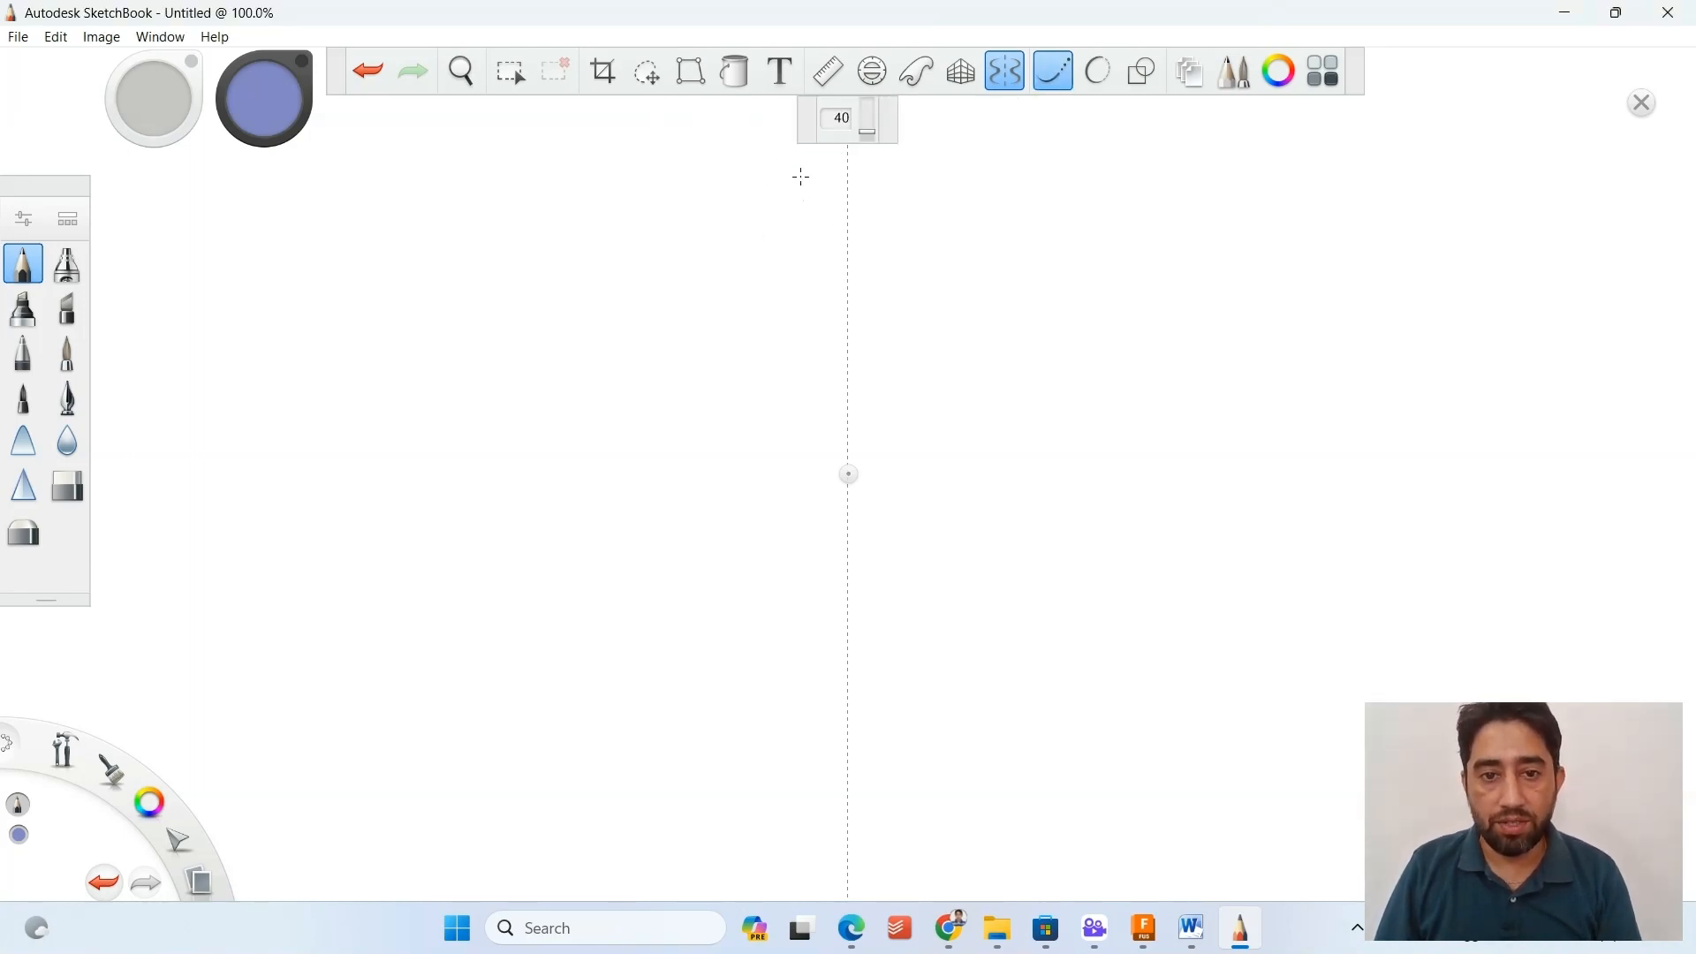
{"action": "mouse_move", "coordinate": [805, 191]}
{"action": "left_mouse_down"}
{"action": "mouse_move", "coordinate": [801, 282]}
{"action": "mouse_move", "coordinate": [716, 257]}
{"action": "mouse_move", "coordinate": [795, 318]}
{"action": "mouse_move", "coordinate": [693, 457]}
{"action": "mouse_move", "coordinate": [760, 463]}
{"action": "left_mouse_up"}
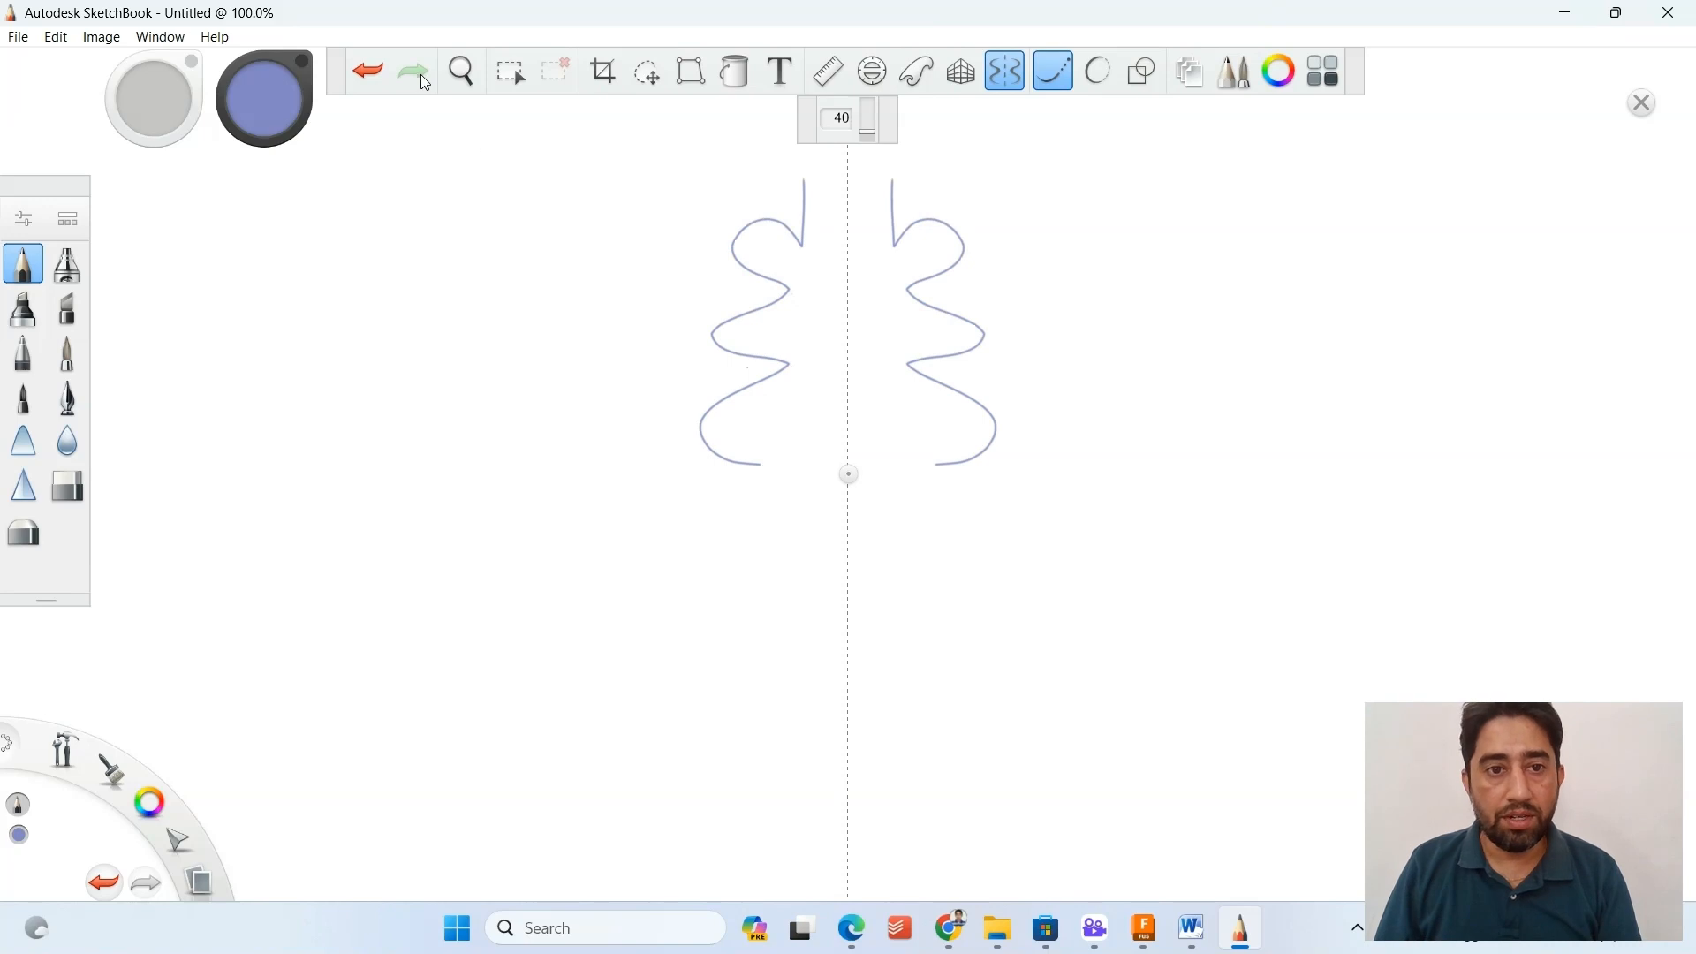
Draw a second wavy mirrored stroke outside the first one with Steady Stroke turned off.
{"action": "left_click", "coordinate": [1014, 77]}
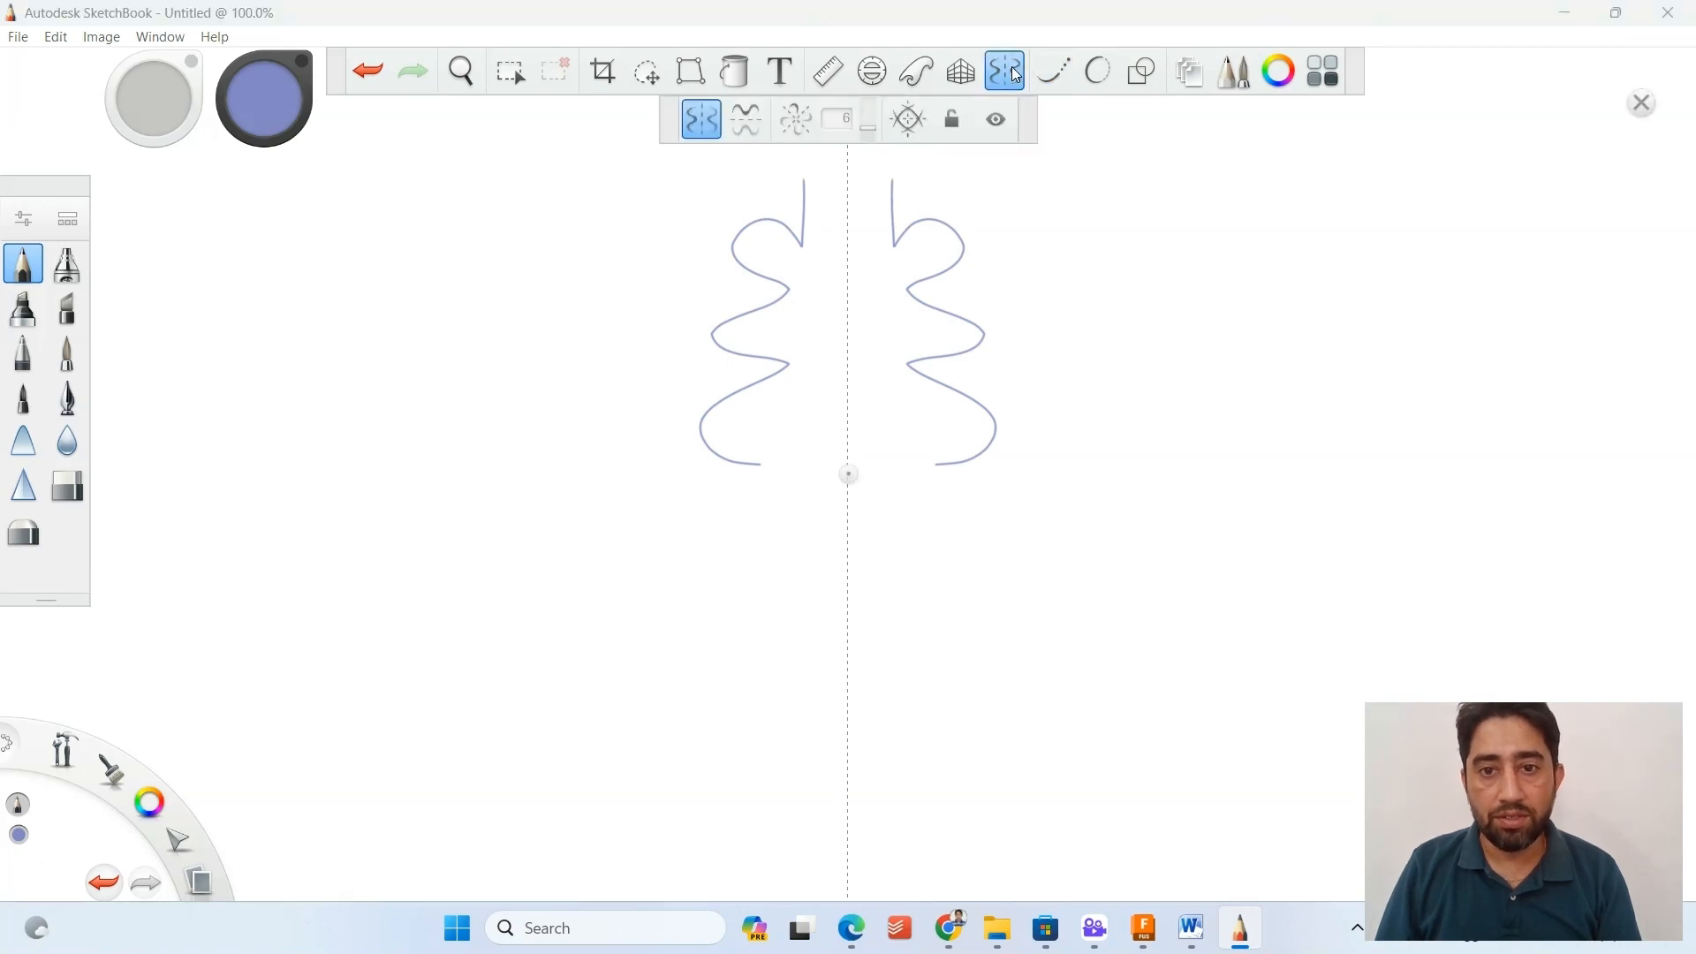
{"action": "left_click", "coordinate": [1005, 71]}
{"action": "mouse_move", "coordinate": [677, 287]}
{"action": "left_mouse_down"}
{"action": "mouse_move", "coordinate": [638, 534]}
{"action": "mouse_move", "coordinate": [722, 587]}
{"action": "mouse_move", "coordinate": [680, 637]}
{"action": "mouse_move", "coordinate": [746, 639]}
{"action": "left_mouse_up"}
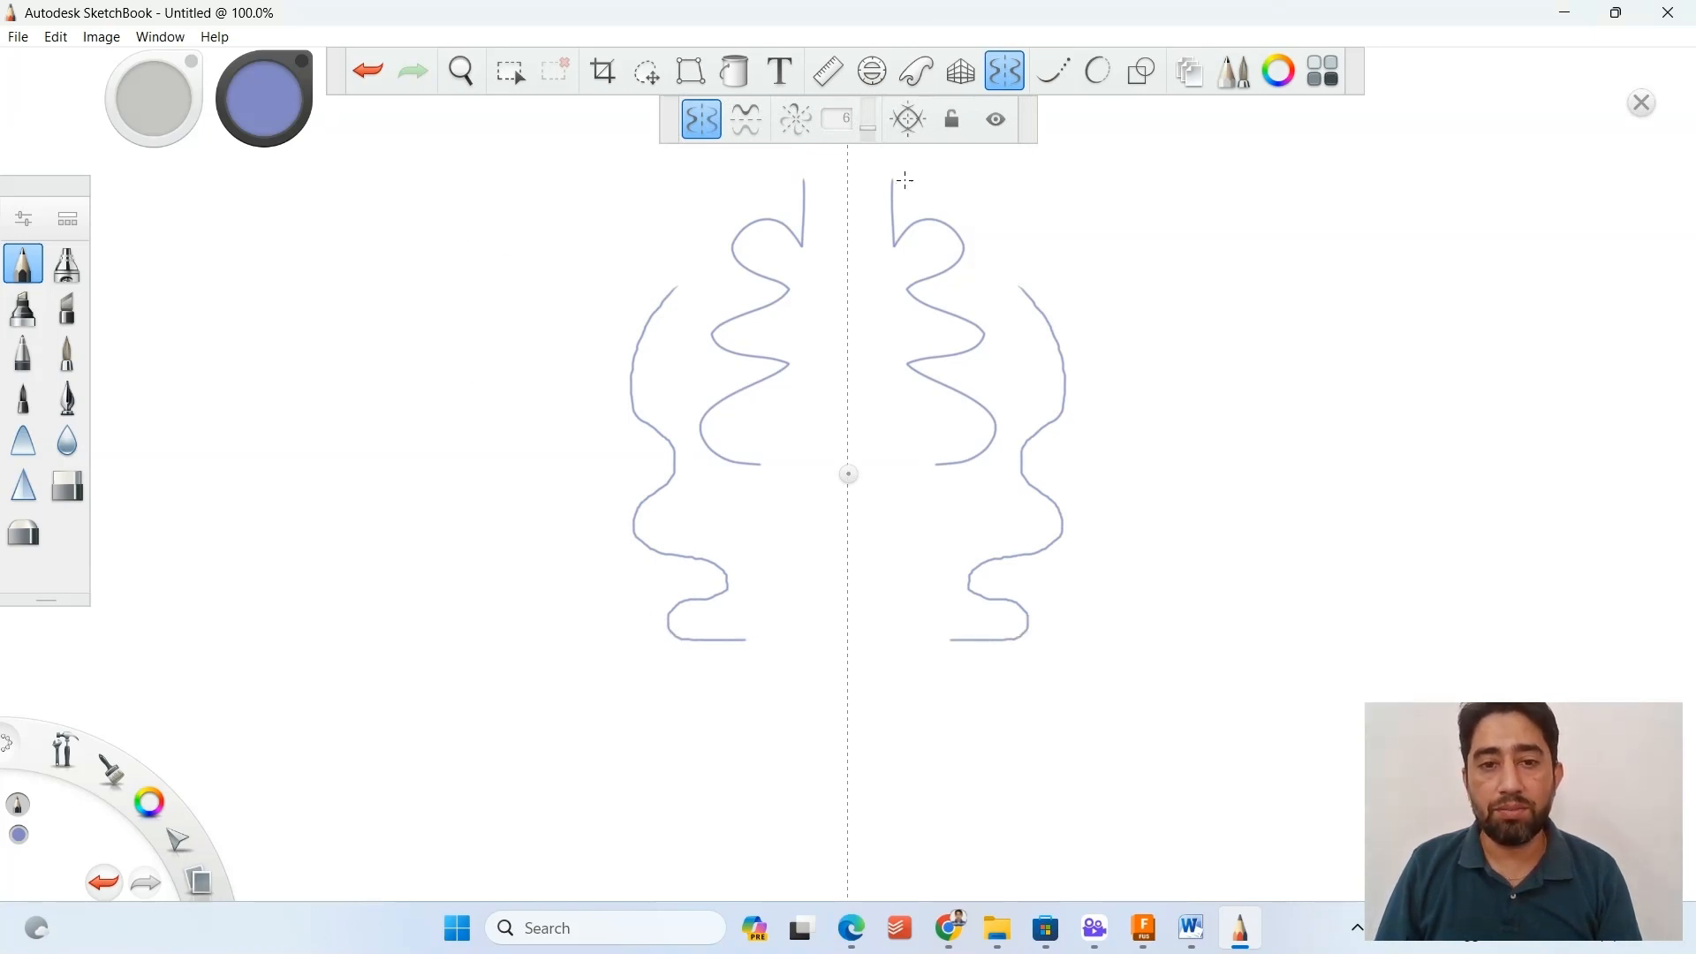
Turn on Symmetry X too and draw two wavy practice strokes mirrored across both axes, the second with Steady Stroke.
{"action": "left_click", "coordinate": [747, 118]}
{"action": "mouse_move", "coordinate": [923, 402]}
{"action": "left_mouse_down"}
{"action": "mouse_move", "coordinate": [848, 406]}
{"action": "mouse_move", "coordinate": [1548, 382]}
{"action": "mouse_move", "coordinate": [1508, 210]}
{"action": "mouse_move", "coordinate": [1275, 263]}
{"action": "left_mouse_up"}
{"action": "left_click", "coordinate": [1054, 71]}
{"action": "mouse_move", "coordinate": [1135, 212]}
{"action": "left_mouse_down"}
{"action": "mouse_move", "coordinate": [1153, 257]}
{"action": "mouse_move", "coordinate": [1133, 380]}
{"action": "mouse_move", "coordinate": [1286, 295]}
{"action": "mouse_move", "coordinate": [1360, 415]}
{"action": "mouse_move", "coordinate": [1338, 439]}
{"action": "left_mouse_up"}
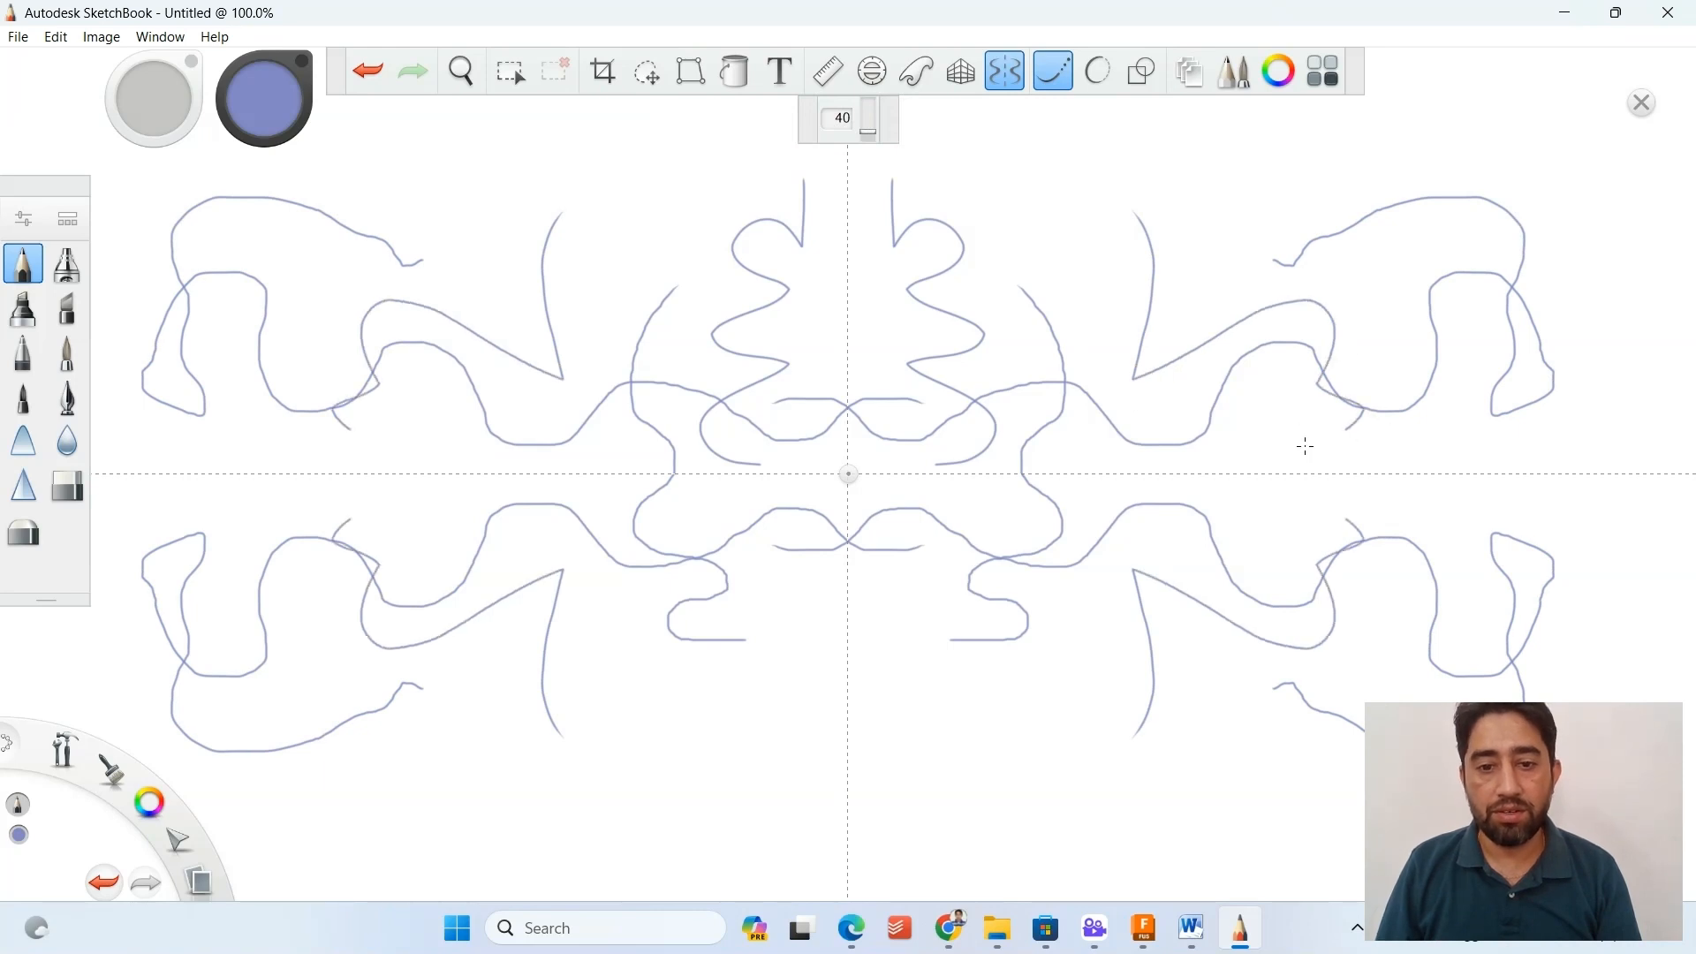
Undo all the practice strokes to clear the canvas.
{"action": "key", "text": "ctrl+z"}
{"action": "key", "text": "ctrl+z"}
{"action": "key", "text": "ctrl+z"}
{"action": "key", "text": "ctrl+z"}
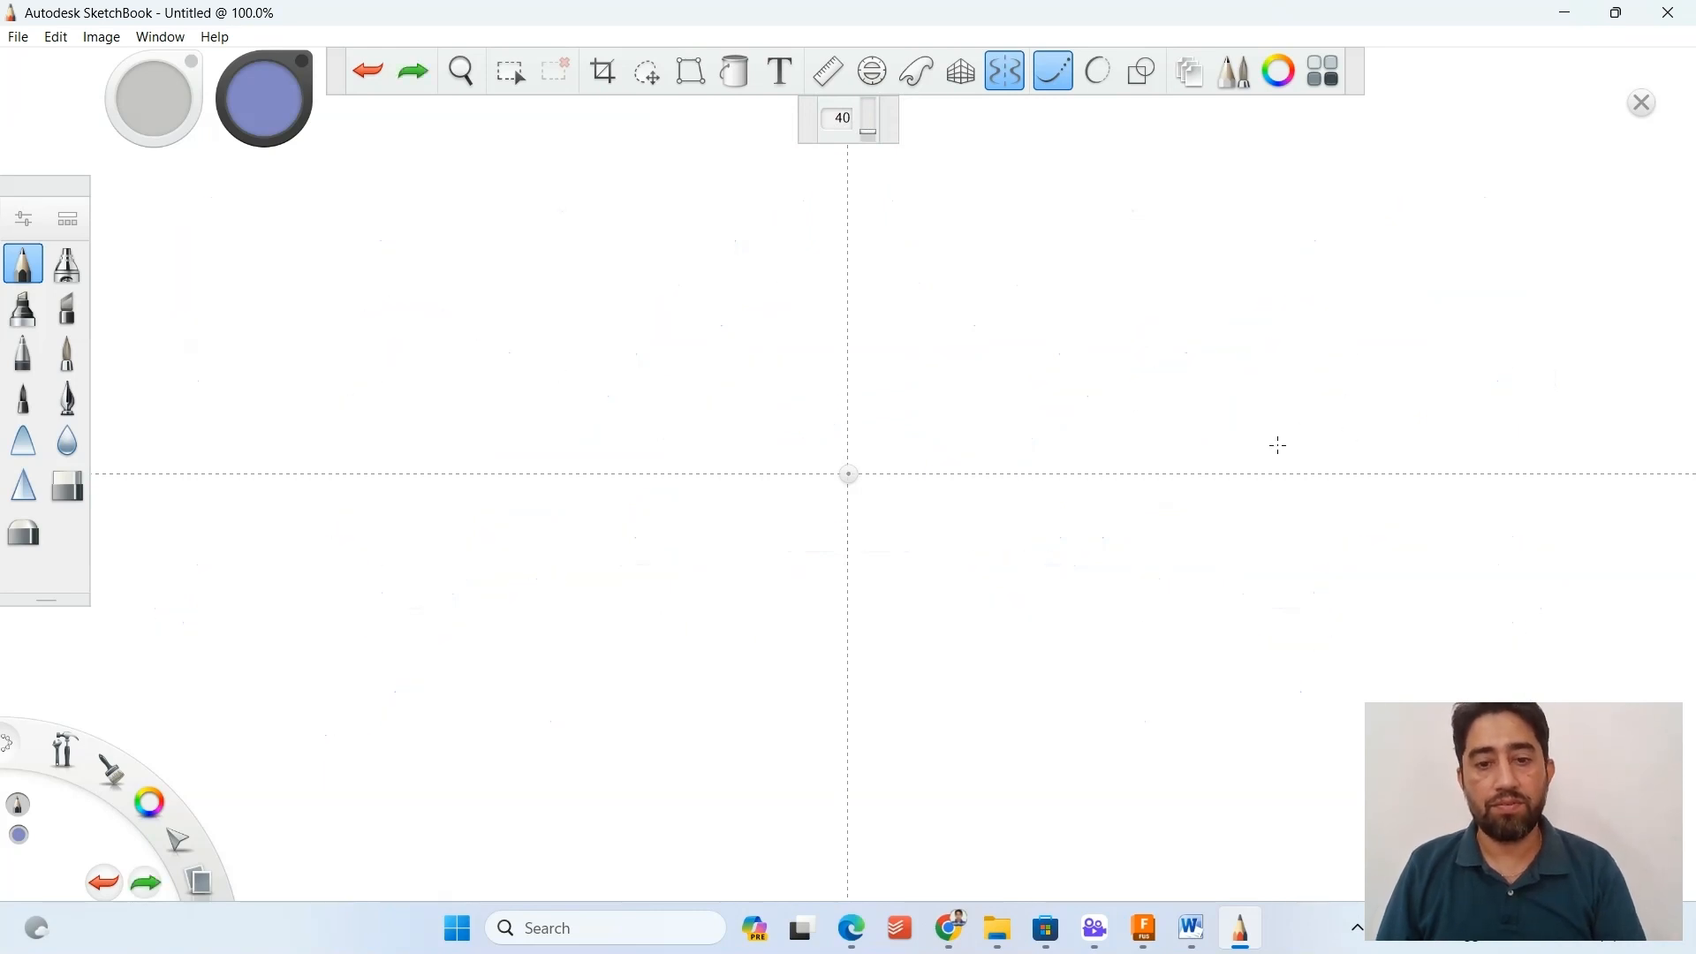
Set the Steady Stroke value to 30 and draw the bottle neck as a short vertical line beside the vertical axis.
{"action": "double_click", "coordinate": [832, 120]}
{"action": "left_click_drag", "start_coordinate": [832, 118], "coordinate": [824, 118]}
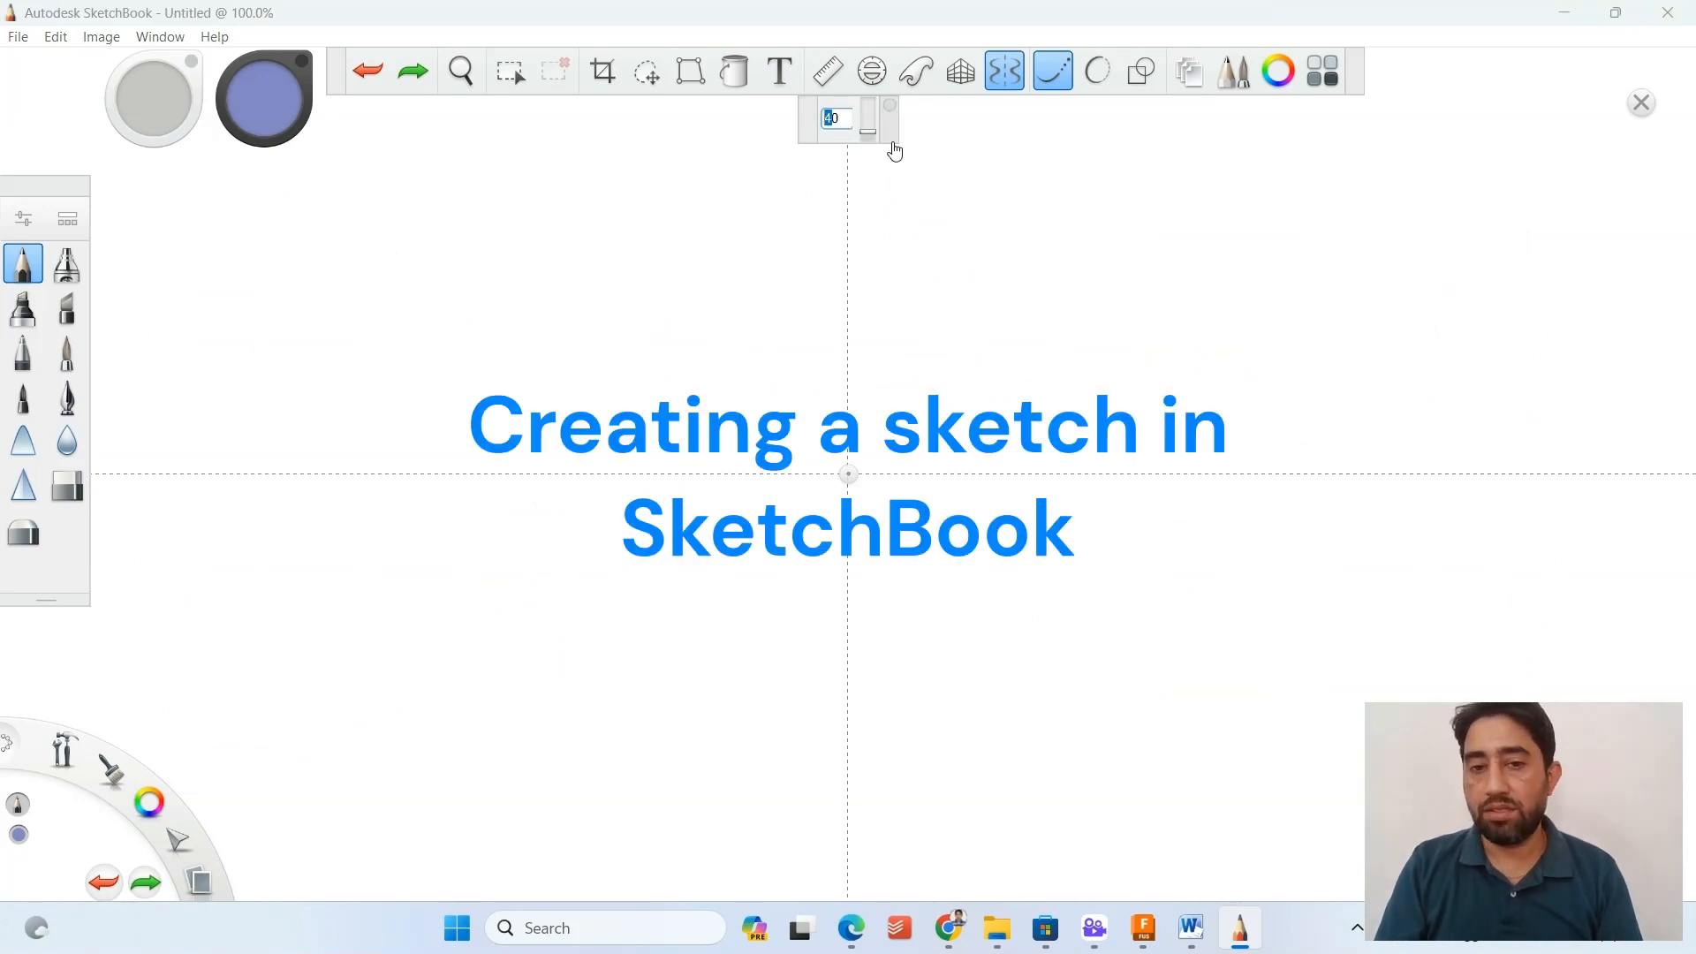
{"action": "type", "text": "3"}
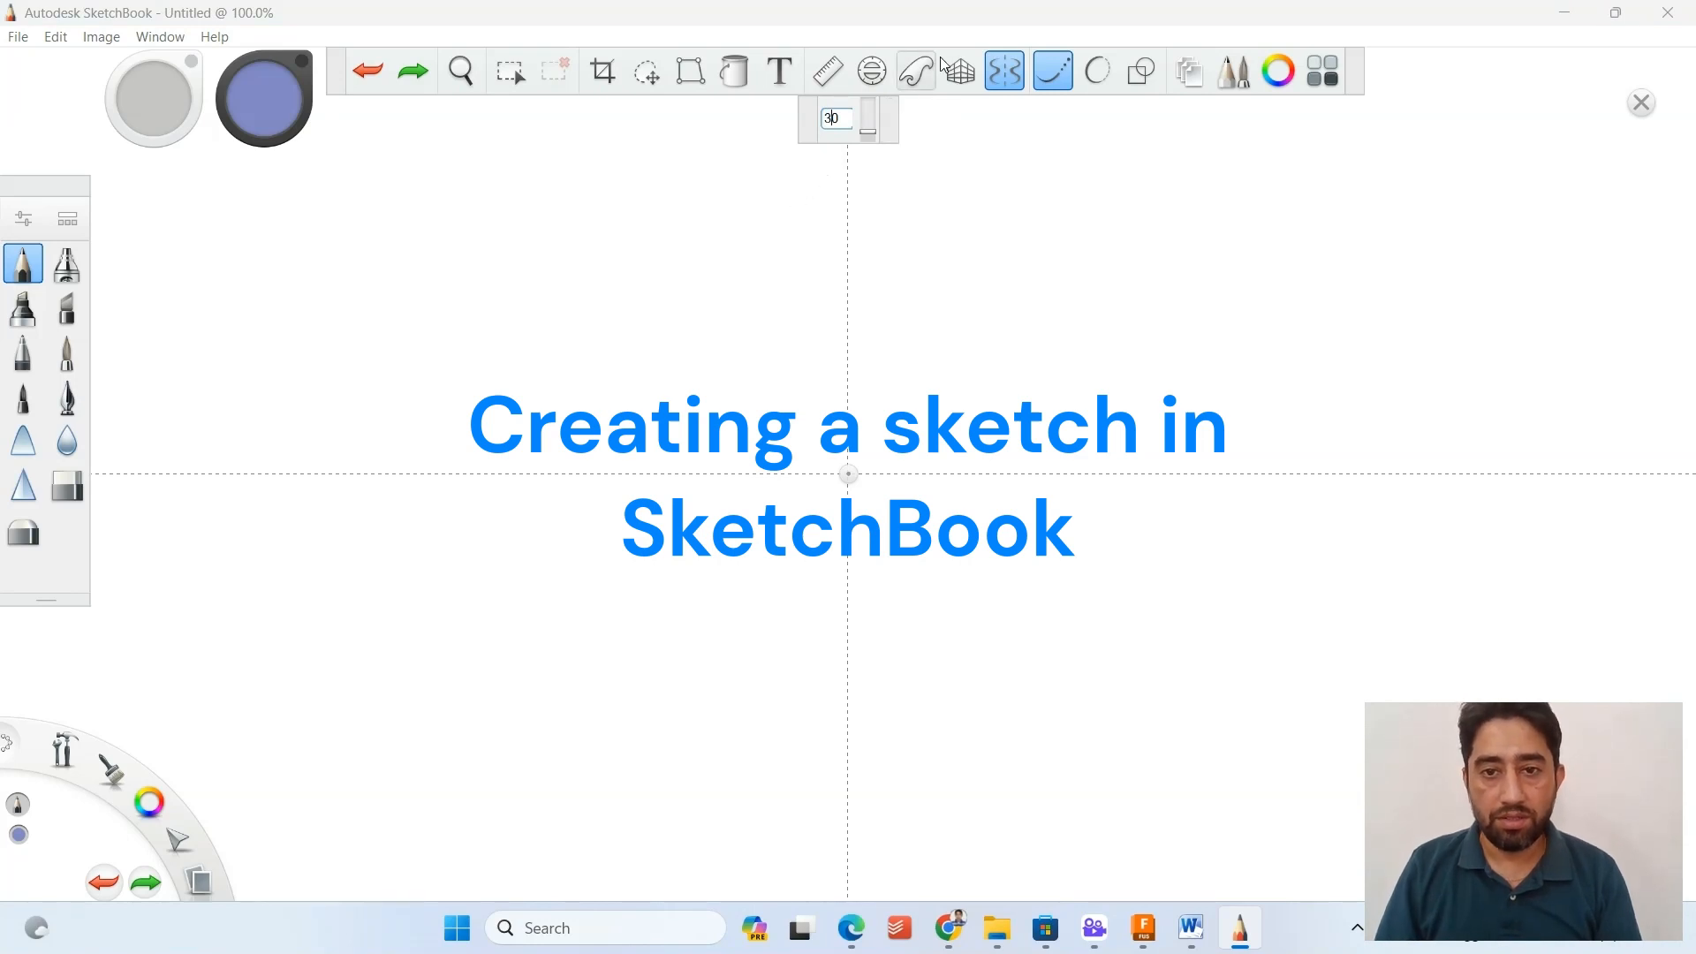
{"action": "left_click", "coordinate": [815, 184]}
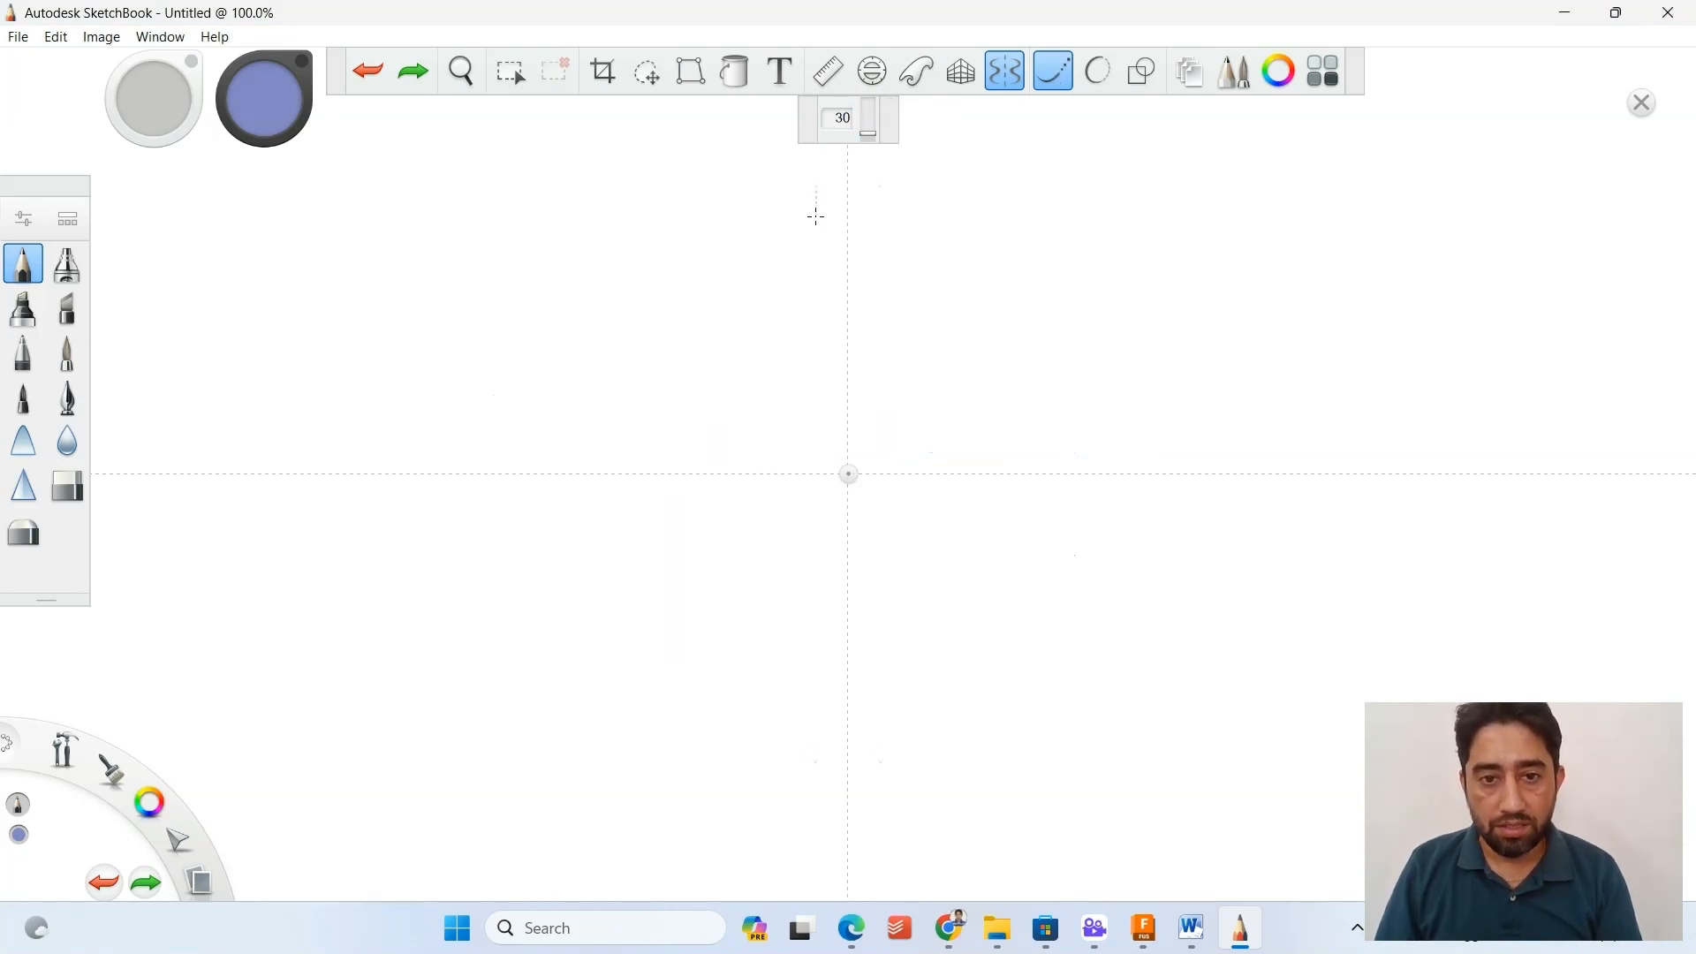
{"action": "left_click_drag", "start_coordinate": [815, 217], "coordinate": [815, 273]}
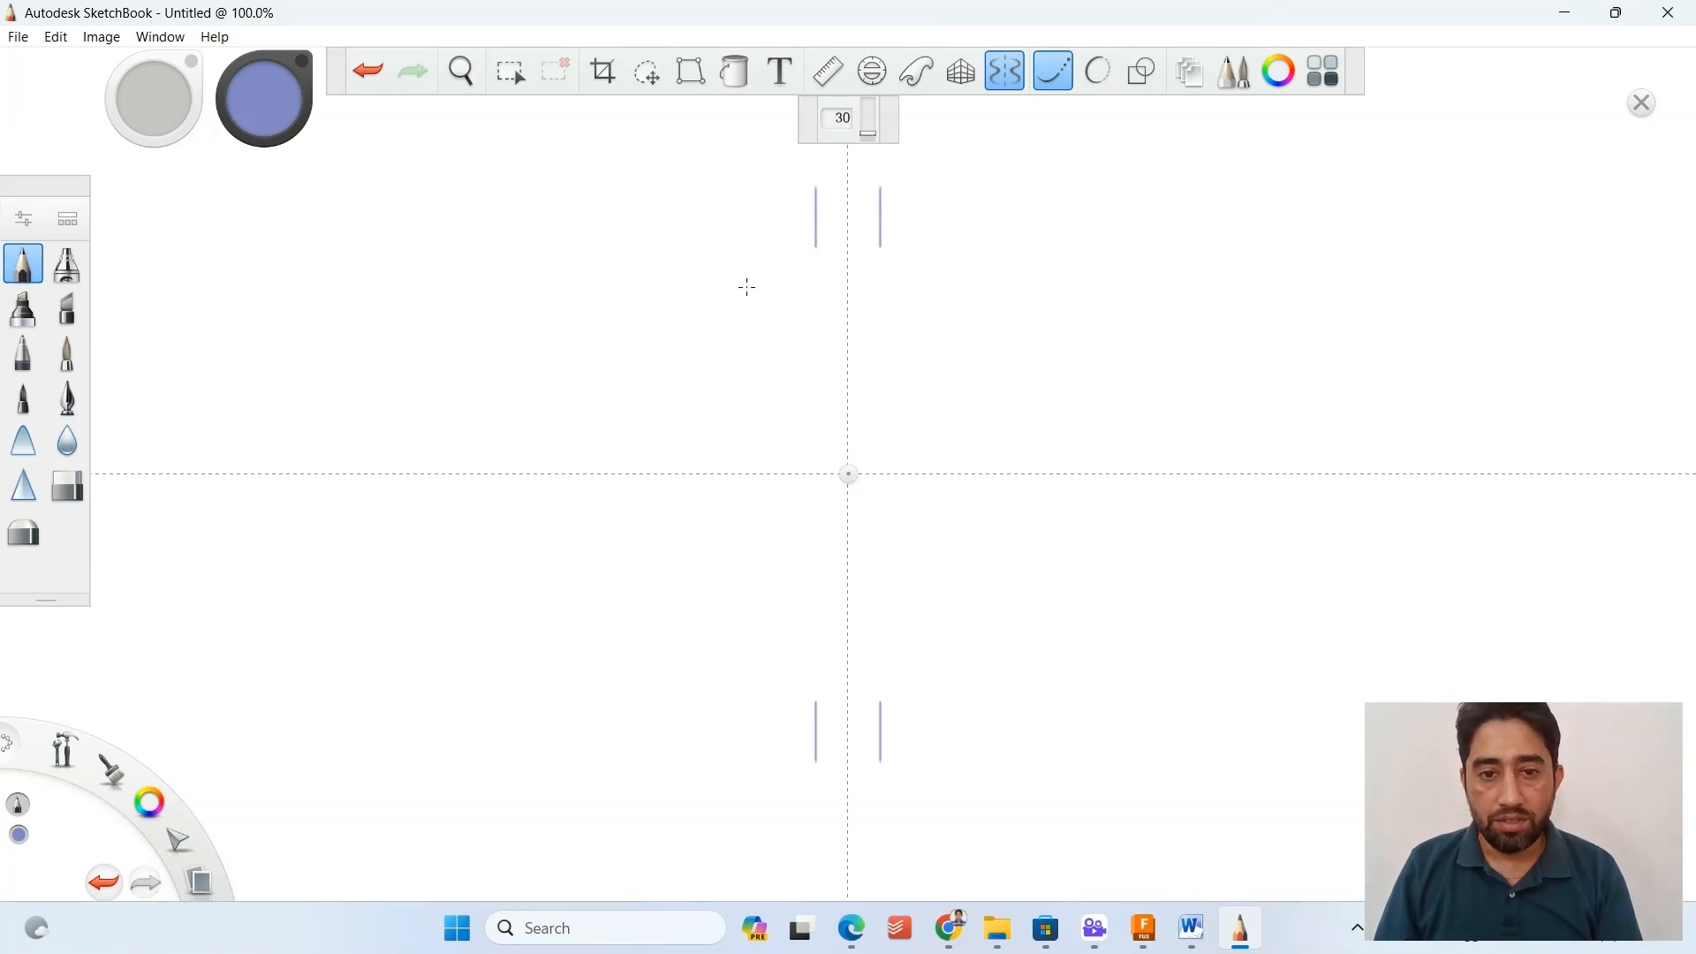
Draw the bottle's S-shaped shoulder curve outward from the lower end of the neck using Predictive Stroke at level 2.
{"action": "left_click", "coordinate": [1096, 75]}
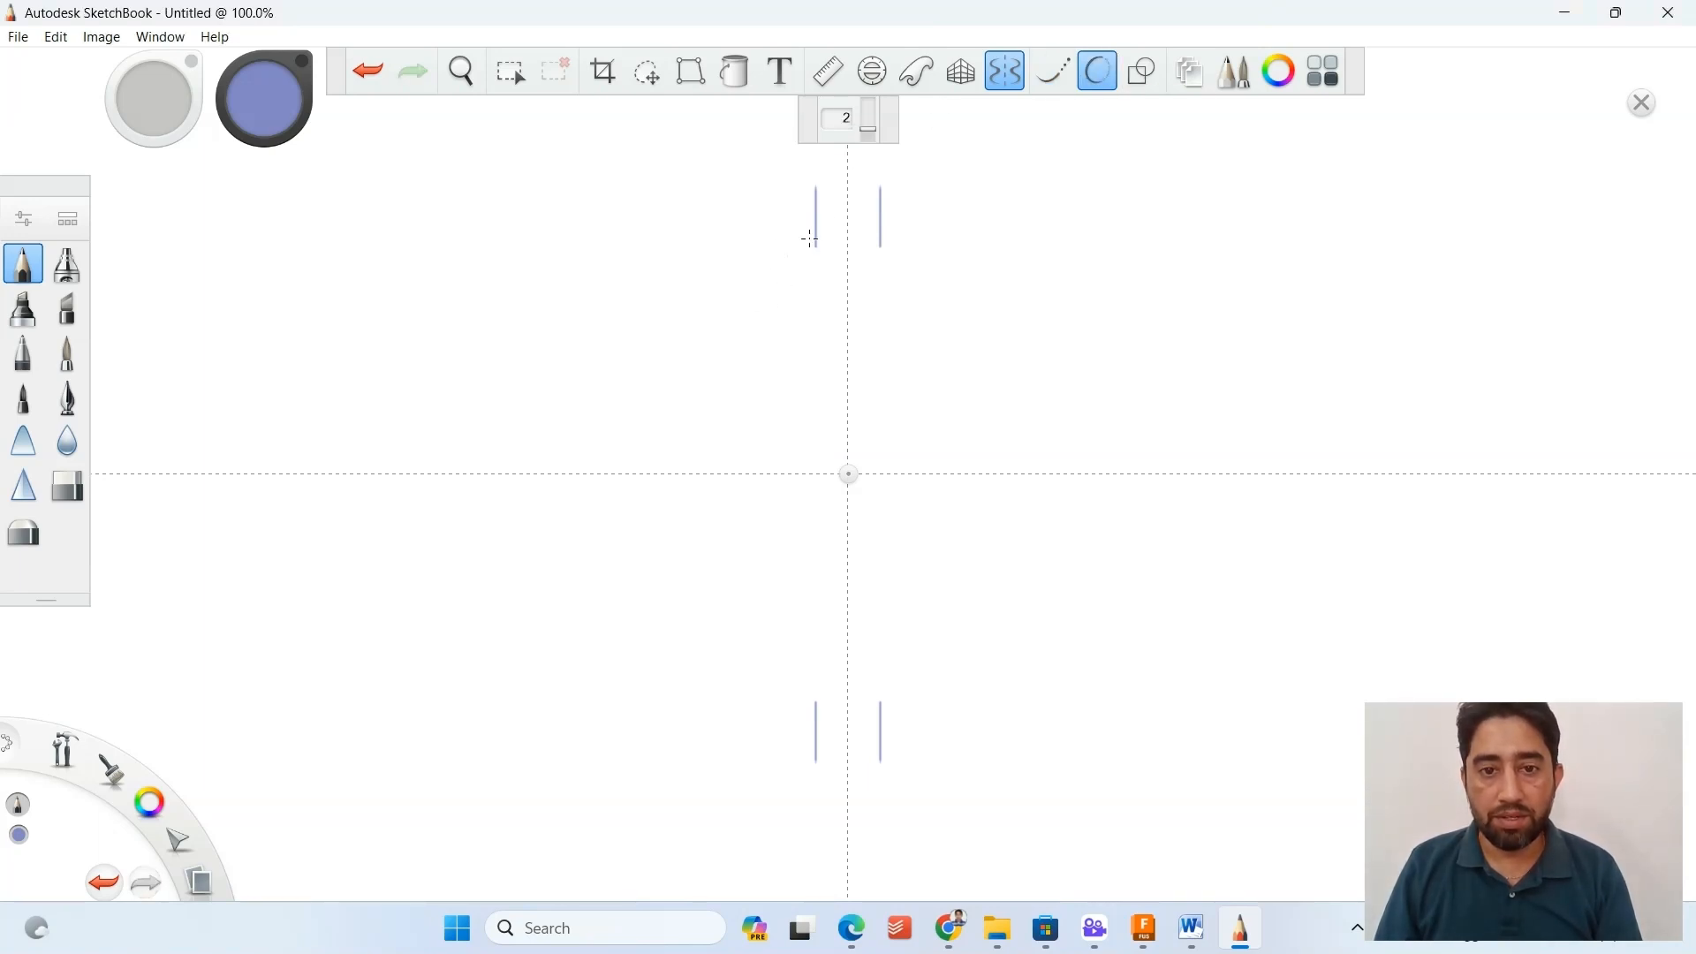
{"action": "scroll", "coordinate": [817, 248], "scroll_direction": "up", "scroll_amount": 8}
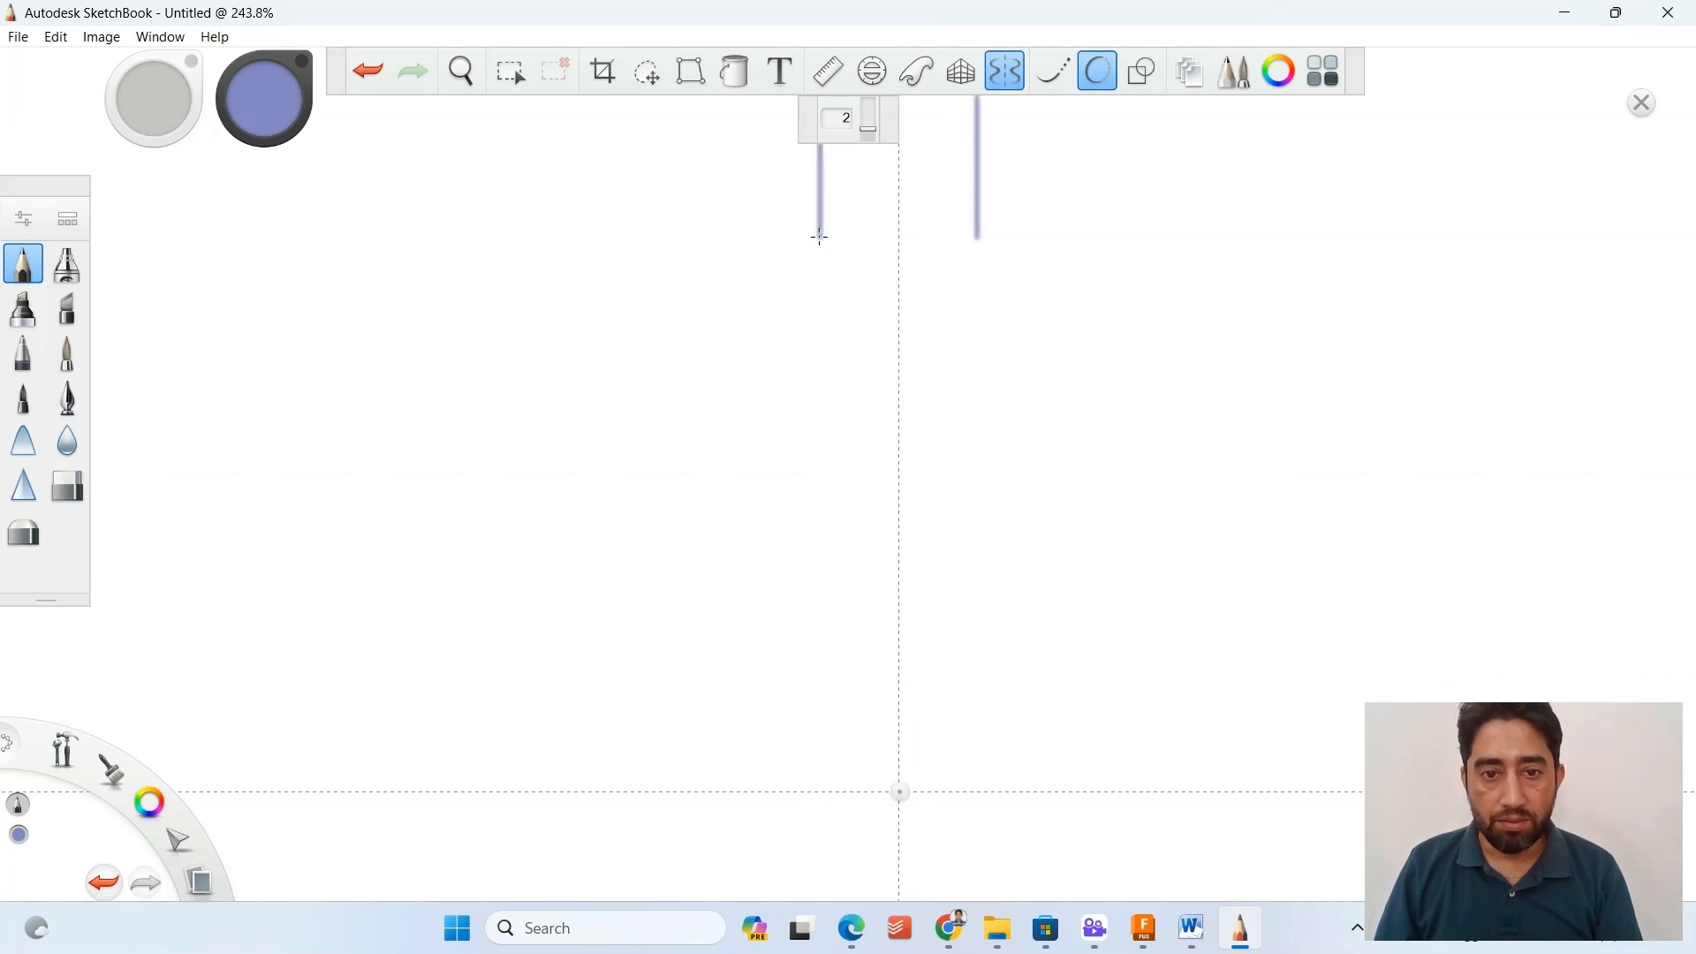
{"action": "left_click_drag", "start_coordinate": [820, 241], "coordinate": [656, 348]}
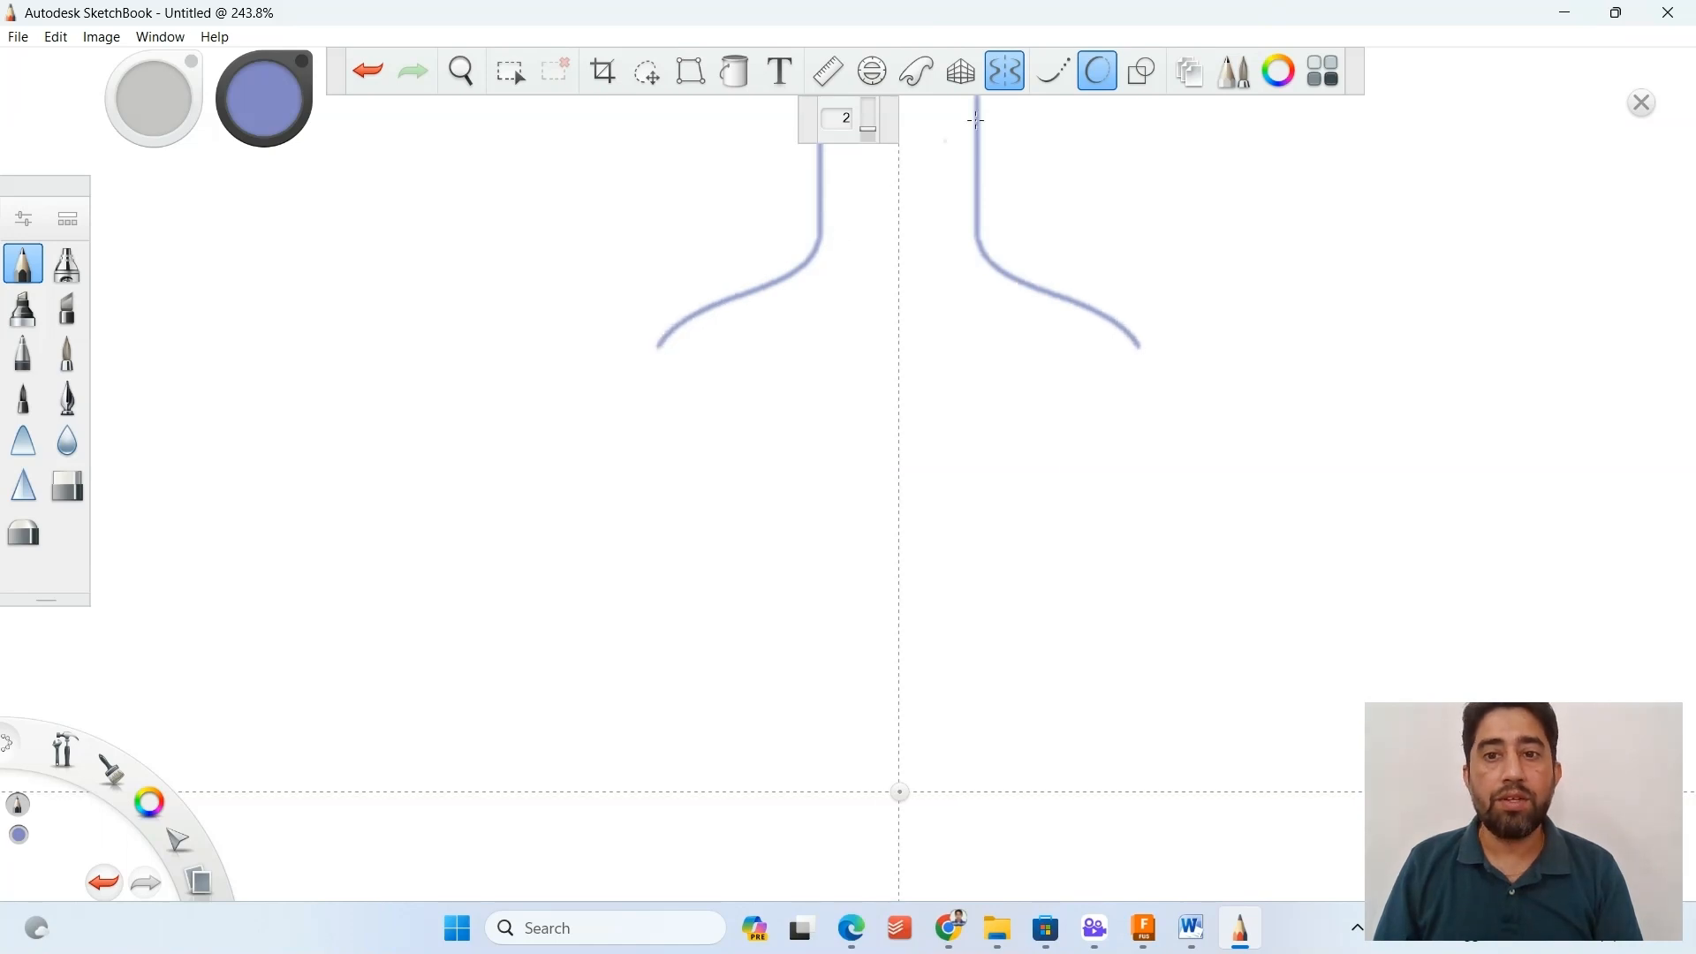
Draw the bottle body's straight side with Steady Stroke, from the shoulder down to just above the horizontal axis, redoing the crooked first attempt.
{"action": "left_click", "coordinate": [1055, 70]}
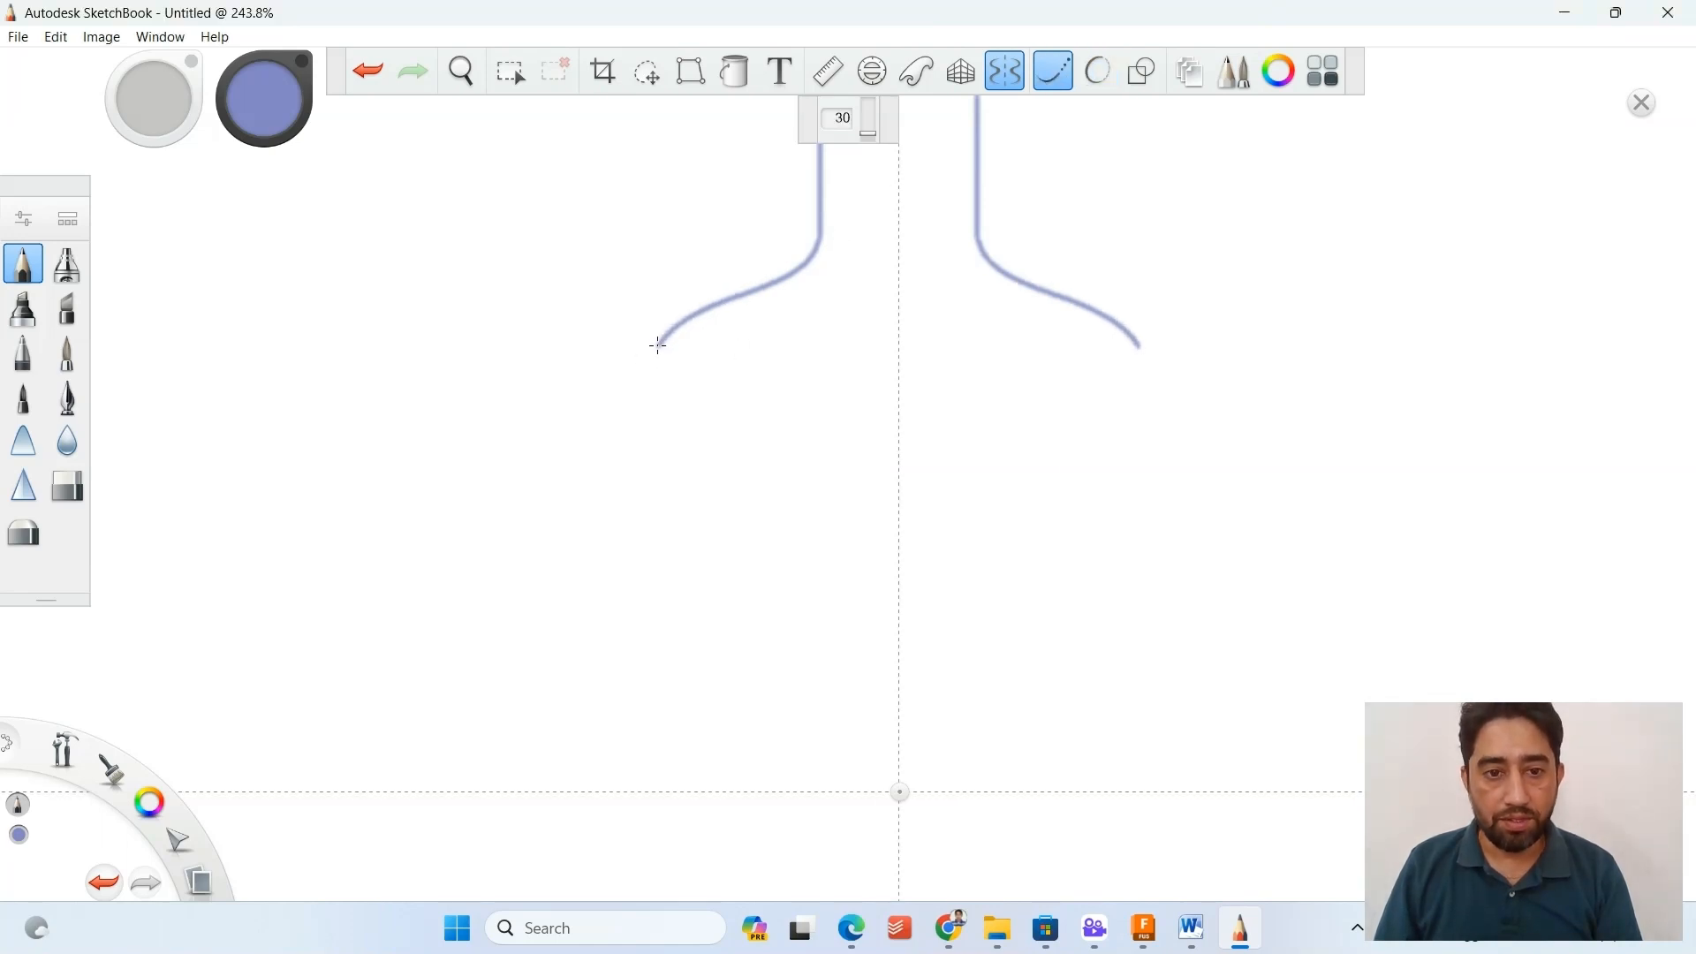
{"action": "left_click_drag", "start_coordinate": [659, 344], "coordinate": [659, 550]}
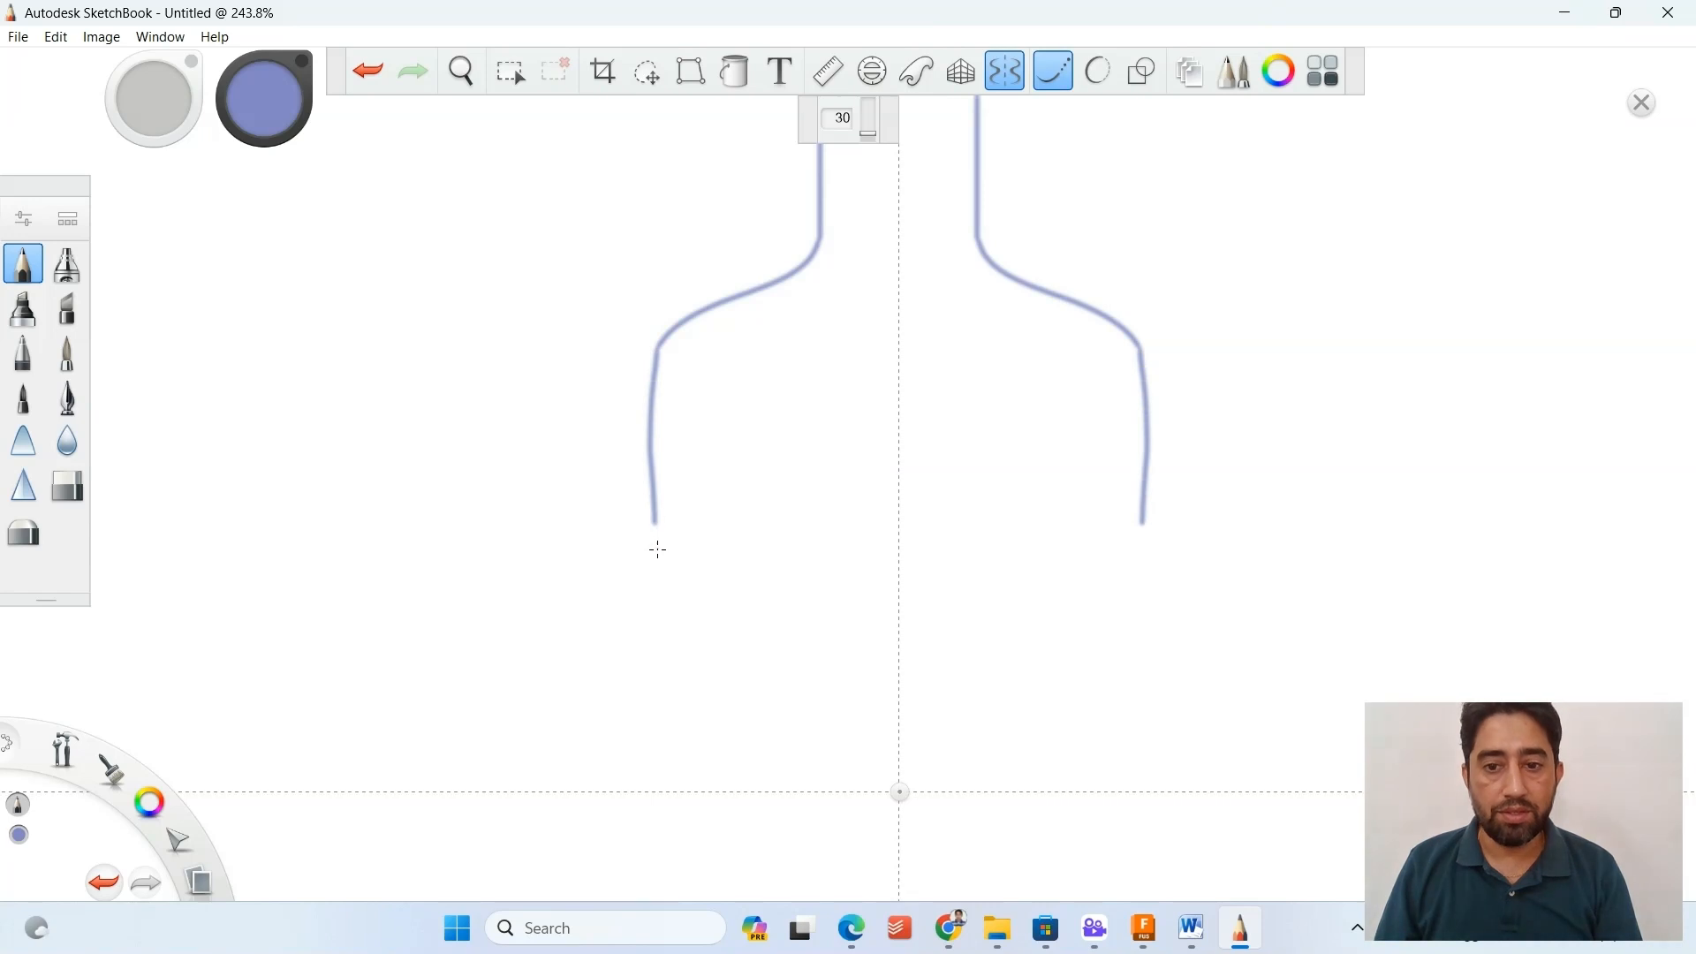
{"action": "key", "text": "ctrl+z"}
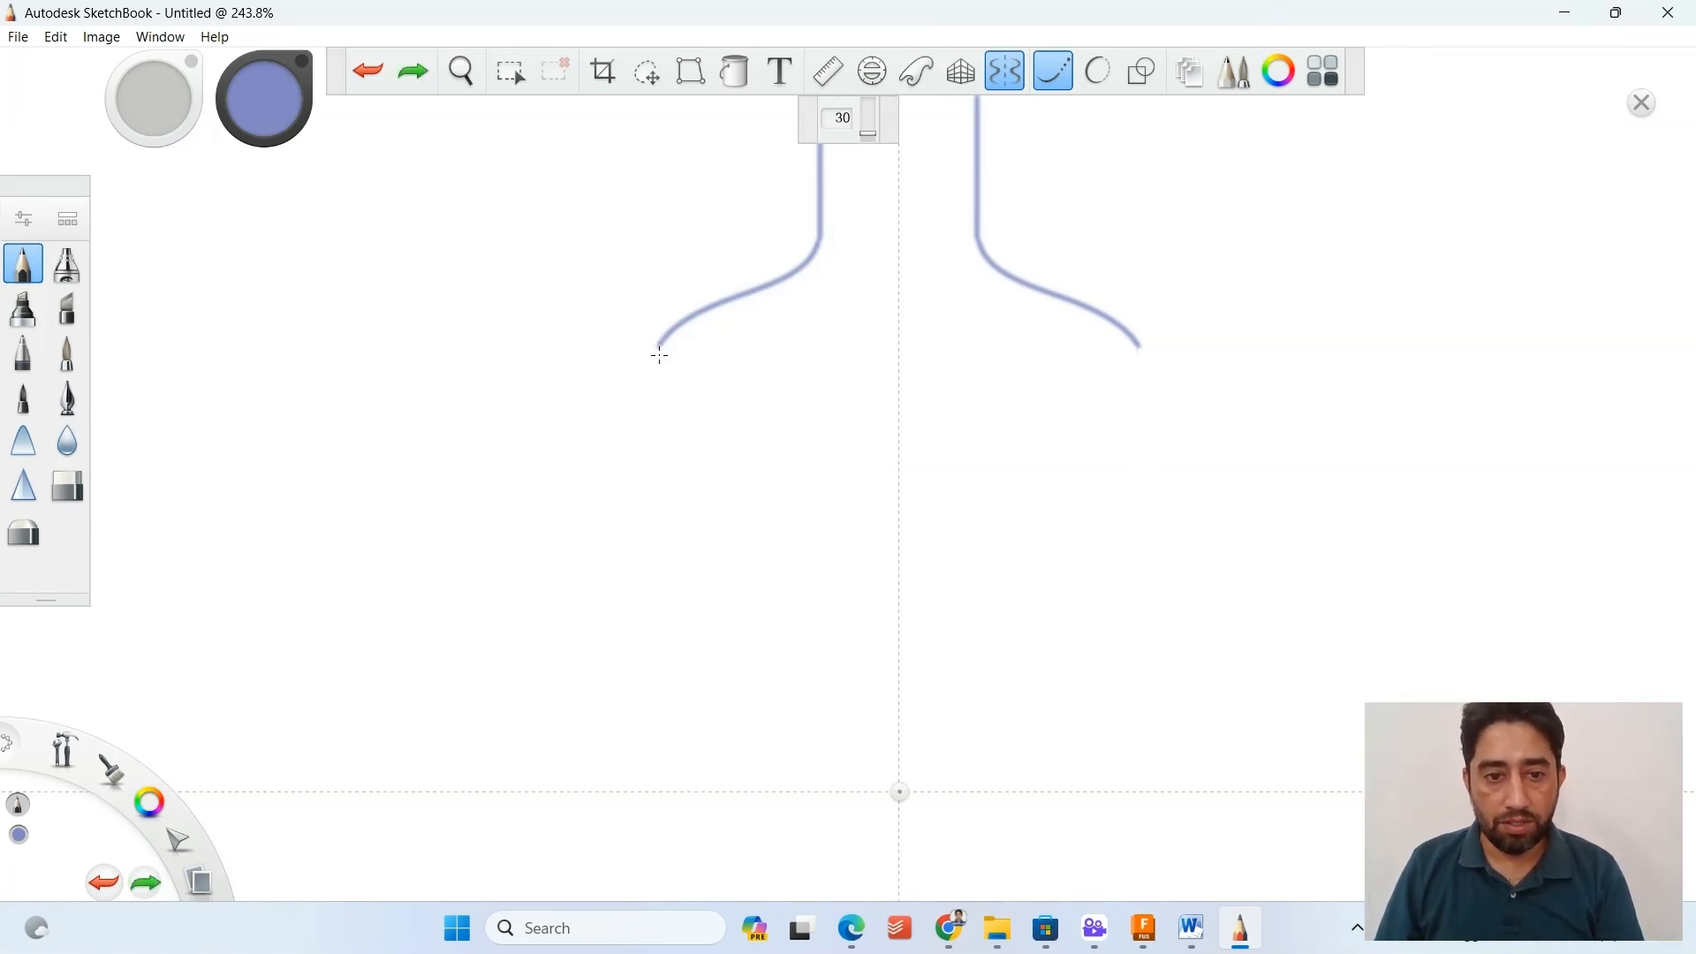
{"action": "left_click_drag", "start_coordinate": [660, 355], "coordinate": [644, 780]}
{"action": "scroll", "coordinate": [819, 441], "scroll_direction": "down", "scroll_amount": 1}
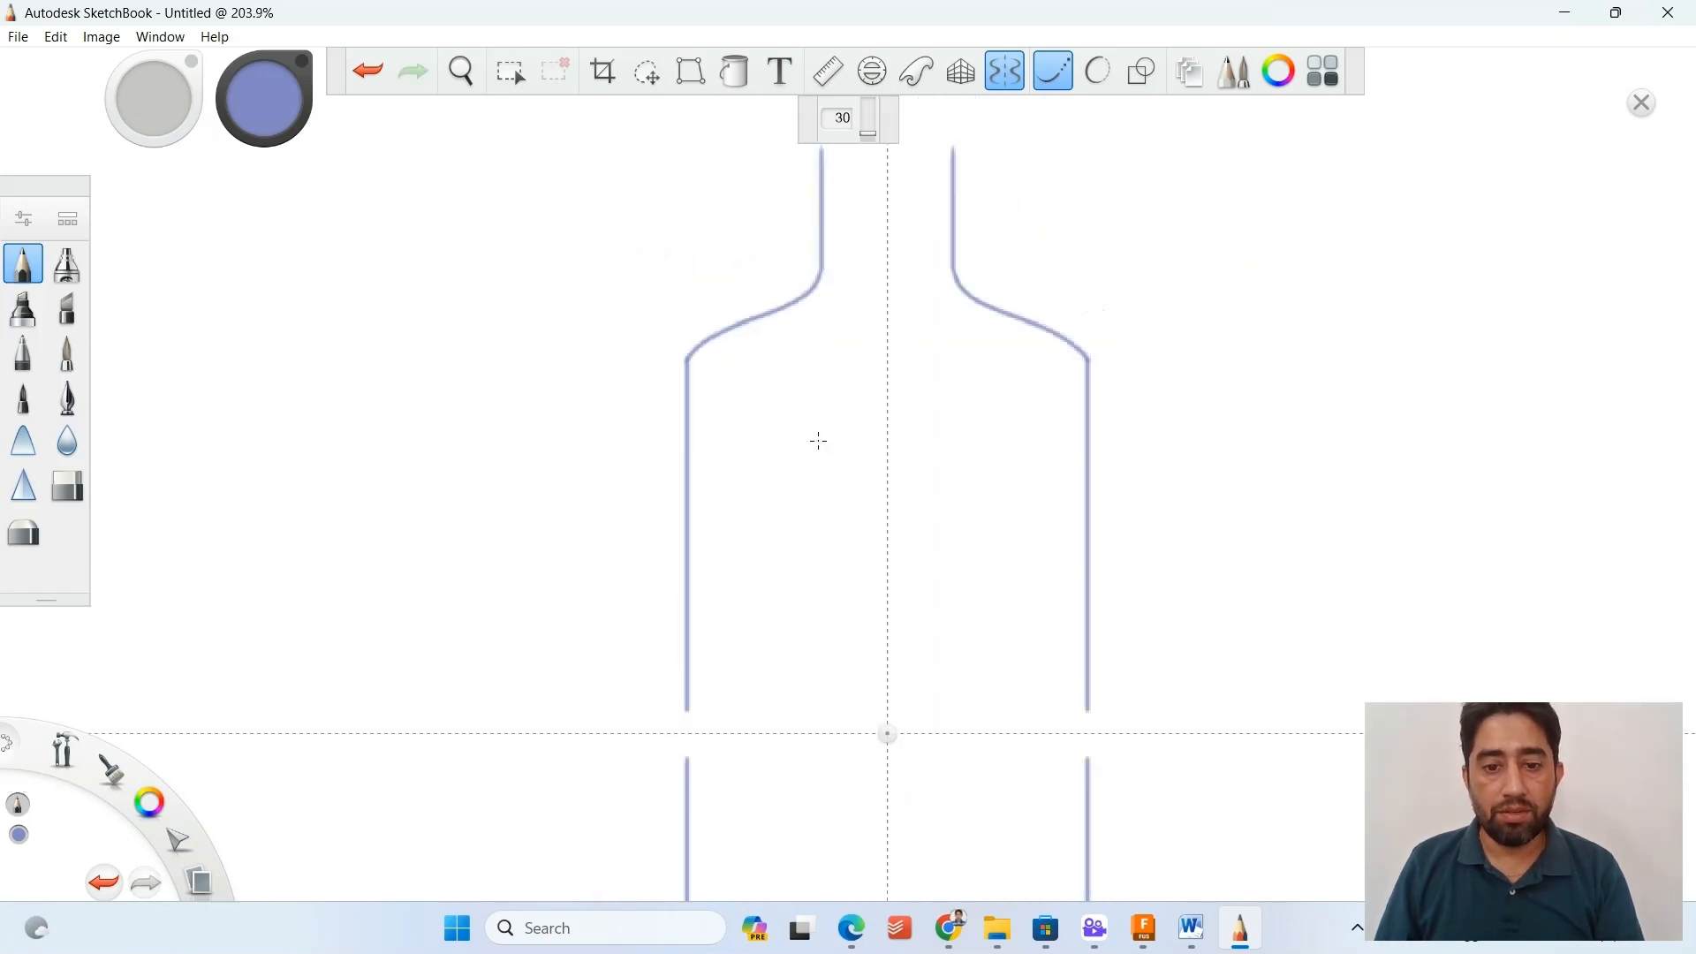
{"action": "scroll", "coordinate": [819, 441], "scroll_direction": "down", "scroll_amount": 4}
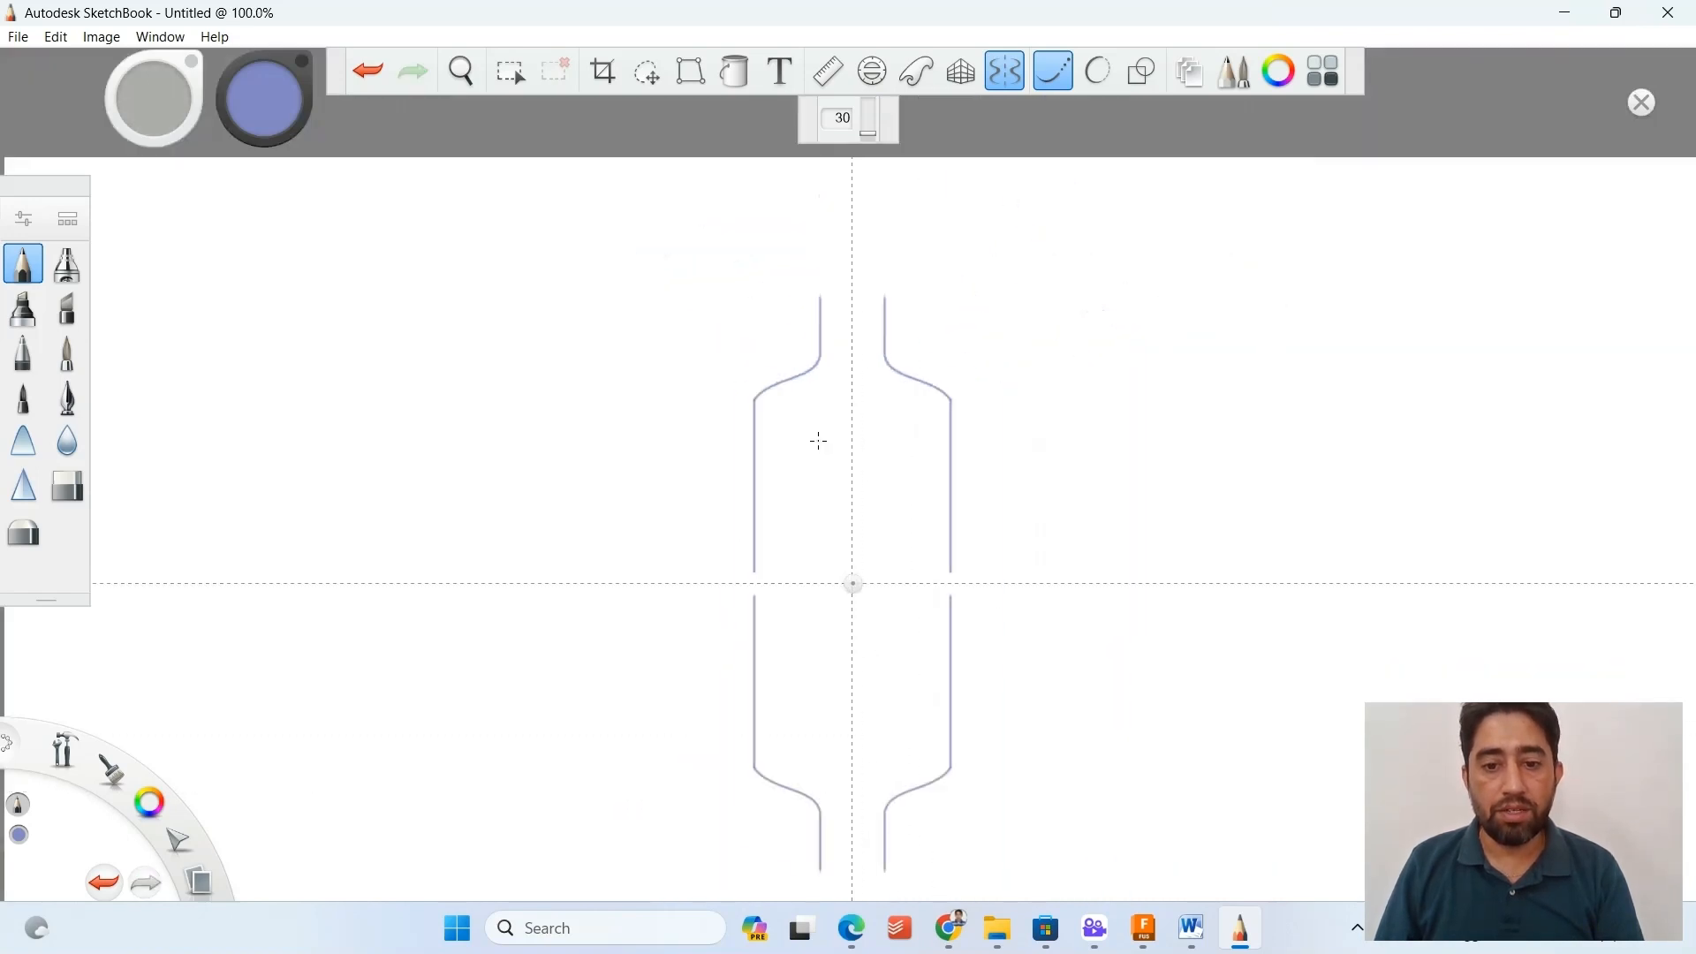
Turn off Symmetry X and erase the mirrored lower half of the bottle below the horizontal axis.
{"action": "left_click", "coordinate": [1008, 70]}
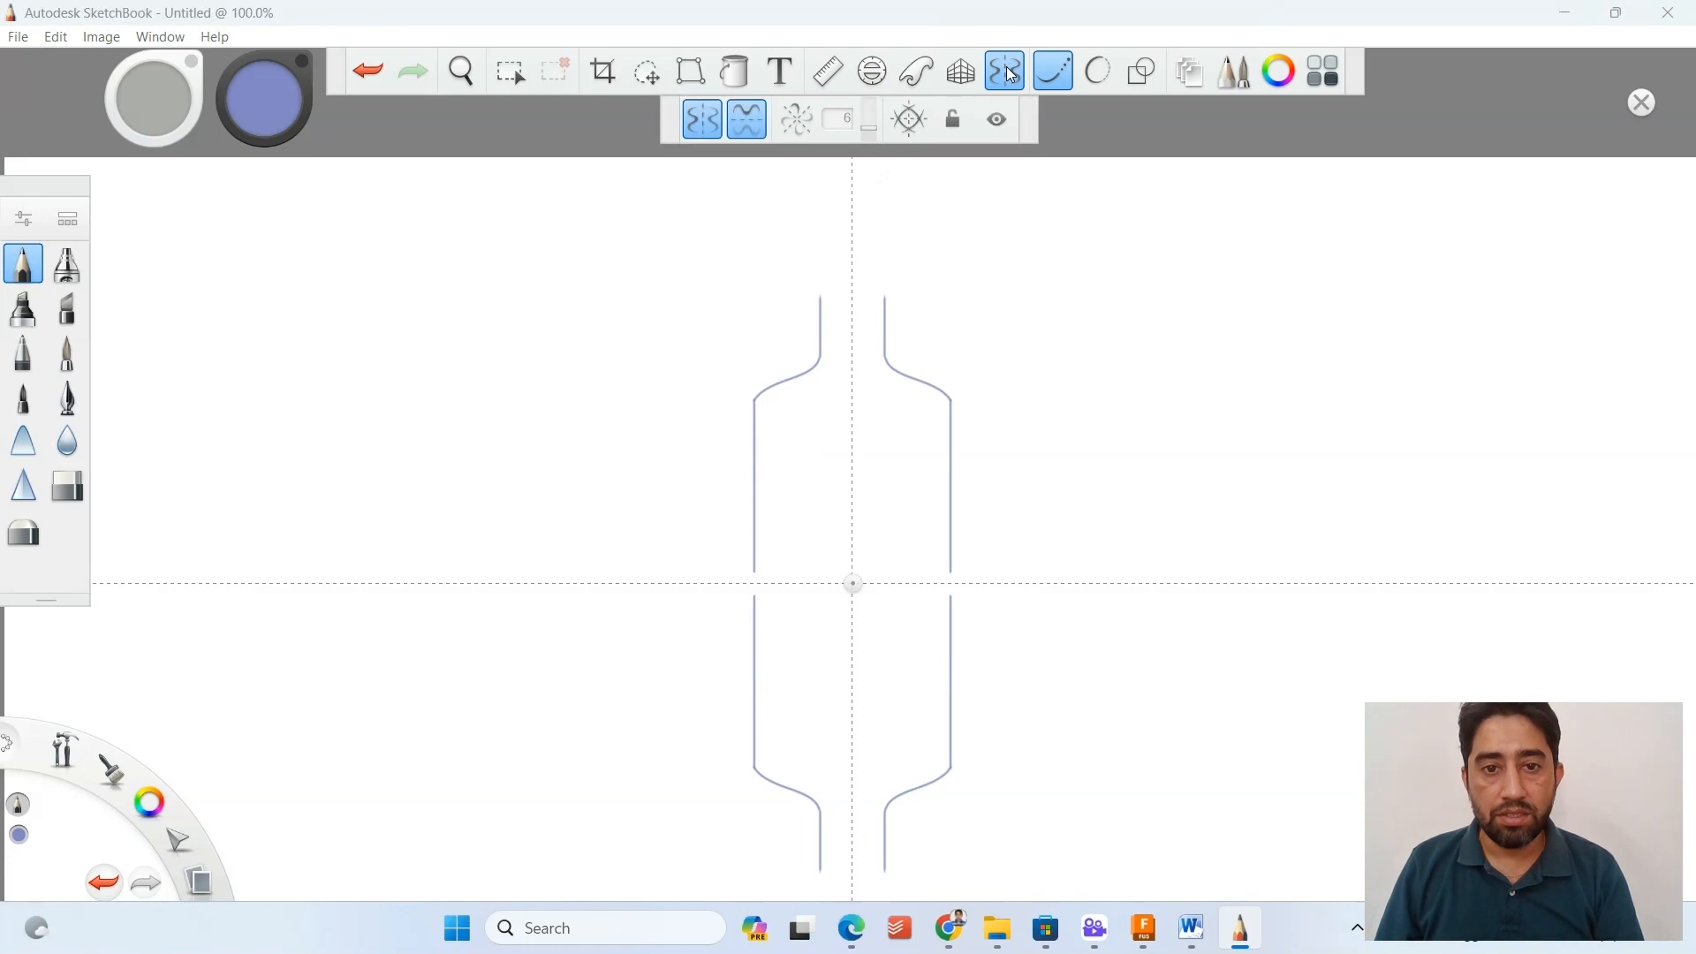
{"action": "left_click", "coordinate": [749, 121]}
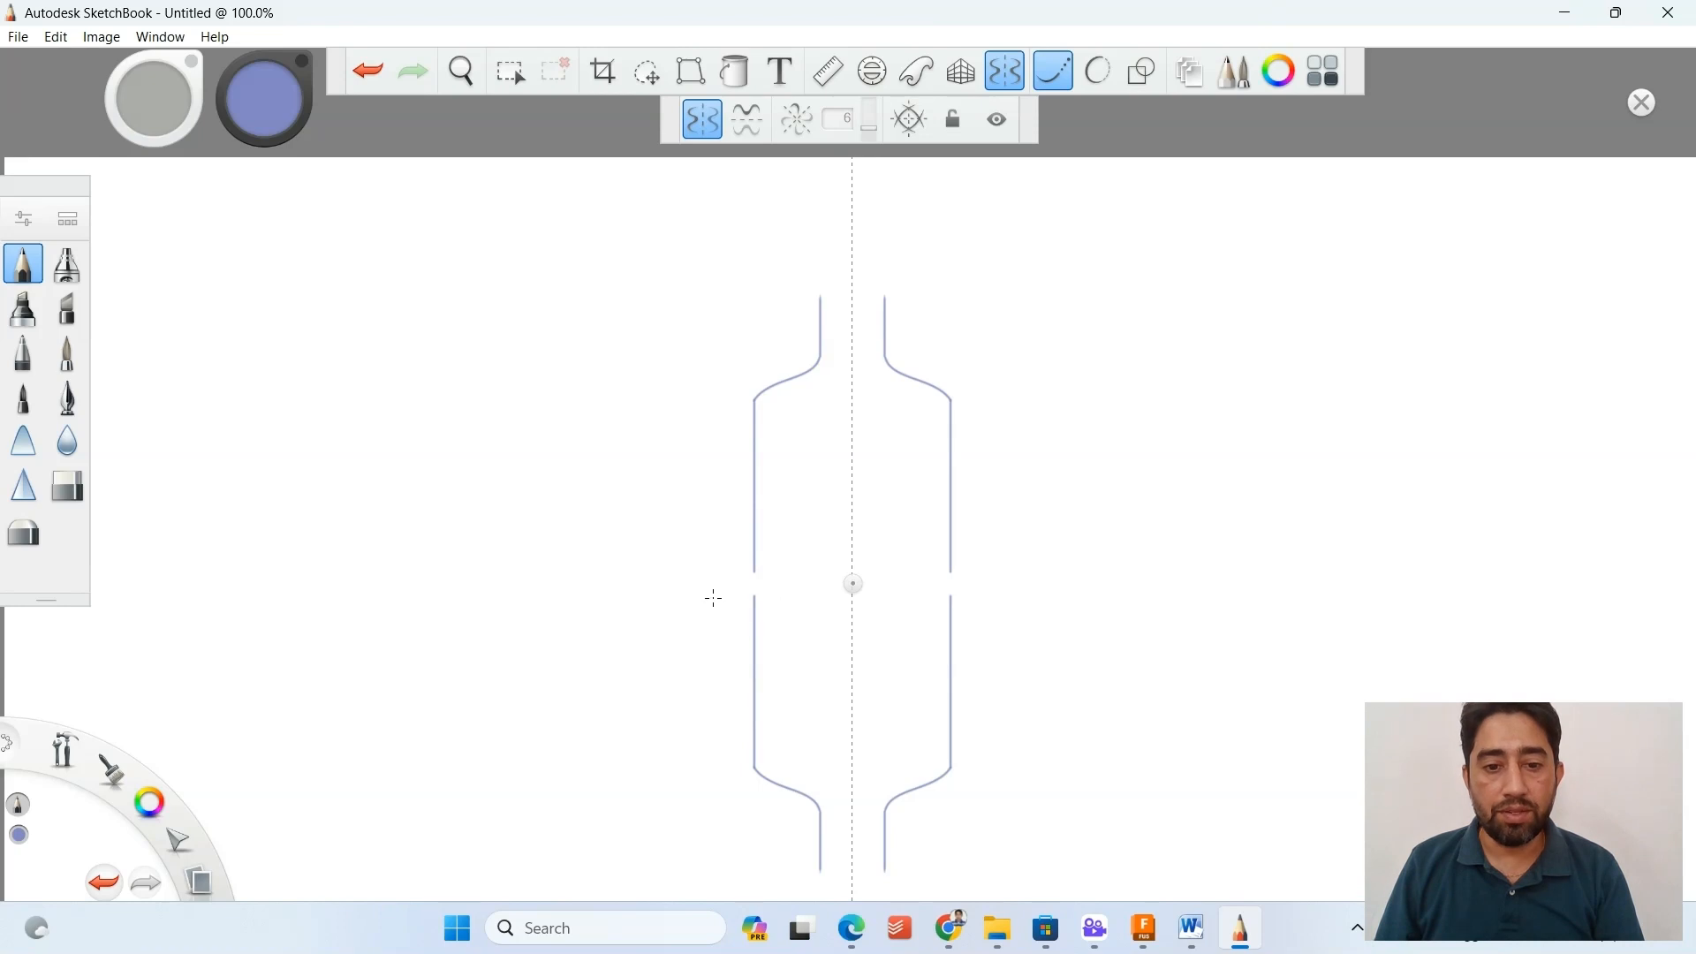
{"action": "left_click", "coordinate": [62, 491]}
{"action": "mouse_move", "coordinate": [750, 598]}
{"action": "left_mouse_down"}
{"action": "mouse_move", "coordinate": [739, 727]}
{"action": "mouse_move", "coordinate": [746, 595]}
{"action": "left_mouse_up"}
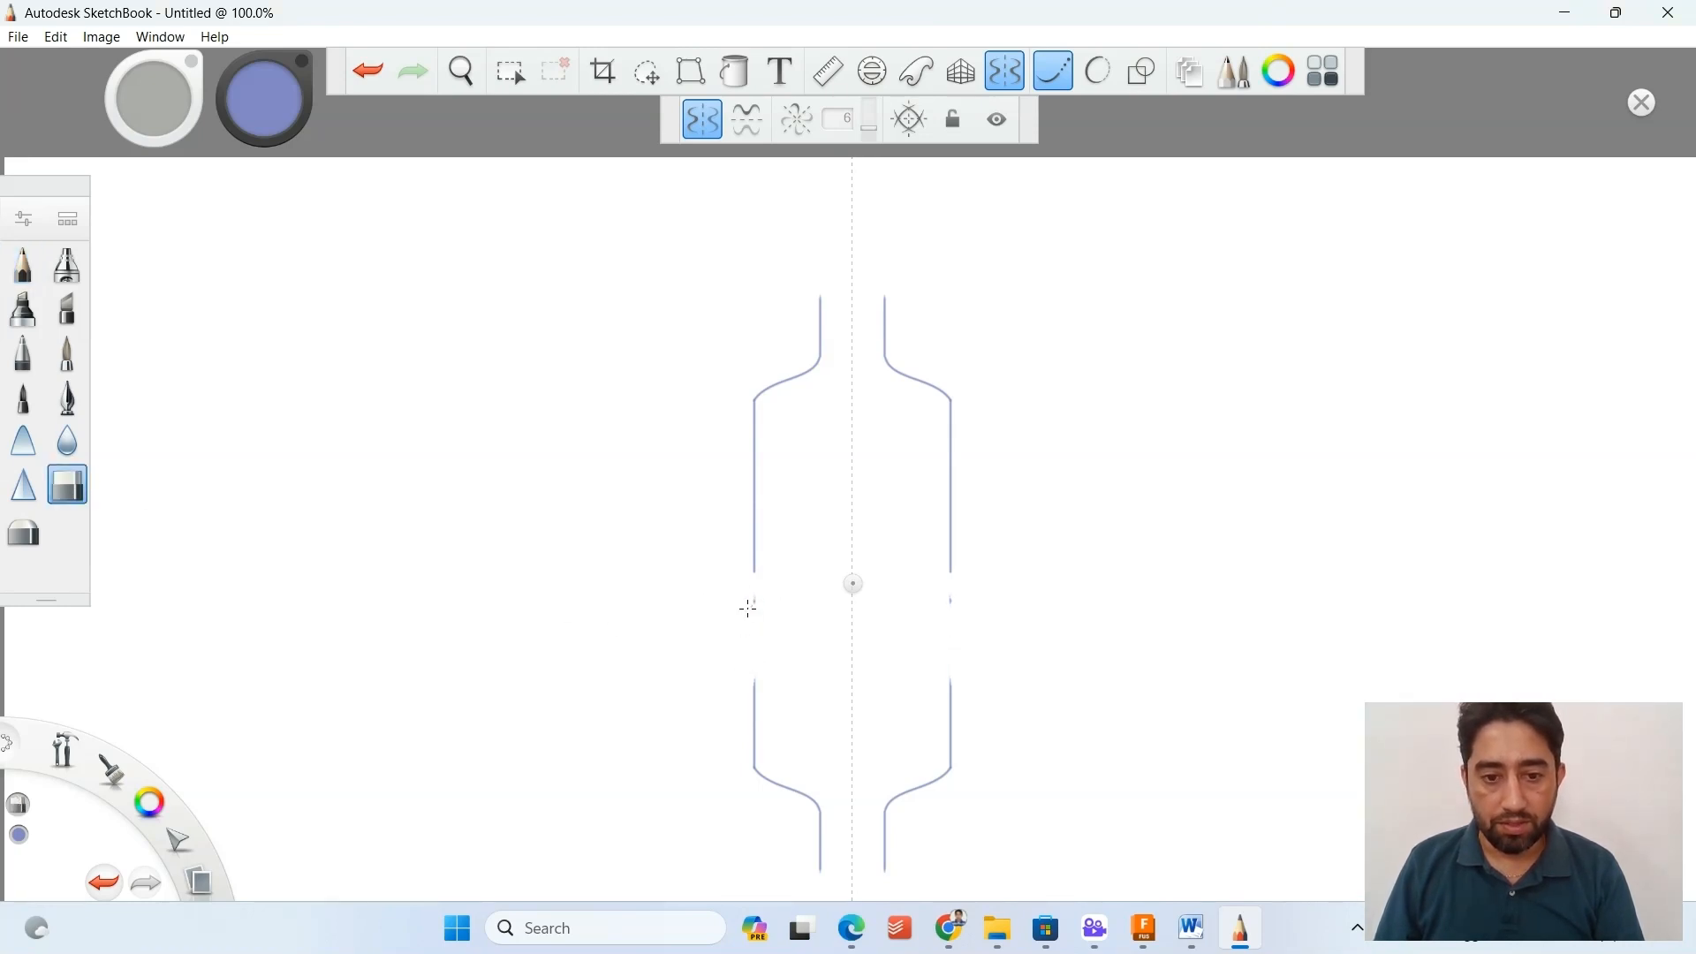
{"action": "mouse_move", "coordinate": [759, 724]}
{"action": "left_mouse_down"}
{"action": "mouse_move", "coordinate": [807, 791]}
{"action": "mouse_move", "coordinate": [821, 870]}
{"action": "left_mouse_up"}
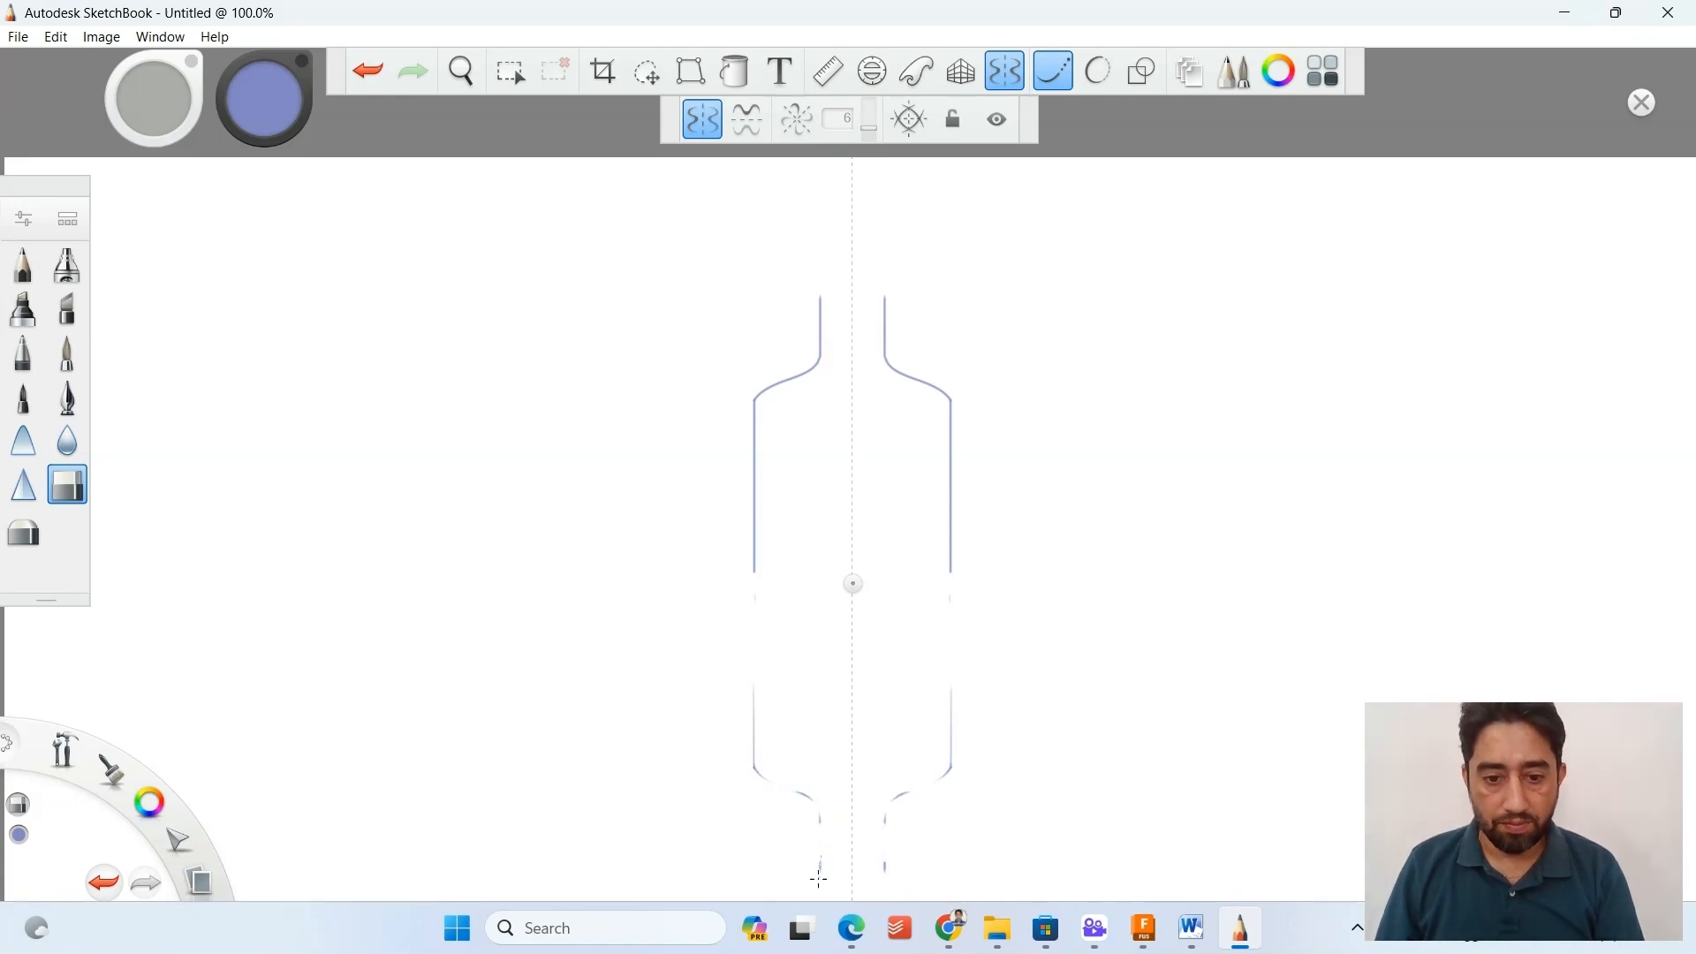
{"action": "mouse_move", "coordinate": [751, 712]}
{"action": "left_mouse_down"}
{"action": "mouse_move", "coordinate": [749, 769]}
{"action": "mouse_move", "coordinate": [754, 755]}
{"action": "mouse_move", "coordinate": [820, 814]}
{"action": "left_mouse_up"}
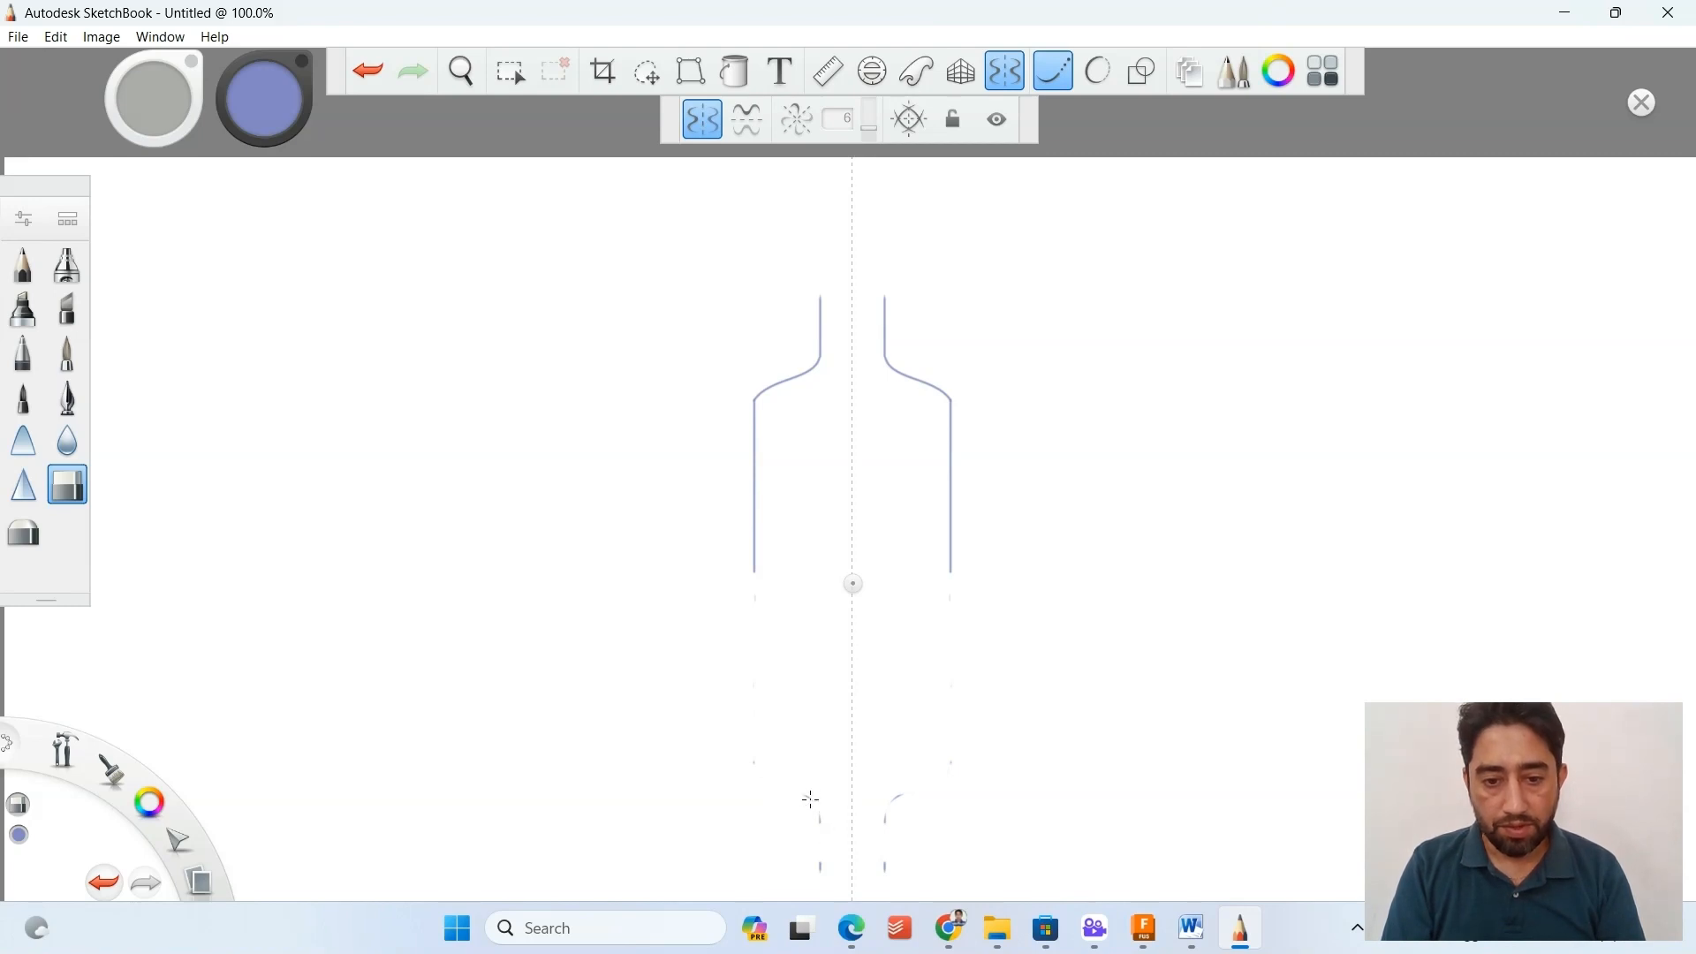
{"action": "left_click_drag", "start_coordinate": [811, 799], "coordinate": [822, 822]}
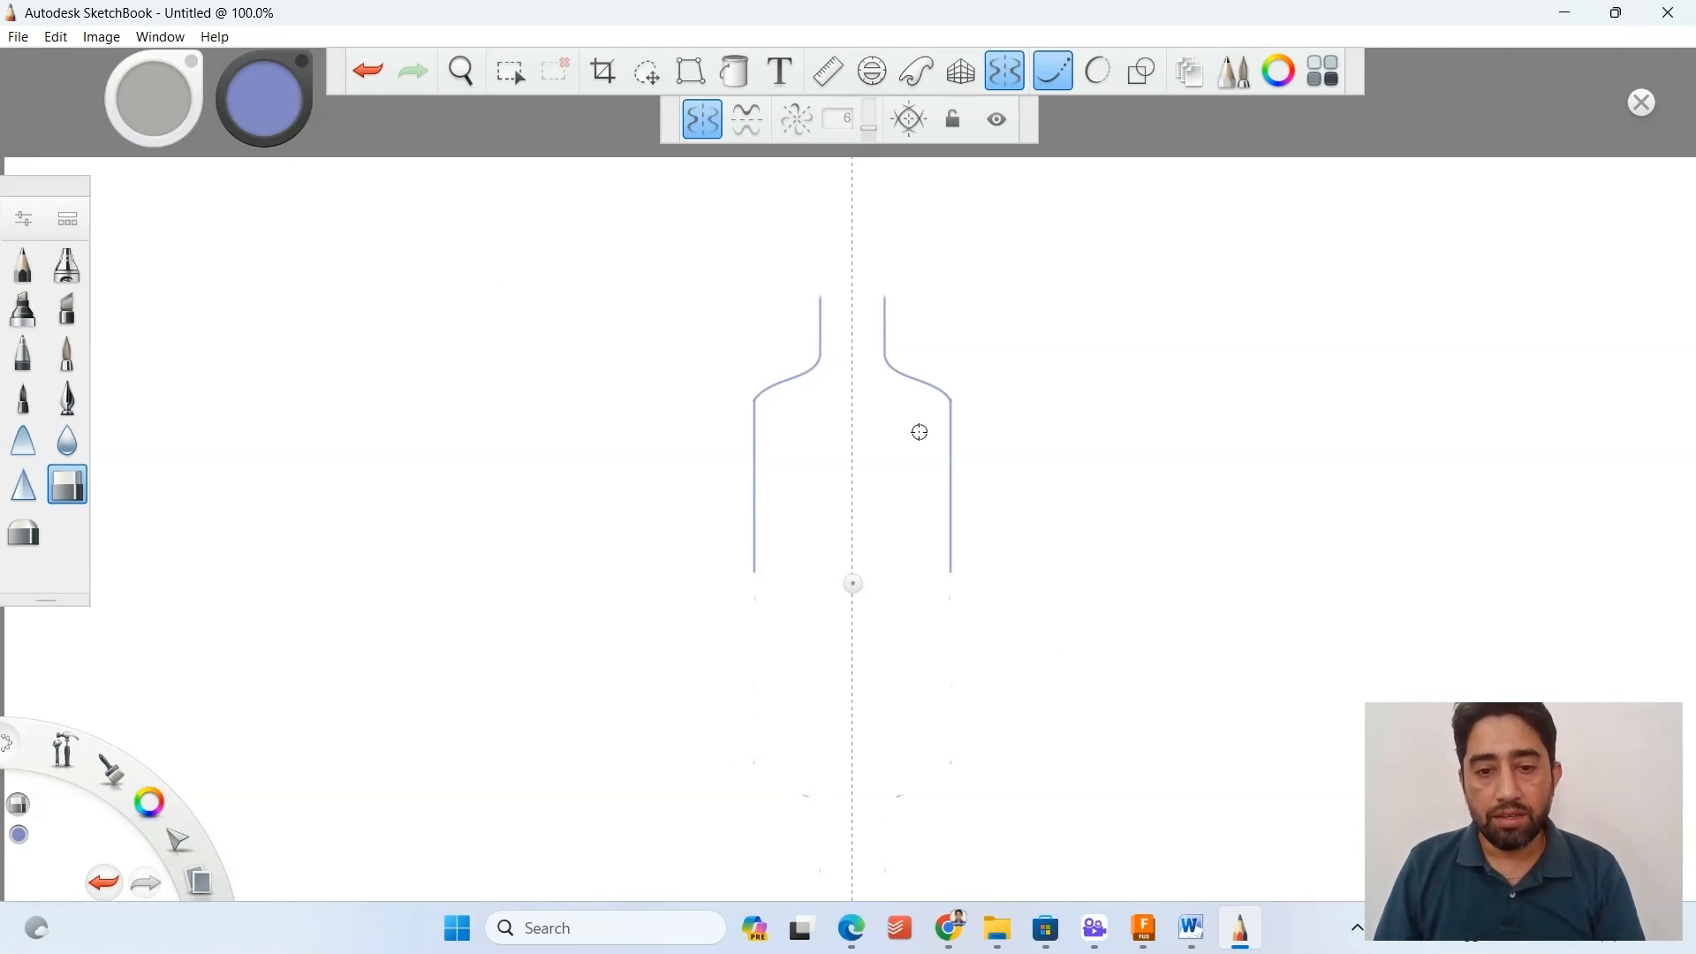
Turn off symmetry and draw the bottle's curved base between the body's lower ends with the pencil and Predictive Stroke.
{"action": "scroll", "coordinate": [919, 432], "scroll_direction": "up", "scroll_amount": 3}
{"action": "scroll", "coordinate": [919, 432], "scroll_direction": "up", "scroll_amount": 1}
{"action": "left_click", "coordinate": [24, 262]}
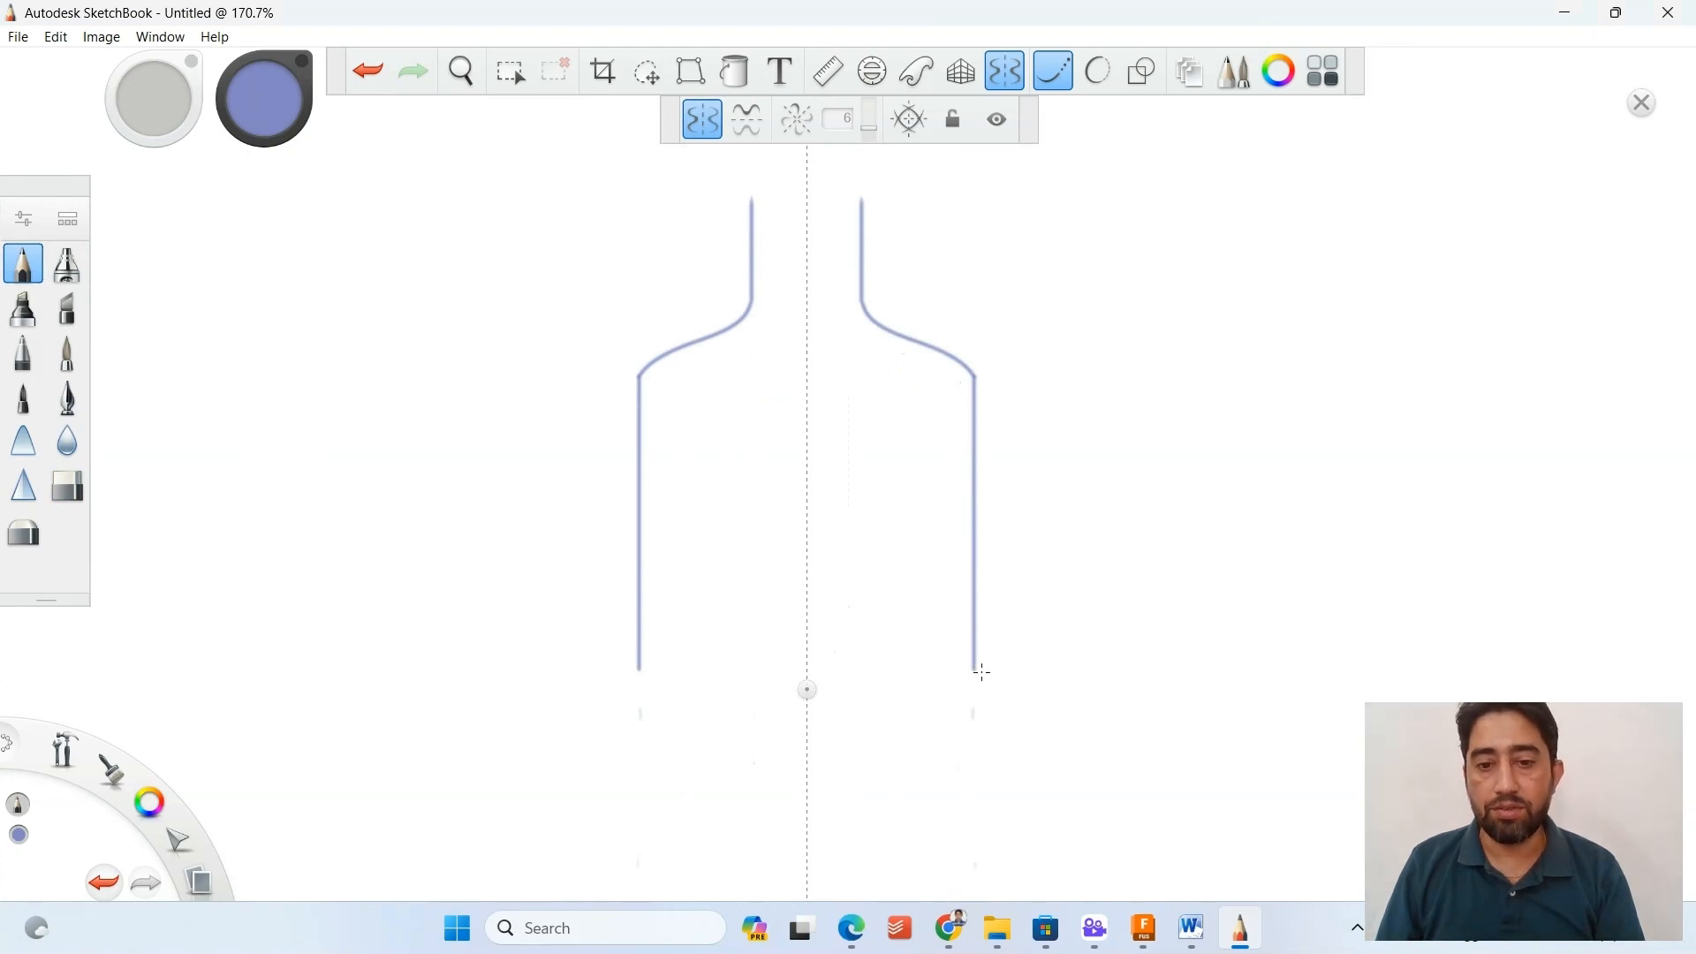
{"action": "left_click", "coordinate": [1006, 70]}
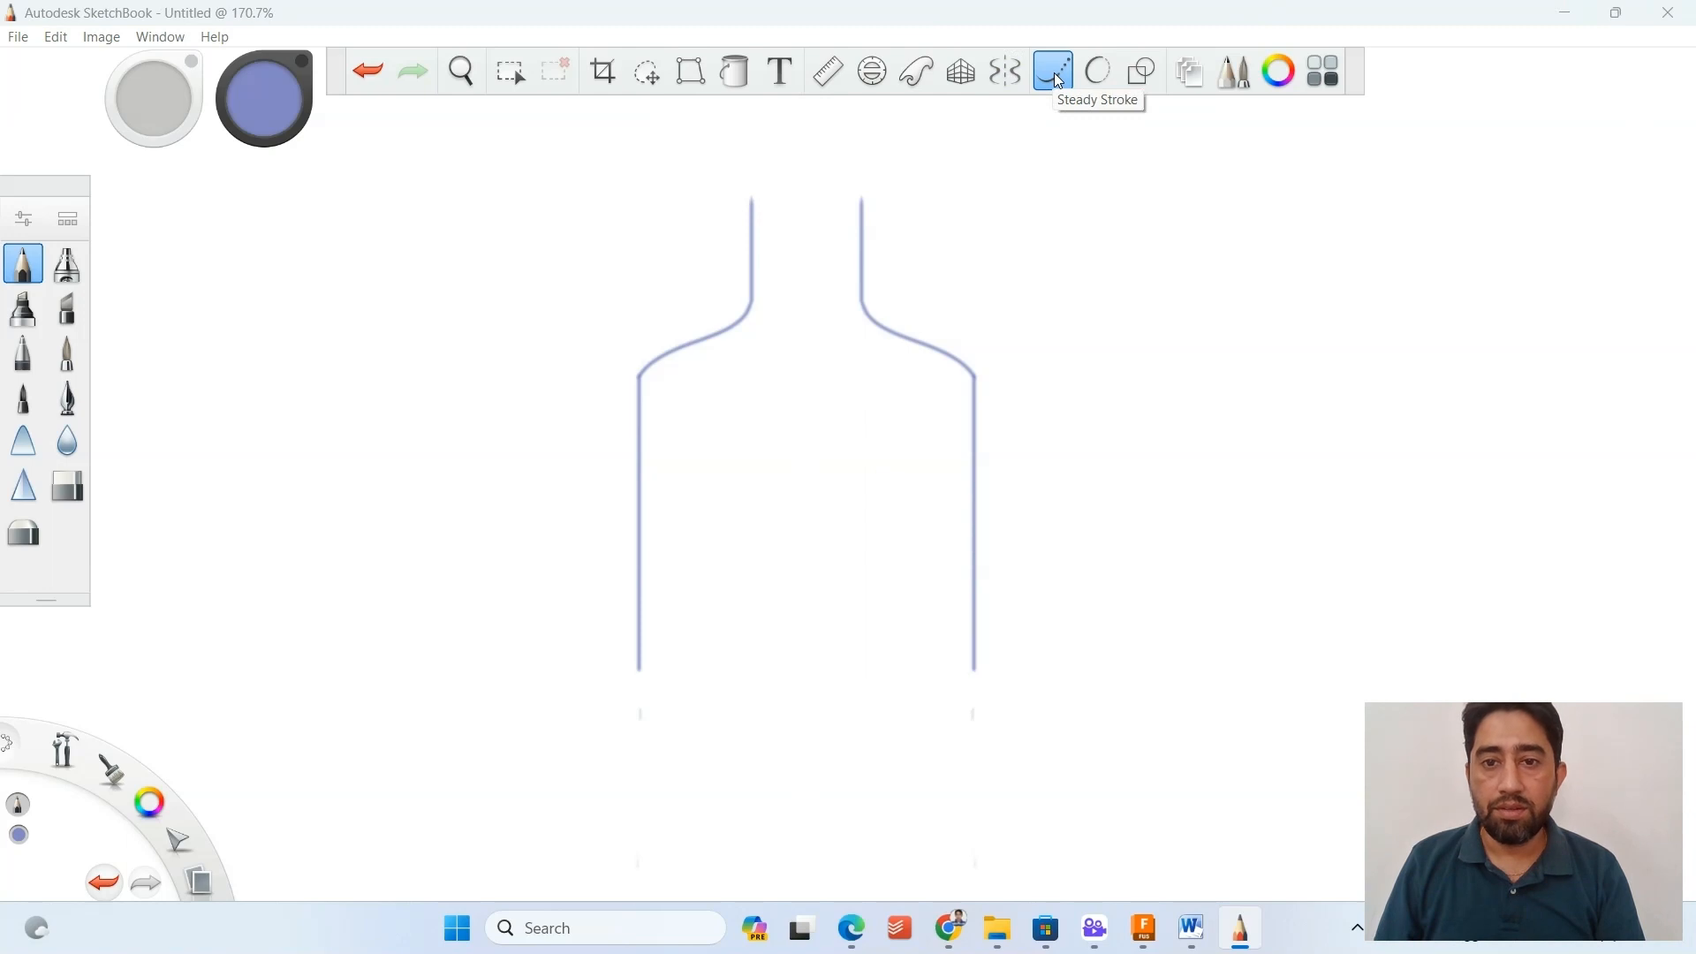
{"action": "left_click", "coordinate": [1100, 78]}
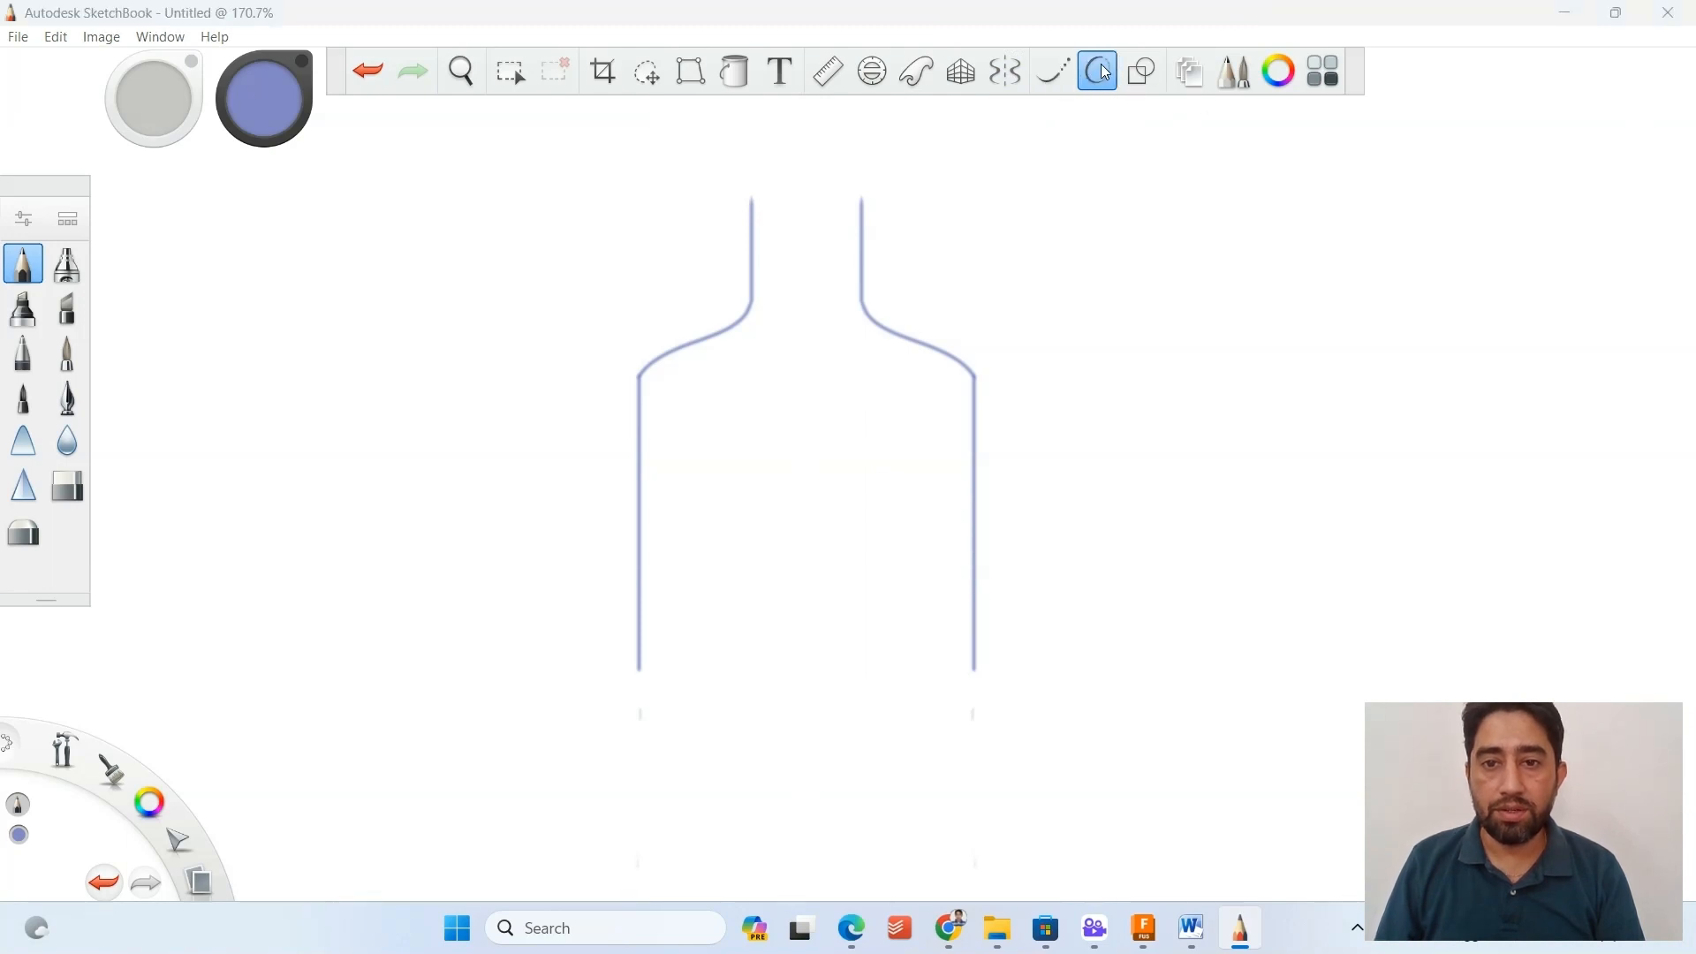
{"action": "scroll", "coordinate": [636, 674], "scroll_direction": "up", "scroll_amount": 3}
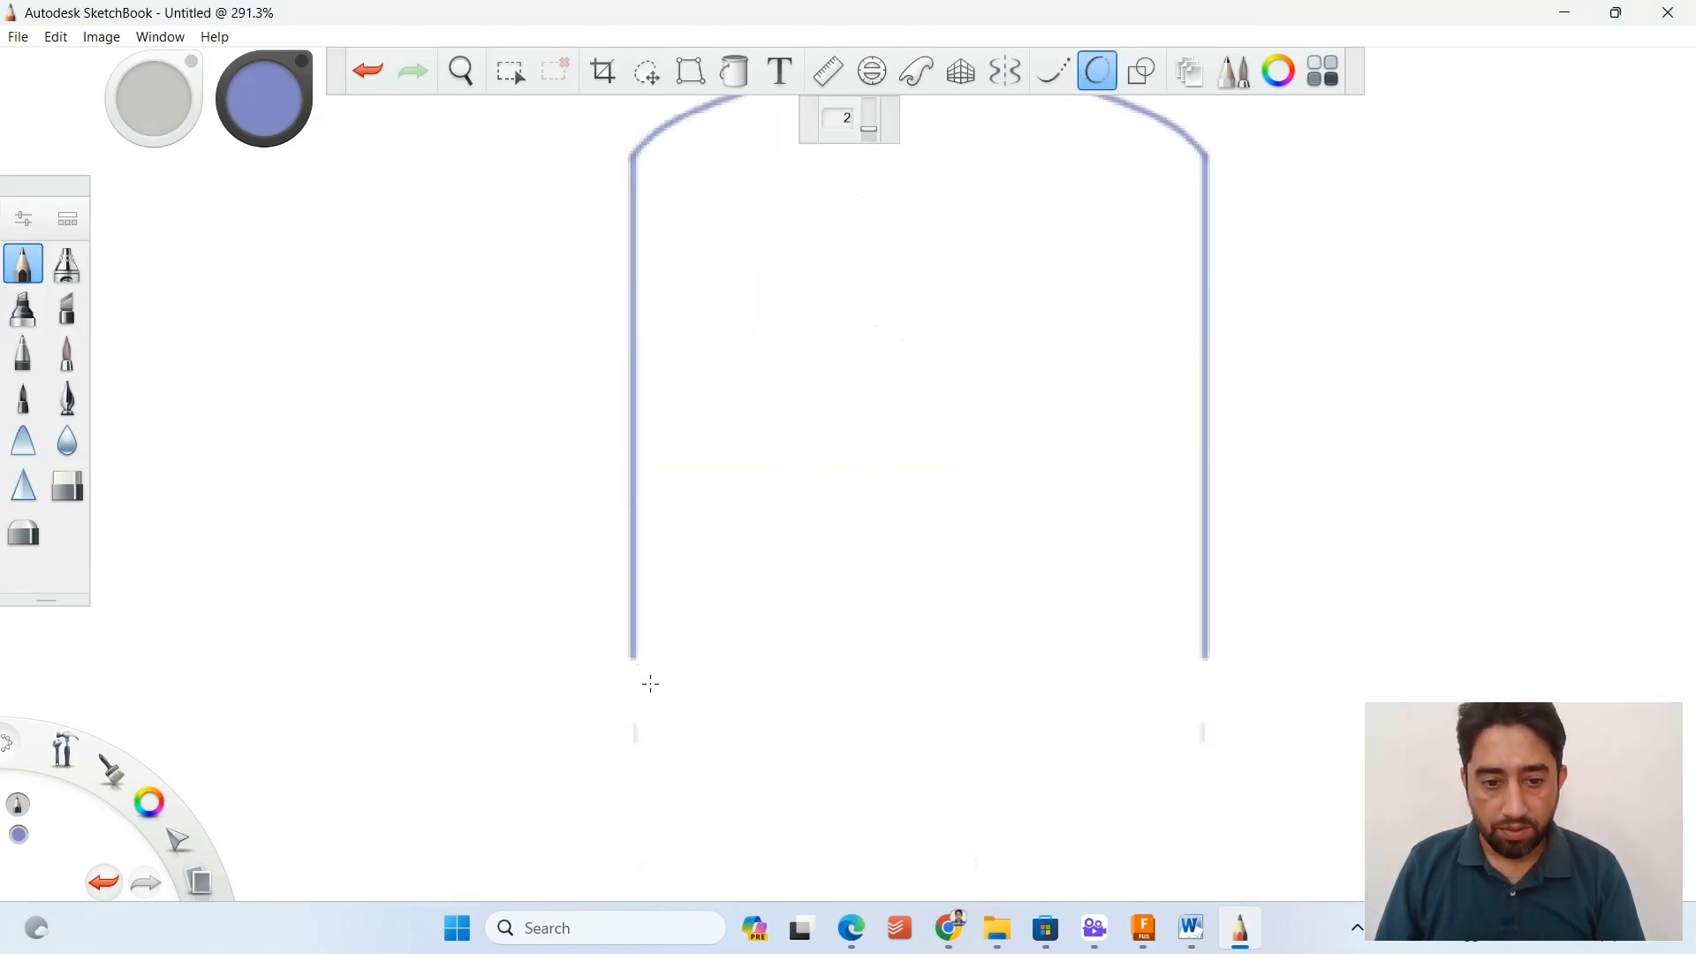
{"action": "mouse_move", "coordinate": [633, 656]}
{"action": "left_mouse_down"}
{"action": "mouse_move", "coordinate": [777, 718]}
{"action": "mouse_move", "coordinate": [963, 729]}
{"action": "mouse_move", "coordinate": [1129, 702]}
{"action": "mouse_move", "coordinate": [1202, 653]}
{"action": "left_mouse_up"}
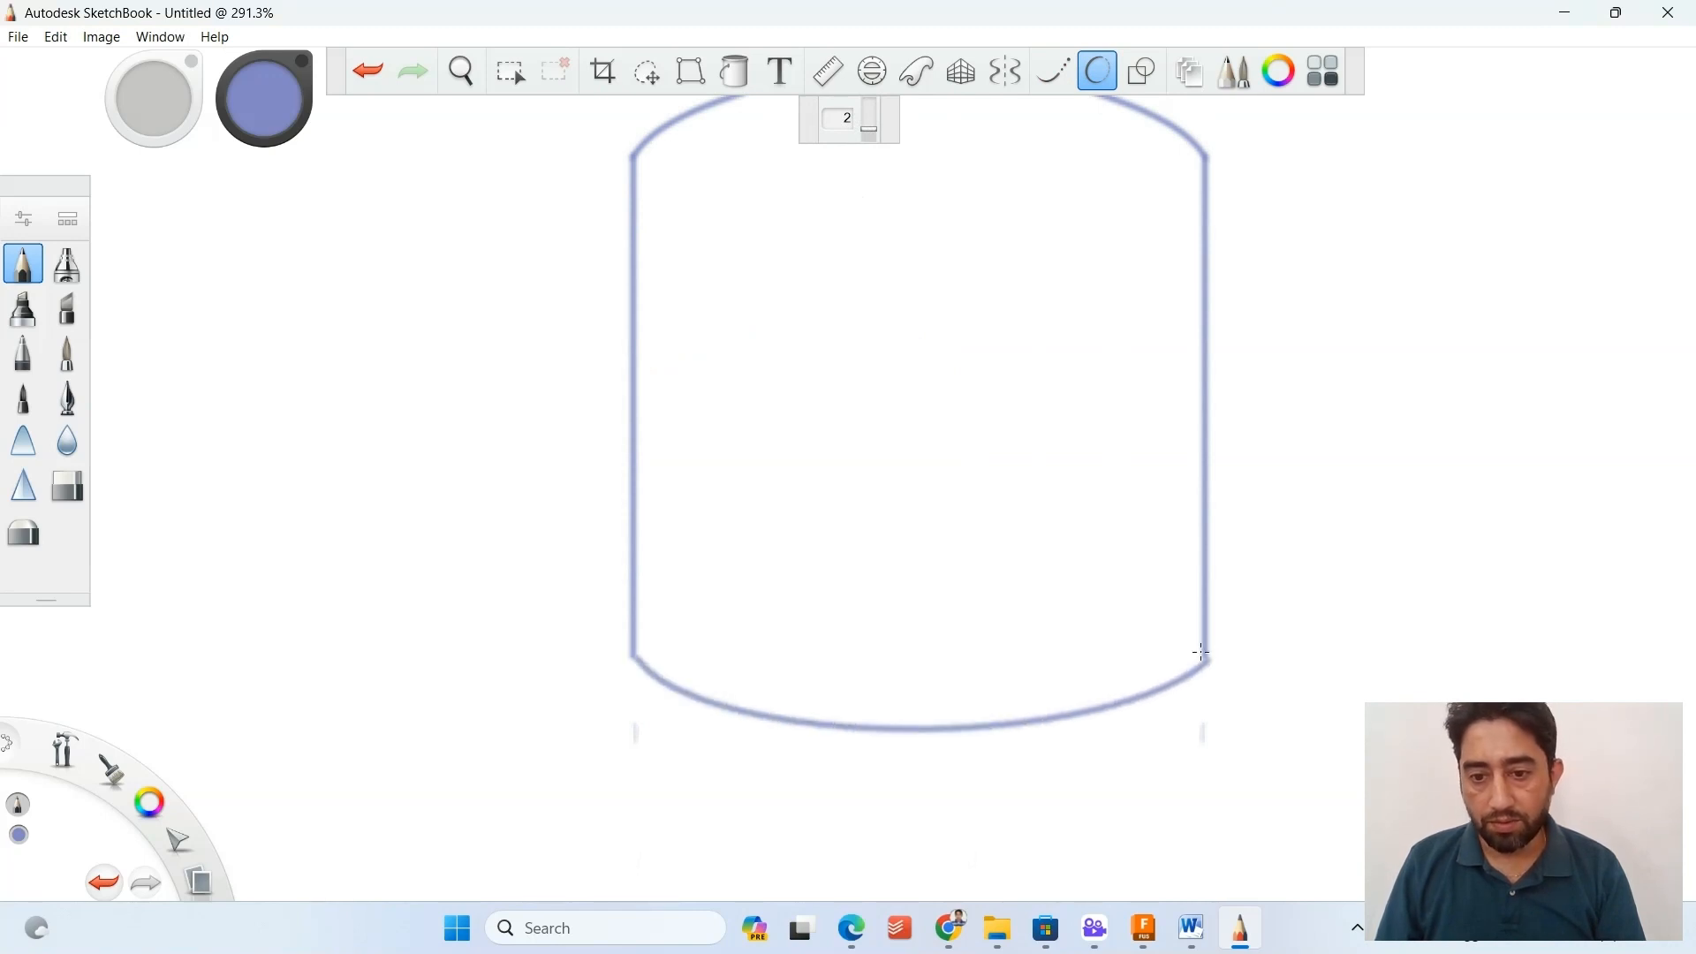
{"action": "scroll", "coordinate": [1224, 687], "scroll_direction": "up", "scroll_amount": 3}
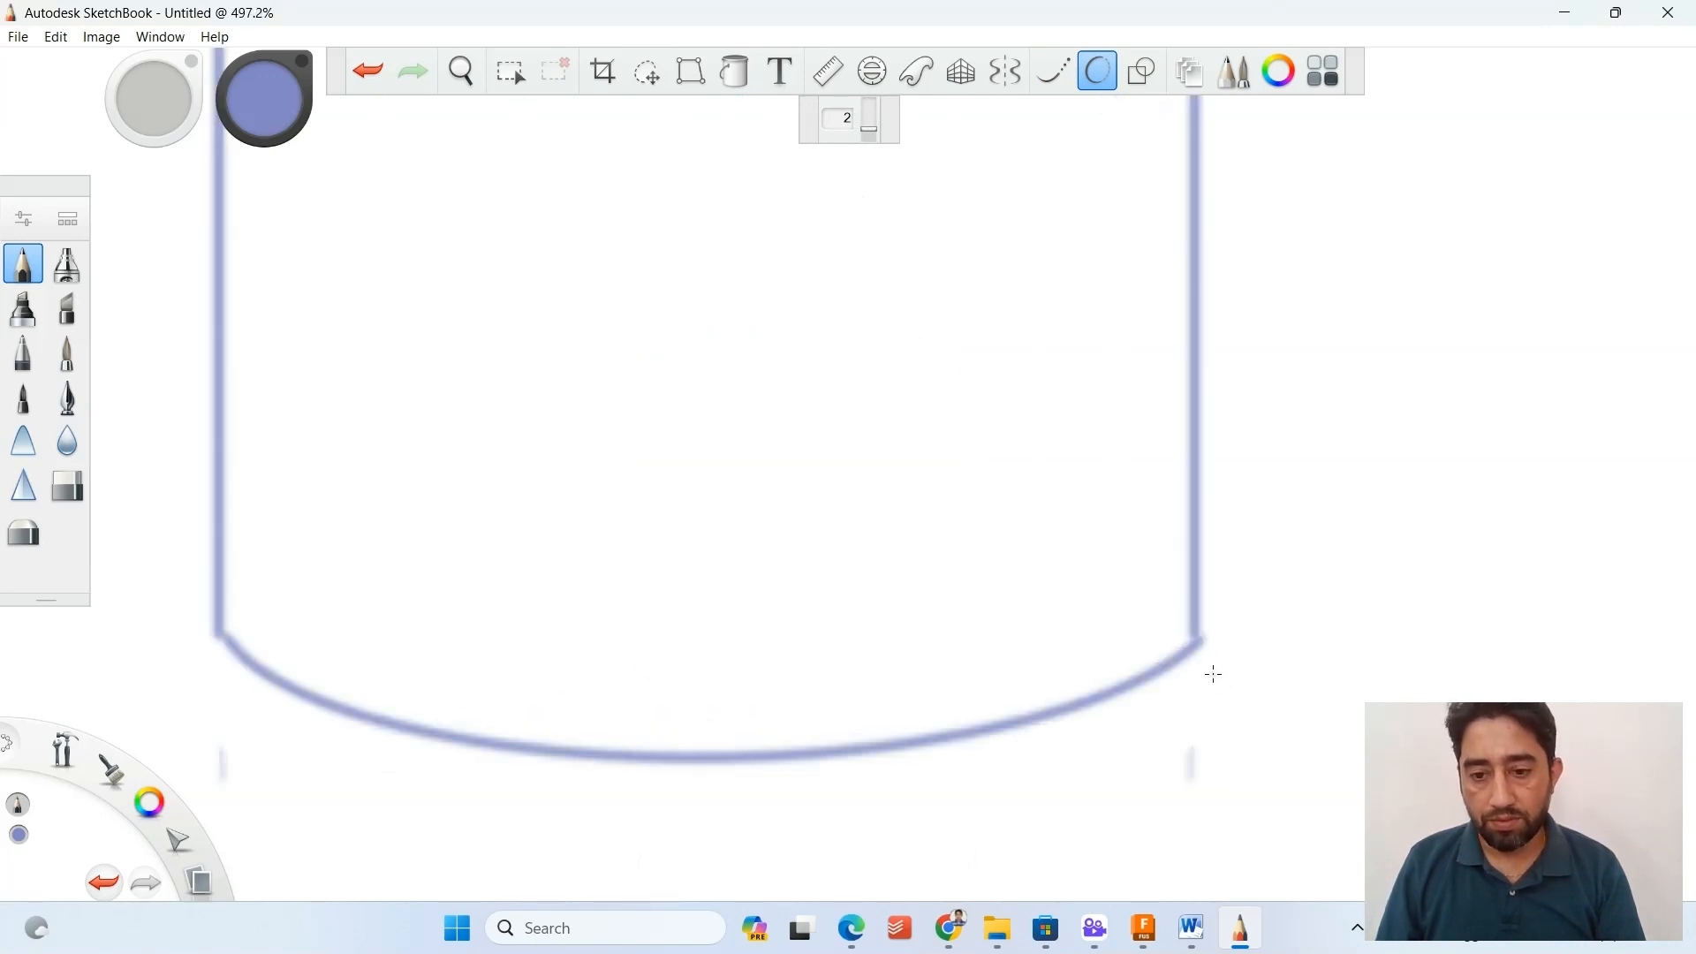
Undo the last pencil mark and touch up the corner where the base curve meets the body's right side.
{"action": "key", "text": "ctrl+z"}
{"action": "left_click", "coordinate": [1197, 627]}
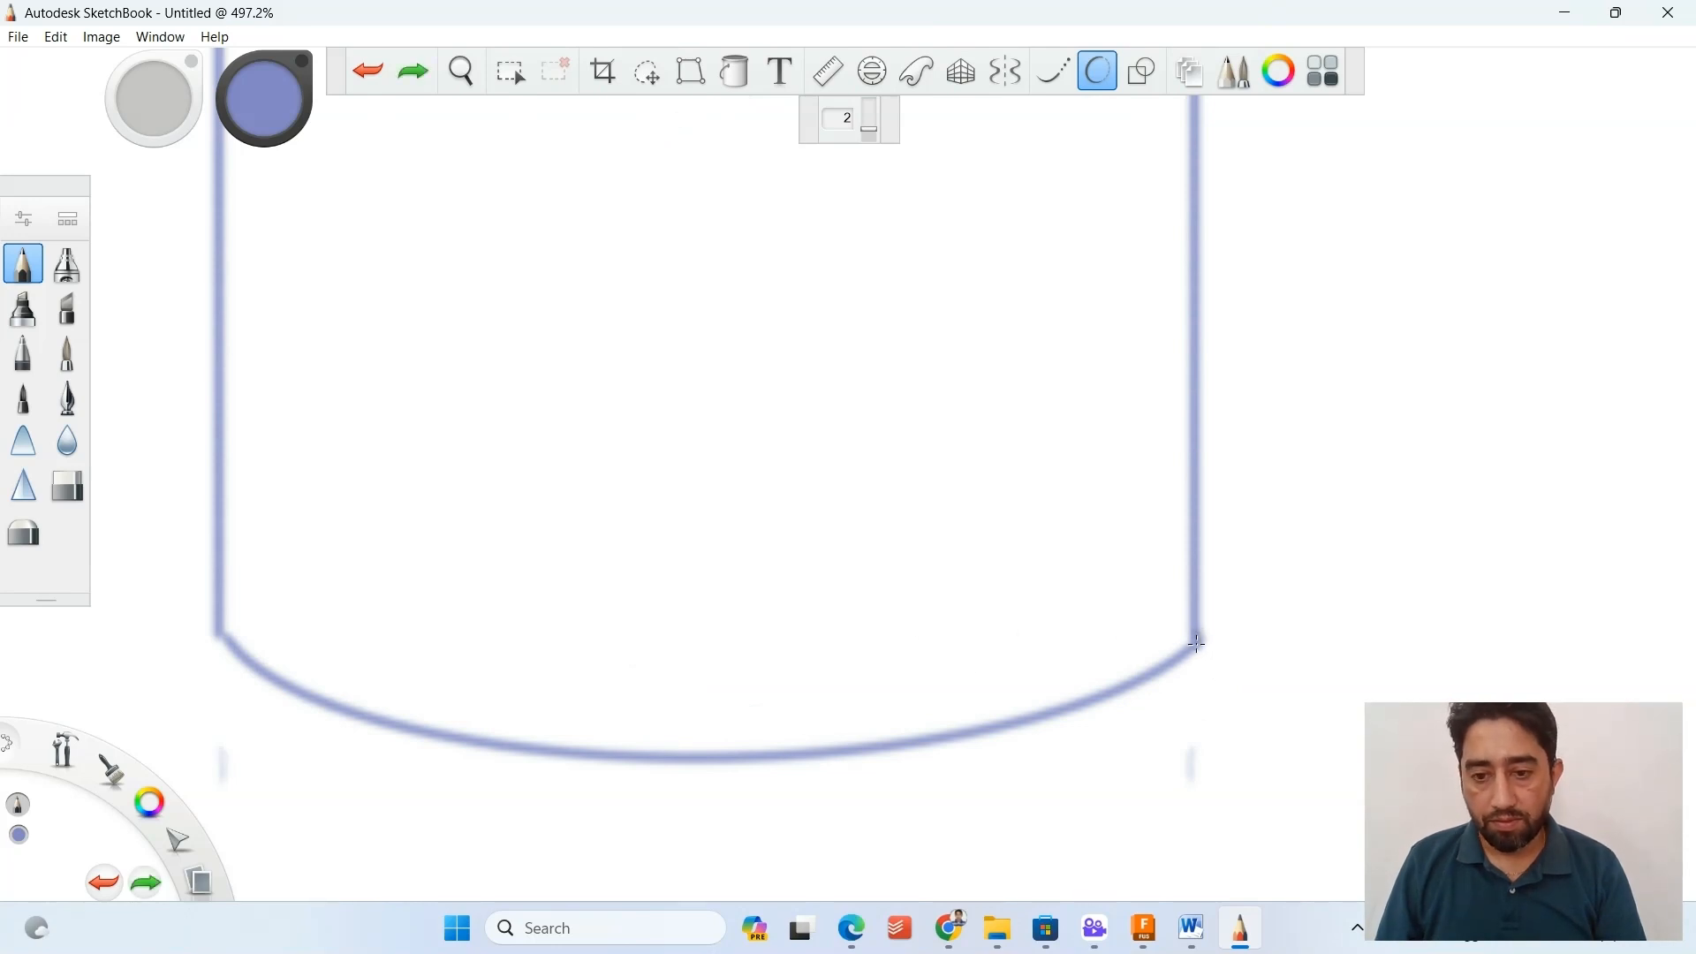
{"action": "scroll", "coordinate": [719, 583], "scroll_direction": "down", "scroll_amount": 5}
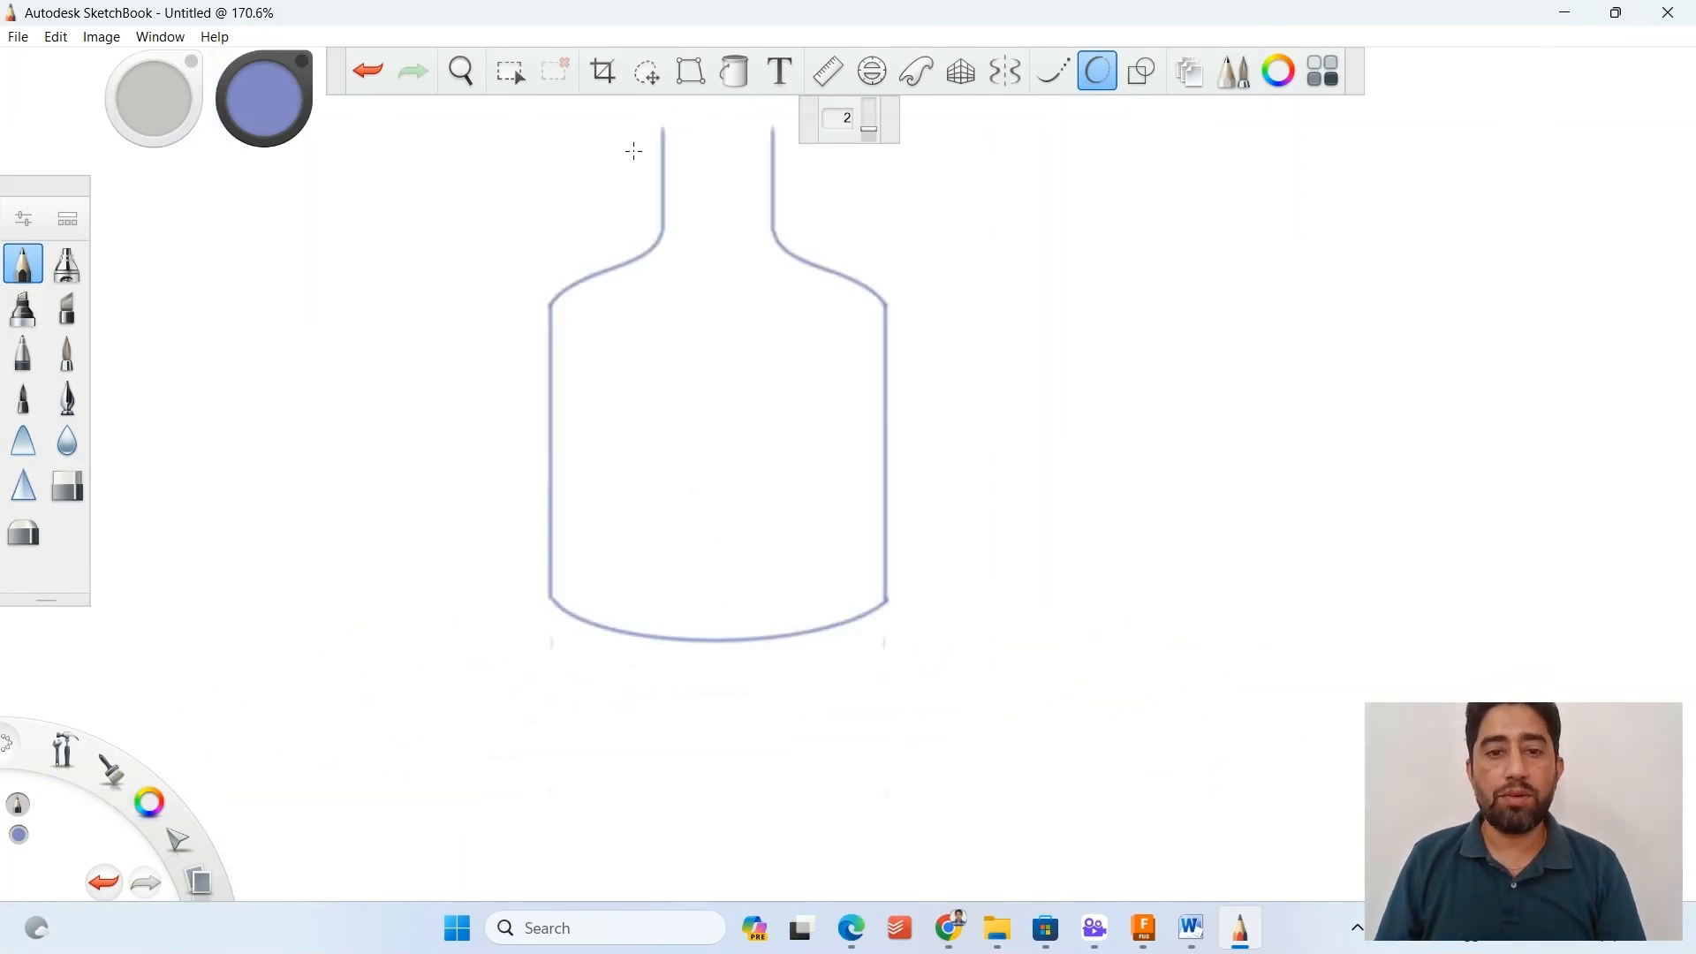
Draw the bottle's oval mouth between the upper ends of the neck lines with the pencil and Predictive Stroke at level 2.
{"action": "scroll", "coordinate": [564, 159], "scroll_direction": "up", "scroll_amount": 2}
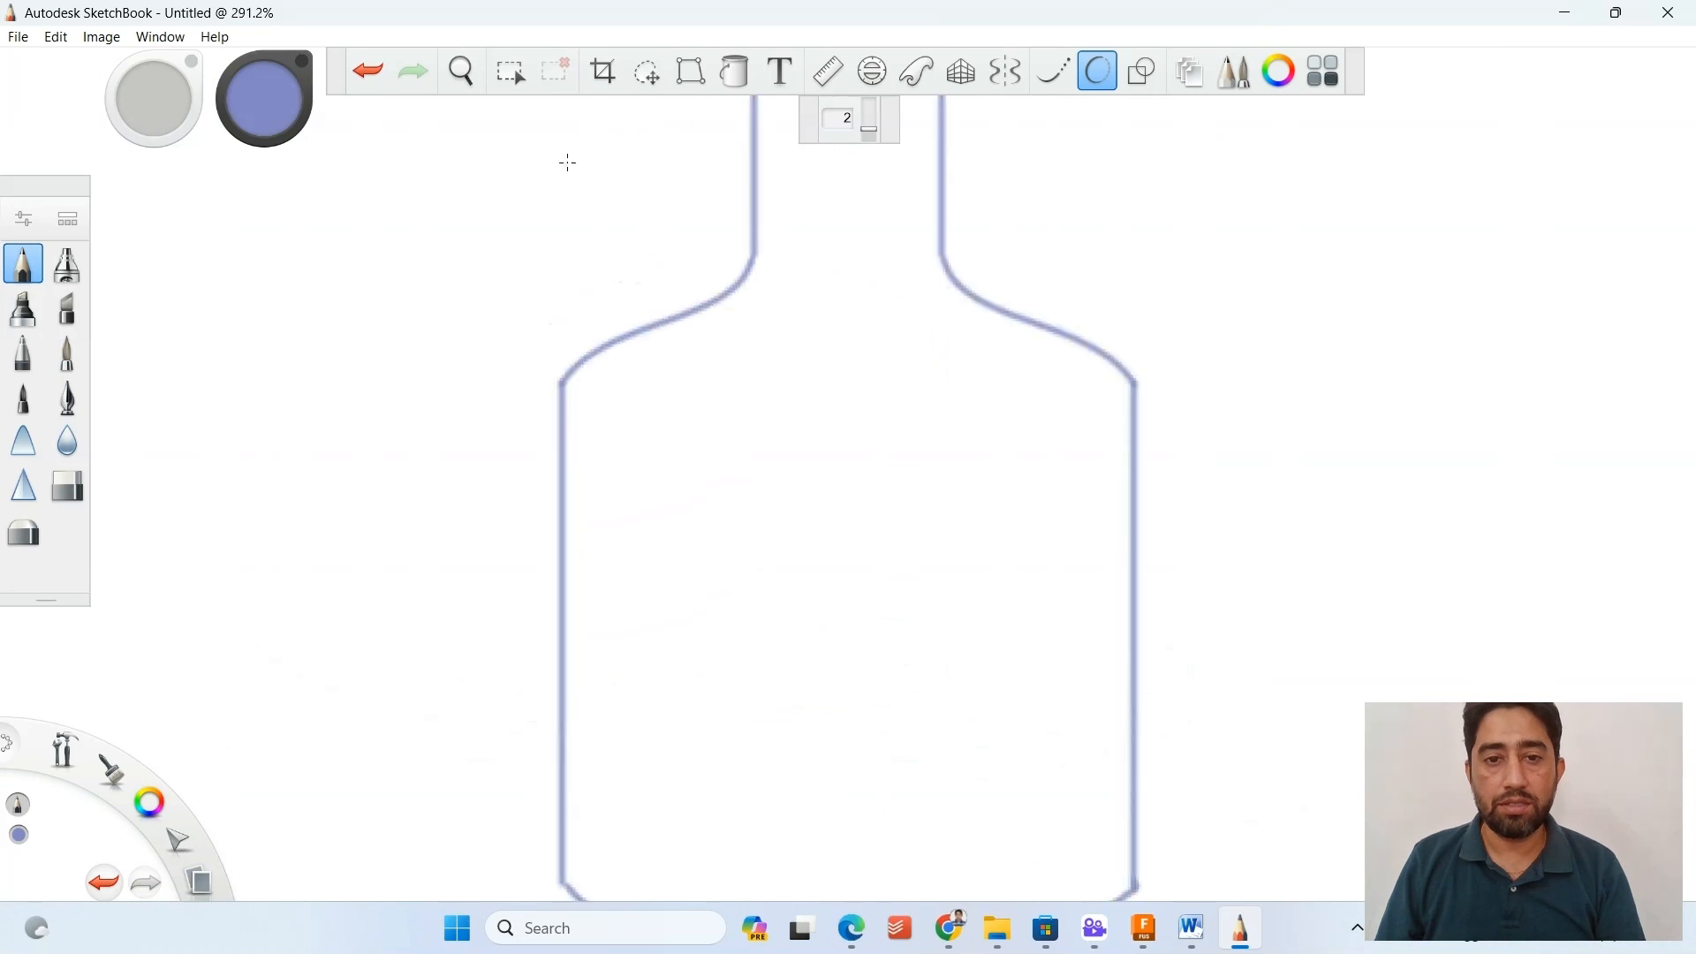
{"action": "scroll", "coordinate": [530, 133], "scroll_direction": "down", "scroll_amount": 4}
{"action": "scroll", "coordinate": [521, 130], "scroll_direction": "up", "scroll_amount": 3}
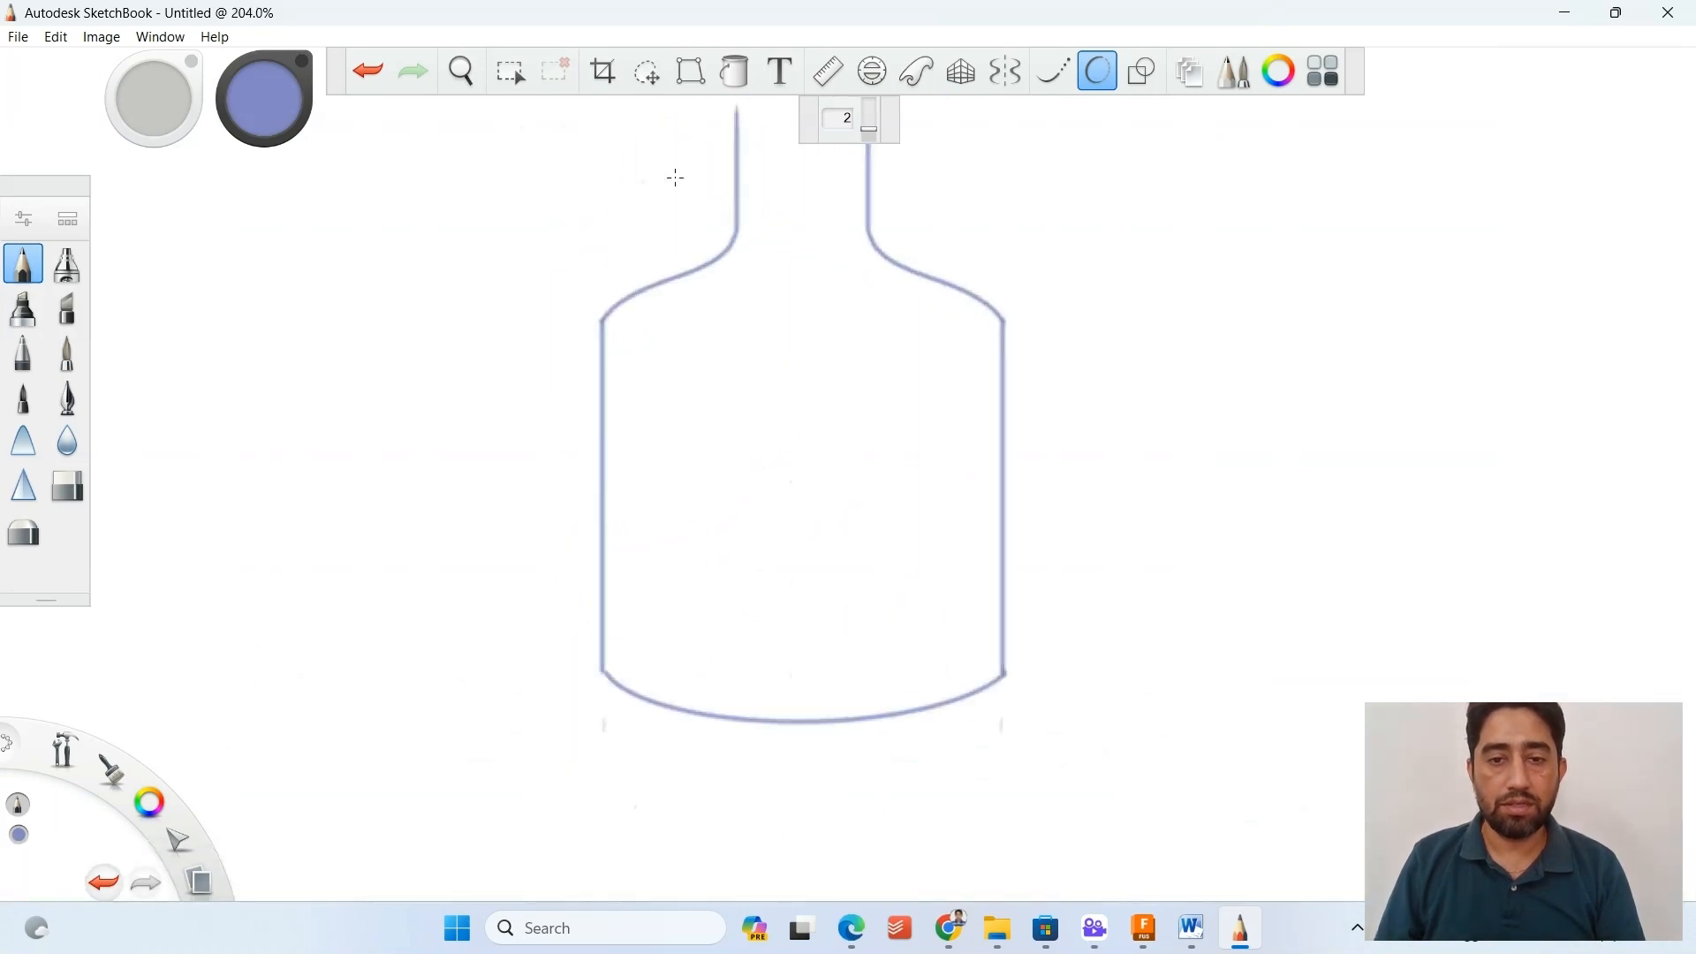
{"action": "scroll", "coordinate": [1110, 174], "scroll_direction": "down", "scroll_amount": 3}
{"action": "scroll", "coordinate": [947, 105], "scroll_direction": "up", "scroll_amount": 3}
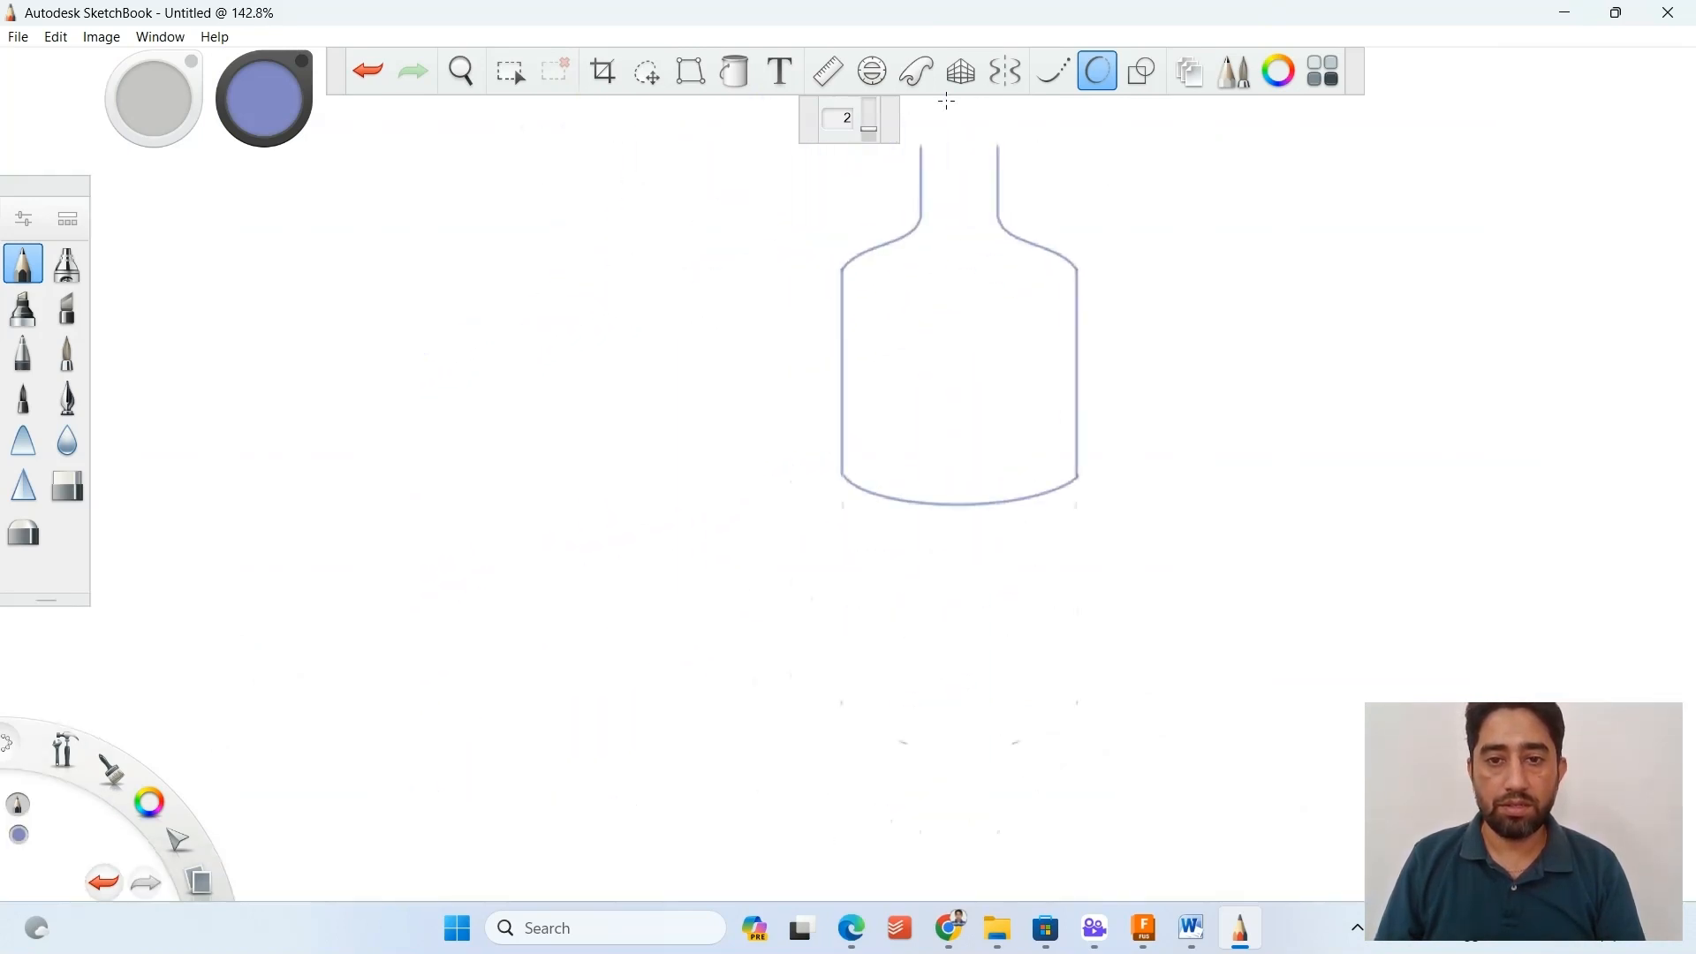
{"action": "scroll", "coordinate": [970, 174], "scroll_direction": "up", "scroll_amount": 1}
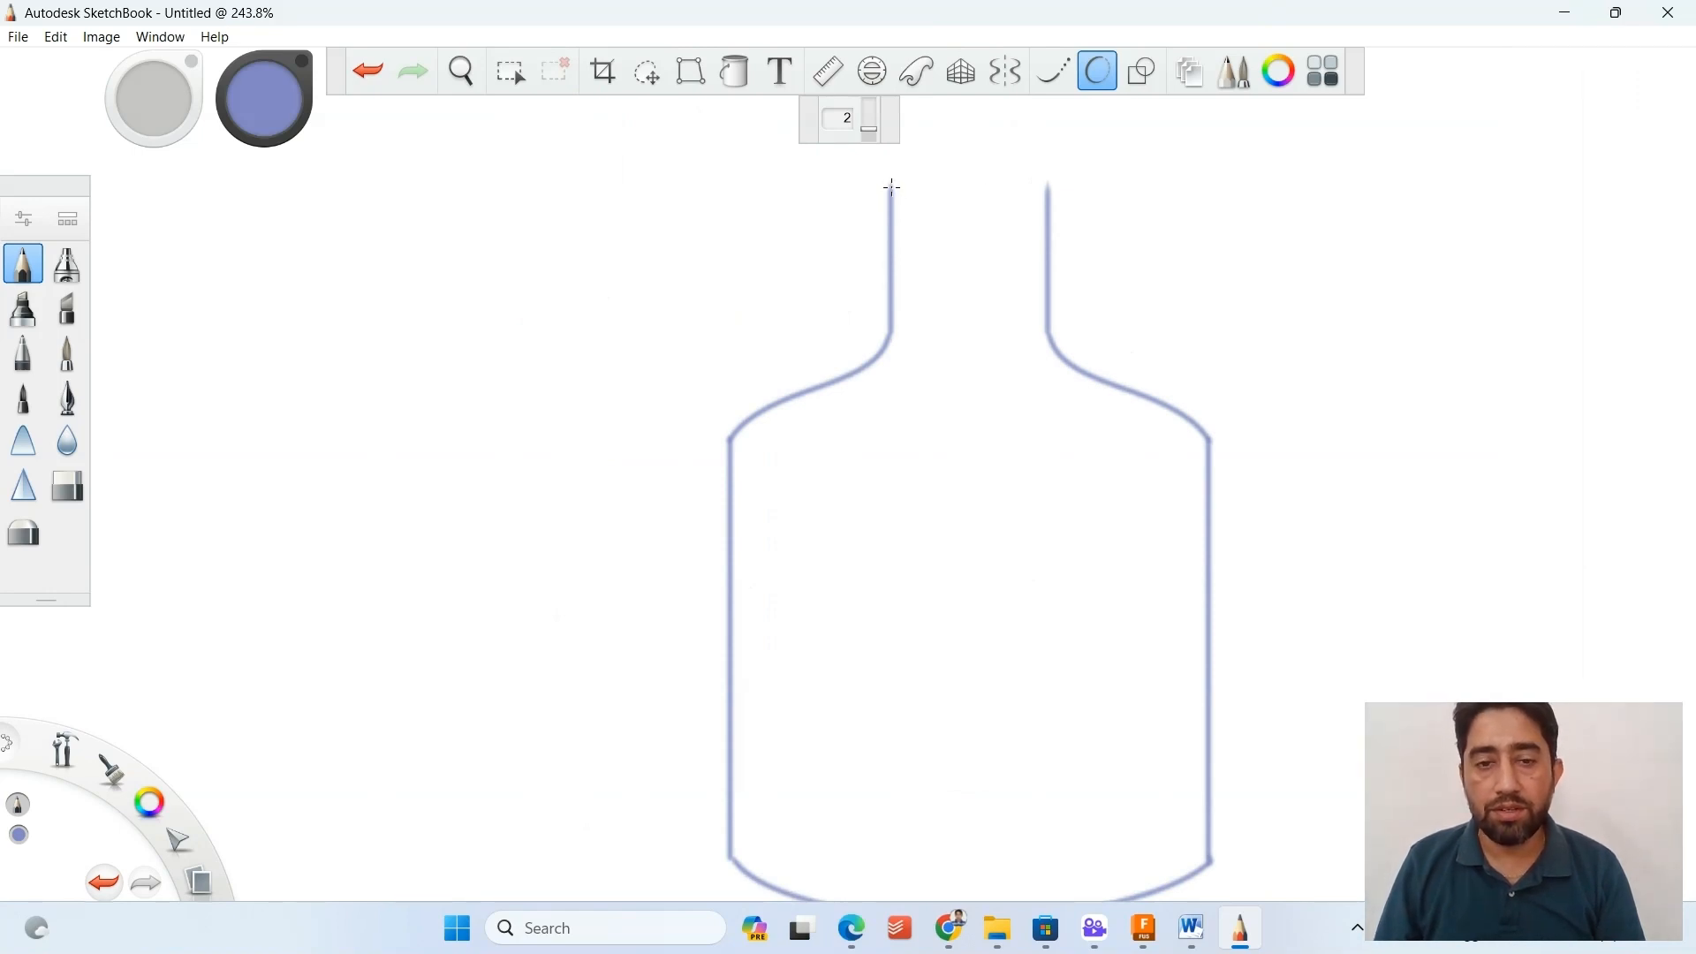
{"action": "mouse_move", "coordinate": [893, 186]}
{"action": "left_mouse_down"}
{"action": "mouse_move", "coordinate": [985, 212]}
{"action": "mouse_move", "coordinate": [1049, 182]}
{"action": "mouse_move", "coordinate": [954, 166]}
{"action": "mouse_move", "coordinate": [1049, 184]}
{"action": "left_mouse_up"}
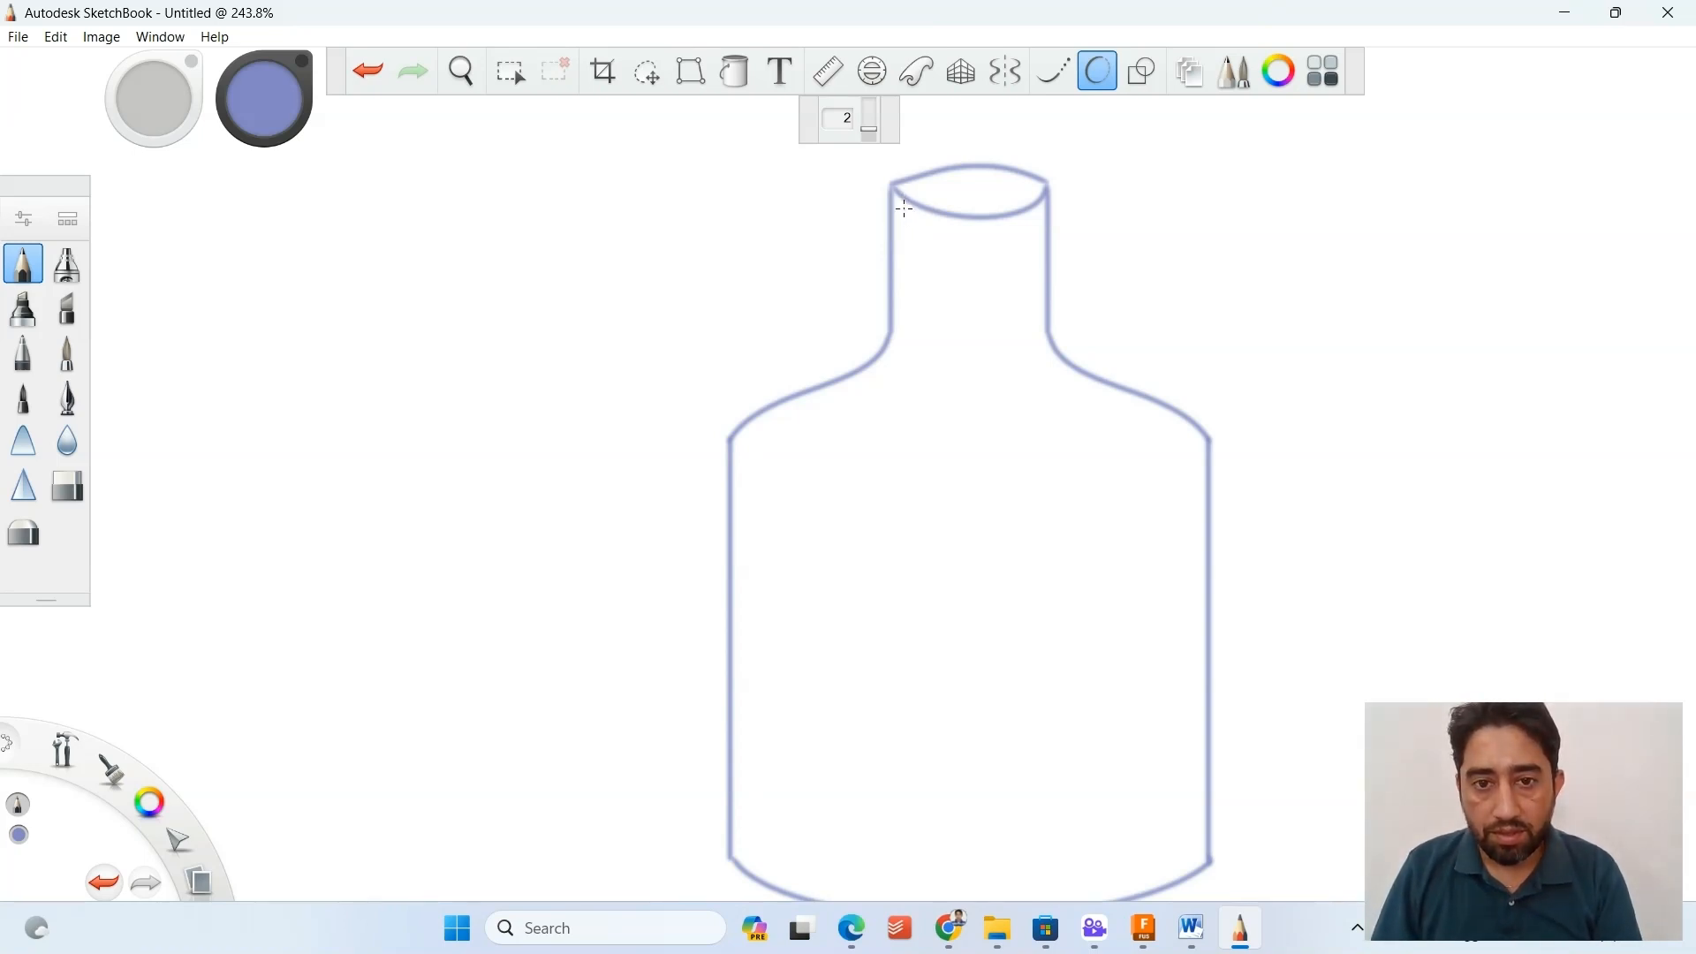
Draw mirrored inner wall lines along the body sides and the neck using Steady Stroke at 30 and symmetry about the vertical axis.
{"action": "left_click", "coordinate": [1050, 85]}
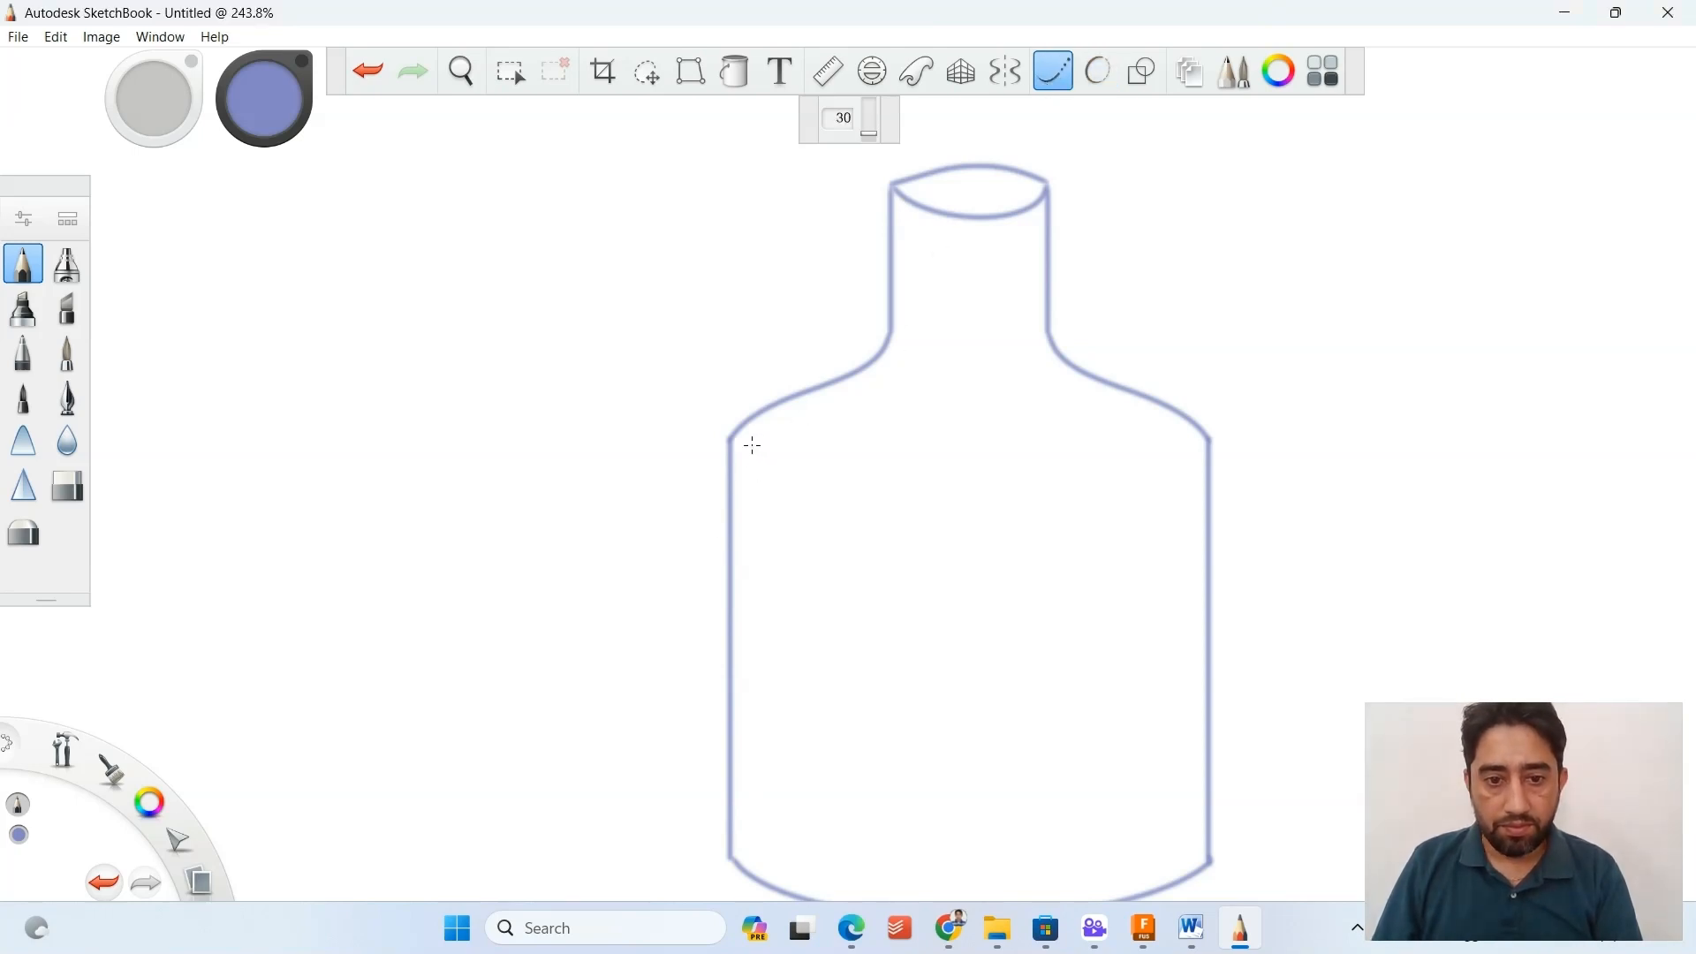
{"action": "left_click_drag", "start_coordinate": [752, 444], "coordinate": [763, 864]}
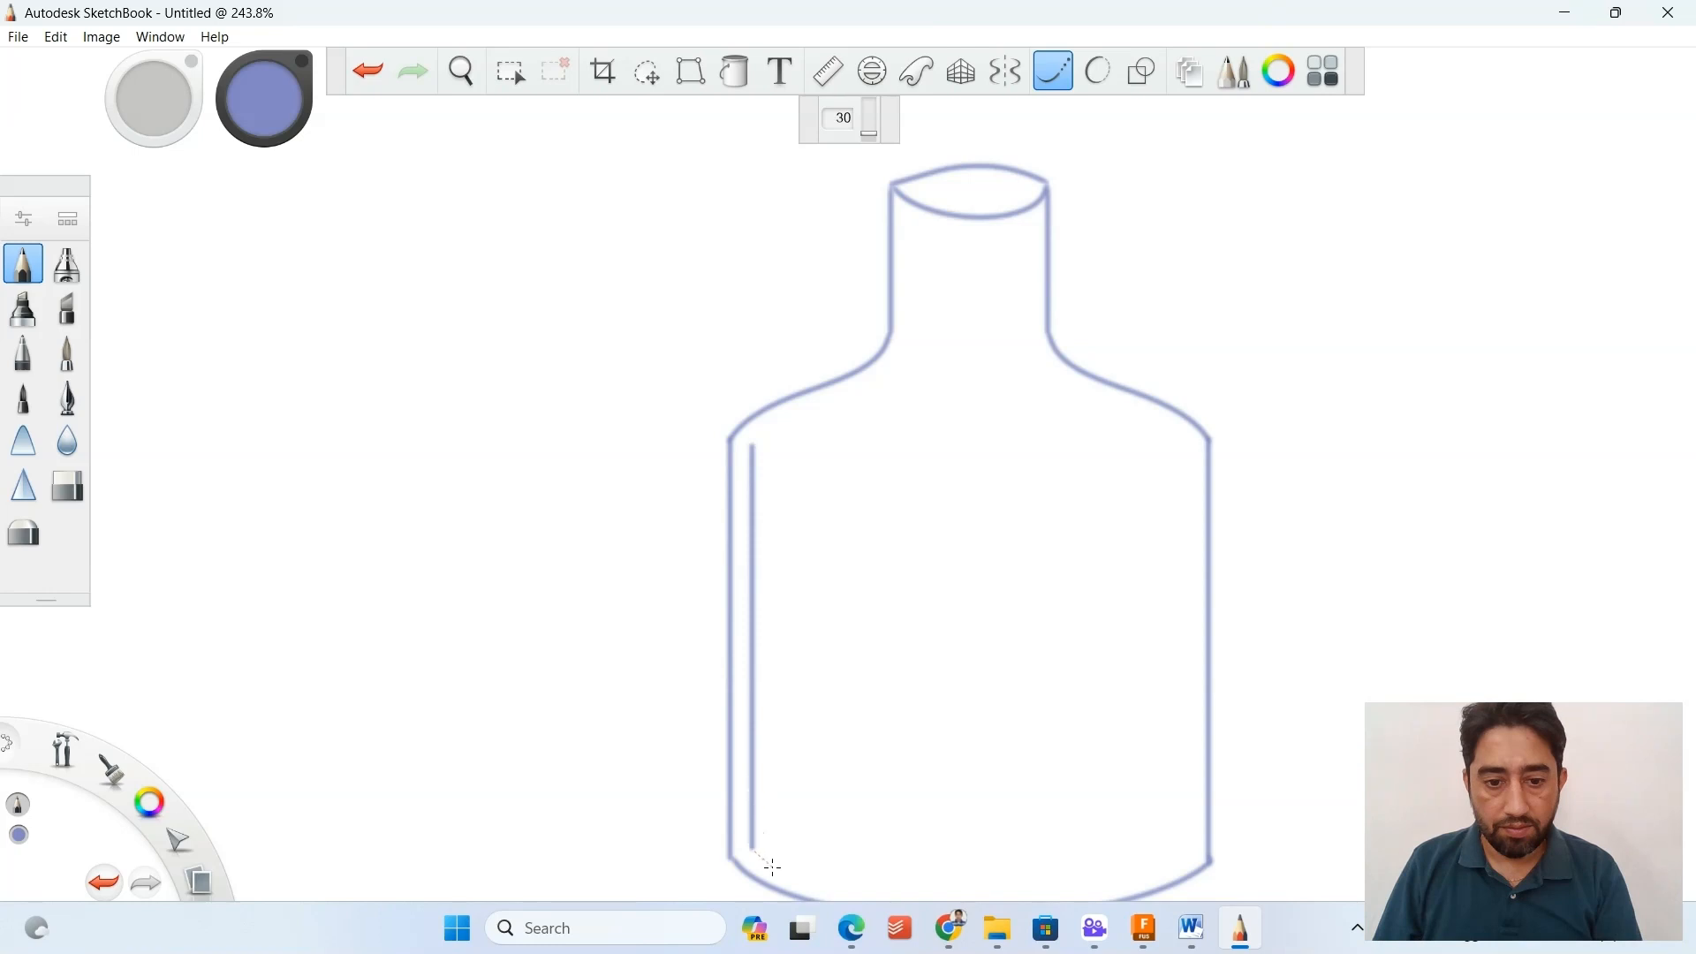
{"action": "key", "text": "ctrl+z"}
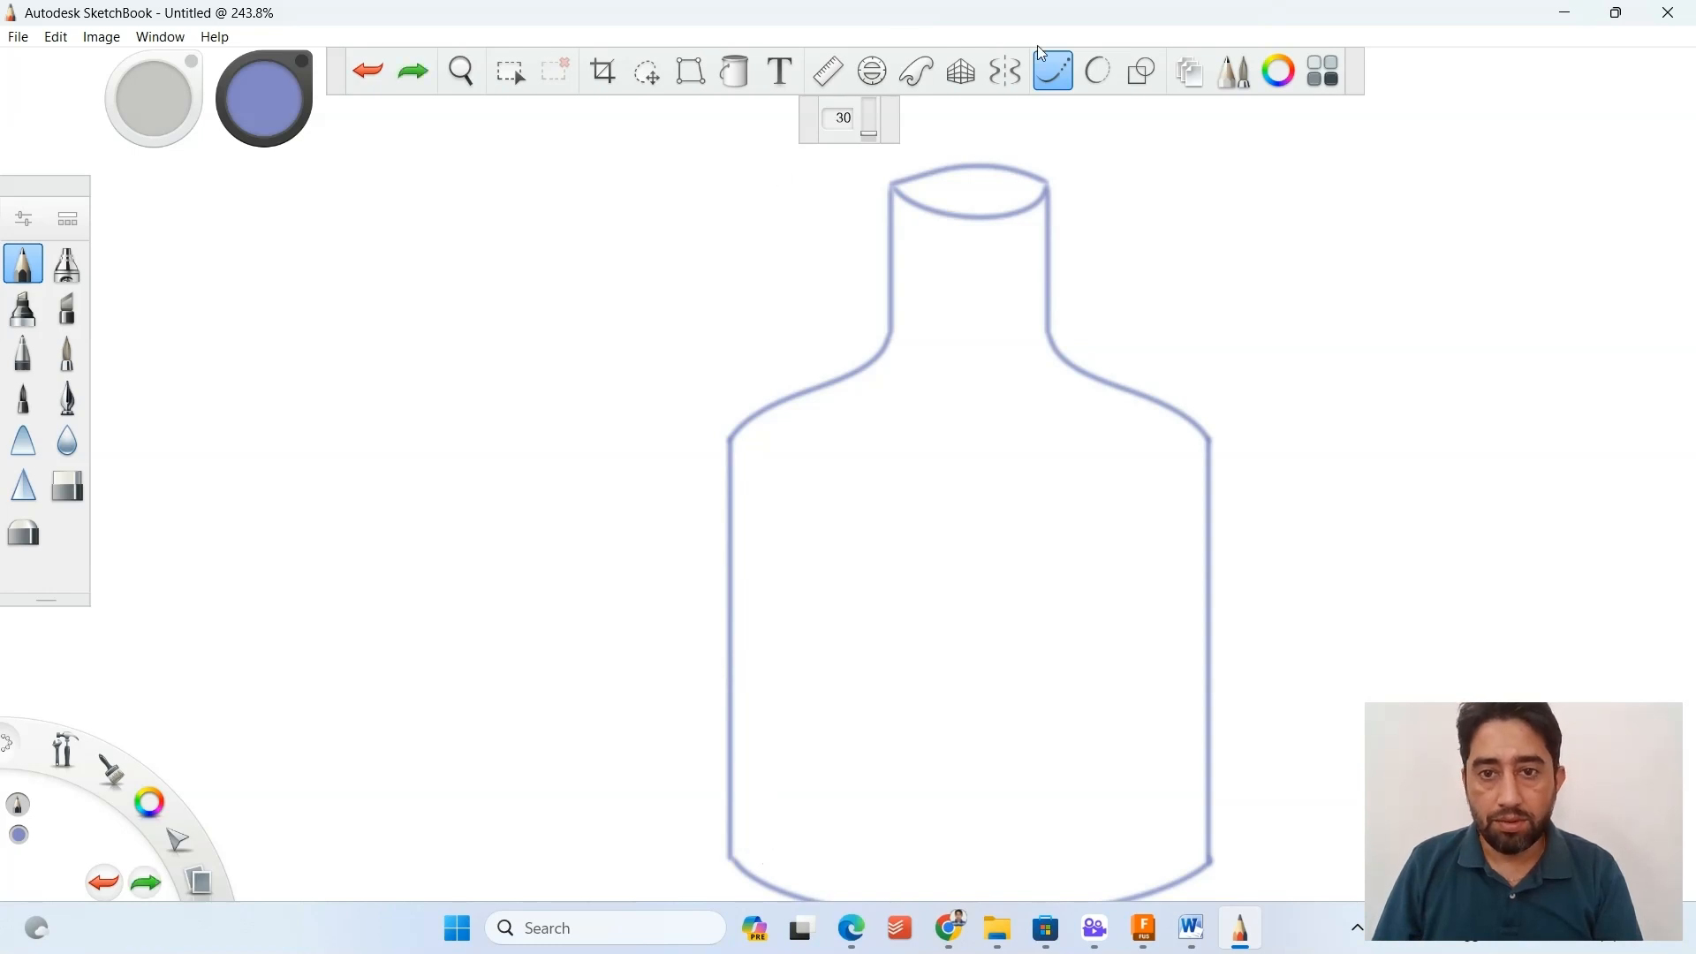
{"action": "left_click", "coordinate": [1004, 70]}
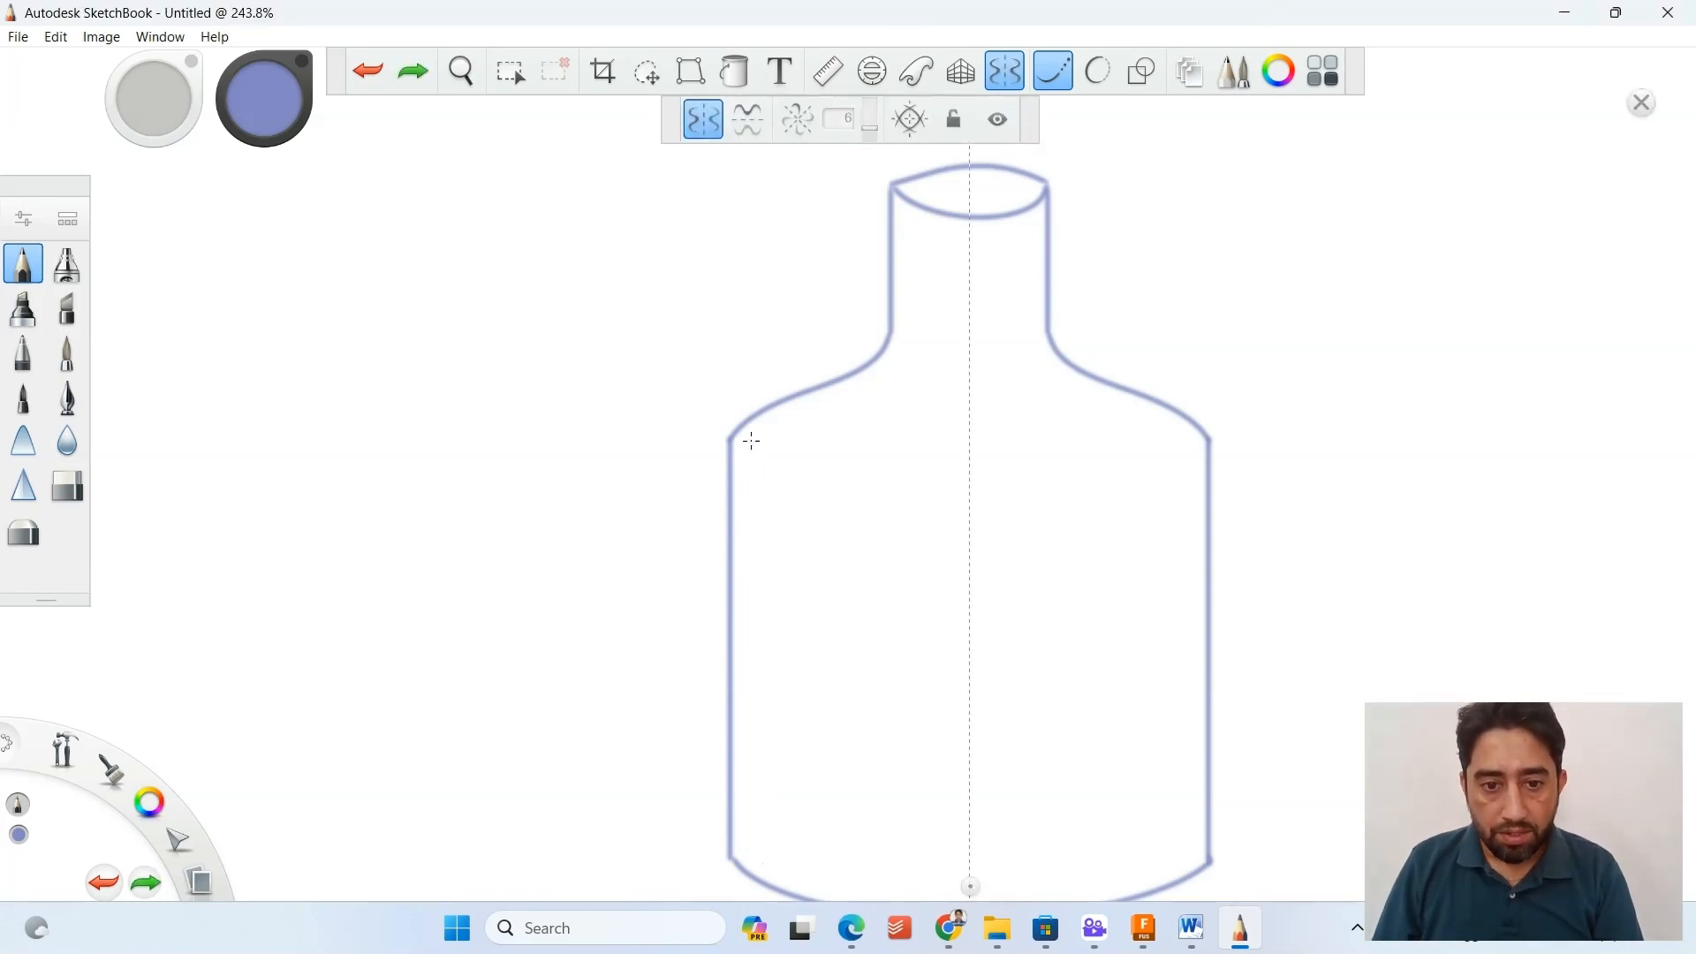
{"action": "left_click_drag", "start_coordinate": [752, 441], "coordinate": [766, 862]}
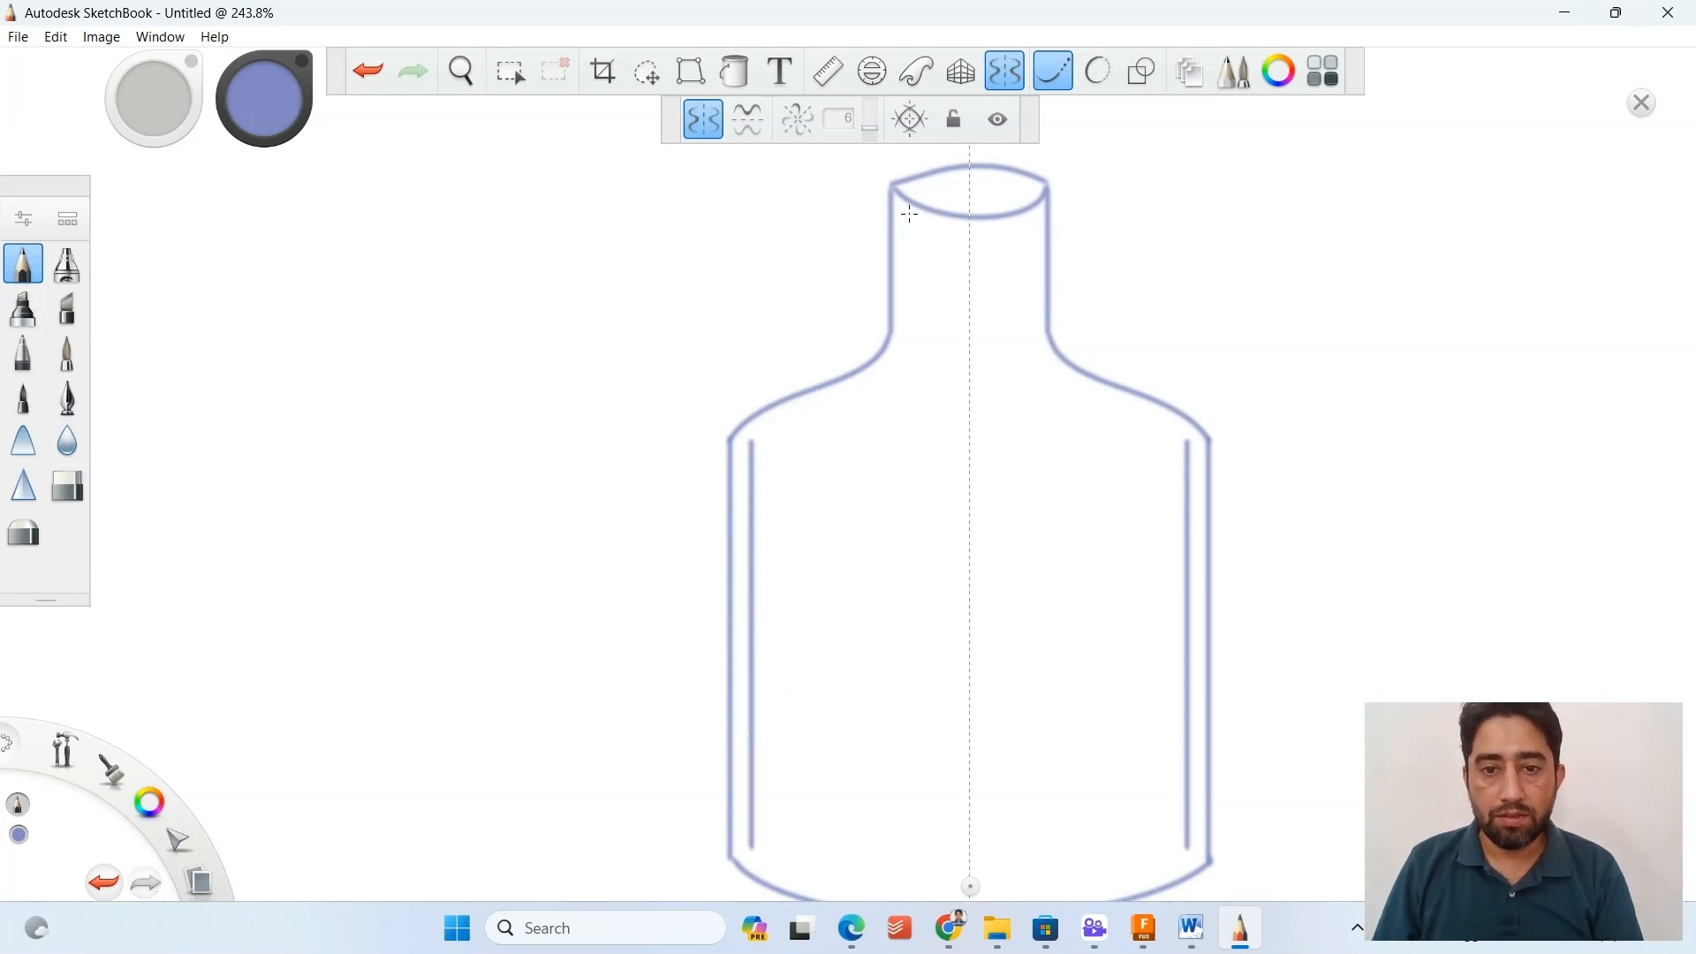
{"action": "key", "text": "ctrl+z"}
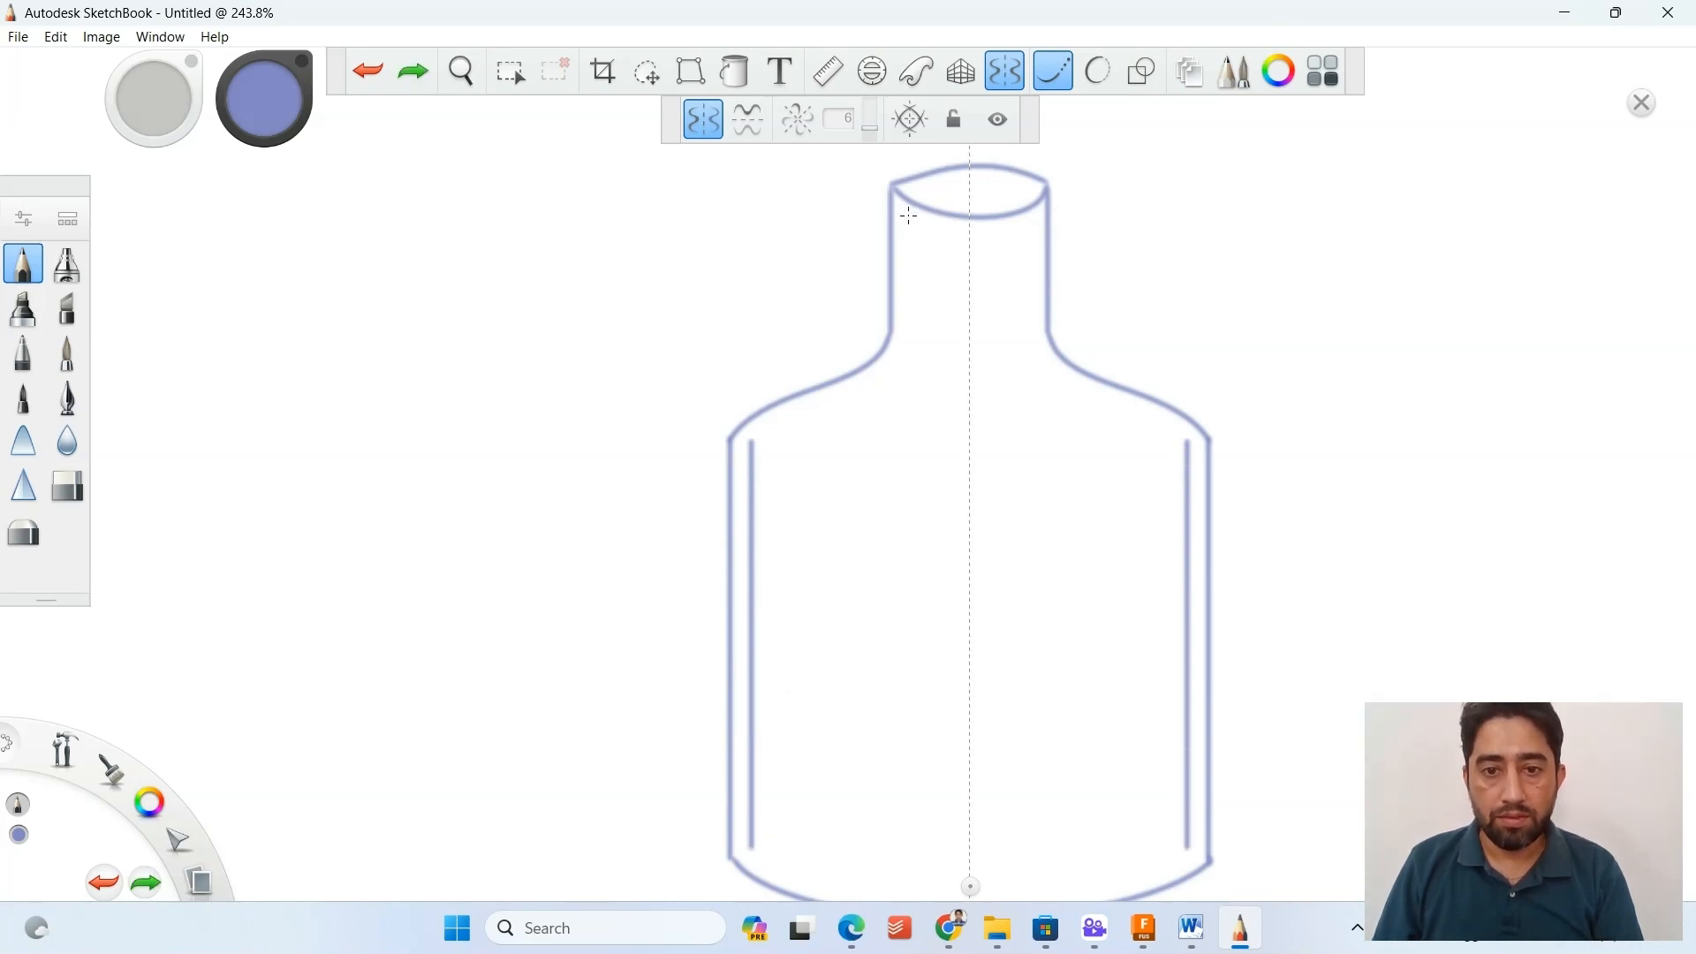
{"action": "left_click_drag", "start_coordinate": [908, 243], "coordinate": [911, 350]}
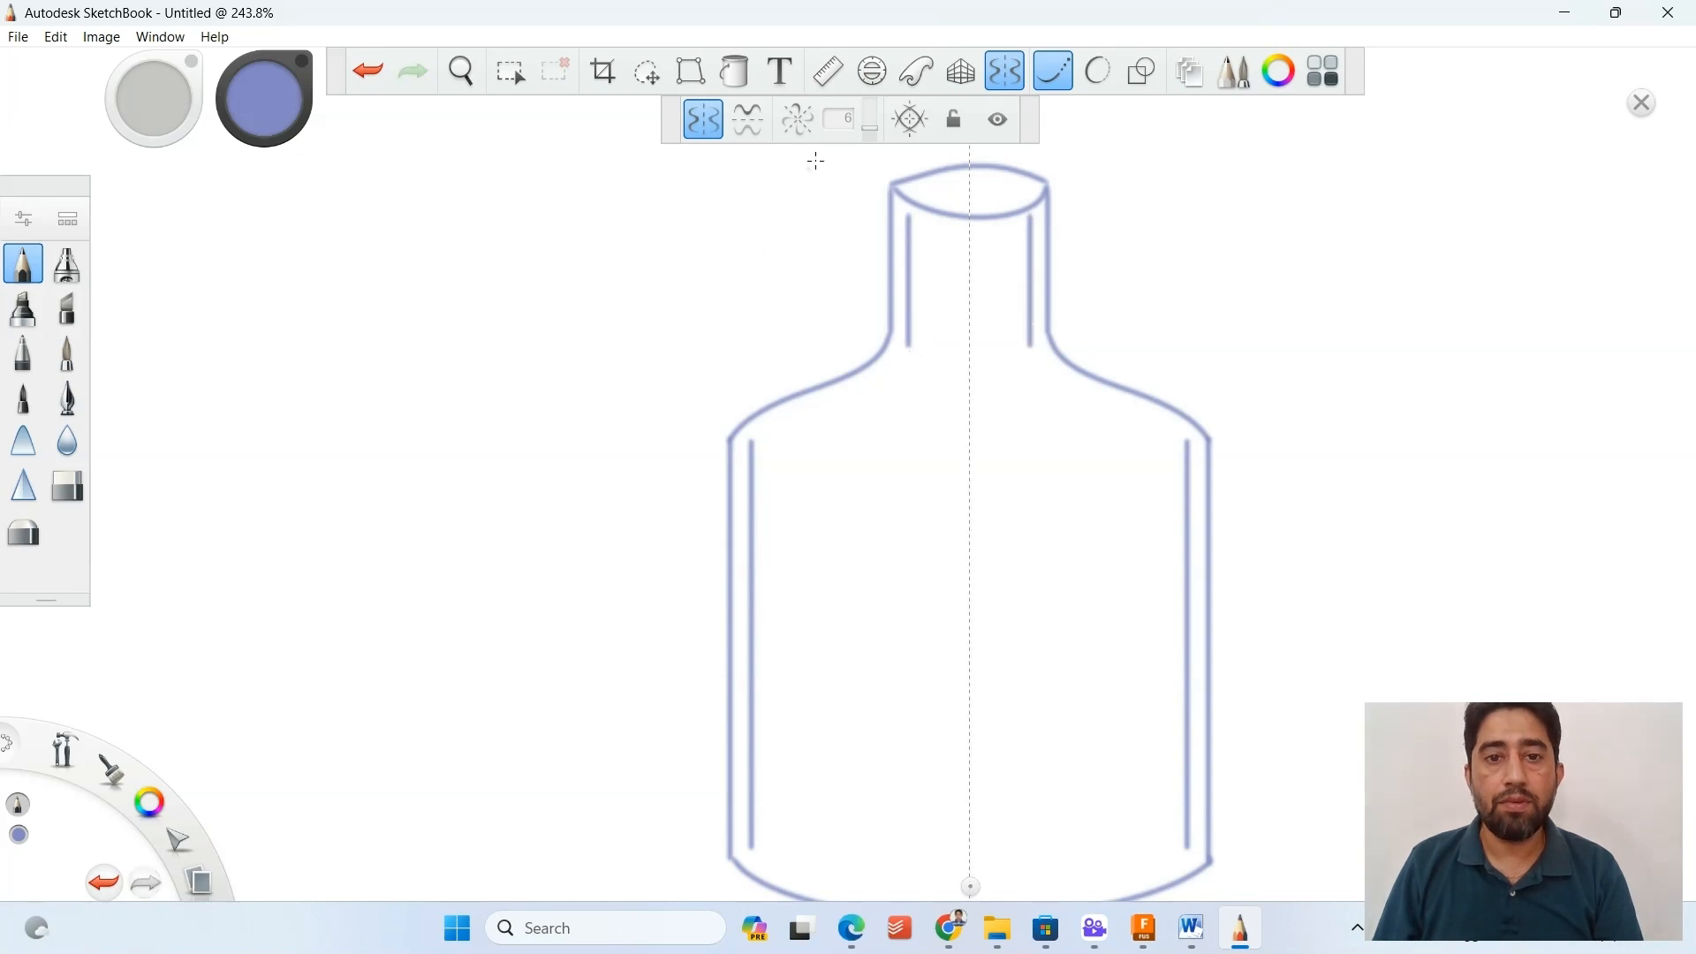
Draw mirrored inner shoulder curves joining the inner neck and body lines using Predictive Stroke and vertical-axis symmetry, redoing the unmirrored attempt.
{"action": "left_click", "coordinate": [993, 78]}
{"action": "left_click", "coordinate": [1097, 70]}
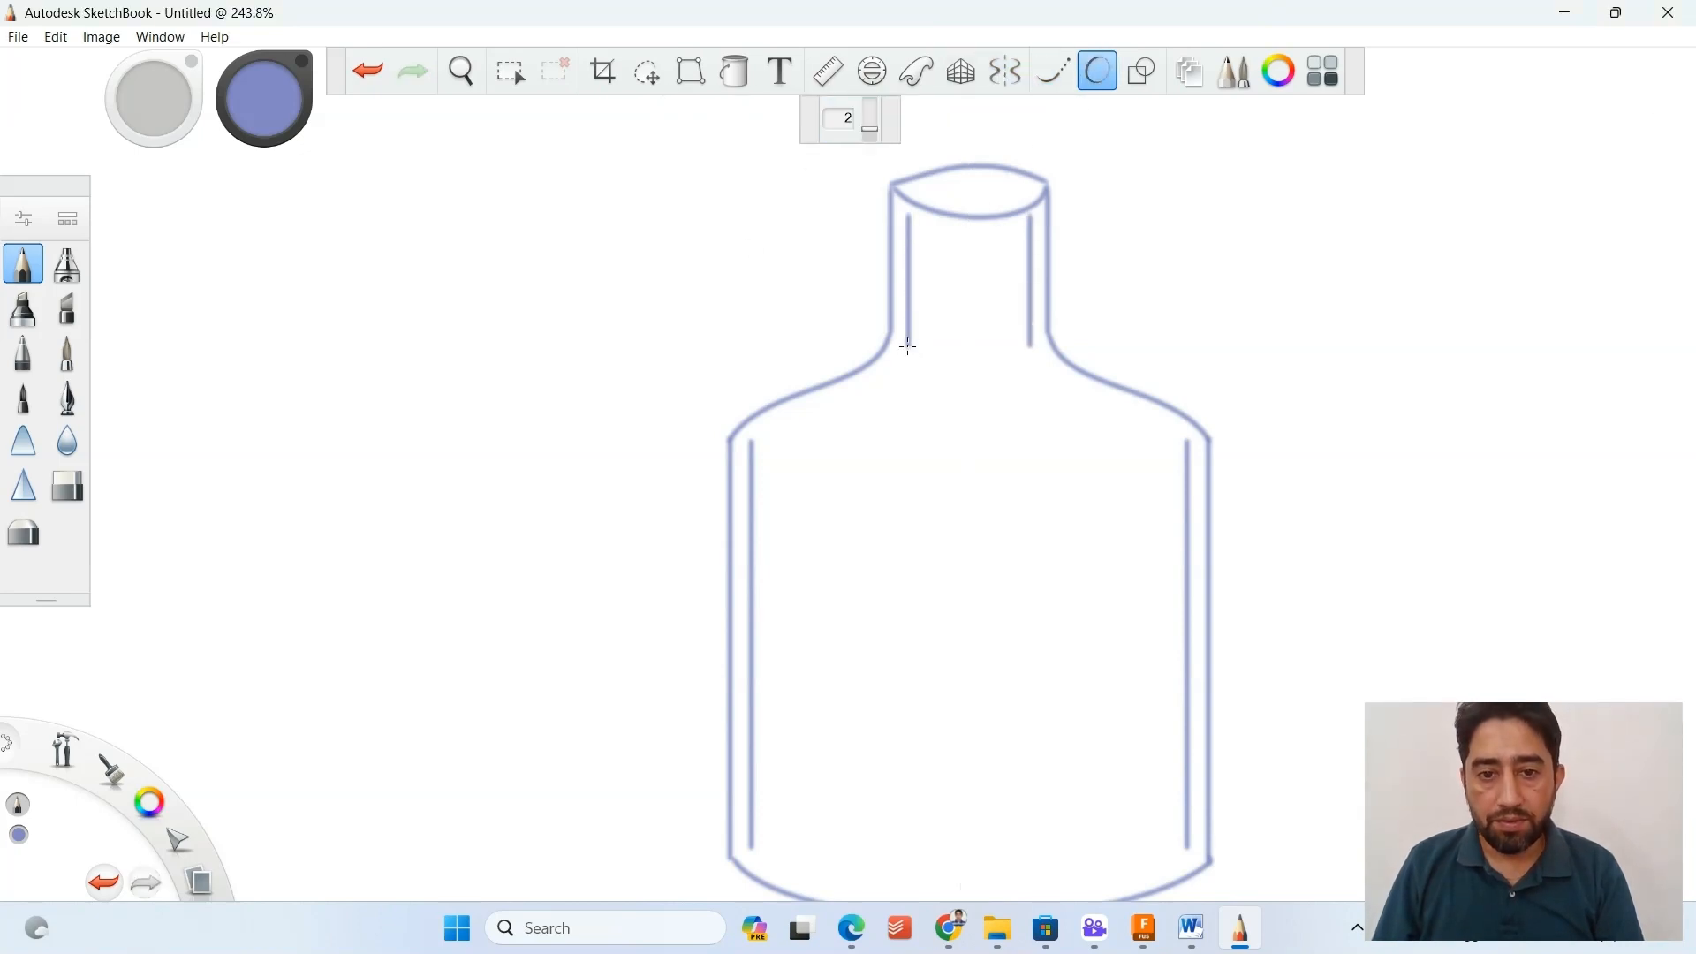
{"action": "left_click_drag", "start_coordinate": [909, 346], "coordinate": [791, 419]}
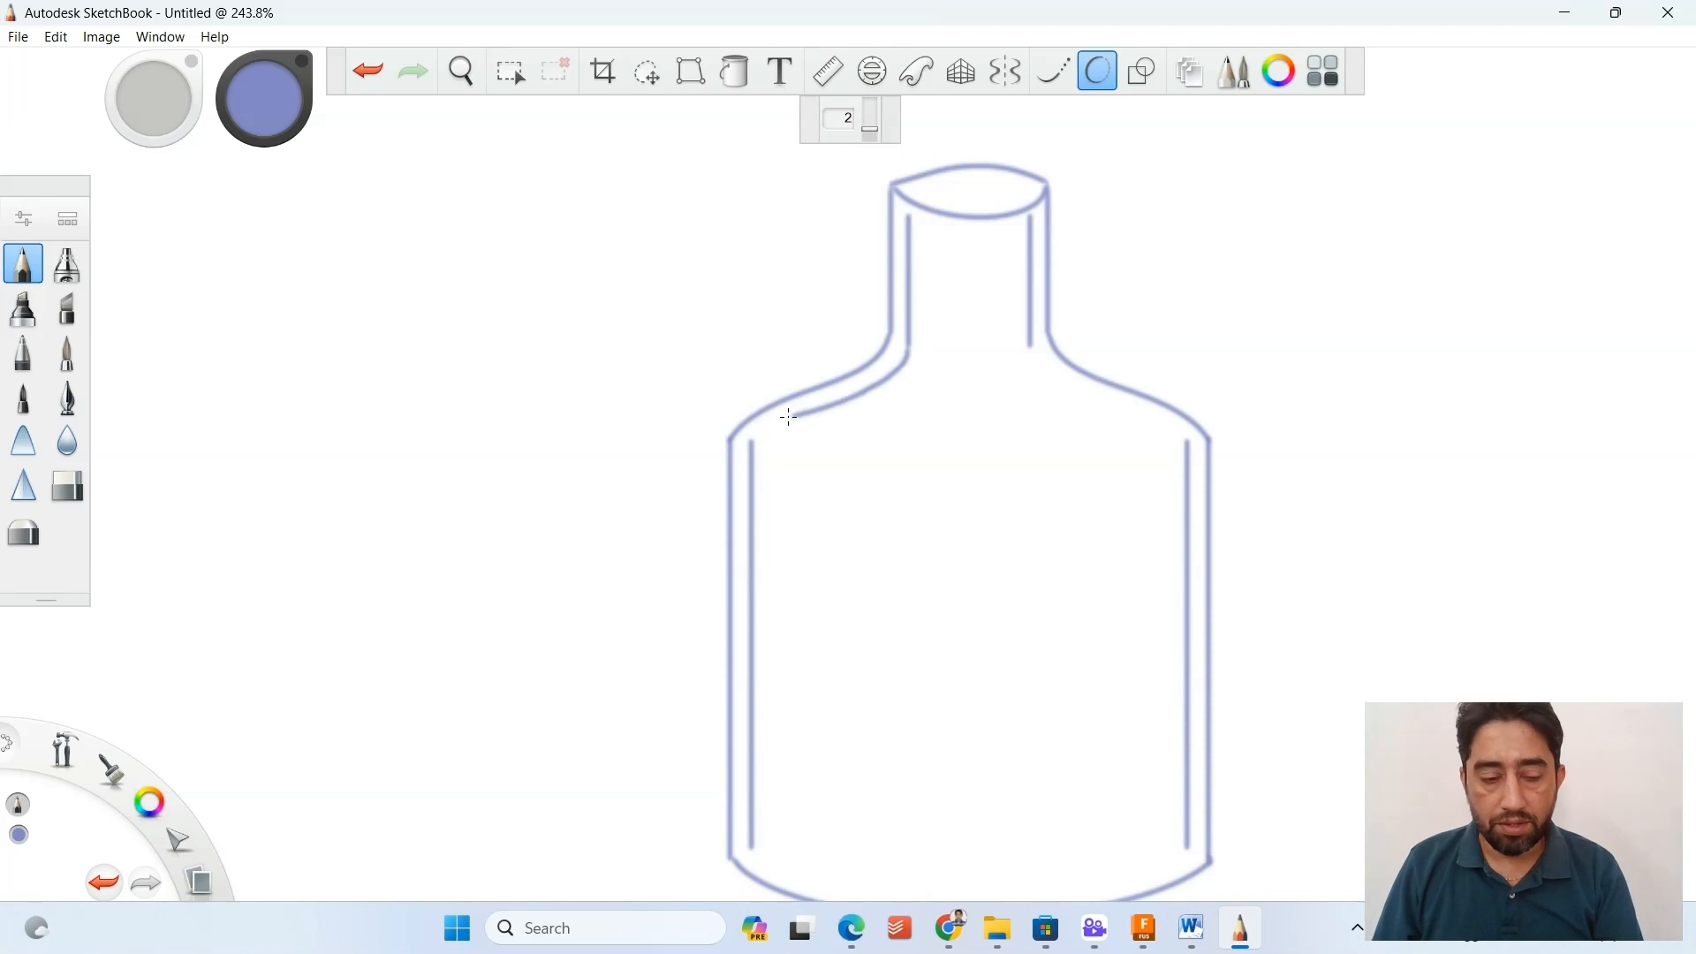
{"action": "key", "text": "ctrl+z"}
{"action": "left_click", "coordinate": [1004, 72]}
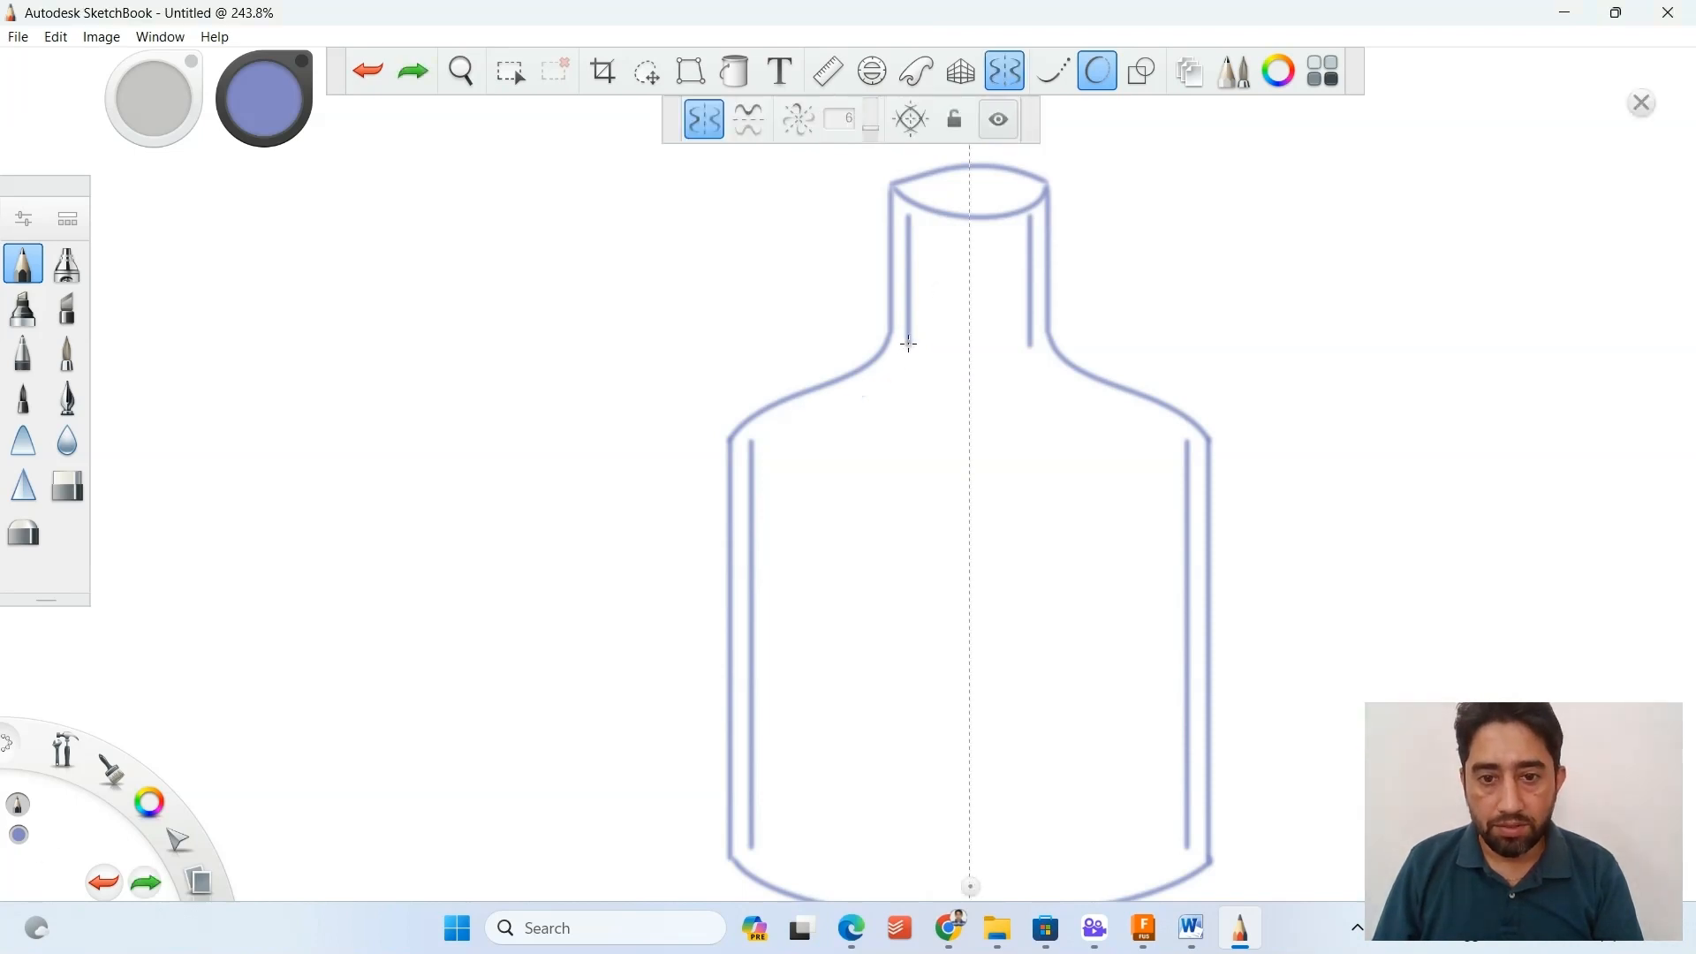
{"action": "left_click_drag", "start_coordinate": [909, 345], "coordinate": [738, 433]}
{"action": "scroll", "coordinate": [750, 445], "scroll_direction": "up", "scroll_amount": 2}
{"action": "key", "text": "ctrl+z"}
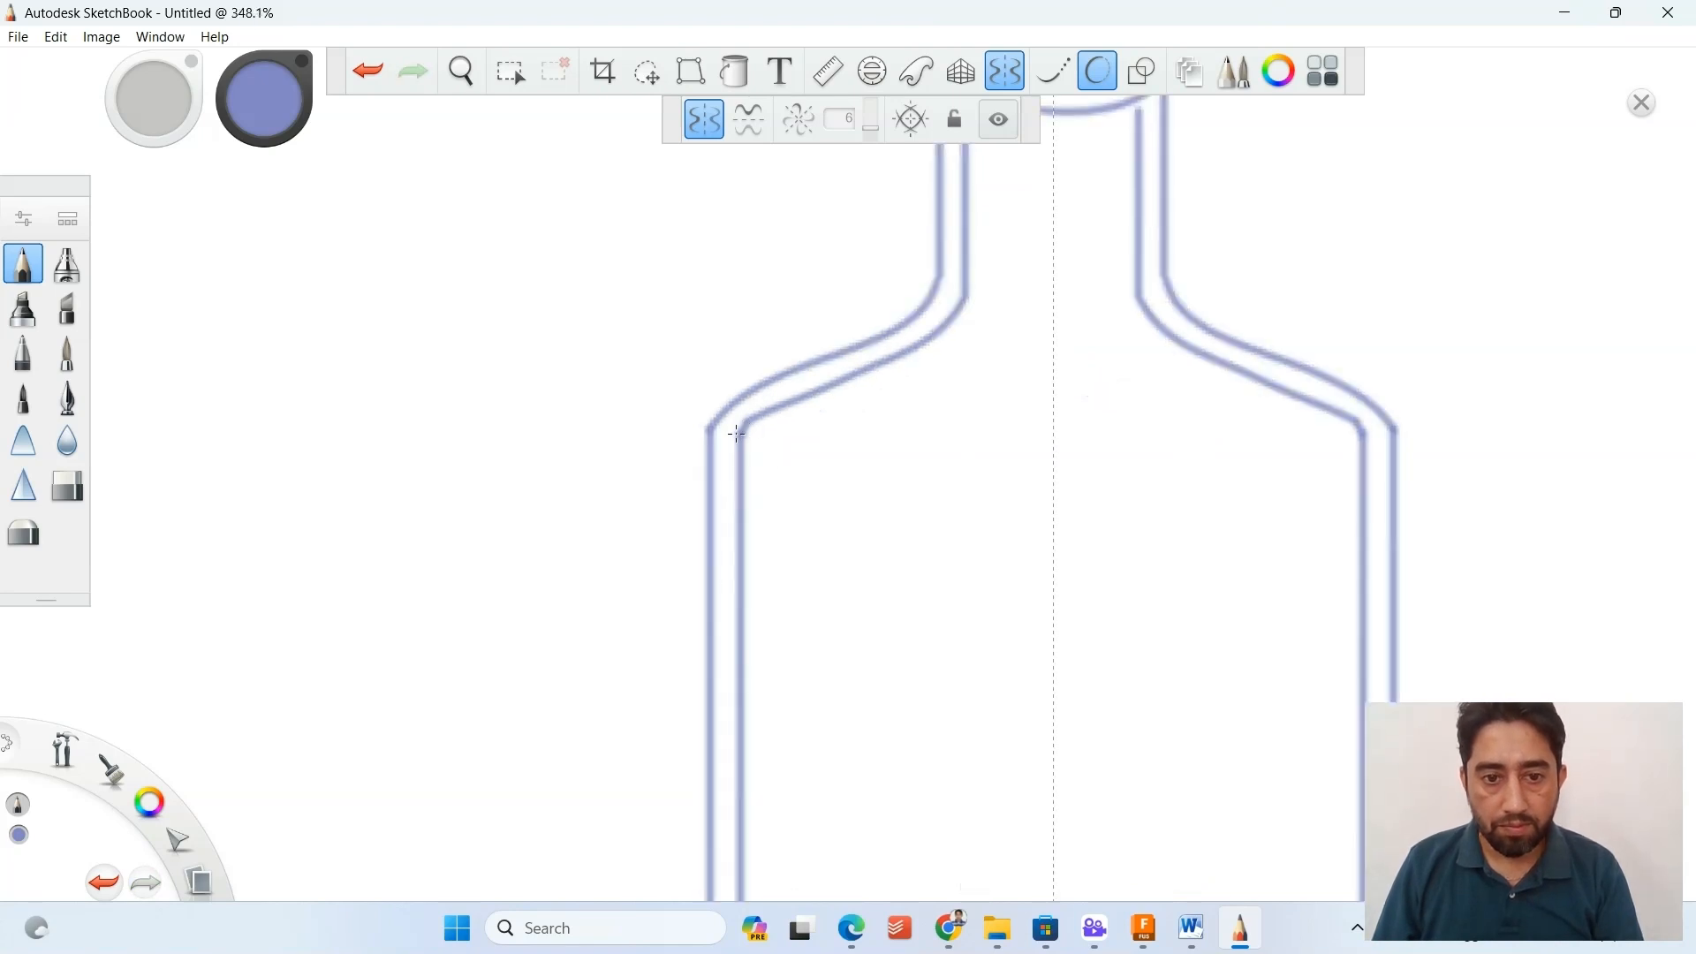
Draw the inner base line from the inner wall's lower end to the symmetry axis, mirrored, and turn off symmetry.
{"action": "scroll", "coordinate": [949, 498], "scroll_direction": "down", "scroll_amount": 5}
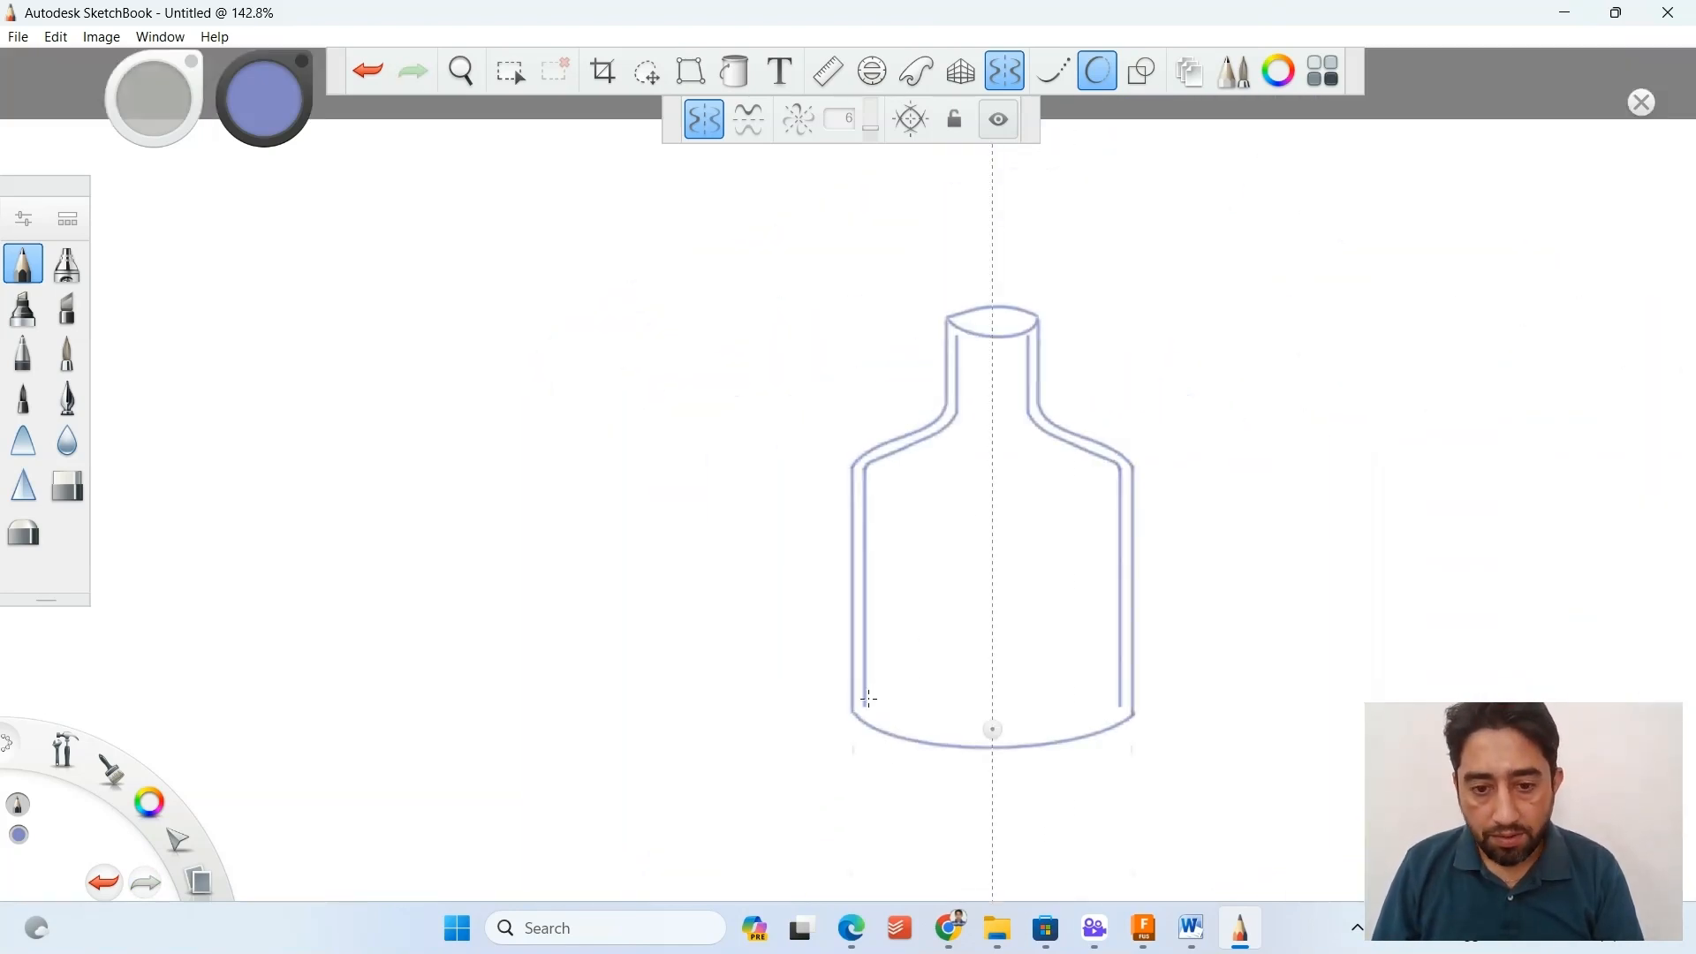
{"action": "left_click_drag", "start_coordinate": [865, 704], "coordinate": [994, 729]}
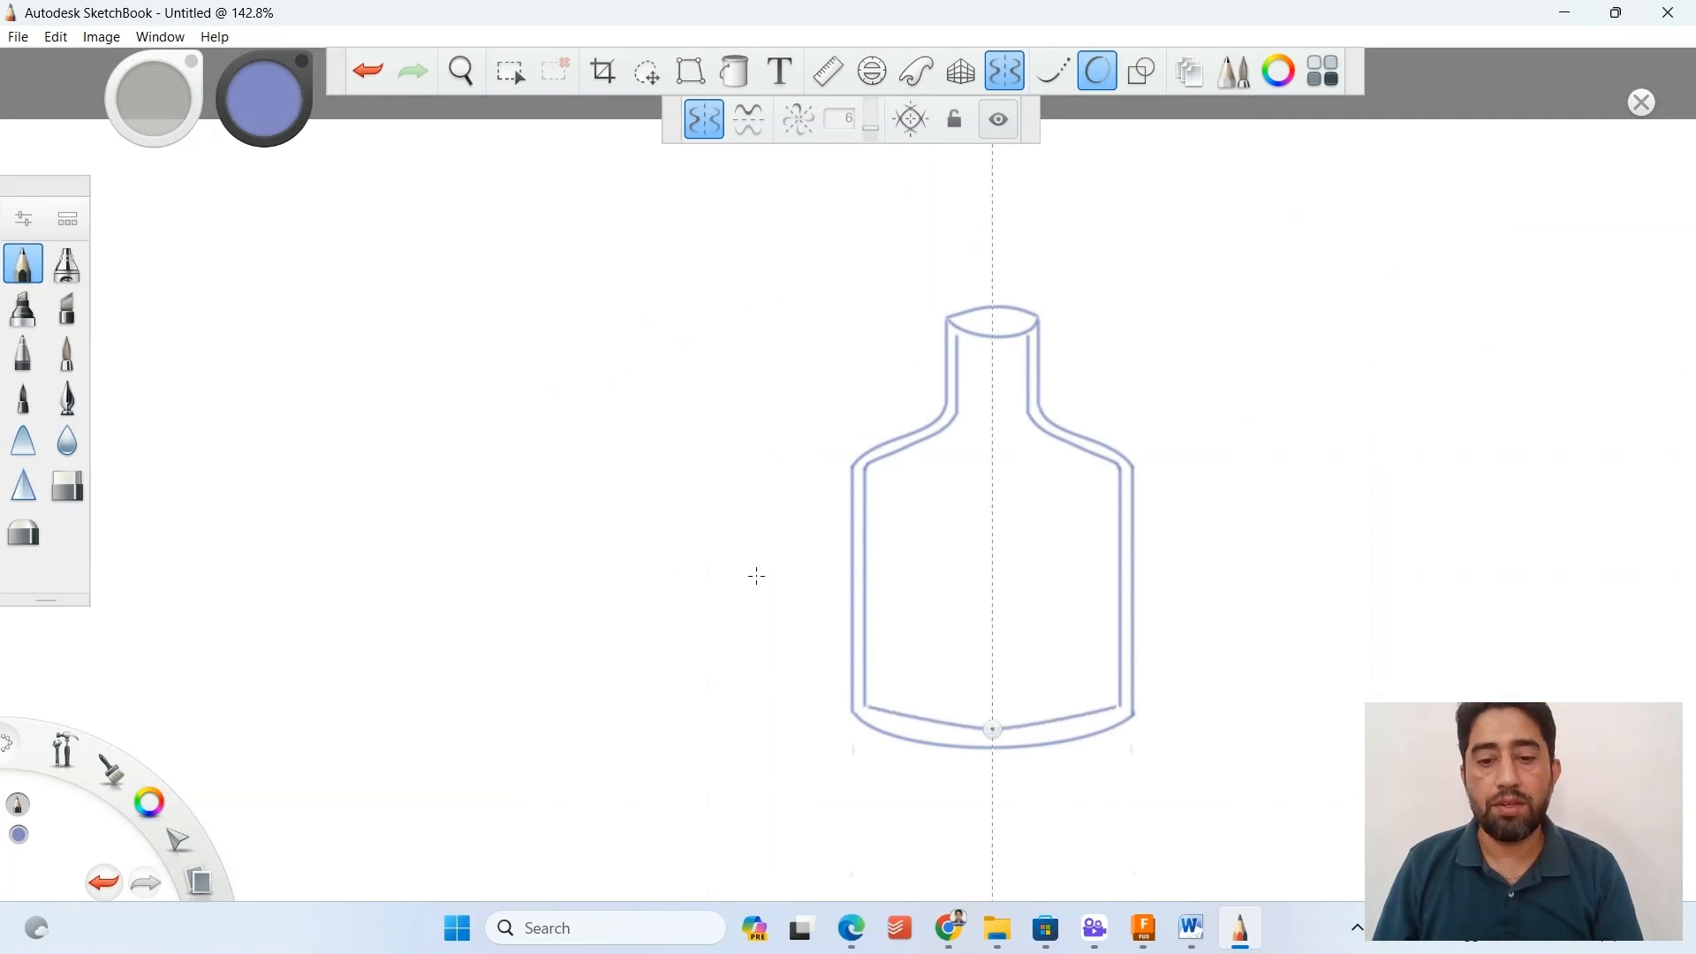
{"action": "left_click", "coordinate": [1005, 67]}
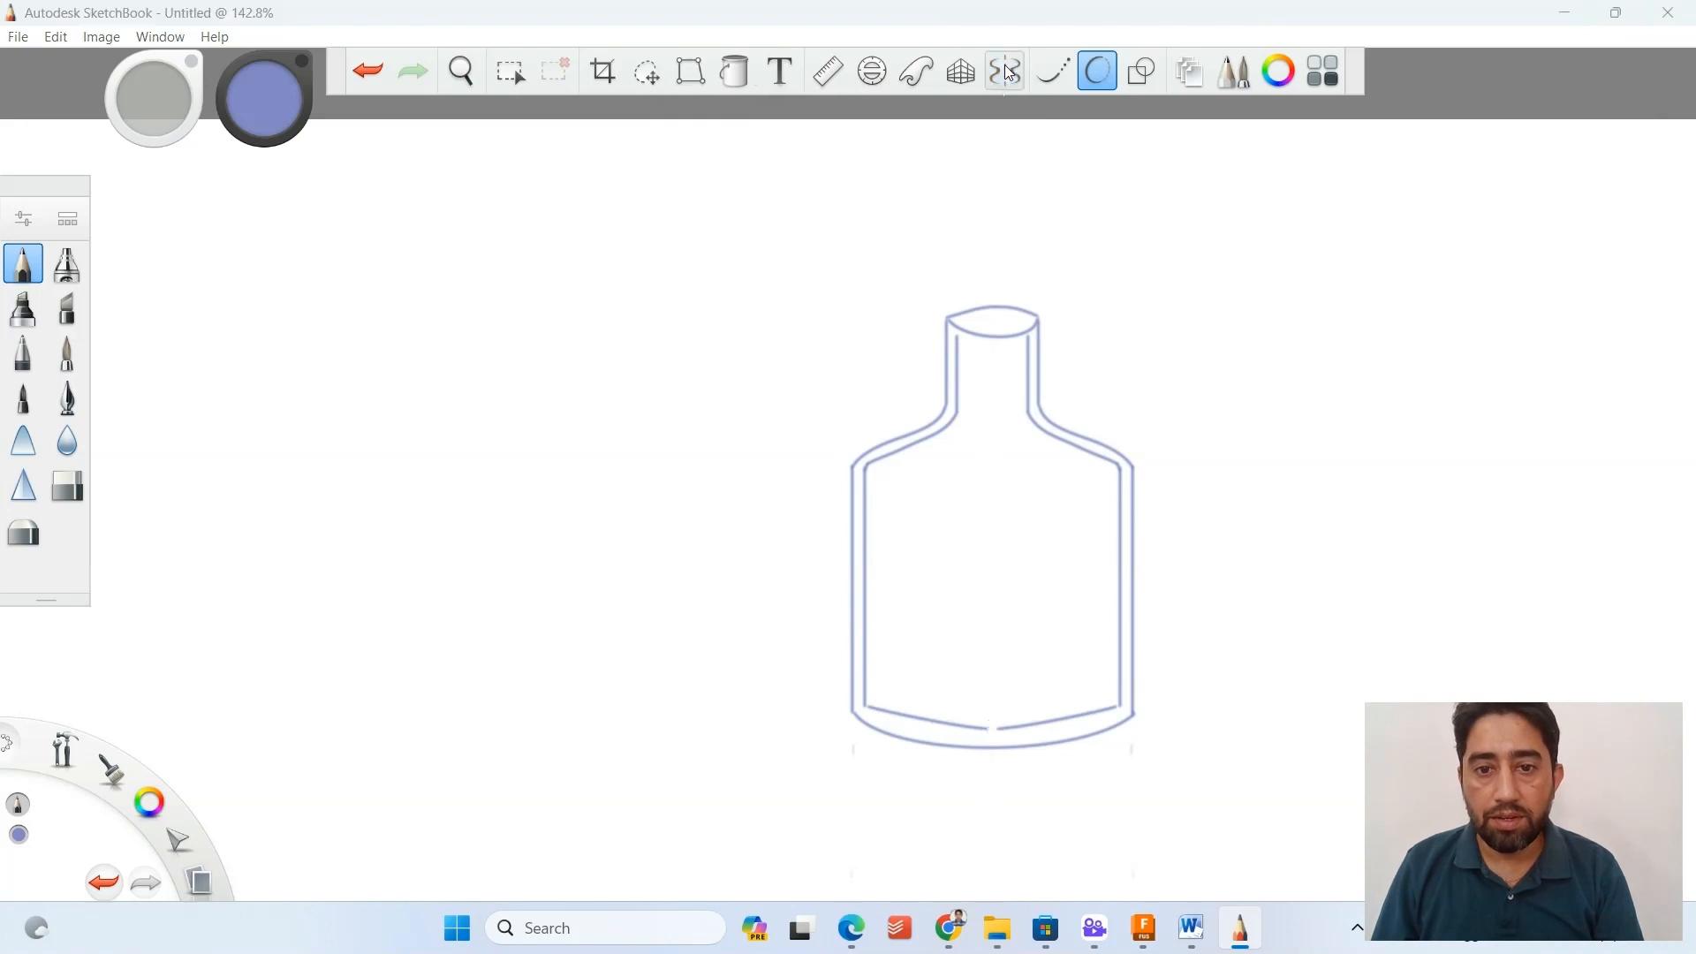
Draw a smaller oval inside the bottle's mouth and extend the inner neck lines up to the rim.
{"action": "scroll", "coordinate": [998, 358], "scroll_direction": "up", "scroll_amount": 3}
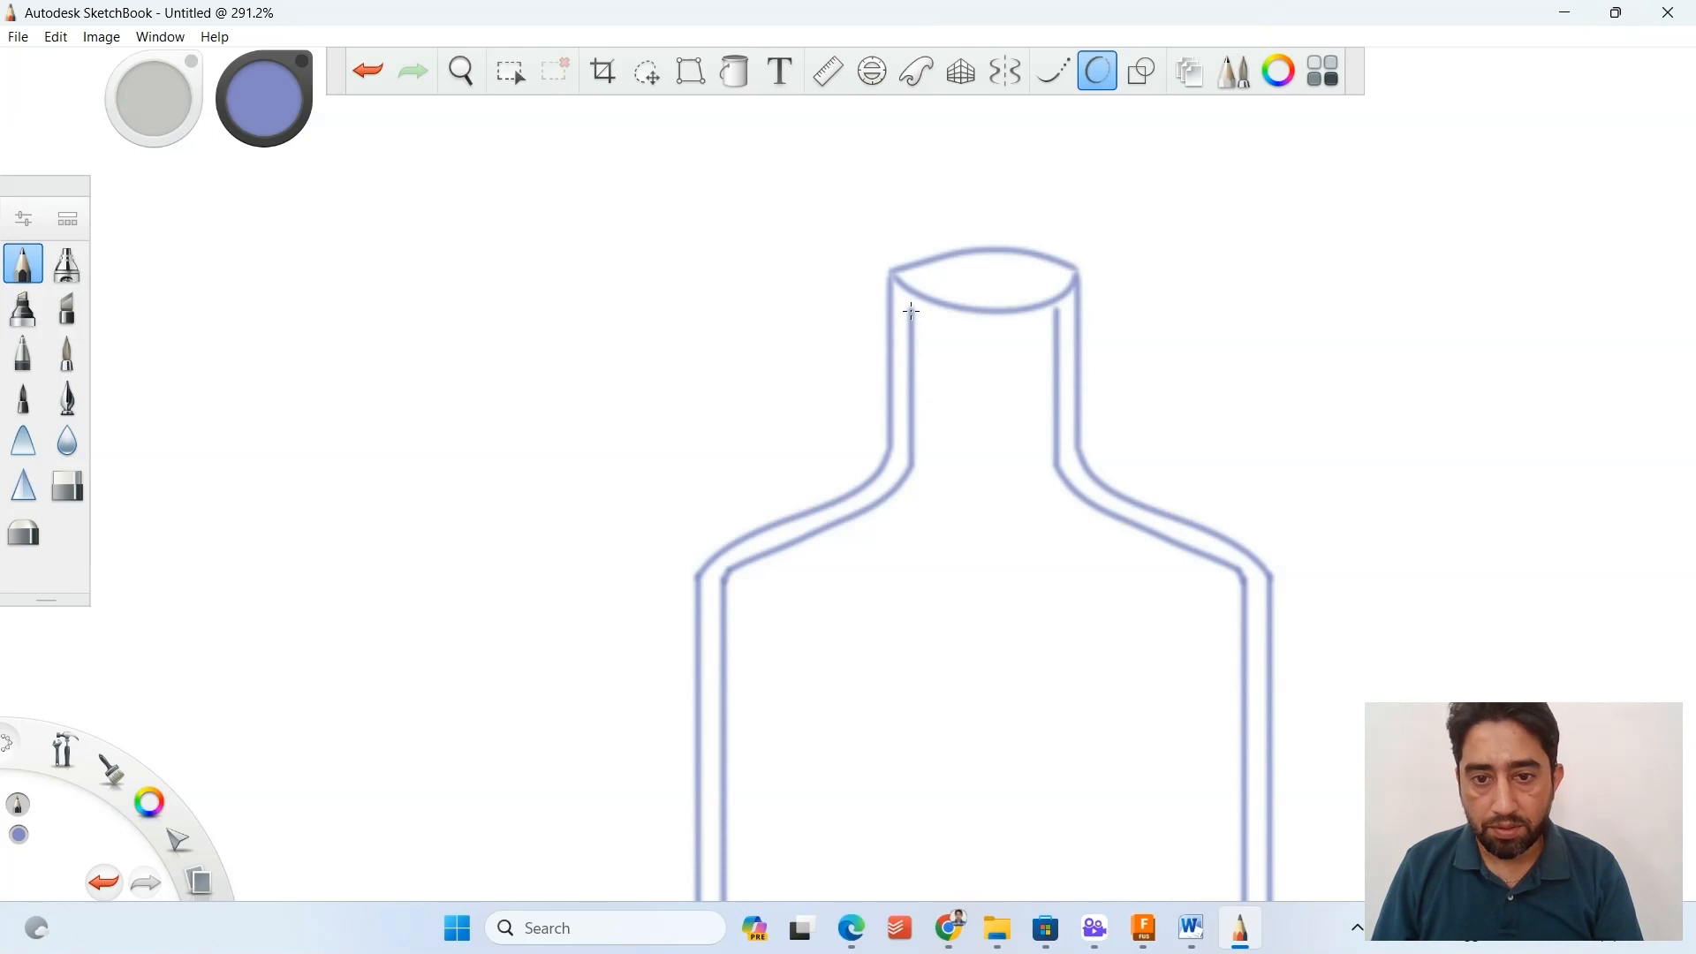
{"action": "mouse_move", "coordinate": [918, 276]}
{"action": "left_mouse_down"}
{"action": "mouse_move", "coordinate": [1064, 271]}
{"action": "mouse_move", "coordinate": [947, 293]}
{"action": "mouse_move", "coordinate": [1039, 297]}
{"action": "mouse_move", "coordinate": [1064, 269]}
{"action": "left_mouse_up"}
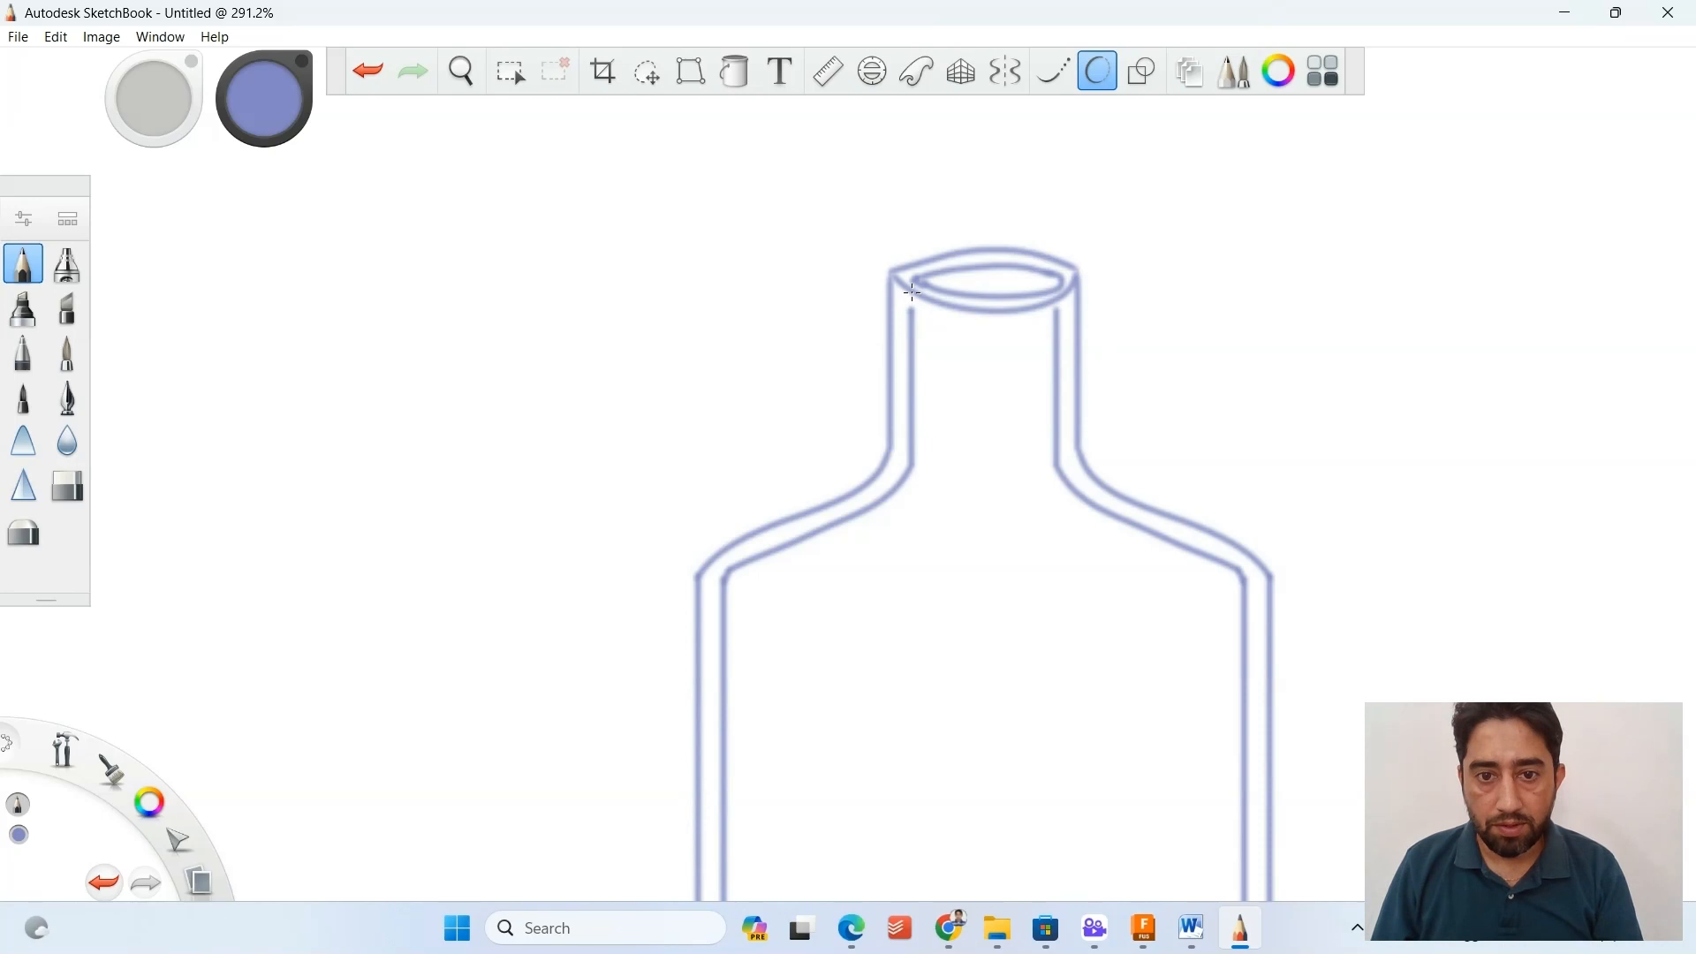
{"action": "left_click_drag", "start_coordinate": [911, 298], "coordinate": [912, 320]}
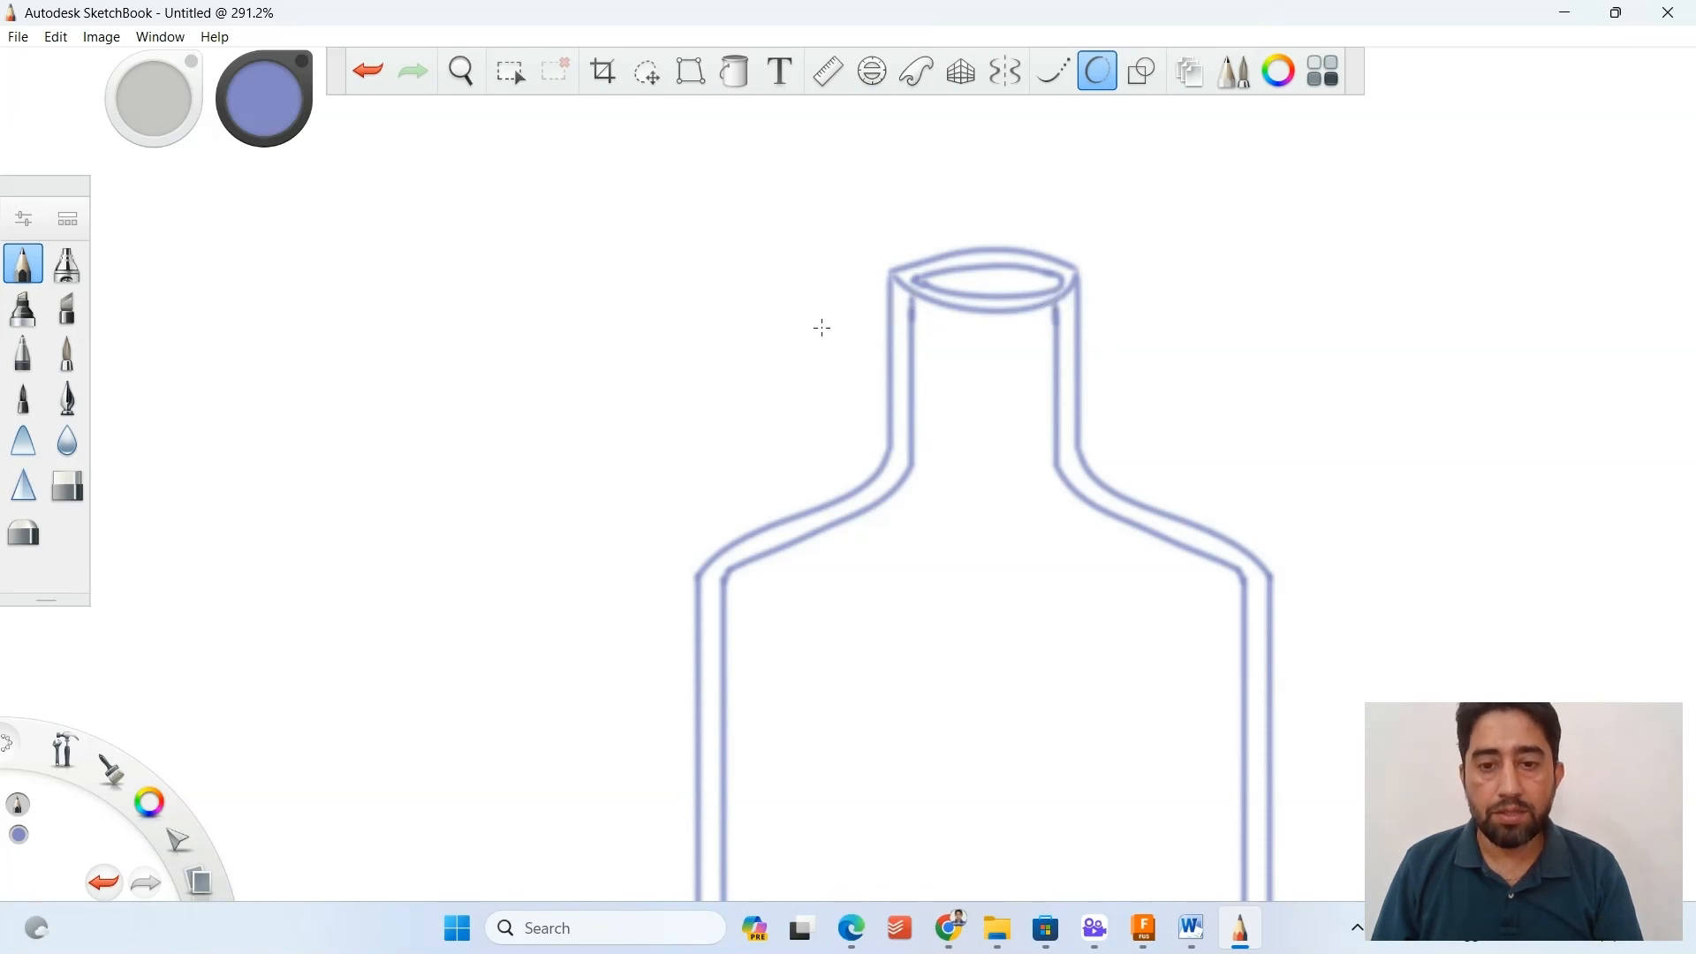
{"action": "scroll", "coordinate": [841, 371], "scroll_direction": "up", "scroll_amount": 2}
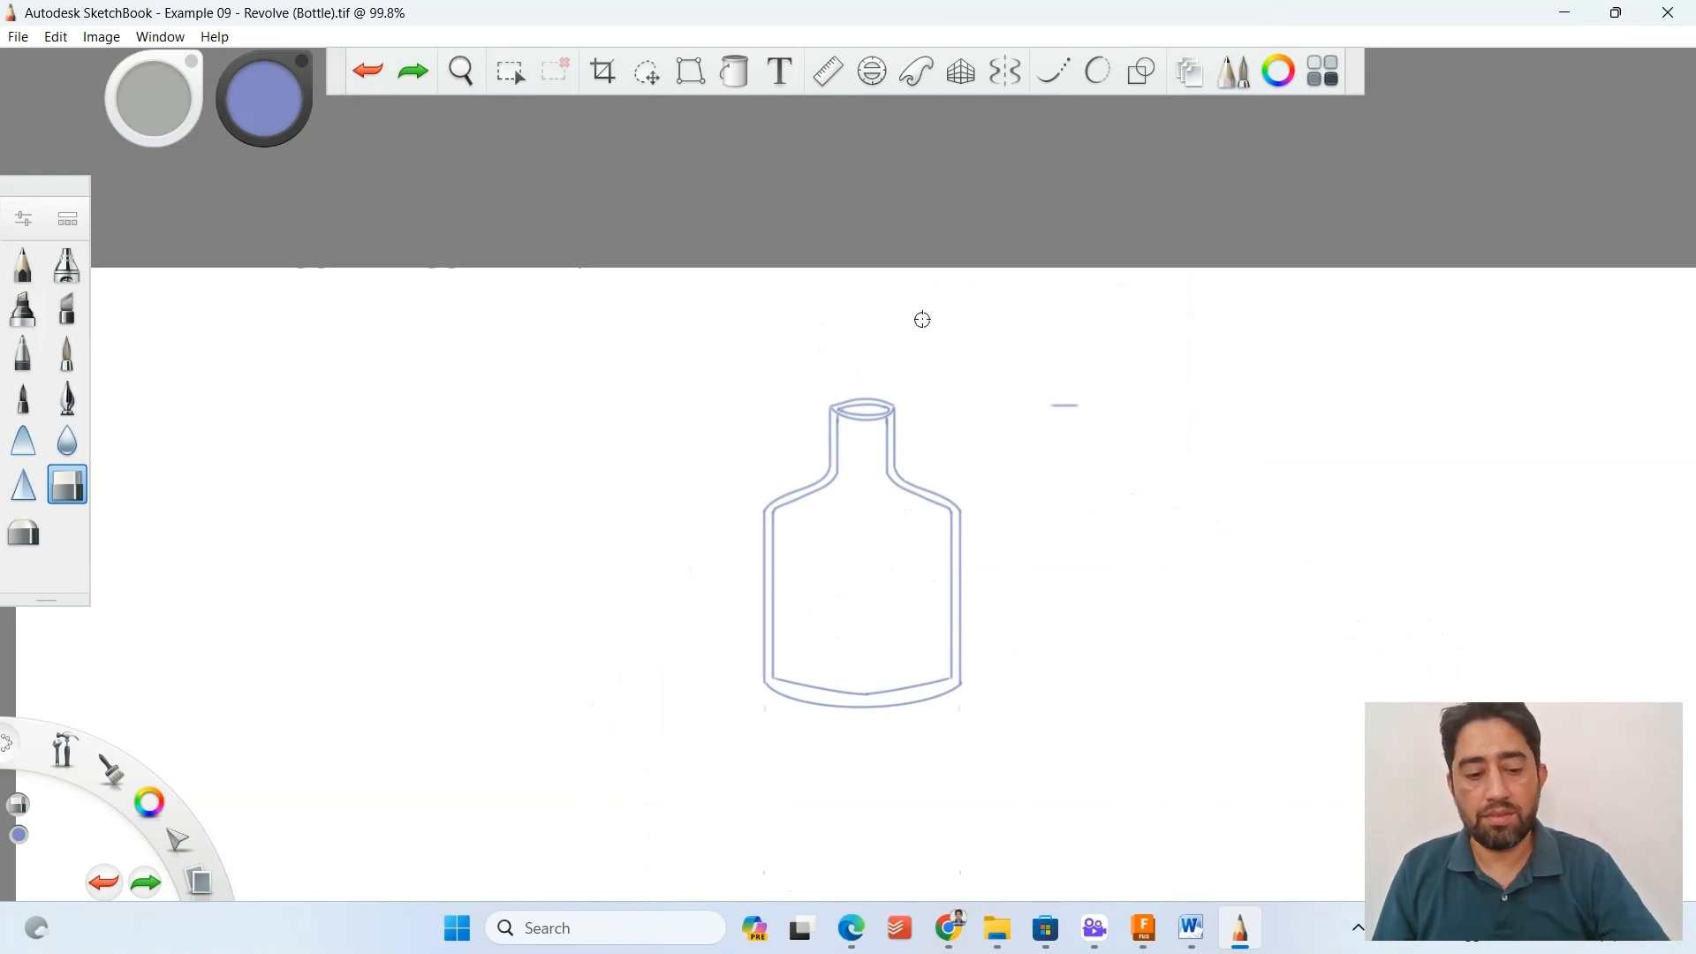
Draw a vertical dimension line with short end ticks to the right of the bottle, spanning its height, using the pencil and Steady Stroke at 30.
{"action": "scroll", "coordinate": [893, 645], "scroll_direction": "up", "scroll_amount": 3}
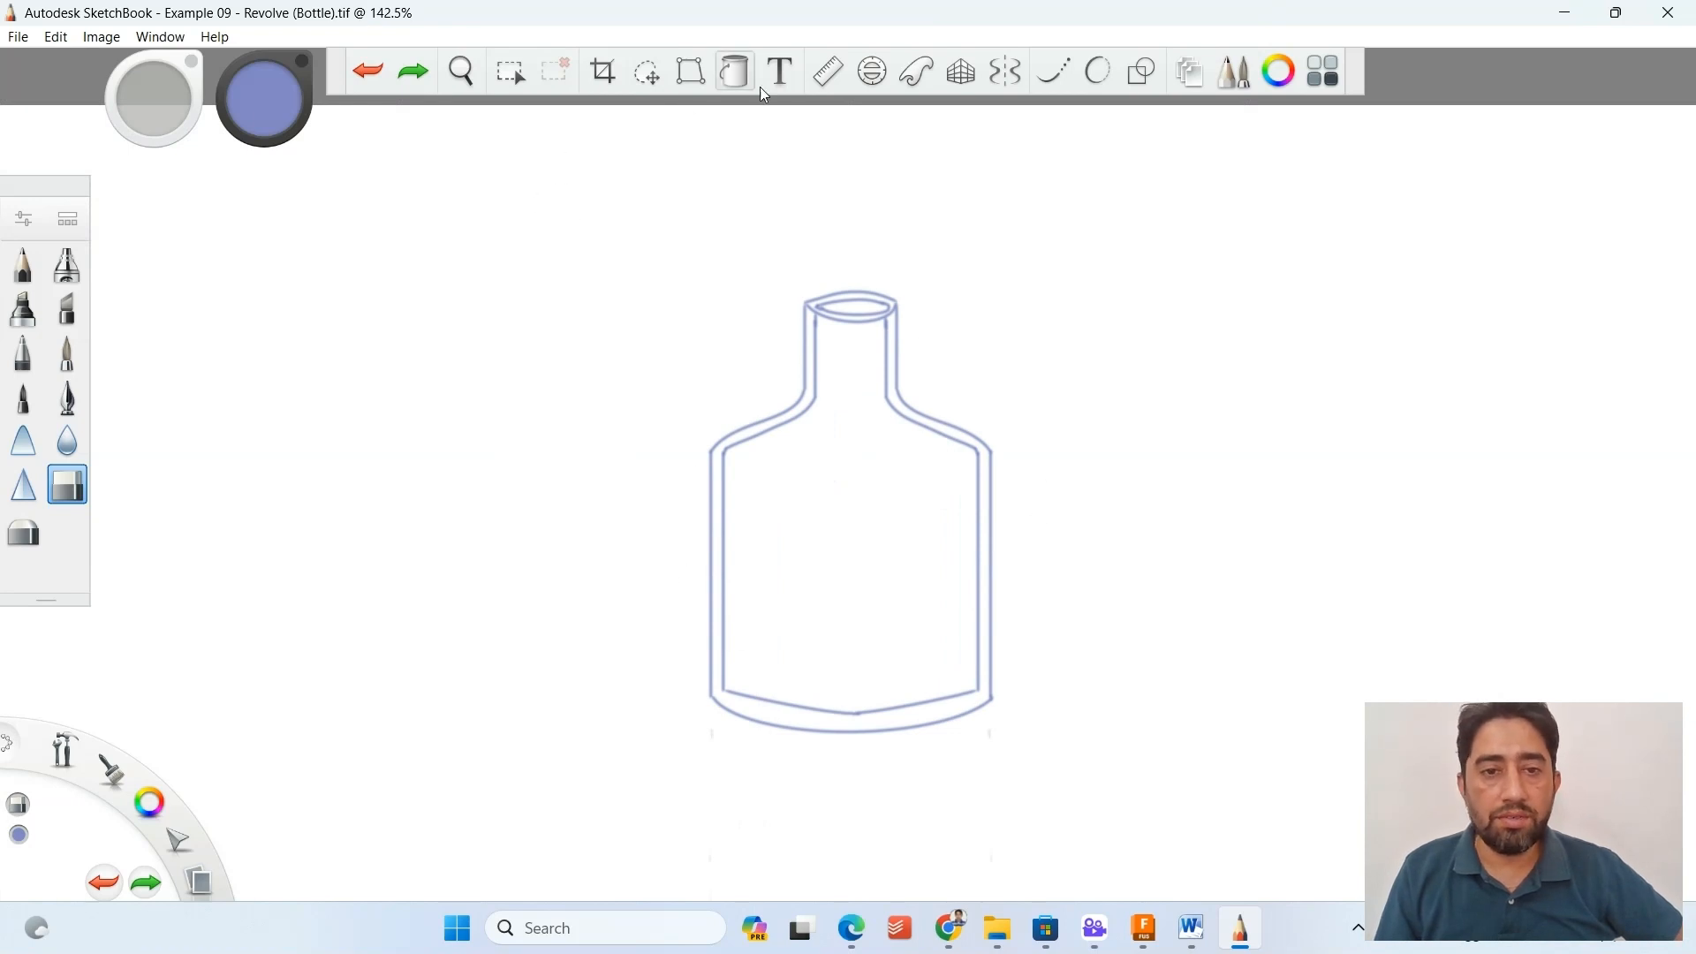
{"action": "left_click", "coordinate": [23, 264]}
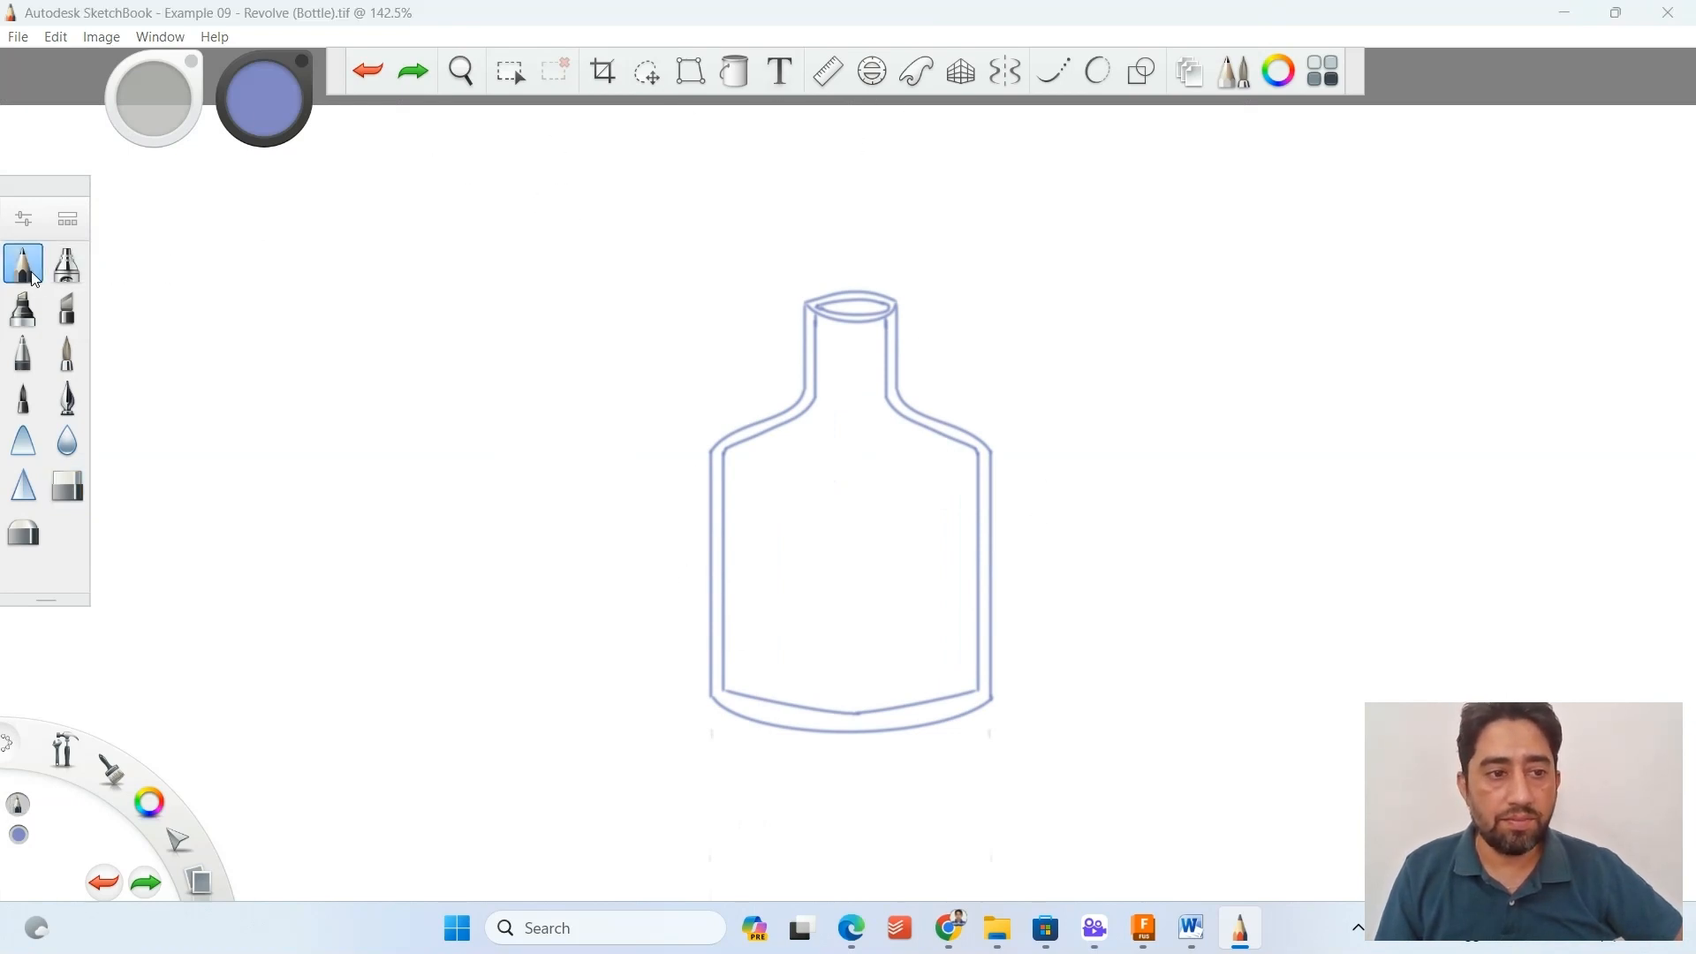
{"action": "left_click", "coordinate": [23, 218]}
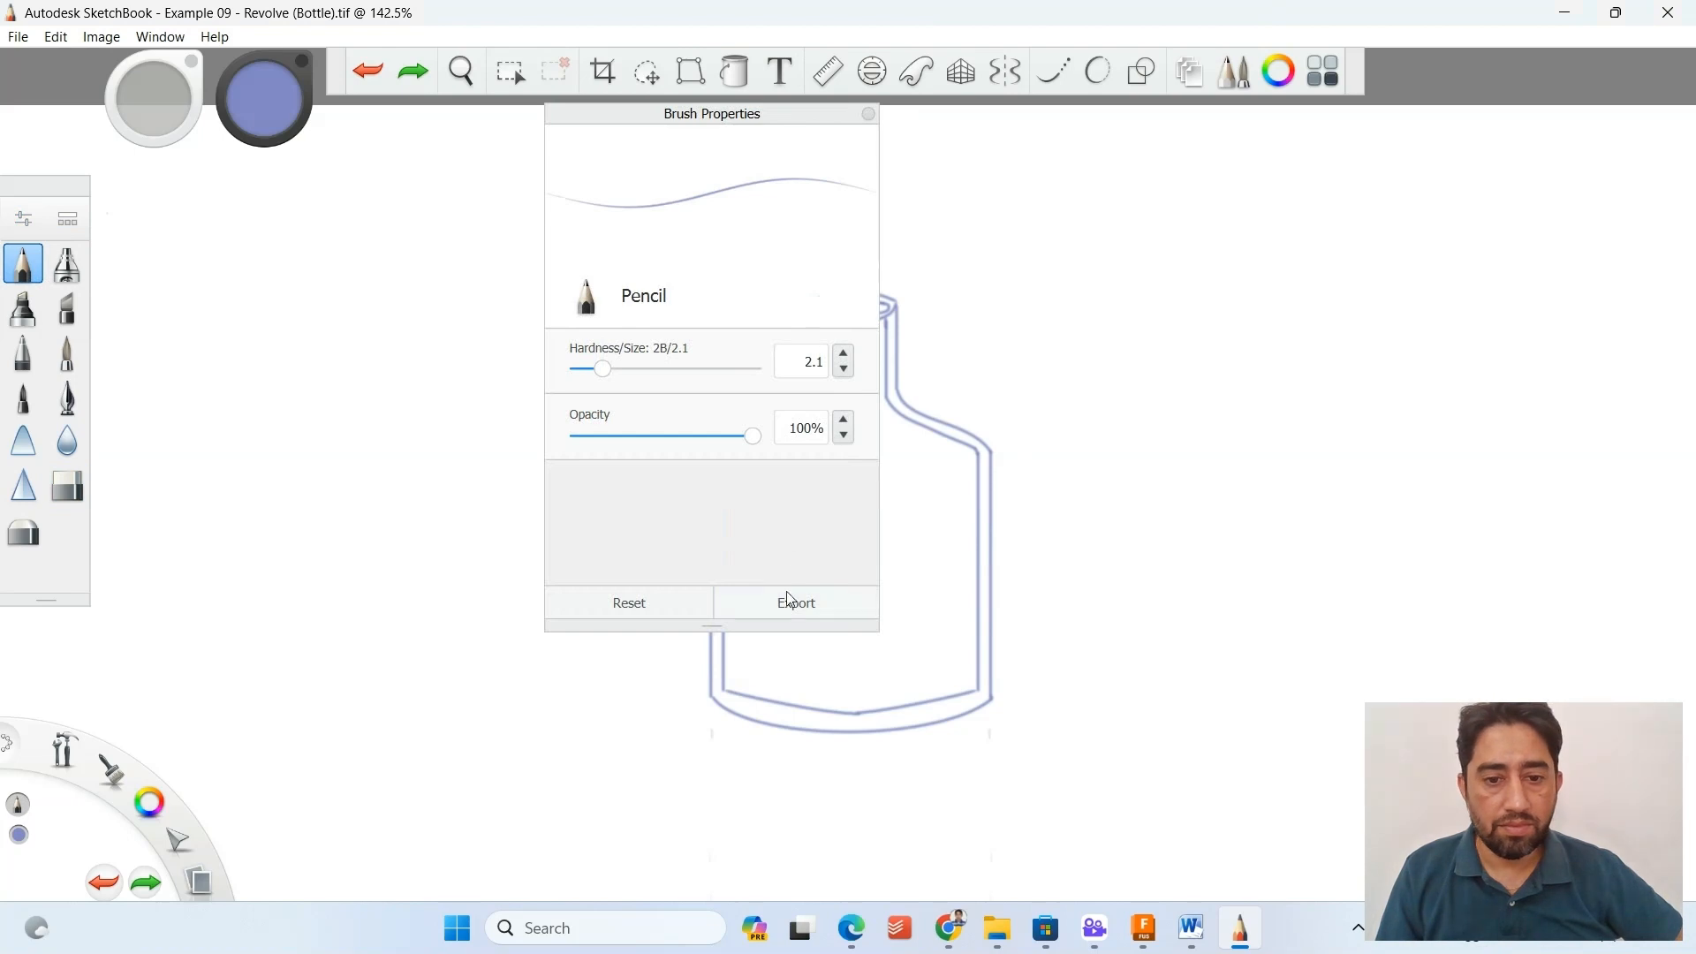
{"action": "left_click", "coordinate": [868, 114]}
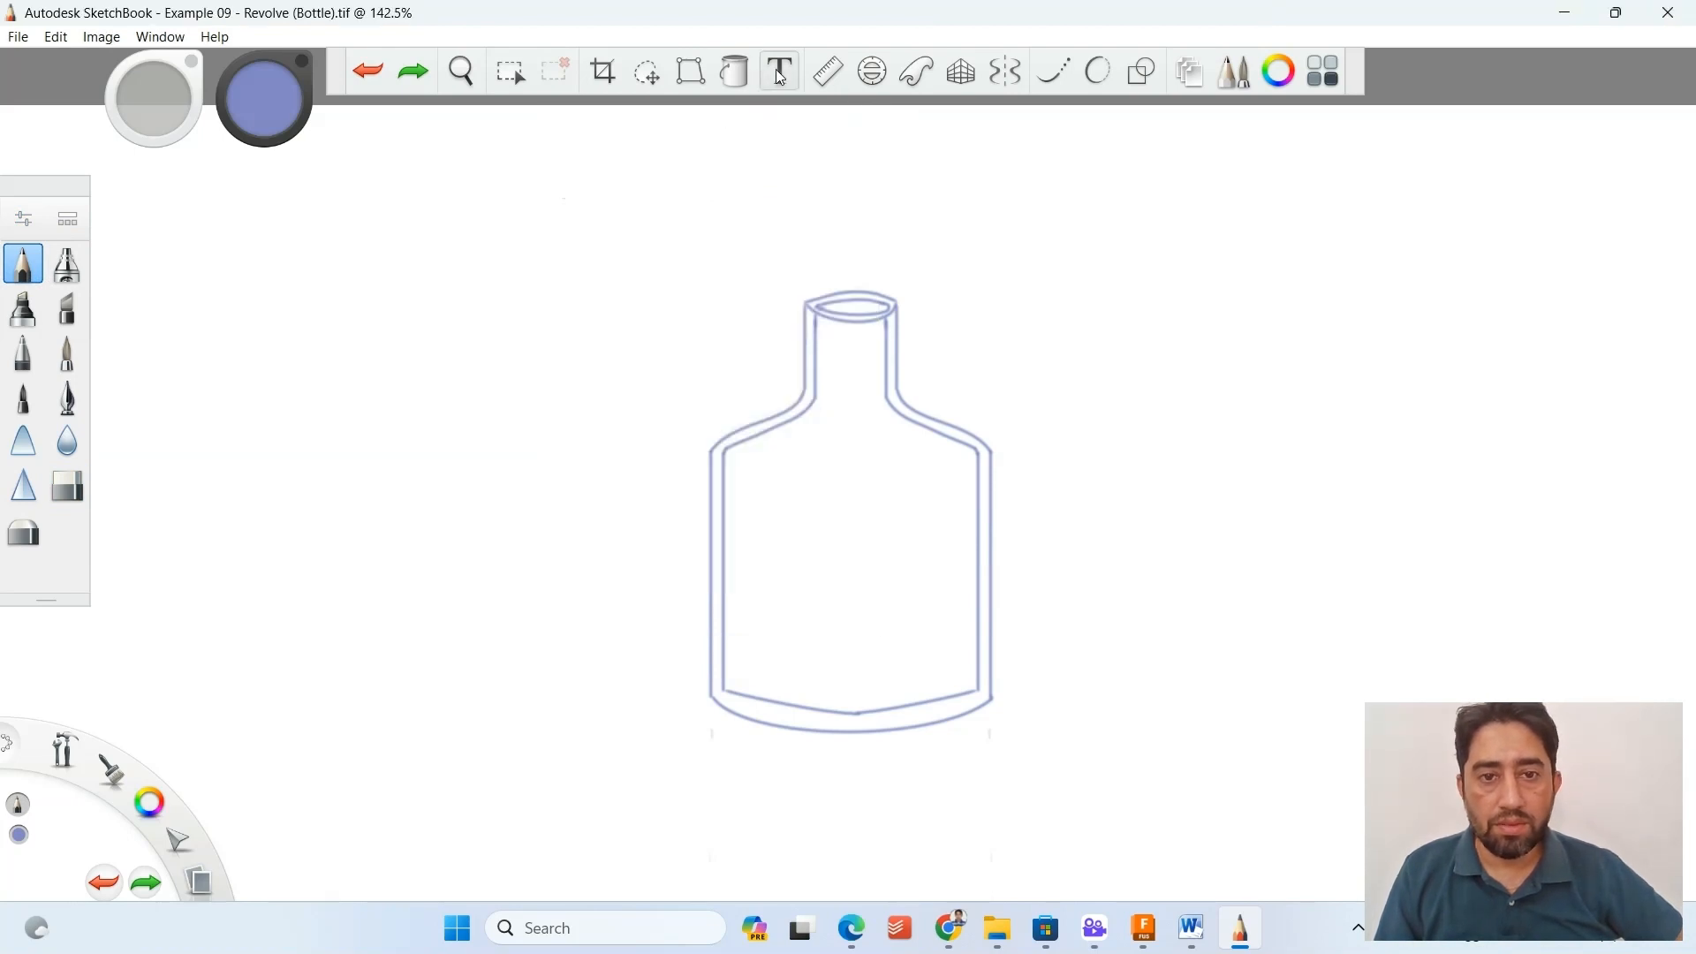
{"action": "left_click", "coordinate": [1066, 81]}
{"action": "mouse_move", "coordinate": [1213, 288]}
{"action": "left_mouse_down"}
{"action": "mouse_move", "coordinate": [1192, 367]}
{"action": "mouse_move", "coordinate": [1204, 492]}
{"action": "left_mouse_up"}
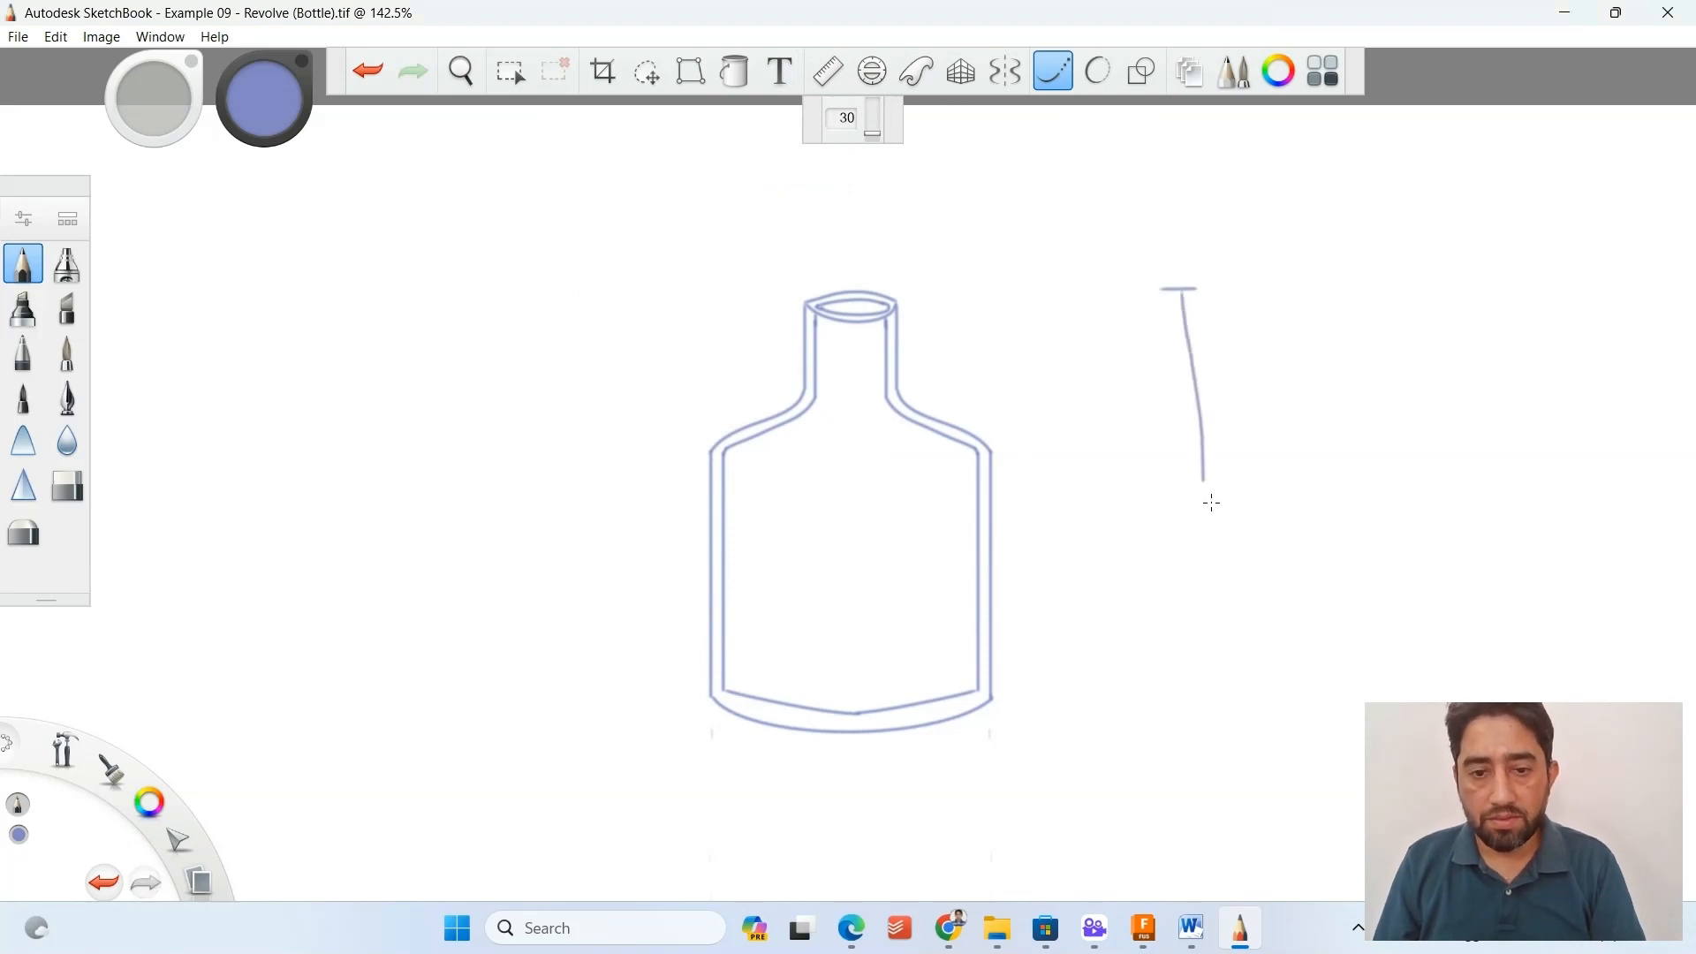
{"action": "key", "text": "ctrl+z"}
{"action": "mouse_move", "coordinate": [1181, 289]}
{"action": "left_mouse_down"}
{"action": "mouse_move", "coordinate": [1201, 729]}
{"action": "mouse_move", "coordinate": [1213, 705]}
{"action": "left_mouse_up"}
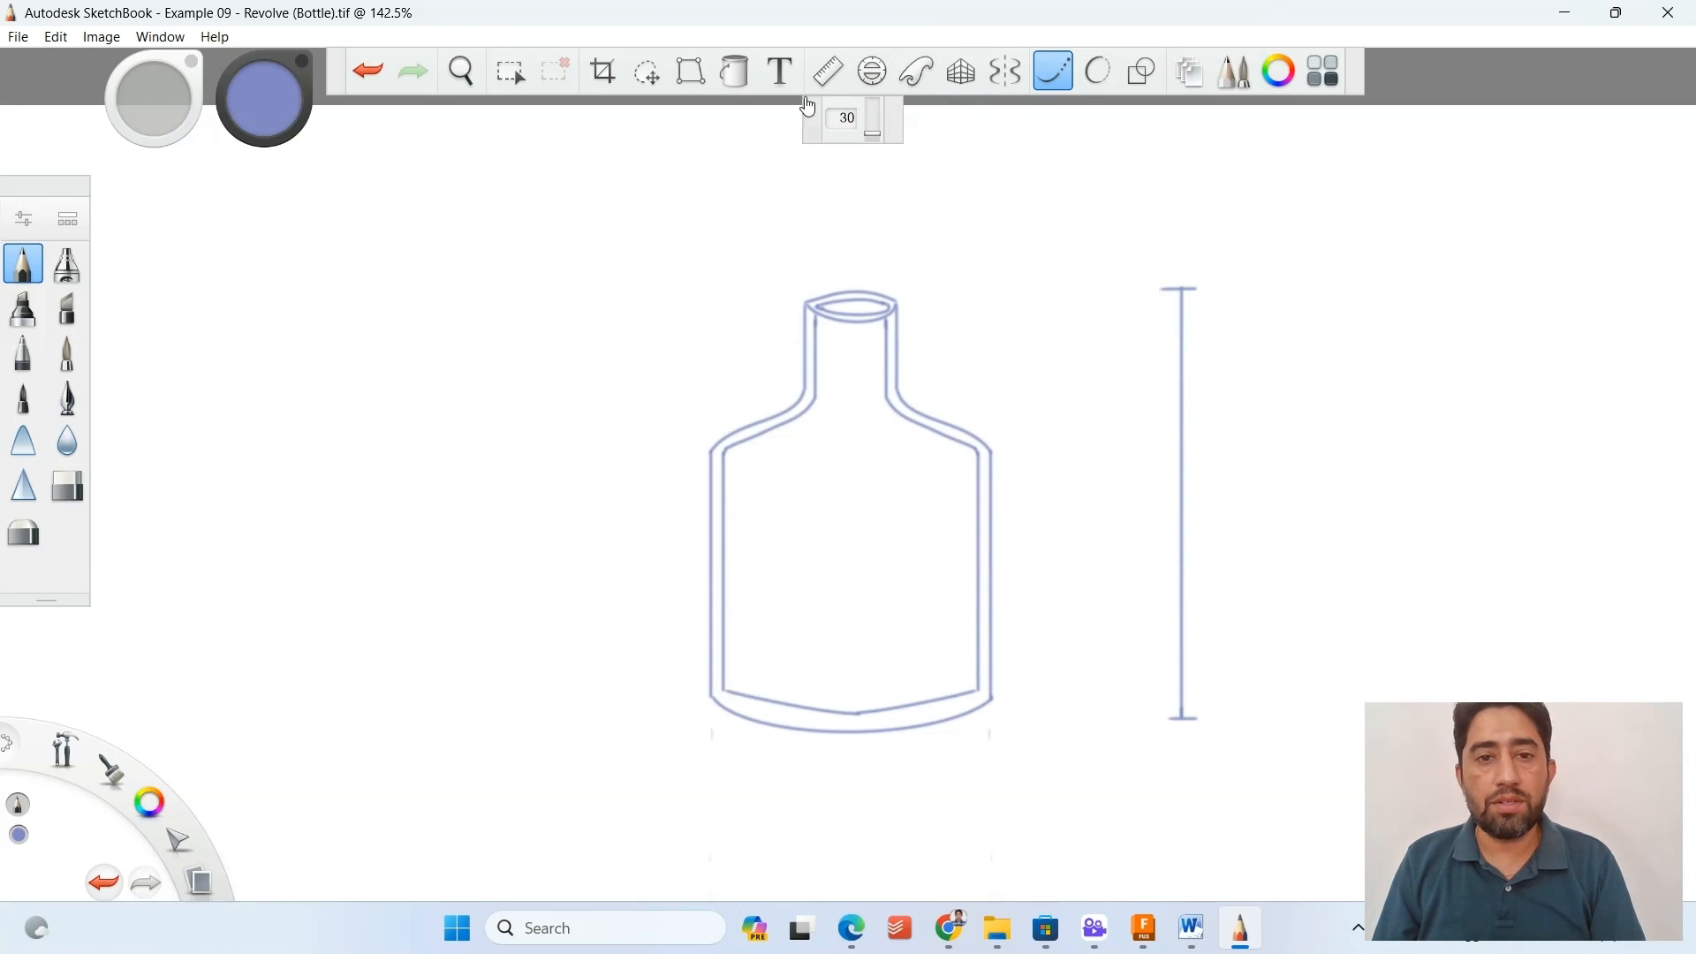
Add the text "250 mm" in Arial size 24 for the bottle's height dimension.
{"action": "left_click", "coordinate": [781, 73]}
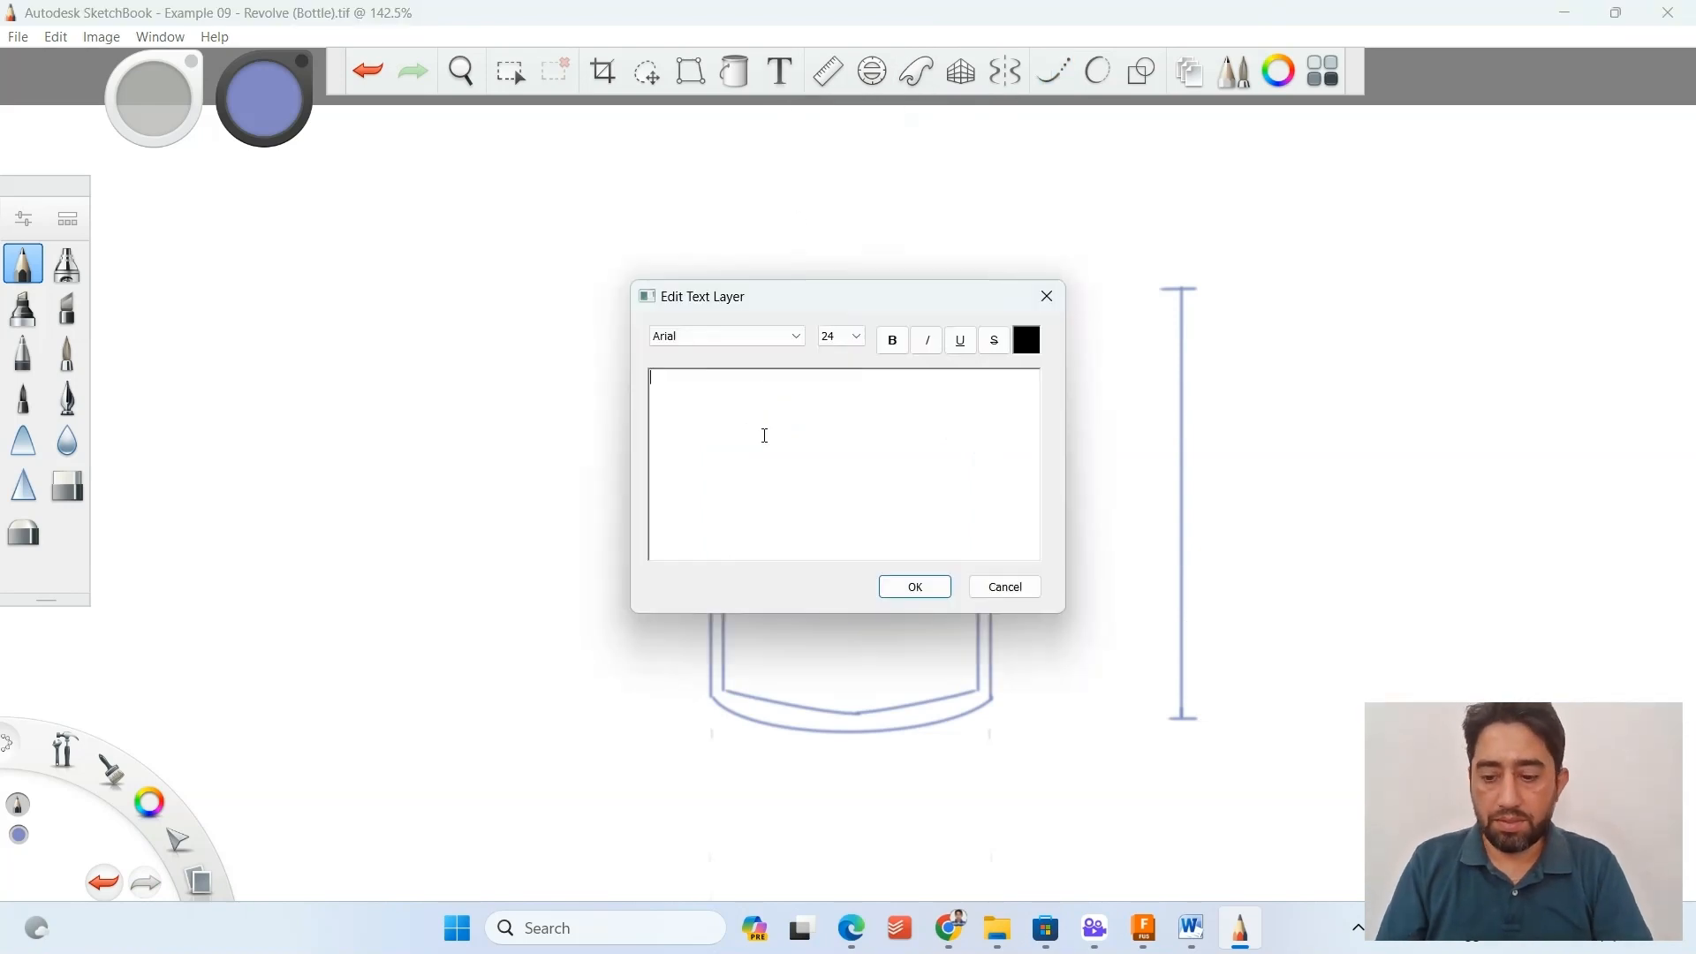
{"action": "left_click", "coordinate": [729, 336]}
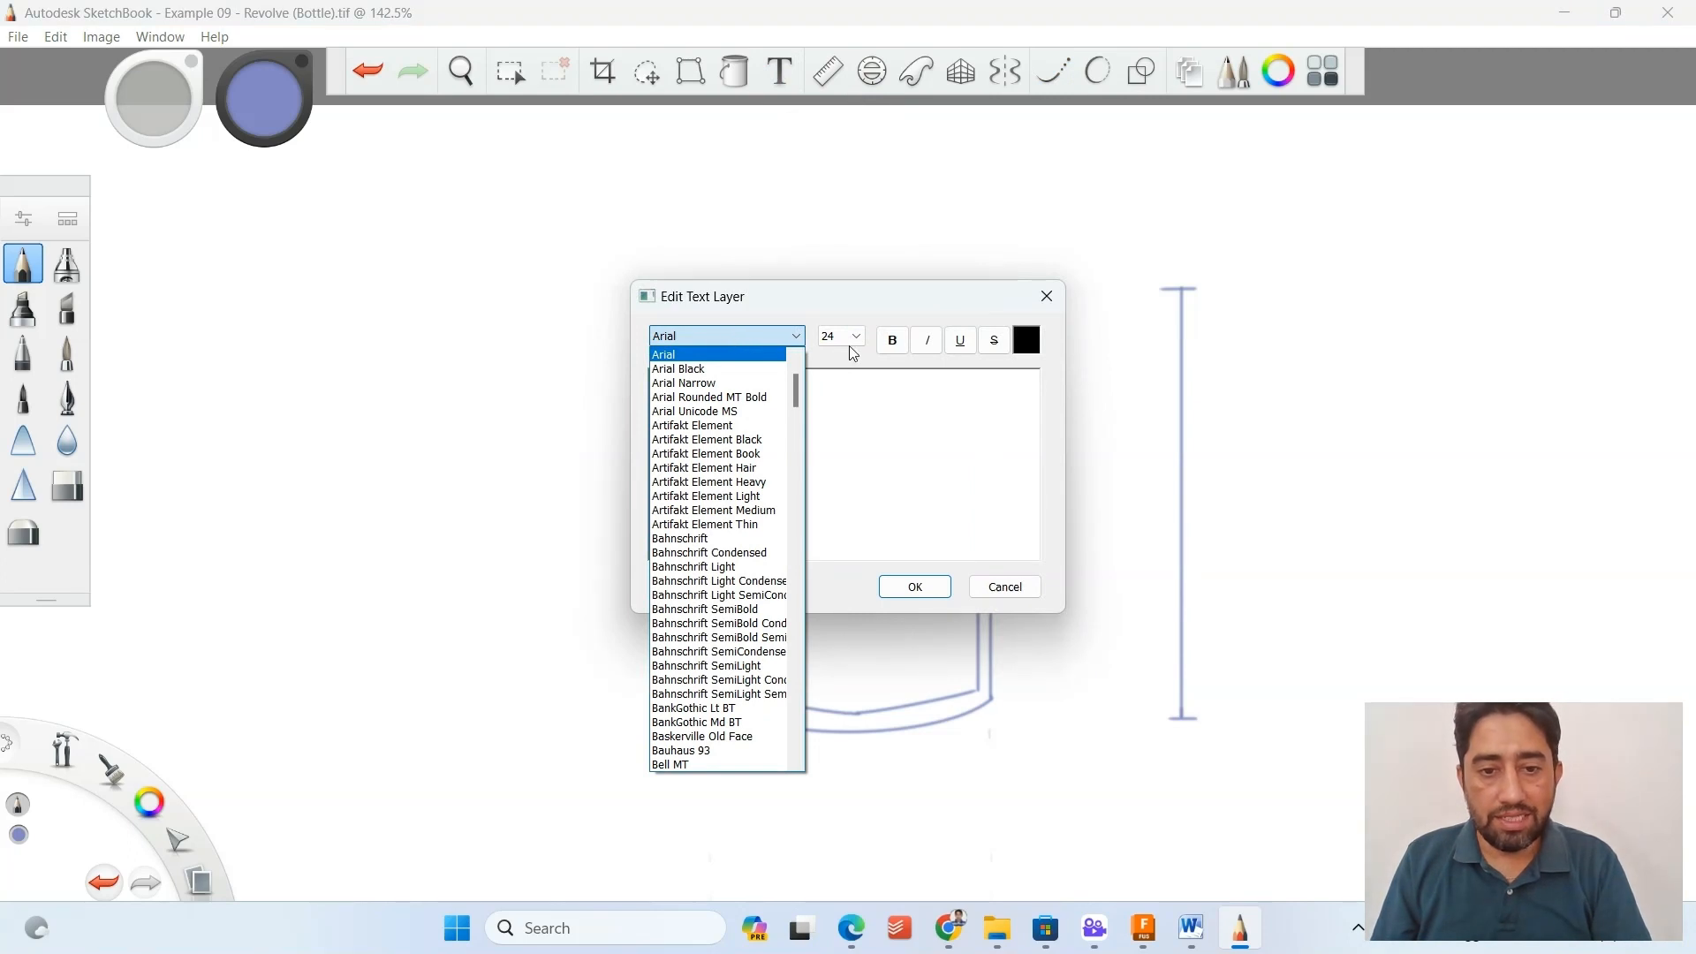
{"action": "left_click", "coordinate": [853, 427]}
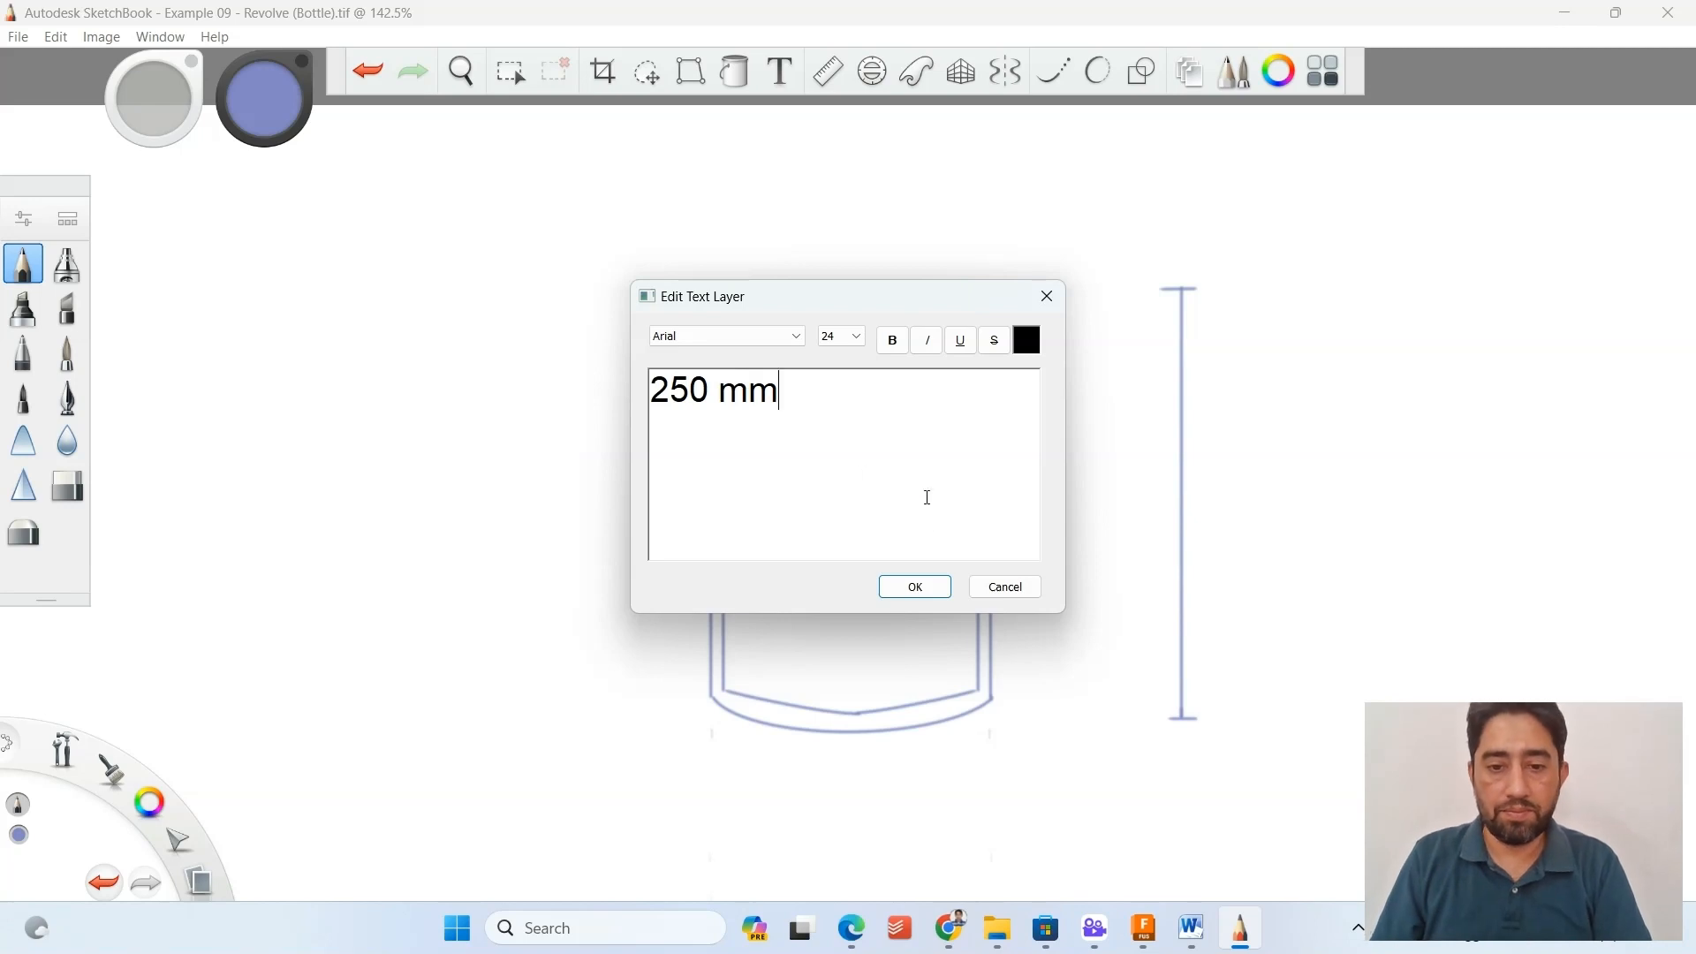
{"action": "left_click", "coordinate": [915, 586]}
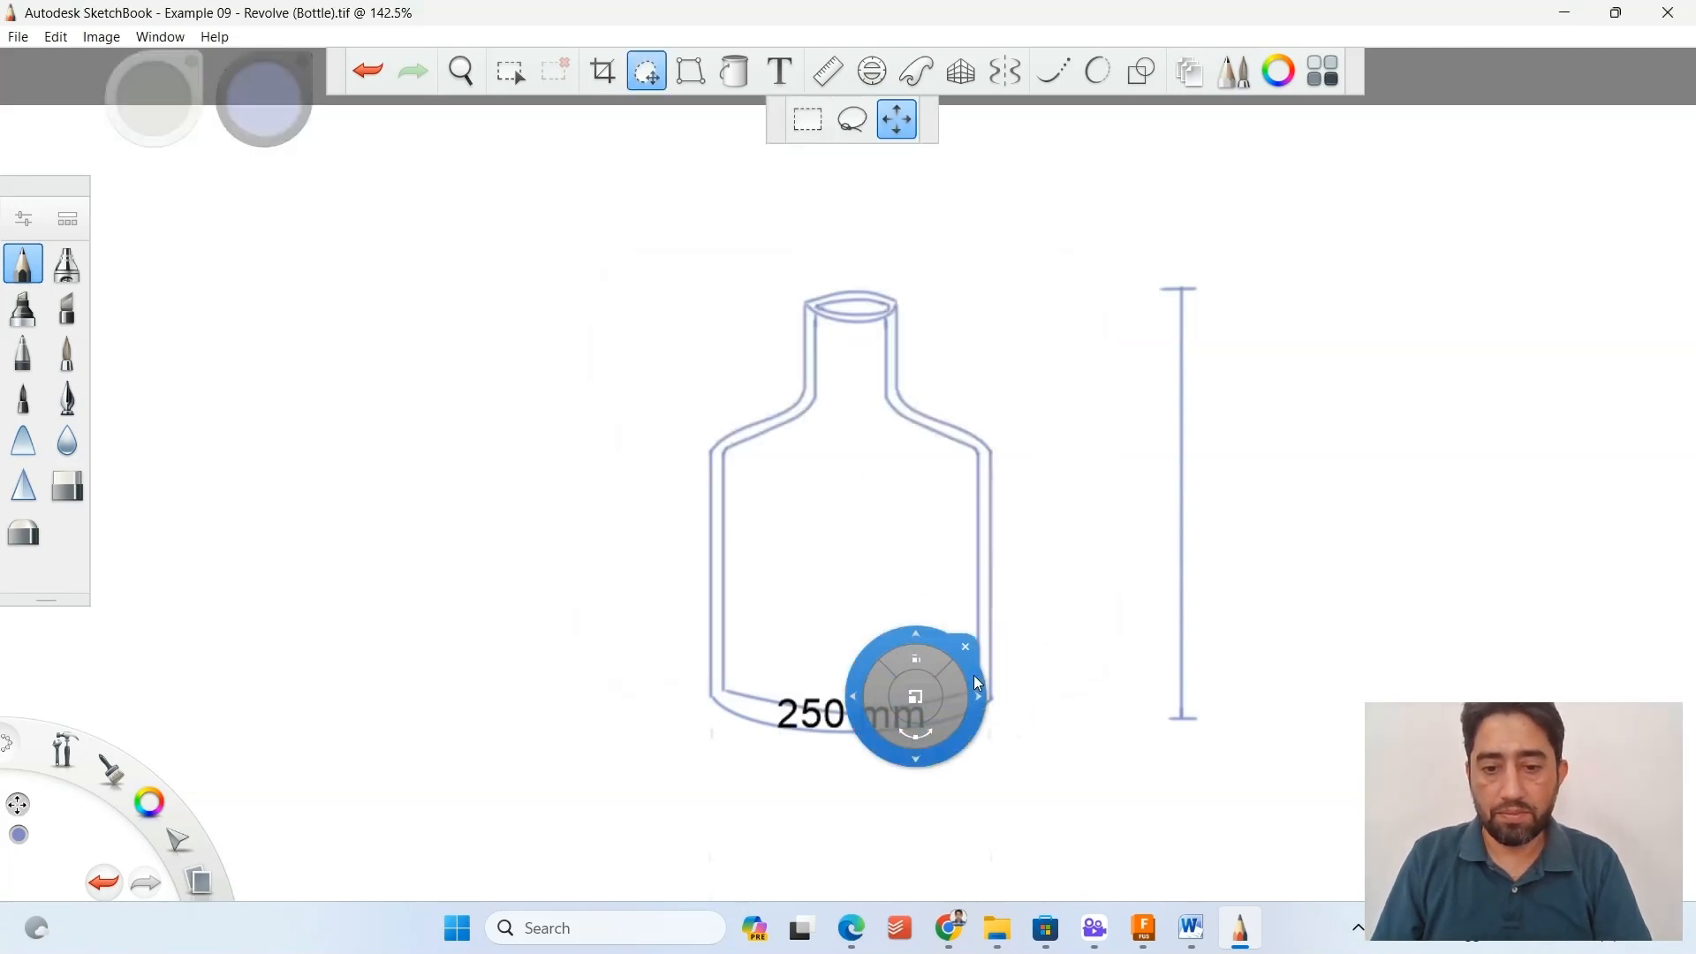
Place the "250 mm" text to the right of the bottle's vertical dimension line at mid-height and end the transform.
{"action": "left_click_drag", "start_coordinate": [1030, 664], "coordinate": [1451, 465]}
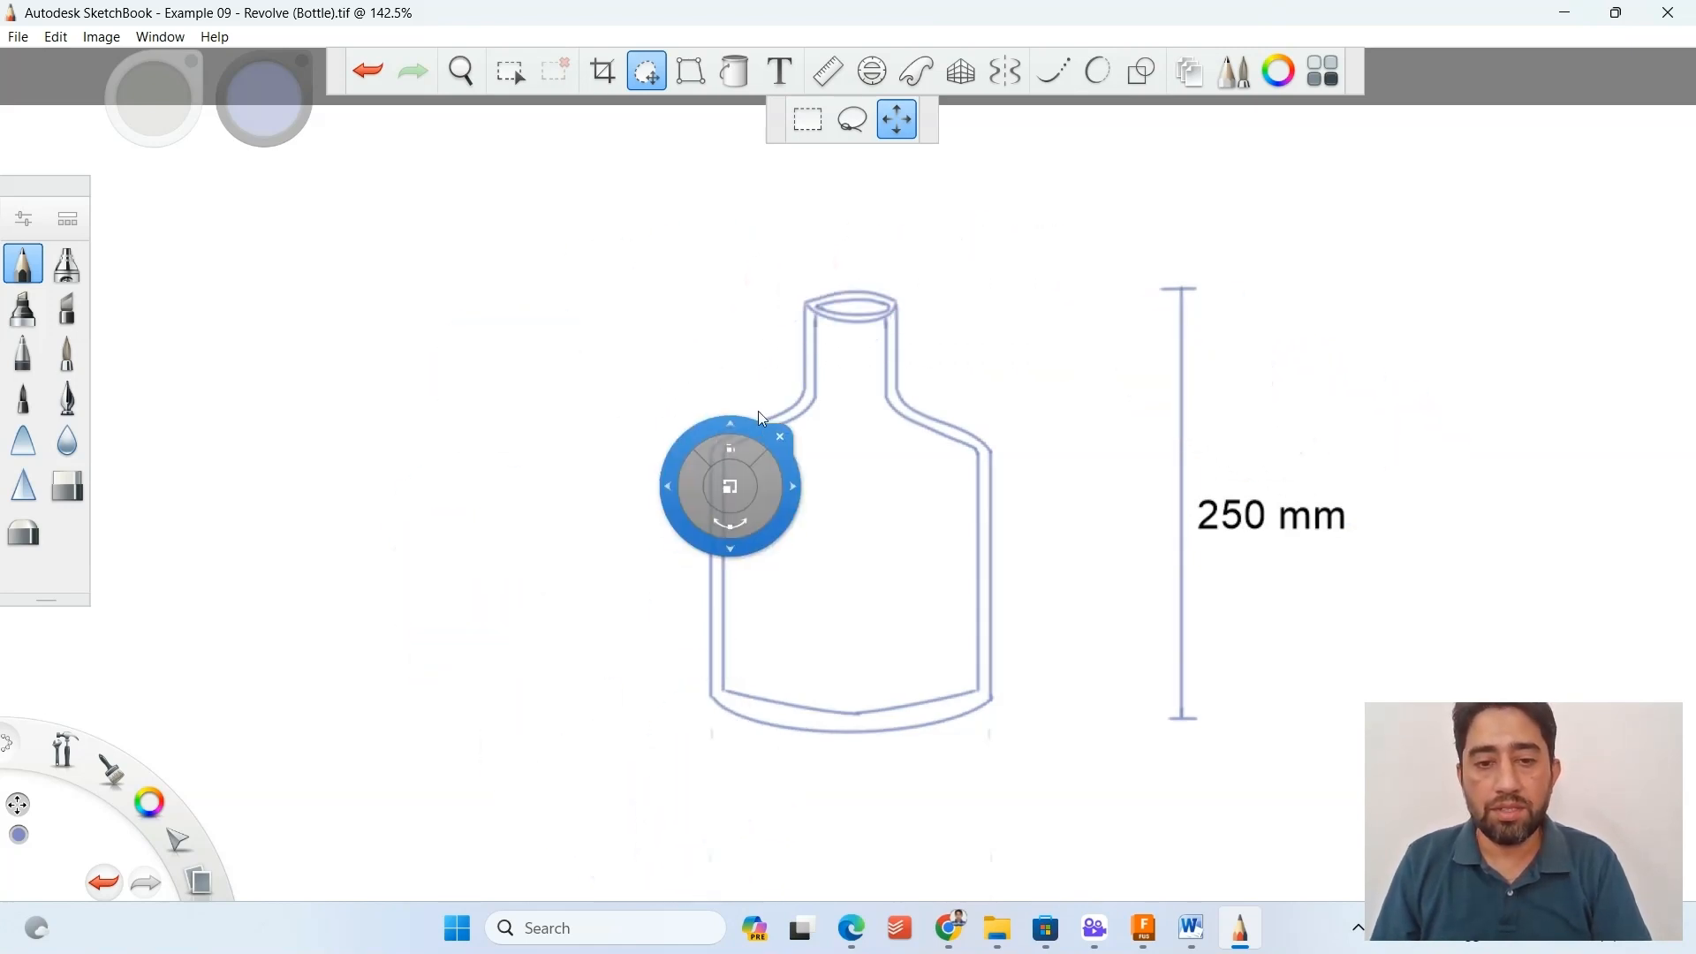
{"action": "left_click", "coordinate": [647, 76]}
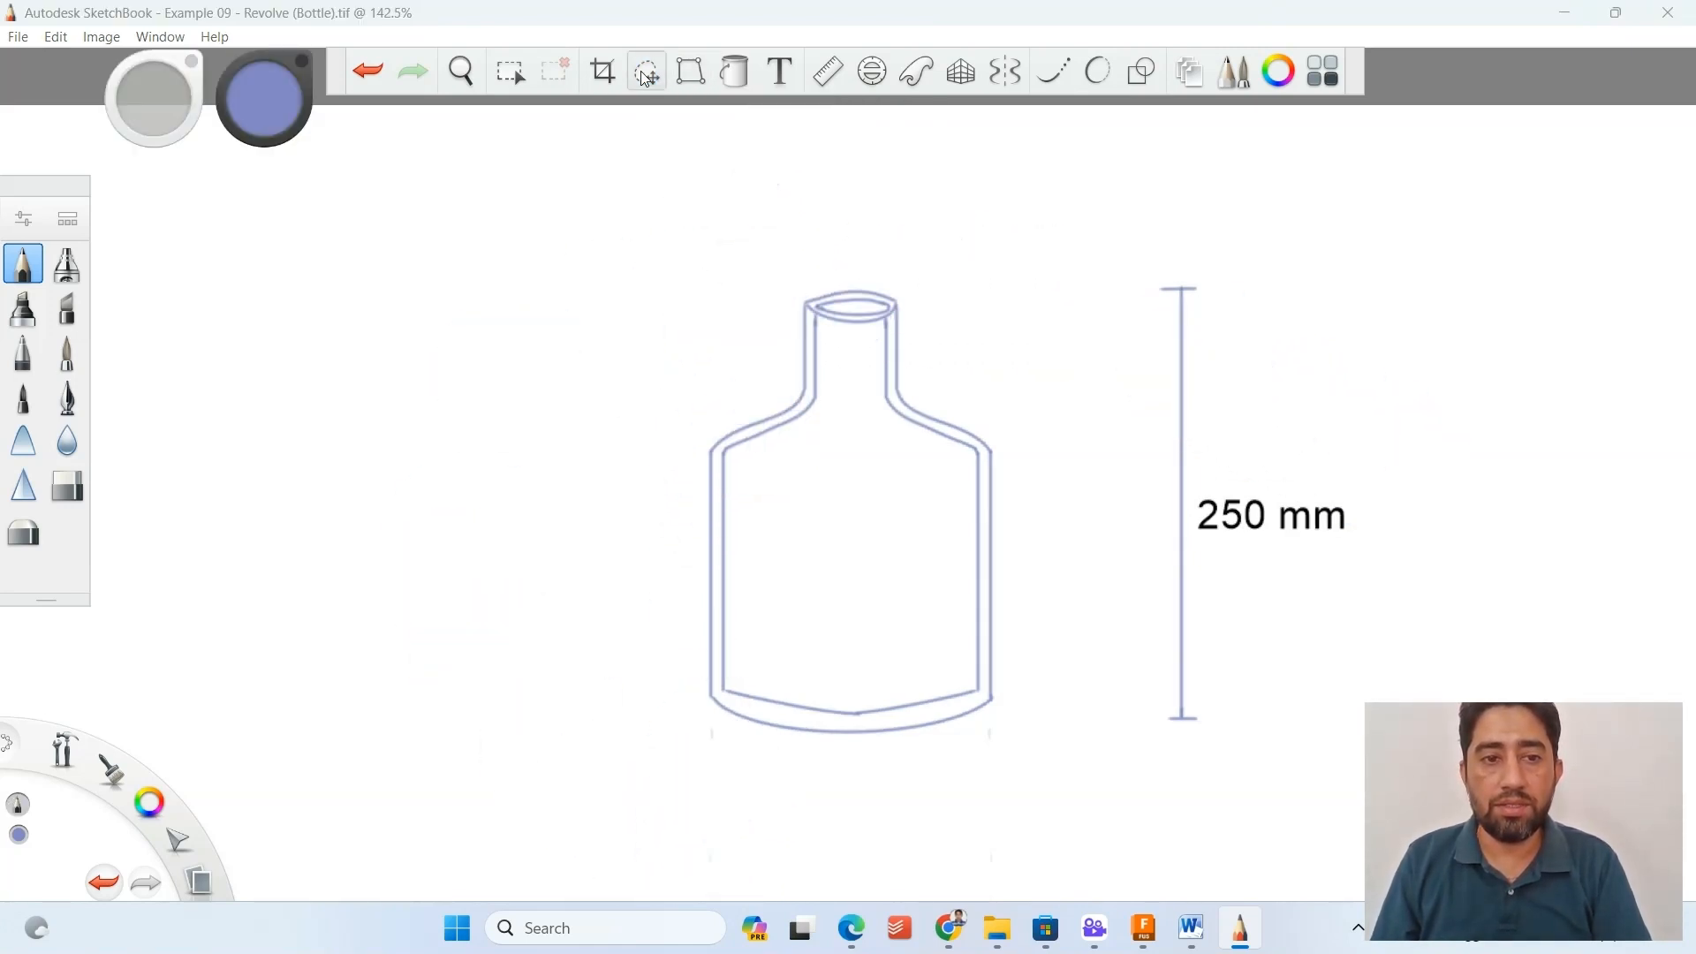
Add the text "80 mm" in Arial size 24 and place it centred below the bottle's base.
{"action": "left_click", "coordinate": [780, 73]}
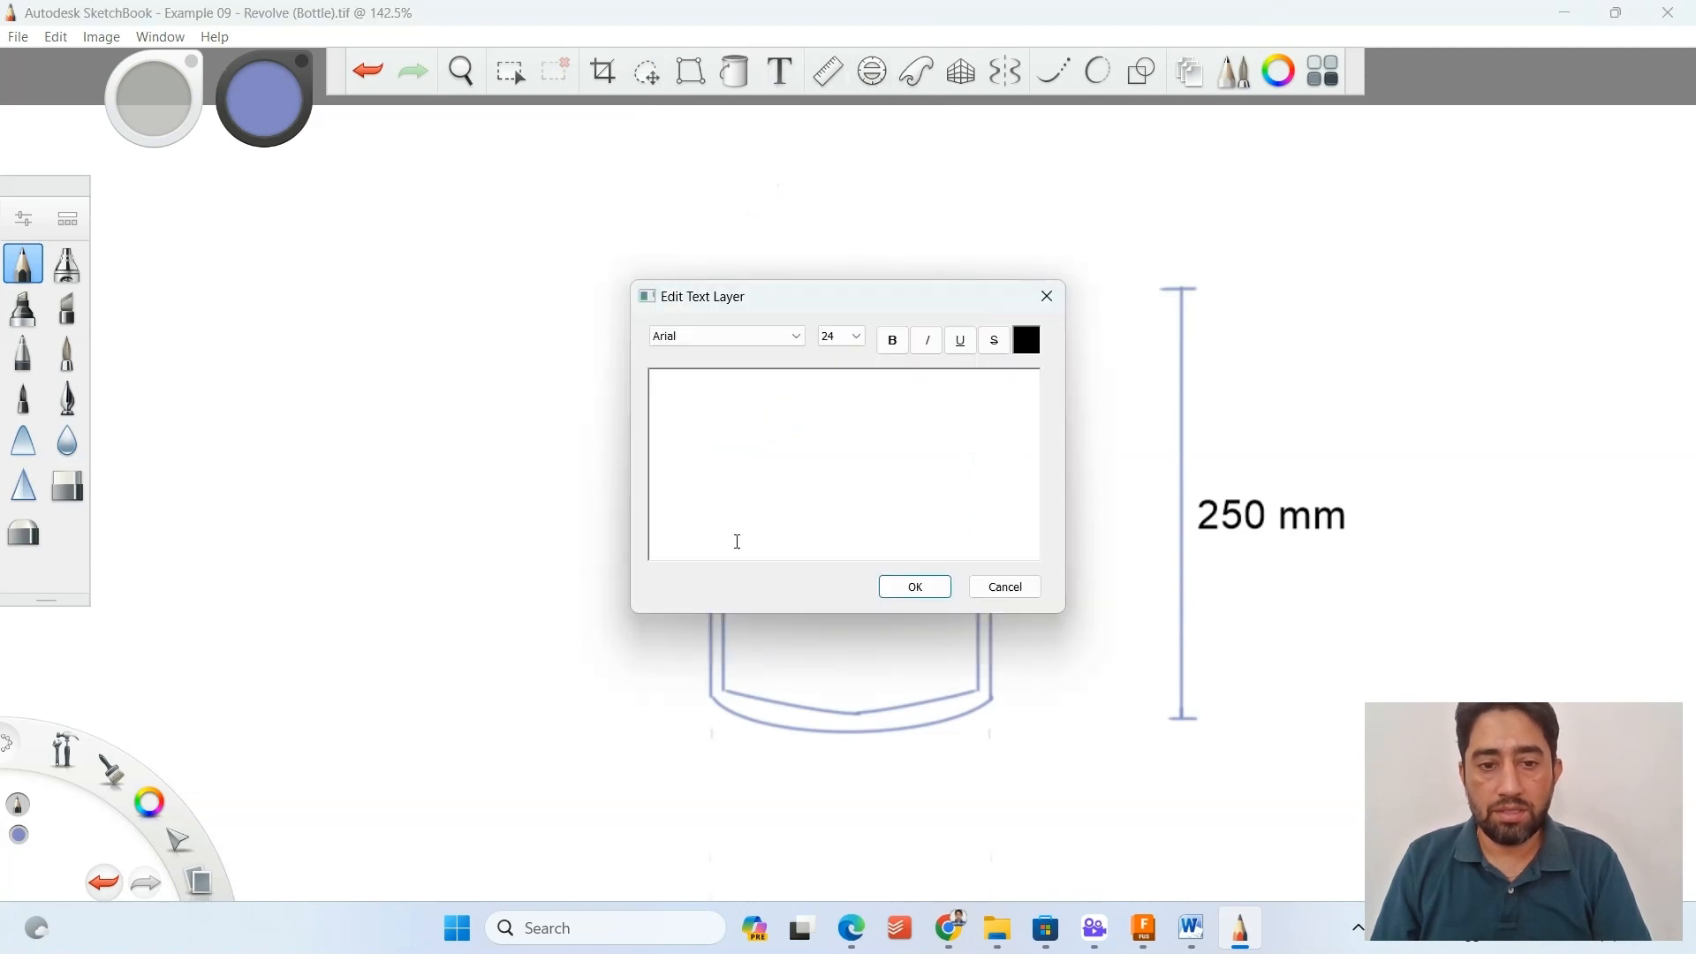
{"action": "mouse_move", "coordinate": [839, 308]}
{"action": "left_mouse_down"}
{"action": "mouse_move", "coordinate": [618, 416]}
{"action": "mouse_move", "coordinate": [541, 224]}
{"action": "mouse_move", "coordinate": [551, 254]}
{"action": "left_mouse_up"}
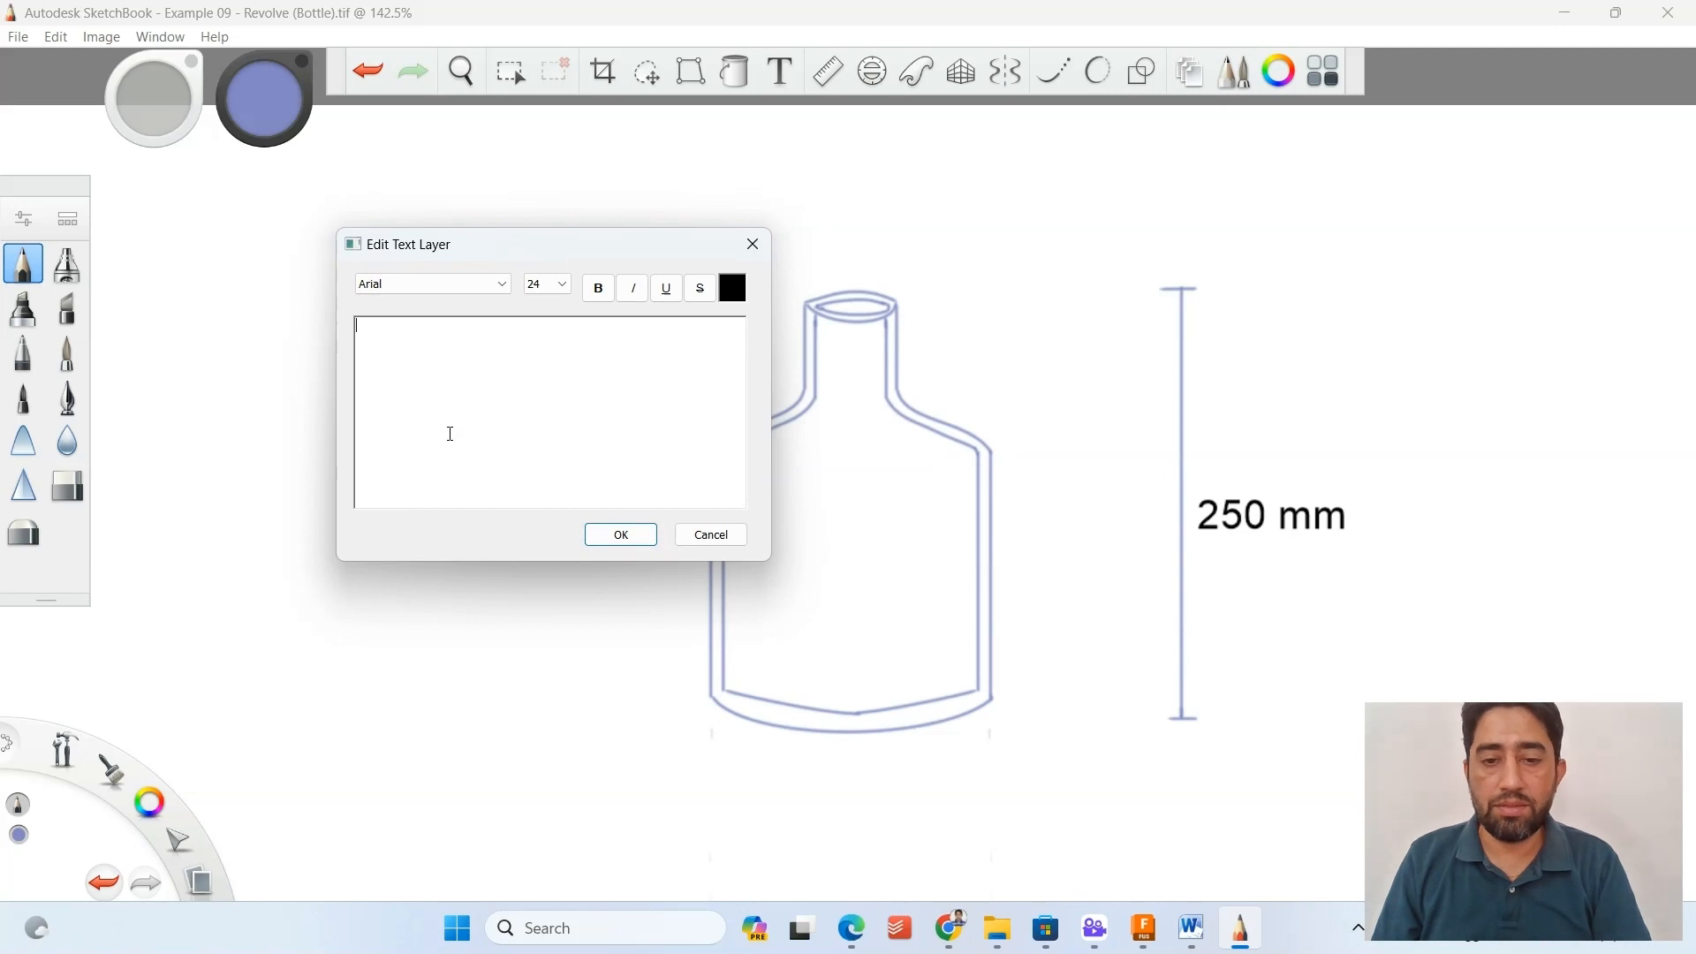
{"action": "type", "text": "80 mm"}
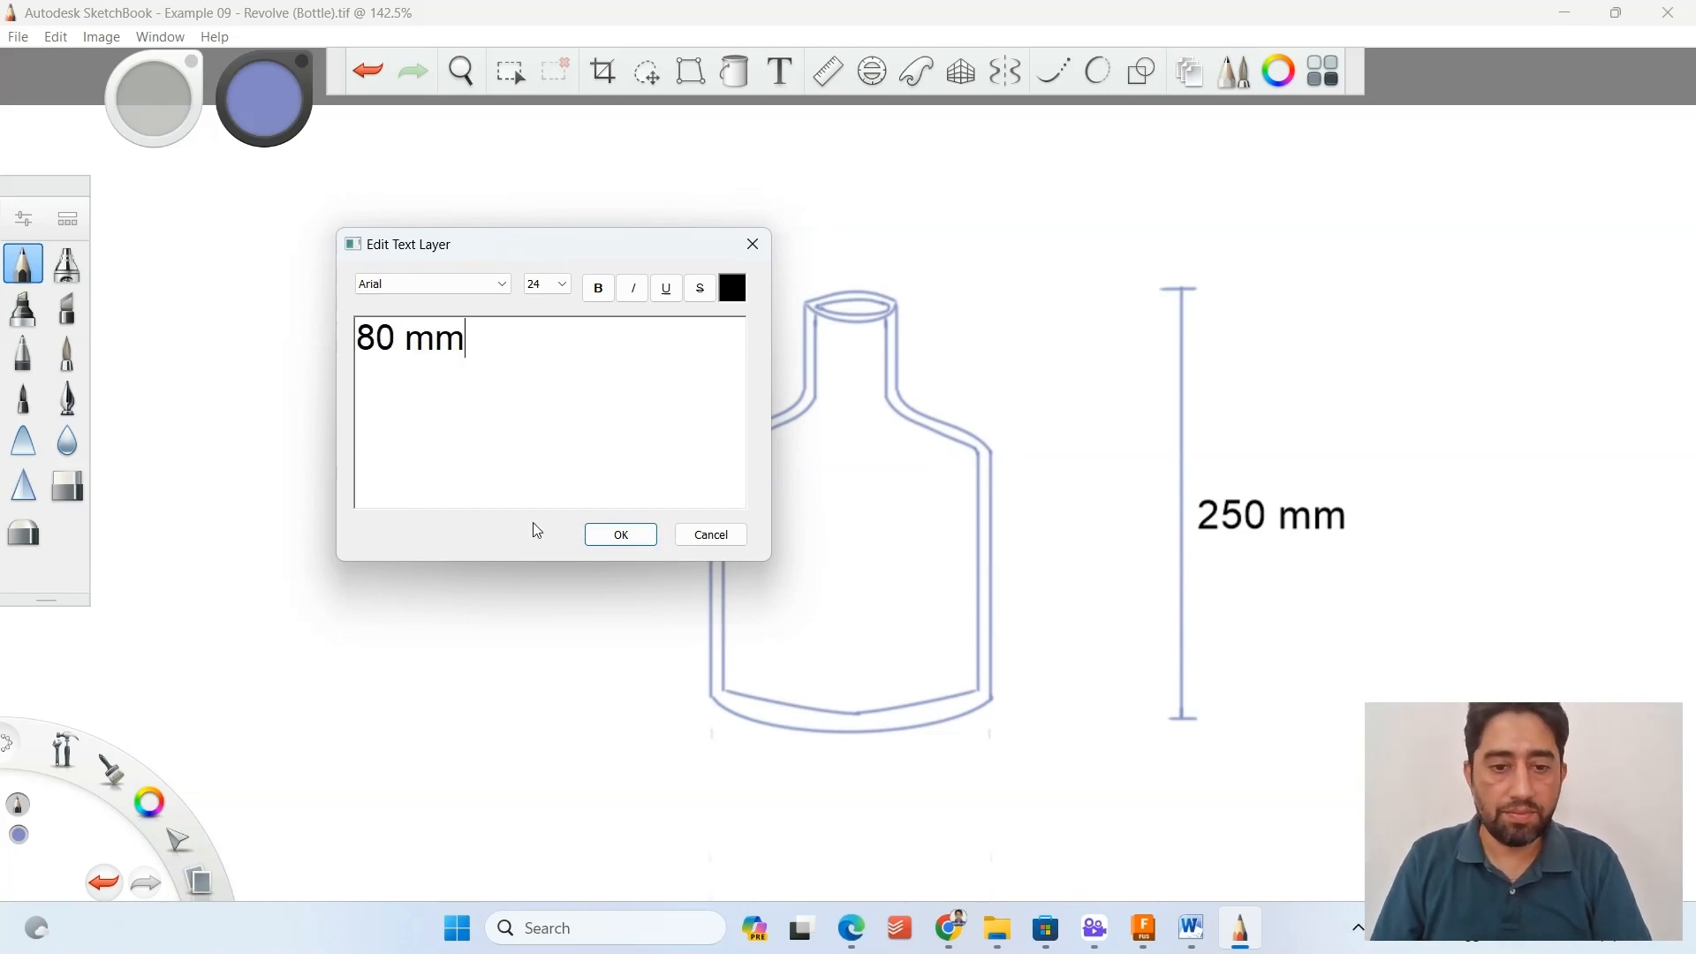
{"action": "left_click", "coordinate": [620, 534]}
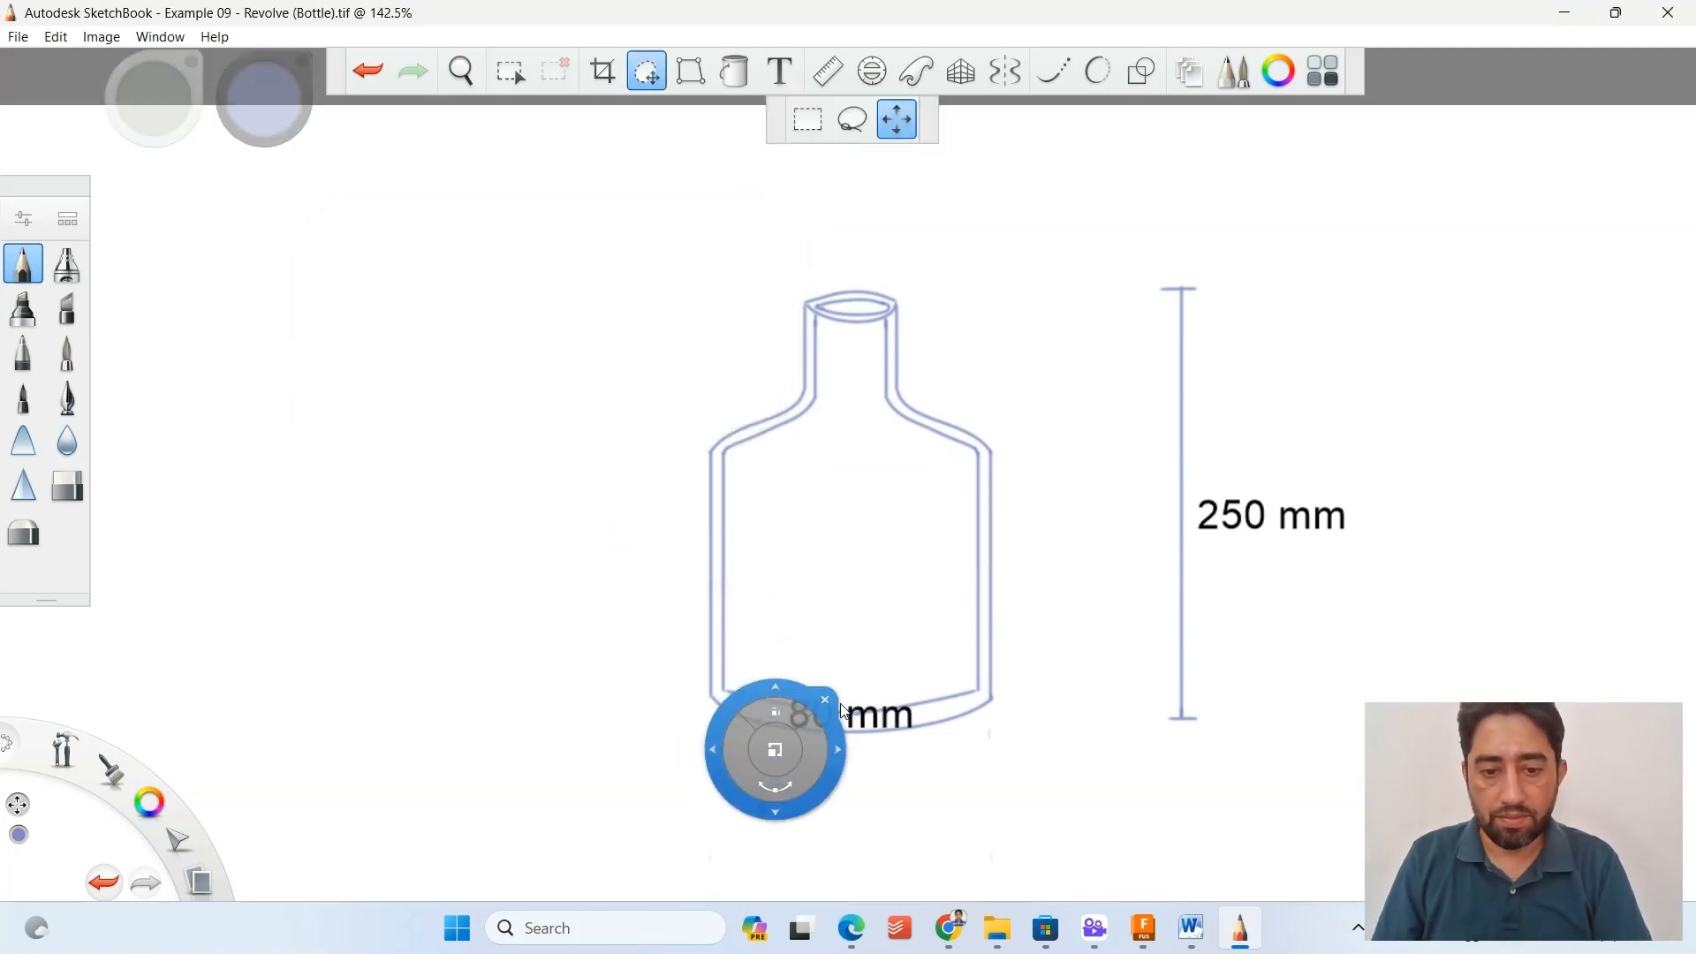
{"action": "left_click_drag", "start_coordinate": [834, 804], "coordinate": [834, 903]}
{"action": "left_click", "coordinate": [1053, 70]}
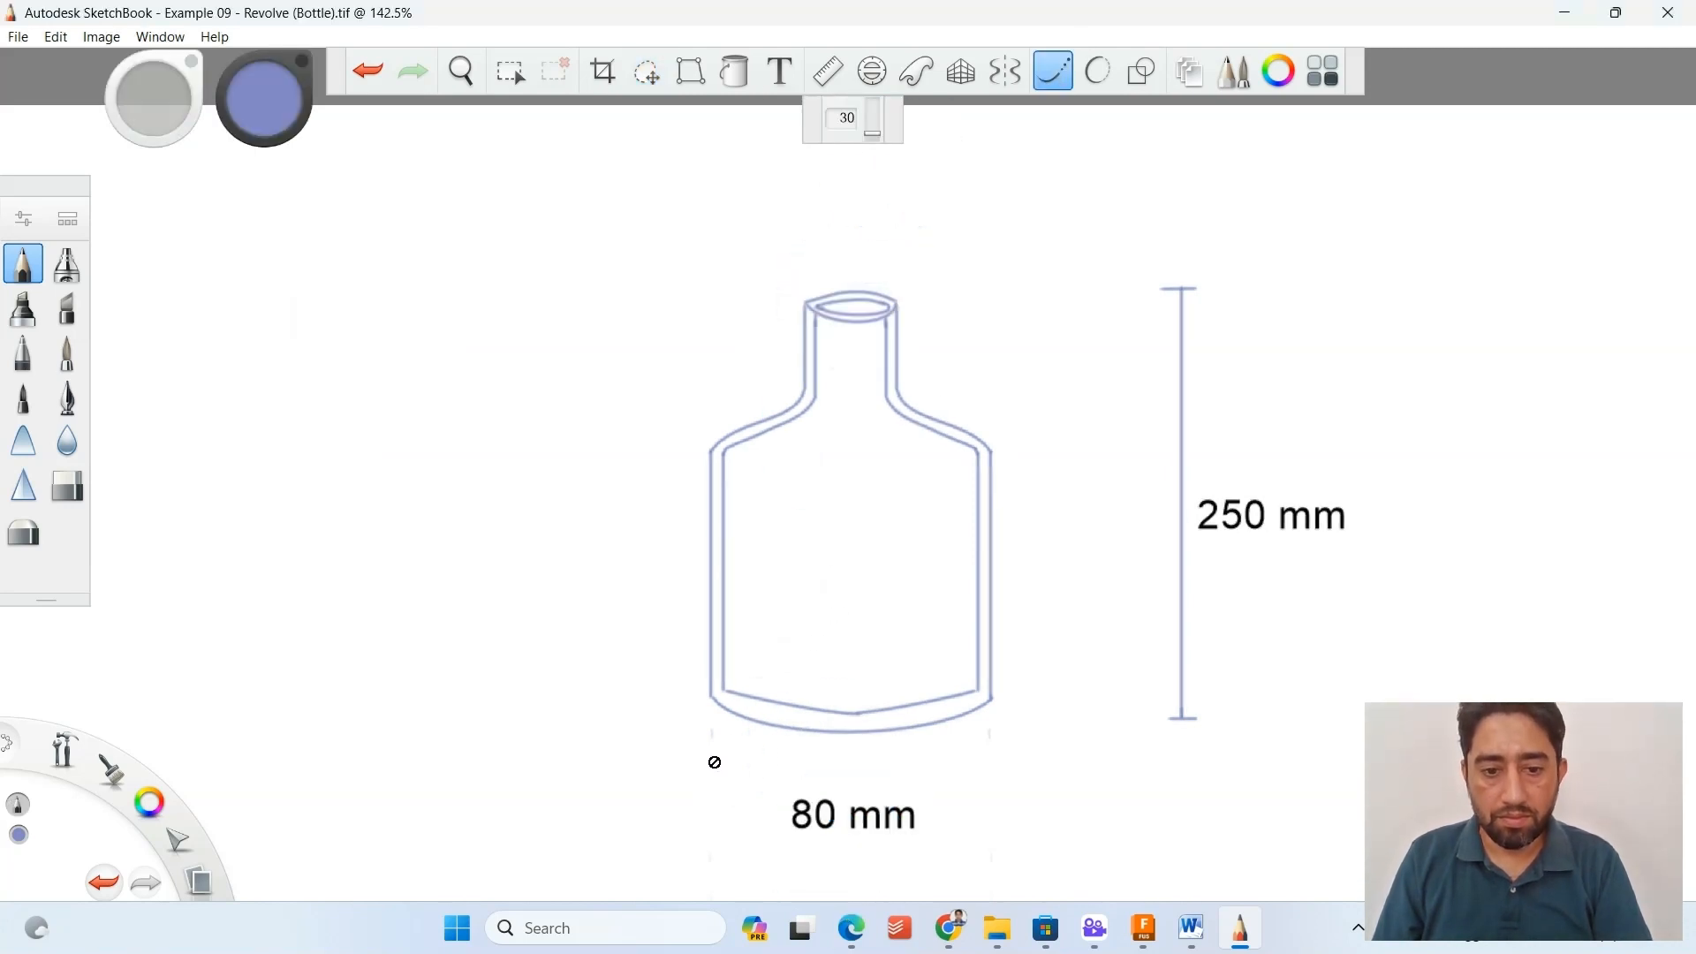
Add the text "30 mm" in Arial size 24 and place it centred above the bottle's mouth.
{"action": "left_click", "coordinate": [780, 71]}
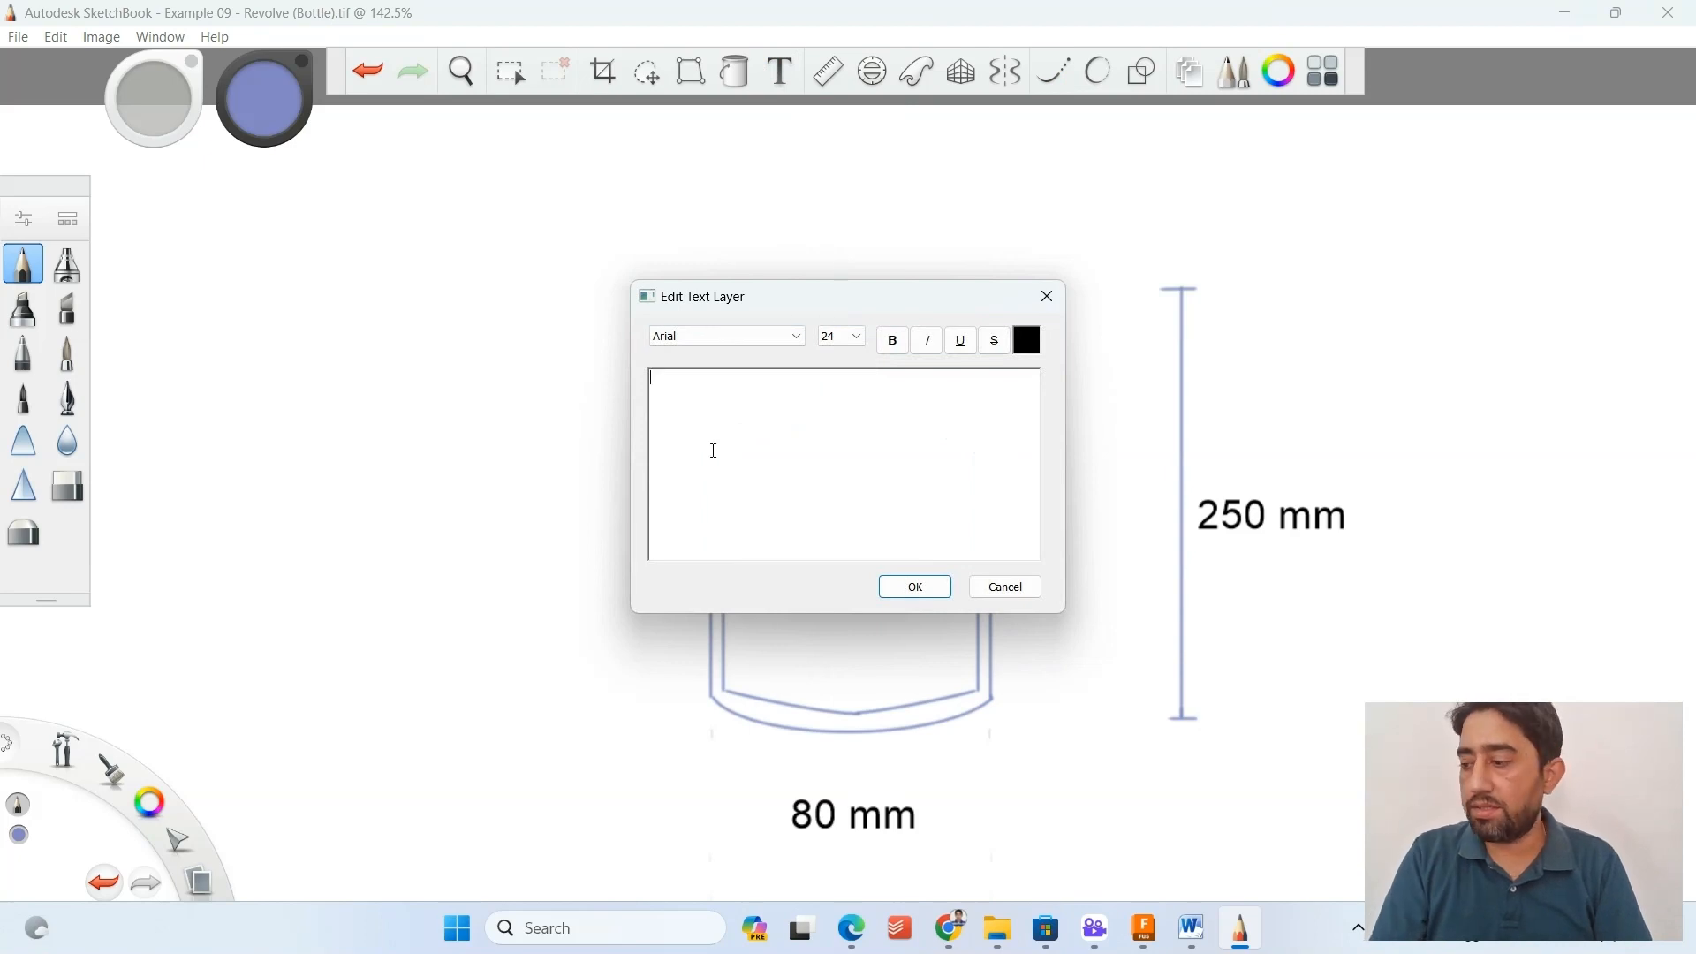
{"action": "type", "text": "30"}
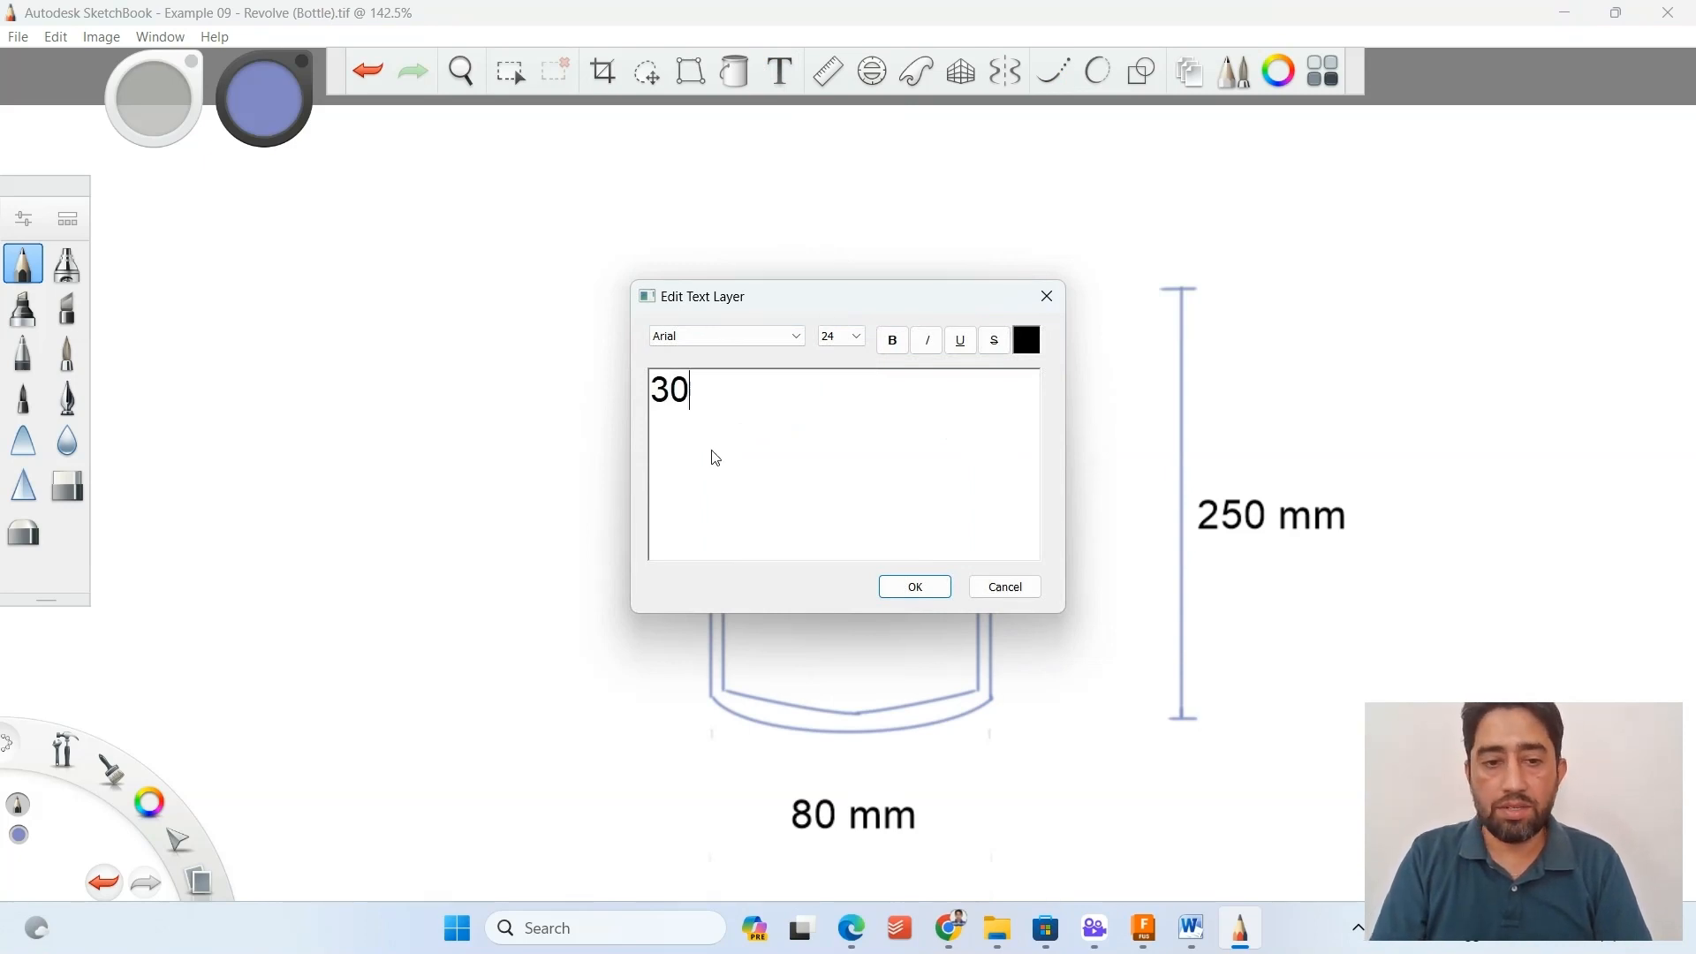
{"action": "type", "text": " mm"}
{"action": "left_click", "coordinate": [915, 587]}
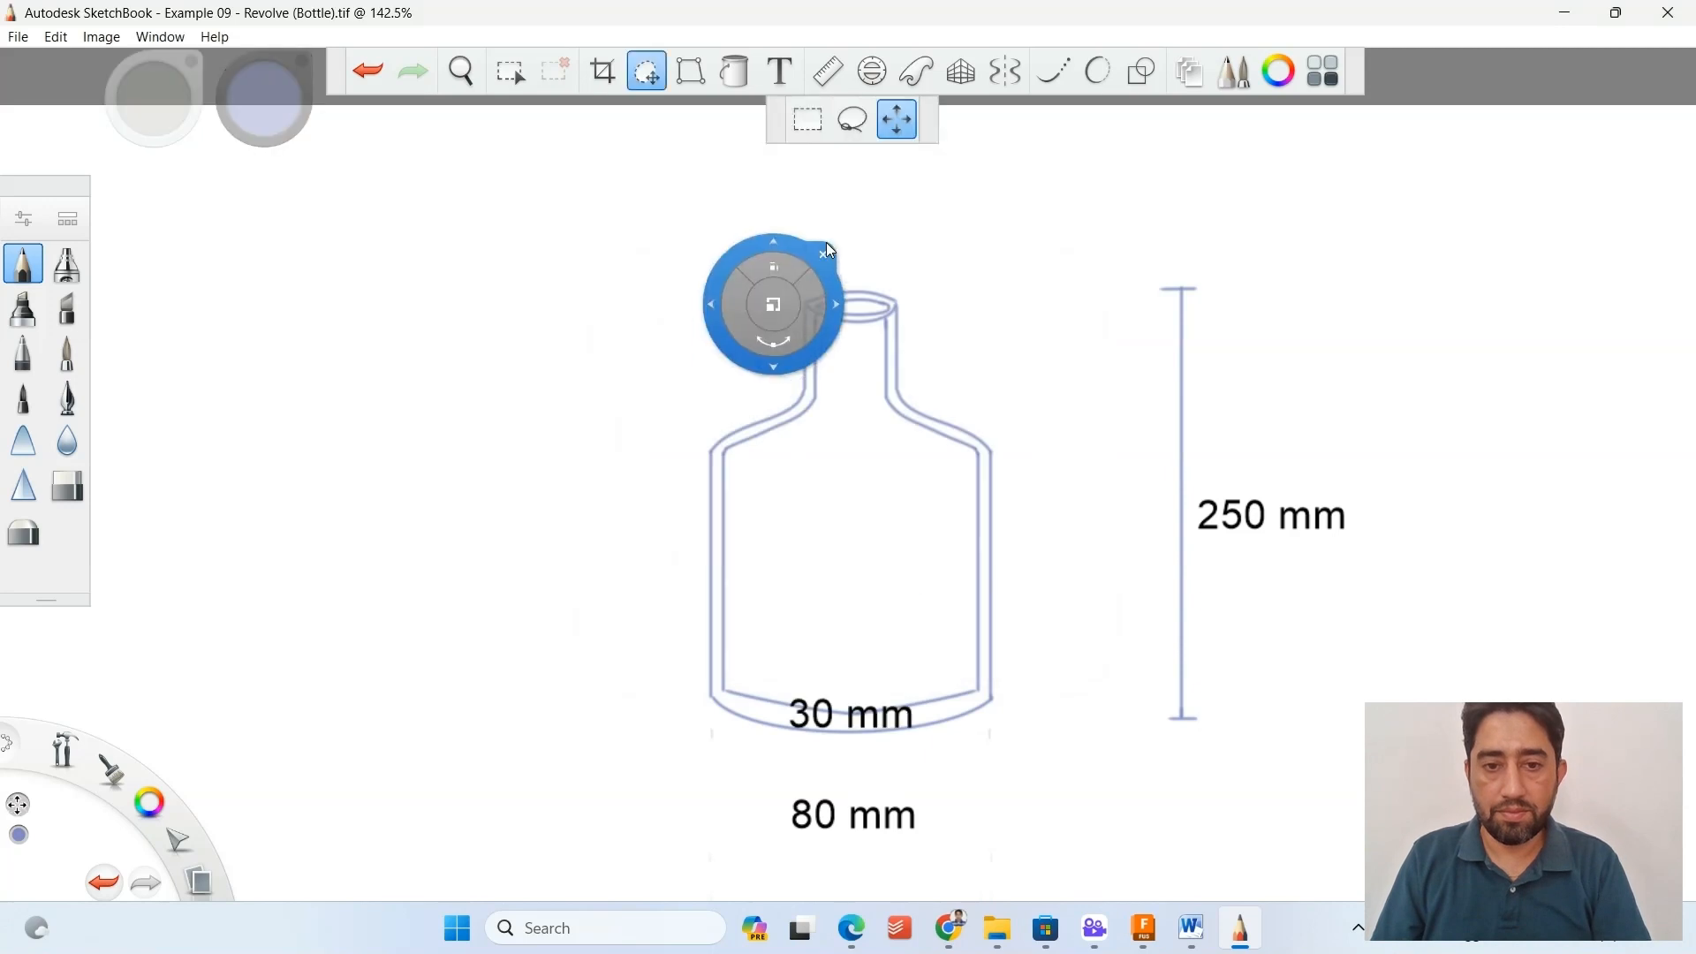
{"action": "left_click_drag", "start_coordinate": [852, 617], "coordinate": [853, 152]}
{"action": "left_click", "coordinate": [836, 182]}
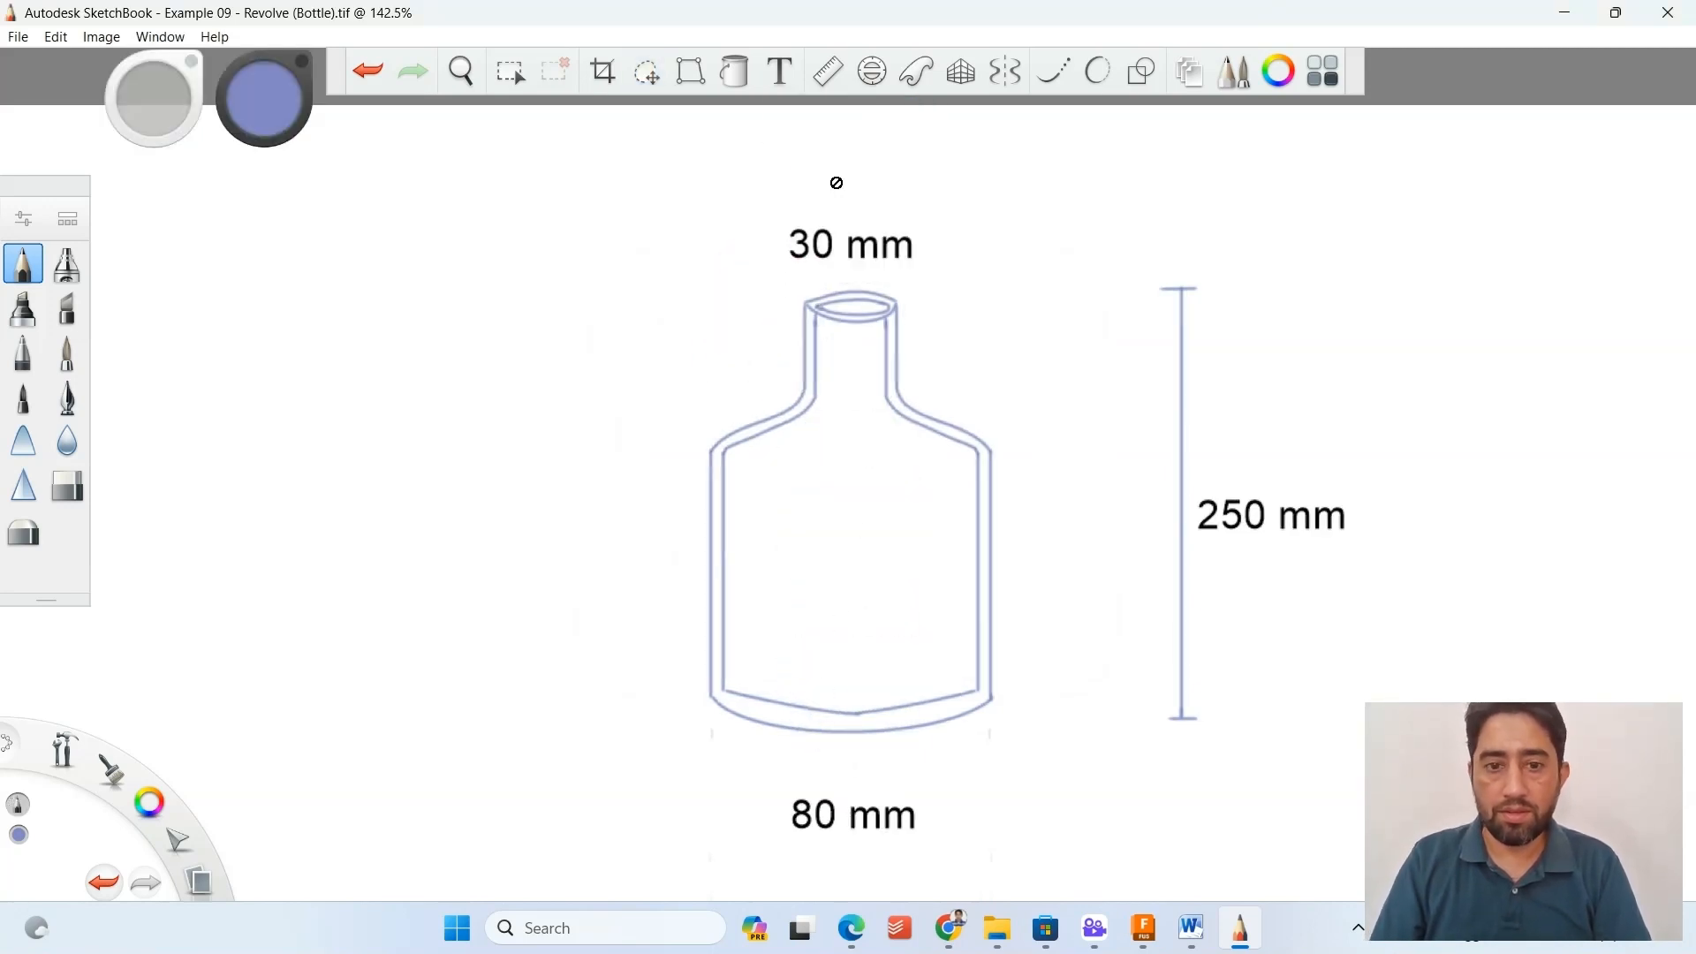
Try a "20 mm" text label to the left of the bottle's neck and undo it.
{"action": "left_click", "coordinate": [781, 71]}
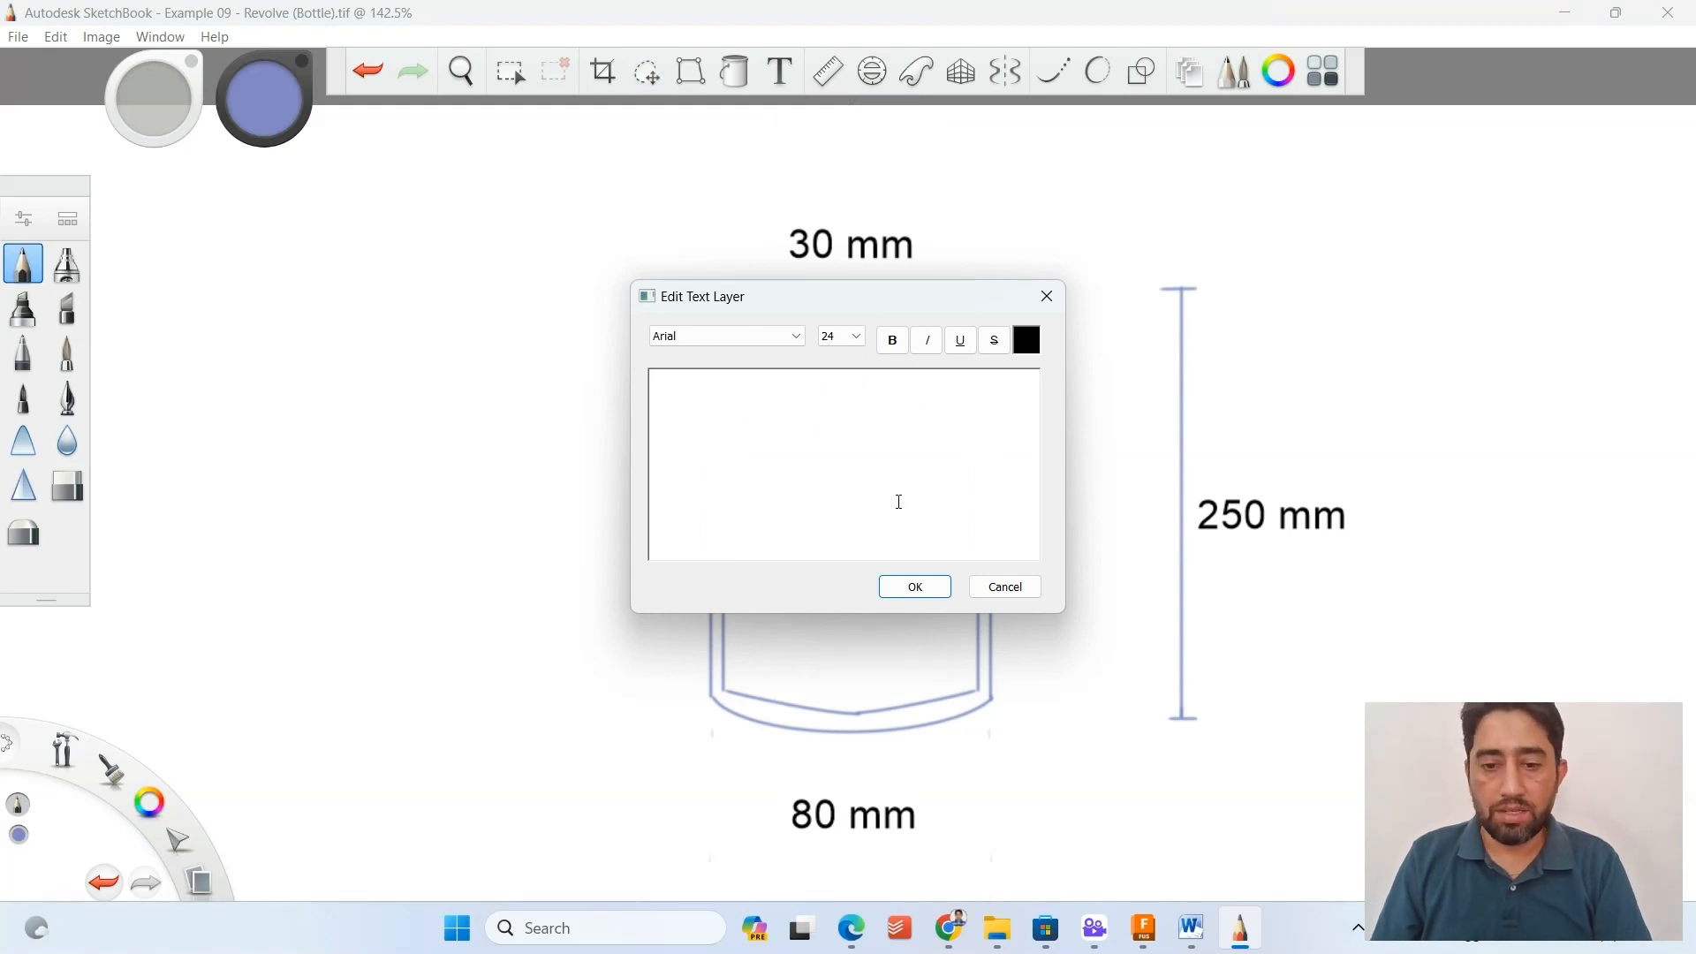
{"action": "type", "text": "25 mm"}
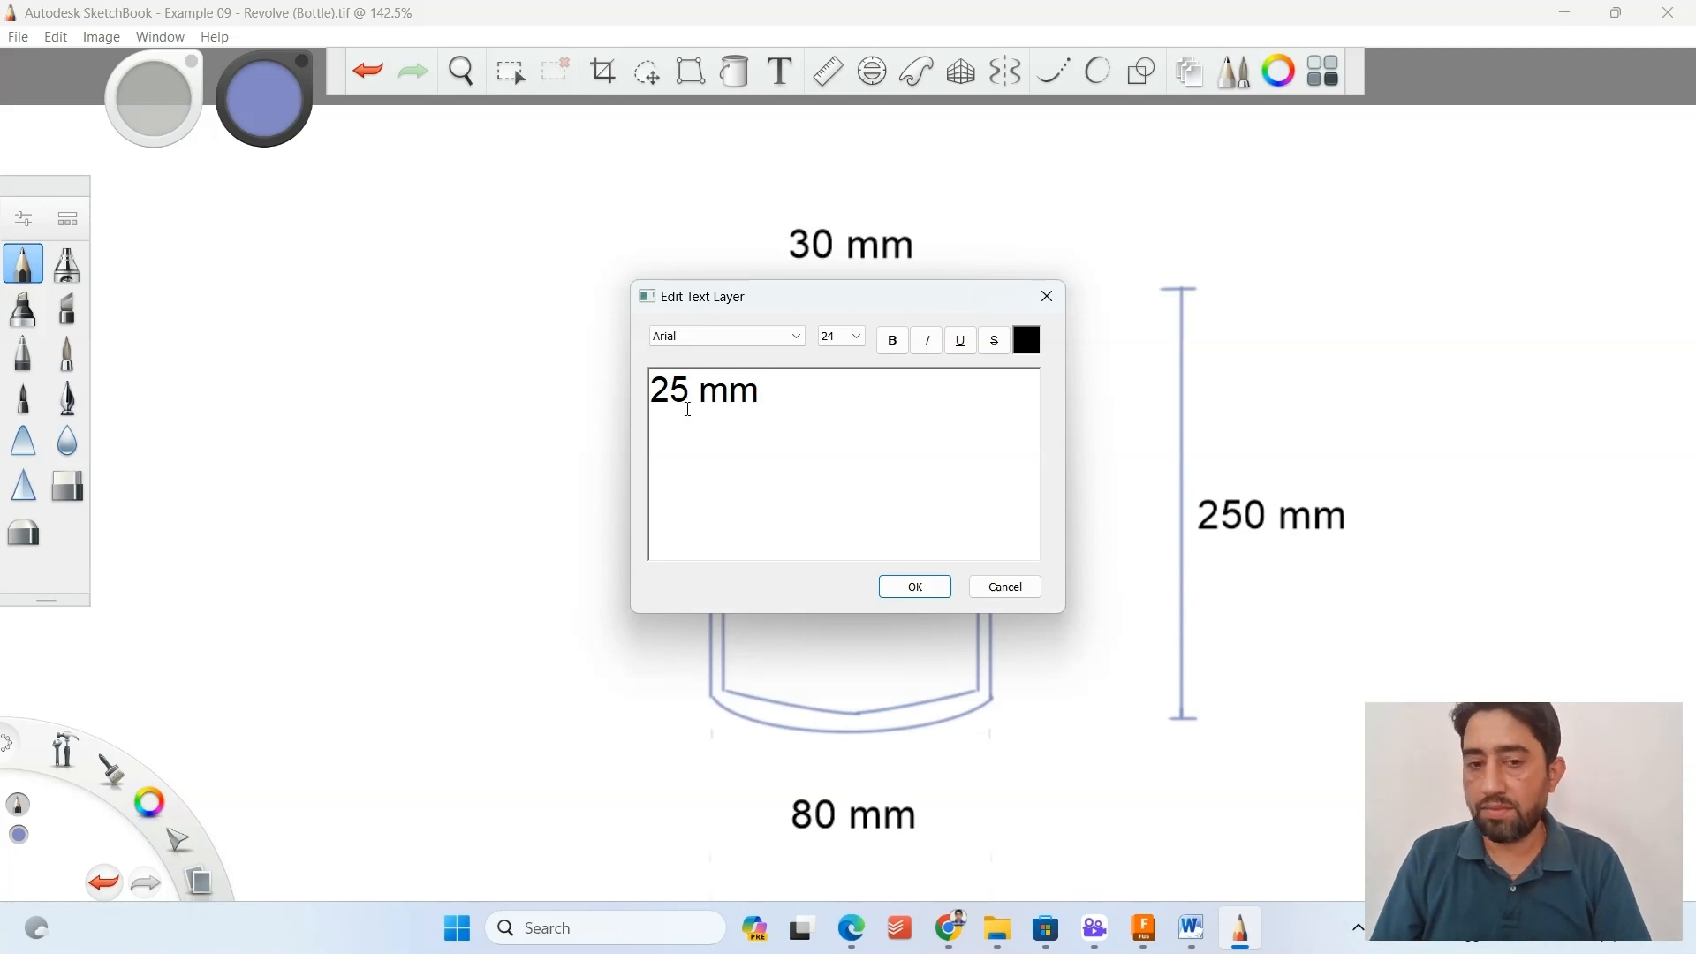
{"action": "left_click_drag", "start_coordinate": [689, 392], "coordinate": [681, 265]}
{"action": "type", "text": "0"}
{"action": "left_click", "coordinate": [916, 587]}
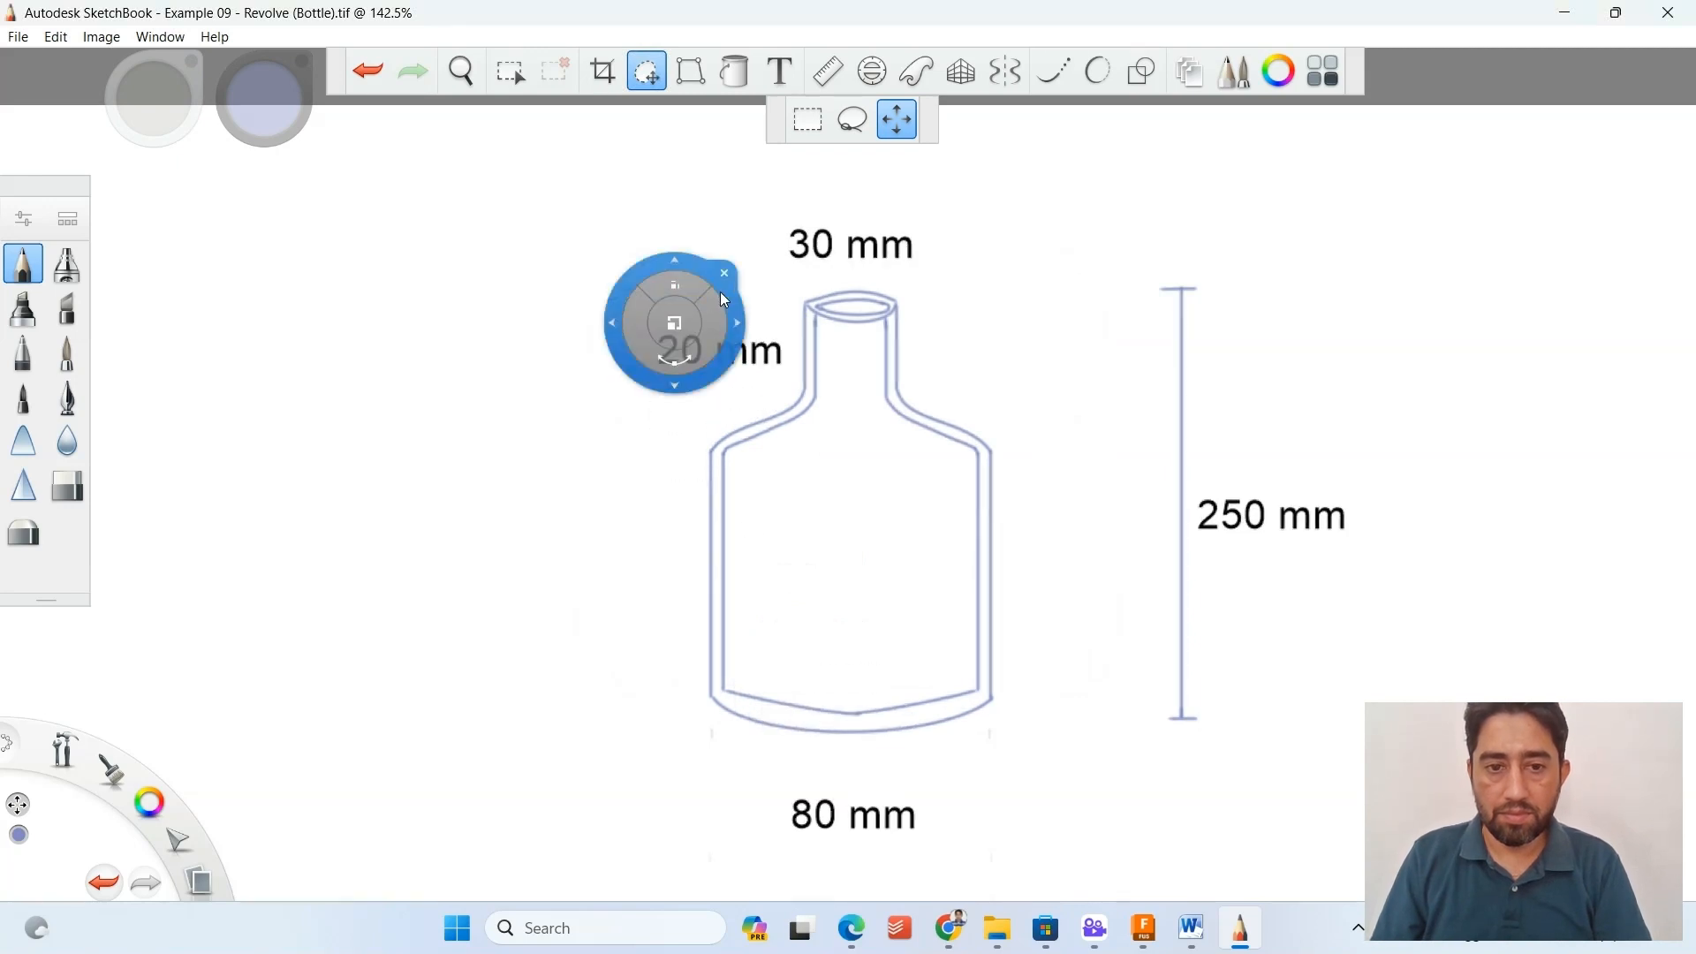
{"action": "left_click", "coordinate": [724, 274]}
{"action": "key", "text": "ctrl+z"}
{"action": "key", "text": "ctrl+z"}
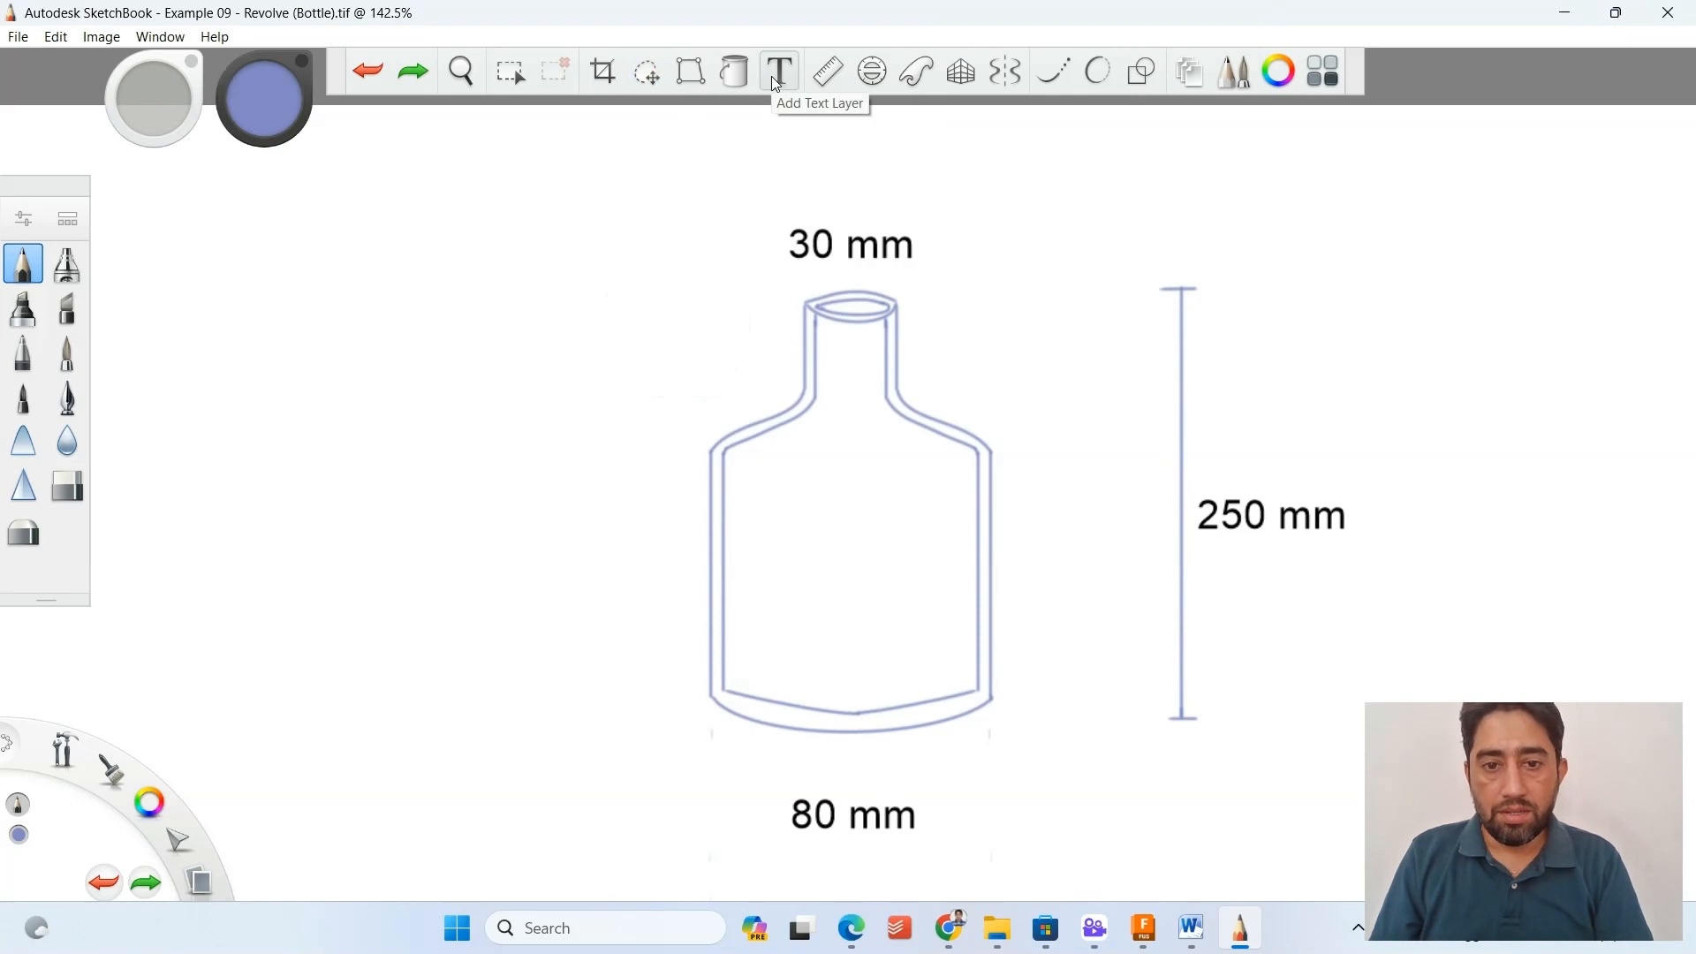
Add the text "50" in Arial size 24 and place it to the left of the bottle's neck.
{"action": "left_click", "coordinate": [777, 75]}
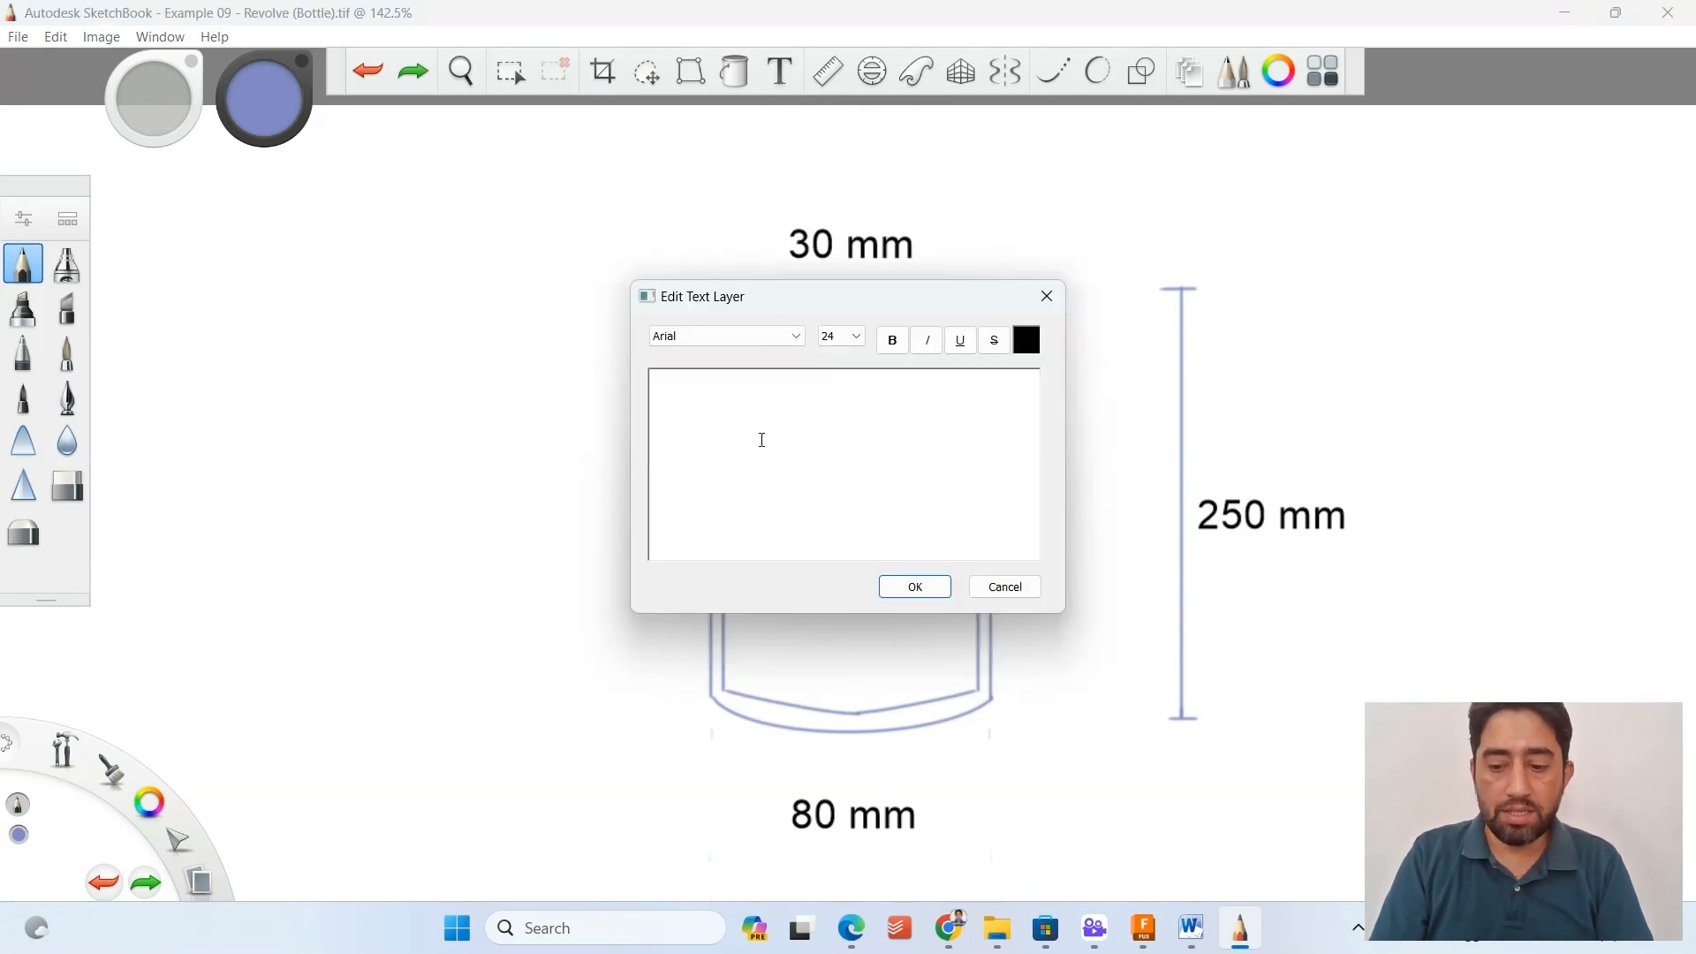
{"action": "type", "text": "50"}
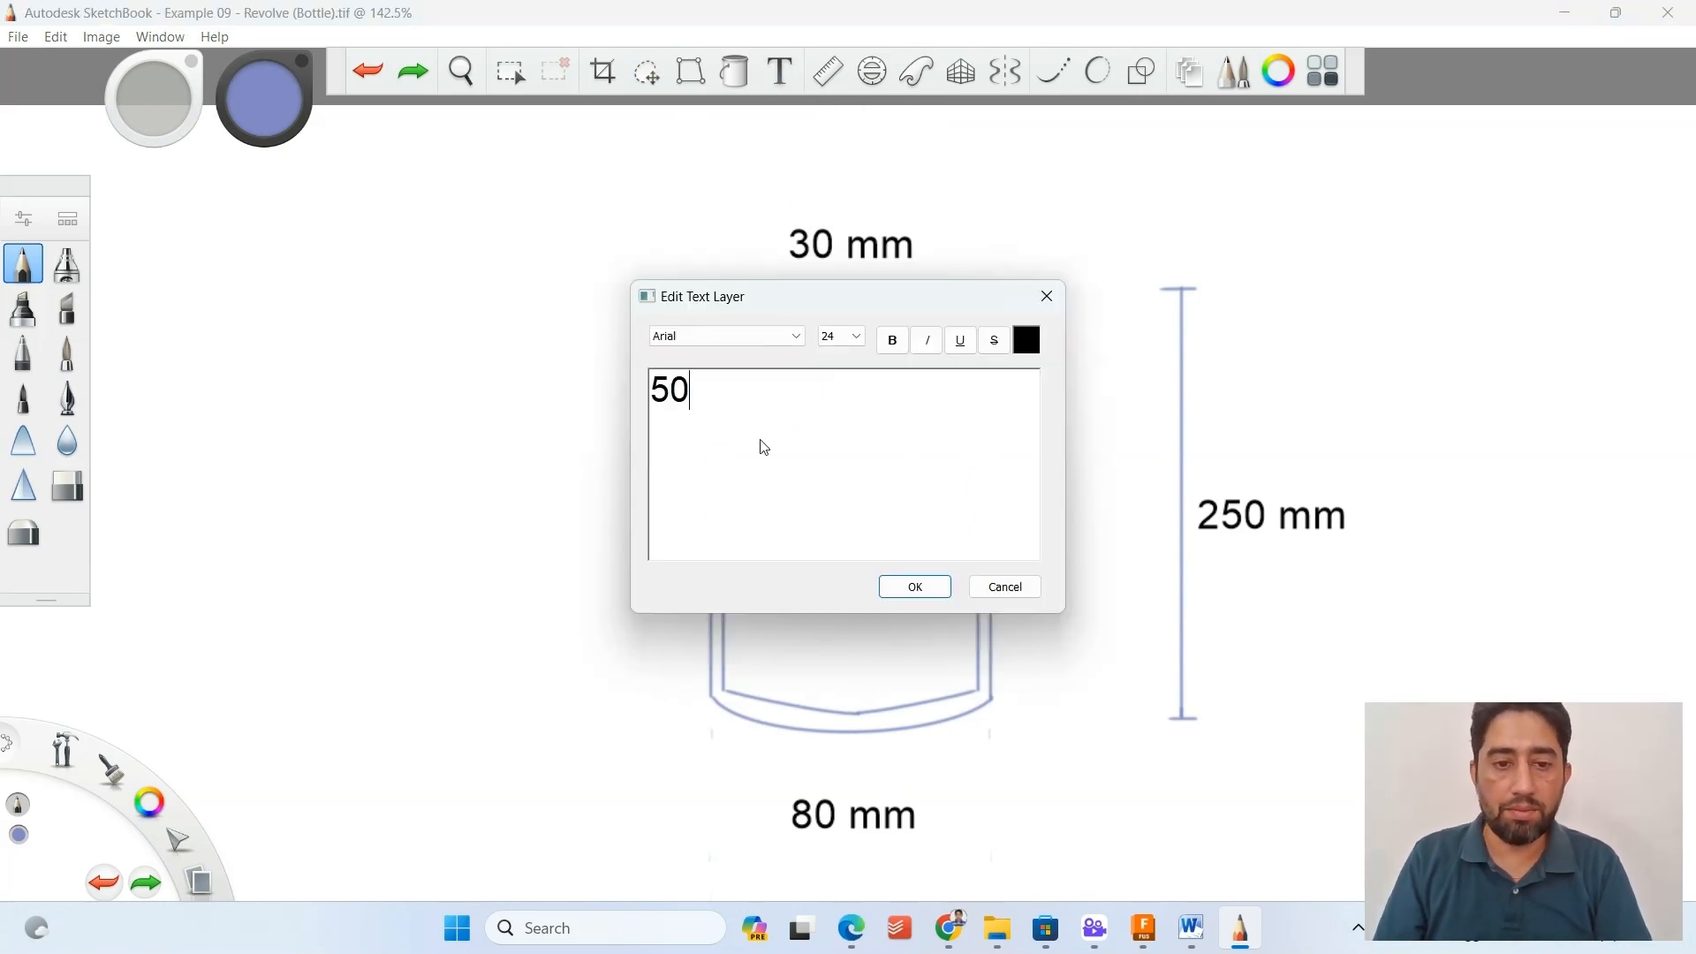
{"action": "left_click", "coordinate": [915, 585]}
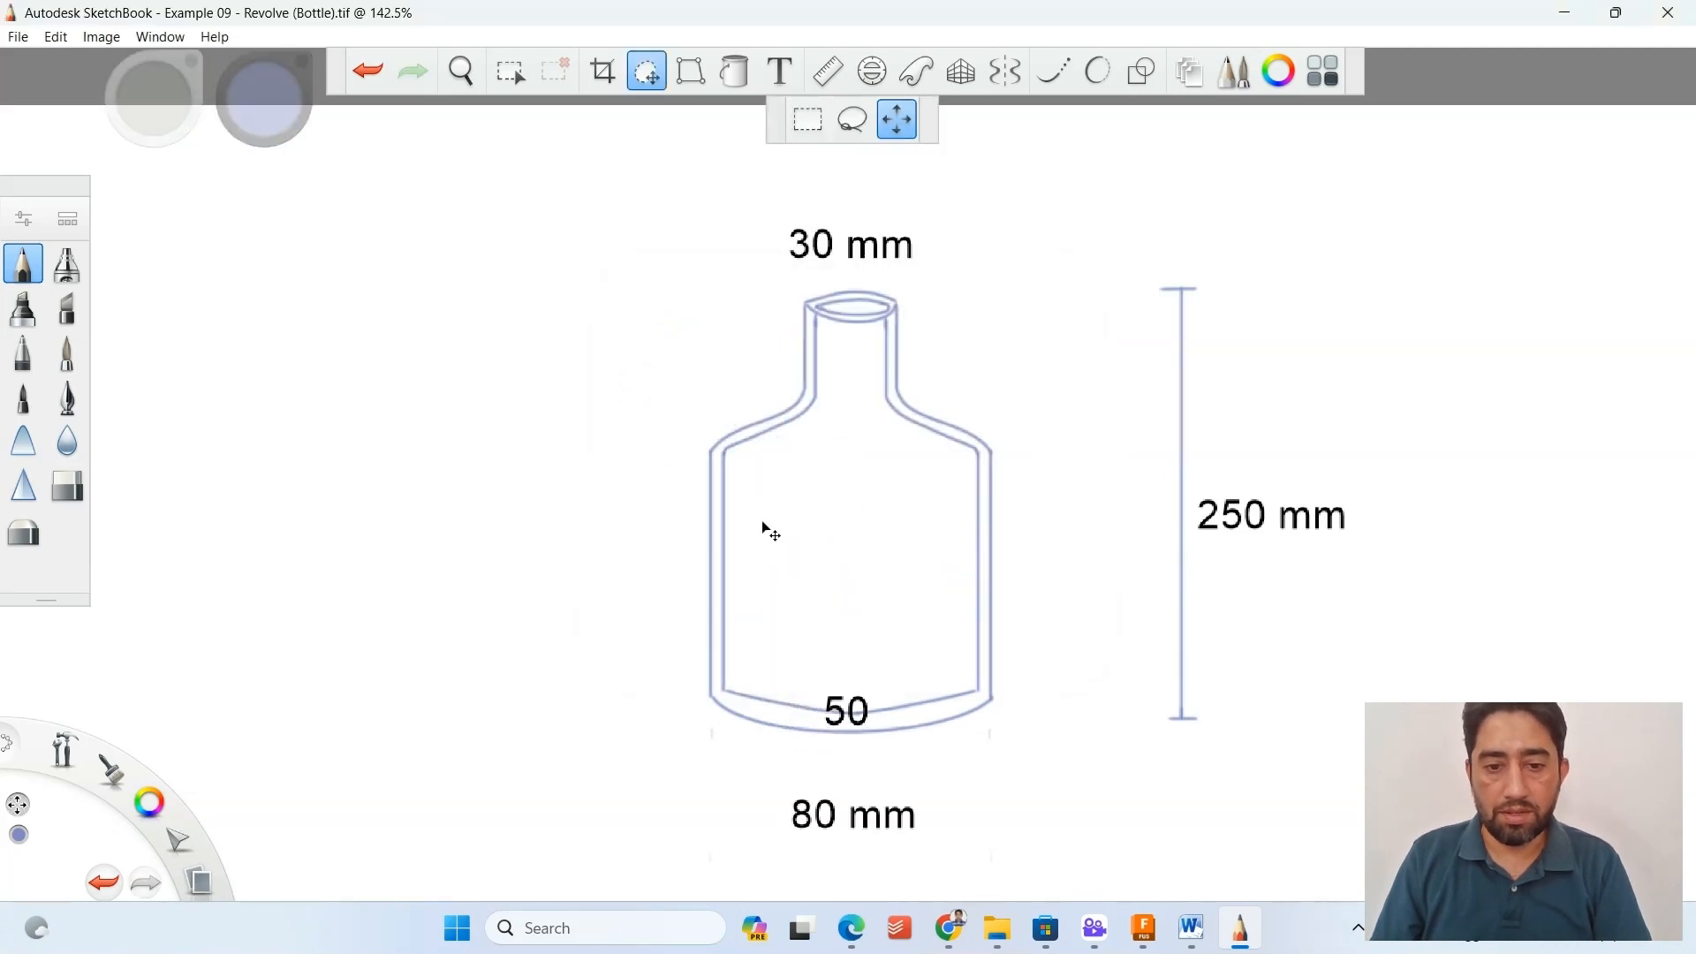
{"action": "left_click_drag", "start_coordinate": [761, 521], "coordinate": [719, 243]}
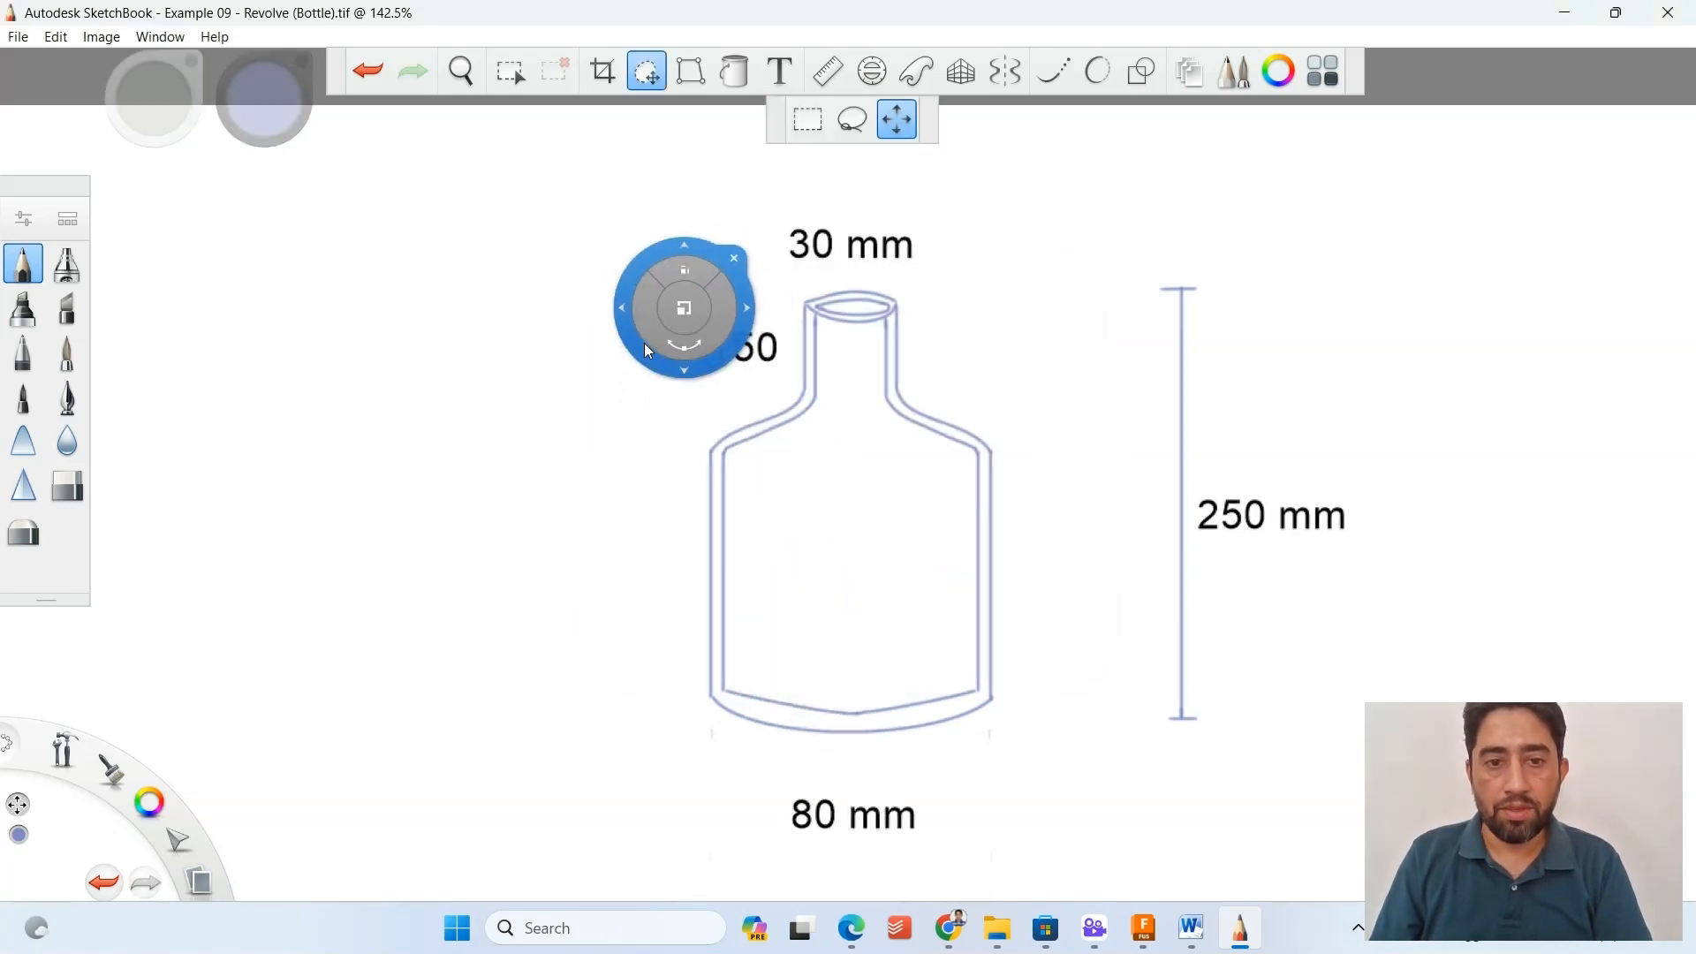
{"action": "key", "text": "Escape"}
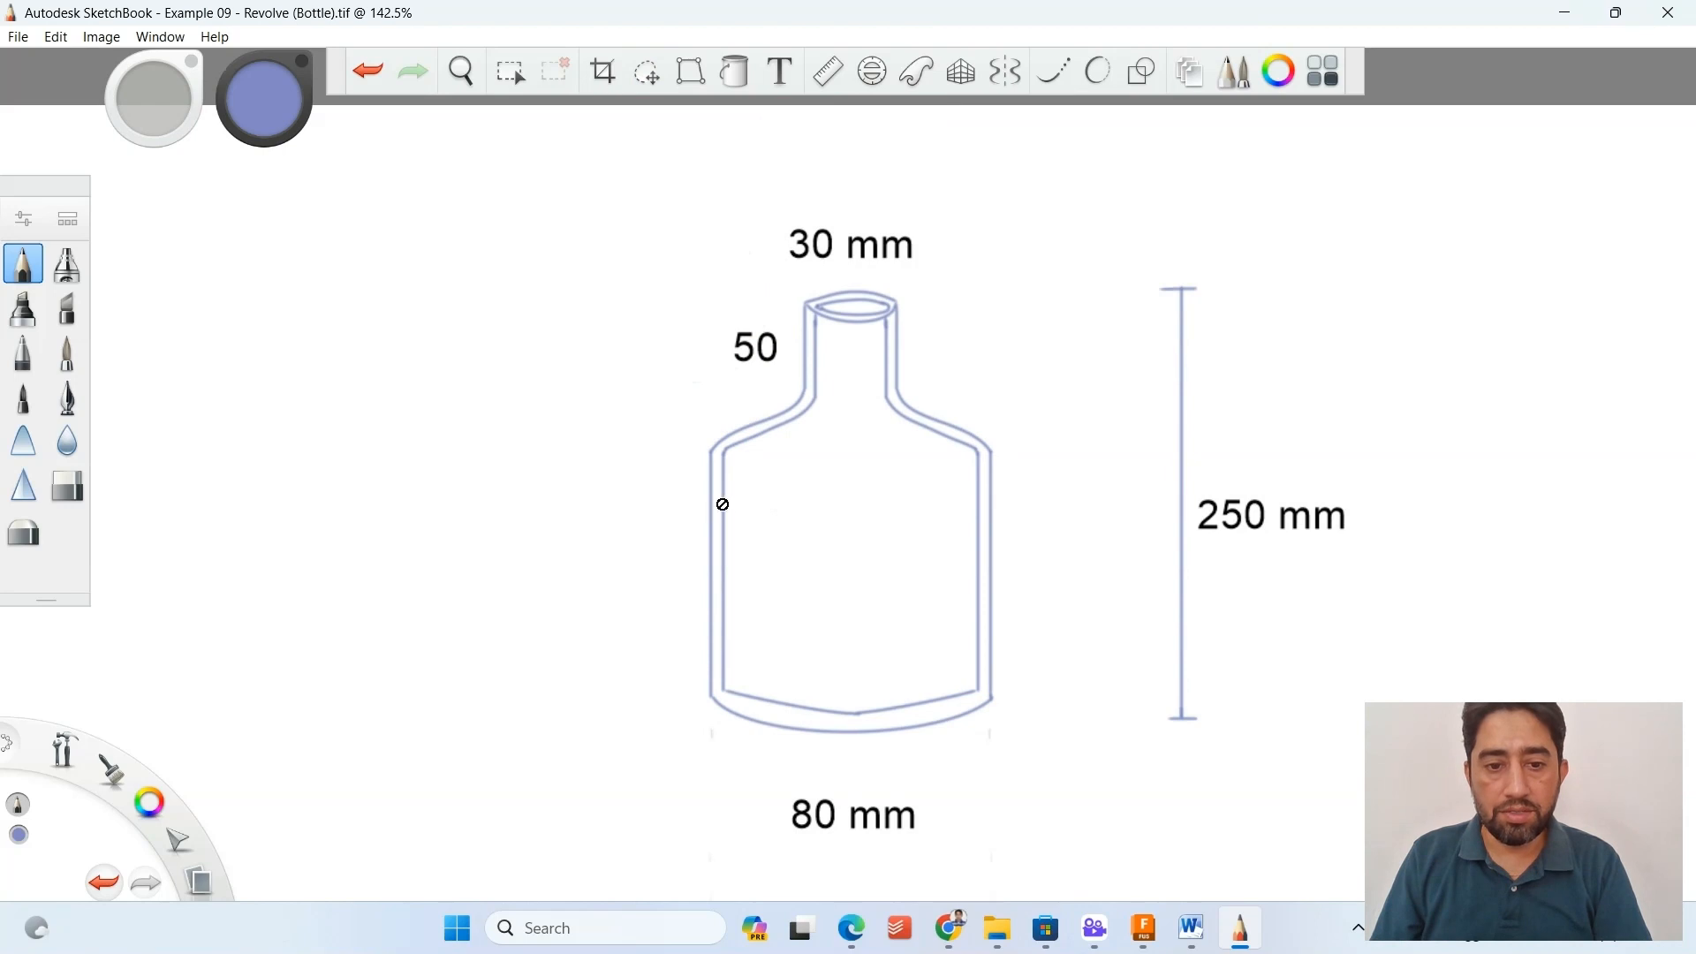
Add the note "Bottle wall thickness, t = 2 mm" in Arial size 24 and place it beneath the "80 mm" label.
{"action": "left_click", "coordinate": [779, 70]}
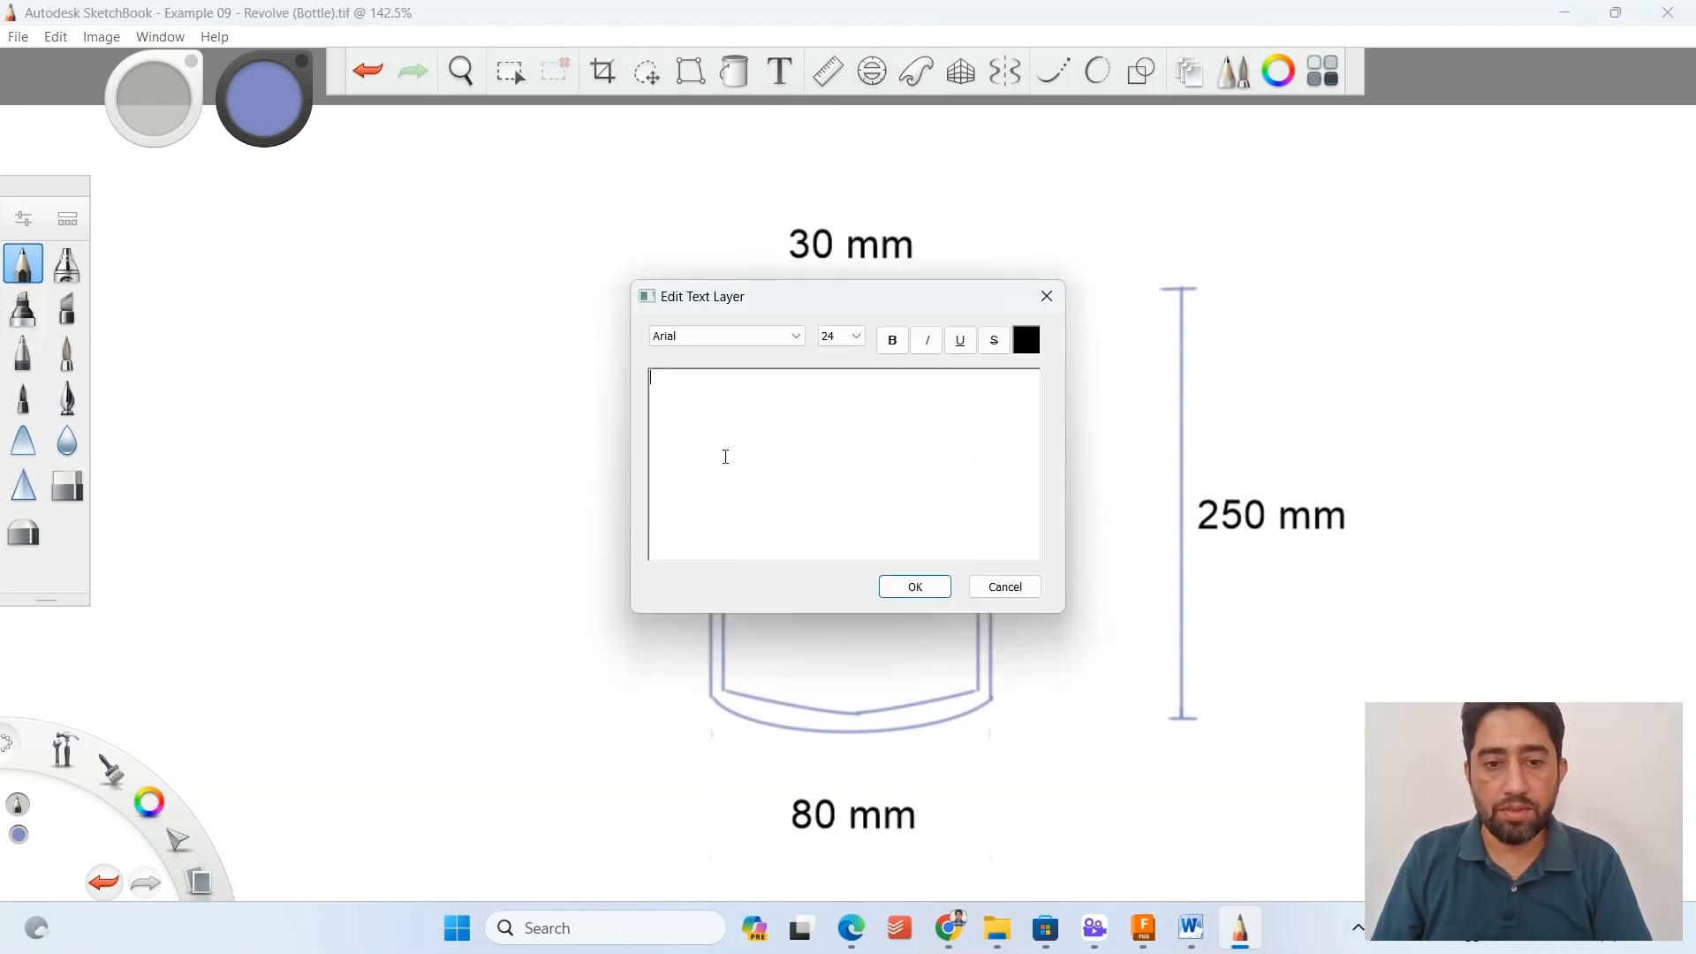
{"action": "type", "text": "Bottl"}
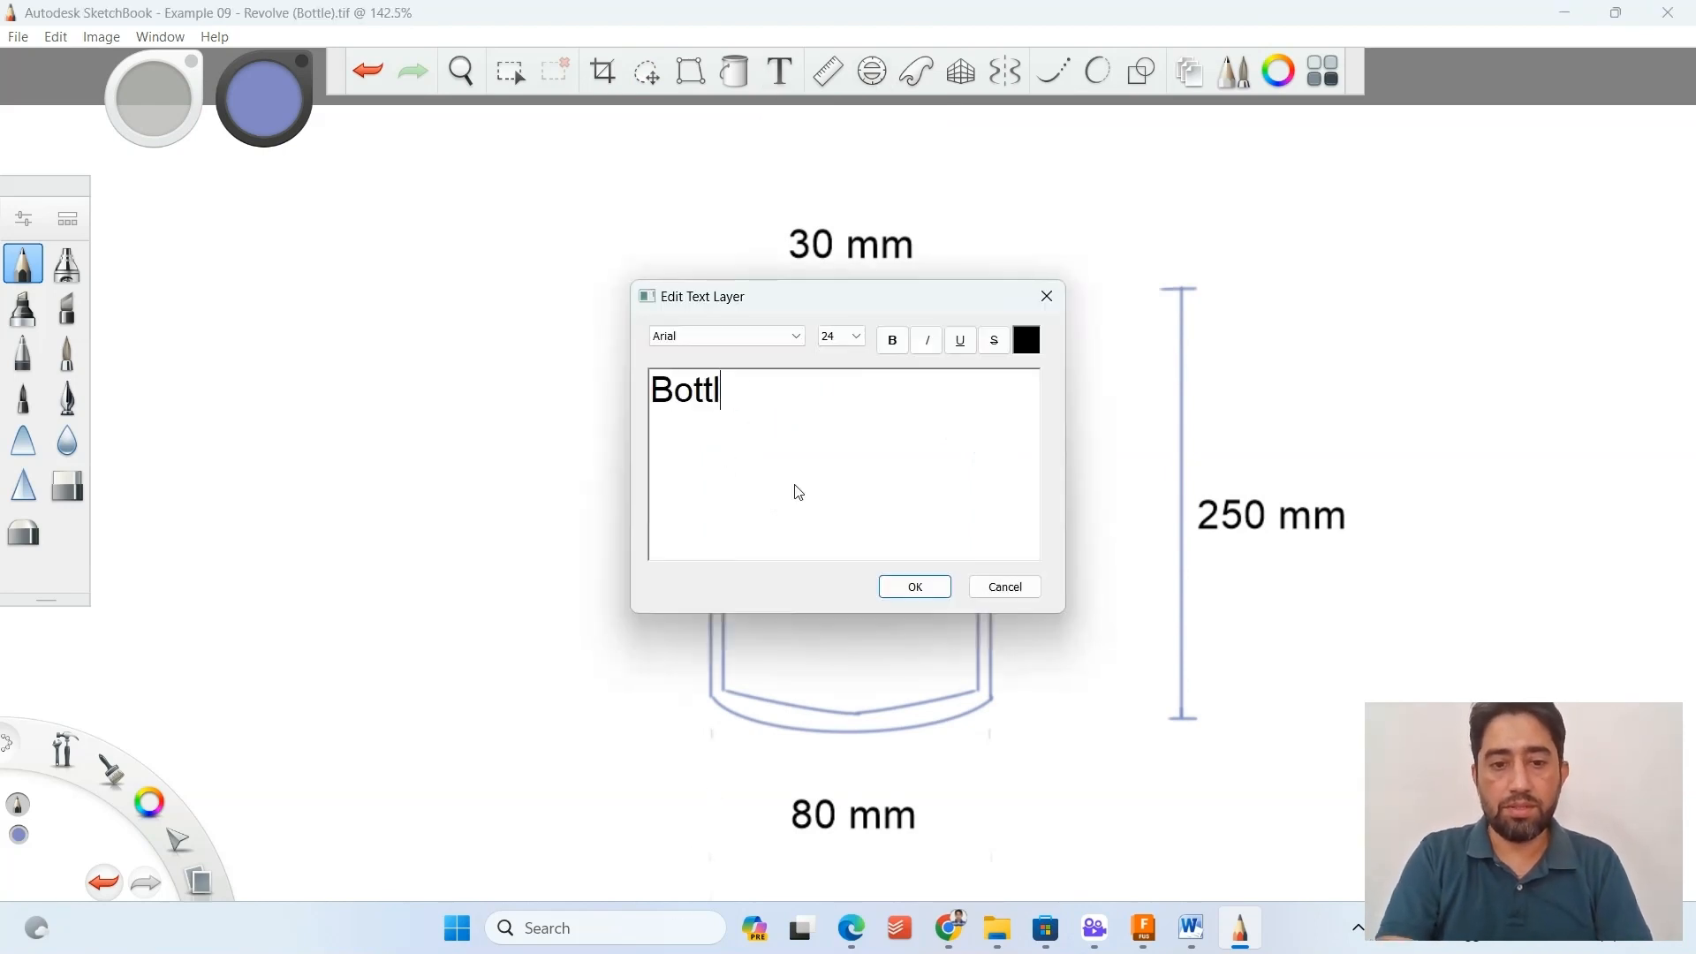
{"action": "type", "text": "e wall thickness"}
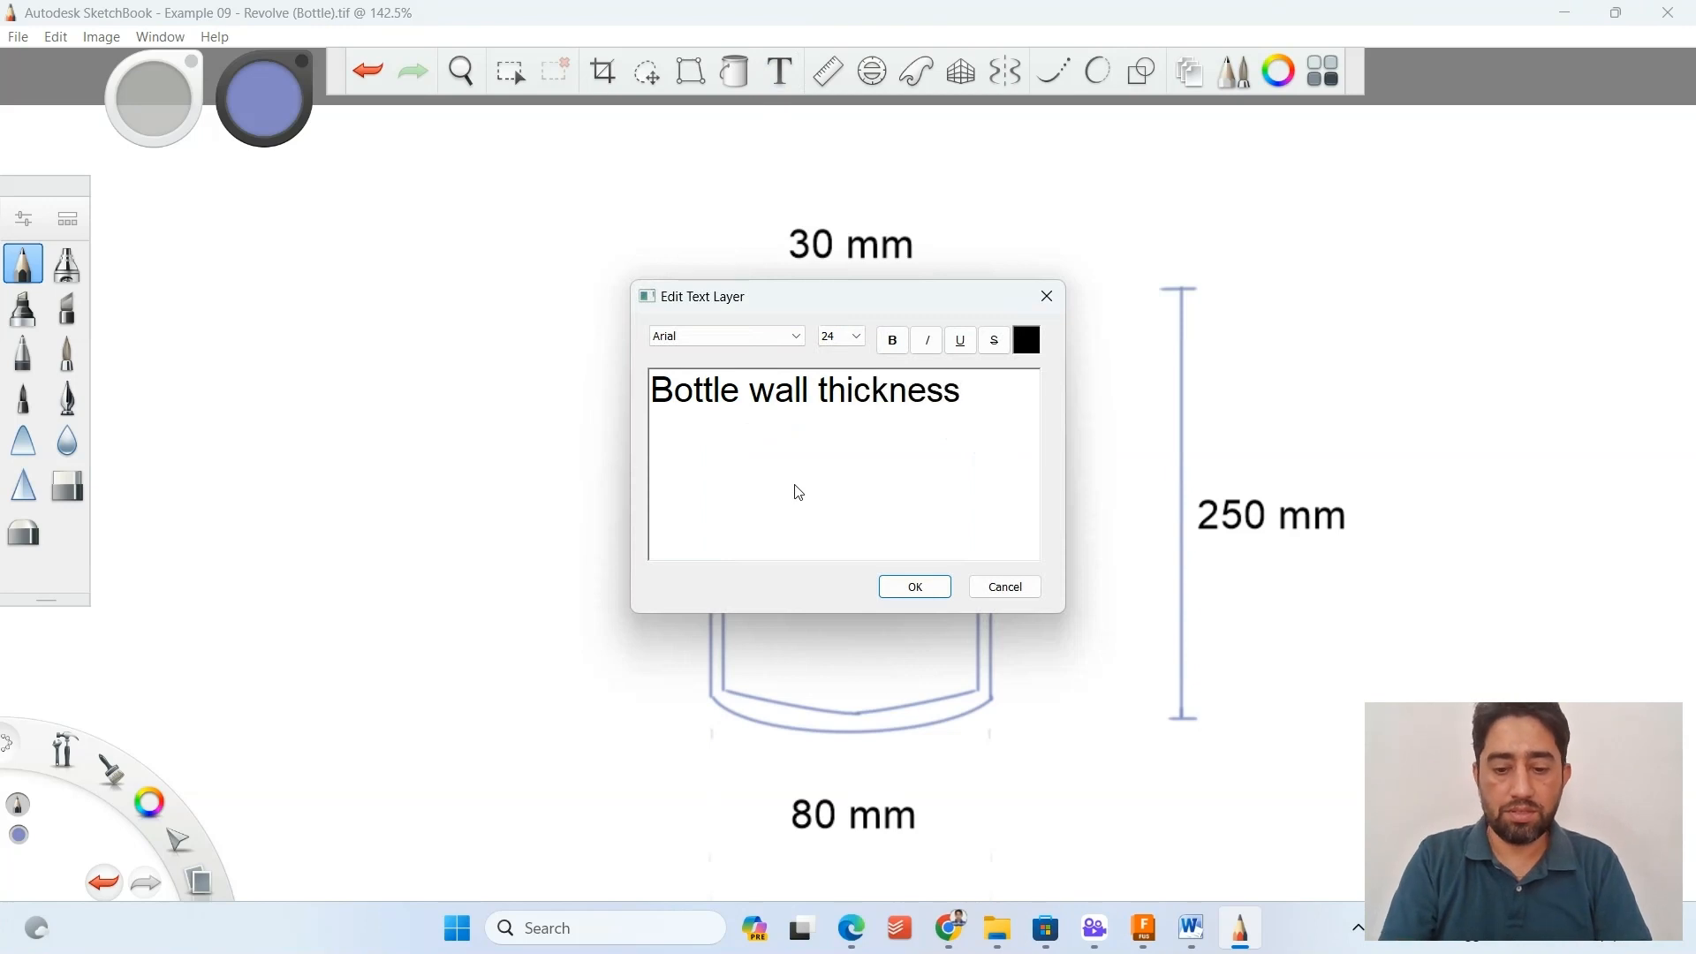
{"action": "type", "text": ", t = 2 mm"}
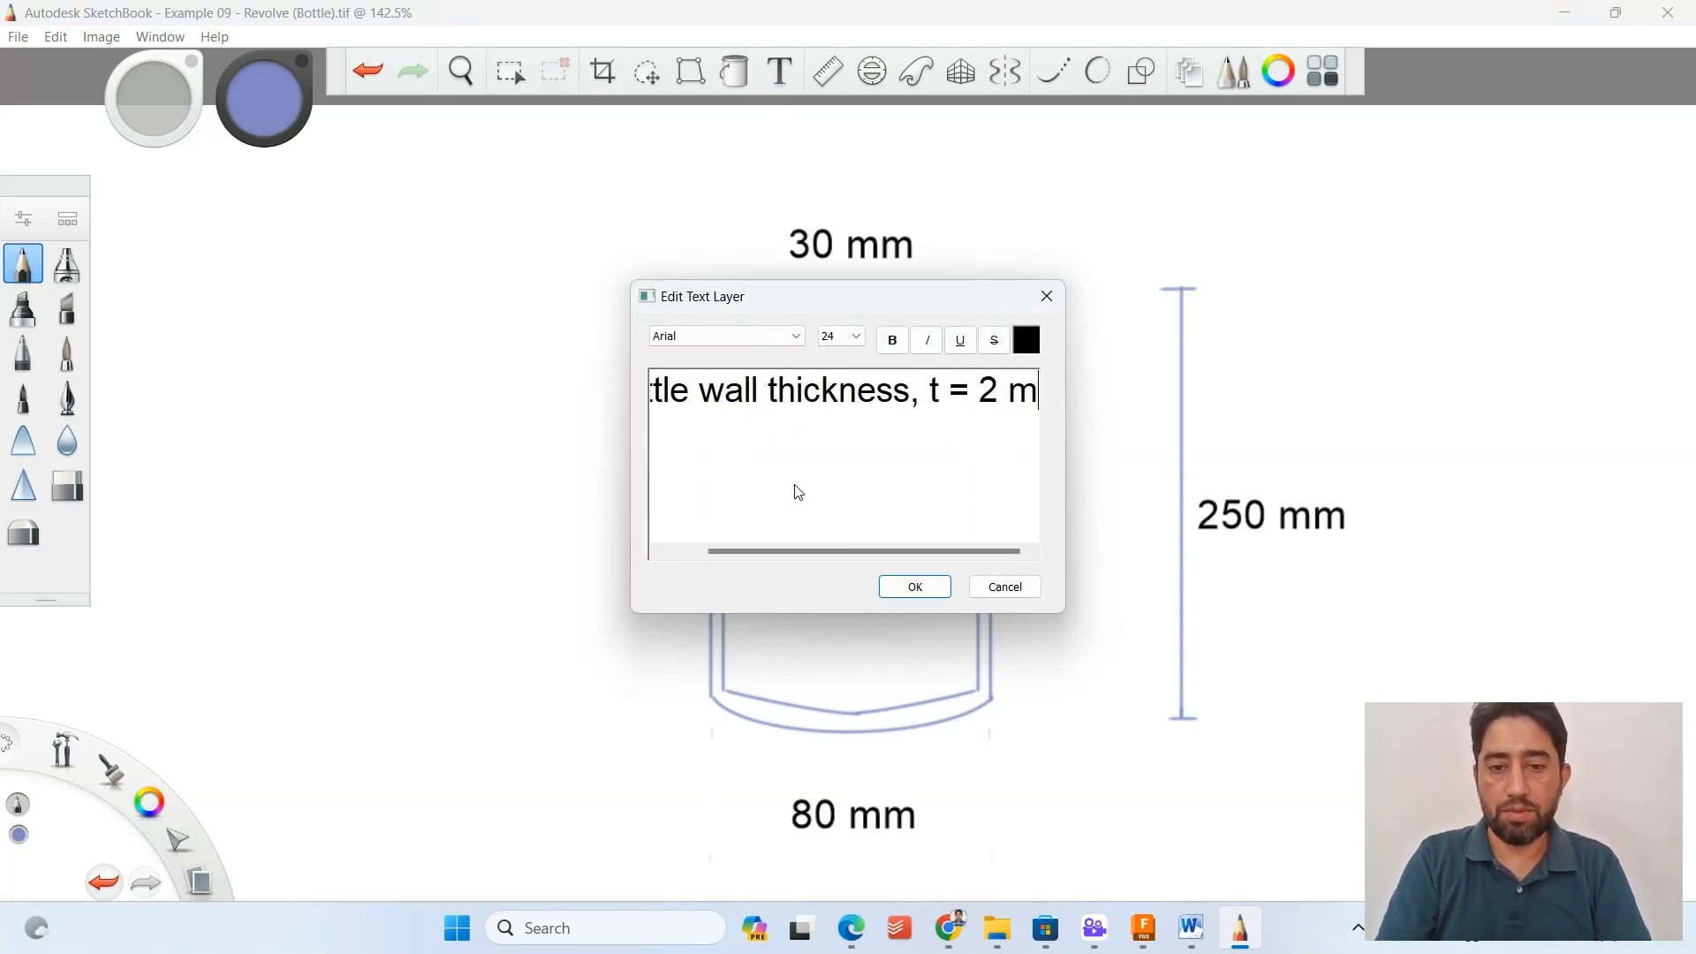
{"action": "left_click", "coordinate": [916, 587]}
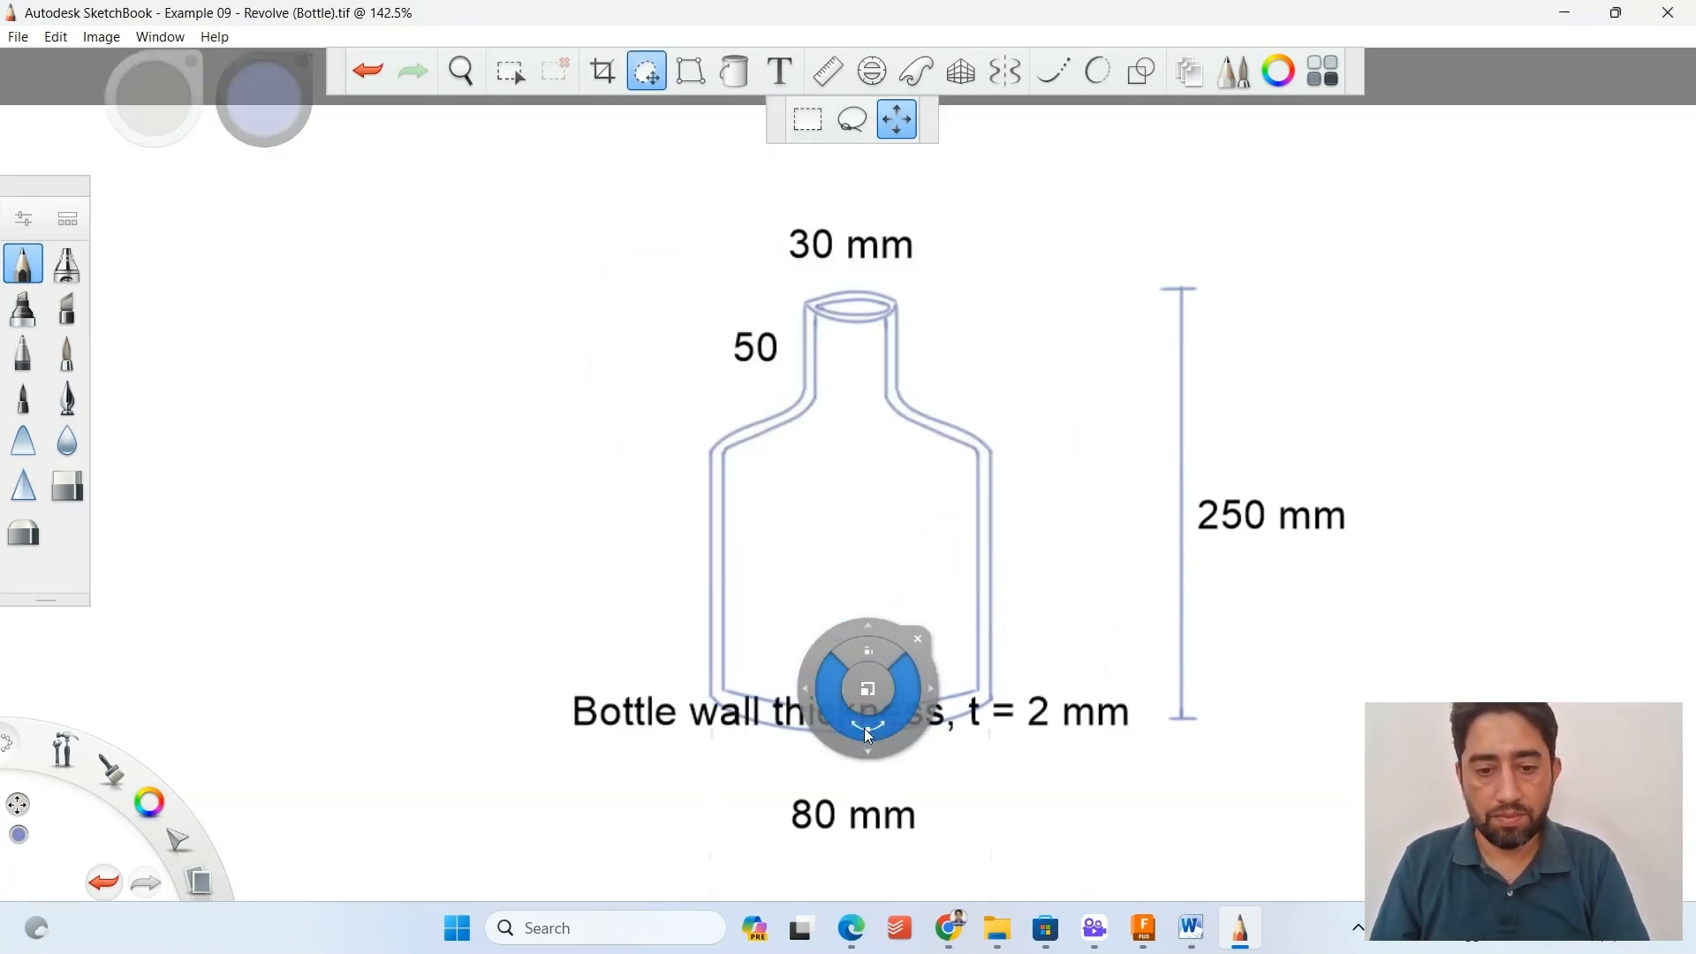
{"action": "left_click_drag", "start_coordinate": [864, 728], "coordinate": [857, 907]}
{"action": "key", "text": "Escape"}
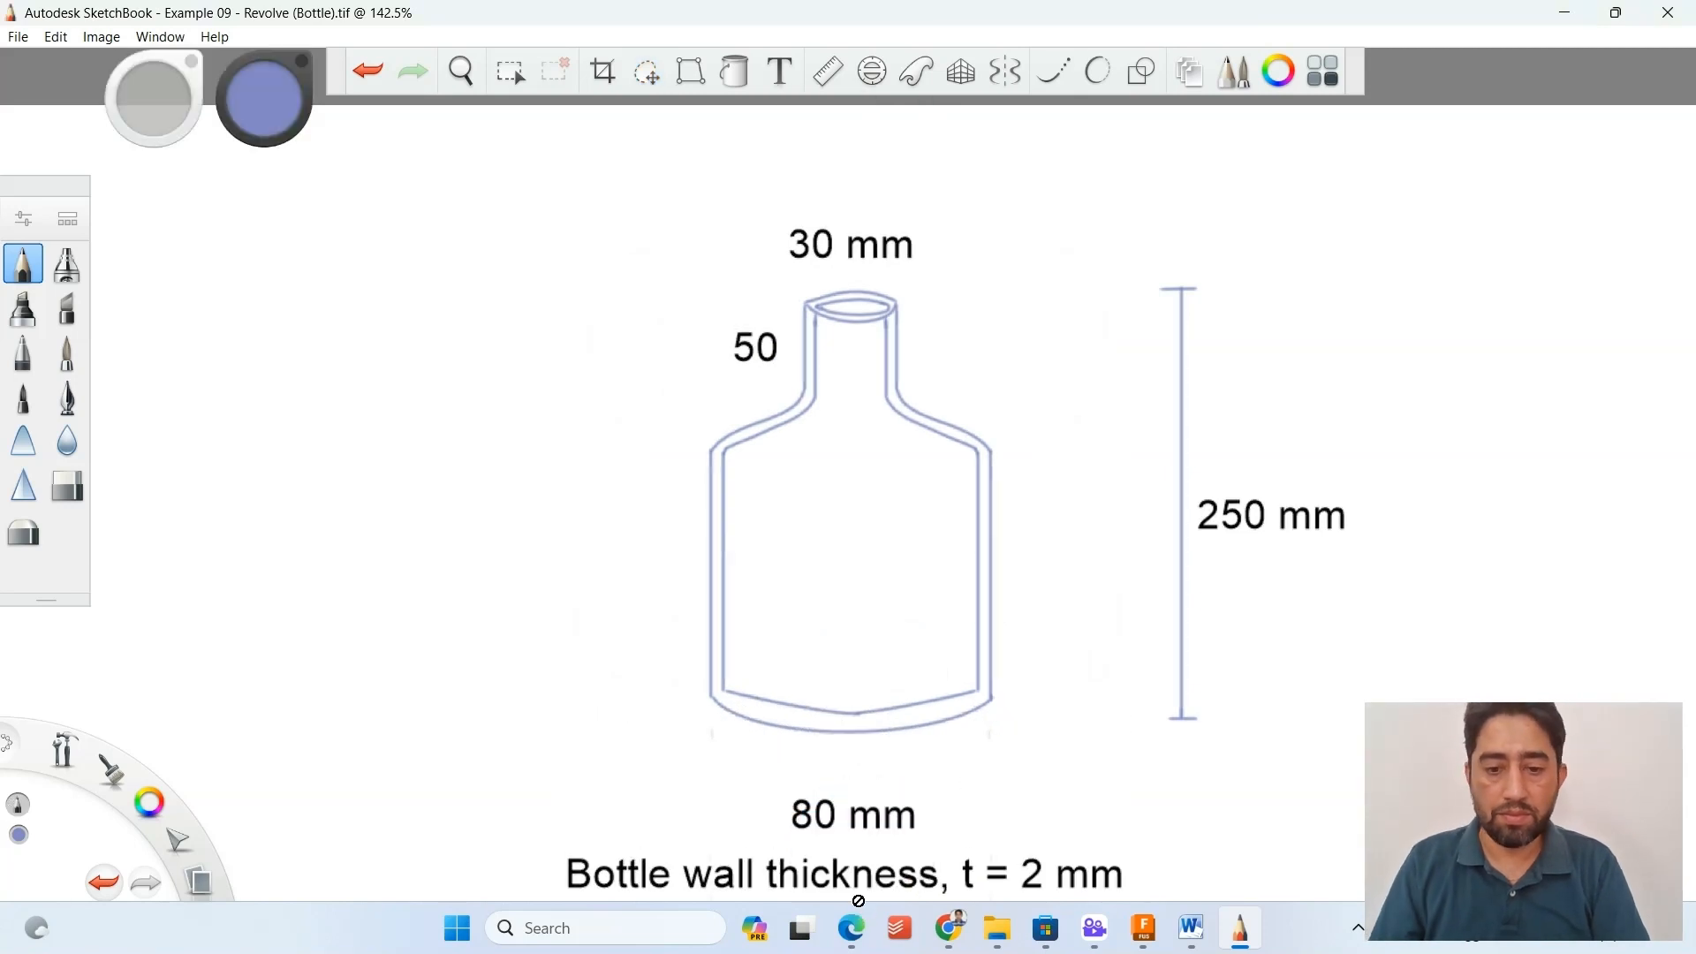
{"action": "scroll", "coordinate": [625, 378], "scroll_direction": "down", "scroll_amount": 2}
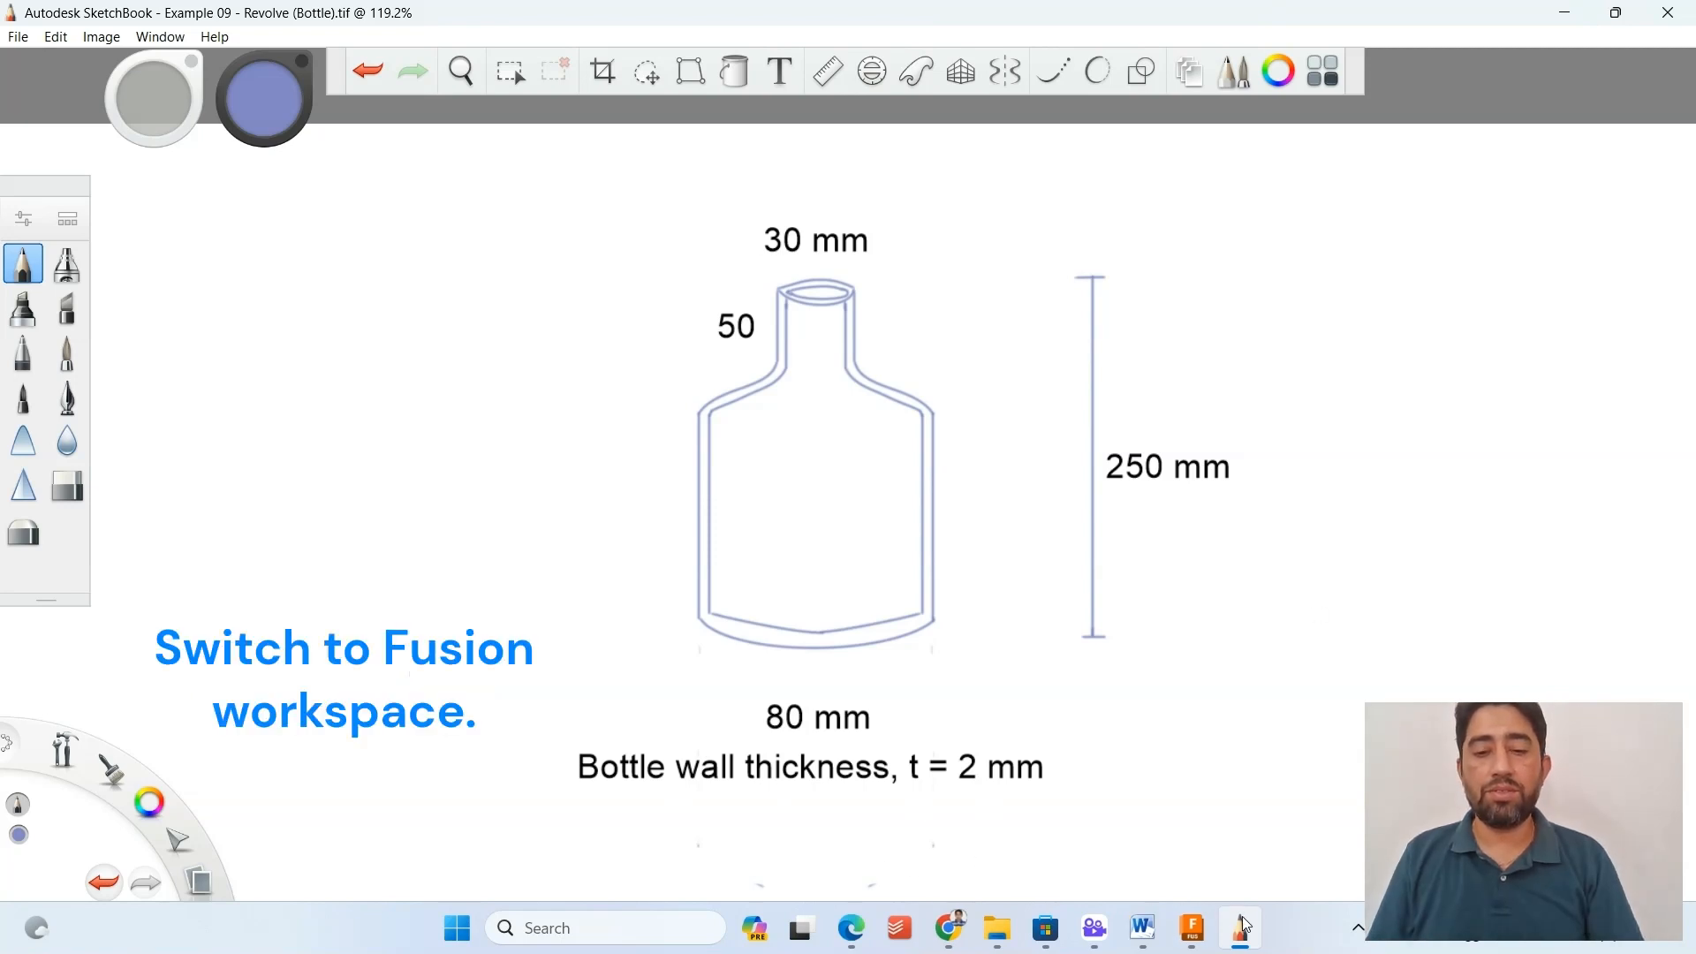
Switch to Autodesk Fusion and create a new sketch on the front (XZ) plane of the untitled design.
{"action": "left_click", "coordinate": [1190, 926]}
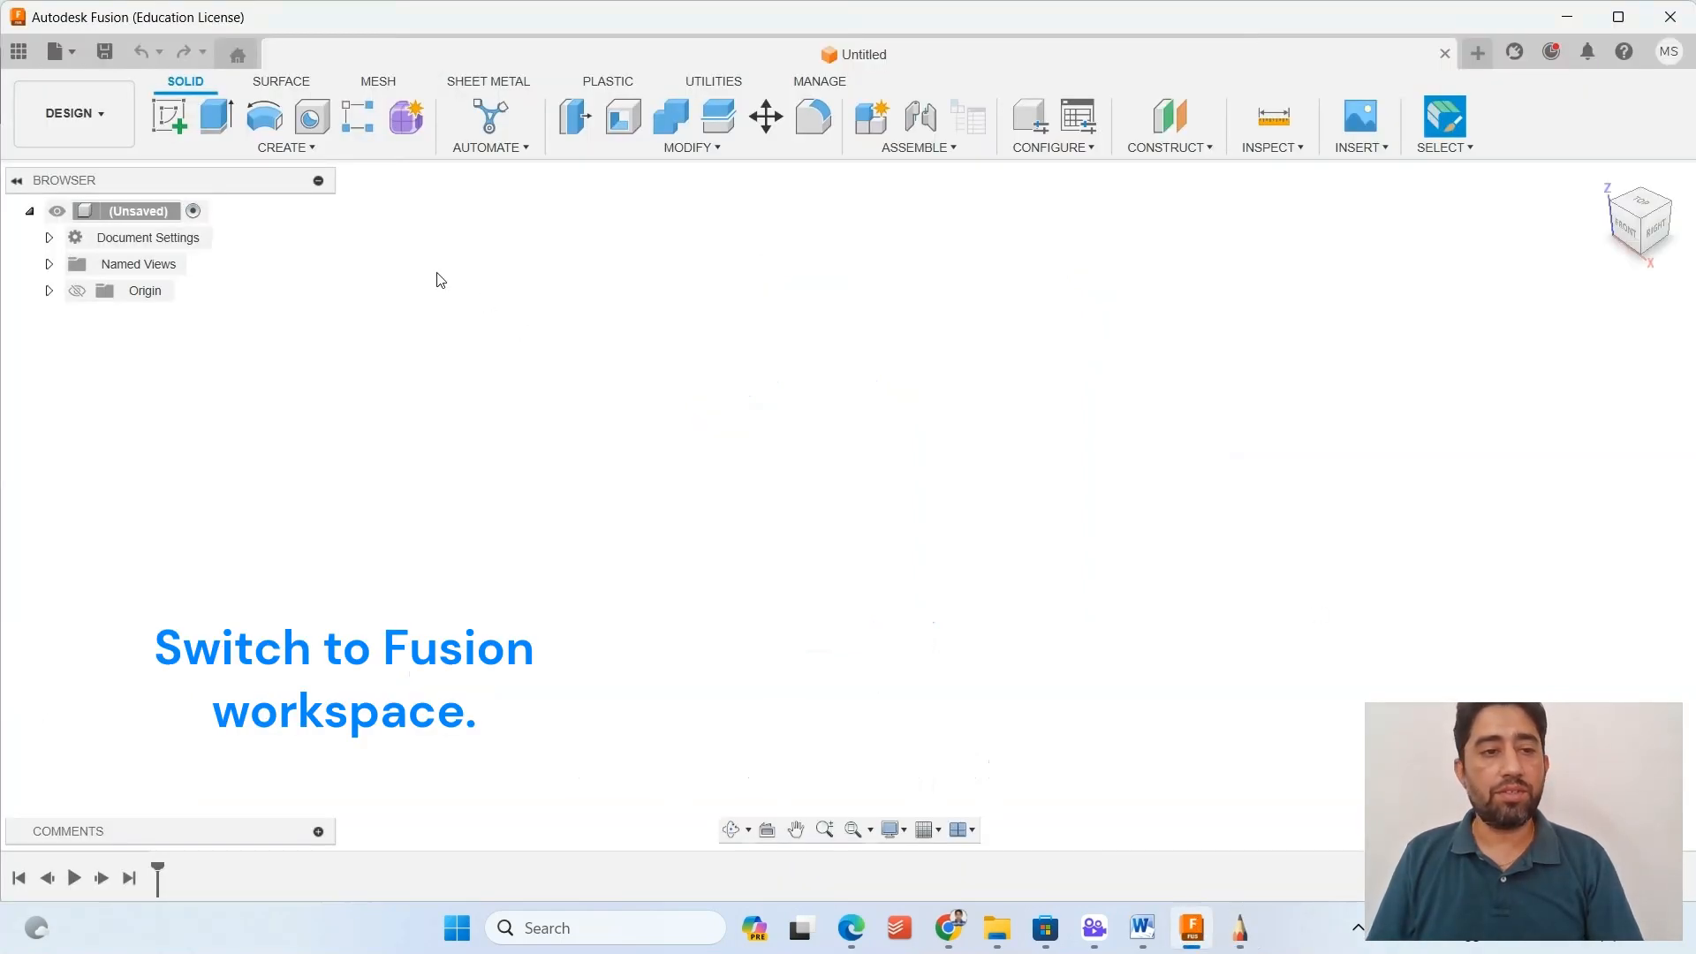
{"action": "left_click", "coordinate": [169, 115]}
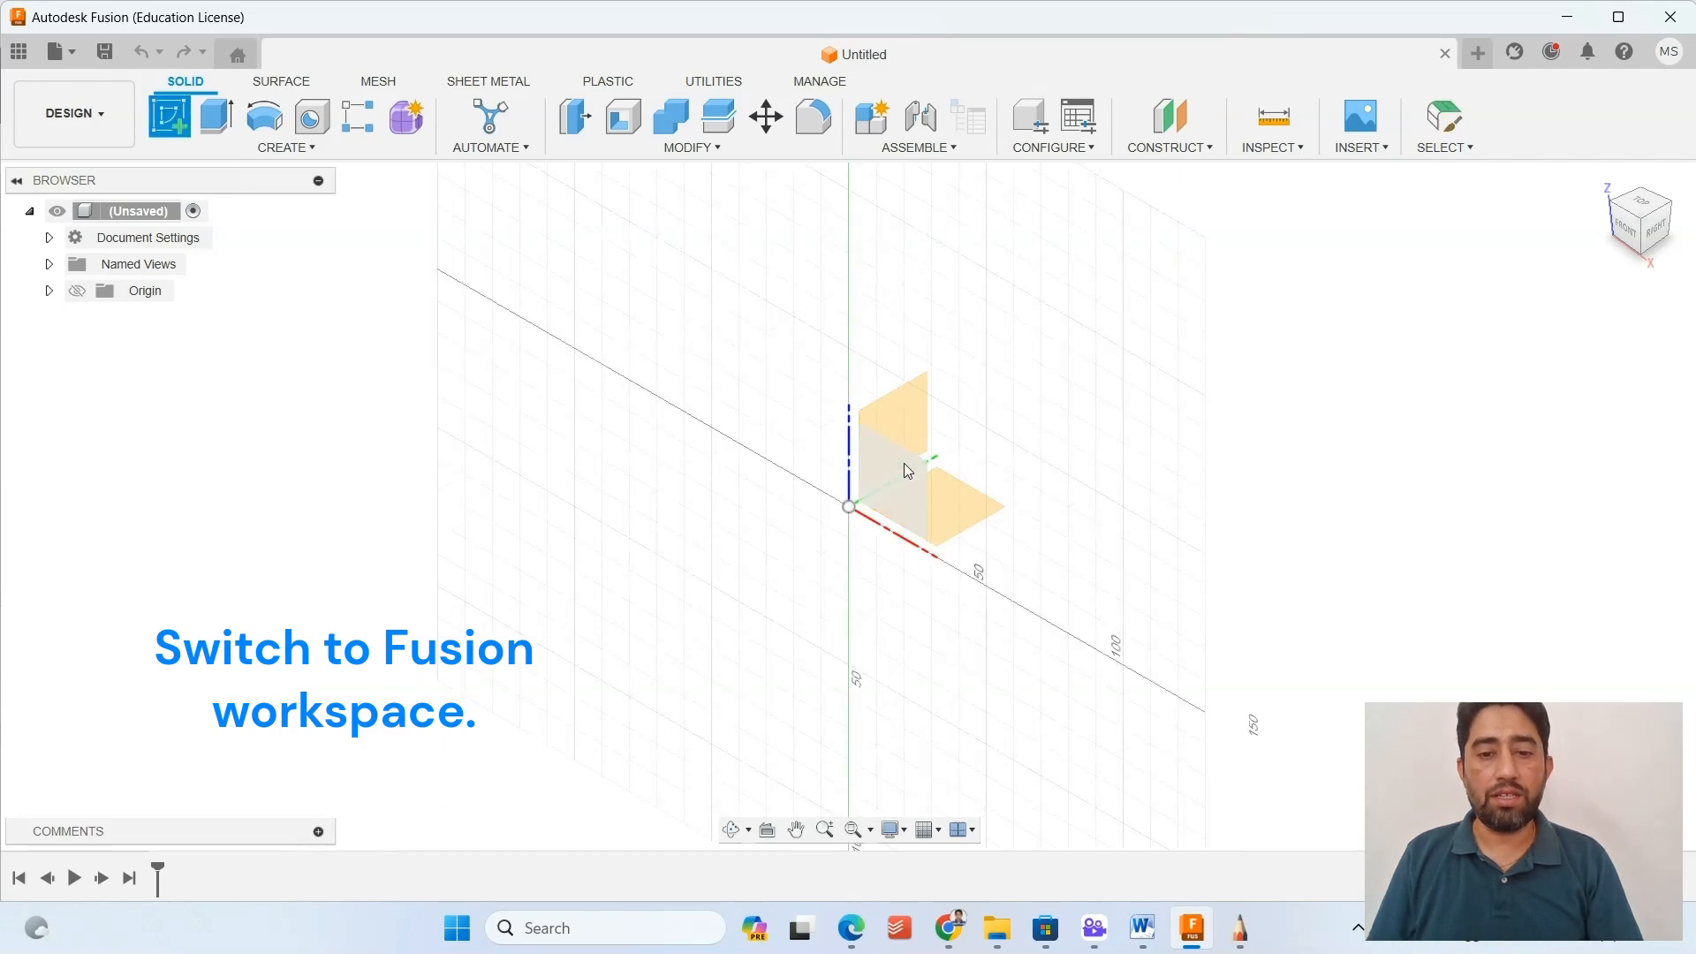
{"action": "left_click", "coordinate": [907, 471]}
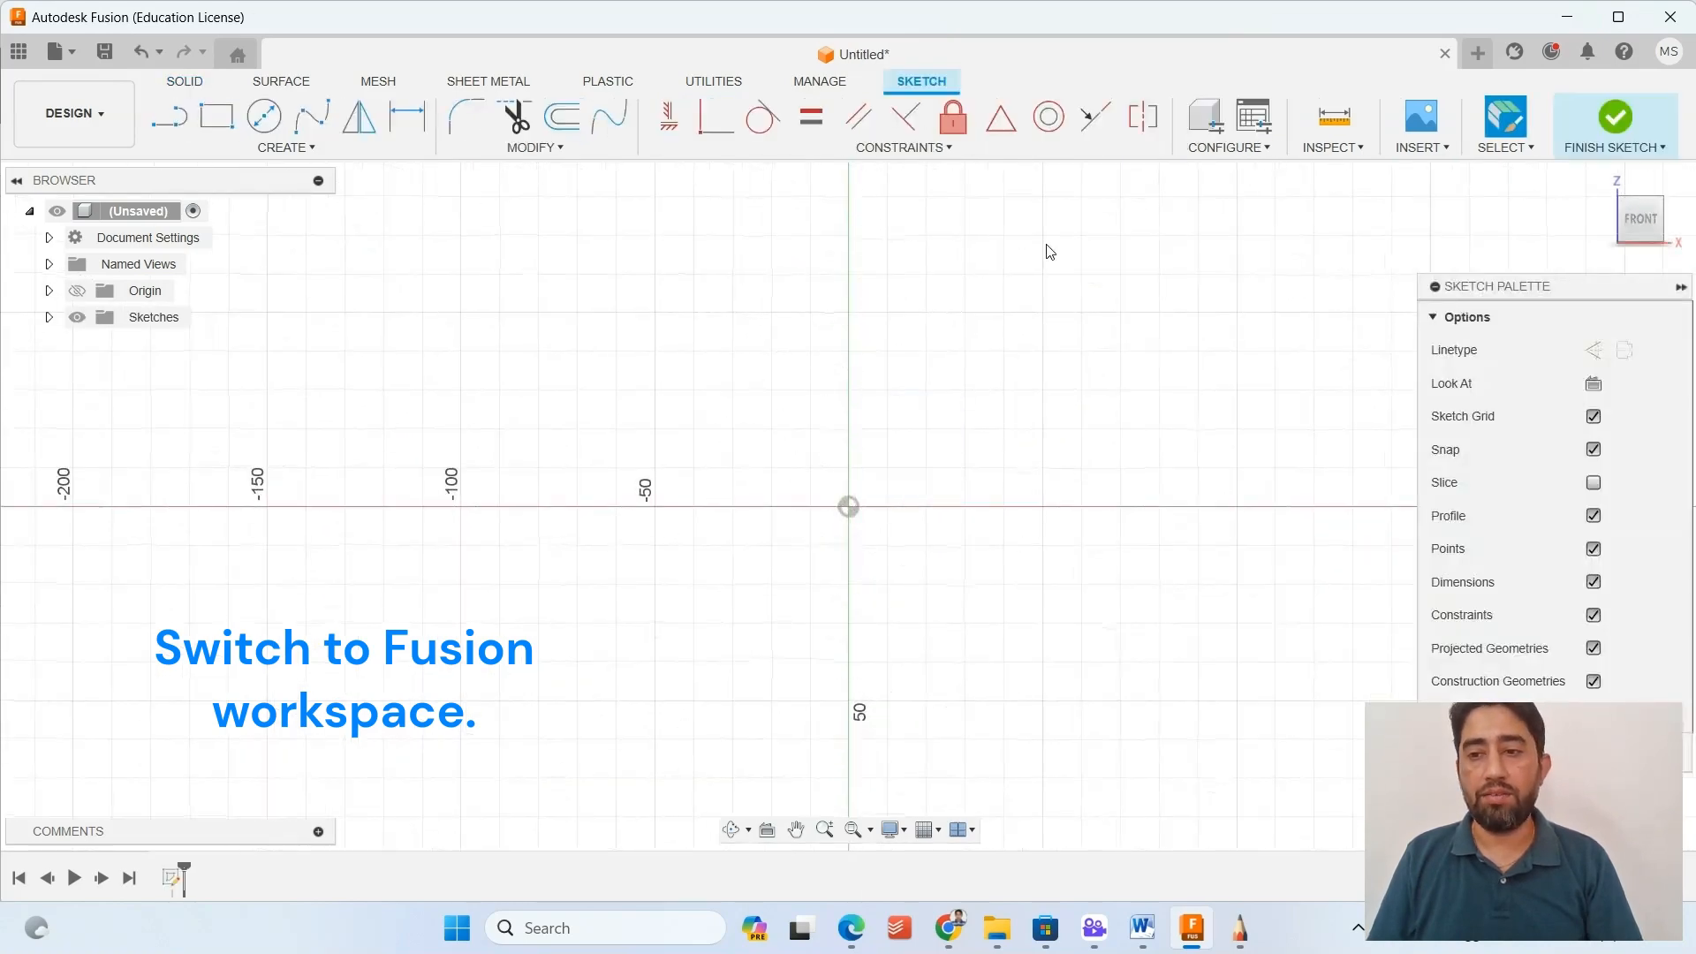
Draw a vertical line about 150 mm tall, starting on the horizontal axis about 60 mm to the right of the origin.
{"action": "middle_click_drag", "start_coordinate": [1068, 291], "coordinate": [818, 447]}
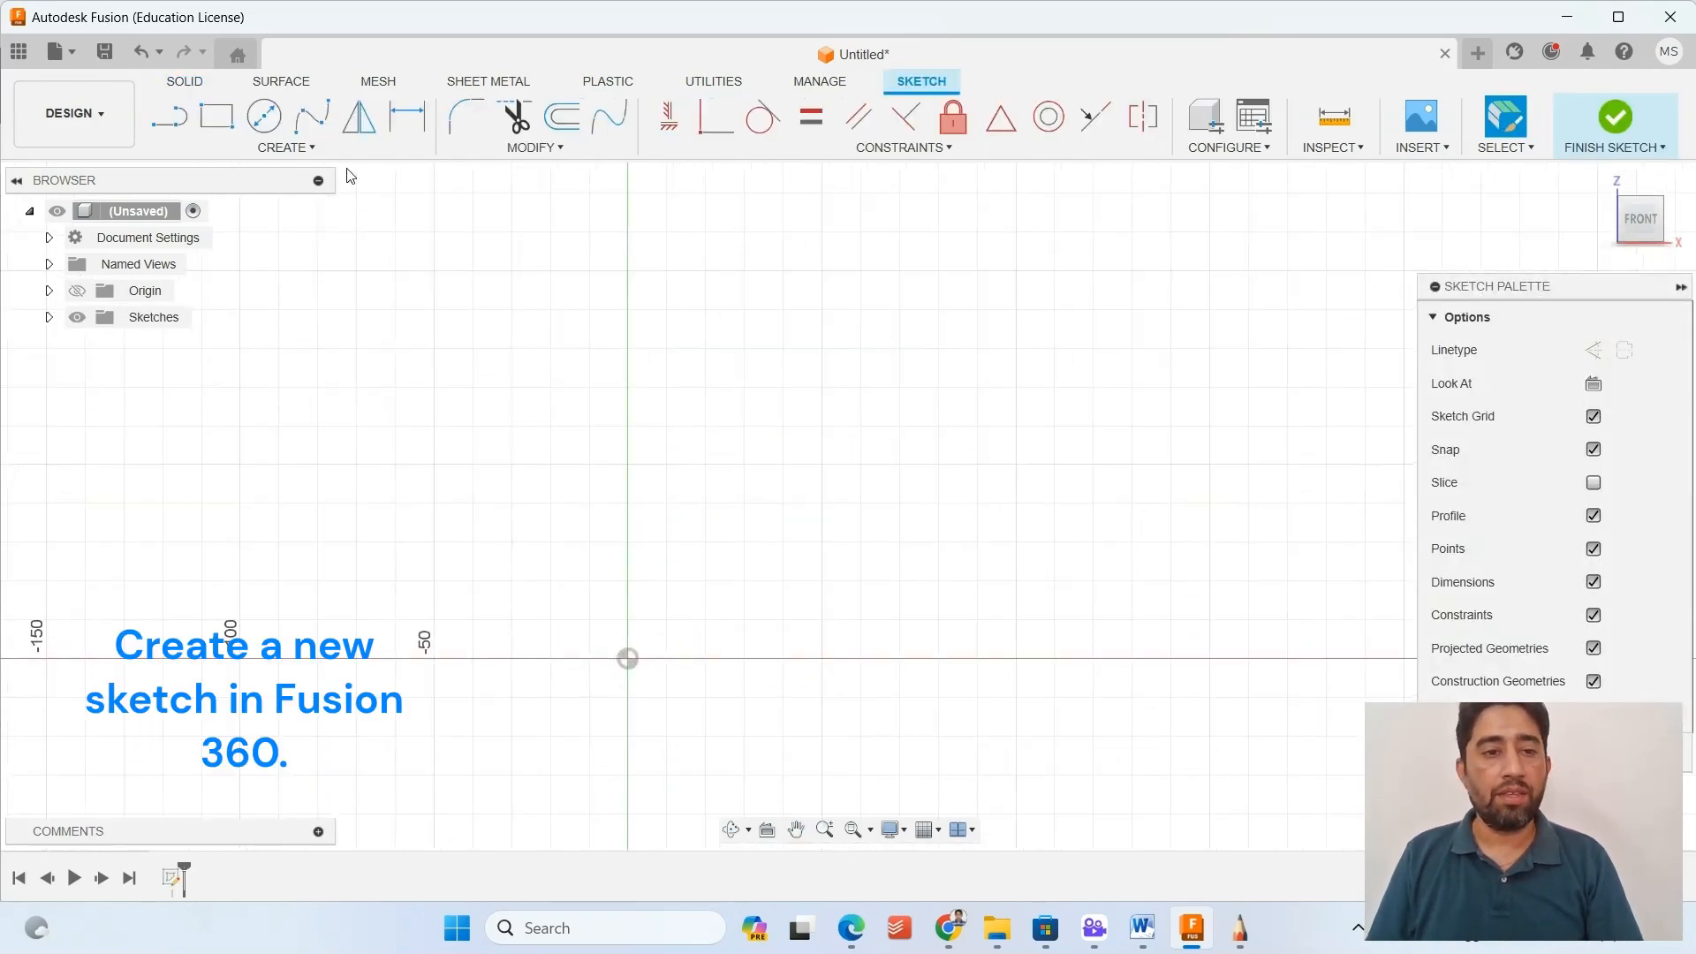
{"action": "left_click", "coordinate": [169, 115]}
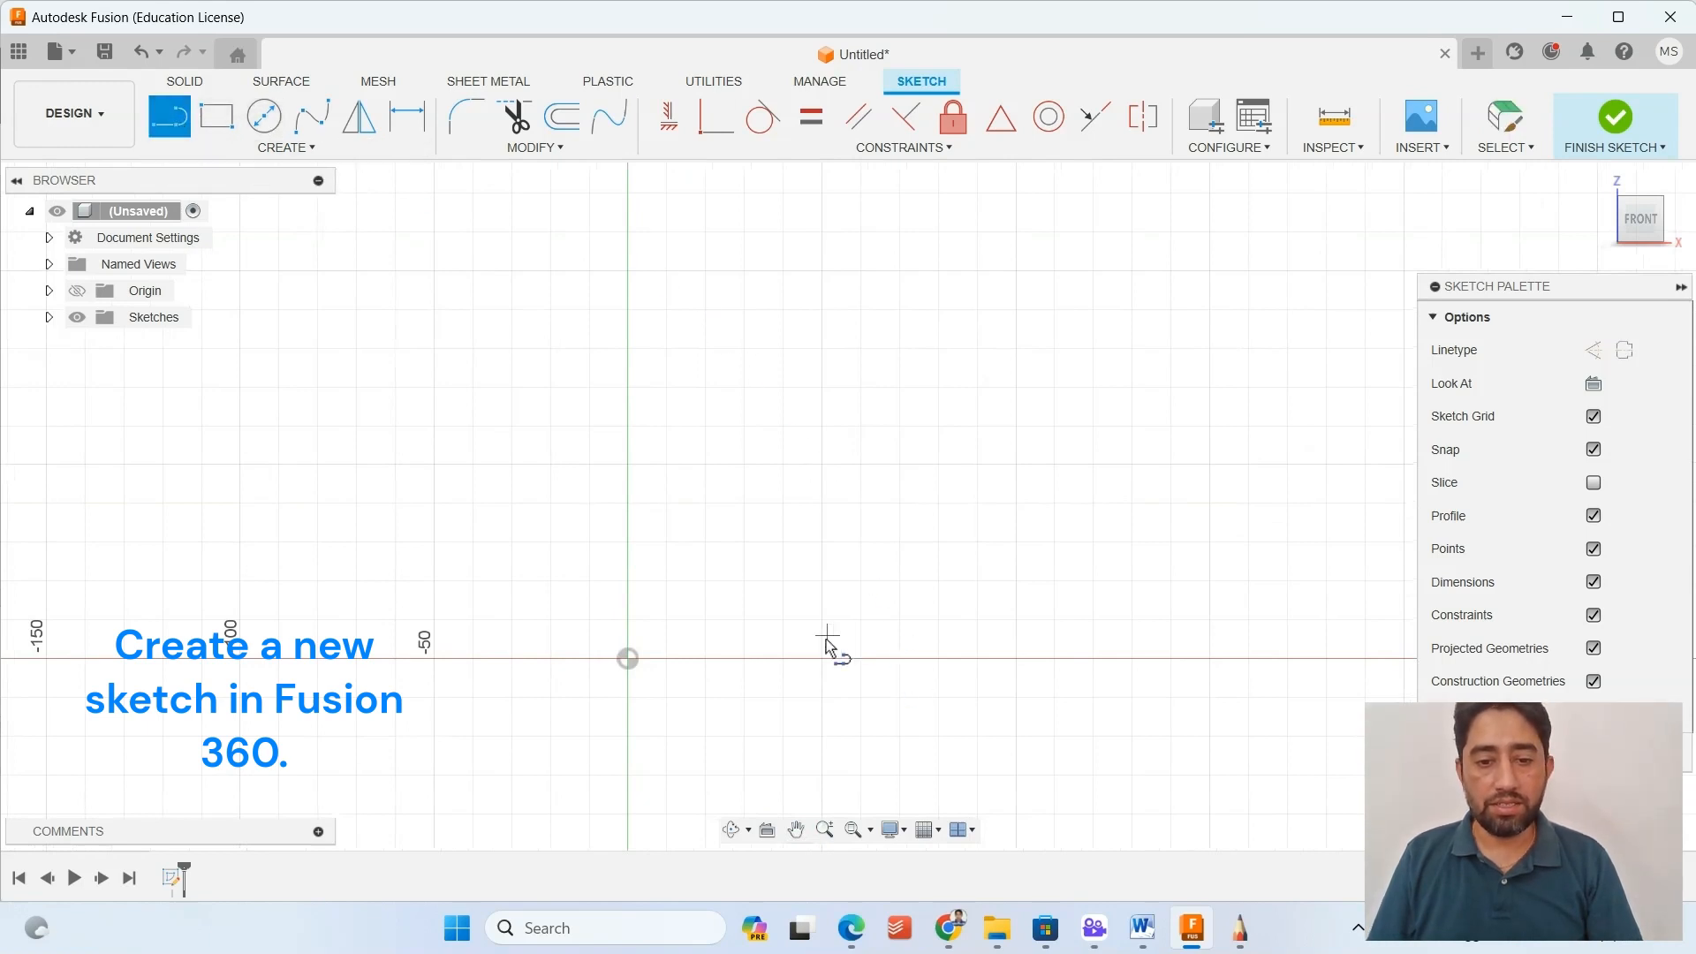
{"action": "left_click", "coordinate": [861, 658]}
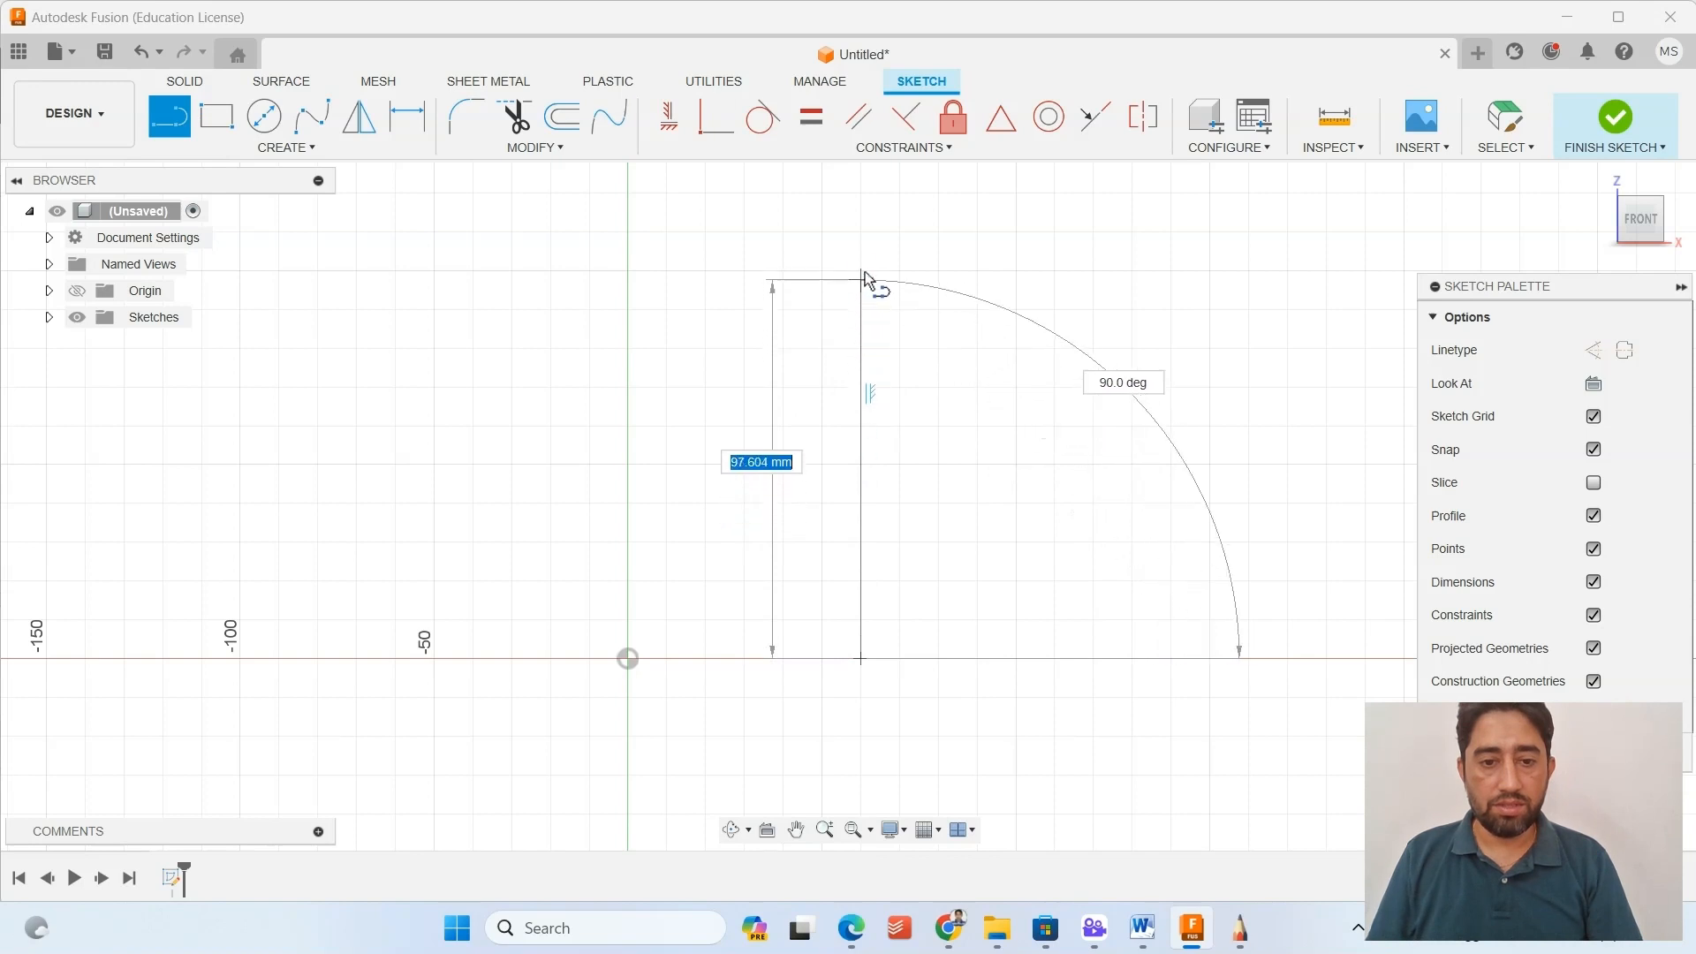
{"action": "scroll", "coordinate": [863, 292], "scroll_direction": "down", "scroll_amount": 1}
{"action": "scroll", "coordinate": [870, 322], "scroll_direction": "down", "scroll_amount": 1}
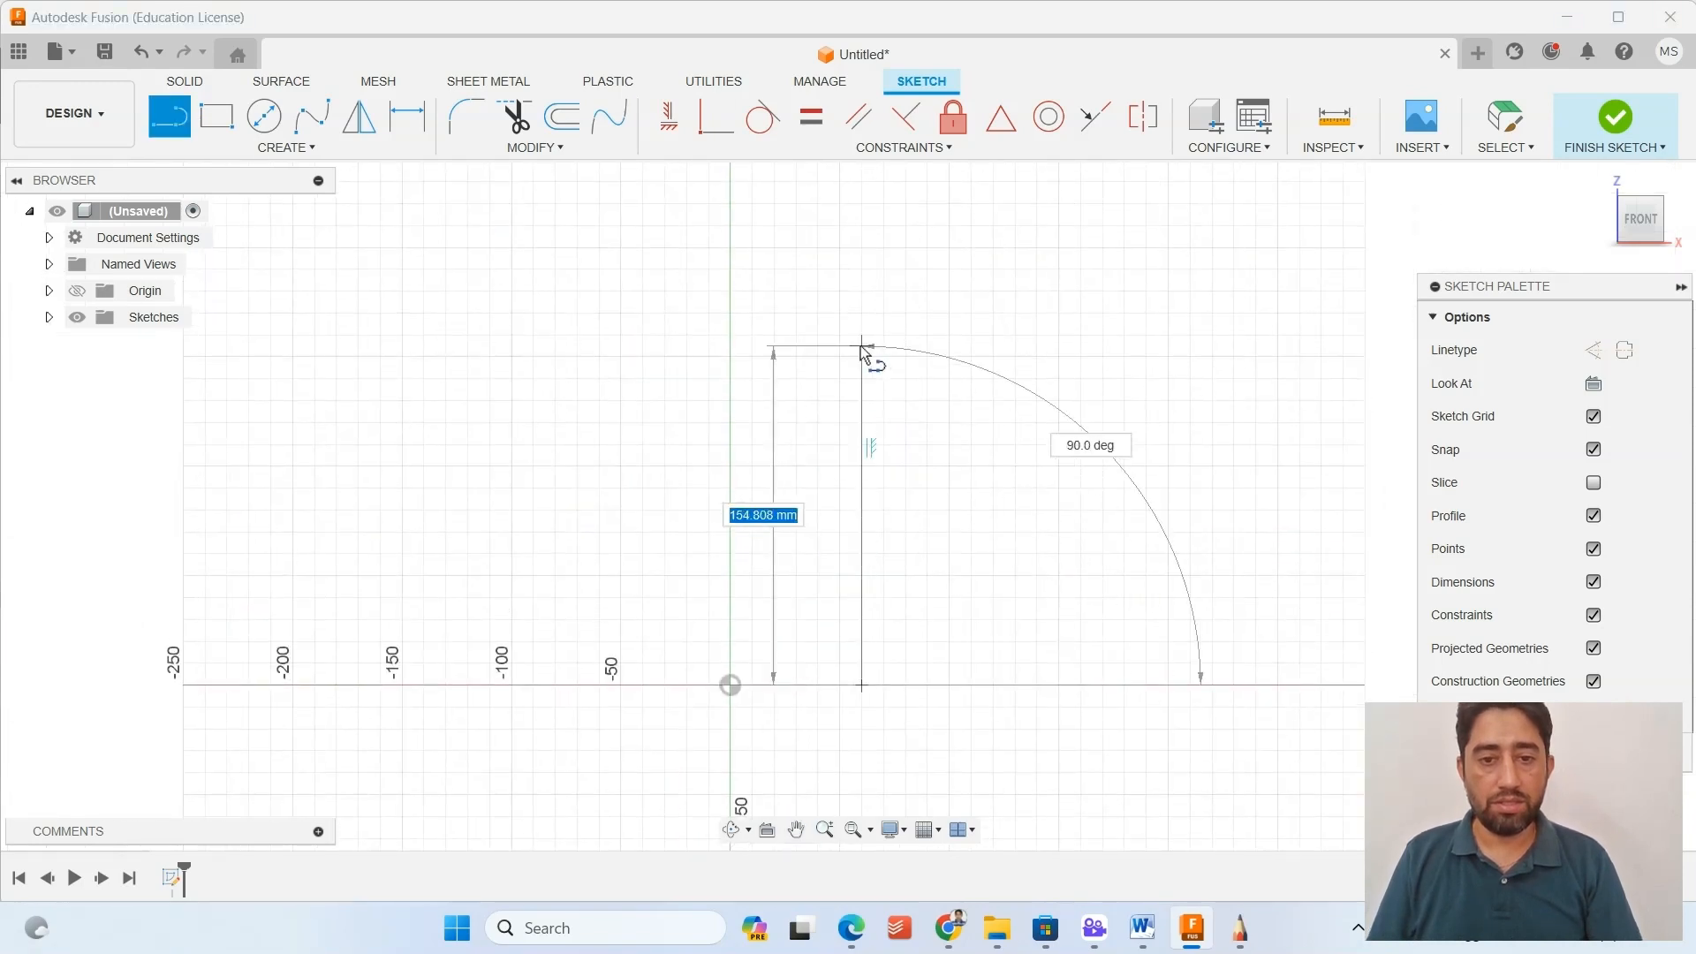
{"action": "left_click", "coordinate": [862, 352]}
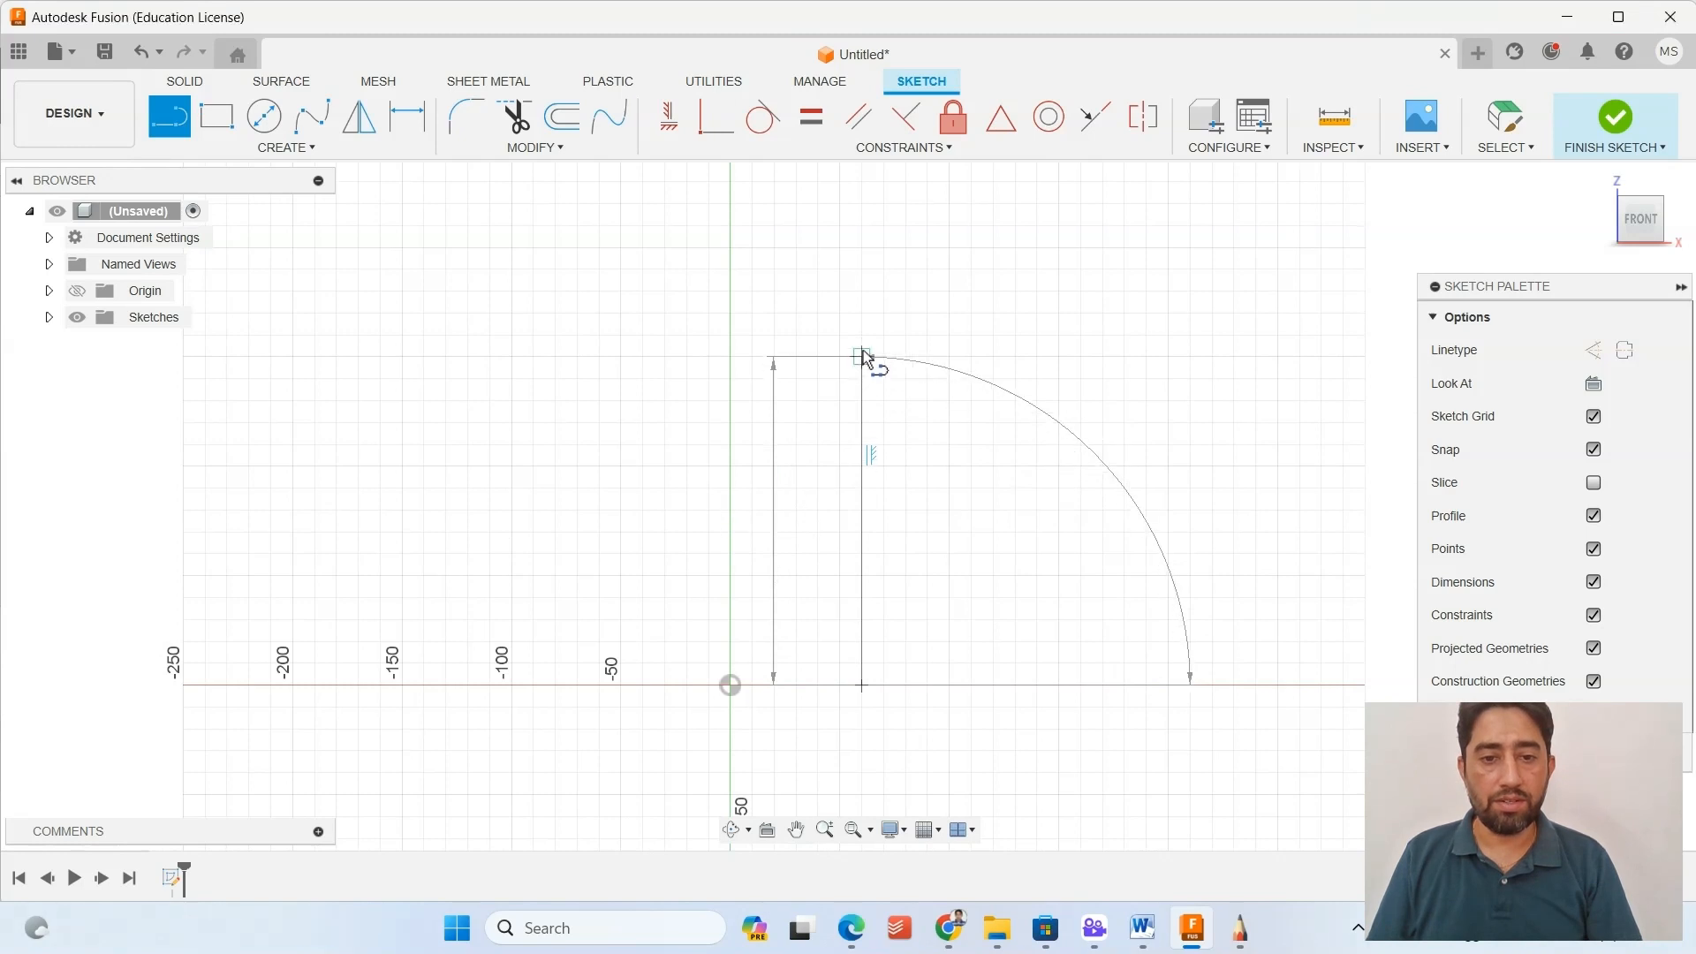
Draw a vertical neck line about 30 mm tall, above the first line and about 30 mm from the vertical axis.
{"action": "left_click", "coordinate": [806, 357]}
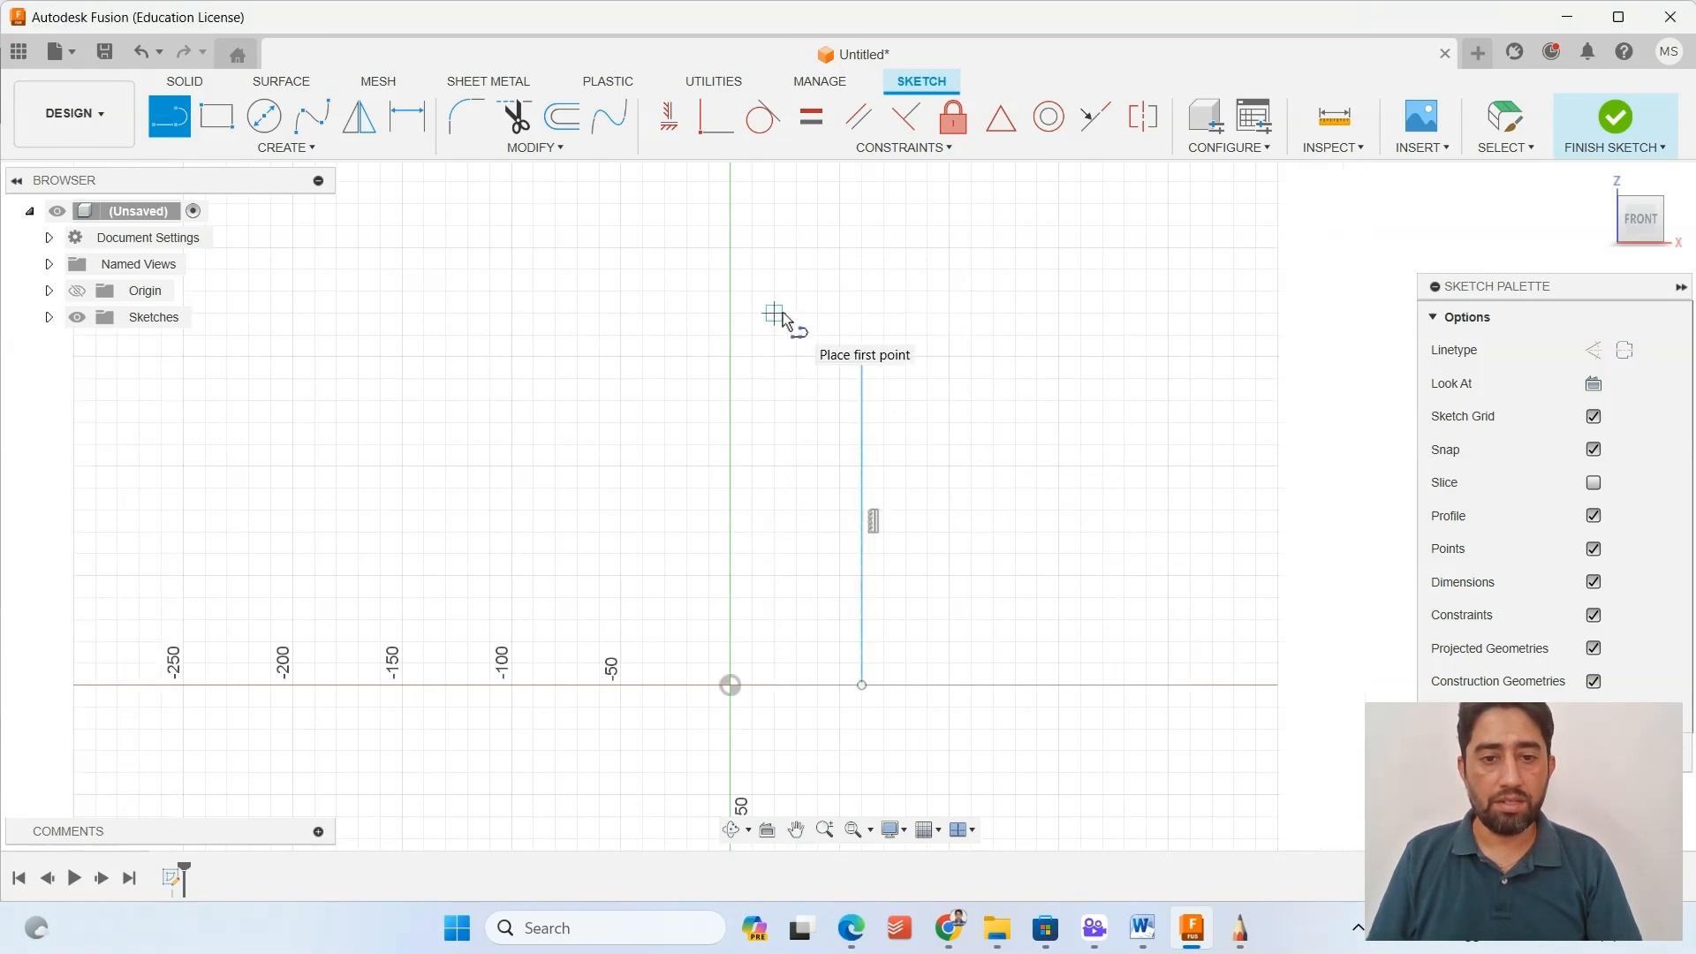
{"action": "left_click_drag", "start_coordinate": [797, 314], "coordinate": [796, 247]}
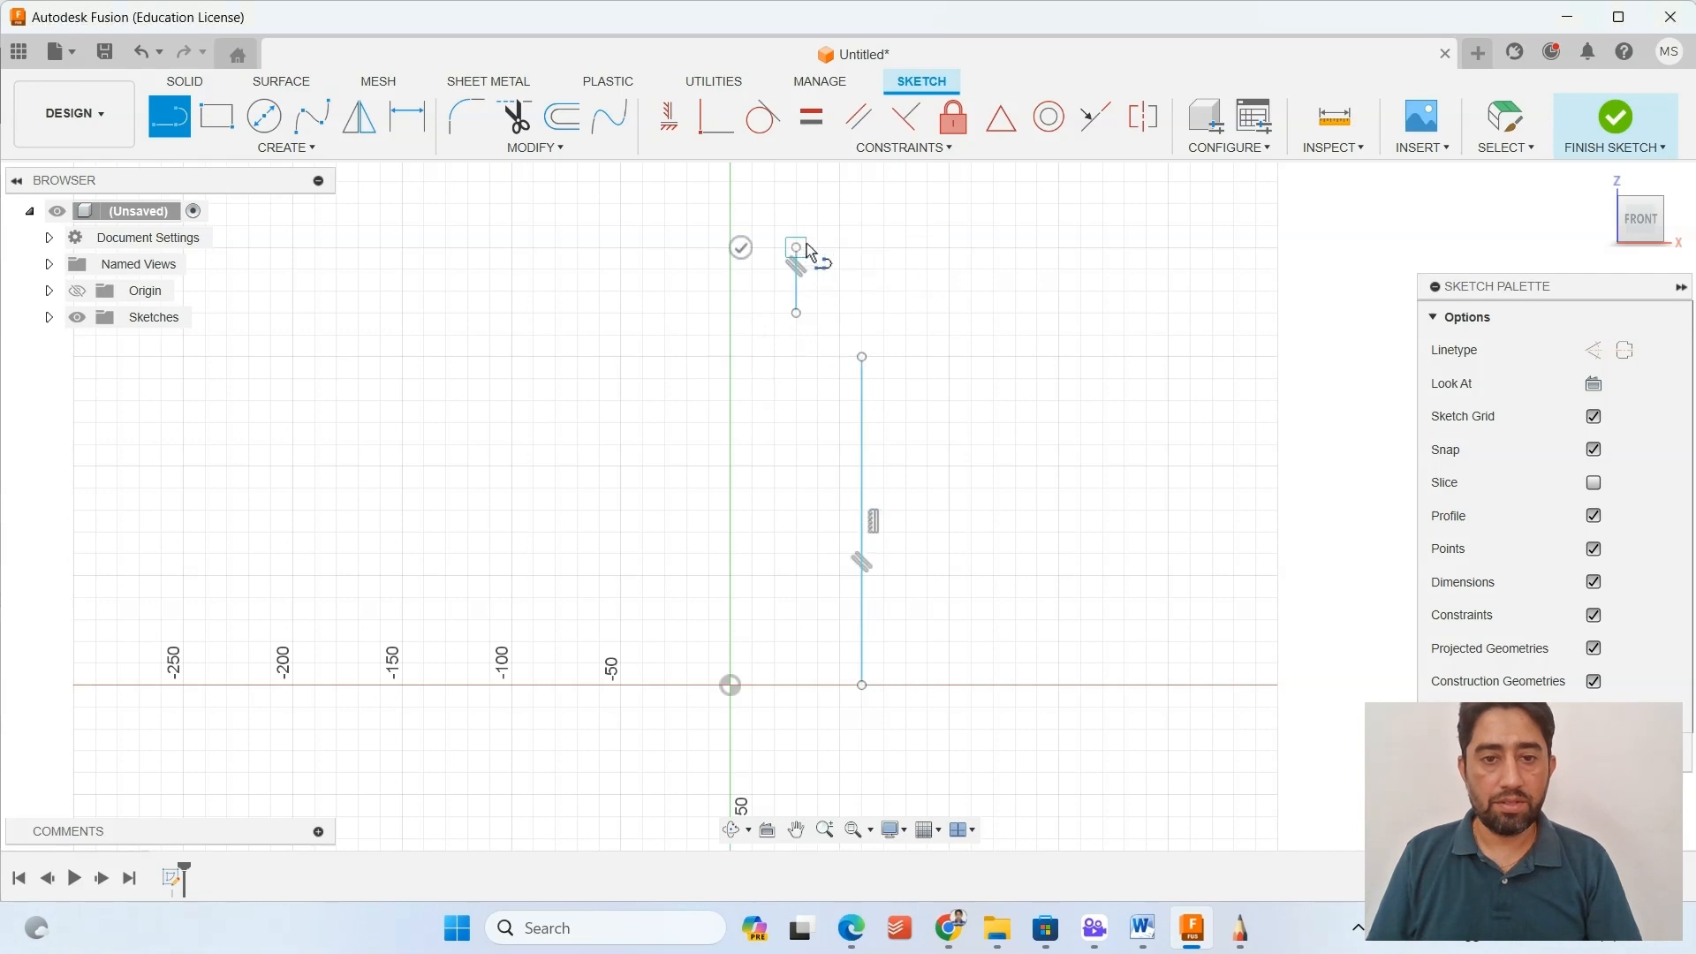
{"action": "scroll", "coordinate": [929, 310], "scroll_direction": "up", "scroll_amount": 2}
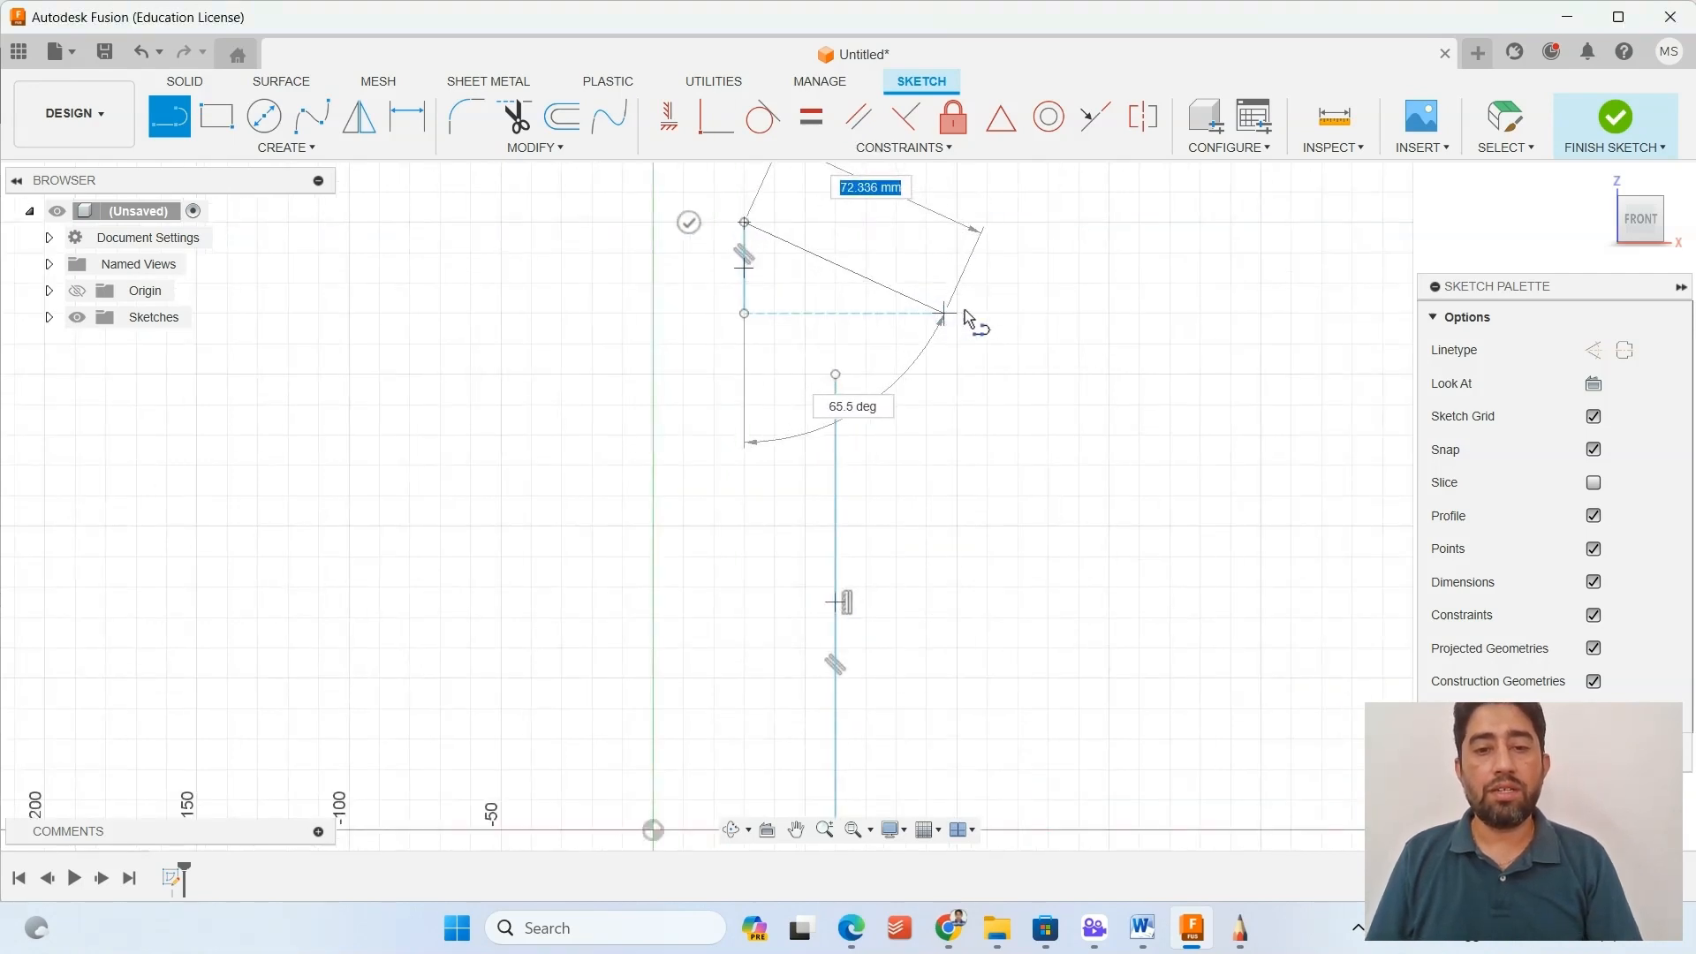
{"action": "right_click", "coordinate": [934, 310]}
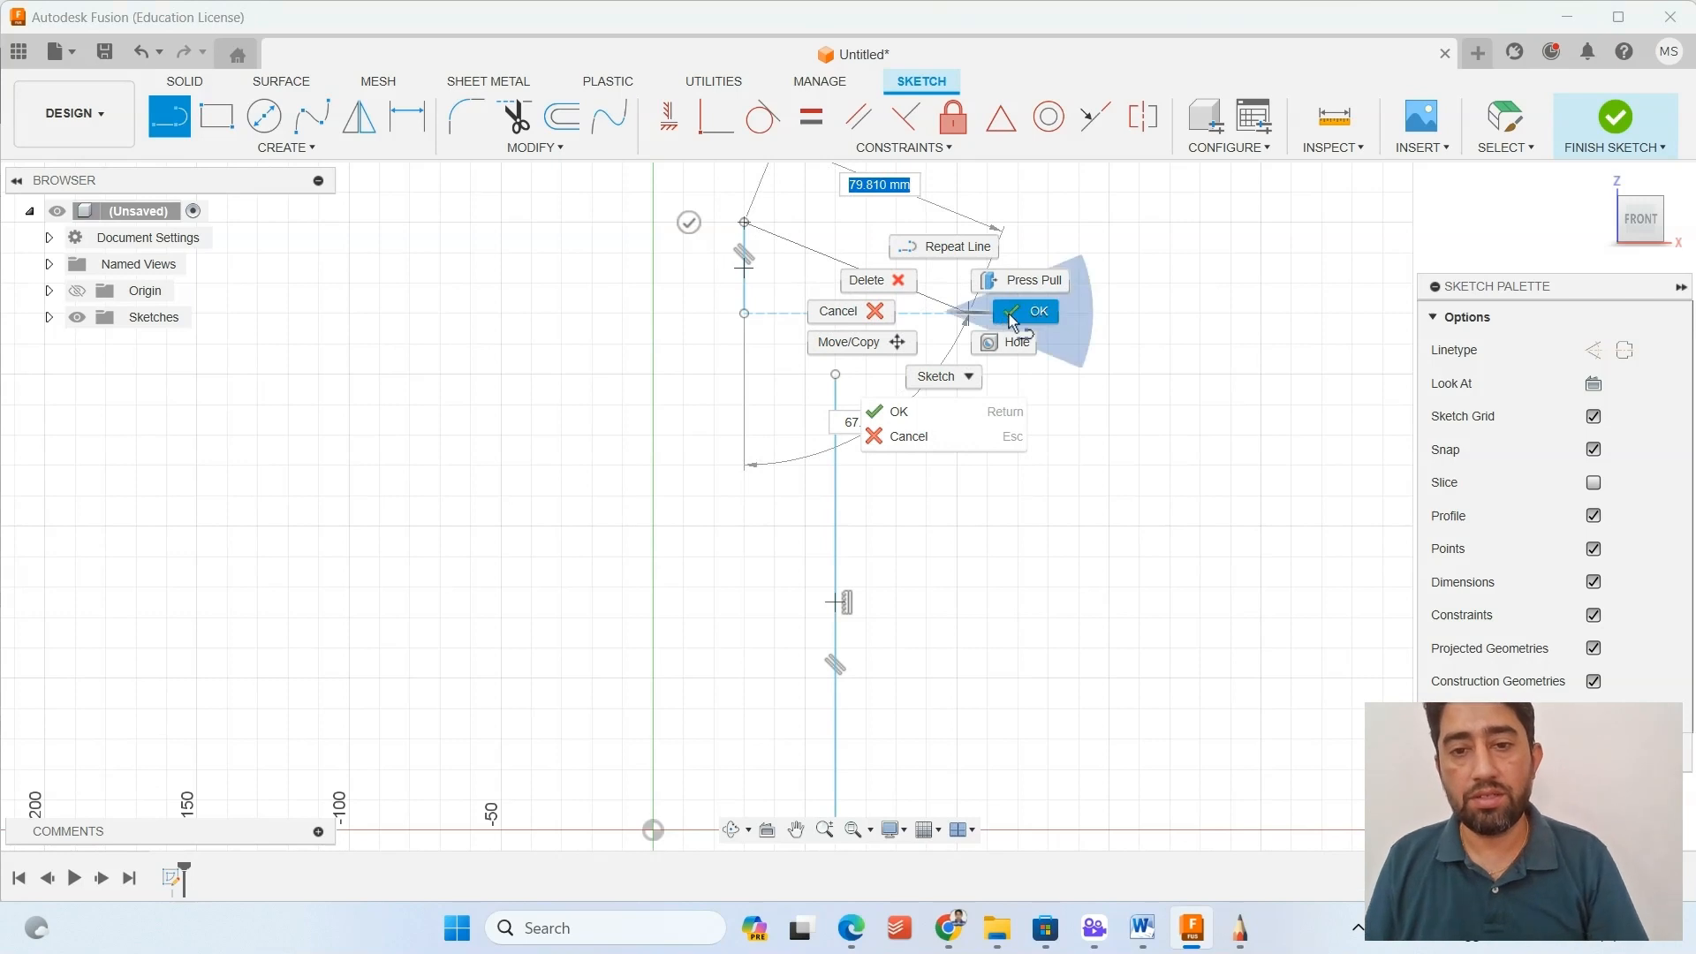
{"action": "left_click", "coordinate": [1007, 306]}
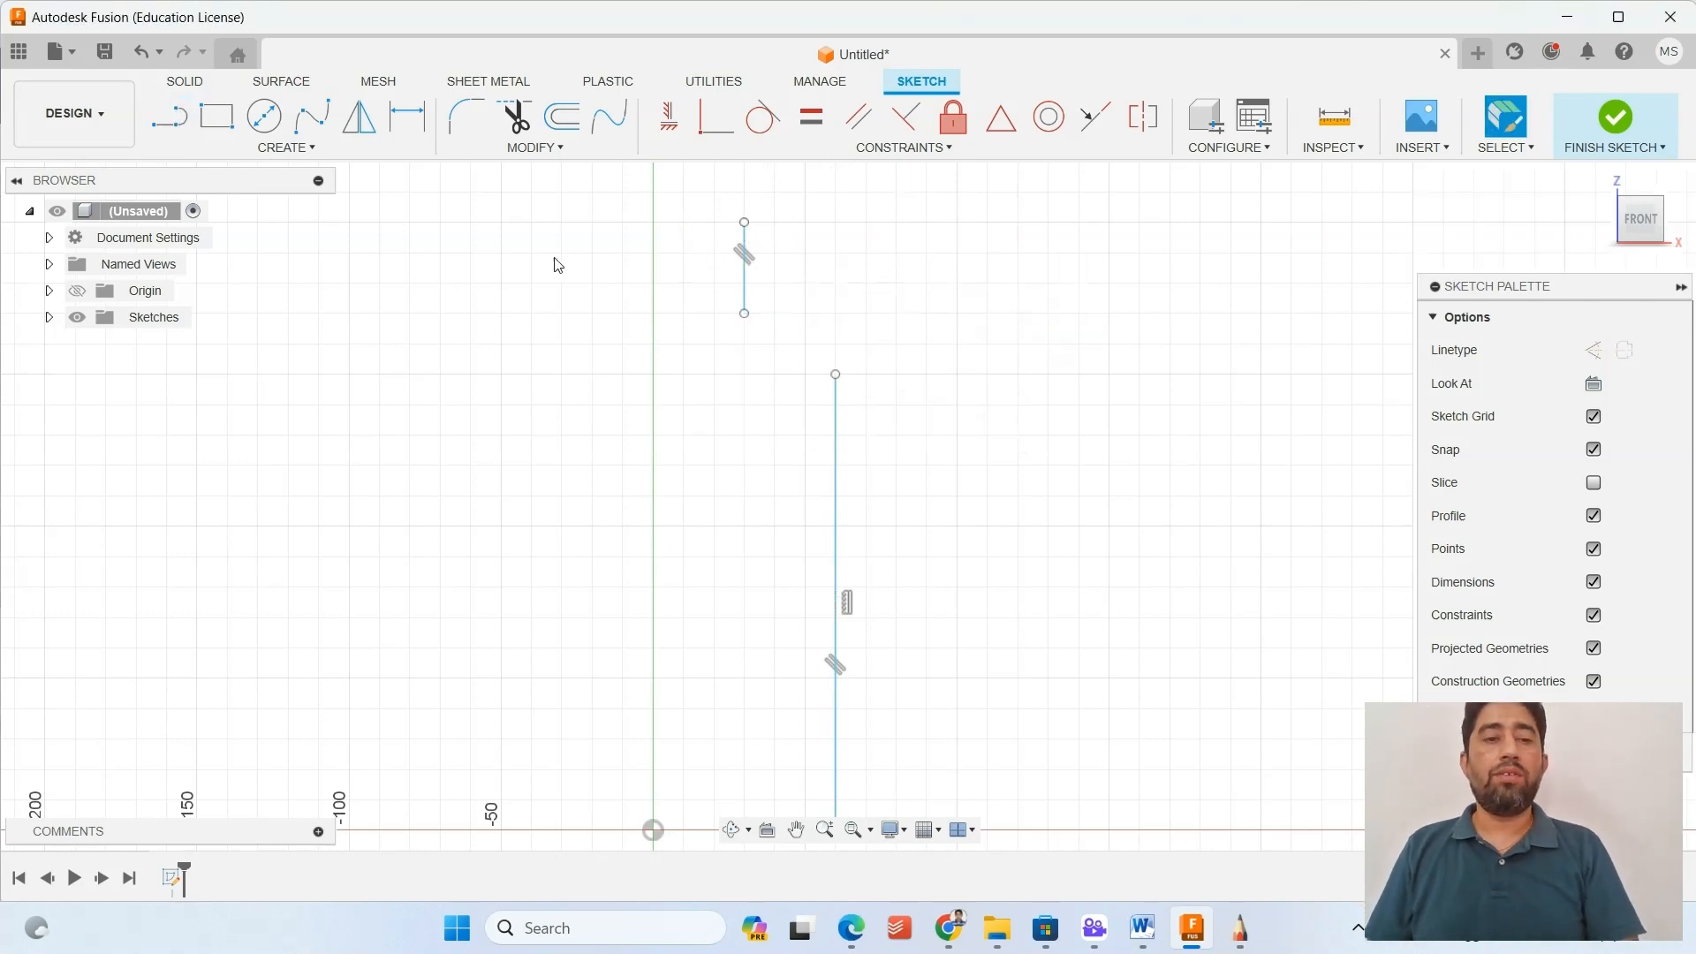
After checking the bottle drawing in SketchBook, draw a center-point arc in Fusion curving about 90 degrees outward from the neck line's lower end.
{"action": "left_click", "coordinate": [1240, 928]}
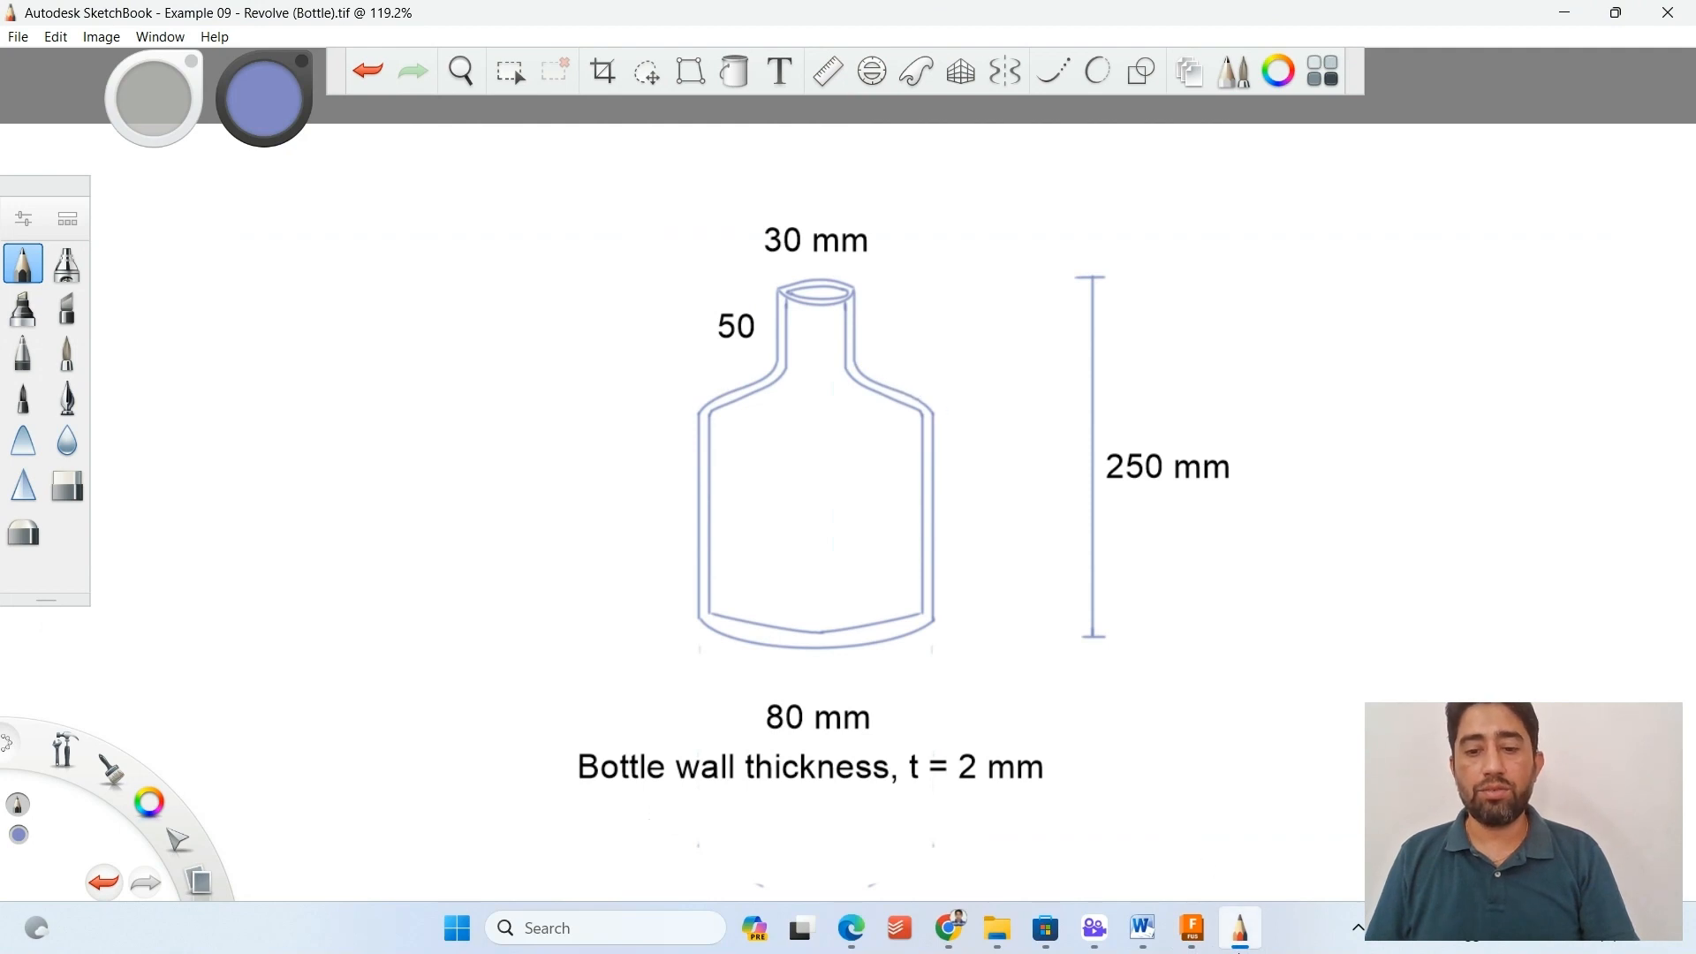
{"action": "left_click", "coordinate": [1245, 942]}
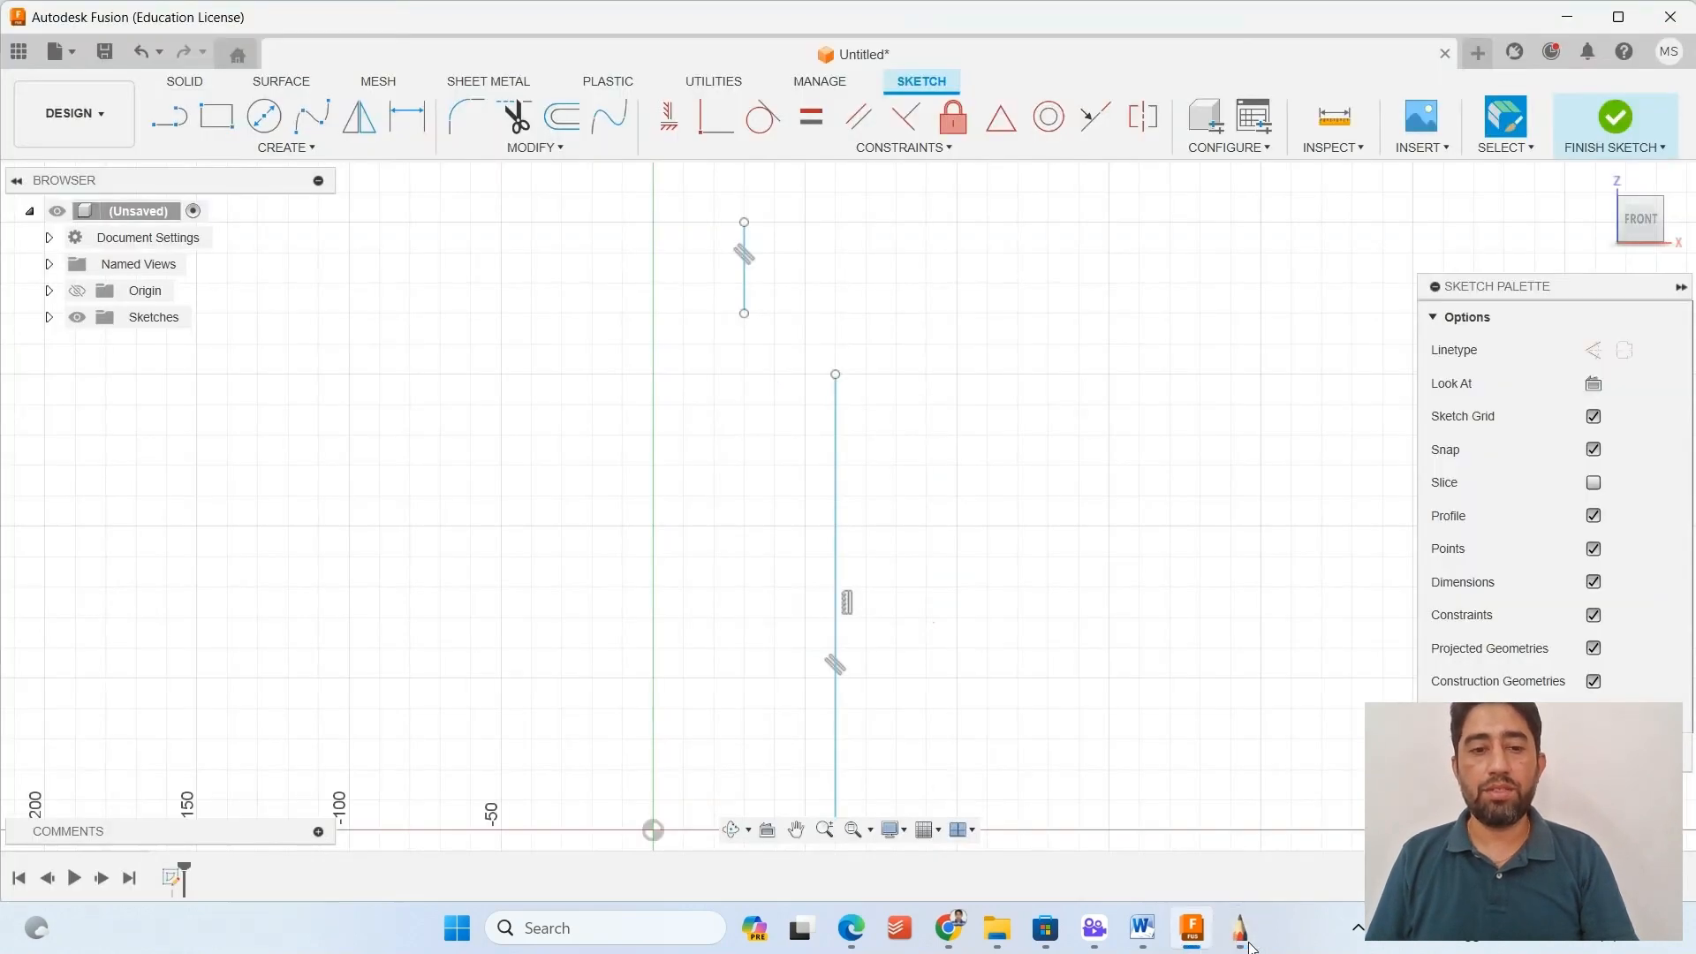
{"action": "left_click", "coordinate": [303, 149]}
{"action": "mouse_move", "coordinate": [251, 241]}
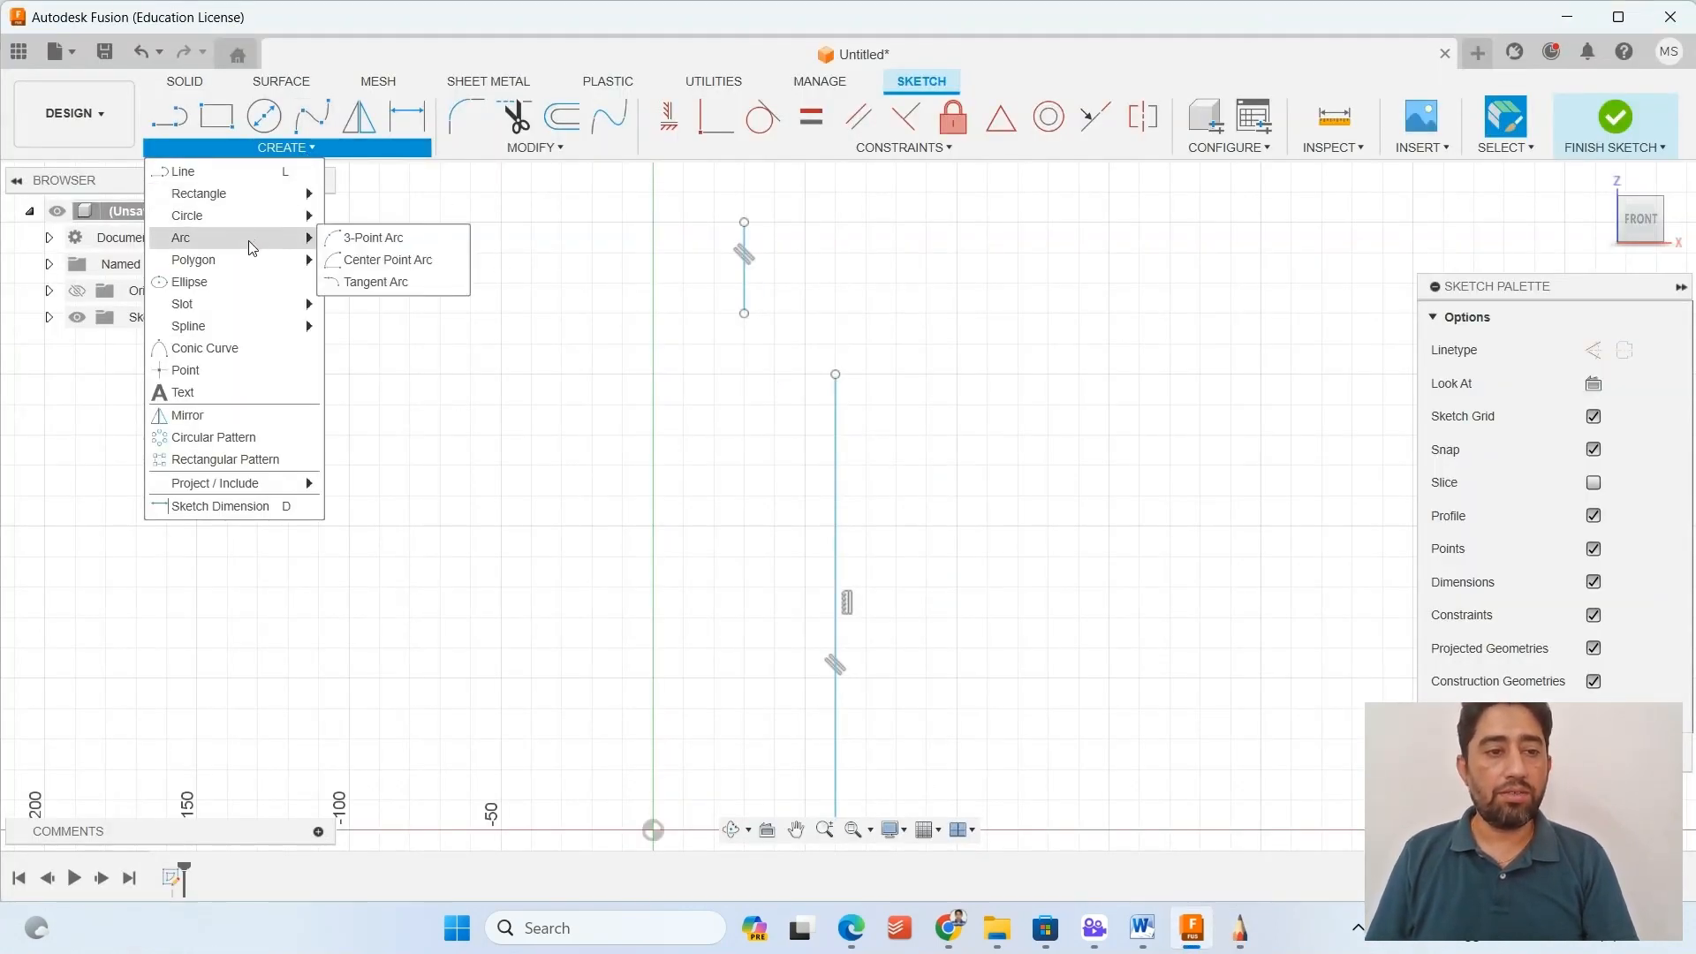
{"action": "left_click", "coordinate": [375, 259]}
{"action": "scroll", "coordinate": [765, 348], "scroll_direction": "up", "scroll_amount": 4}
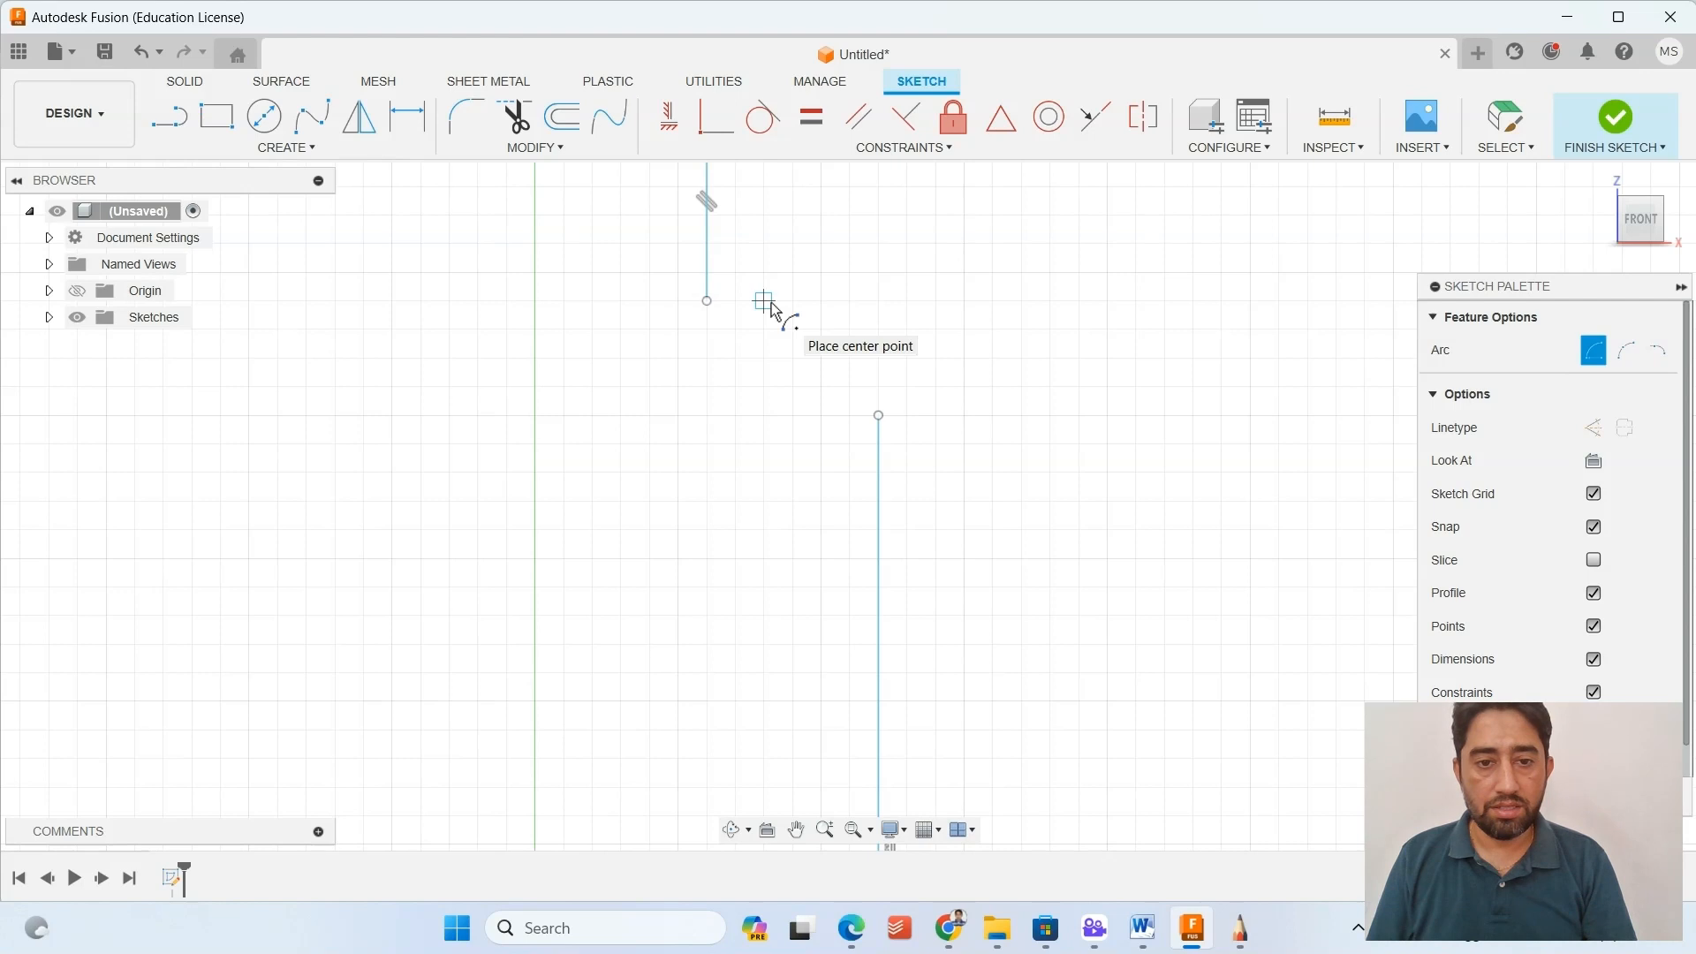
{"action": "left_click", "coordinate": [707, 302]}
{"action": "left_click", "coordinate": [765, 301]}
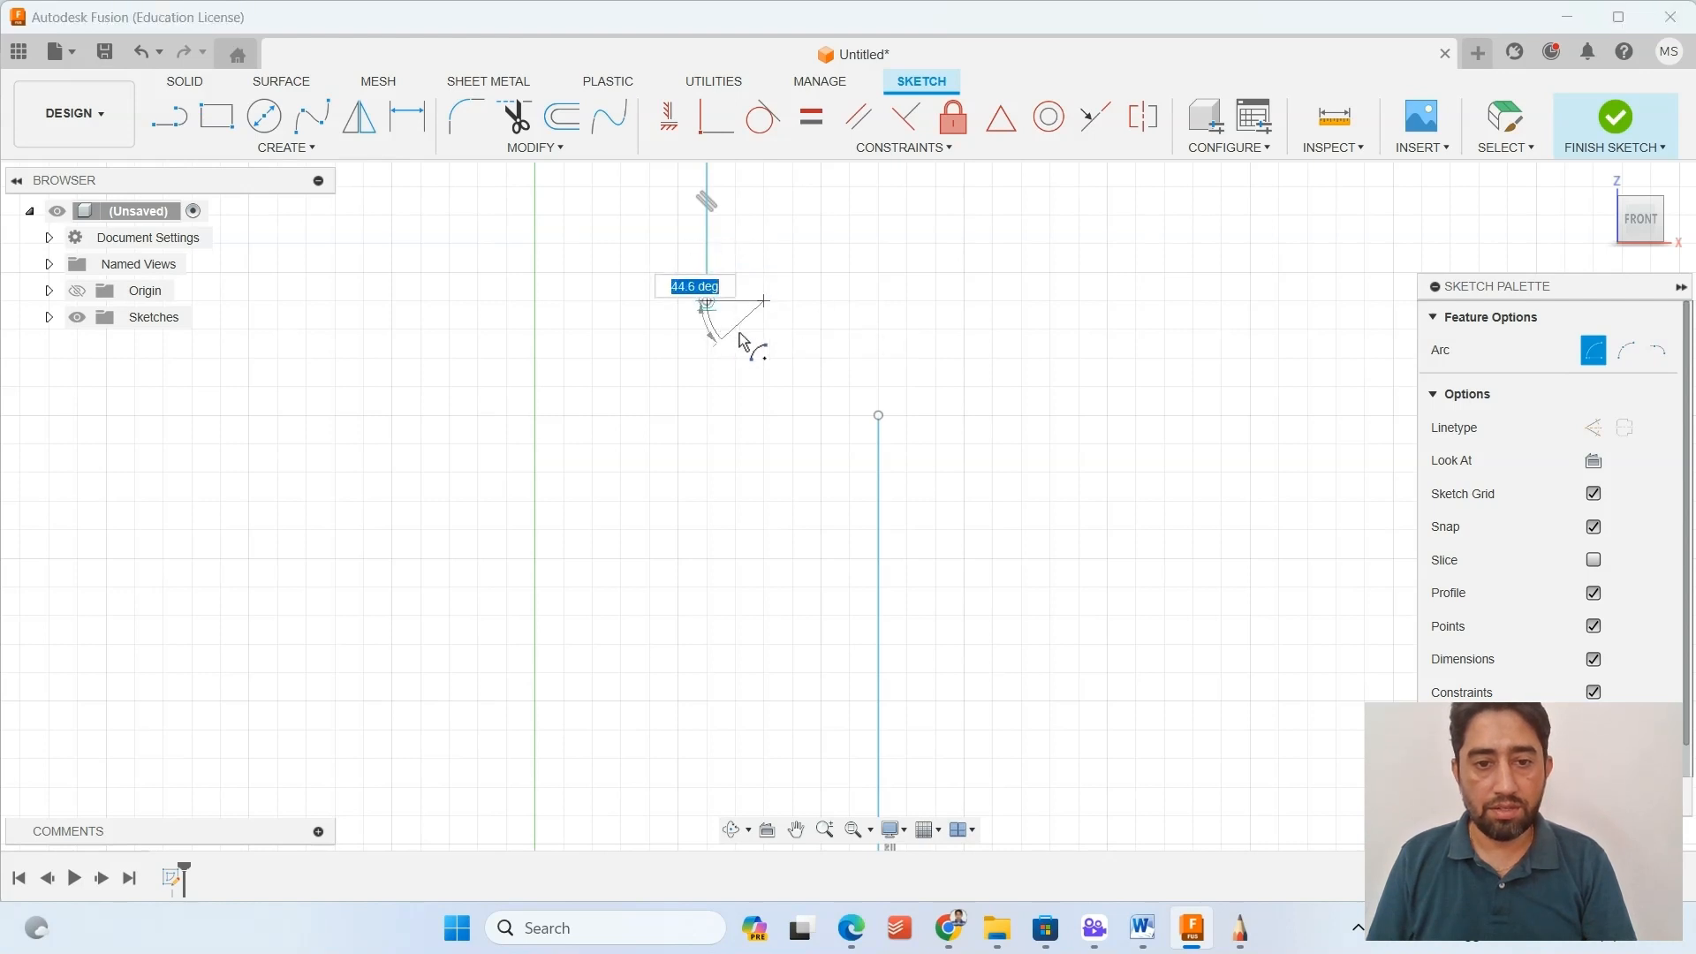
{"action": "left_click", "coordinate": [771, 353]}
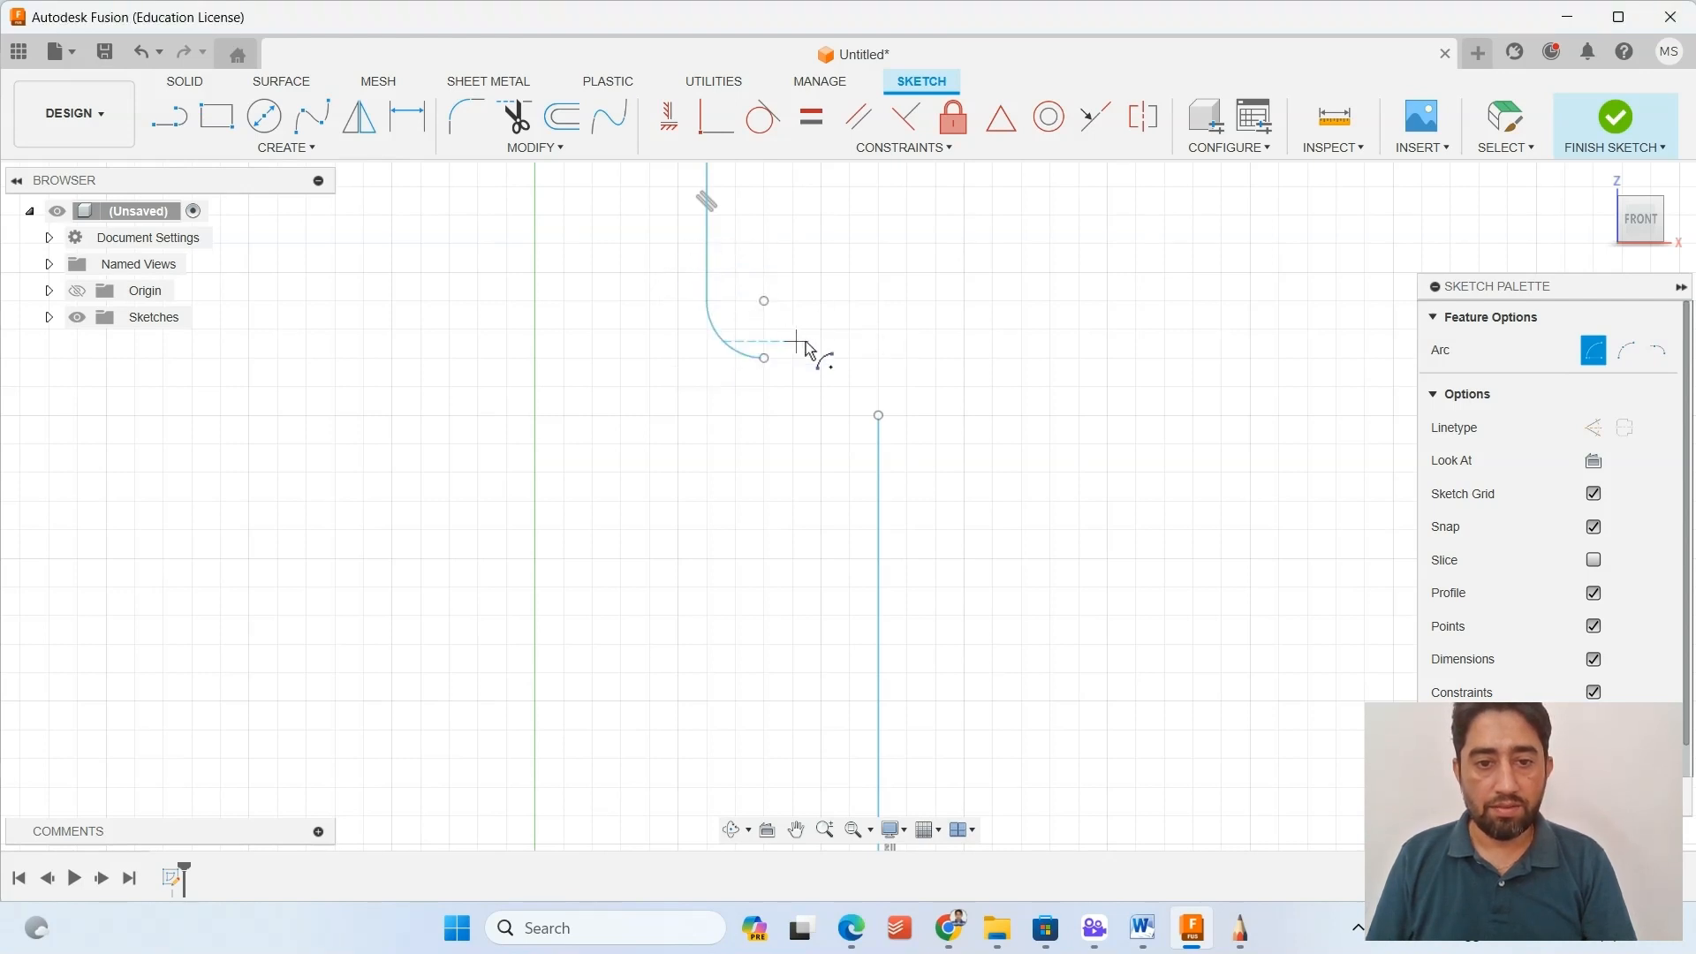
Draw a center-point arc about 20 mm in radius from the long line's upper end, curving about 79 degrees toward the neck arc.
{"action": "left_click", "coordinate": [765, 415]}
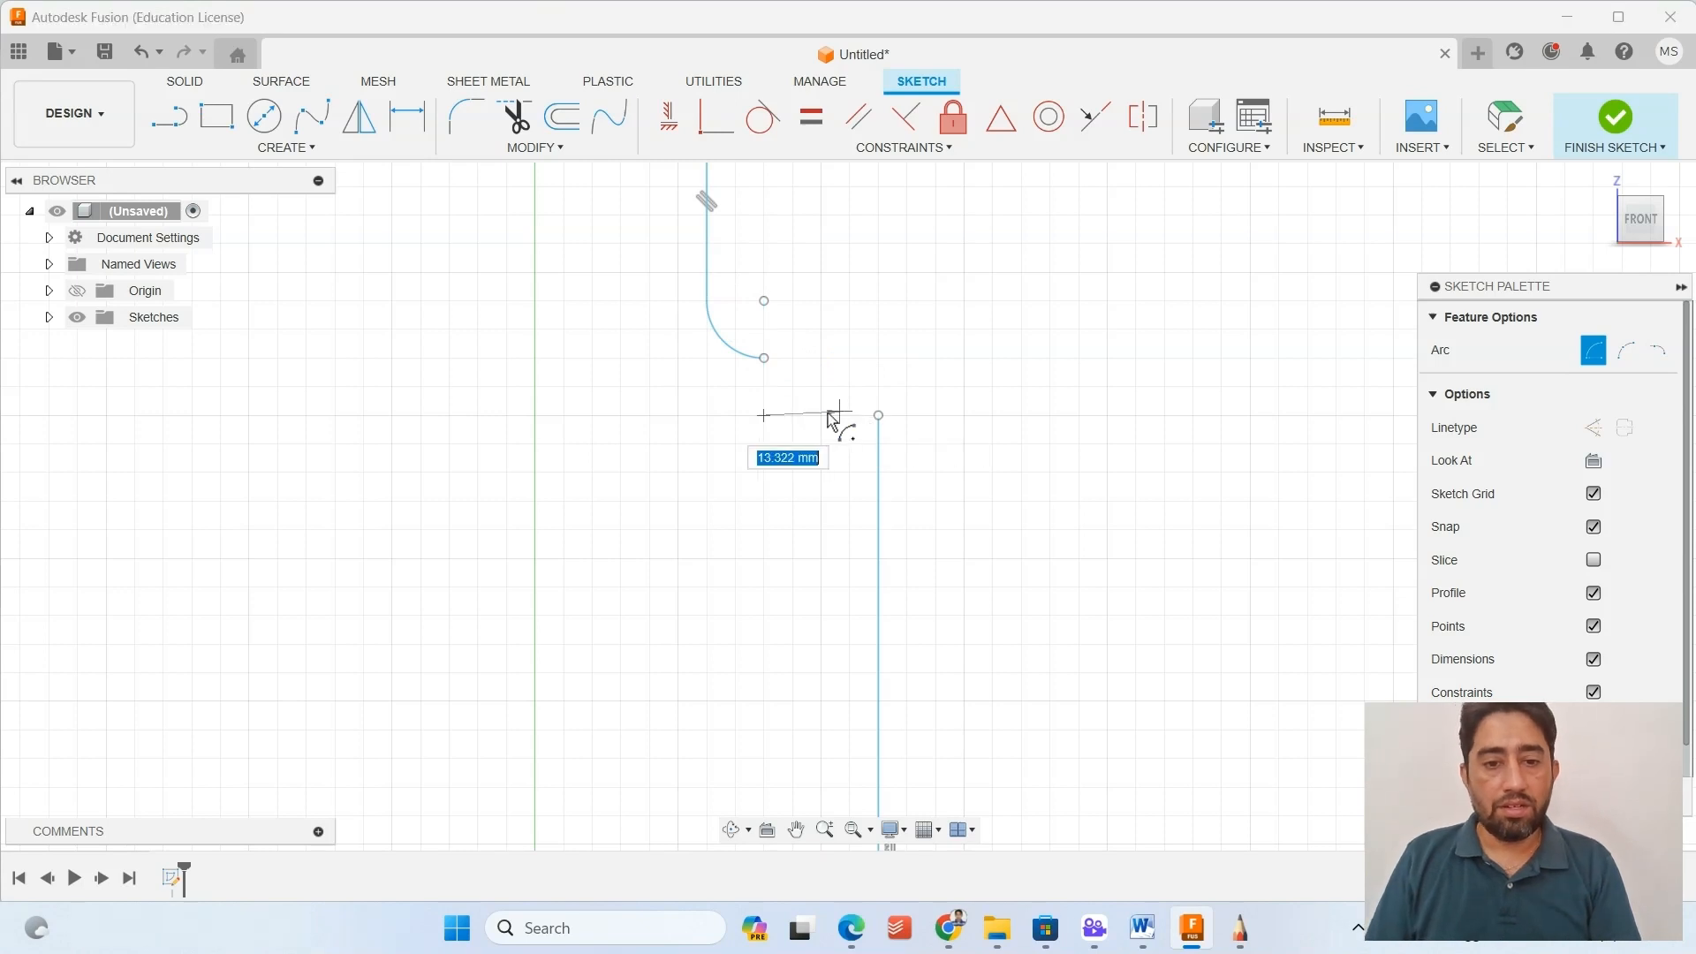
{"action": "left_click", "coordinate": [878, 416]}
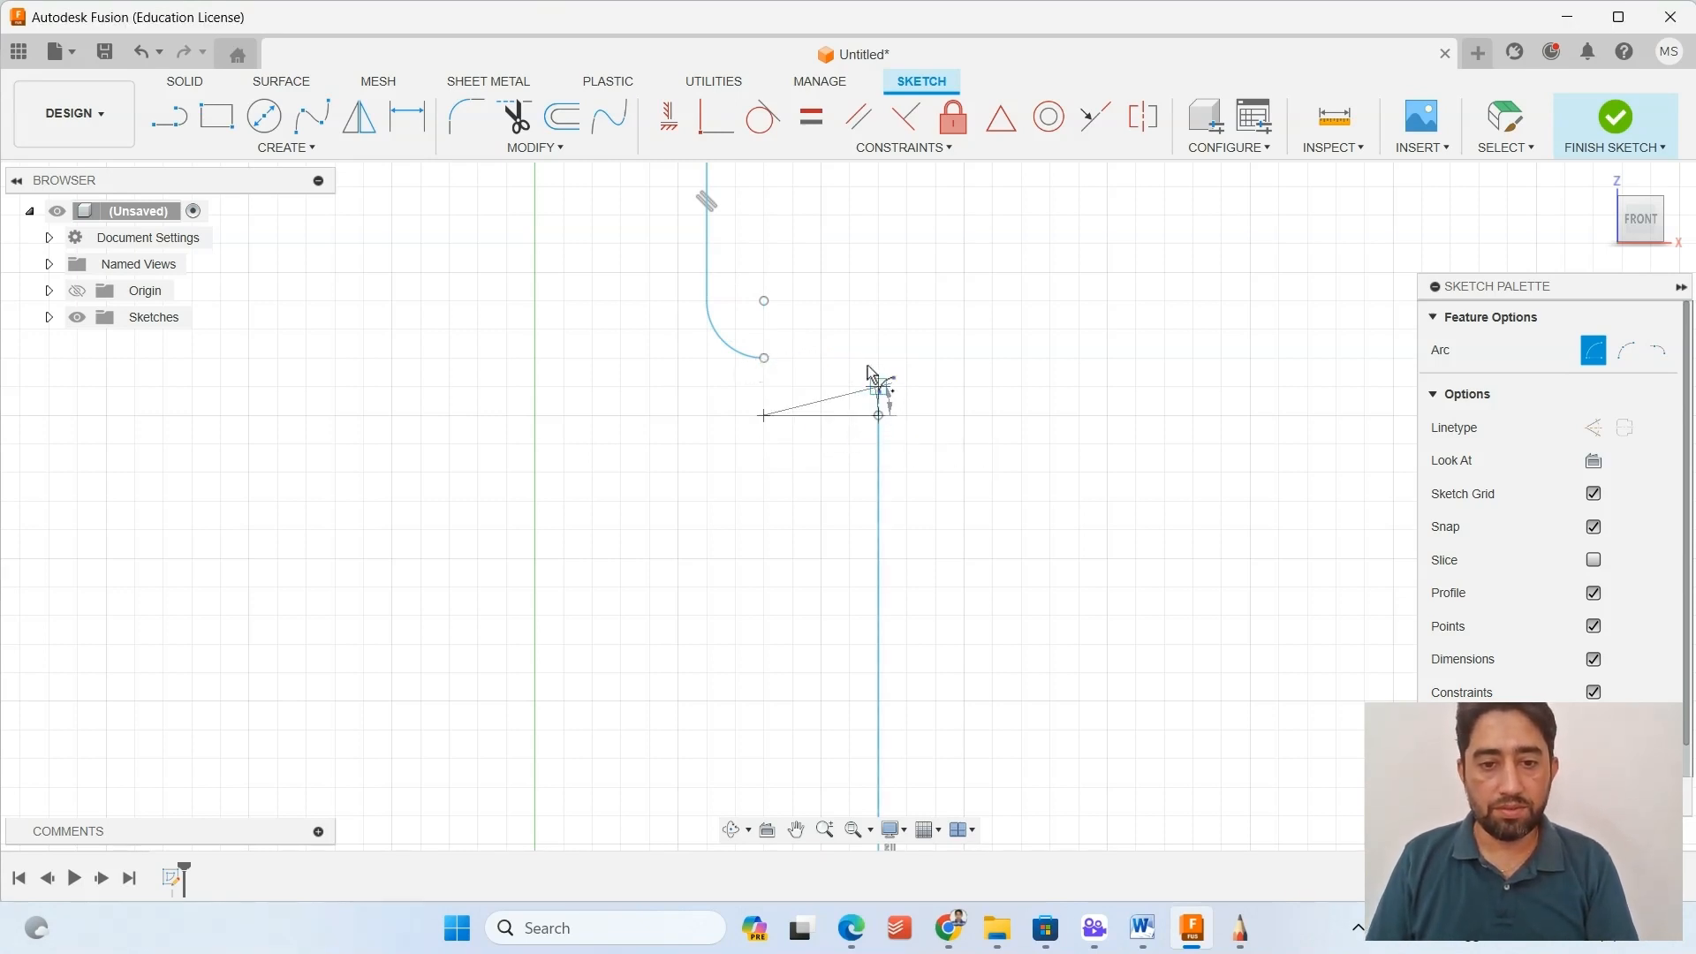
{"action": "left_click", "coordinate": [786, 305]}
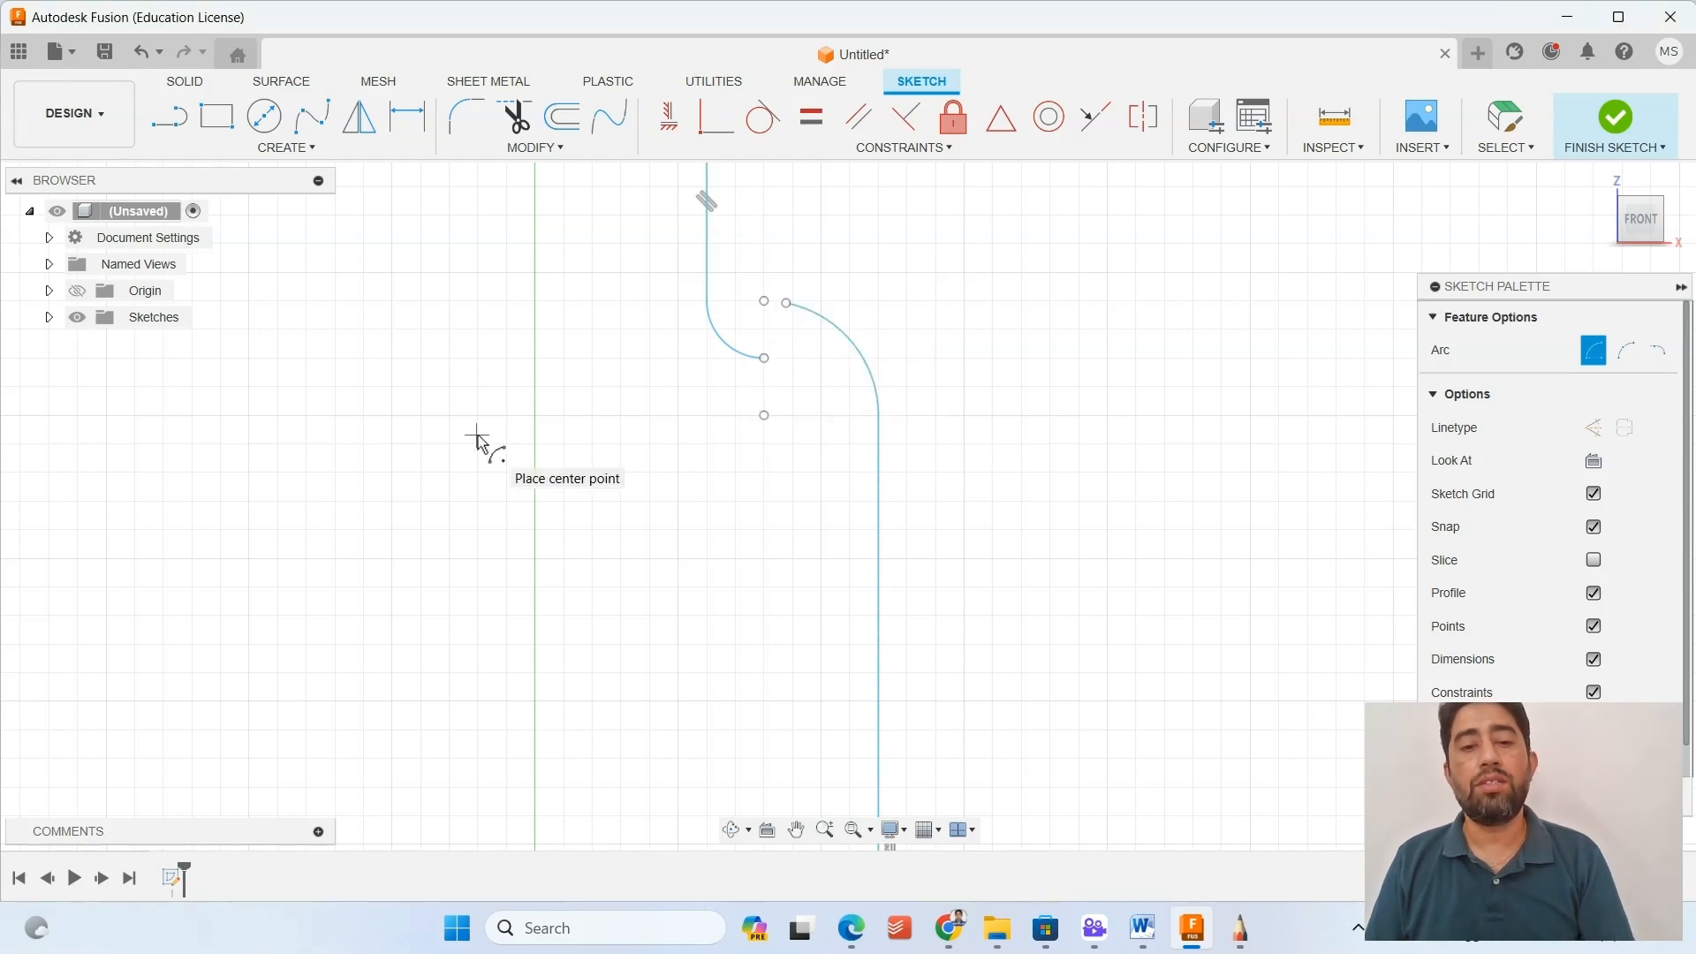
Join the free ends of the two shoulder arcs with a coincident constraint.
{"action": "left_click", "coordinate": [703, 127]}
{"action": "left_click", "coordinate": [786, 303]}
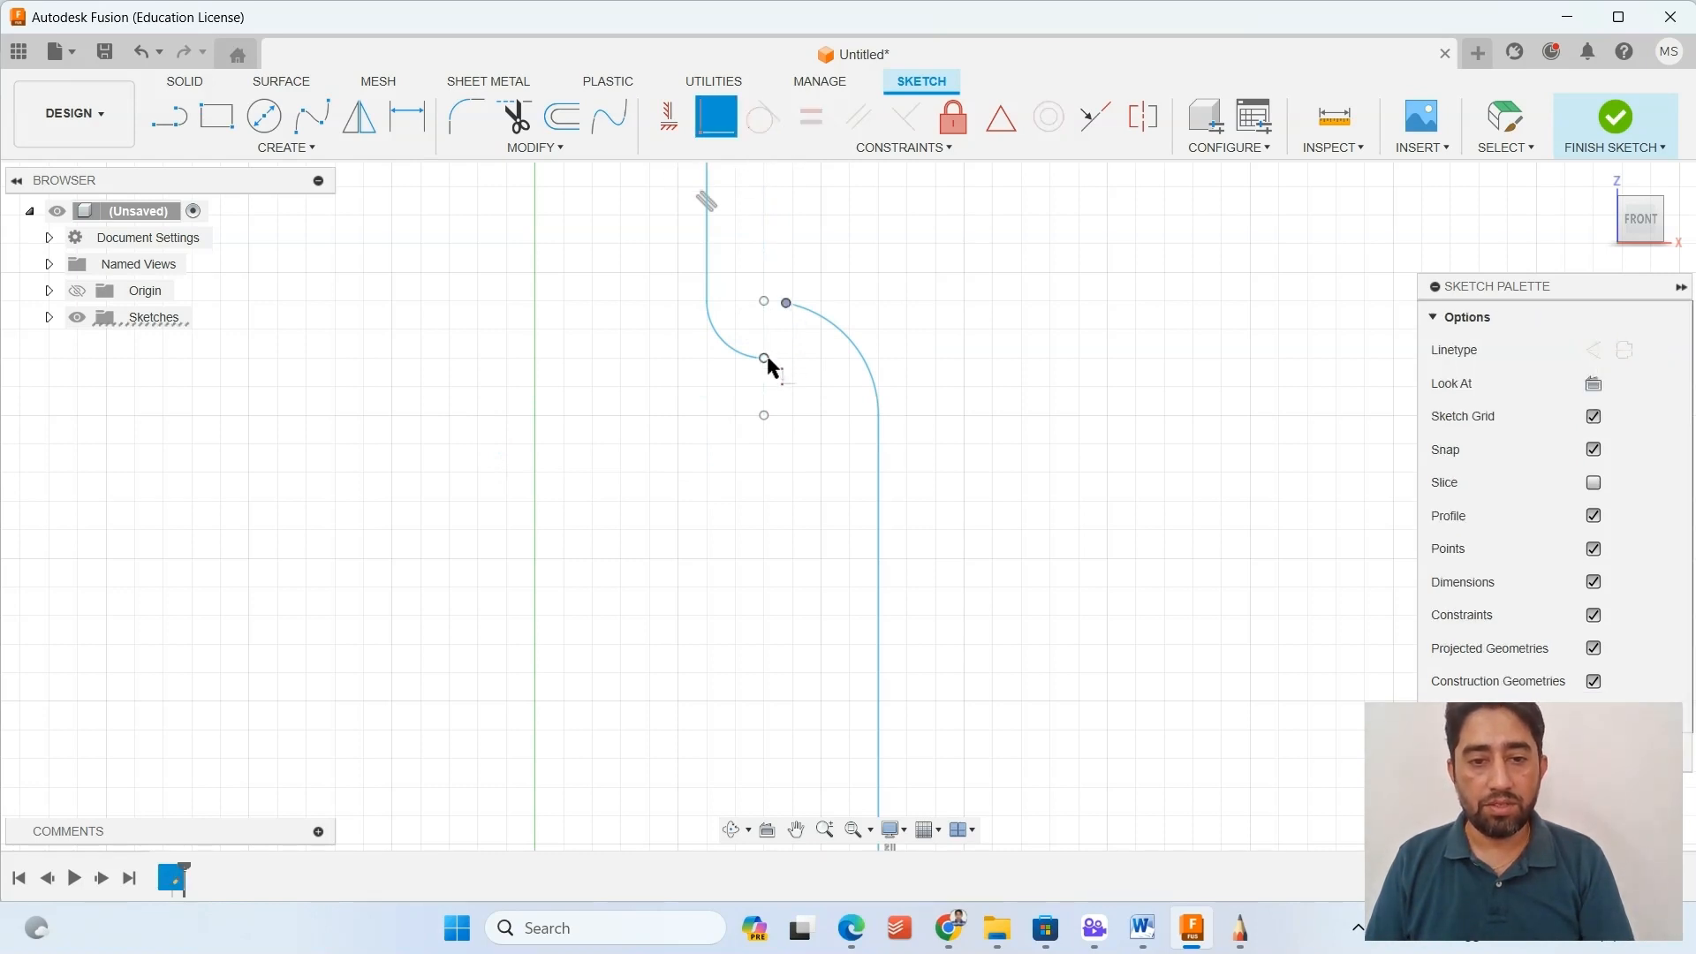
{"action": "left_click", "coordinate": [766, 357]}
{"action": "scroll", "coordinate": [648, 390], "scroll_direction": "down", "scroll_amount": 2}
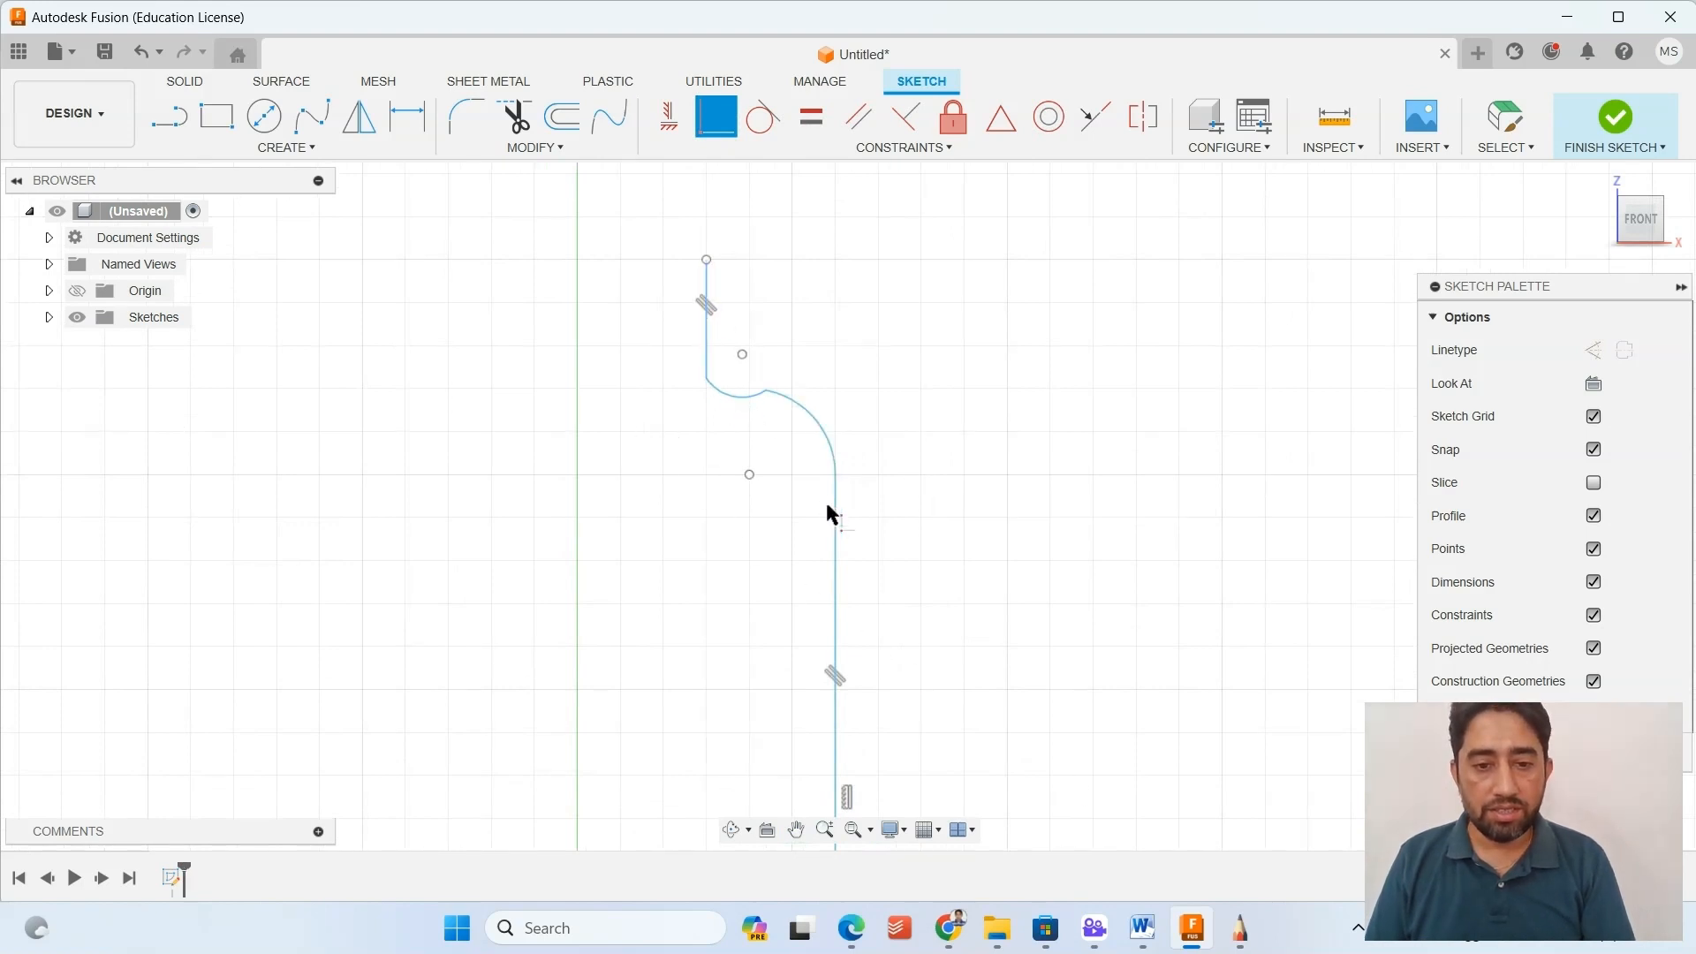
Recheck the SketchBook drawing, and in Fusion make each shoulder arc tangent to its adjoining vertical line.
{"action": "left_click", "coordinate": [1254, 923]}
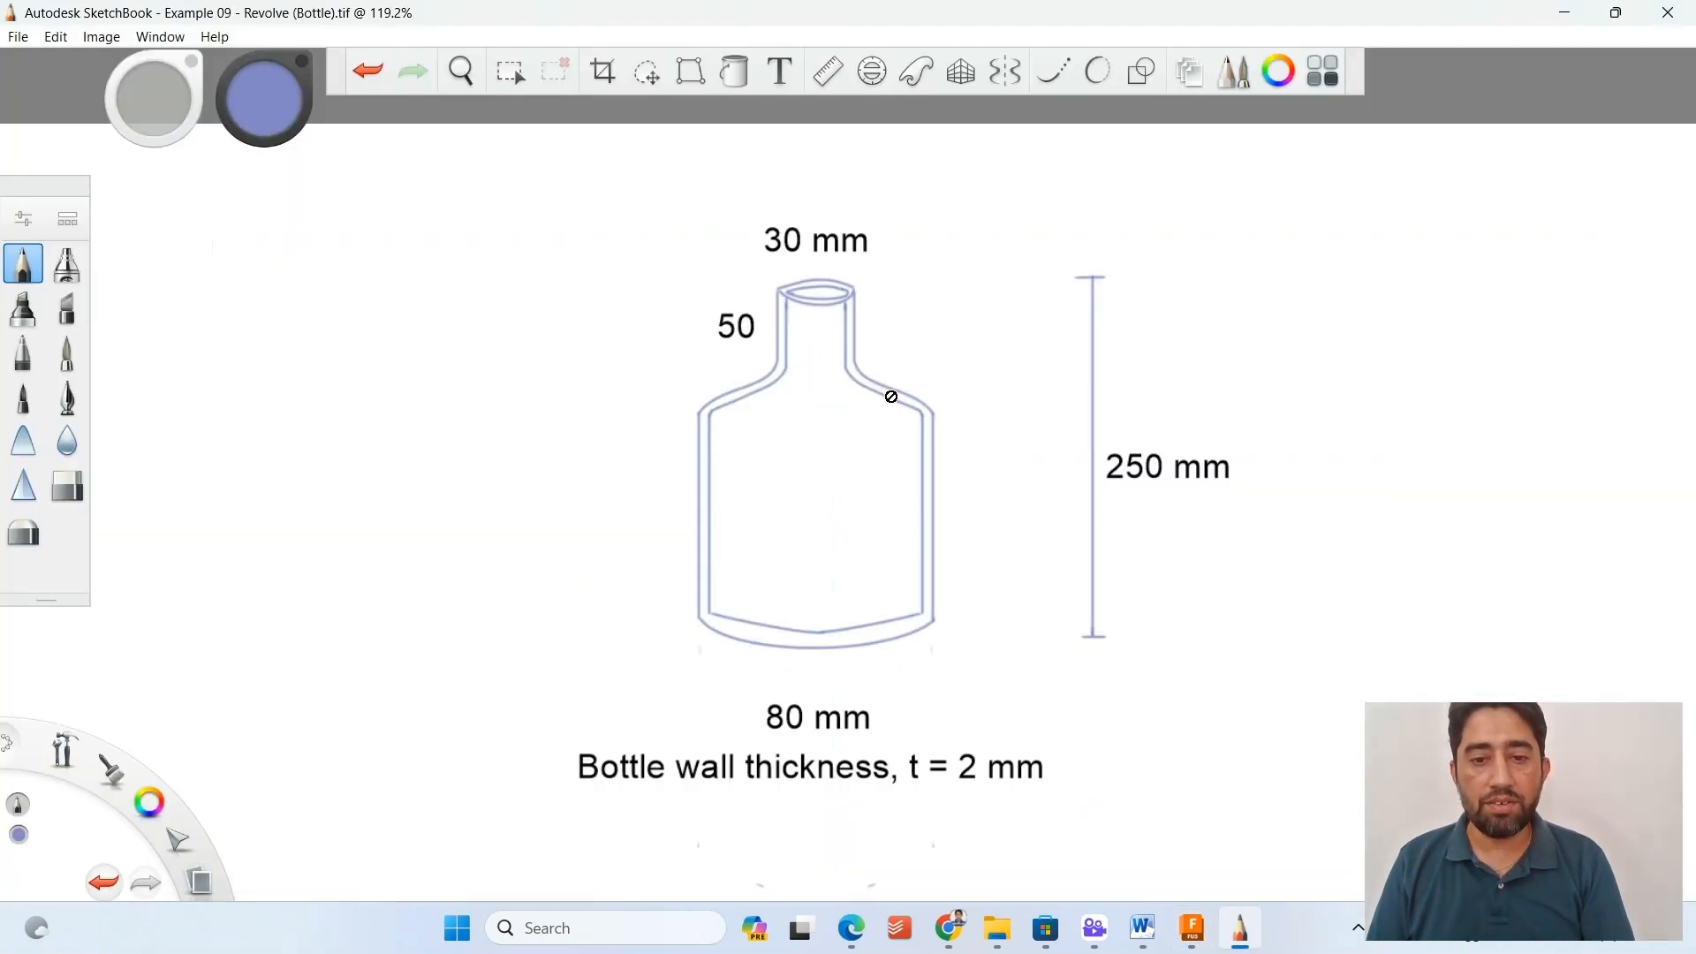
{"action": "left_click", "coordinate": [1192, 928]}
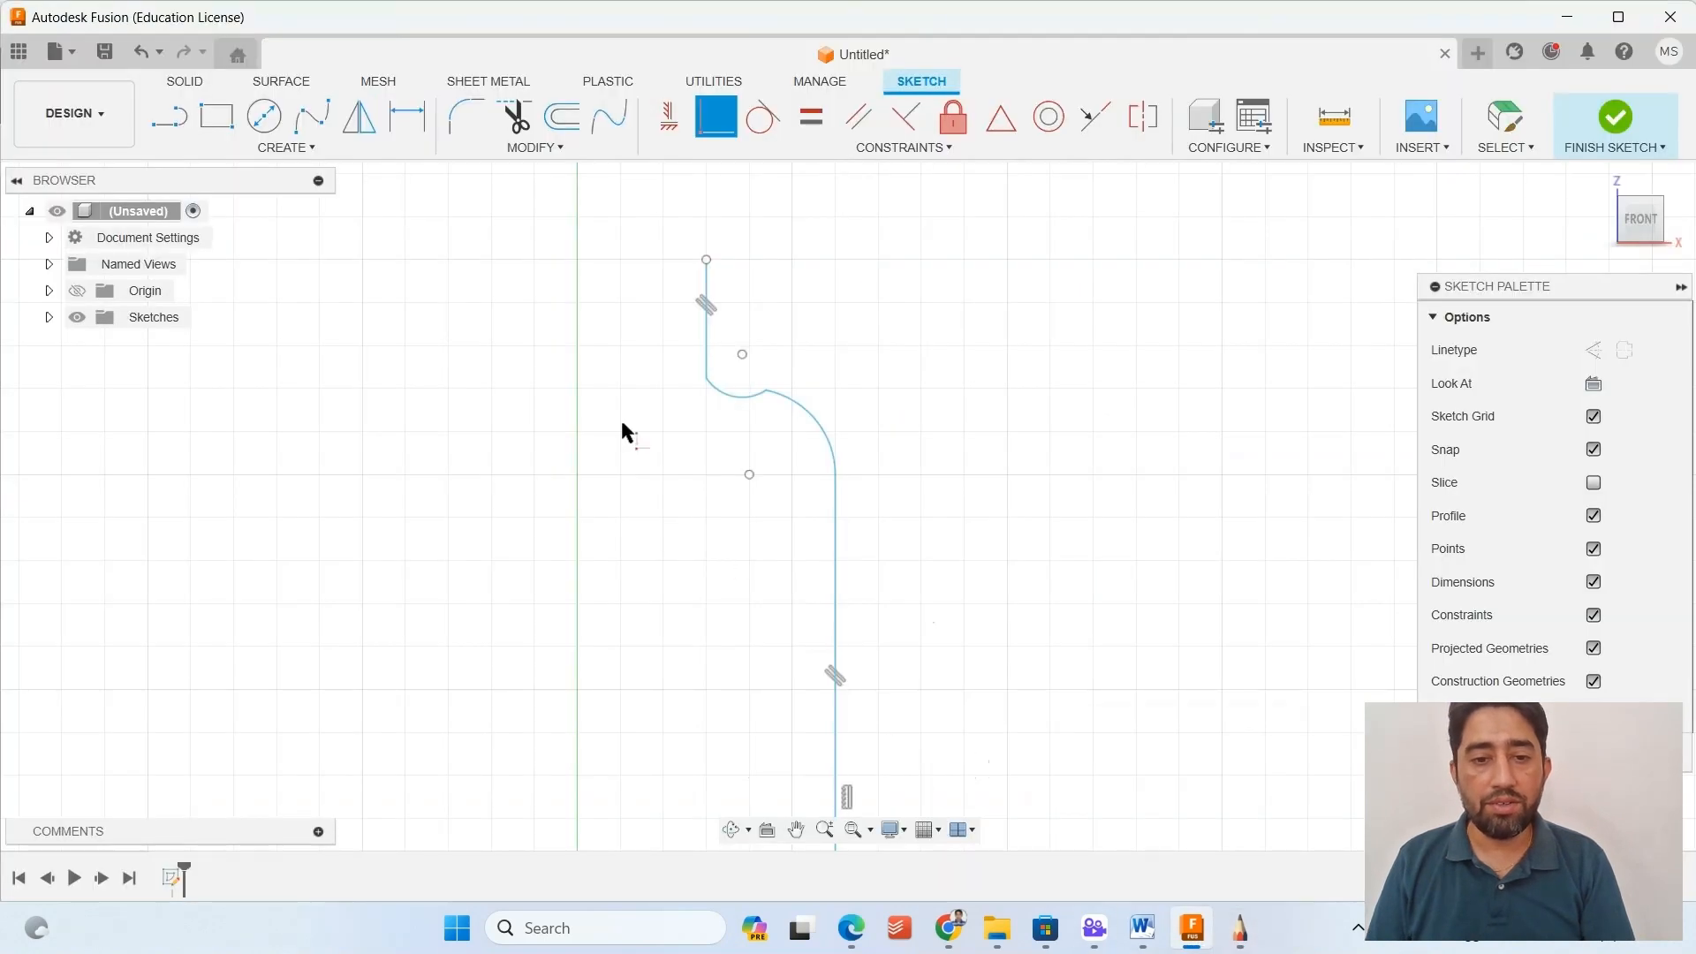
{"action": "left_click", "coordinate": [763, 116]}
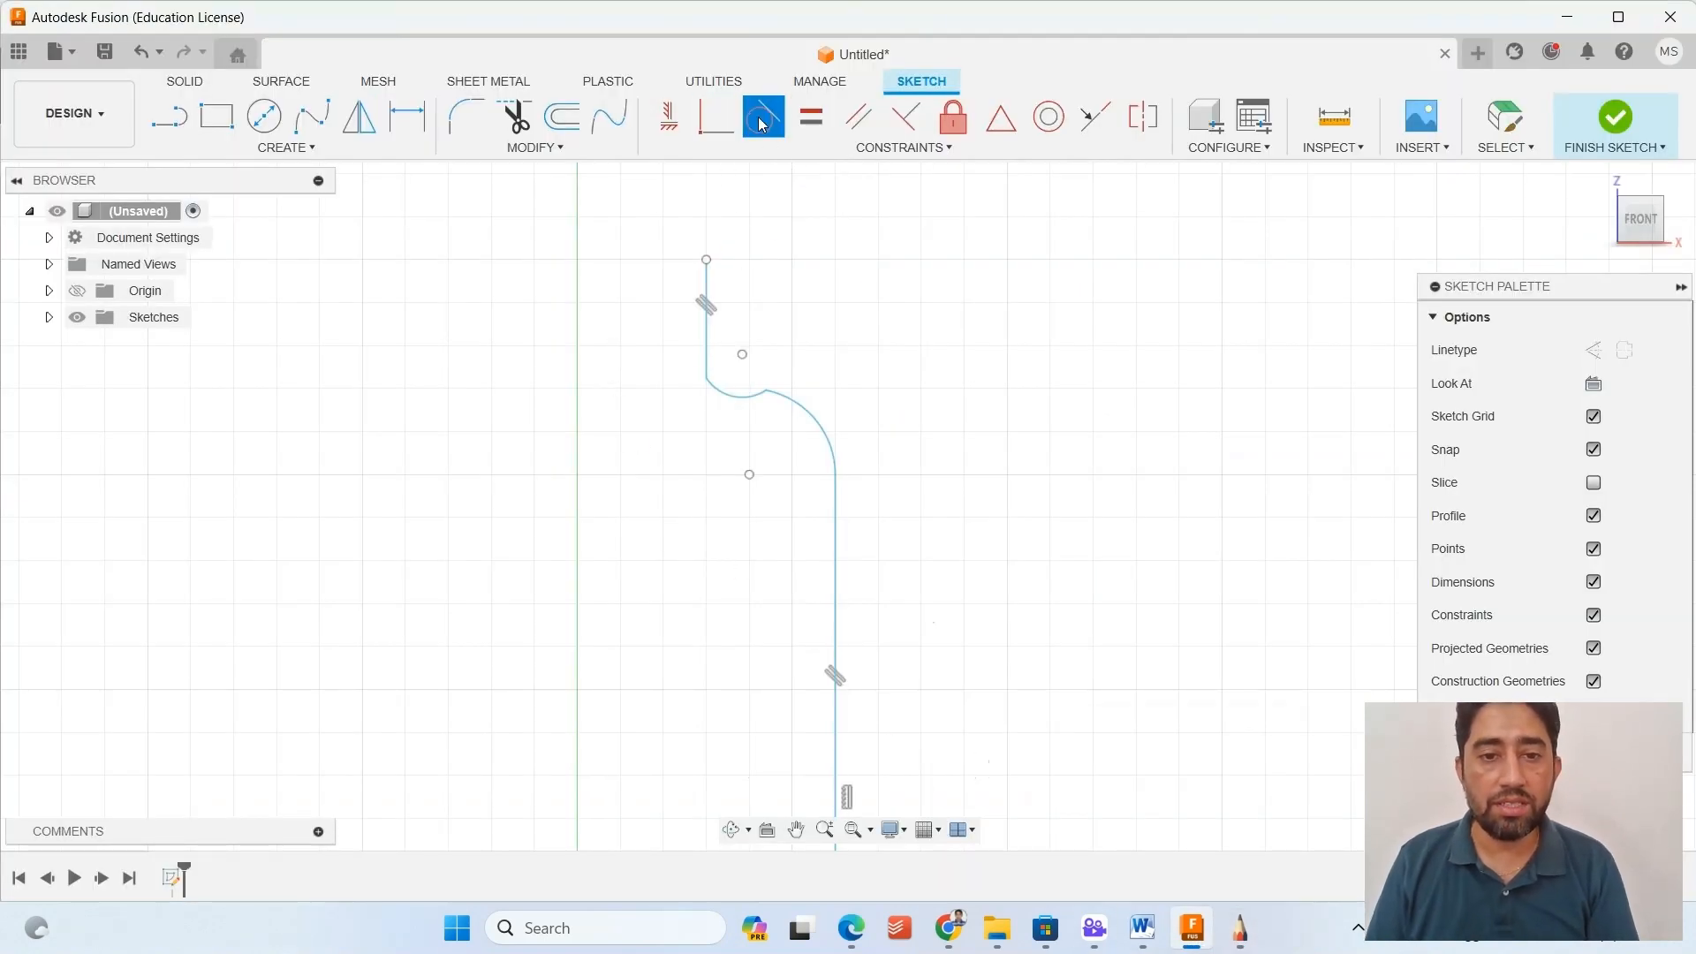
{"action": "scroll", "coordinate": [715, 354], "scroll_direction": "up", "scroll_amount": 2}
{"action": "left_click", "coordinate": [710, 400]}
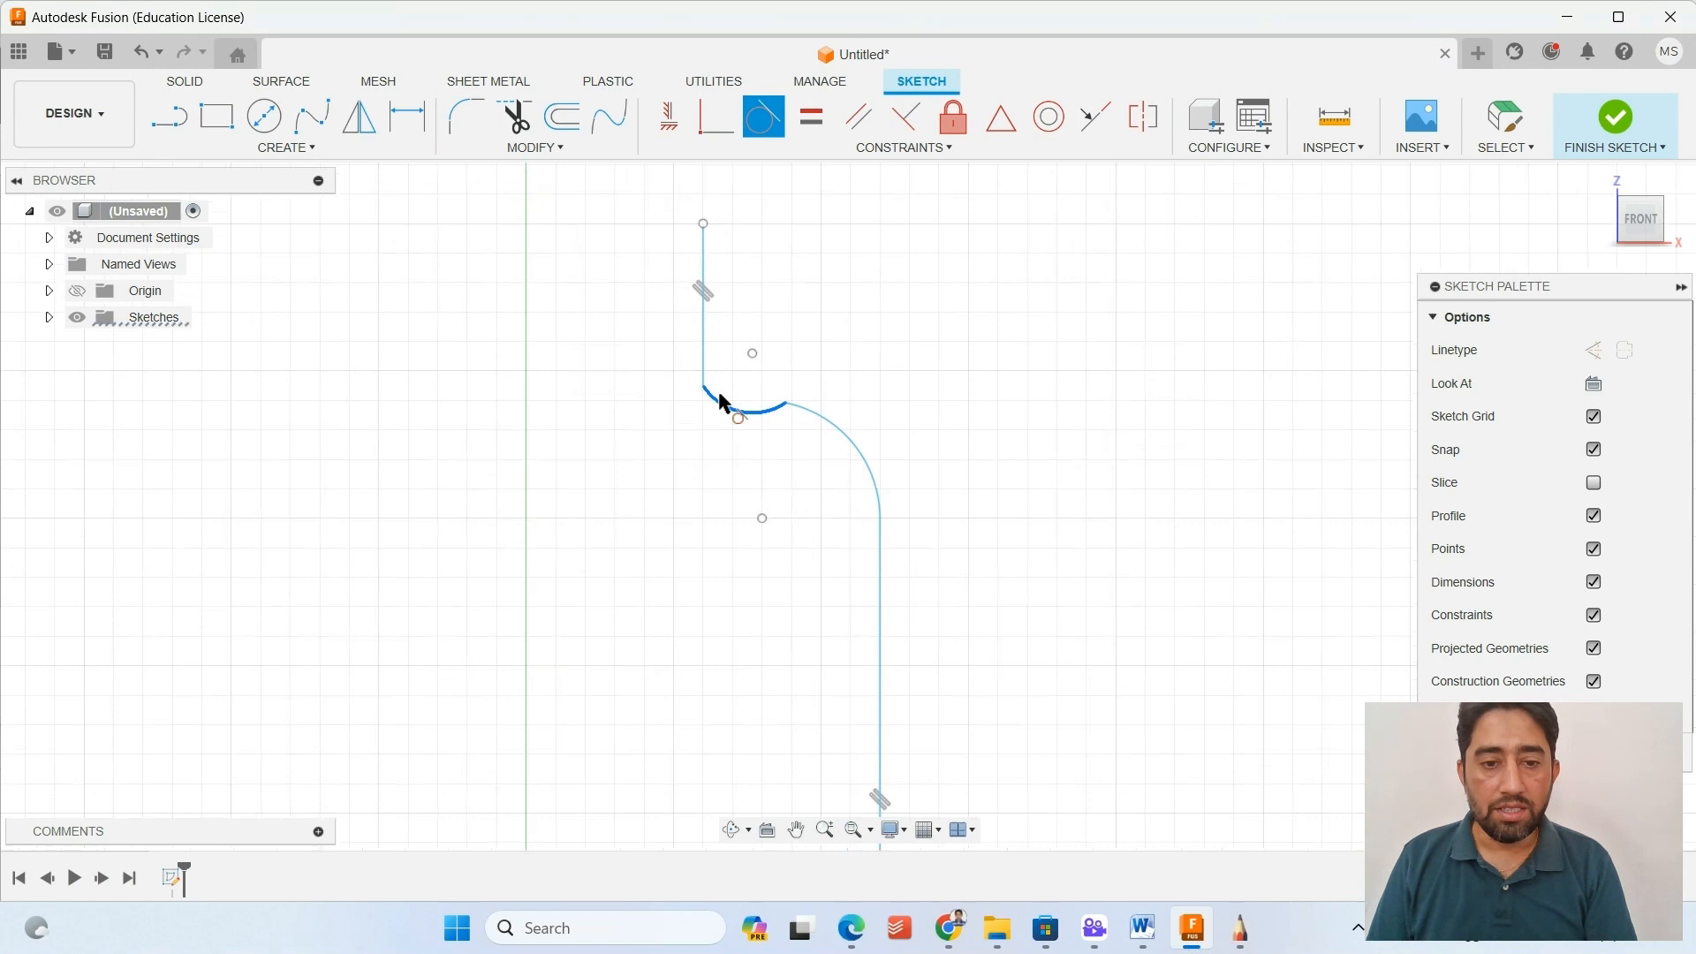
{"action": "left_click", "coordinate": [704, 348]}
{"action": "left_click", "coordinate": [882, 506]}
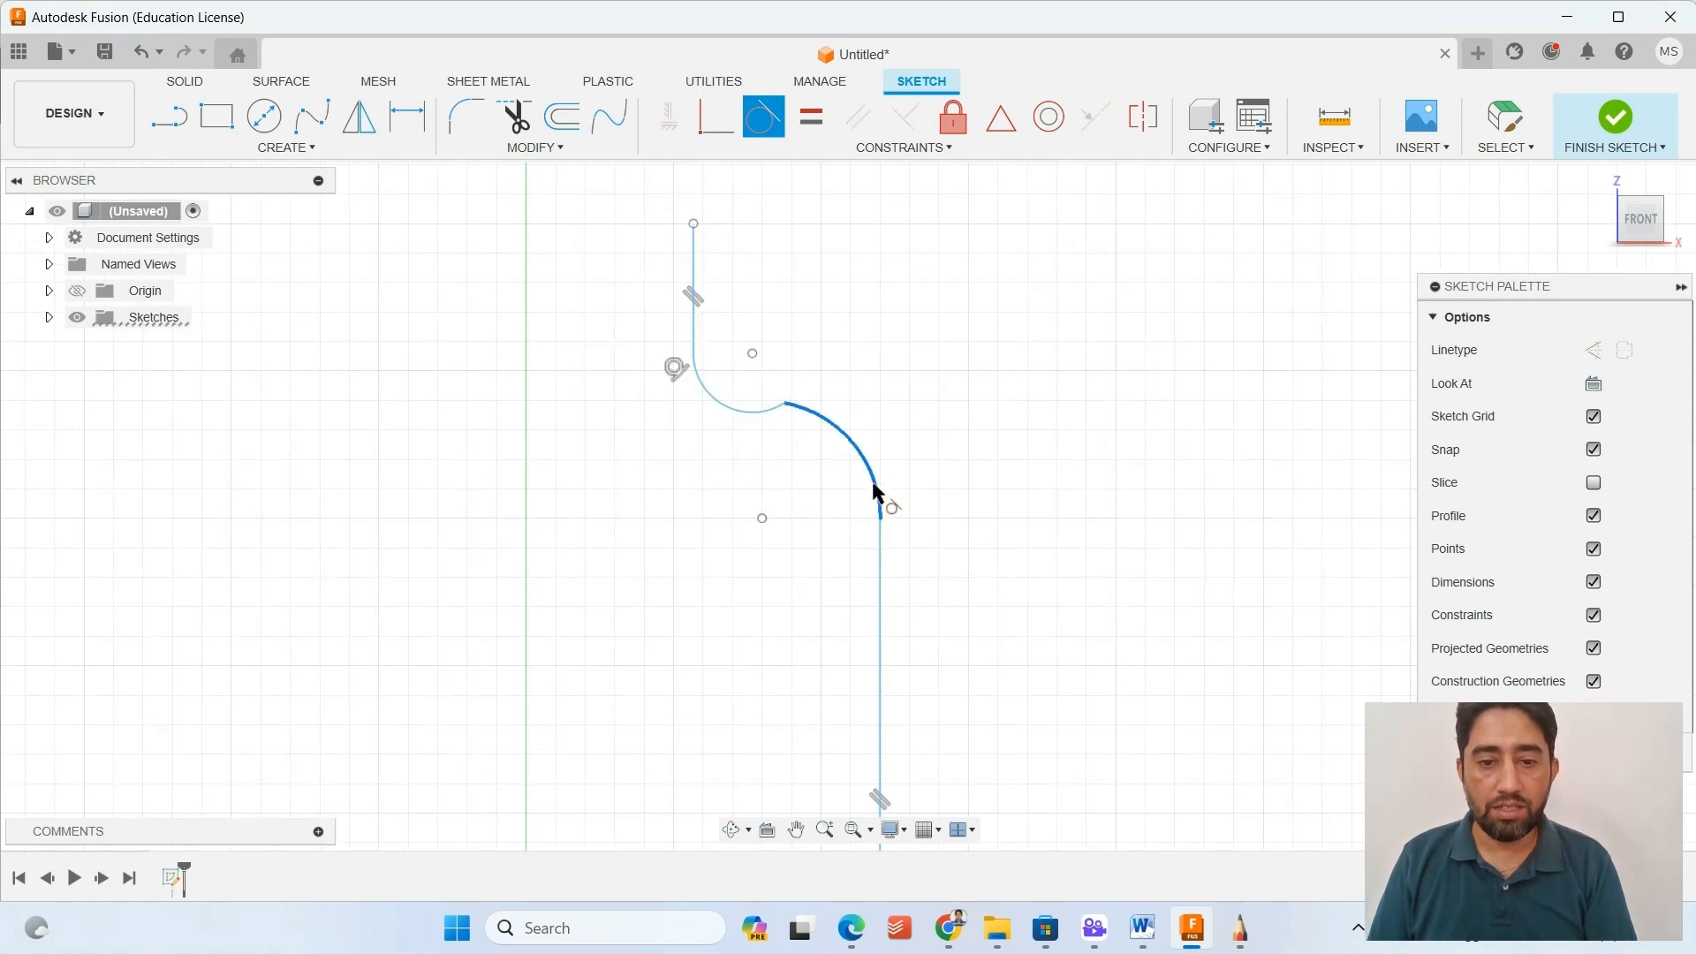
{"action": "left_click", "coordinate": [881, 570]}
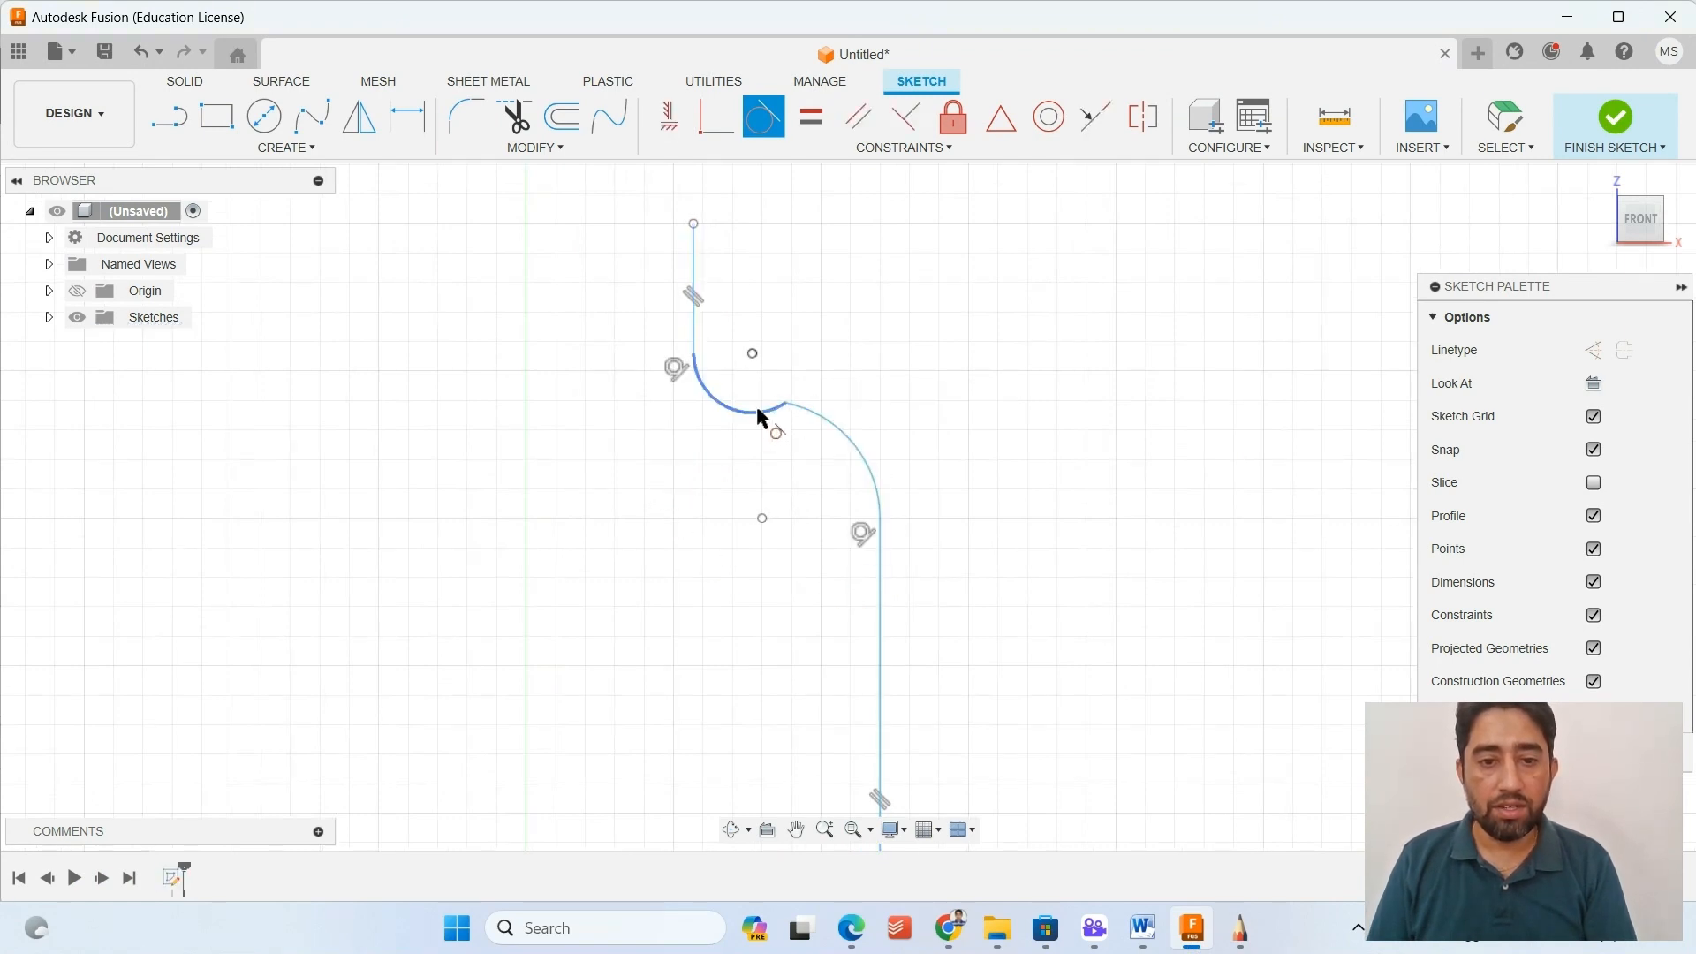
{"action": "key", "text": "Escape"}
Align the center points of the two shoulder arcs with a vertical constraint.
{"action": "scroll", "coordinate": [855, 398], "scroll_direction": "up", "scroll_amount": 2}
{"action": "scroll", "coordinate": [855, 398], "scroll_direction": "up", "scroll_amount": 2}
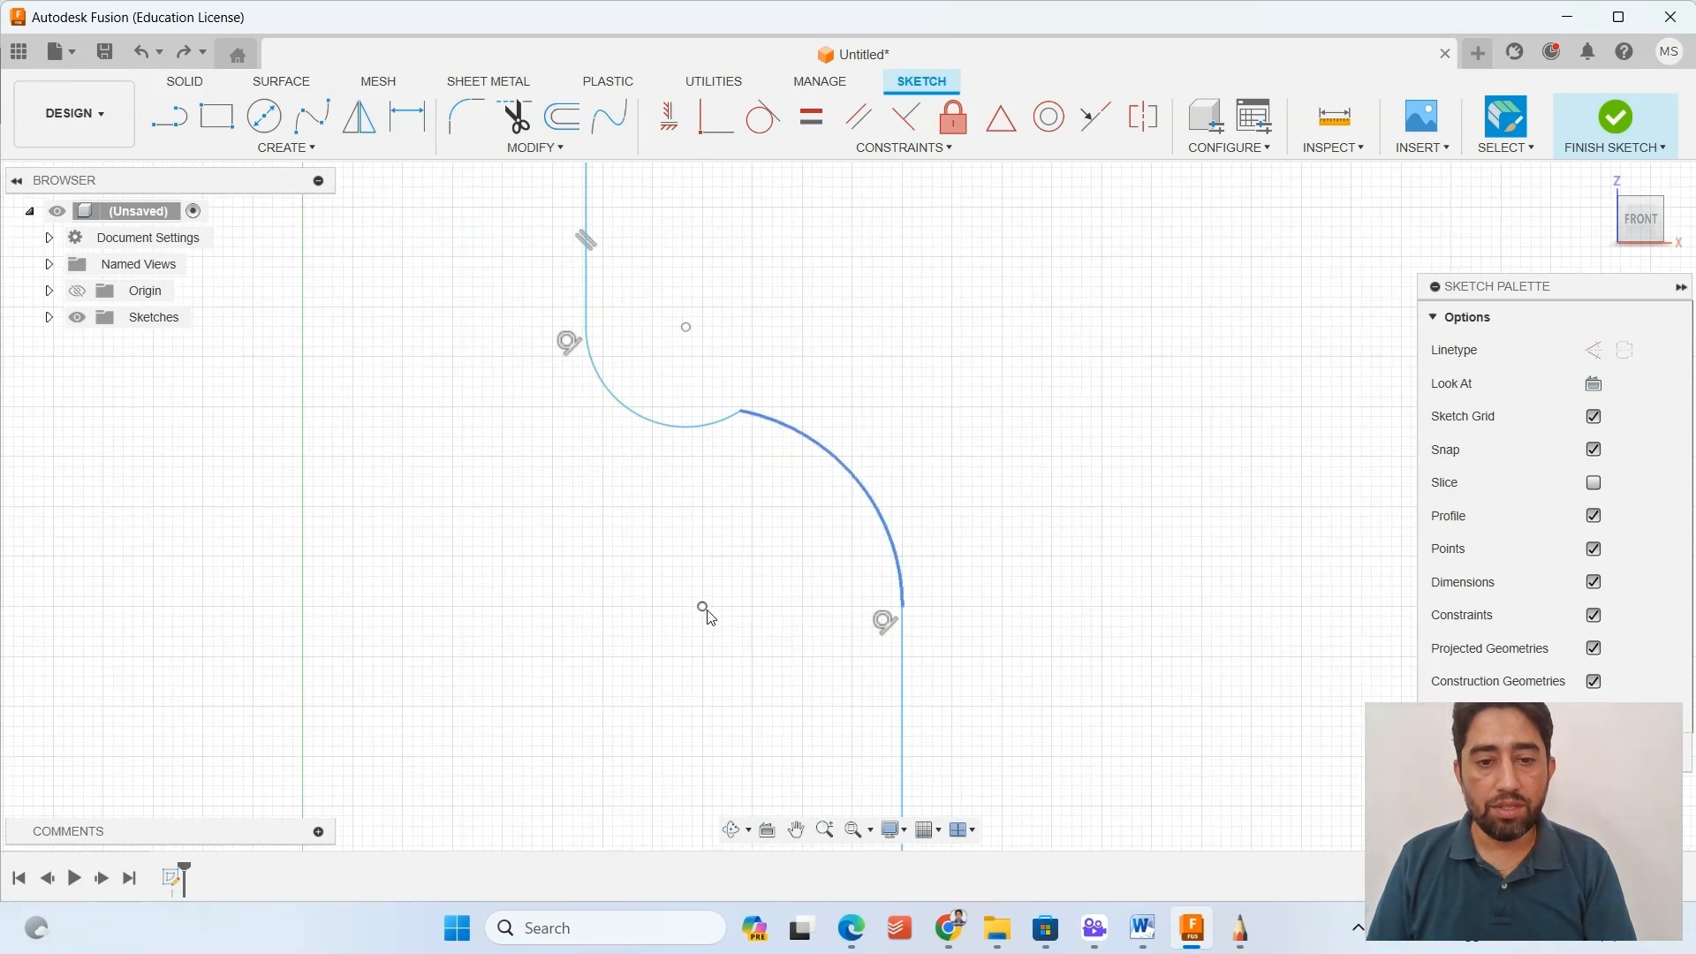
{"action": "left_click", "coordinate": [687, 328]}
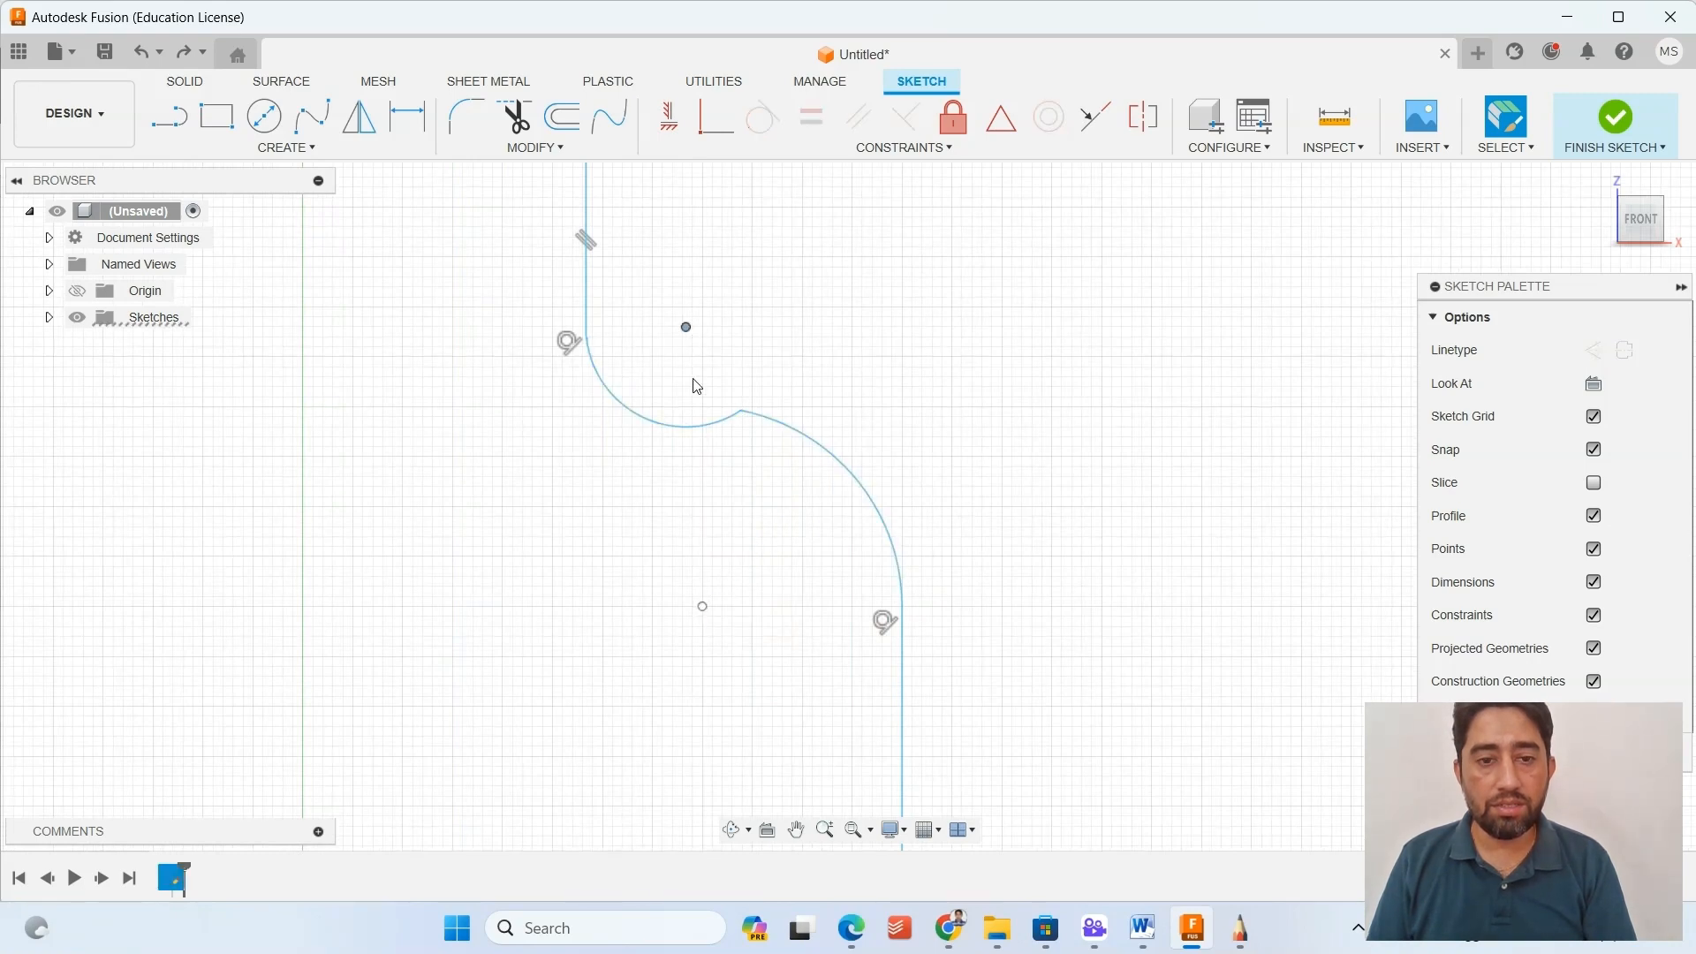
{"action": "left_click", "coordinate": [664, 129]}
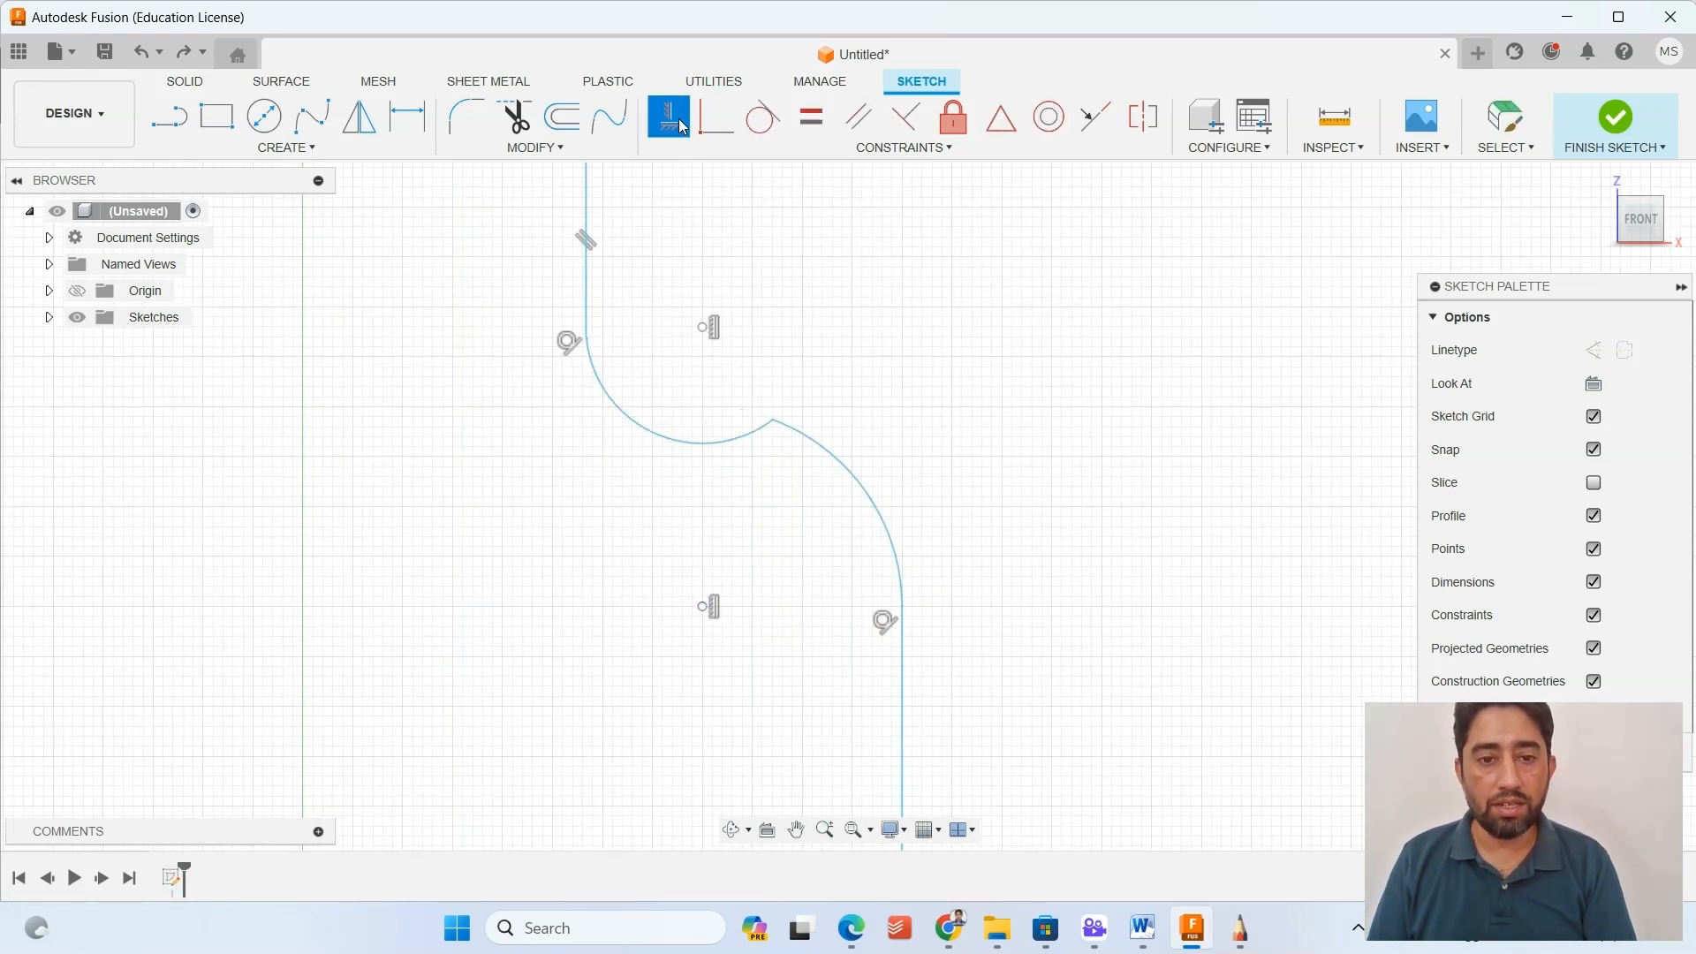
Try to align the arcs' shared endpoint vertically with the lower arc's center.
{"action": "left_click", "coordinate": [776, 422]}
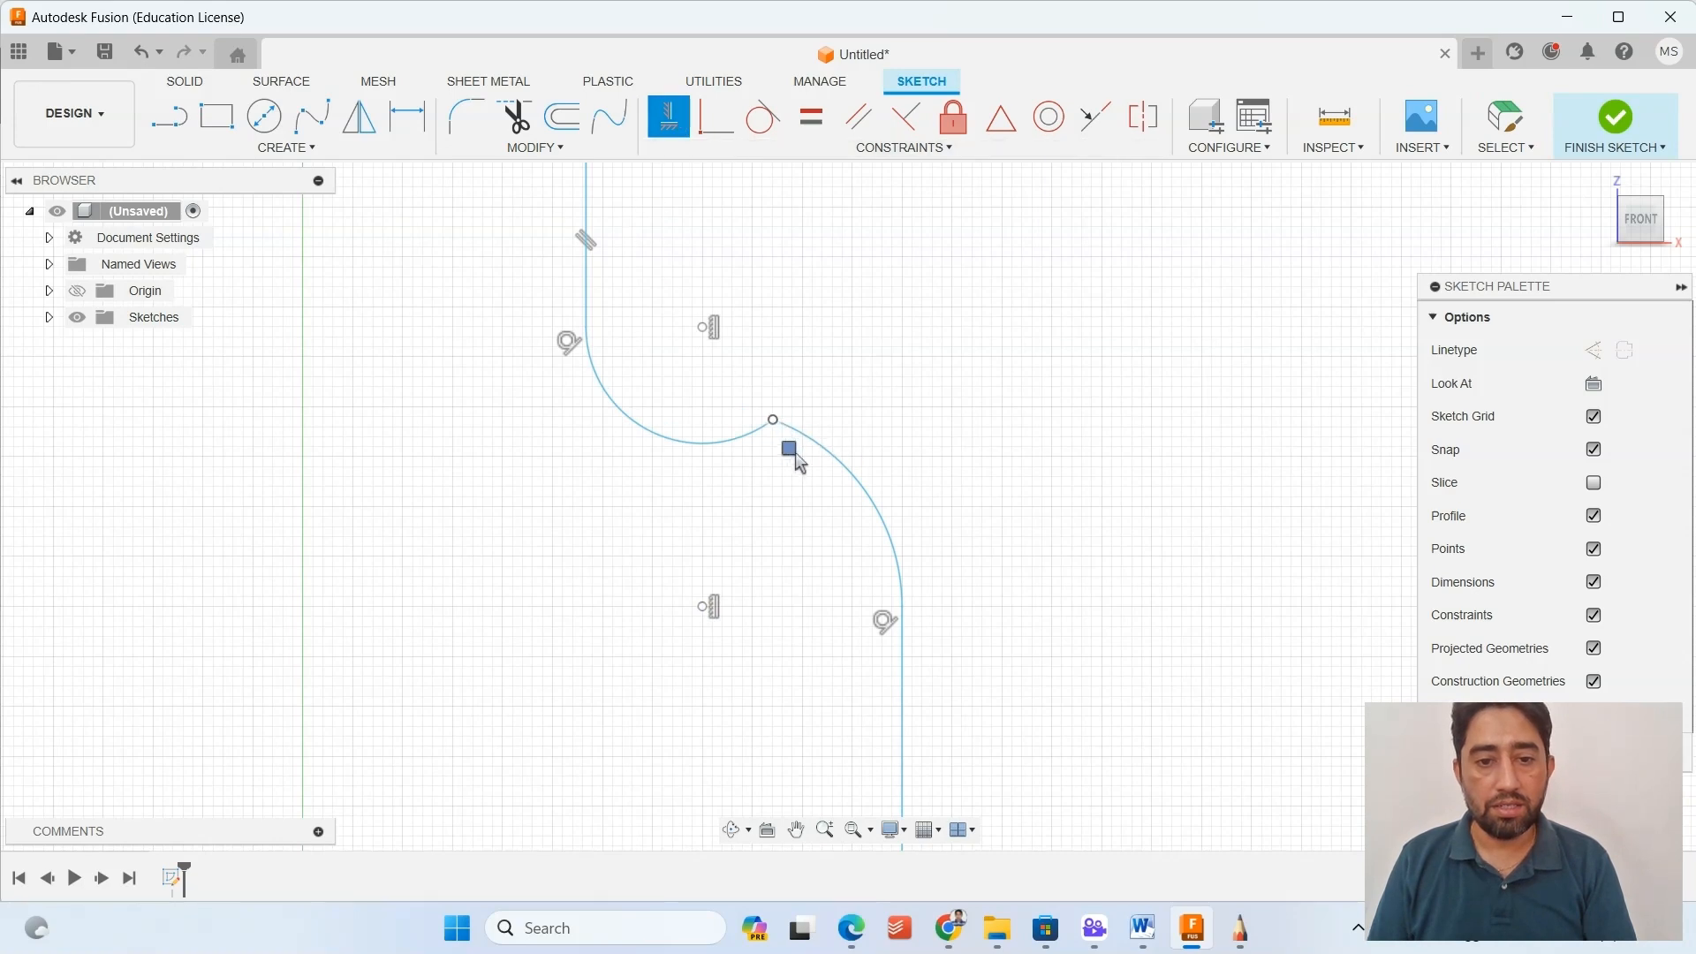
{"action": "left_click", "coordinate": [706, 605]}
{"action": "left_click", "coordinate": [705, 603]}
{"action": "scroll", "coordinate": [710, 444], "scroll_direction": "down", "scroll_amount": 2}
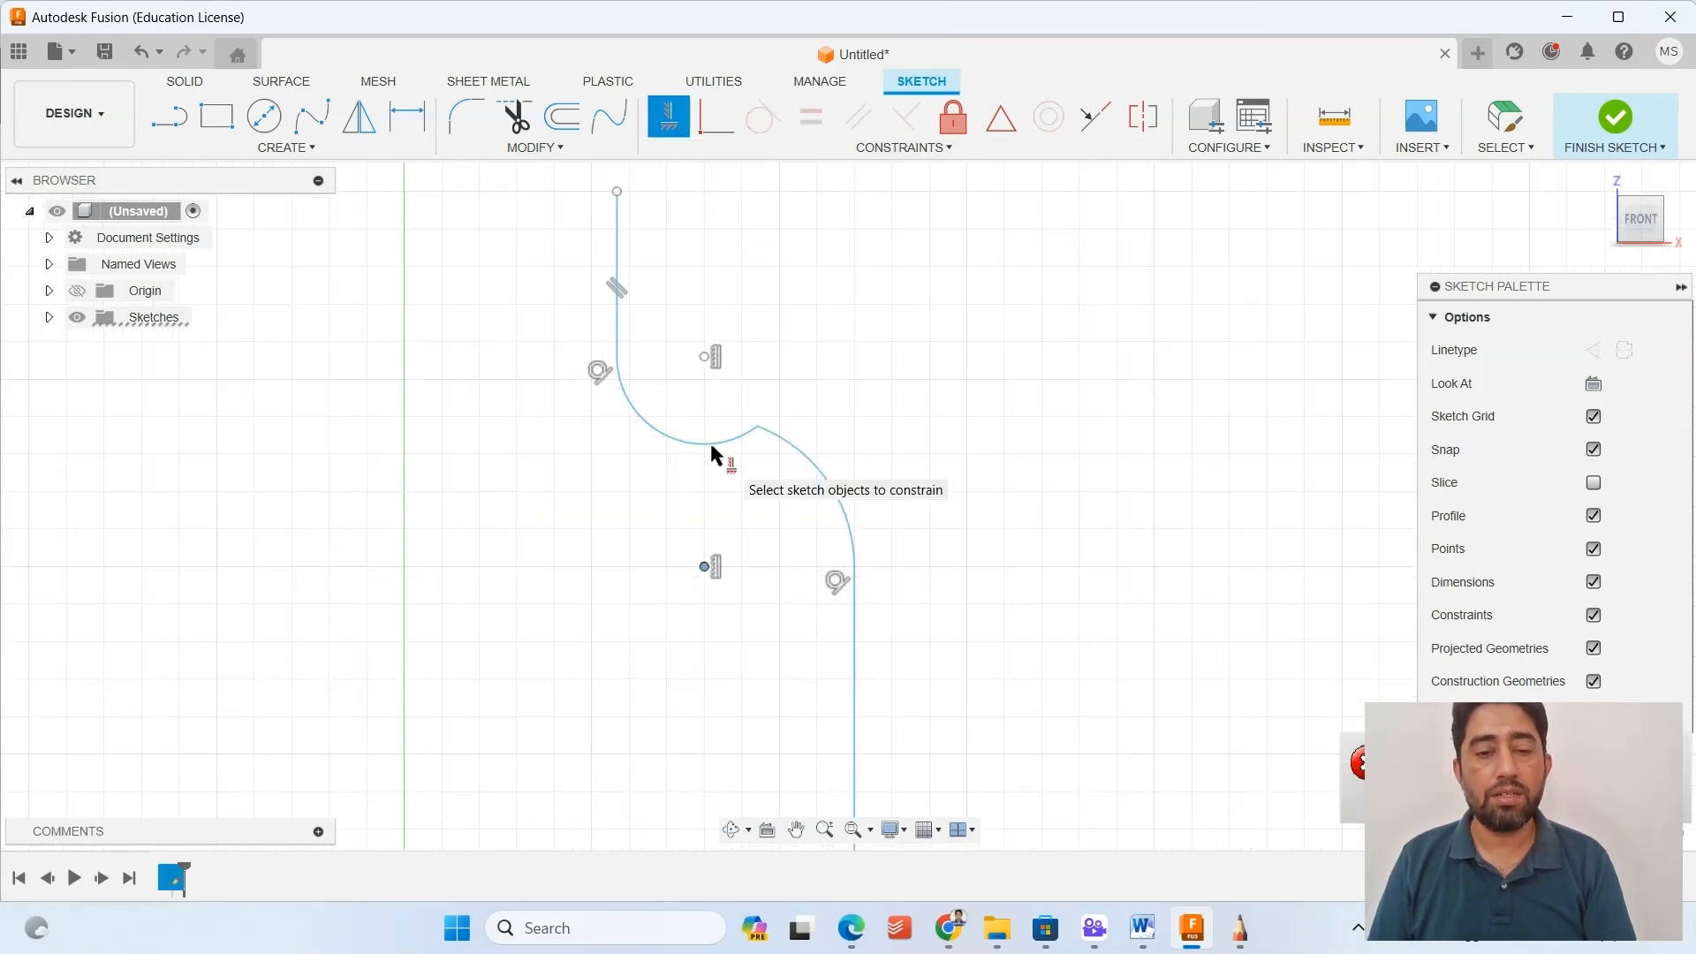
{"action": "scroll", "coordinate": [787, 447], "scroll_direction": "up", "scroll_amount": 2}
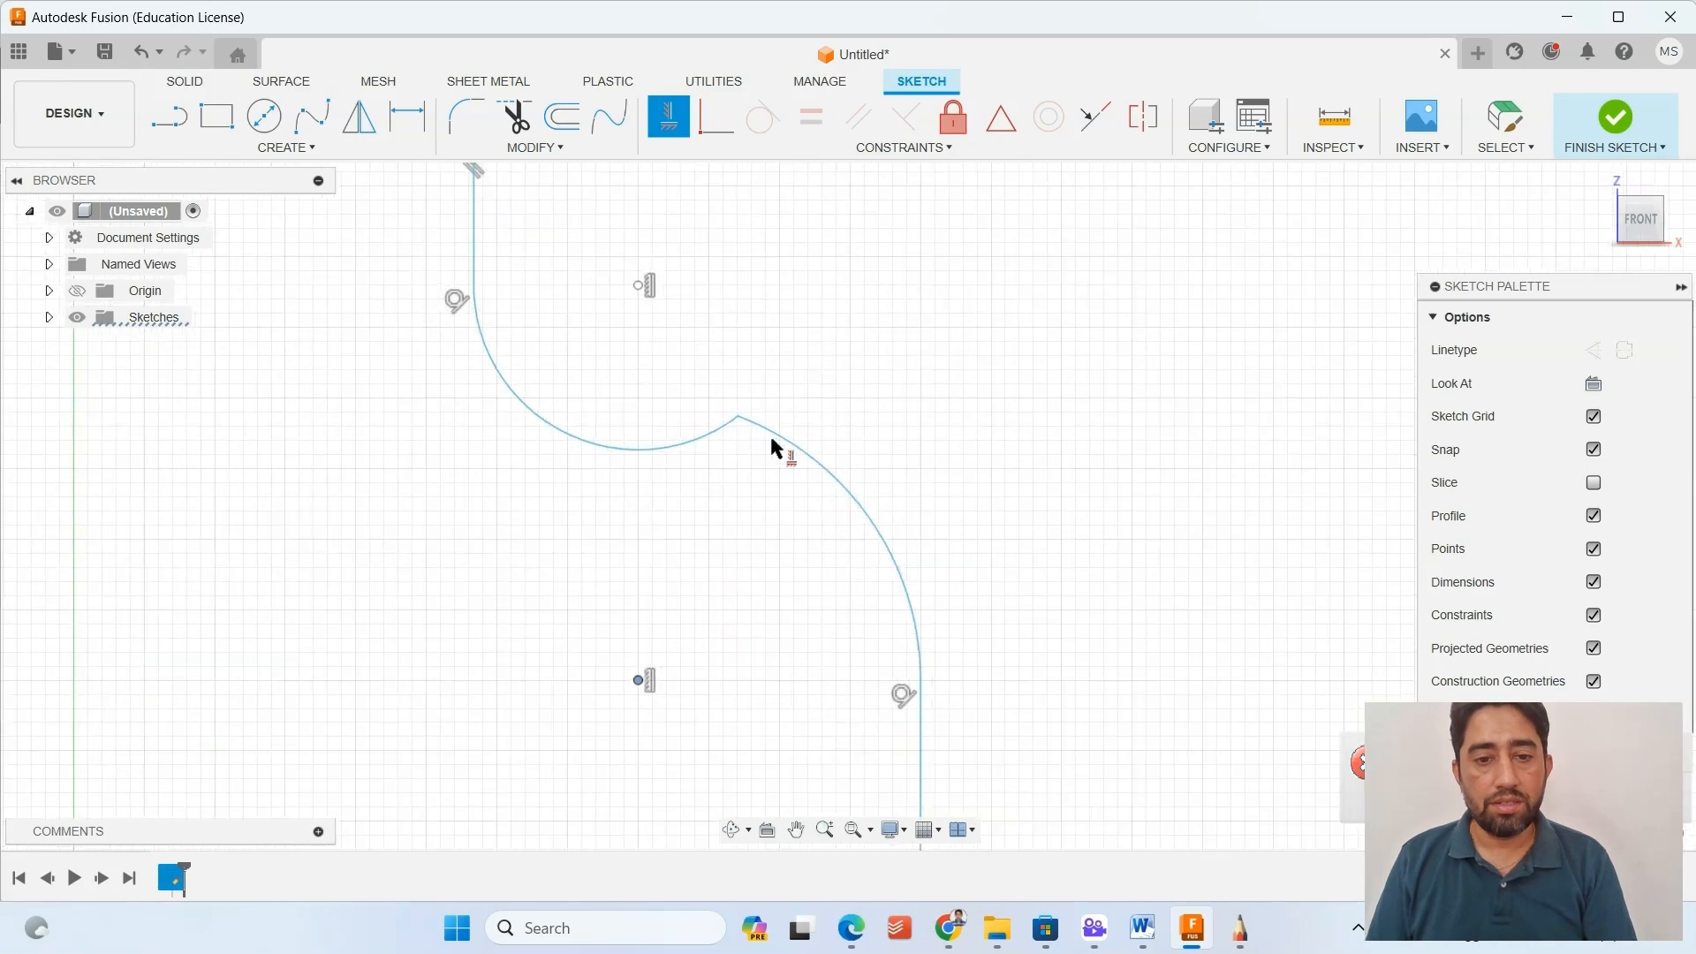
{"action": "left_click", "coordinate": [742, 420]}
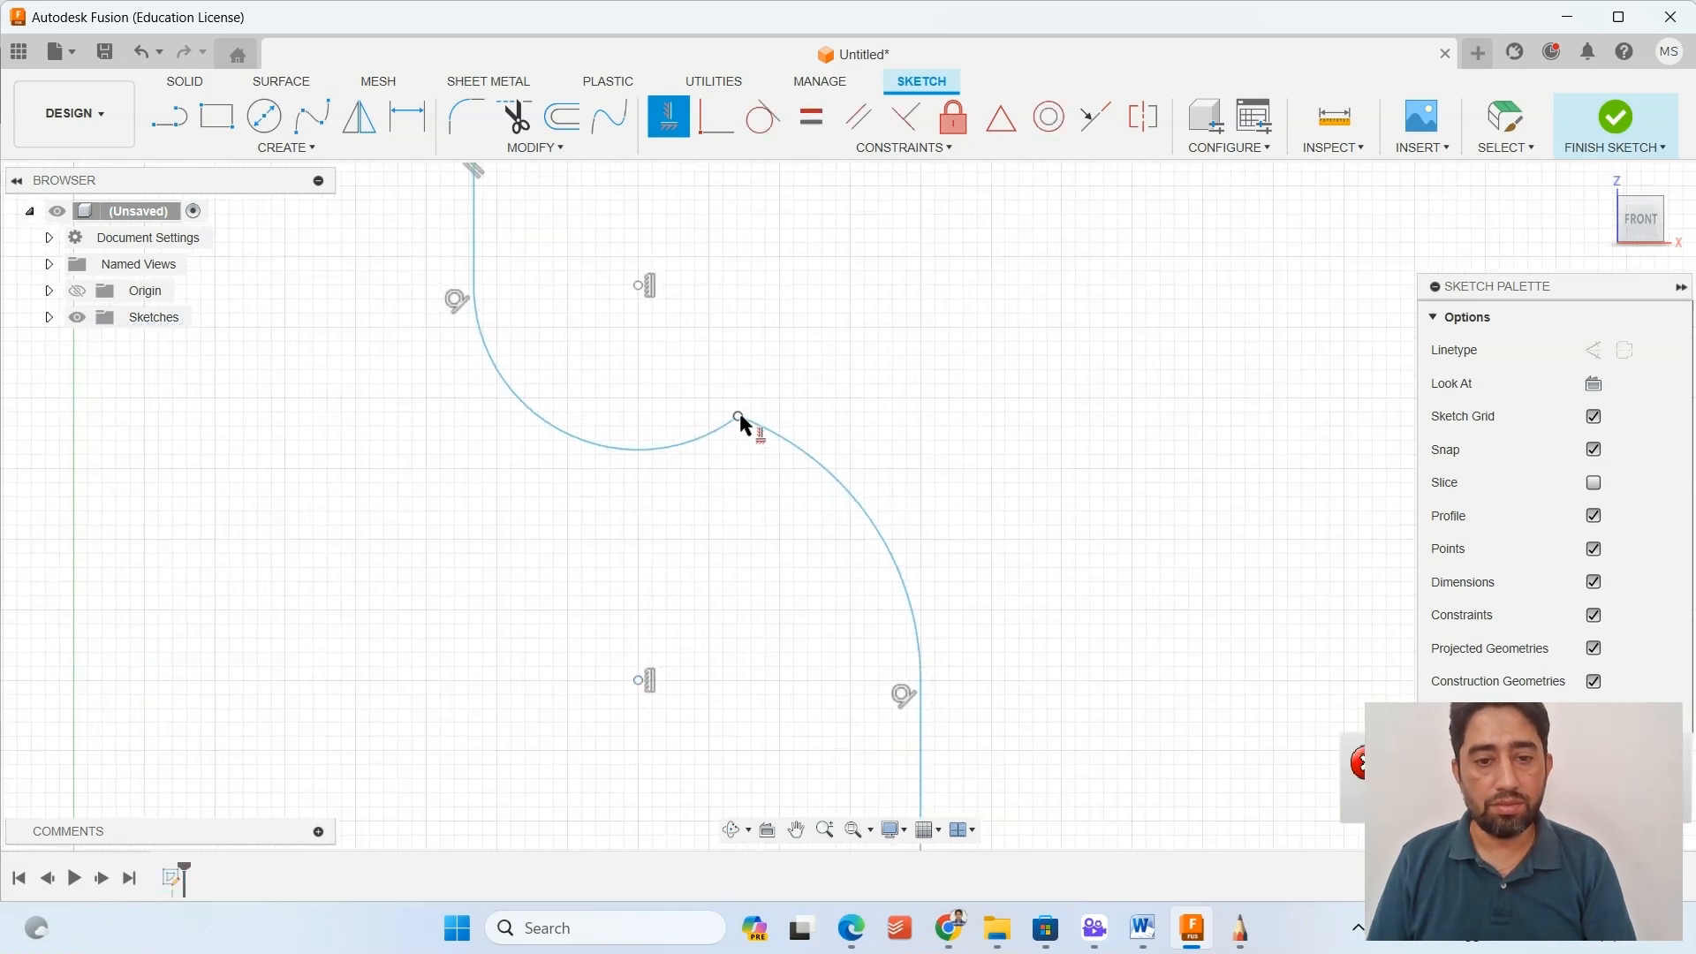
{"action": "key", "text": "Escape"}
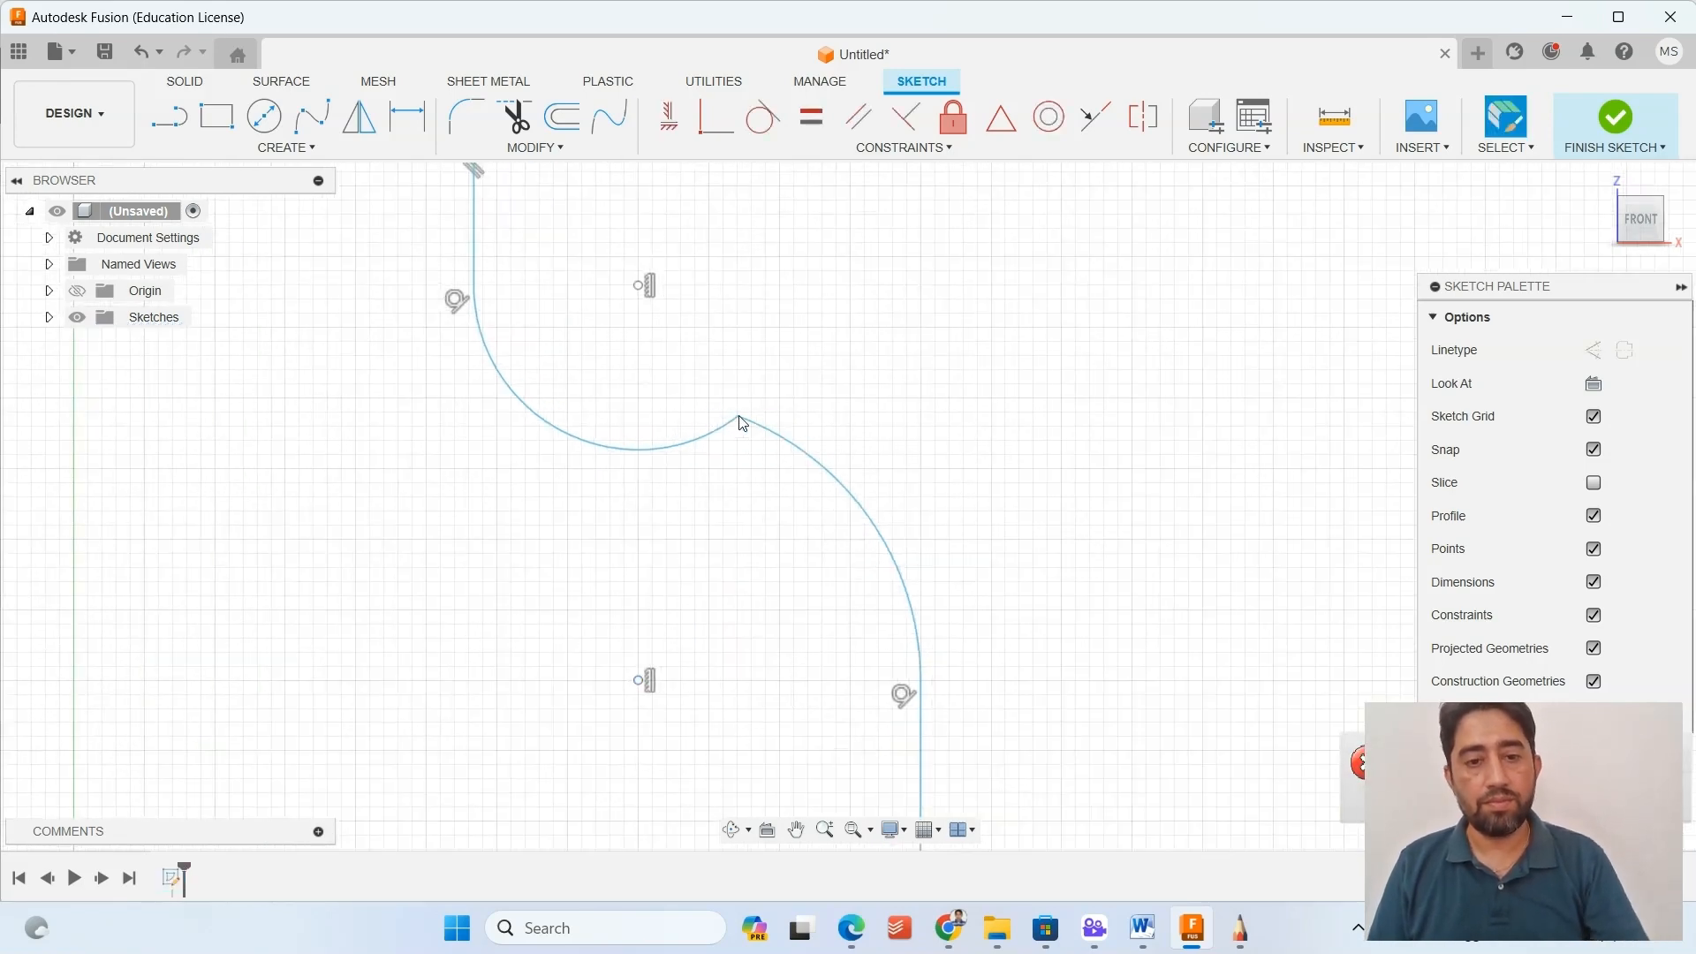
Reposition the arcs' shared endpoint close to the vertical line through their centers, adjusting the shoulder curve.
{"action": "left_click_drag", "start_coordinate": [737, 420], "coordinate": [642, 473]}
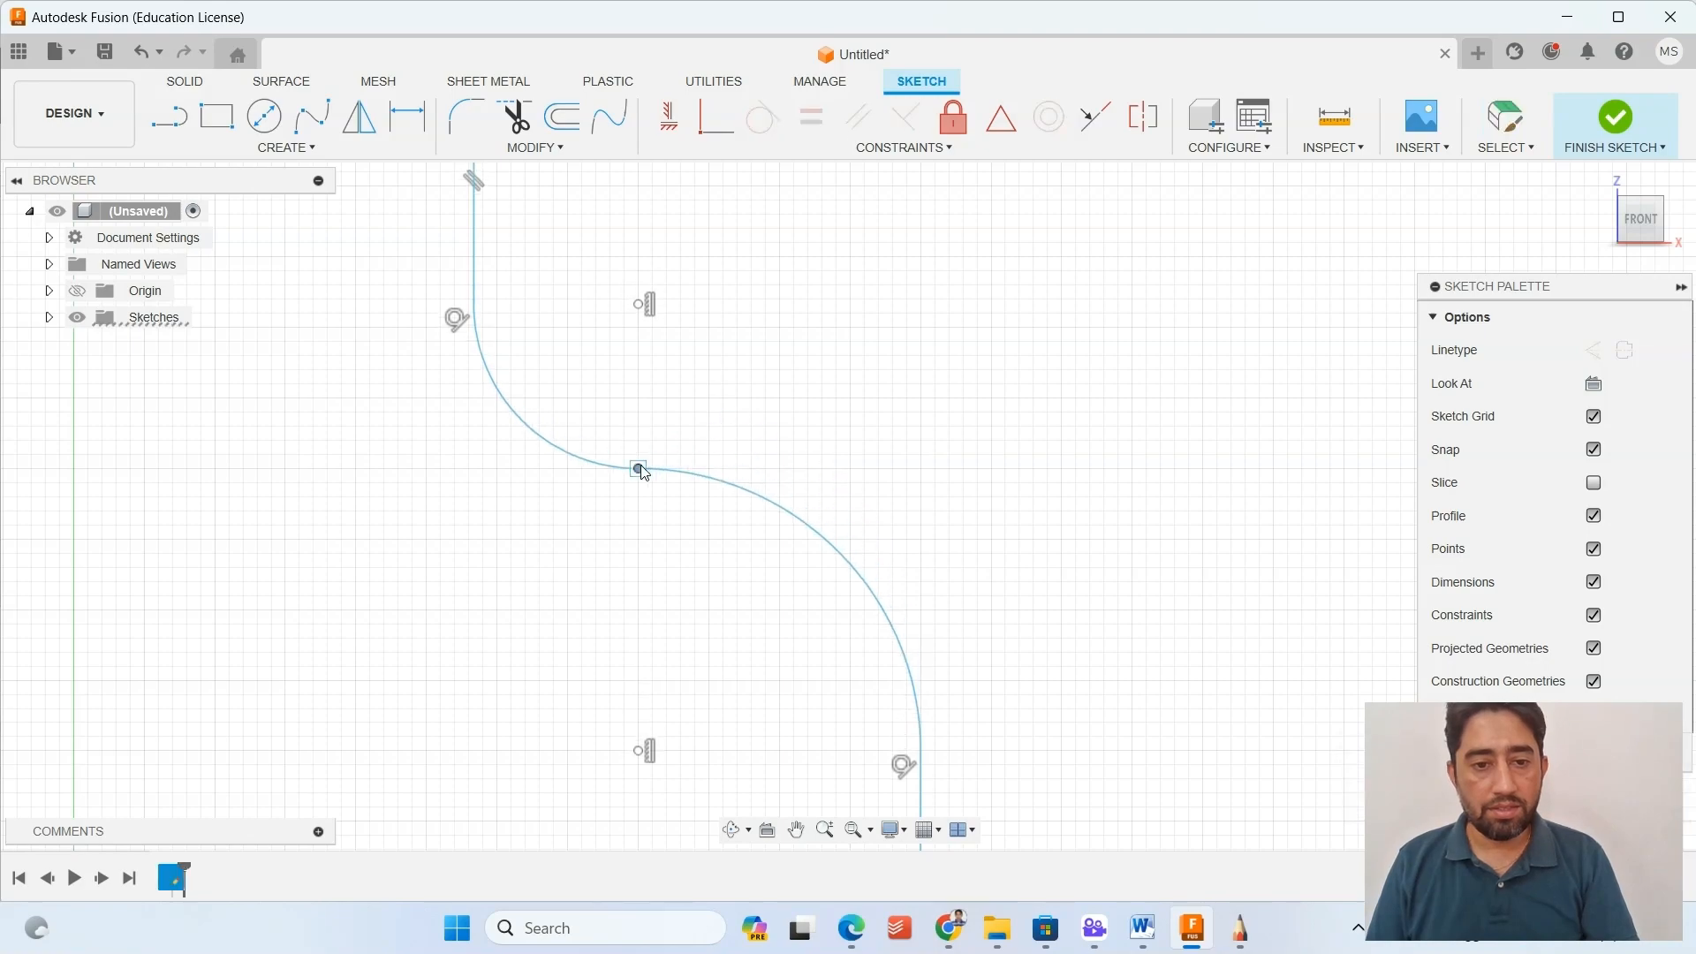
{"action": "scroll", "coordinate": [530, 510], "scroll_direction": "down", "scroll_amount": 3}
{"action": "mouse_move", "coordinate": [548, 526]}
{"action": "middle_mouse_down"}
{"action": "mouse_move", "coordinate": [545, 481]}
{"action": "mouse_move", "coordinate": [608, 455]}
{"action": "middle_mouse_up"}
{"action": "scroll", "coordinate": [609, 457], "scroll_direction": "down", "scroll_amount": 1}
{"action": "scroll", "coordinate": [610, 416], "scroll_direction": "up", "scroll_amount": 2}
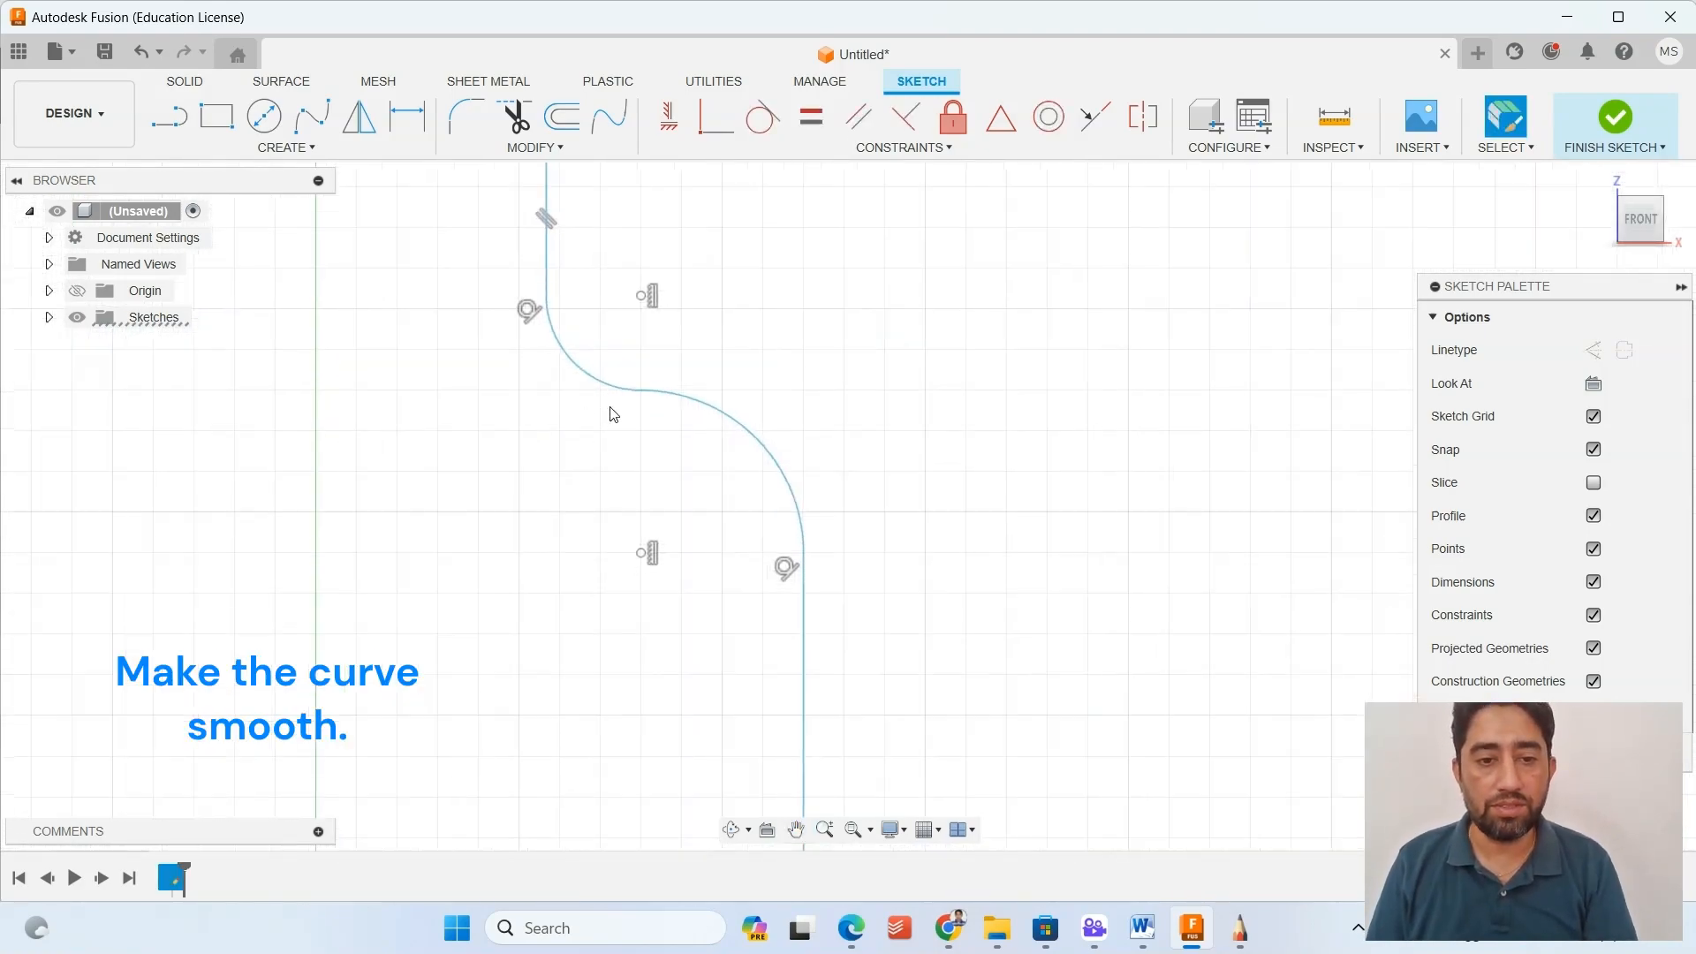
{"action": "left_click_drag", "start_coordinate": [658, 399], "coordinate": [689, 370]}
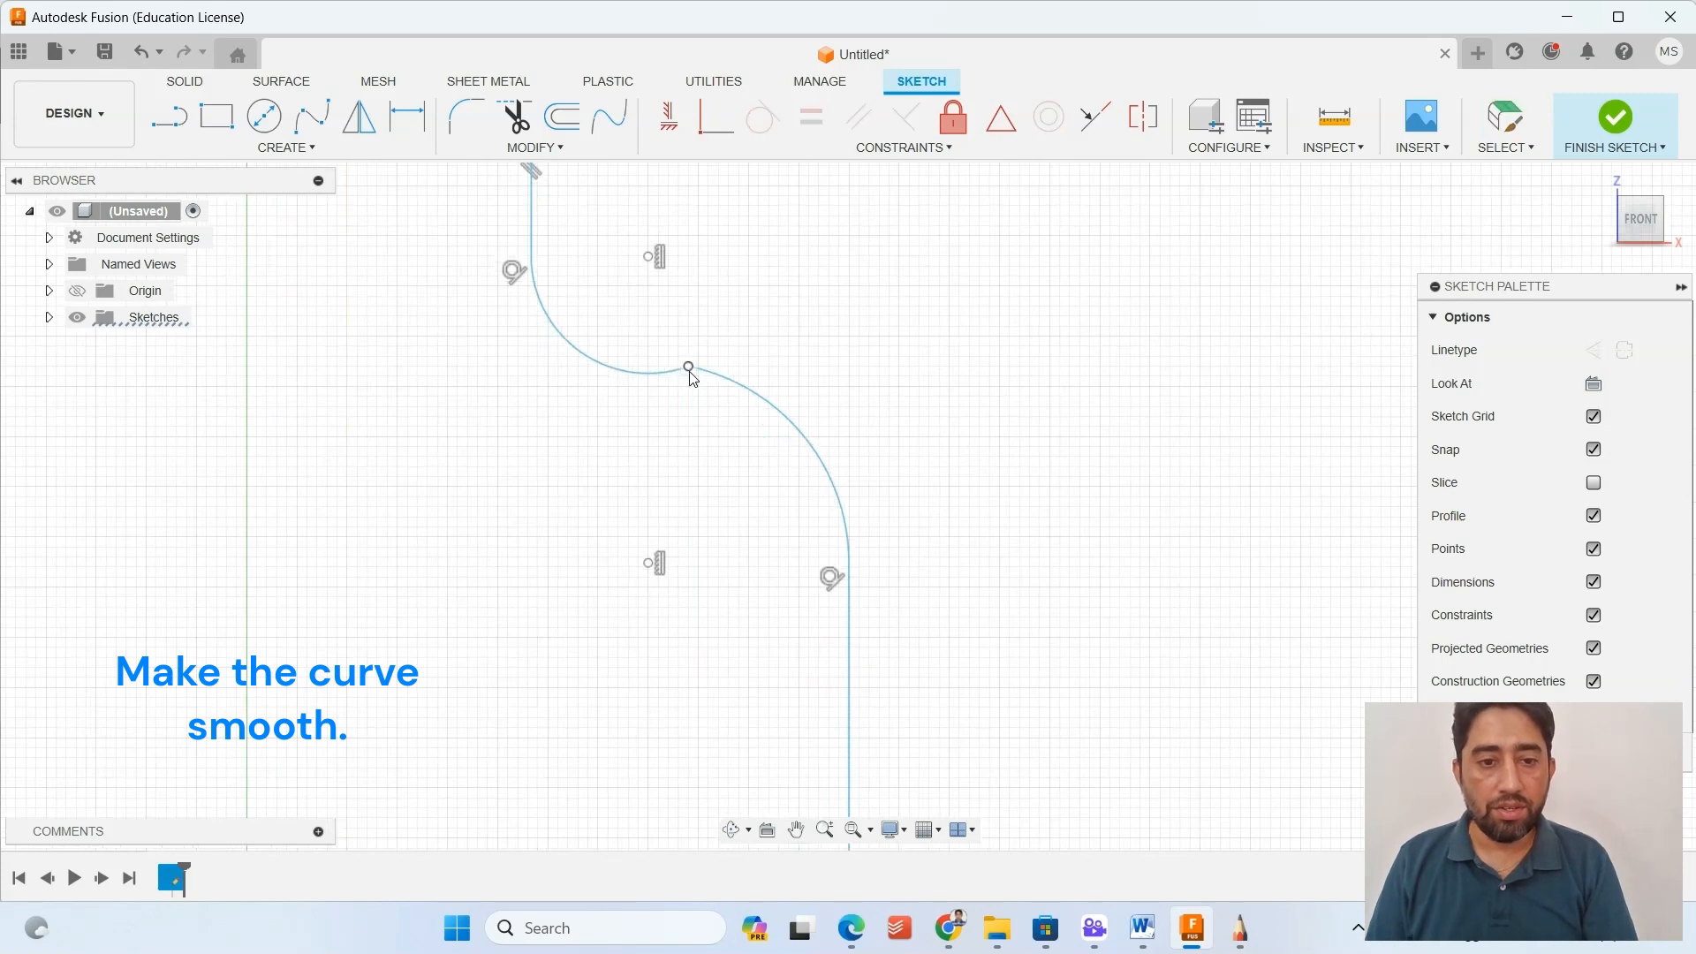
Apply a vertical constraint between the arcs' shared endpoint and the upper arc's center to smooth the shoulder.
{"action": "left_click", "coordinate": [669, 115]}
{"action": "left_click", "coordinate": [649, 371]}
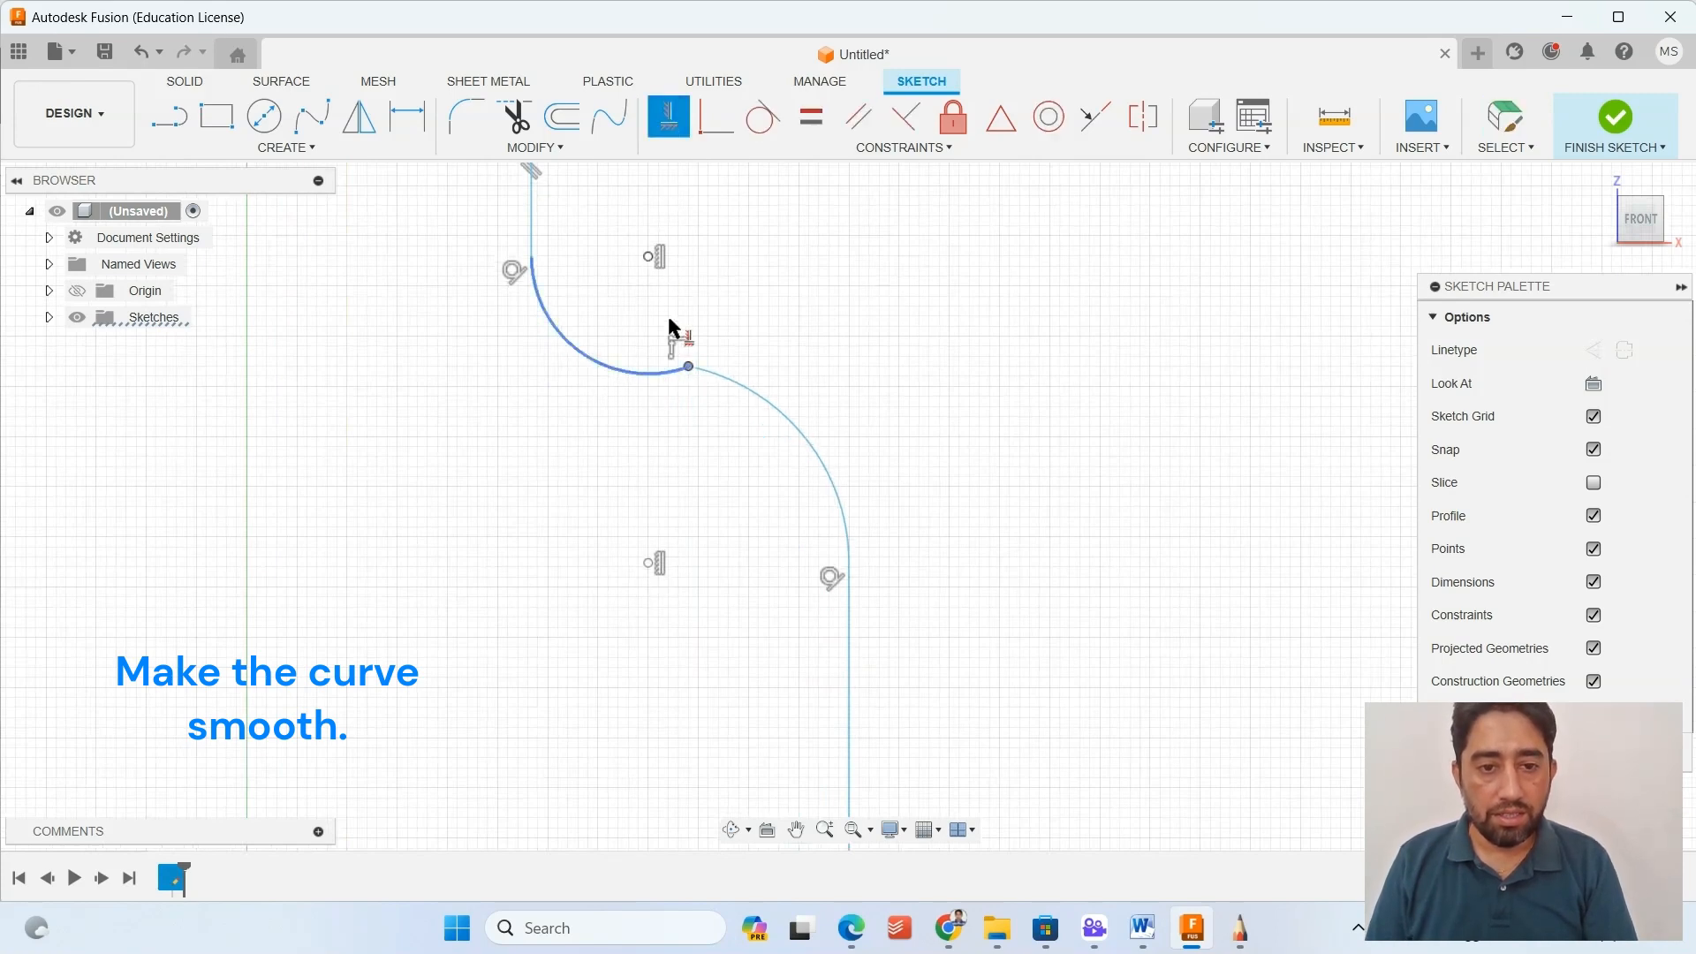
{"action": "left_click", "coordinate": [672, 371]}
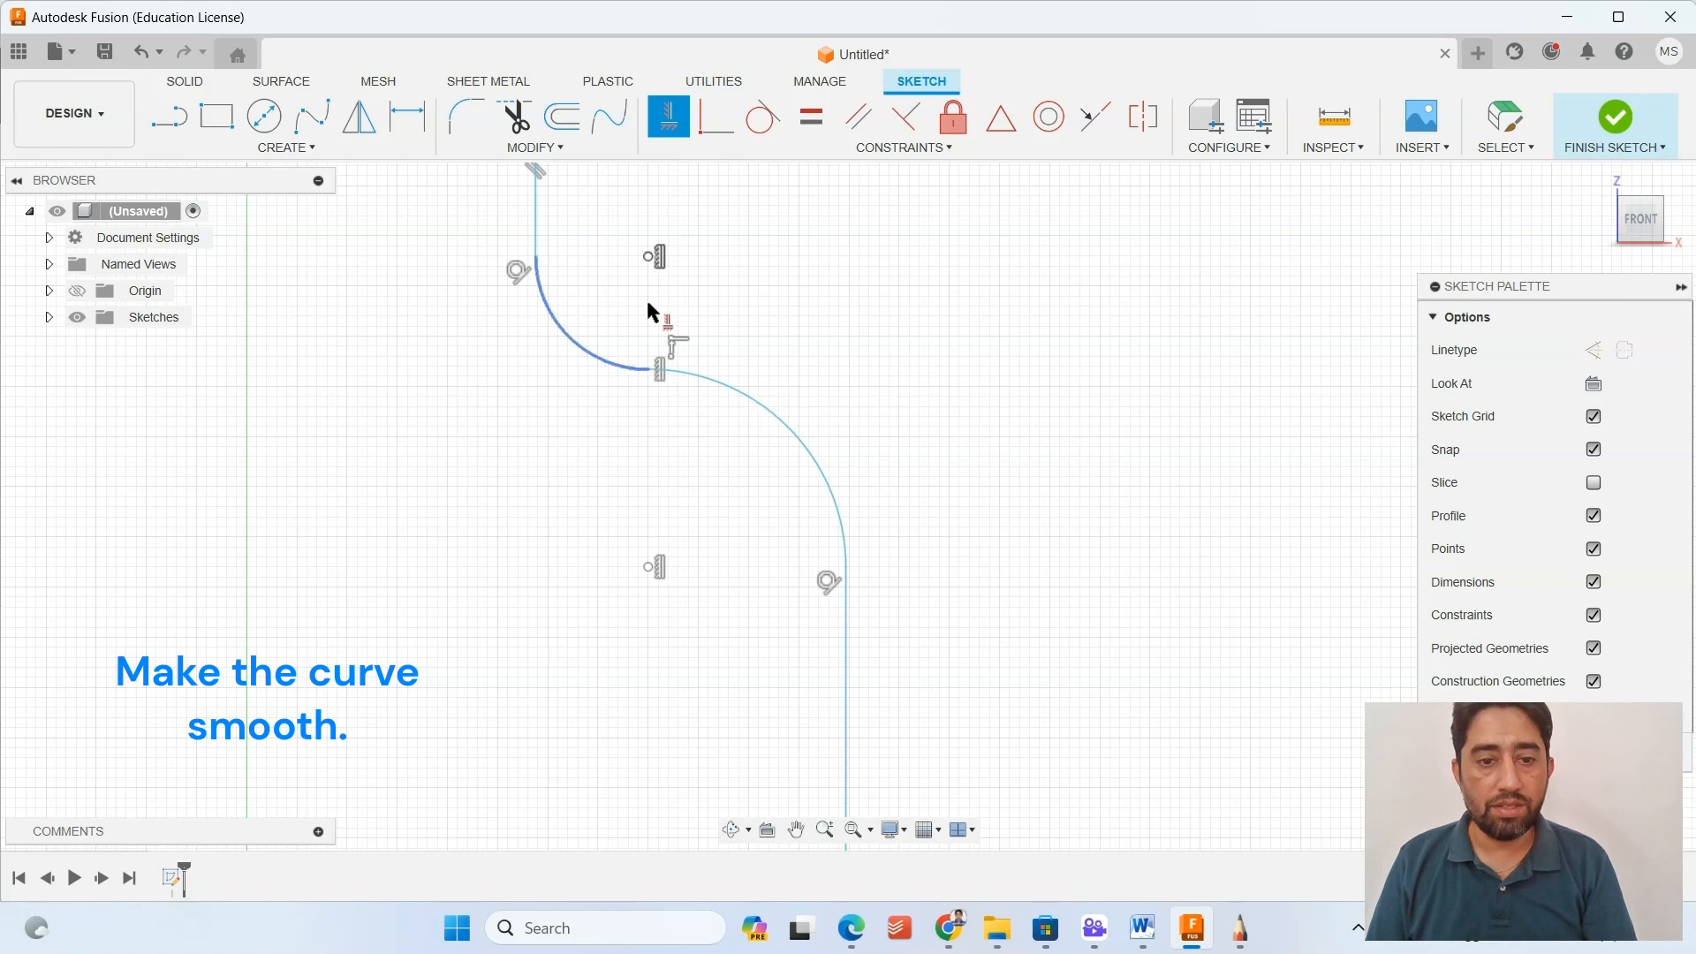
Draw a vertical centerline about 210 mm long upward from the origin as the bottle's axis.
{"action": "scroll", "coordinate": [506, 540], "scroll_direction": "down", "scroll_amount": 3}
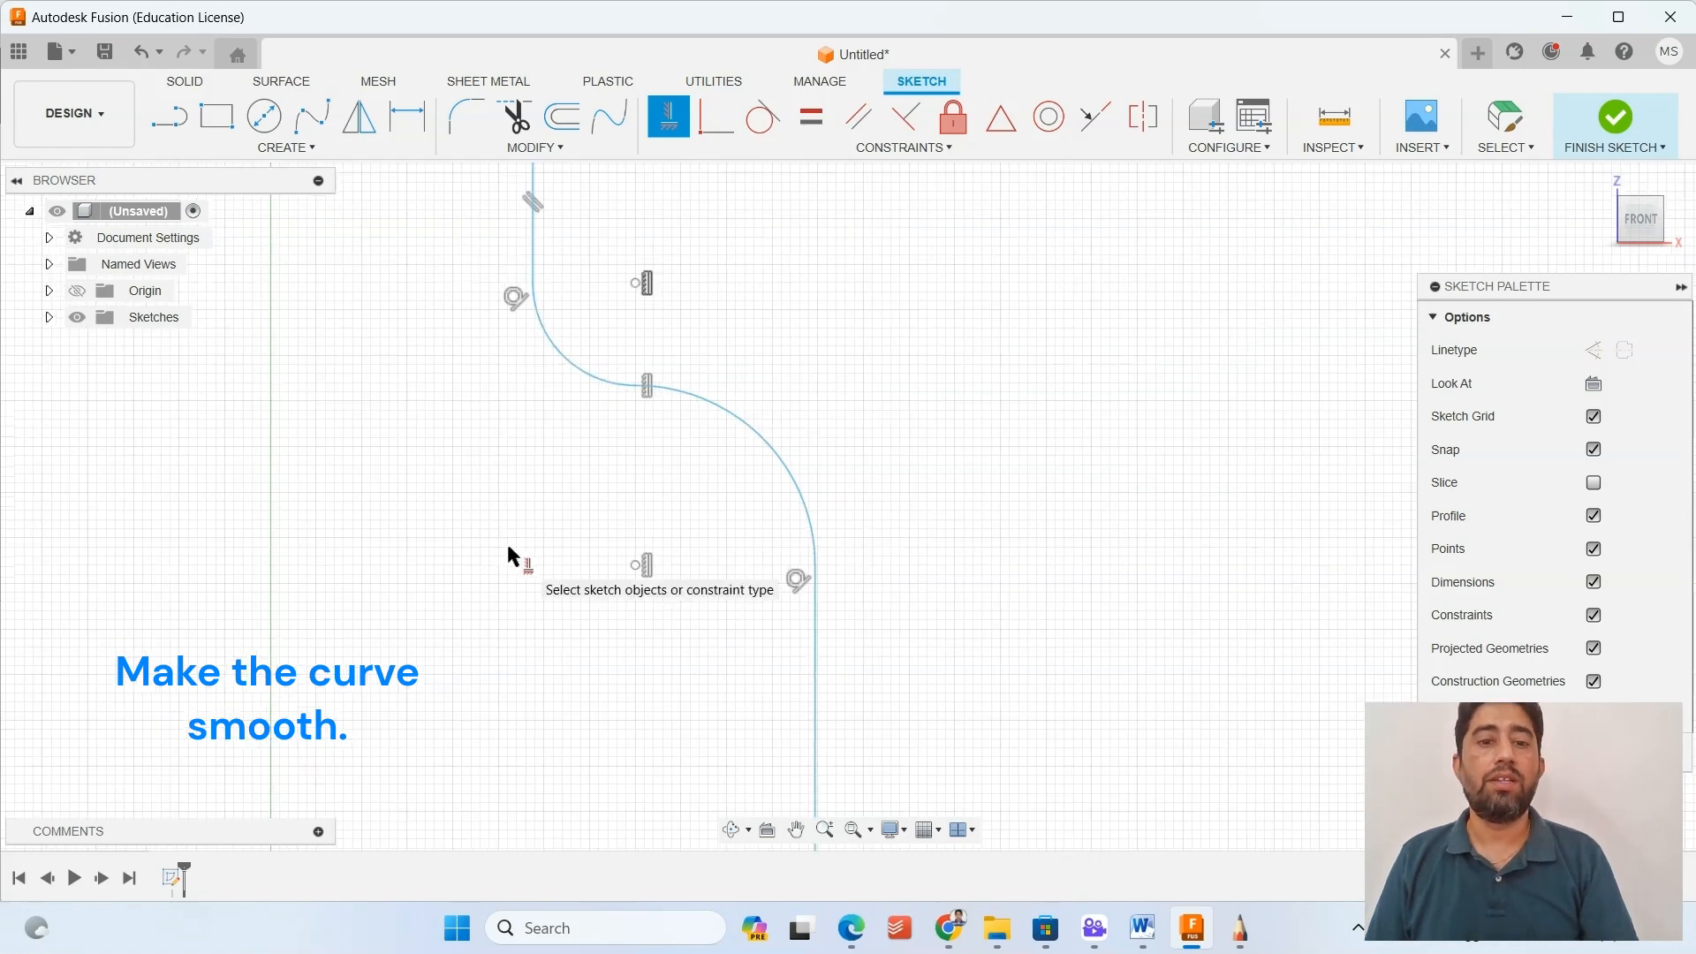
{"action": "scroll", "coordinate": [513, 552], "scroll_direction": "down", "scroll_amount": 2}
{"action": "middle_click_drag", "start_coordinate": [530, 542], "coordinate": [723, 508]}
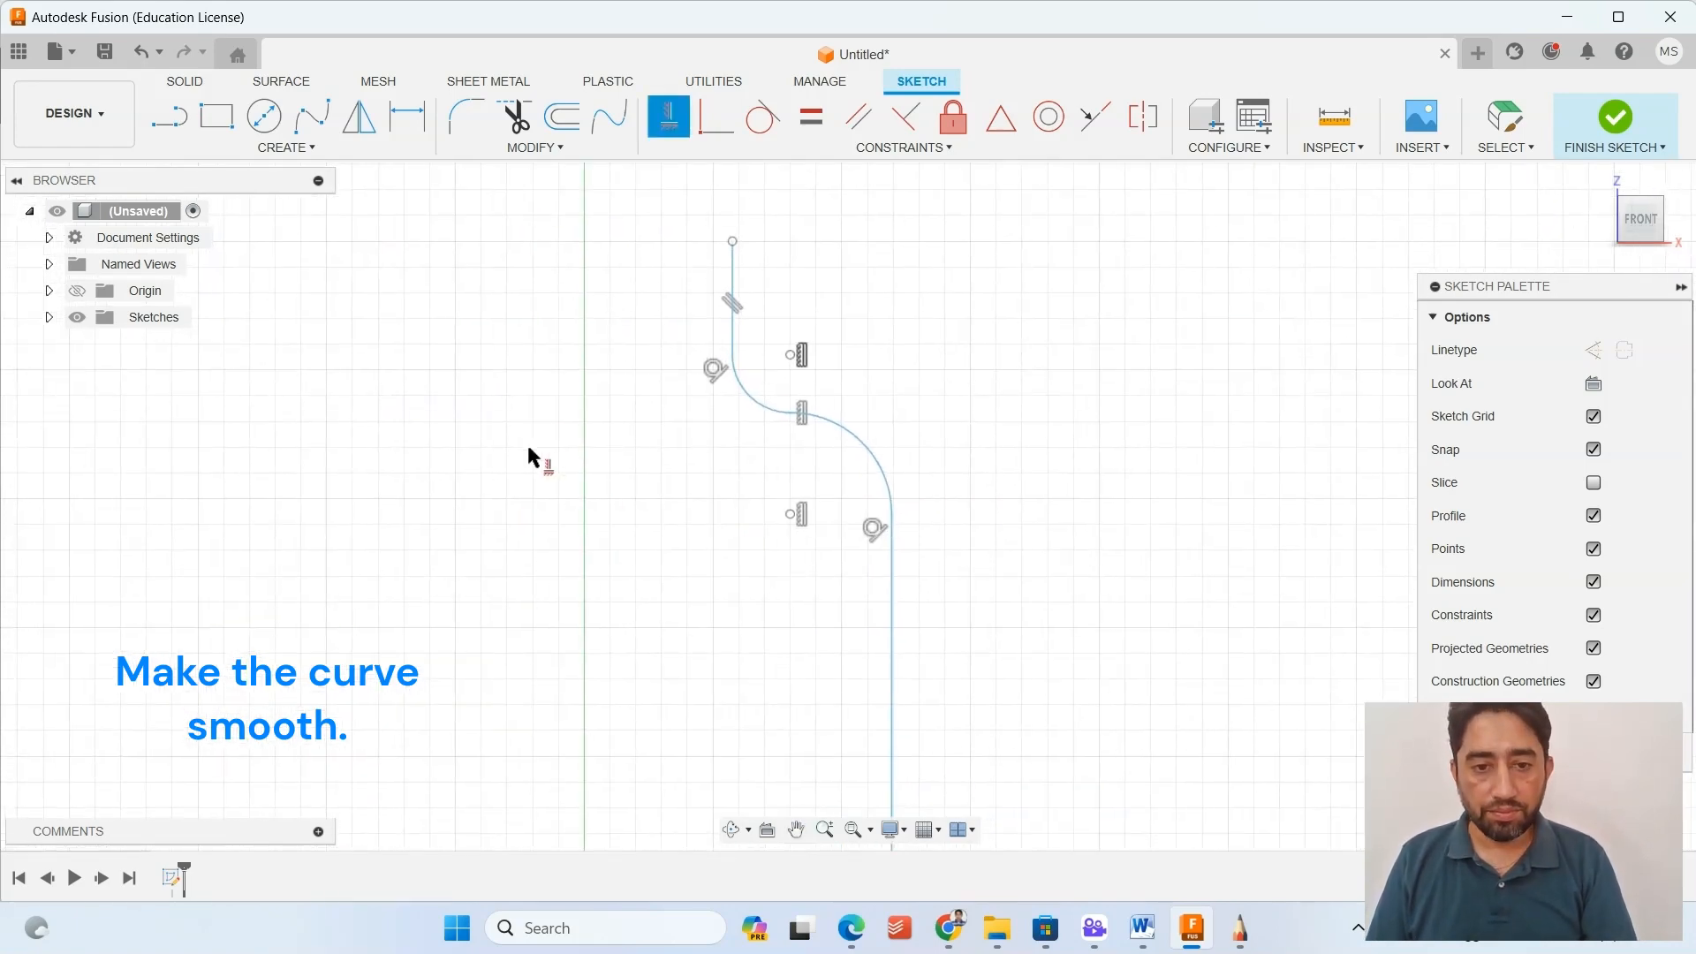
{"action": "scroll", "coordinate": [658, 371], "scroll_direction": "down", "scroll_amount": 2}
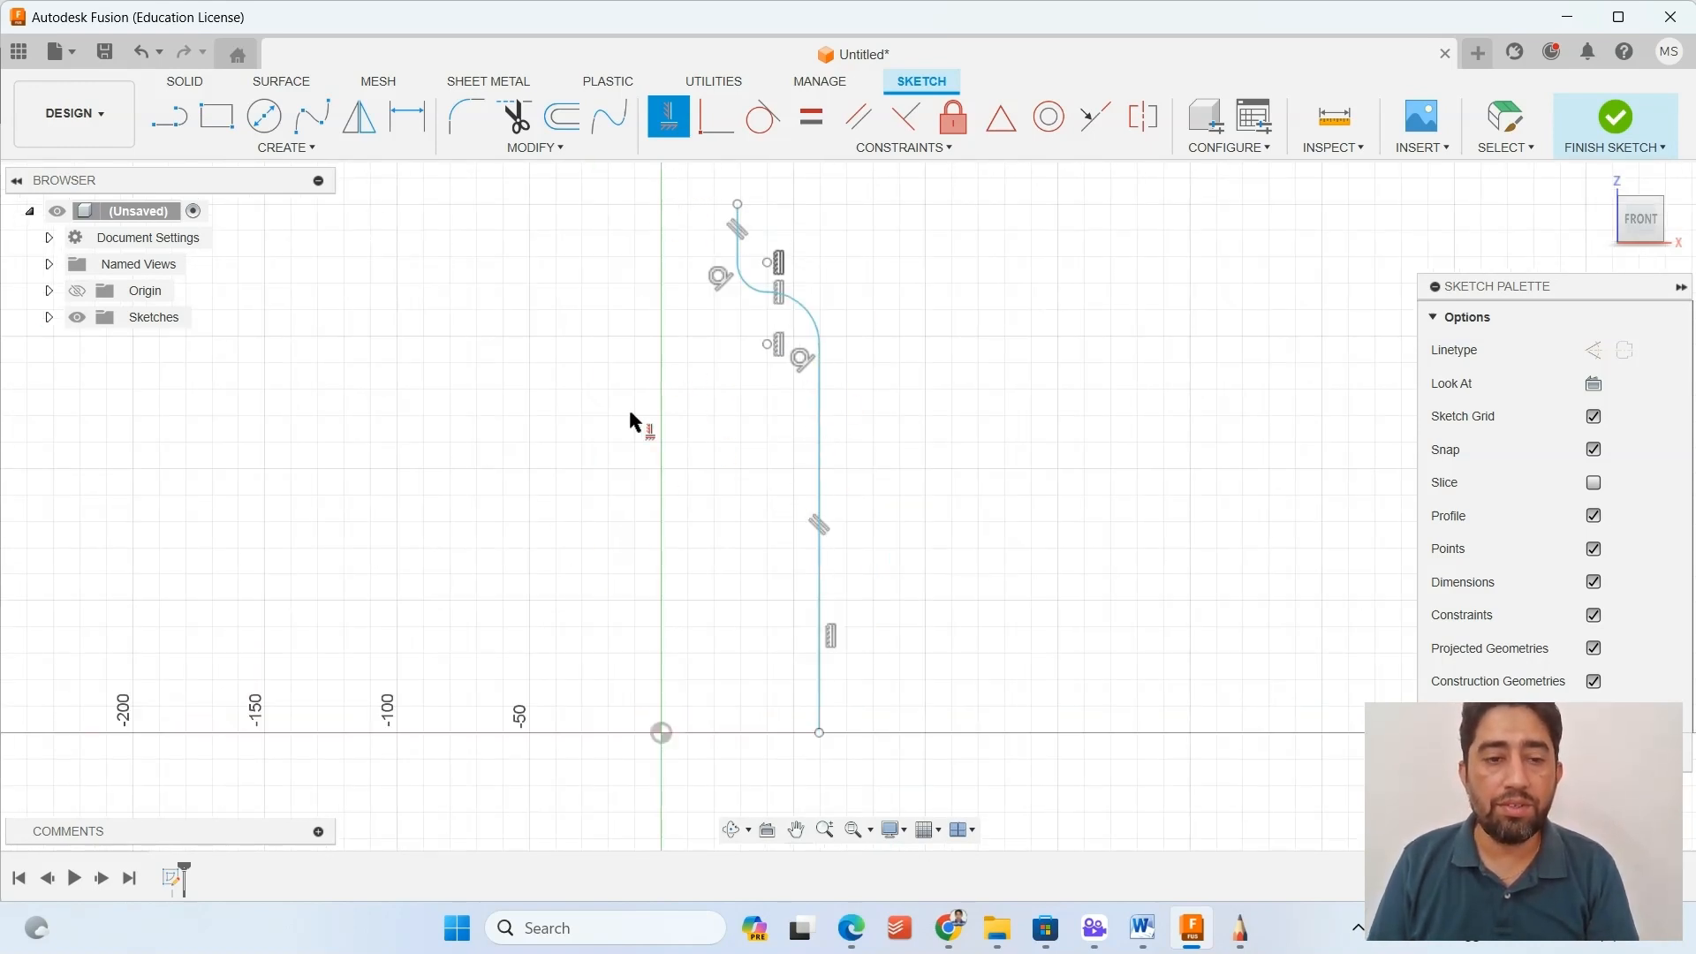
{"action": "left_click", "coordinate": [180, 122]}
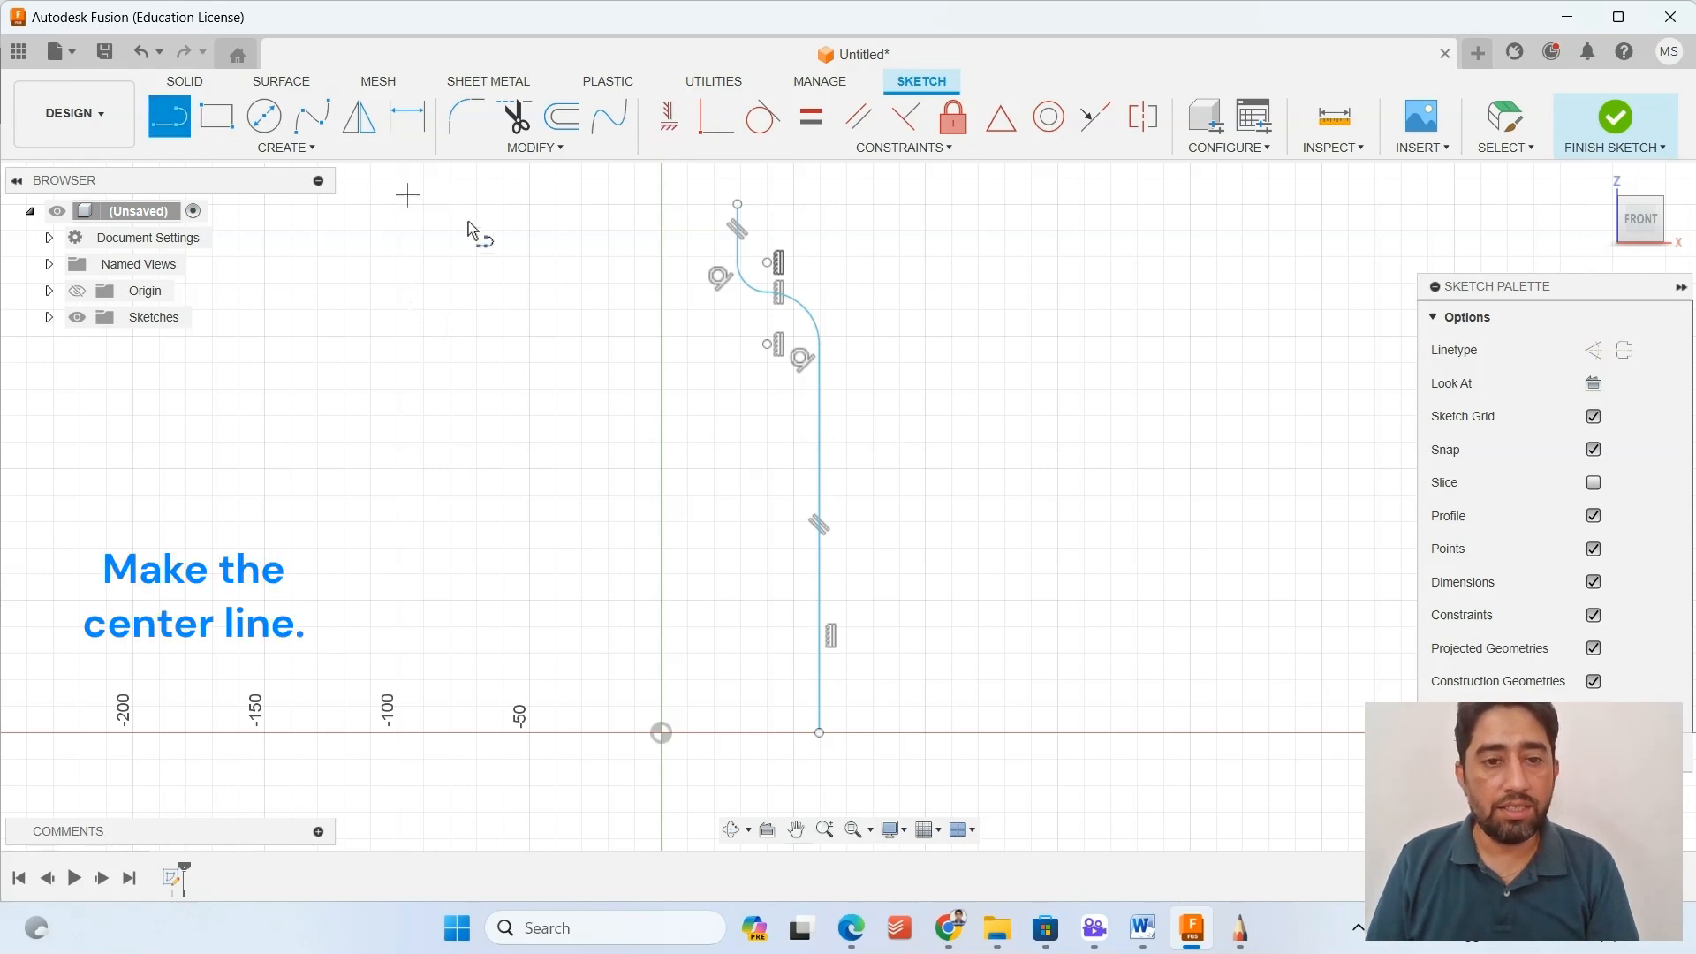
{"action": "left_click", "coordinate": [1623, 350]}
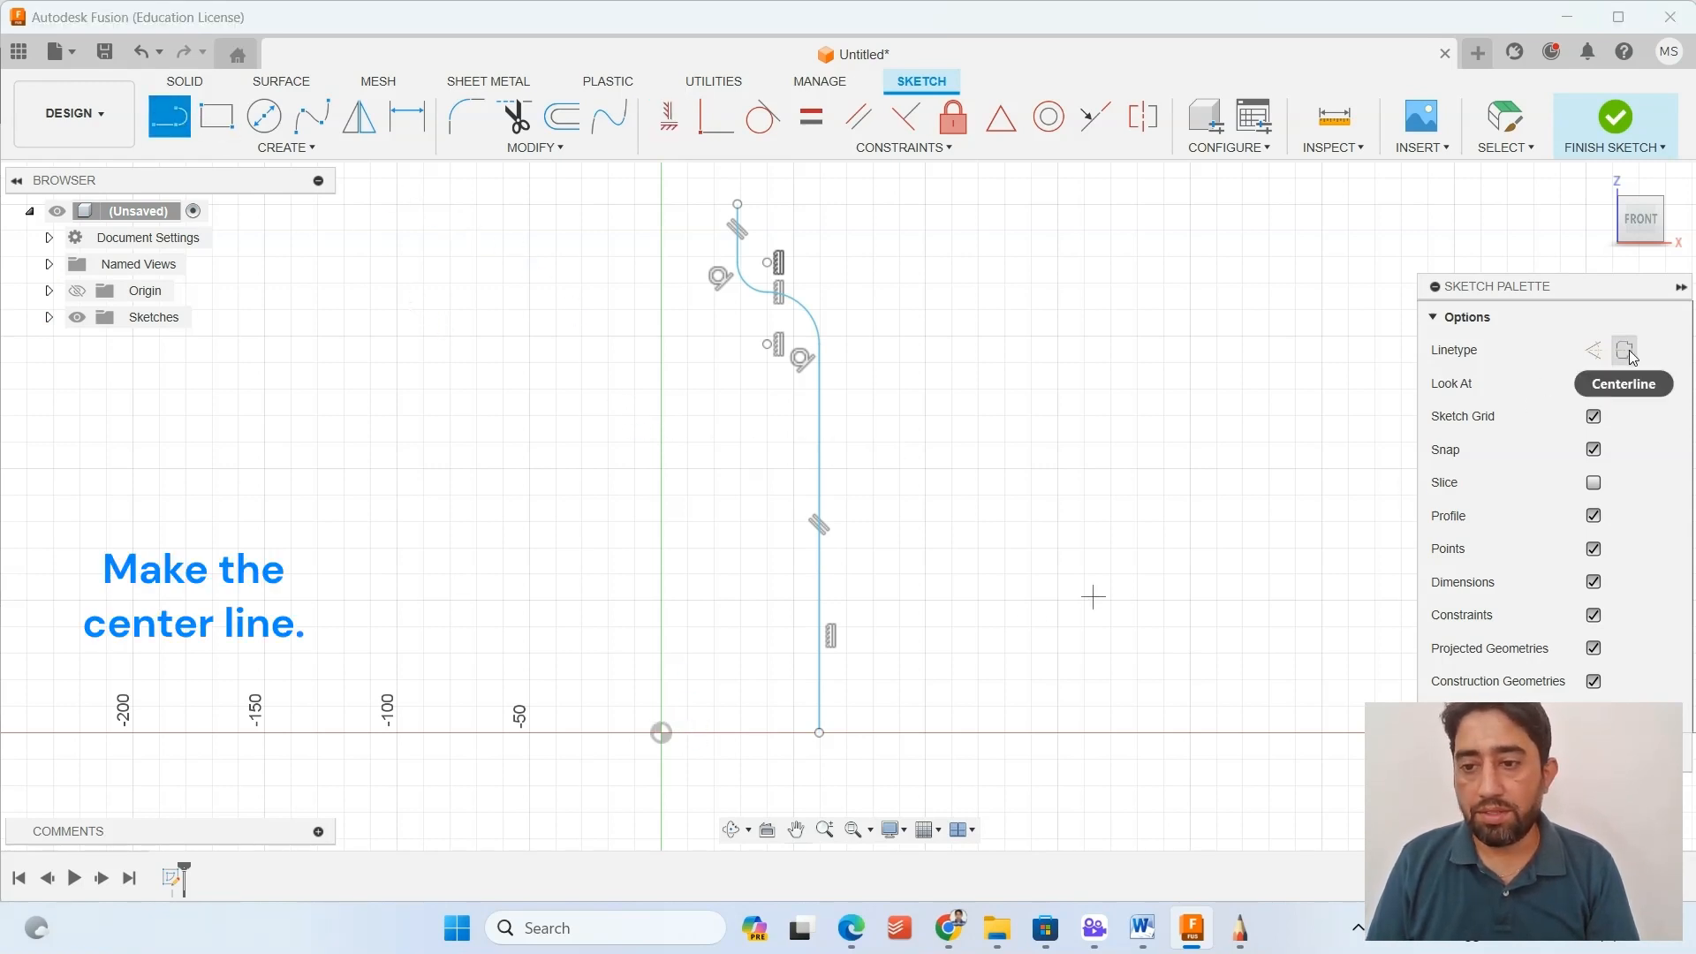
{"action": "left_click", "coordinate": [661, 733]}
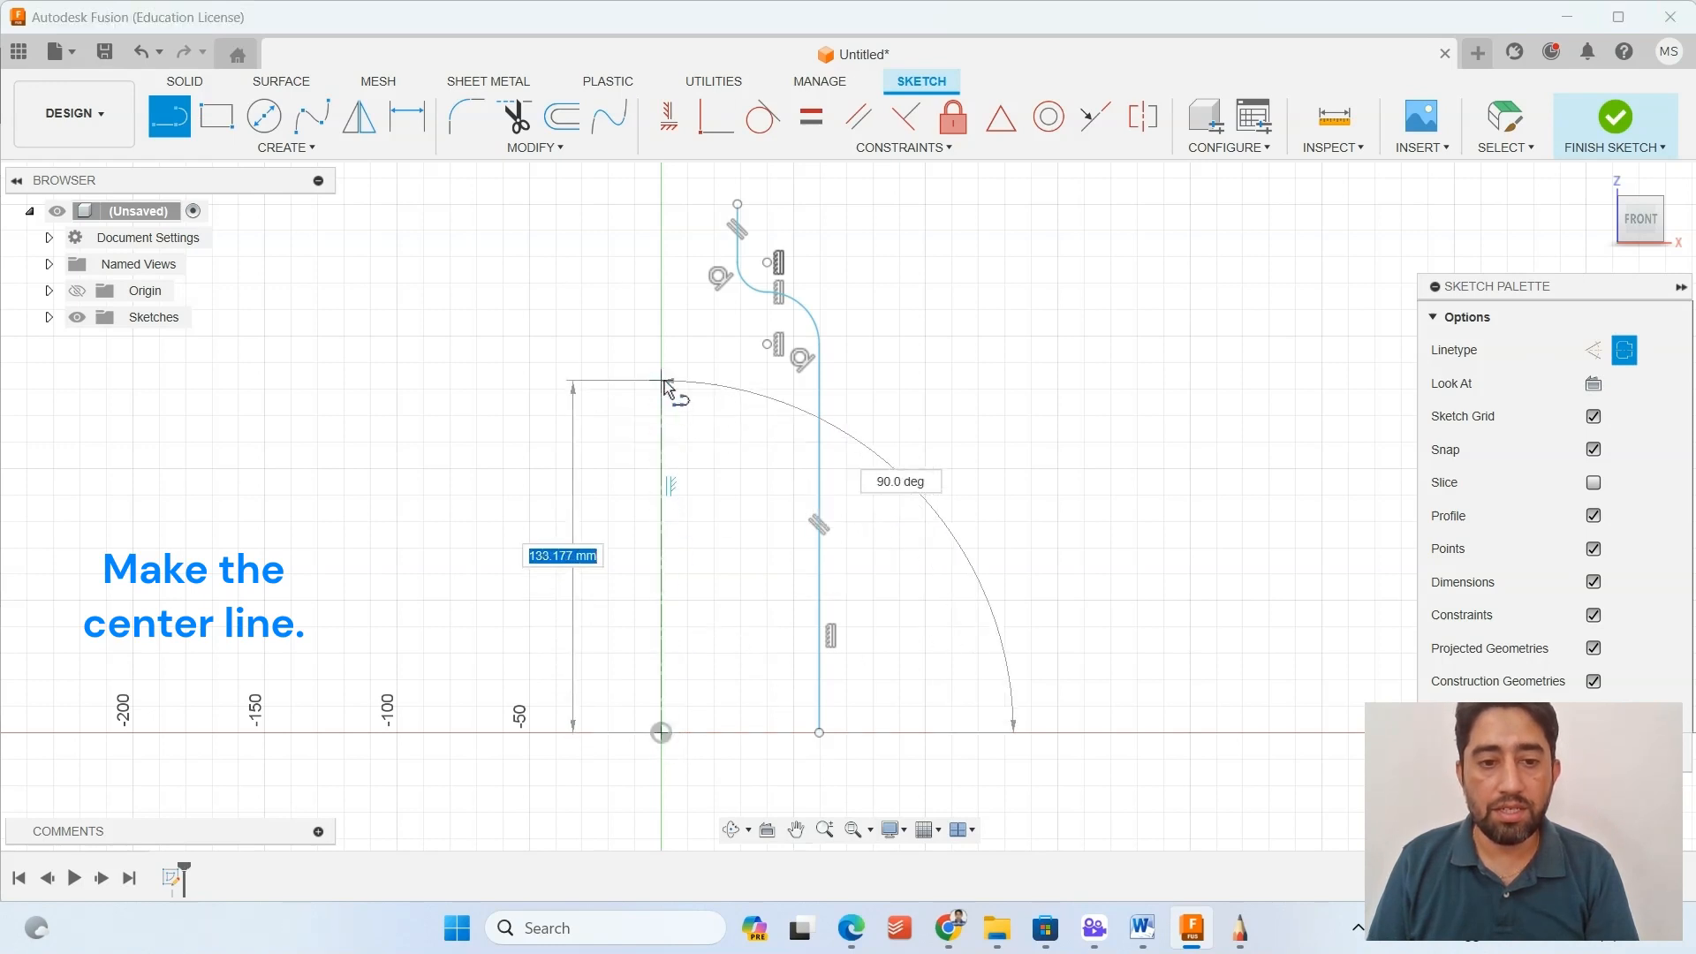
{"action": "left_click", "coordinate": [662, 178]}
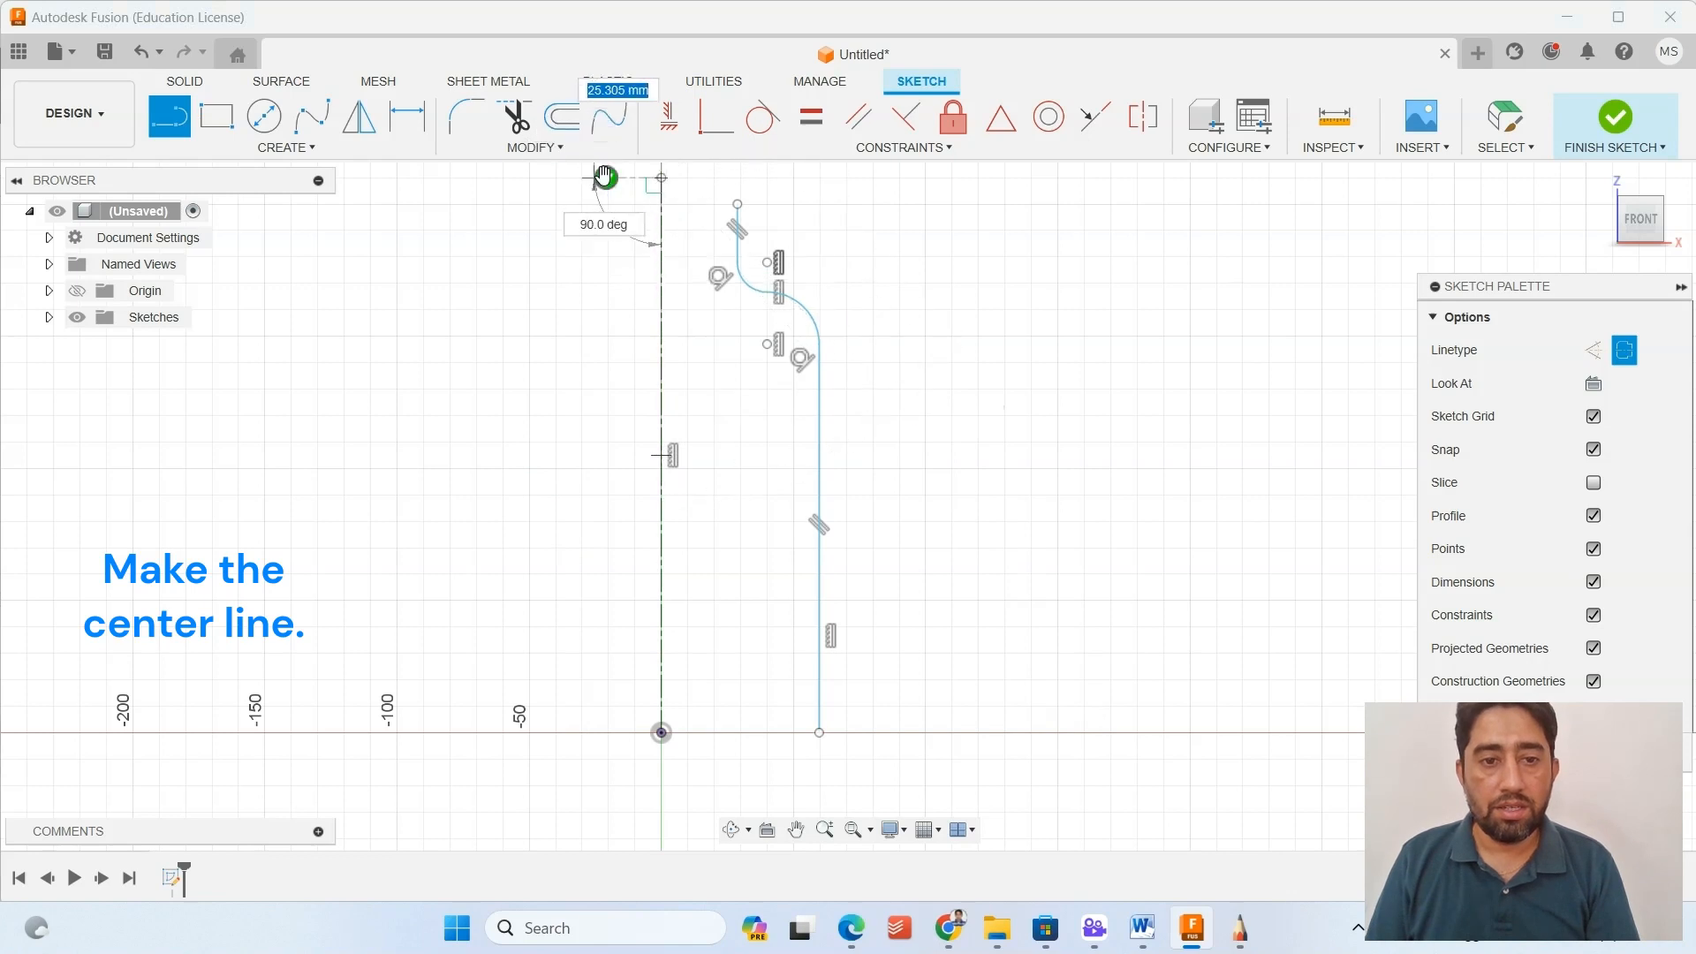
{"action": "key", "text": "Escape"}
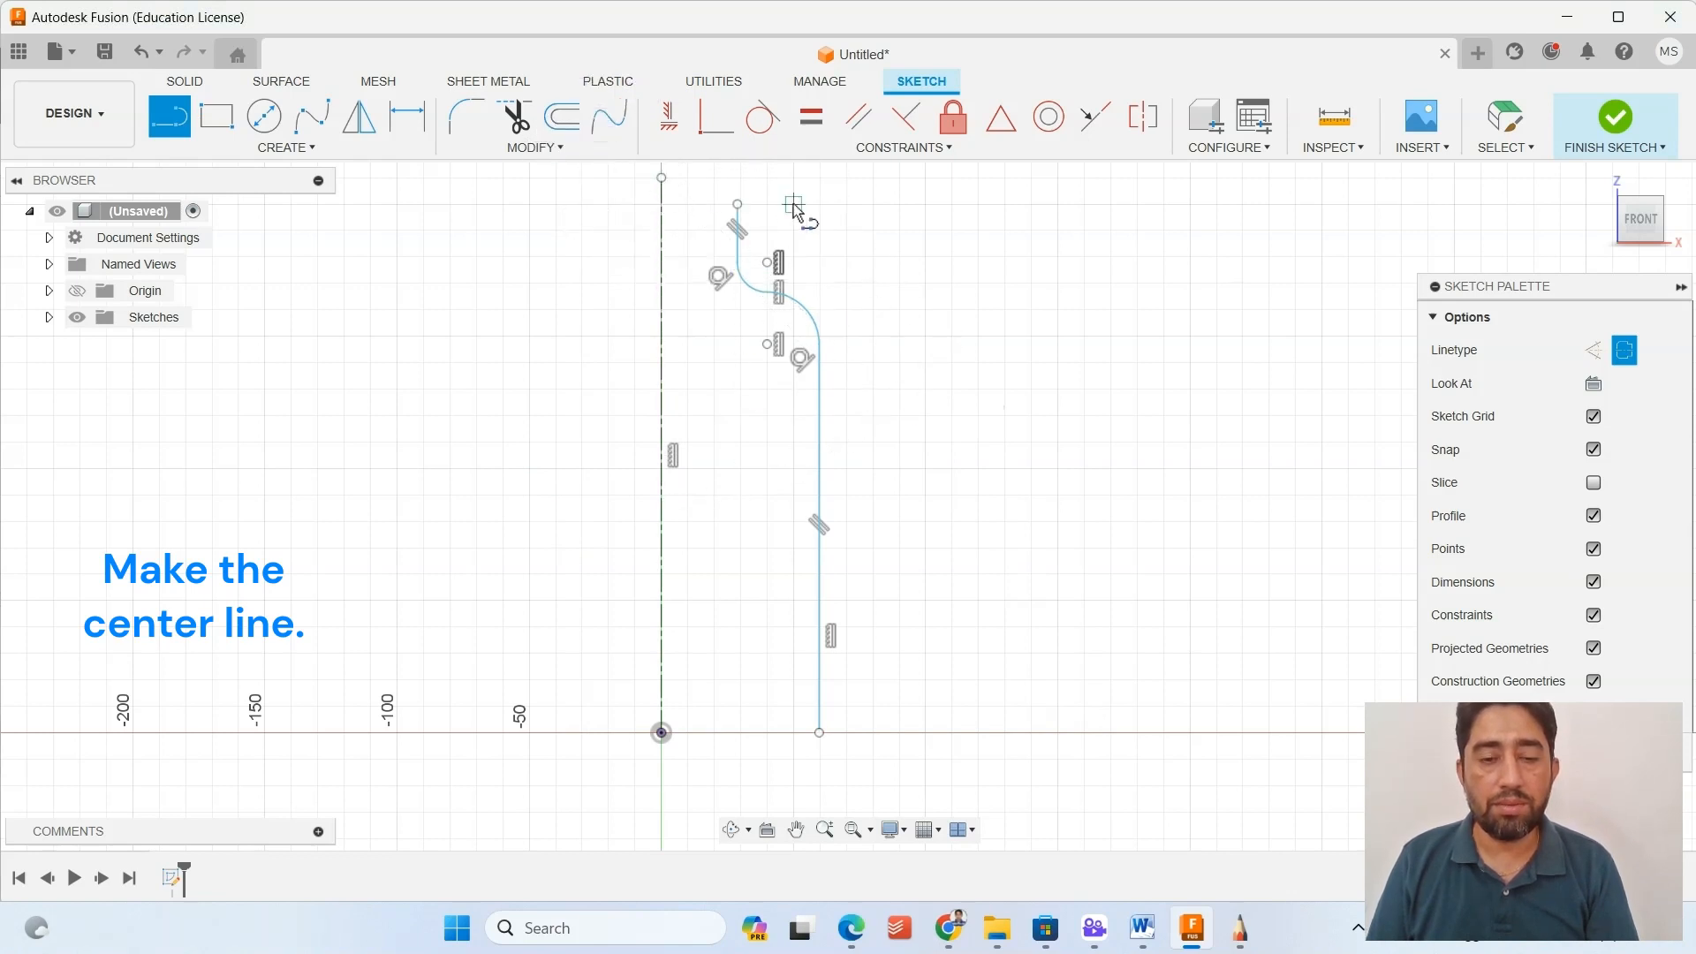
{"action": "mouse_move", "coordinate": [909, 273]}
{"action": "middle_mouse_down"}
{"action": "mouse_move", "coordinate": [943, 344]}
{"action": "mouse_move", "coordinate": [925, 300]}
{"action": "middle_mouse_up"}
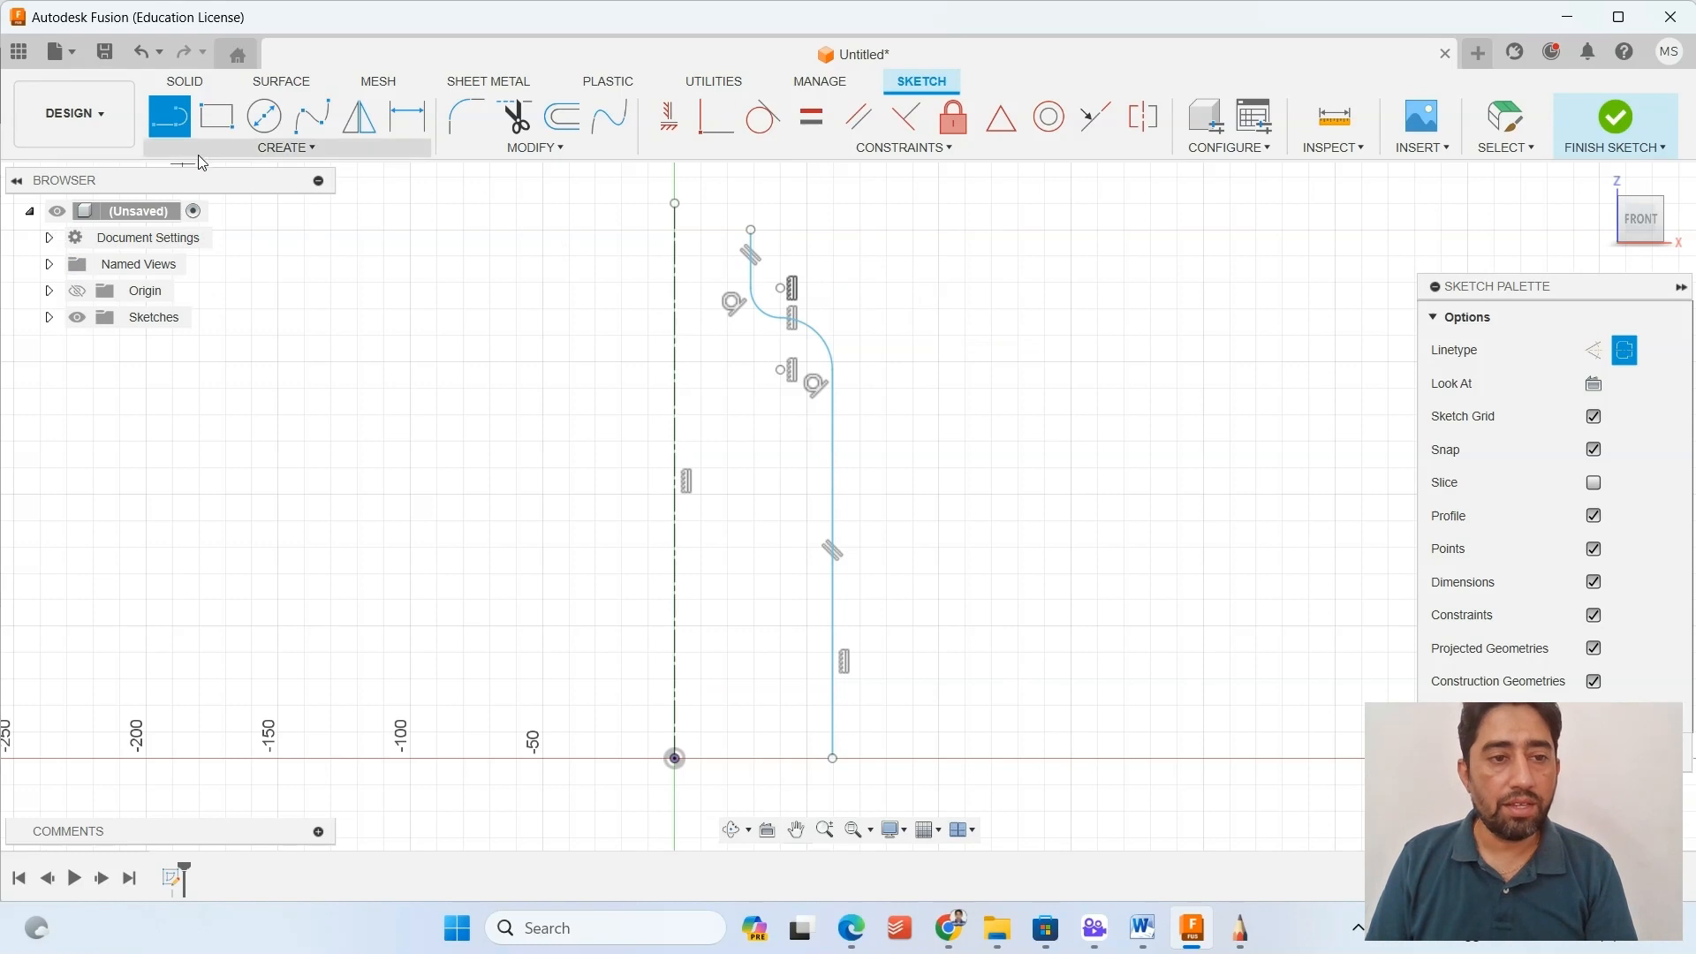
Dimension the neck line from the centerline as a diameter of 30 mm.
{"action": "key", "text": "d"}
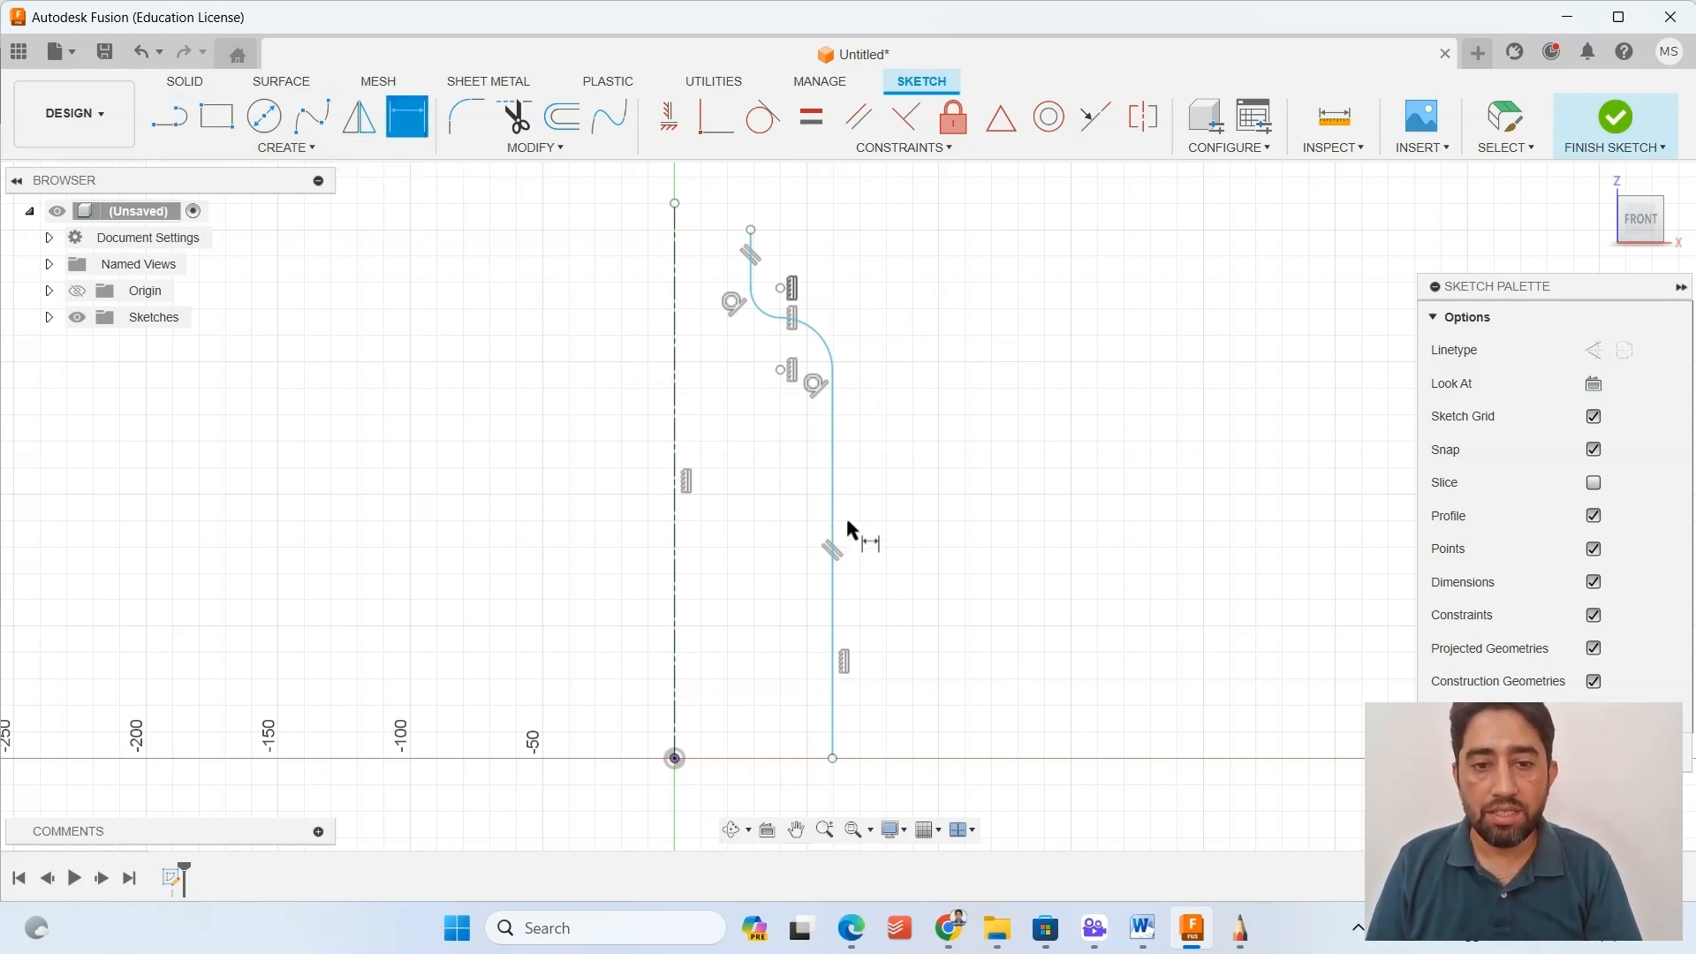
{"action": "left_click", "coordinate": [750, 265]}
{"action": "left_click", "coordinate": [676, 250]}
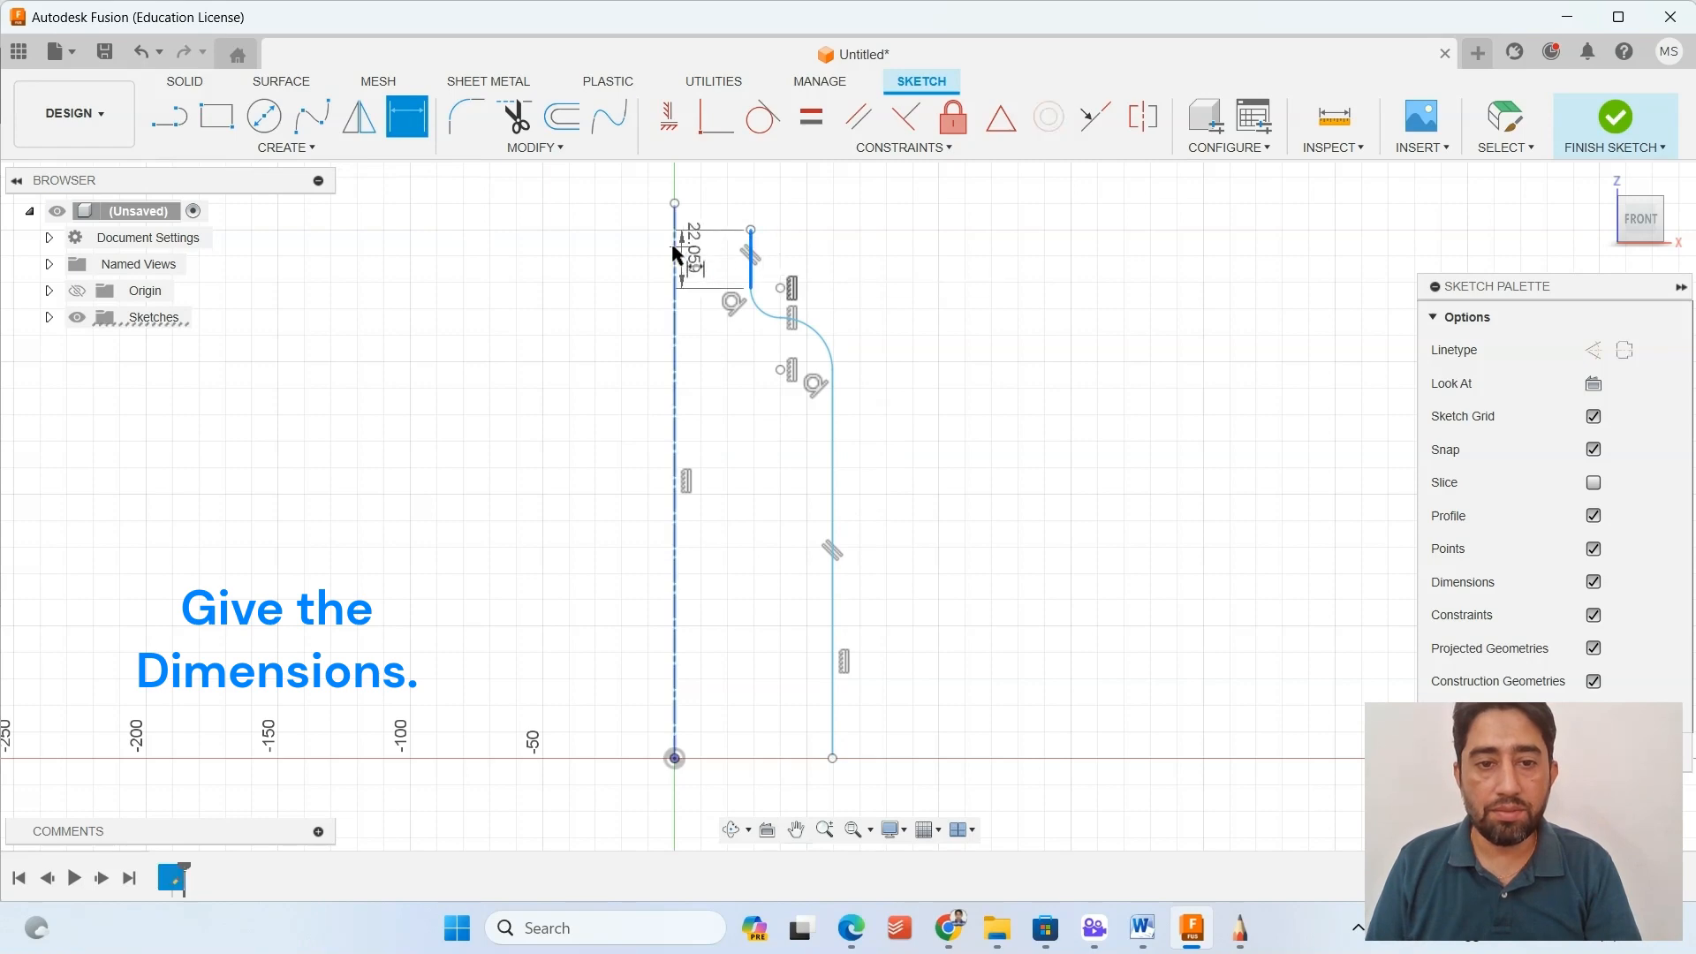
{"action": "left_click", "coordinate": [678, 182]}
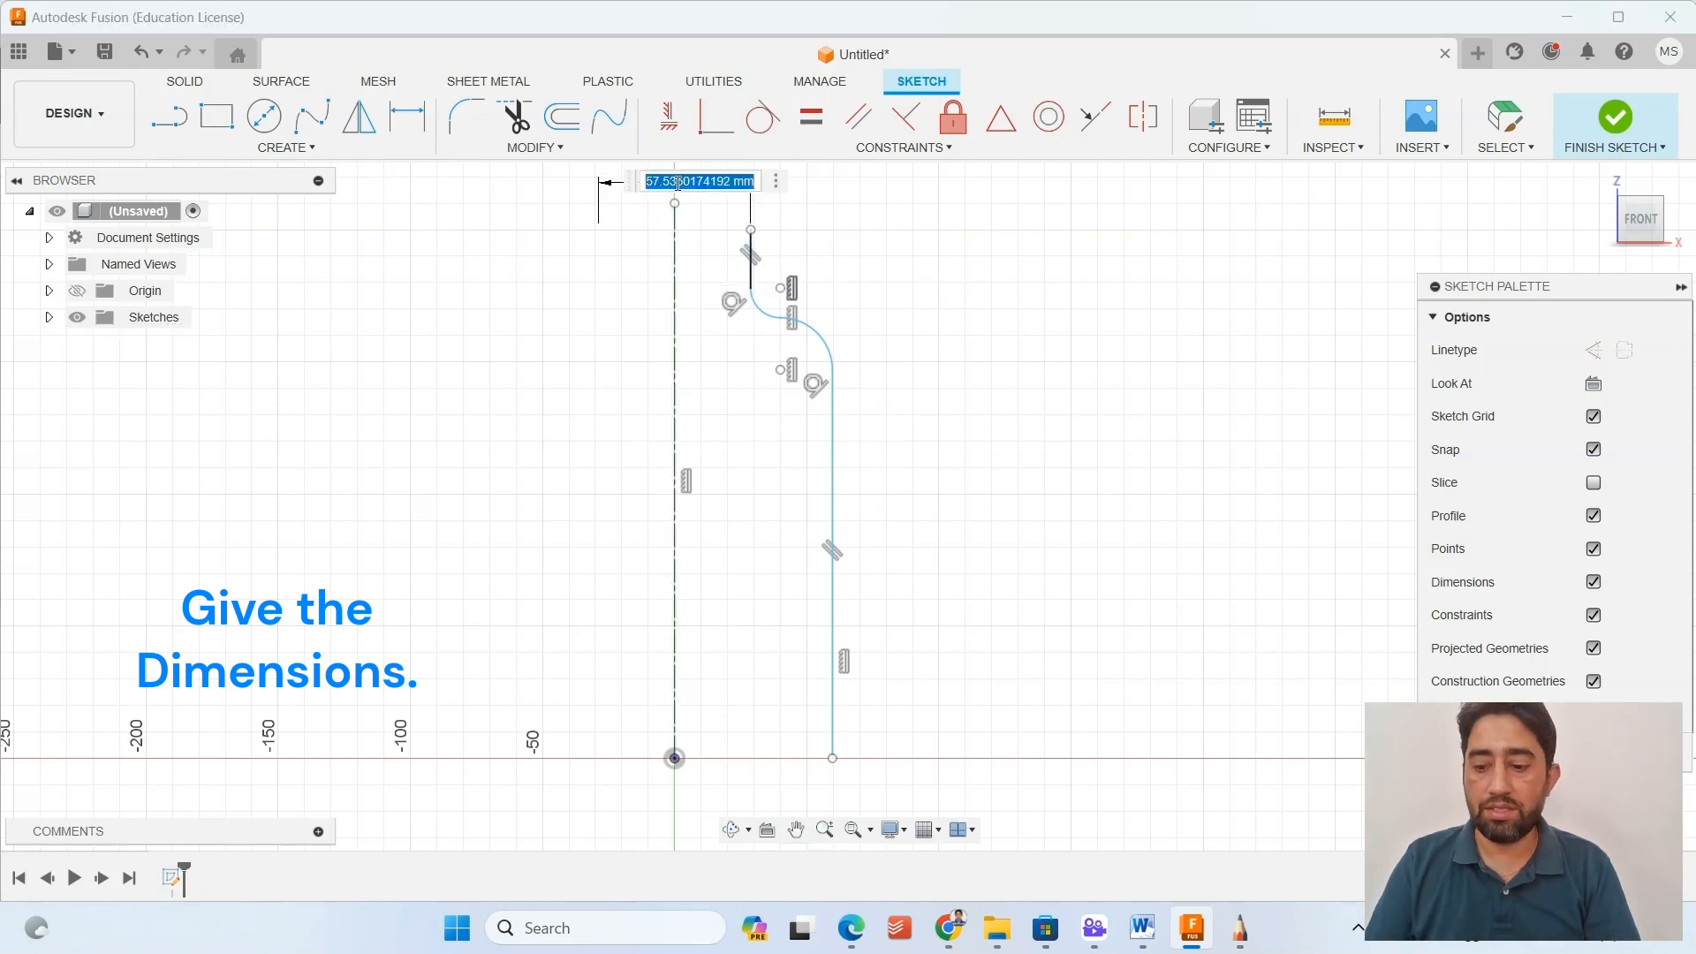
{"action": "type", "text": "30"}
{"action": "key", "text": "Return"}
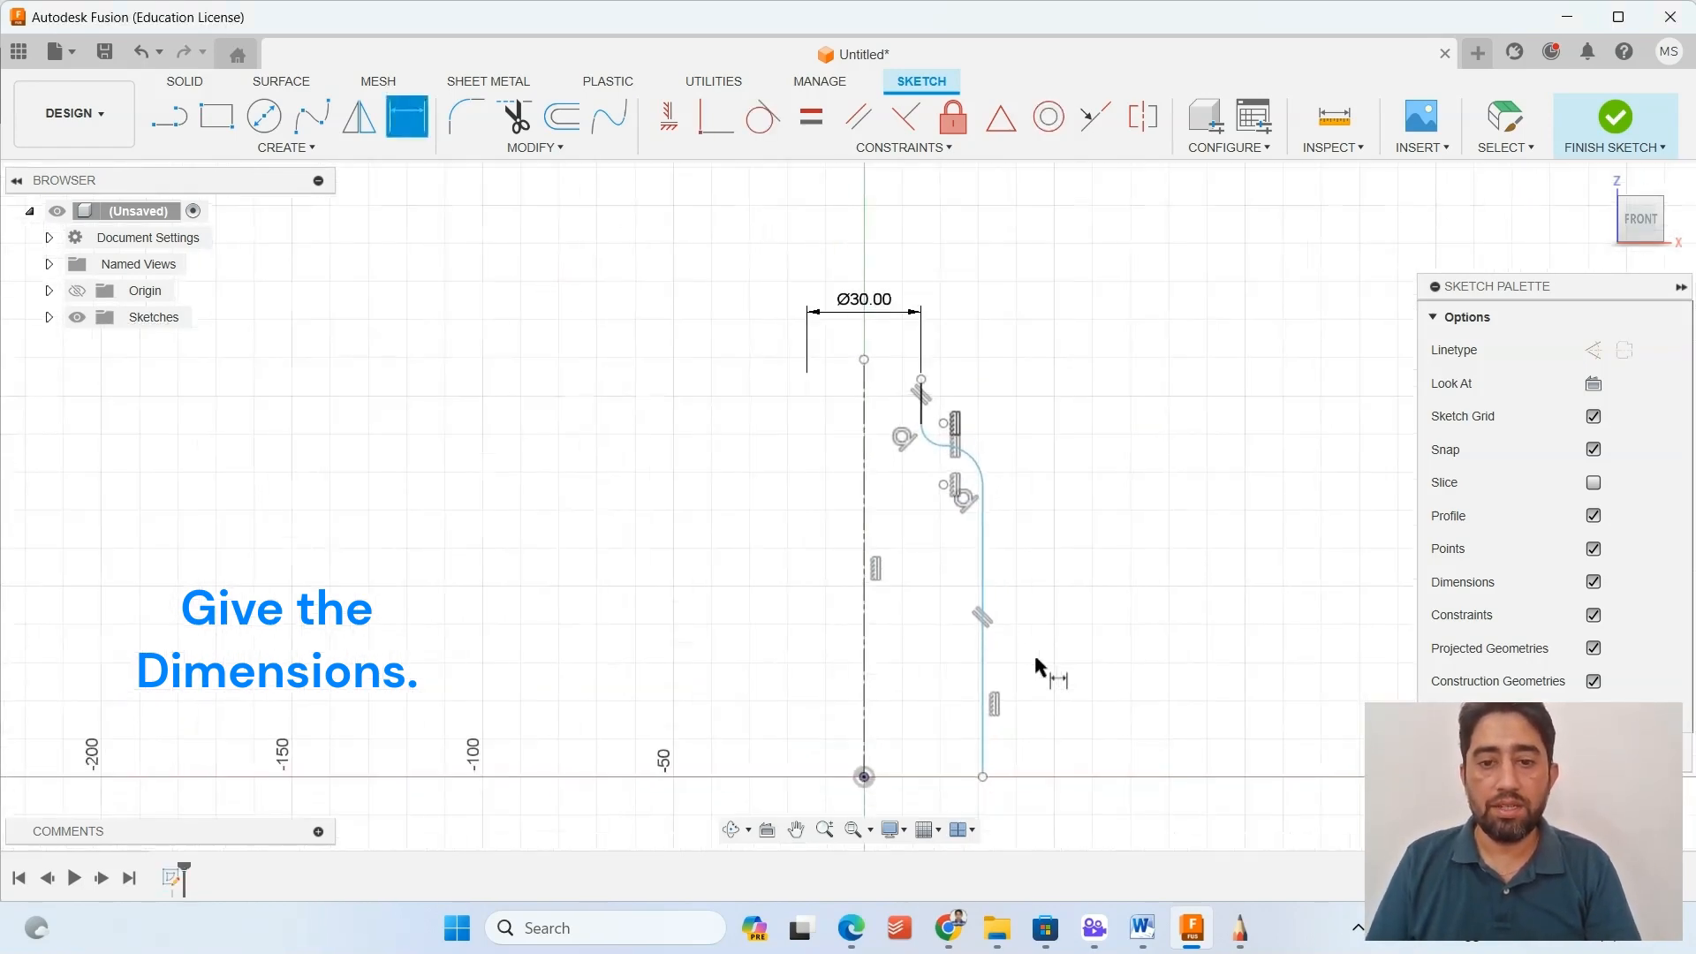
Dimension the body's long vertical line from the centerline as a diameter of 80 mm.
{"action": "left_click", "coordinate": [984, 662]}
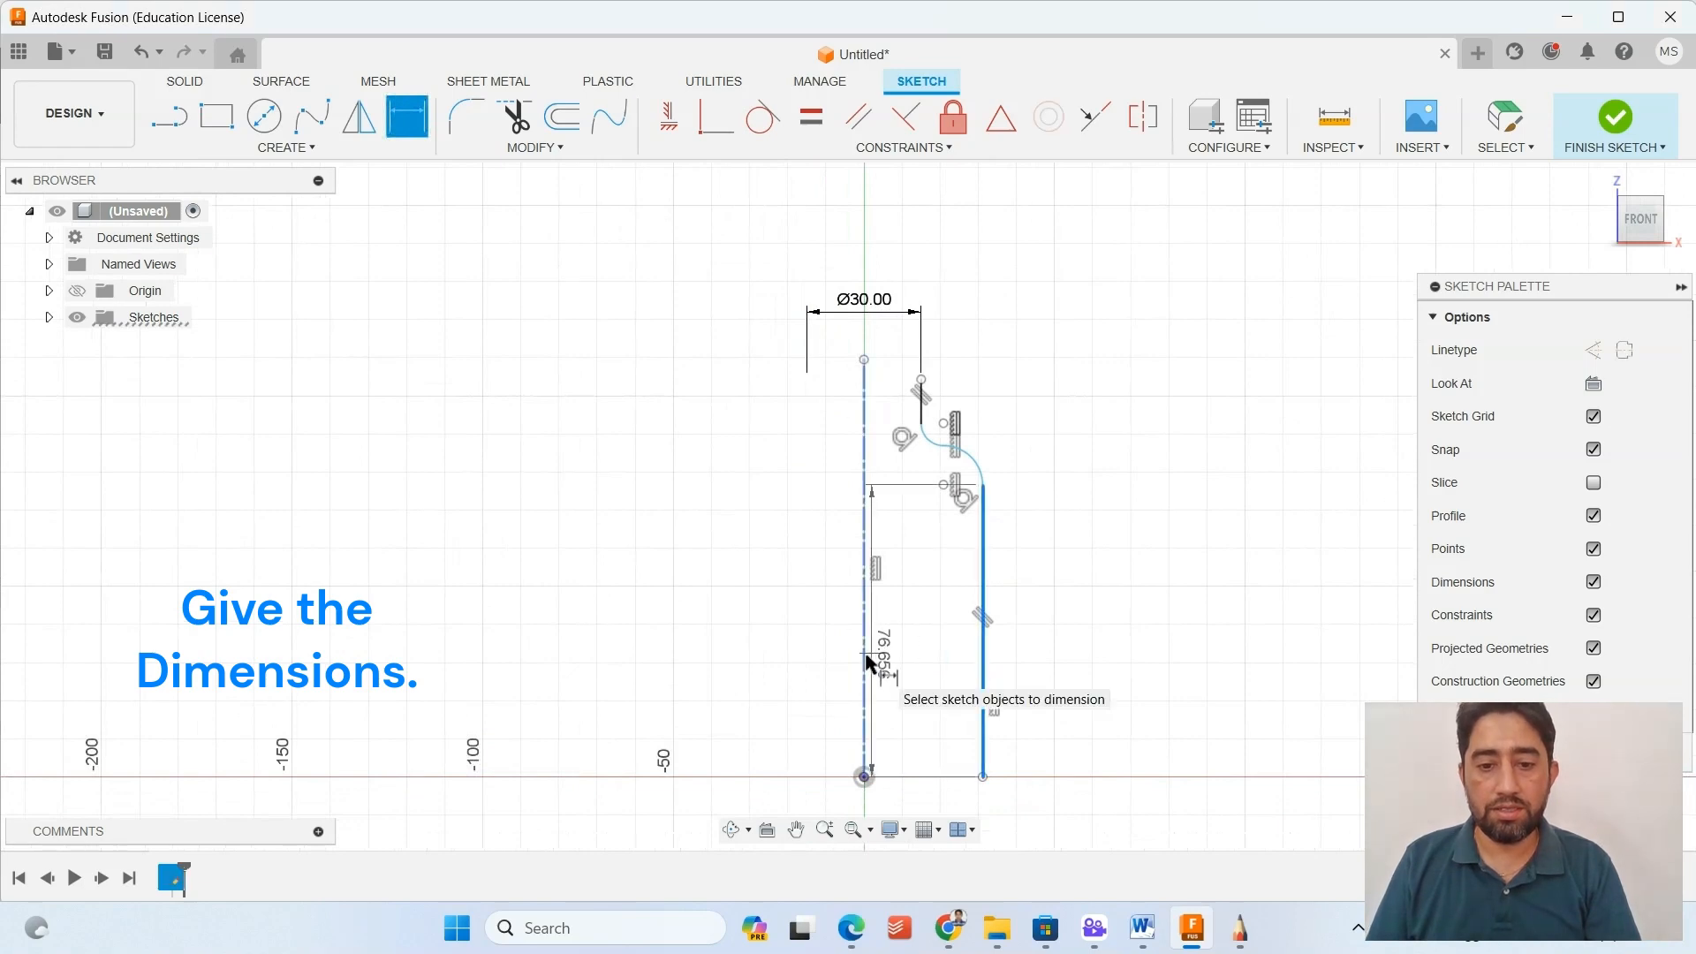
{"action": "left_click", "coordinate": [863, 665]}
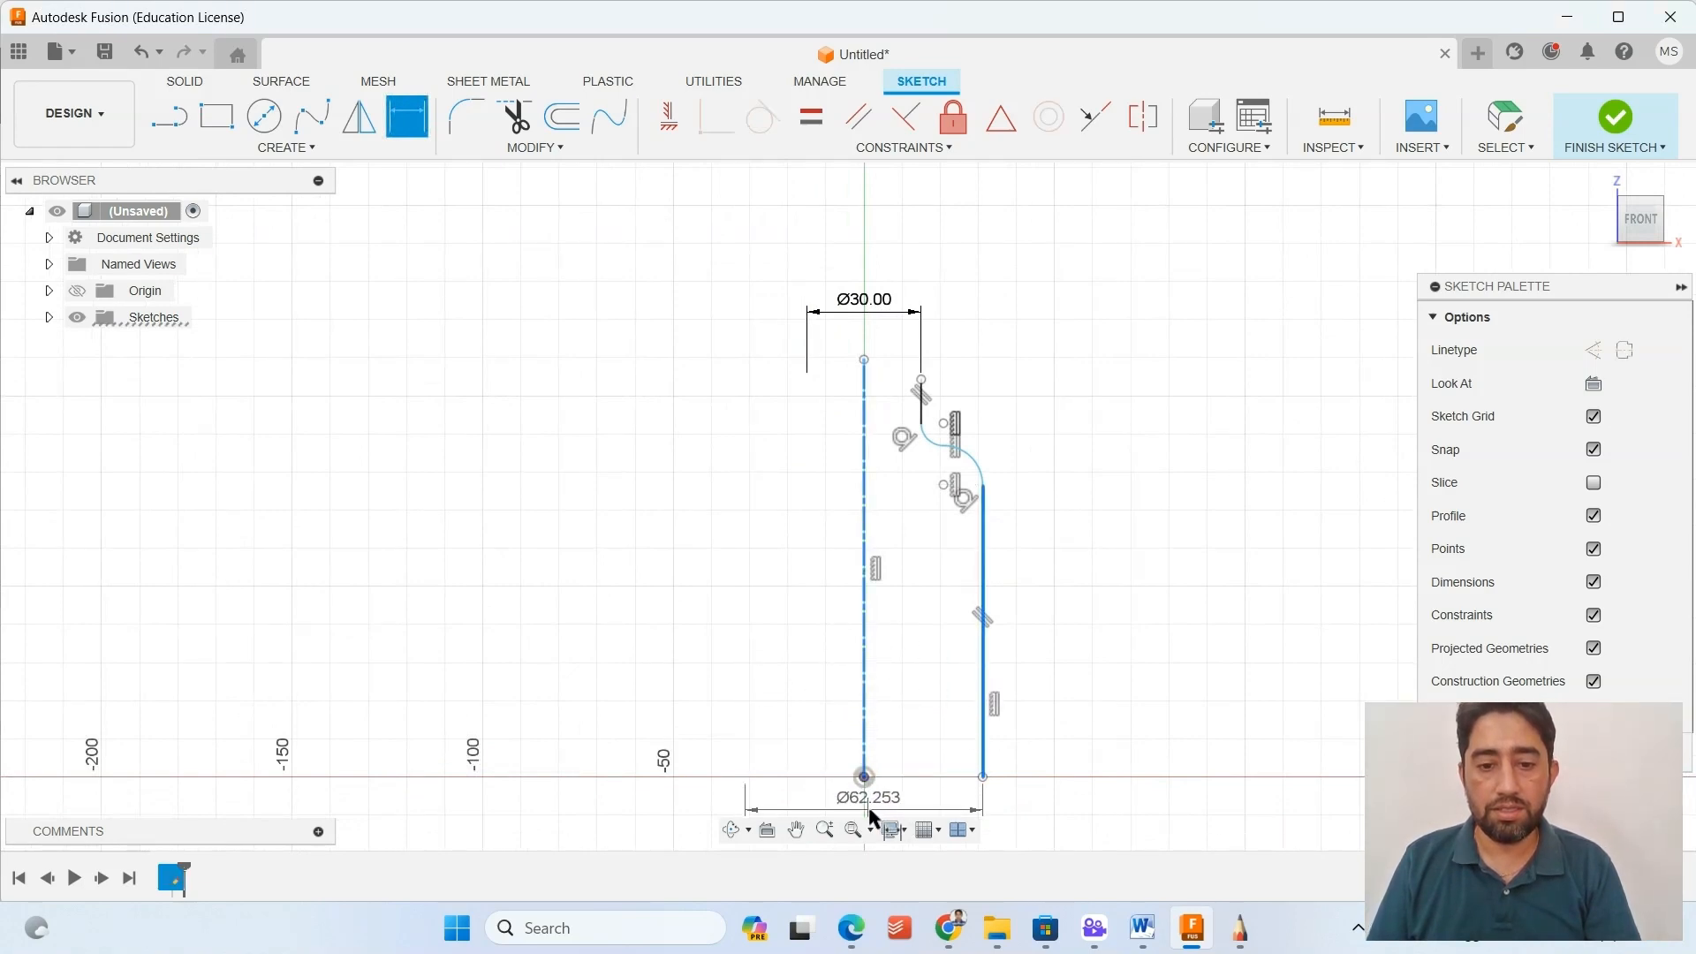
{"action": "left_click", "coordinate": [872, 809]}
{"action": "type", "text": "80"}
{"action": "key", "text": "Return"}
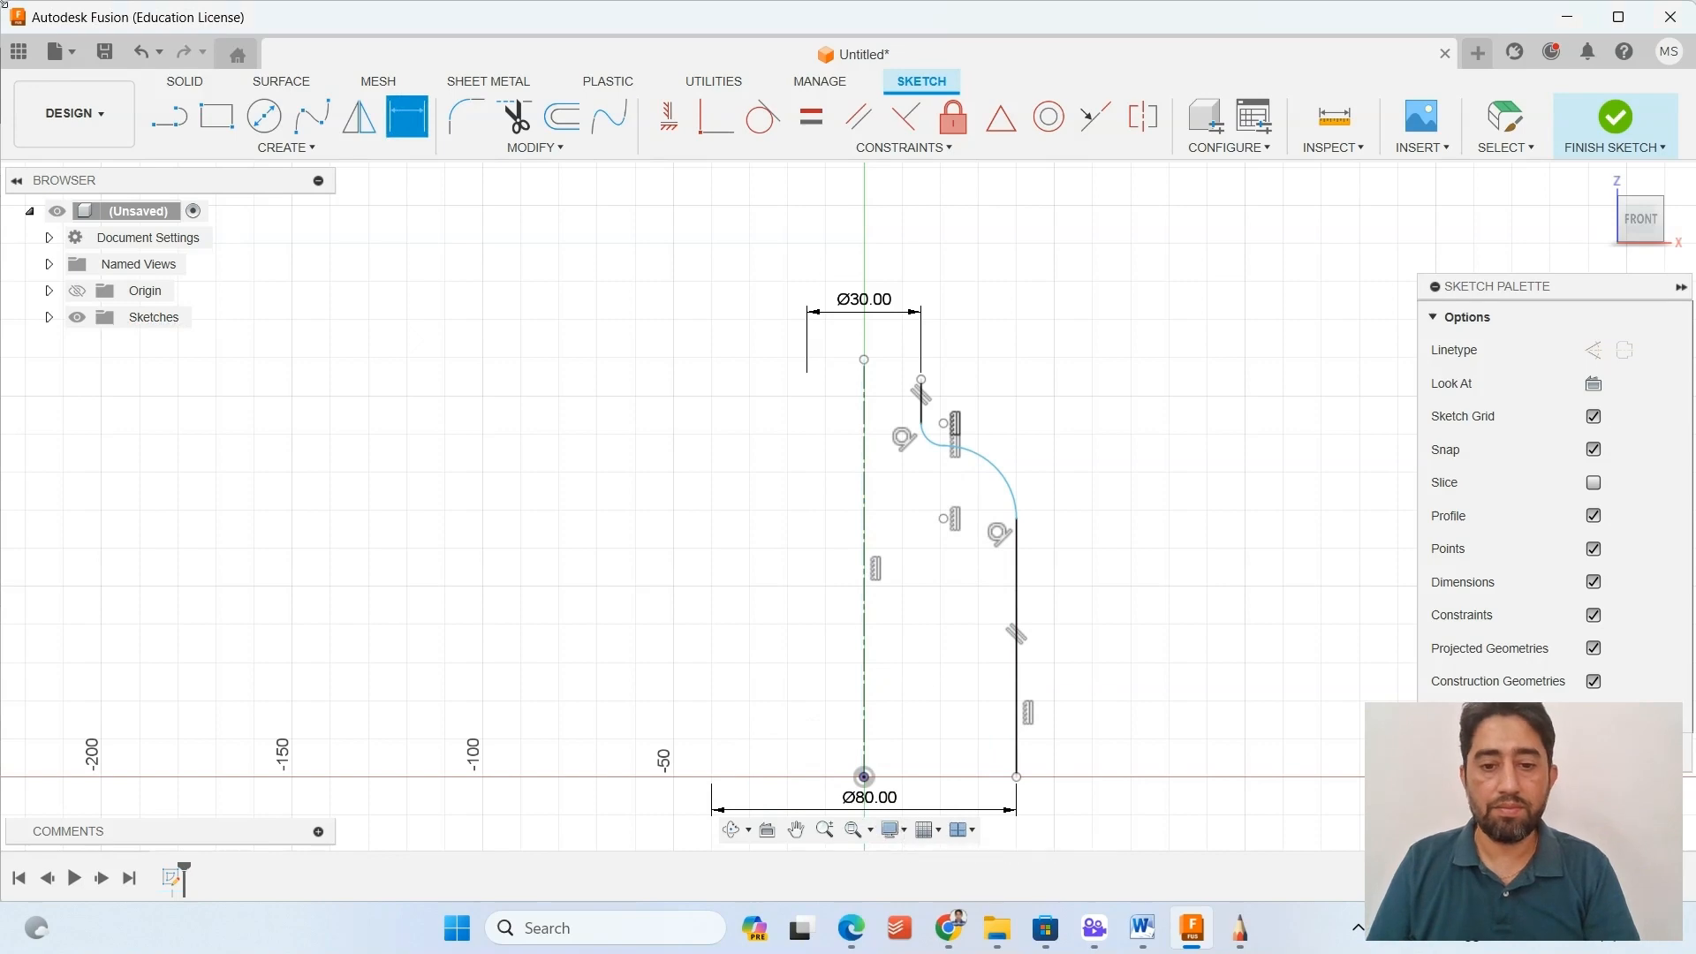
Dimension the length of the vertical neck line as 50 mm.
{"action": "scroll", "coordinate": [927, 592], "scroll_direction": "down", "scroll_amount": 2}
{"action": "scroll", "coordinate": [1057, 554], "scroll_direction": "up", "scroll_amount": 3}
{"action": "middle_click_drag", "start_coordinate": [1056, 554], "coordinate": [1026, 398]}
{"action": "left_click", "coordinate": [839, 228]}
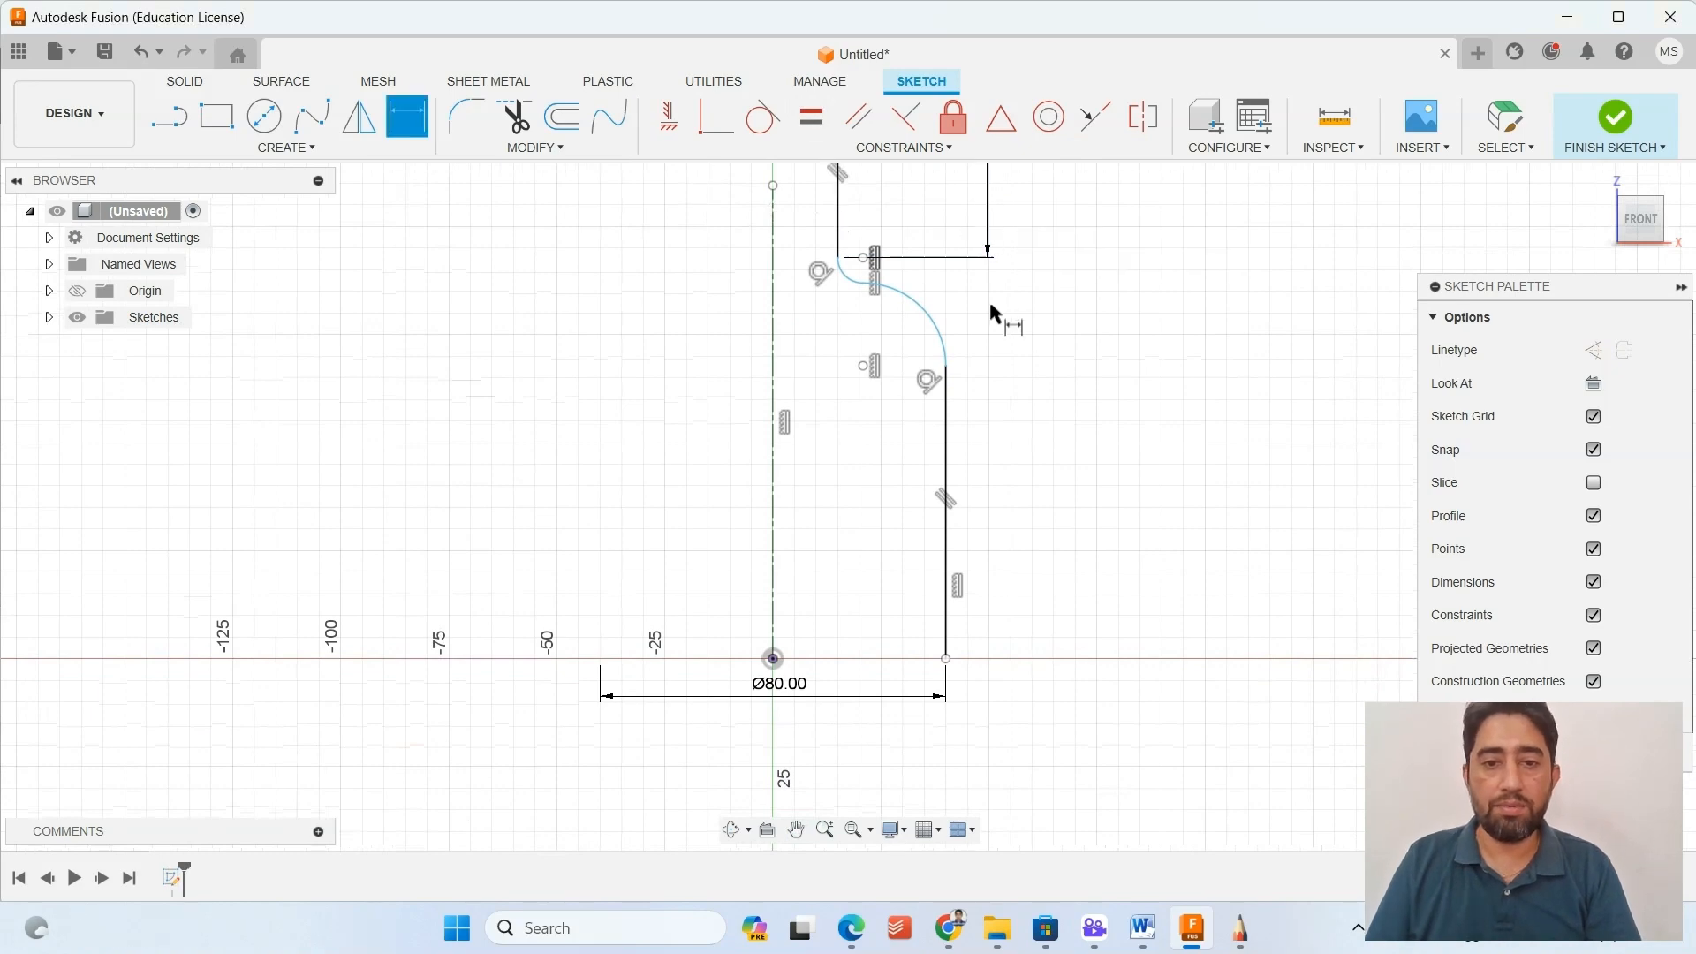
Dimension the overall height between the neck's upper endpoint and the body line's lower endpoint as 250 mm.
{"action": "scroll", "coordinate": [989, 303], "scroll_direction": "down", "scroll_amount": 3}
{"action": "middle_click_drag", "start_coordinate": [991, 313], "coordinate": [924, 463]}
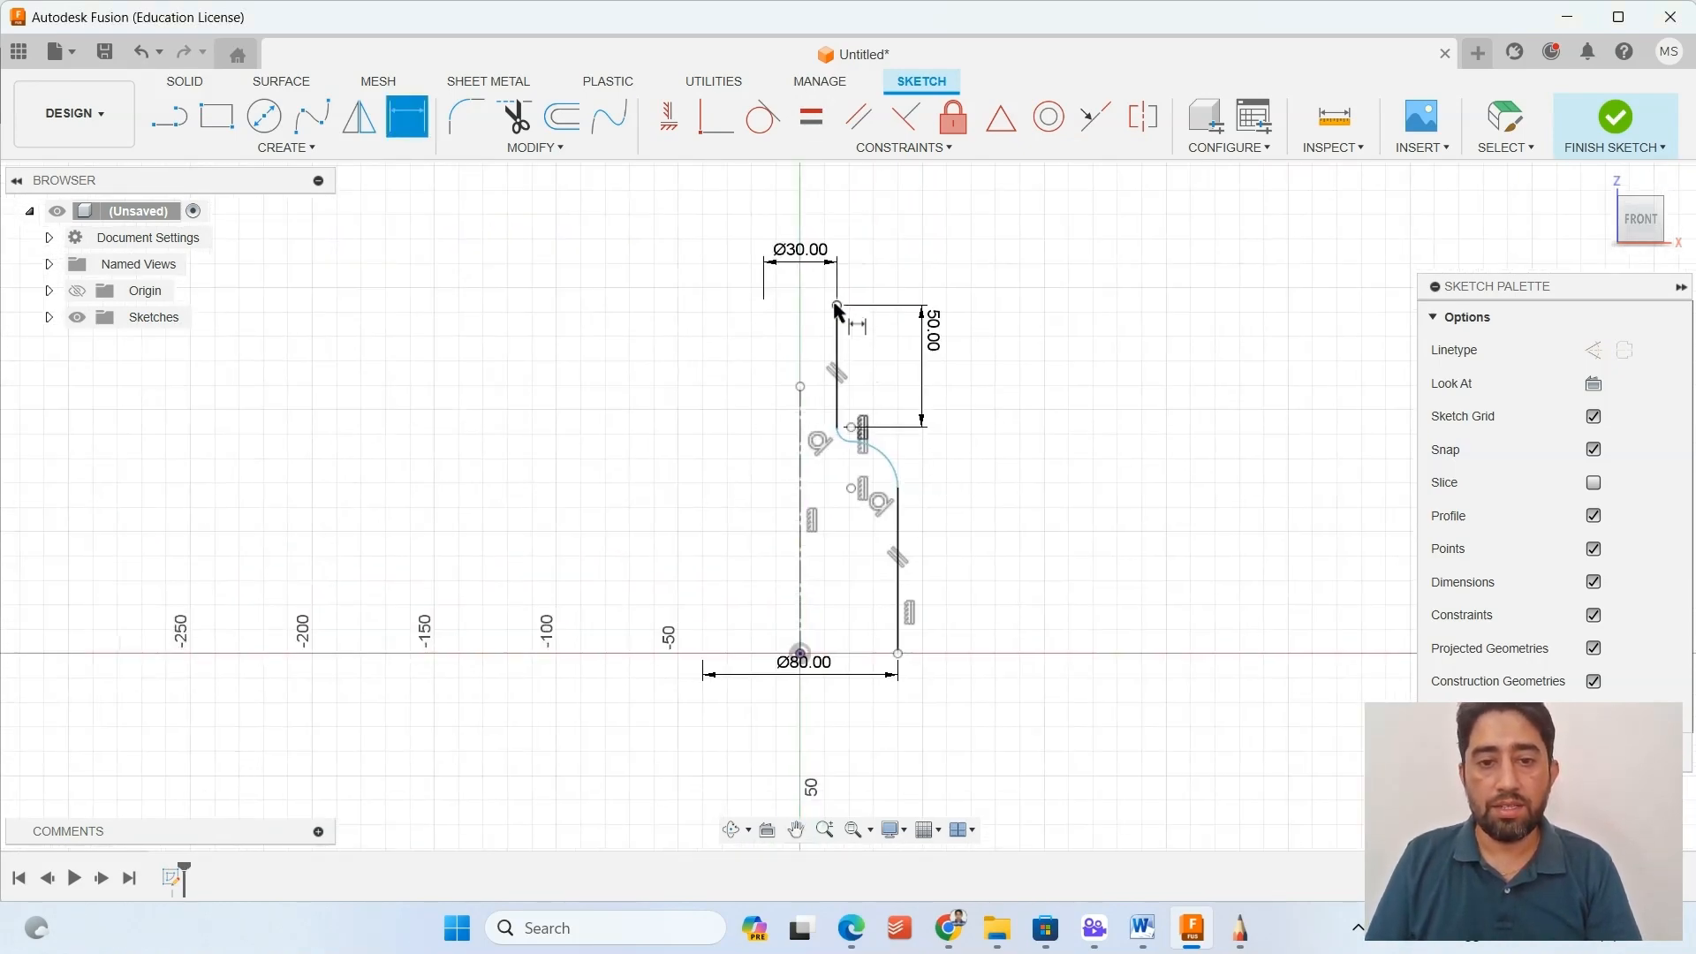
{"action": "left_click", "coordinate": [836, 305]}
{"action": "left_click", "coordinate": [899, 655]}
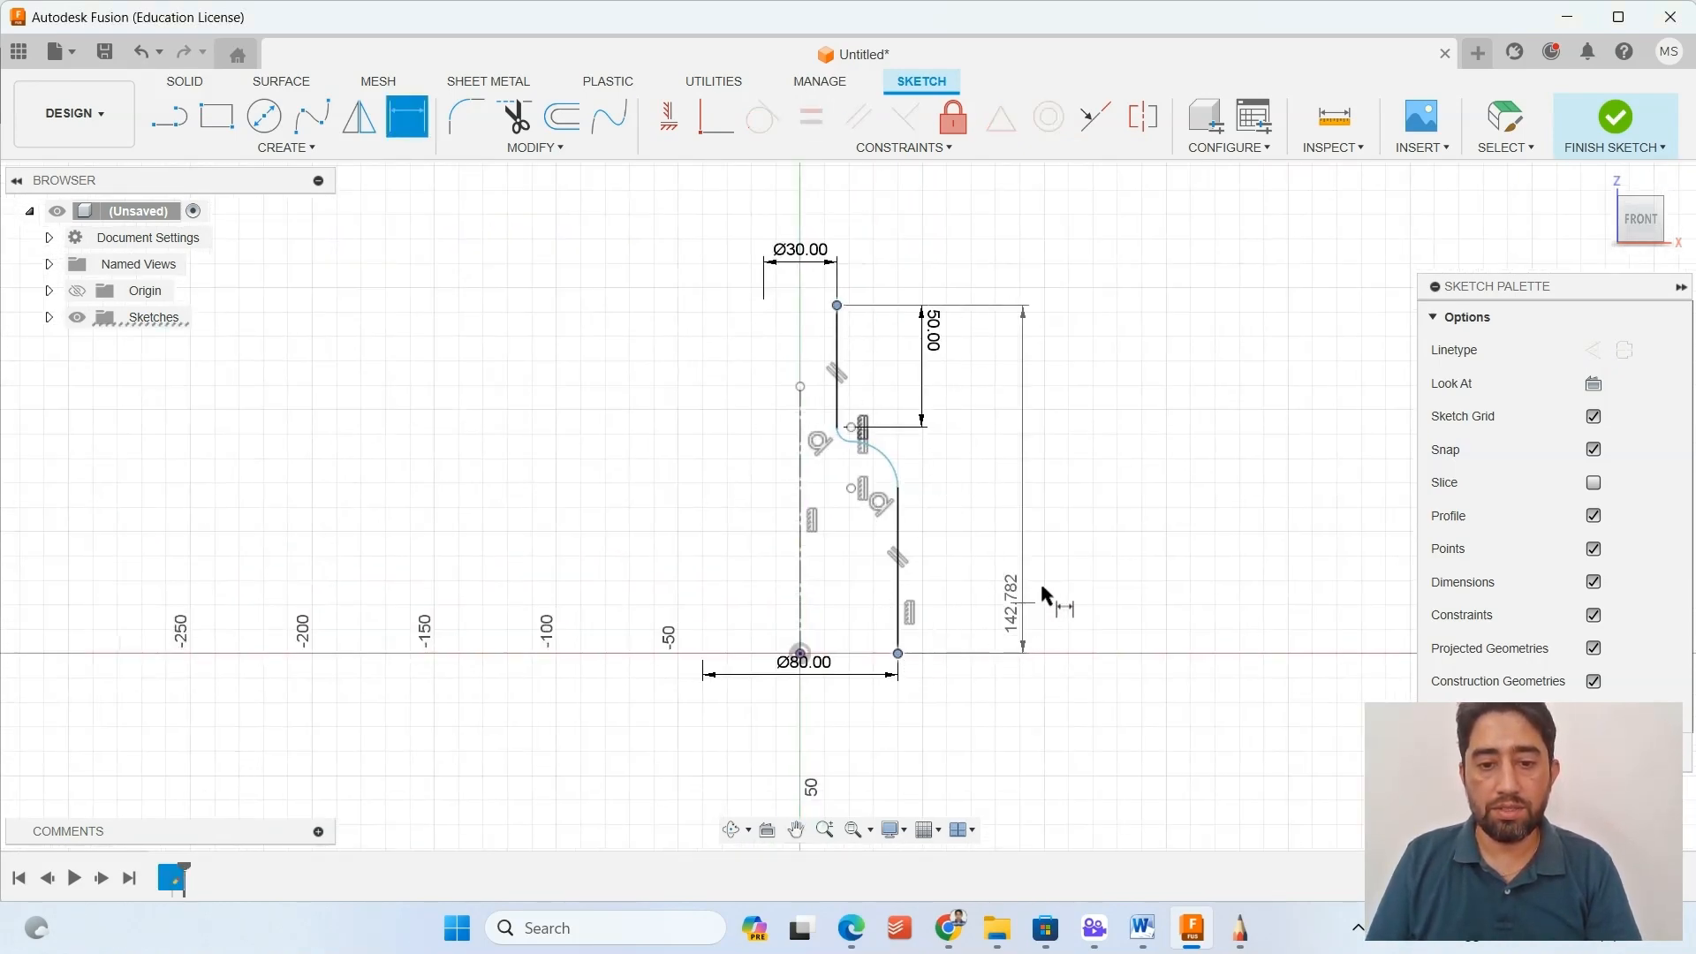
{"action": "left_click", "coordinate": [1042, 484]}
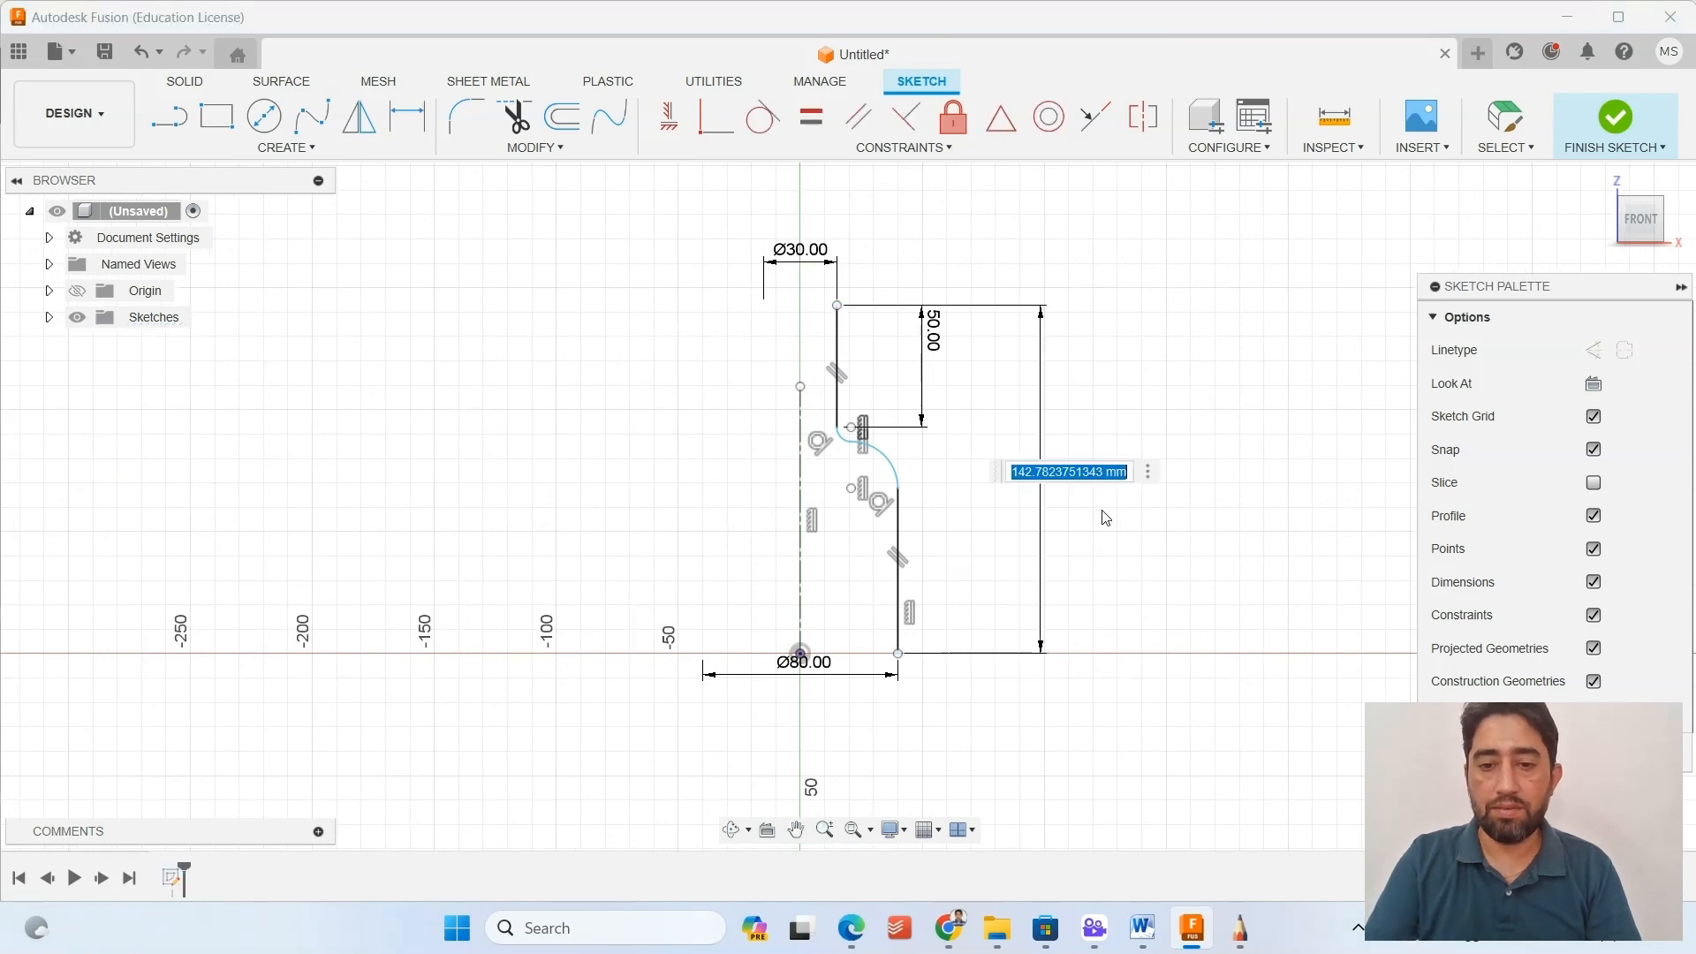
{"action": "type", "text": "250"}
{"action": "key", "text": "Return"}
{"action": "scroll", "coordinate": [987, 603], "scroll_direction": "down", "scroll_amount": 2}
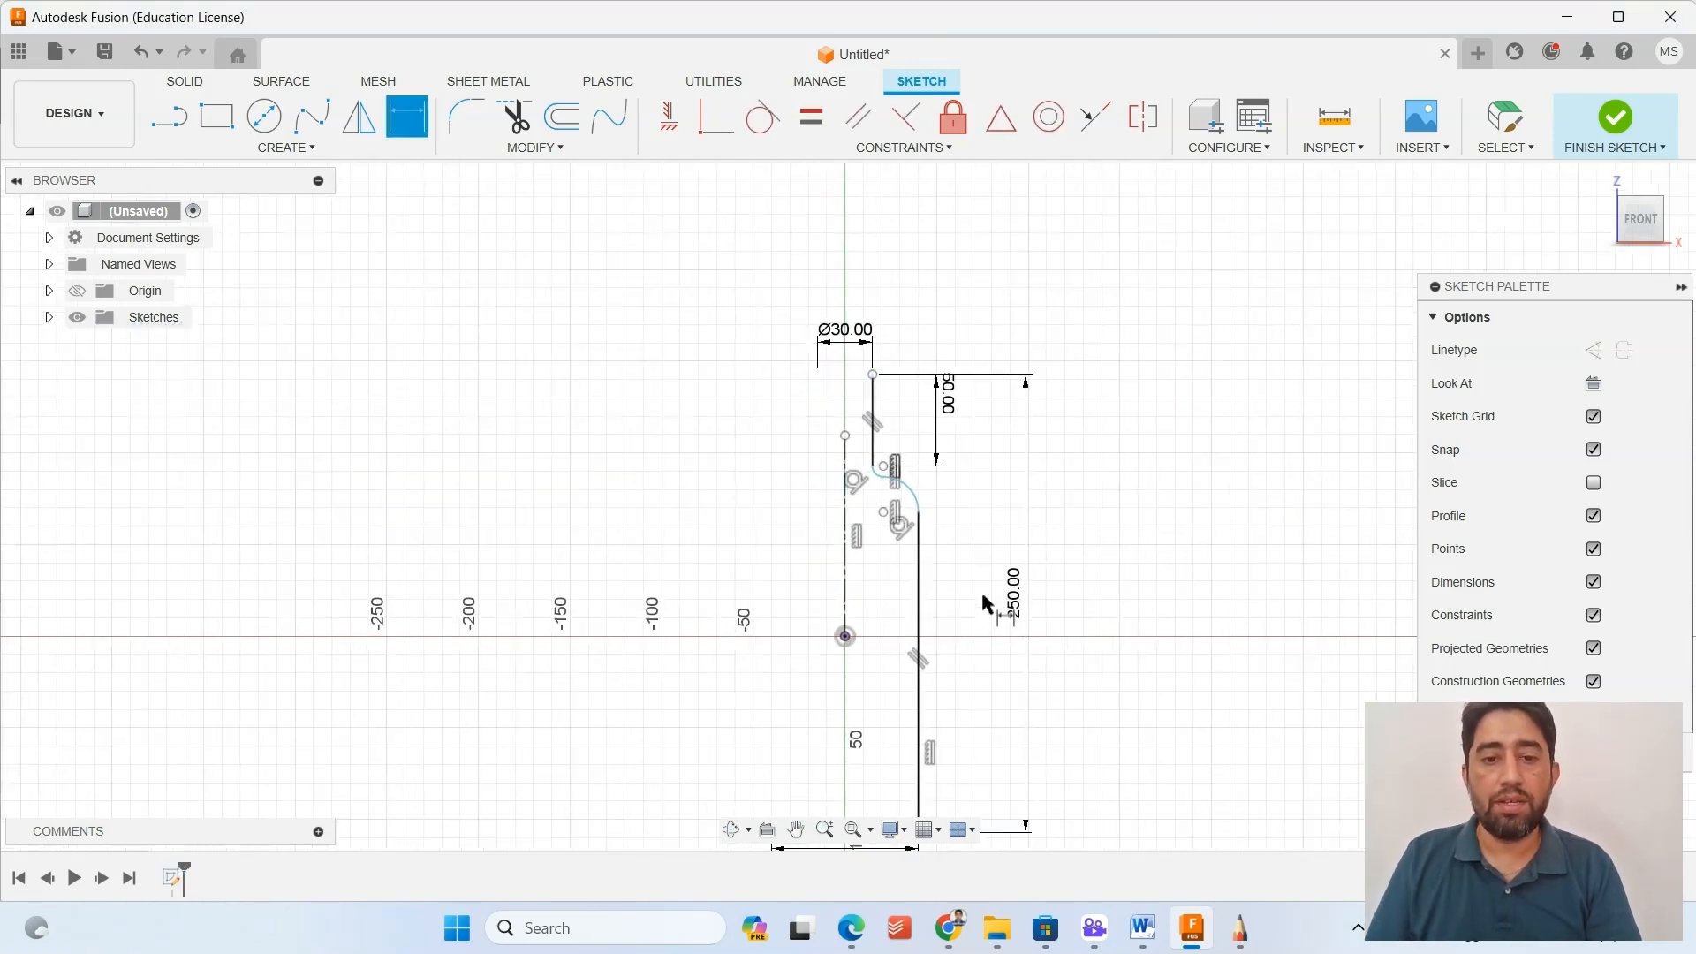
{"action": "scroll", "coordinate": [987, 604], "scroll_direction": "down", "scroll_amount": 1}
{"action": "key", "text": "Escape"}
{"action": "mouse_move", "coordinate": [985, 590]}
{"action": "middle_mouse_down"}
{"action": "mouse_move", "coordinate": [977, 367]}
{"action": "mouse_move", "coordinate": [858, 547]}
{"action": "mouse_move", "coordinate": [847, 415]}
{"action": "middle_mouse_up"}
{"action": "scroll", "coordinate": [859, 535], "scroll_direction": "up", "scroll_amount": 3}
{"action": "scroll", "coordinate": [857, 537], "scroll_direction": "down", "scroll_amount": 1}
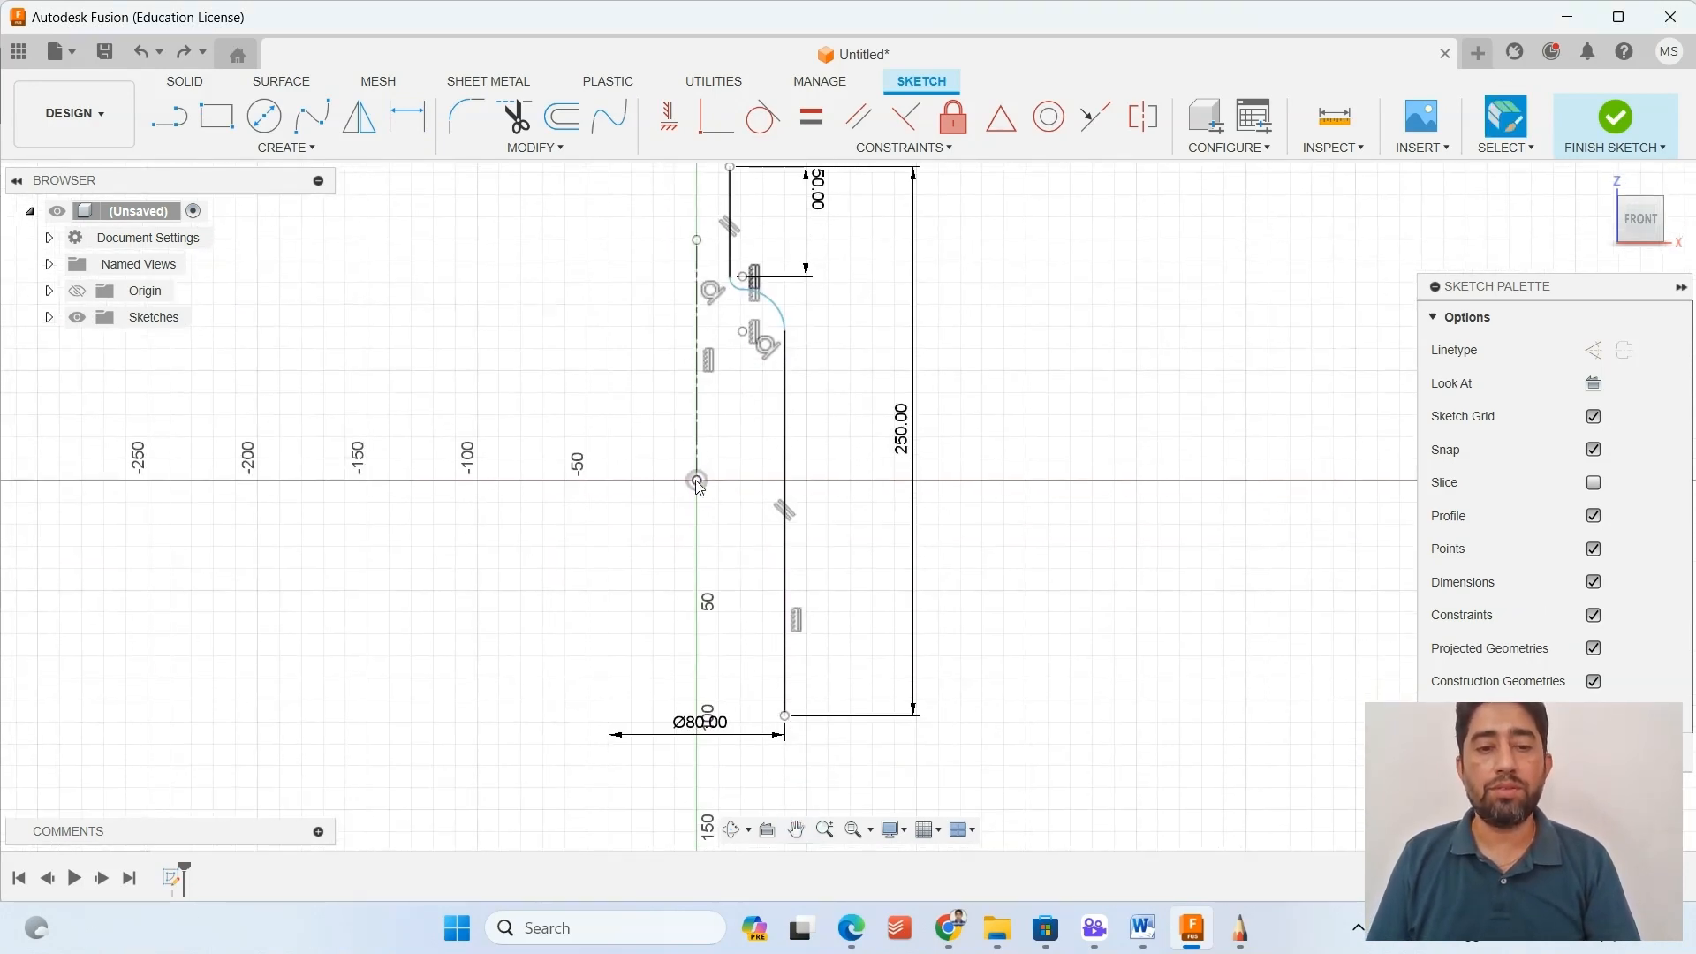
{"action": "scroll", "coordinate": [806, 353], "scroll_direction": "up", "scroll_amount": 3}
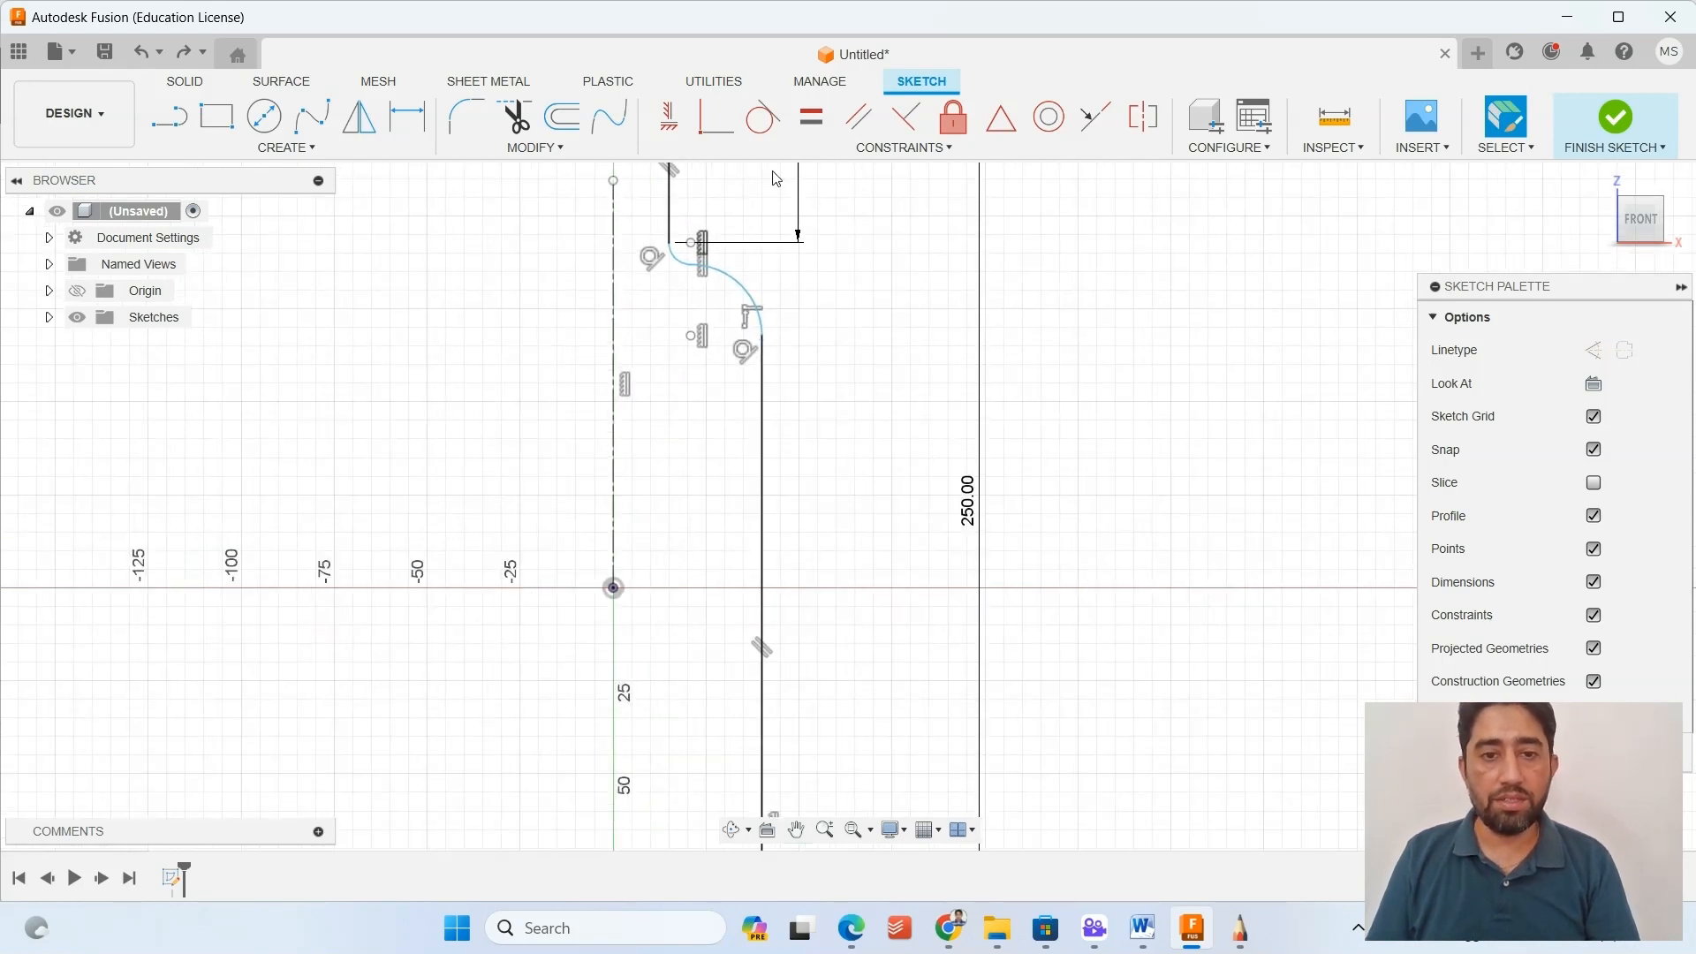
{"action": "left_click", "coordinate": [668, 116]}
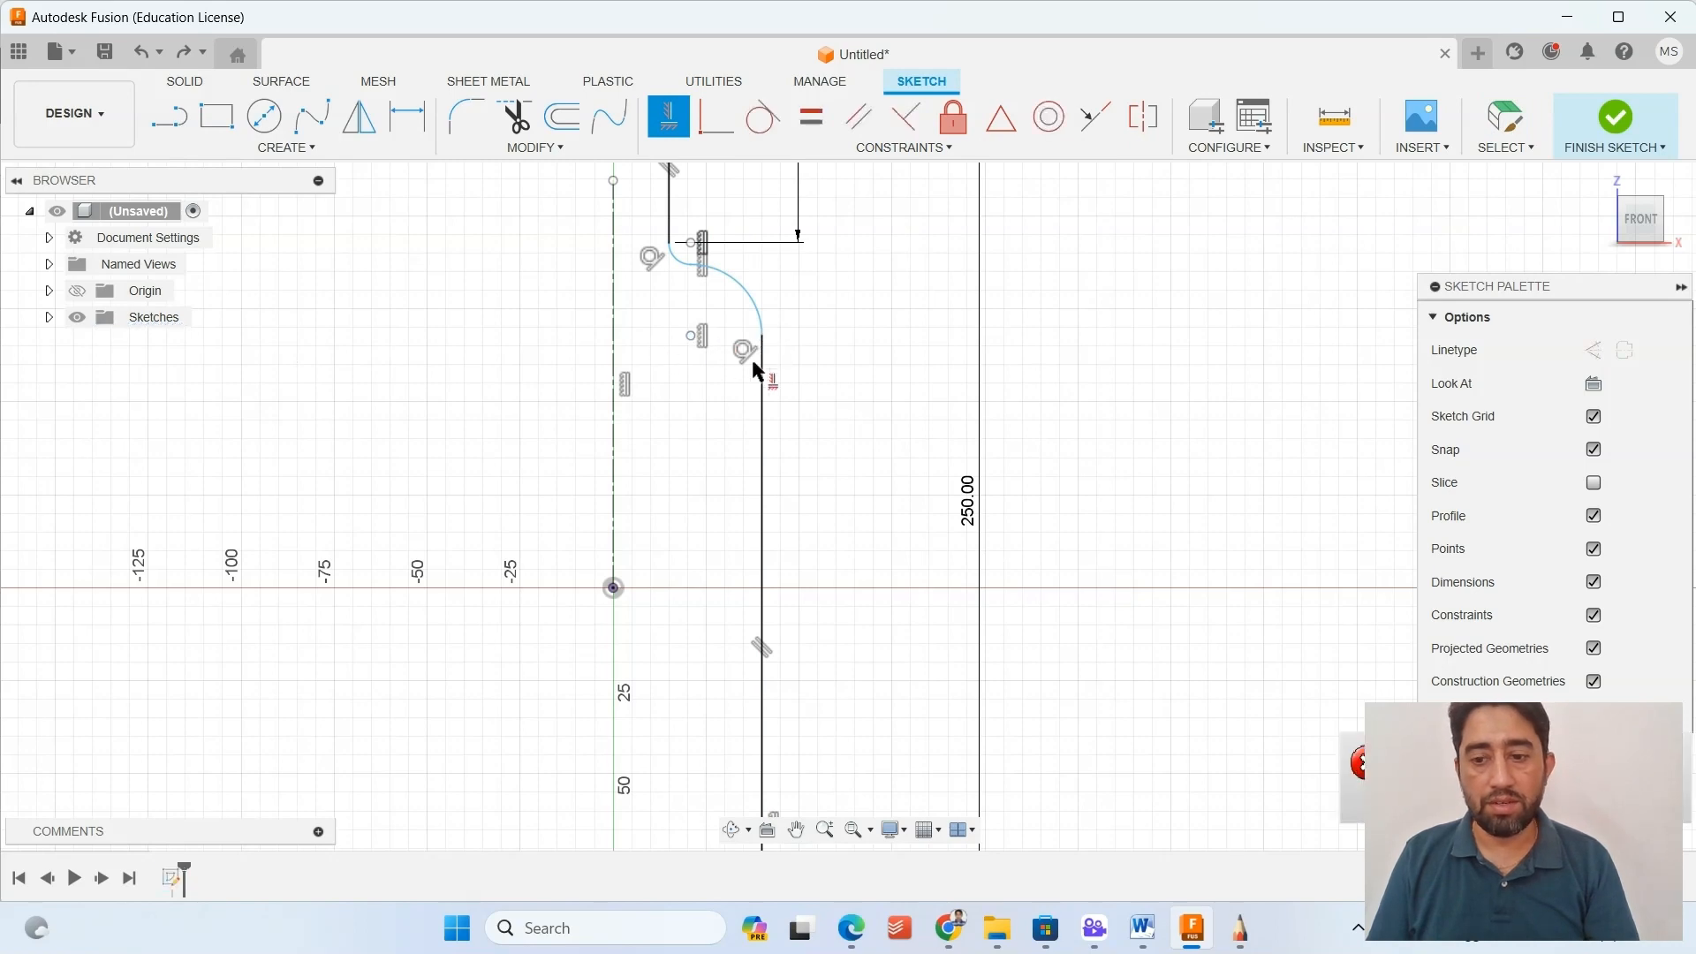
{"action": "scroll", "coordinate": [754, 367], "scroll_direction": "up", "scroll_amount": 5}
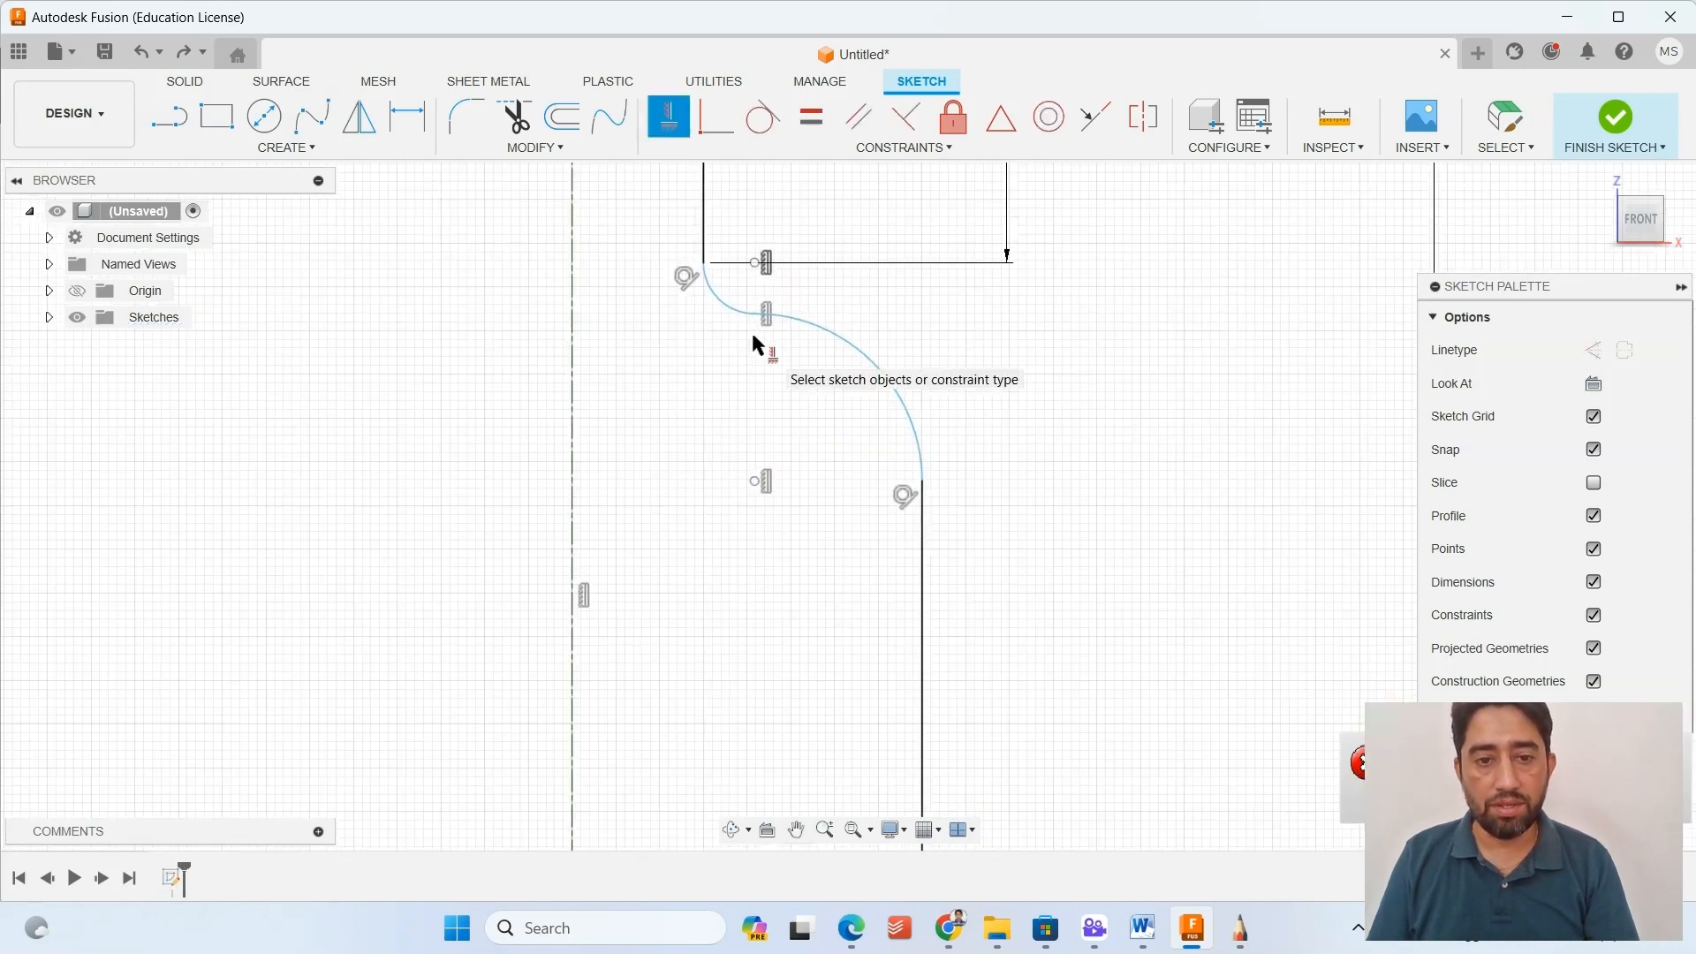
{"action": "key", "text": "Escape"}
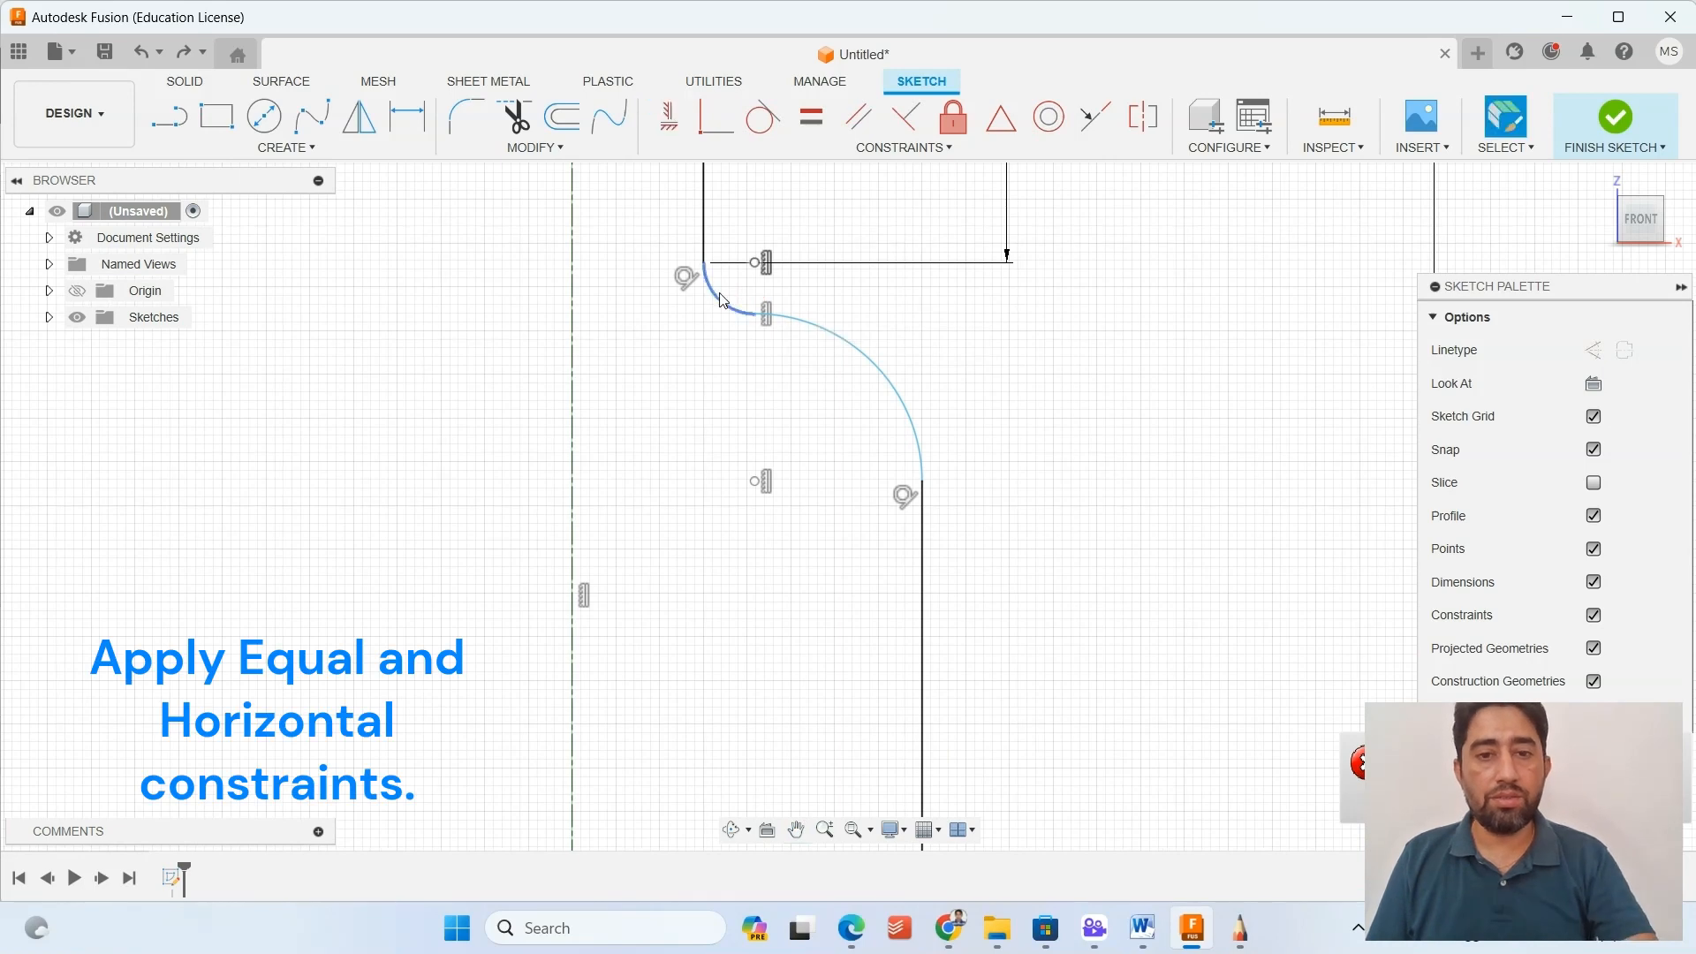
Apply an equal constraint between the two shoulder arcs.
{"action": "left_click", "coordinate": [811, 116]}
{"action": "left_click", "coordinate": [841, 337]}
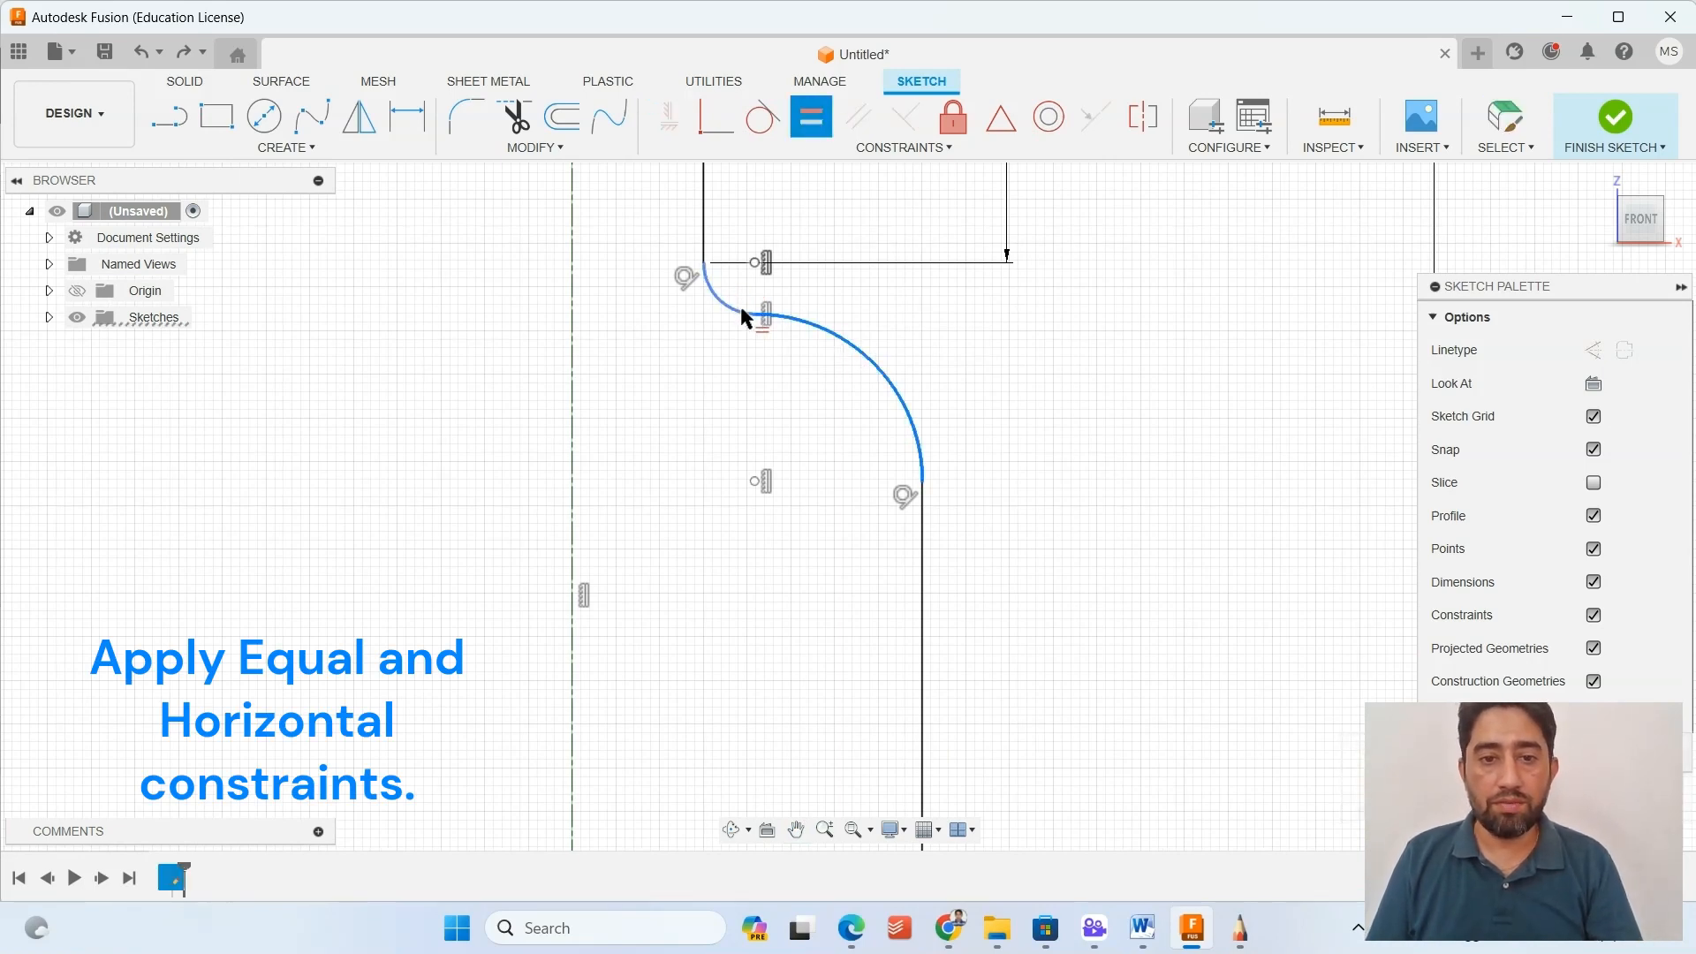
{"action": "left_click", "coordinate": [729, 300]}
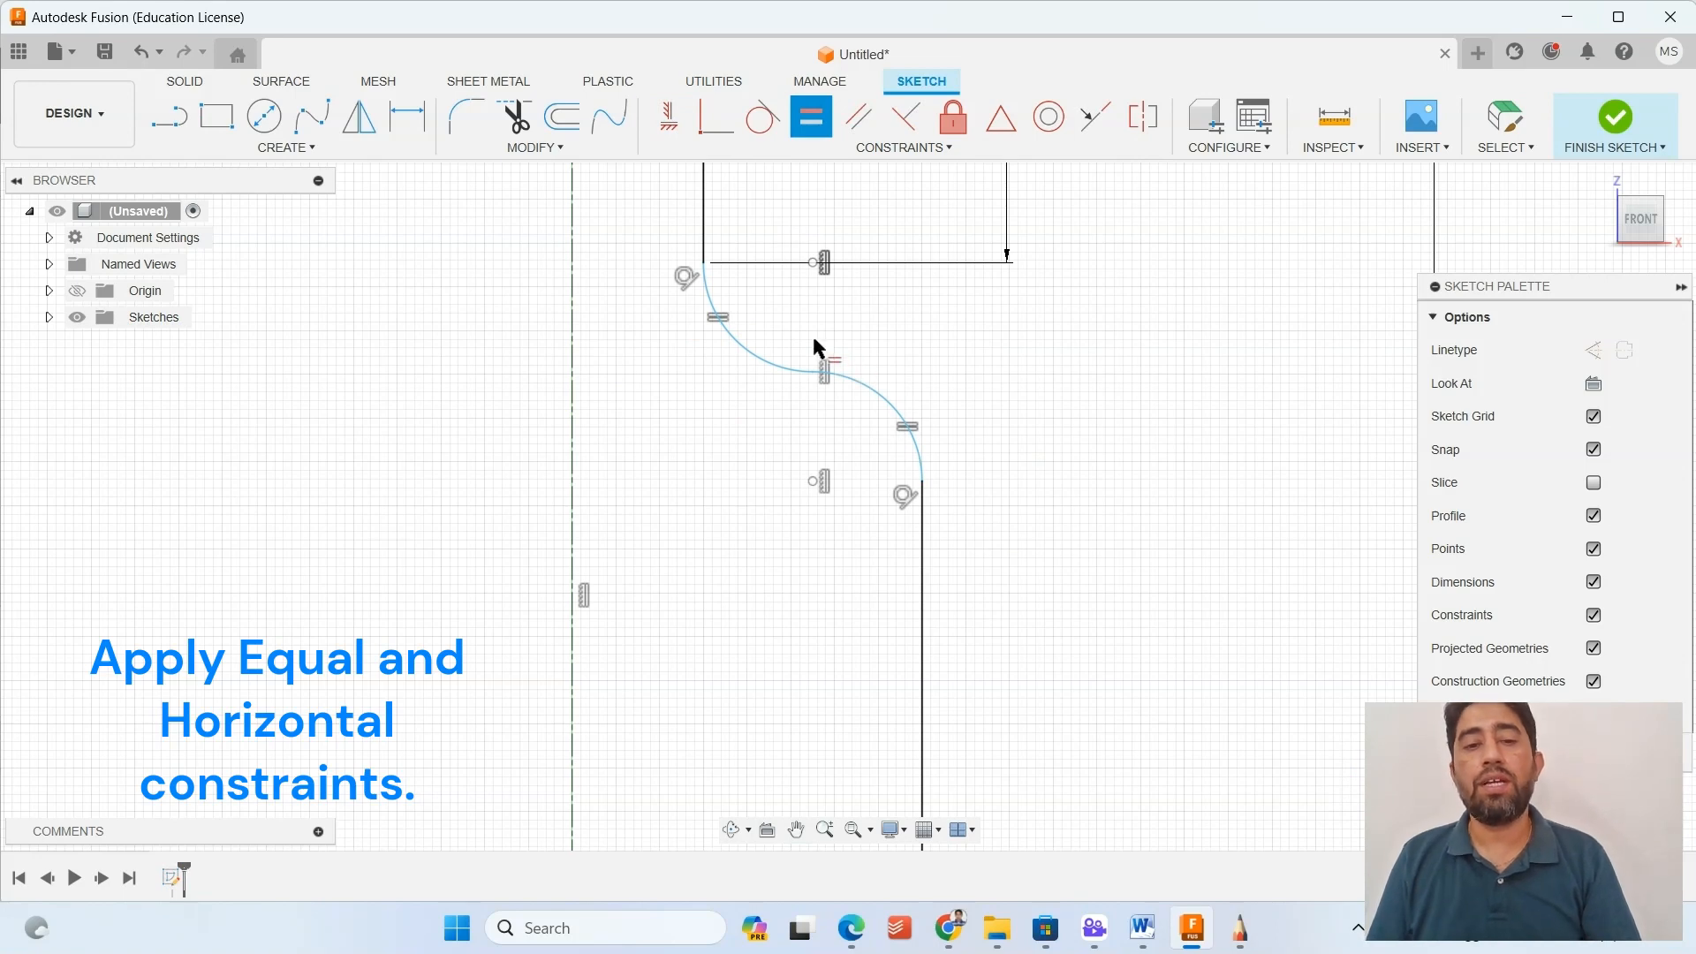
Align the body line's lower endpoint with the origin using a horizontal constraint.
{"action": "scroll", "coordinate": [955, 581], "scroll_direction": "down", "scroll_amount": 2}
{"action": "middle_click_drag", "start_coordinate": [966, 544], "coordinate": [965, 304]}
{"action": "scroll", "coordinate": [962, 507], "scroll_direction": "down", "scroll_amount": 6}
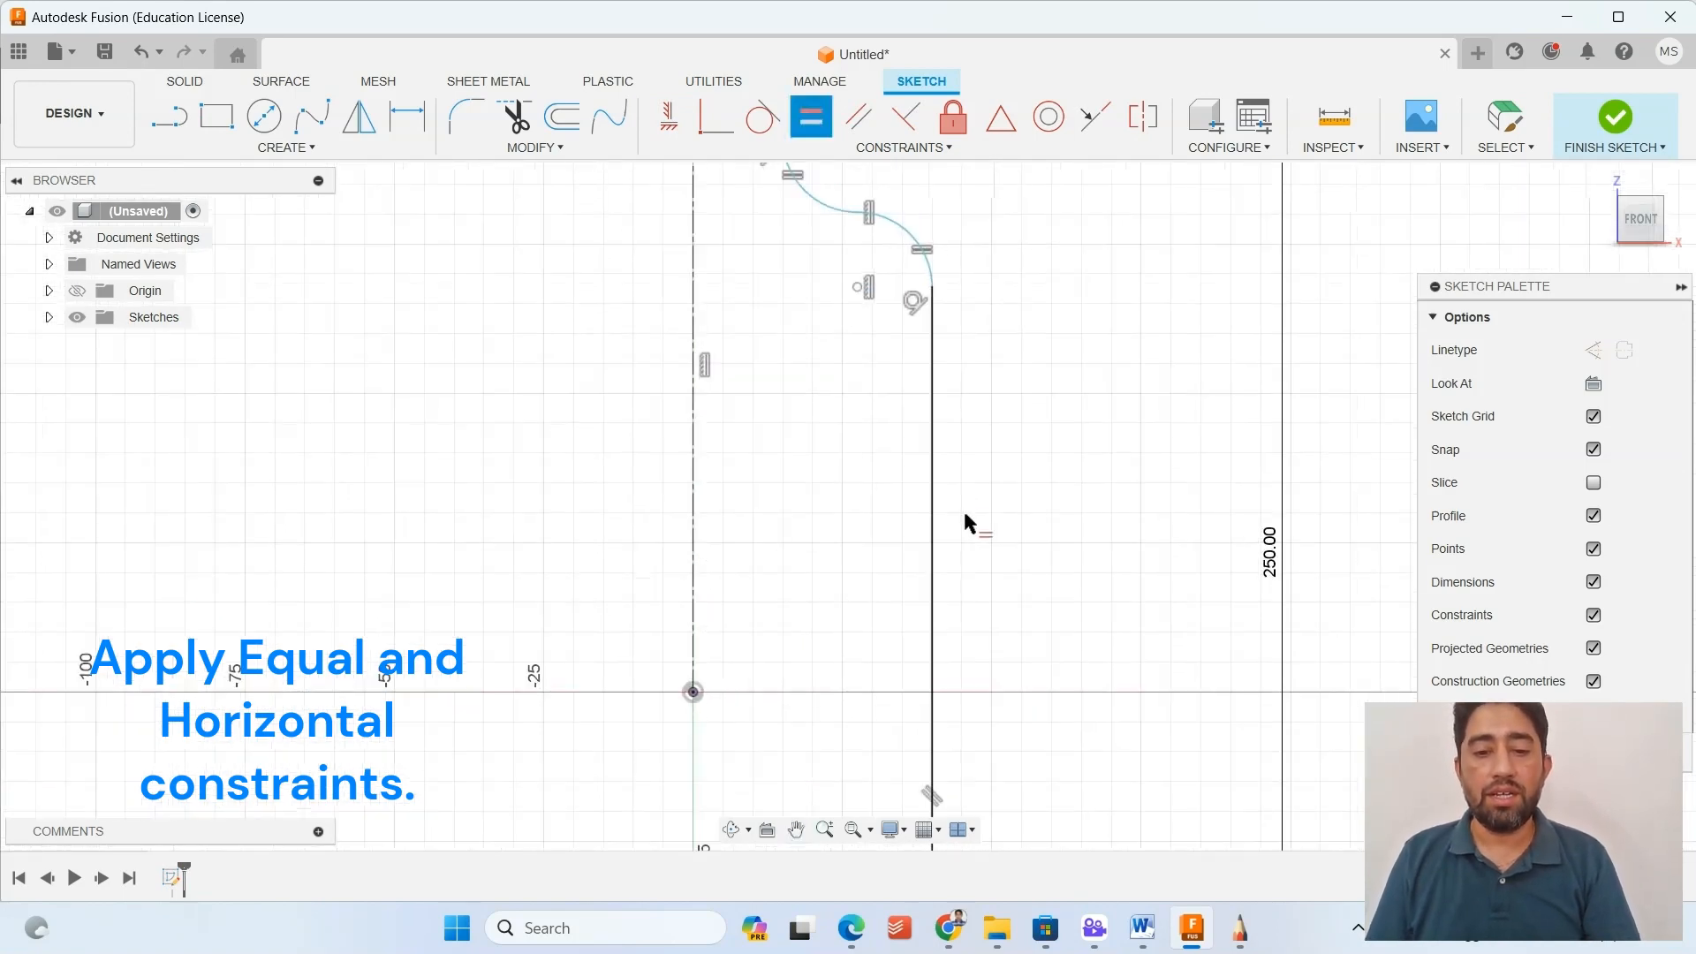
{"action": "middle_click_drag", "start_coordinate": [966, 478], "coordinate": [952, 288]}
{"action": "scroll", "coordinate": [973, 473], "scroll_direction": "down", "scroll_amount": 4}
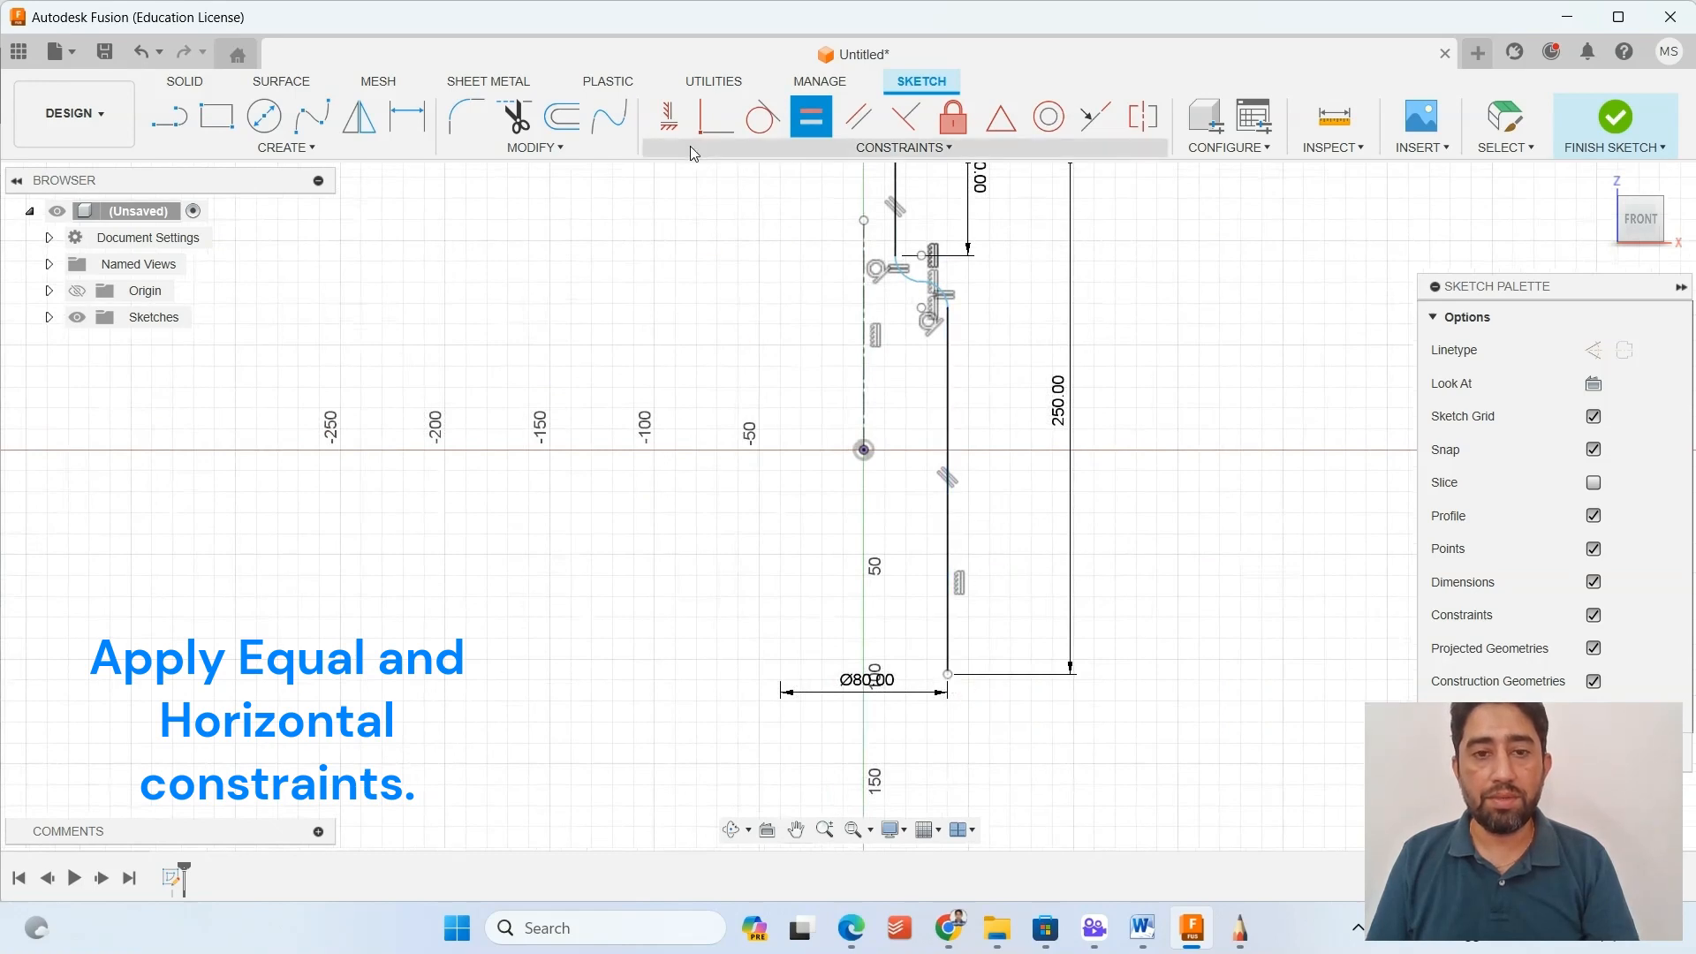
{"action": "left_click", "coordinate": [669, 116]}
{"action": "left_click", "coordinate": [862, 452]}
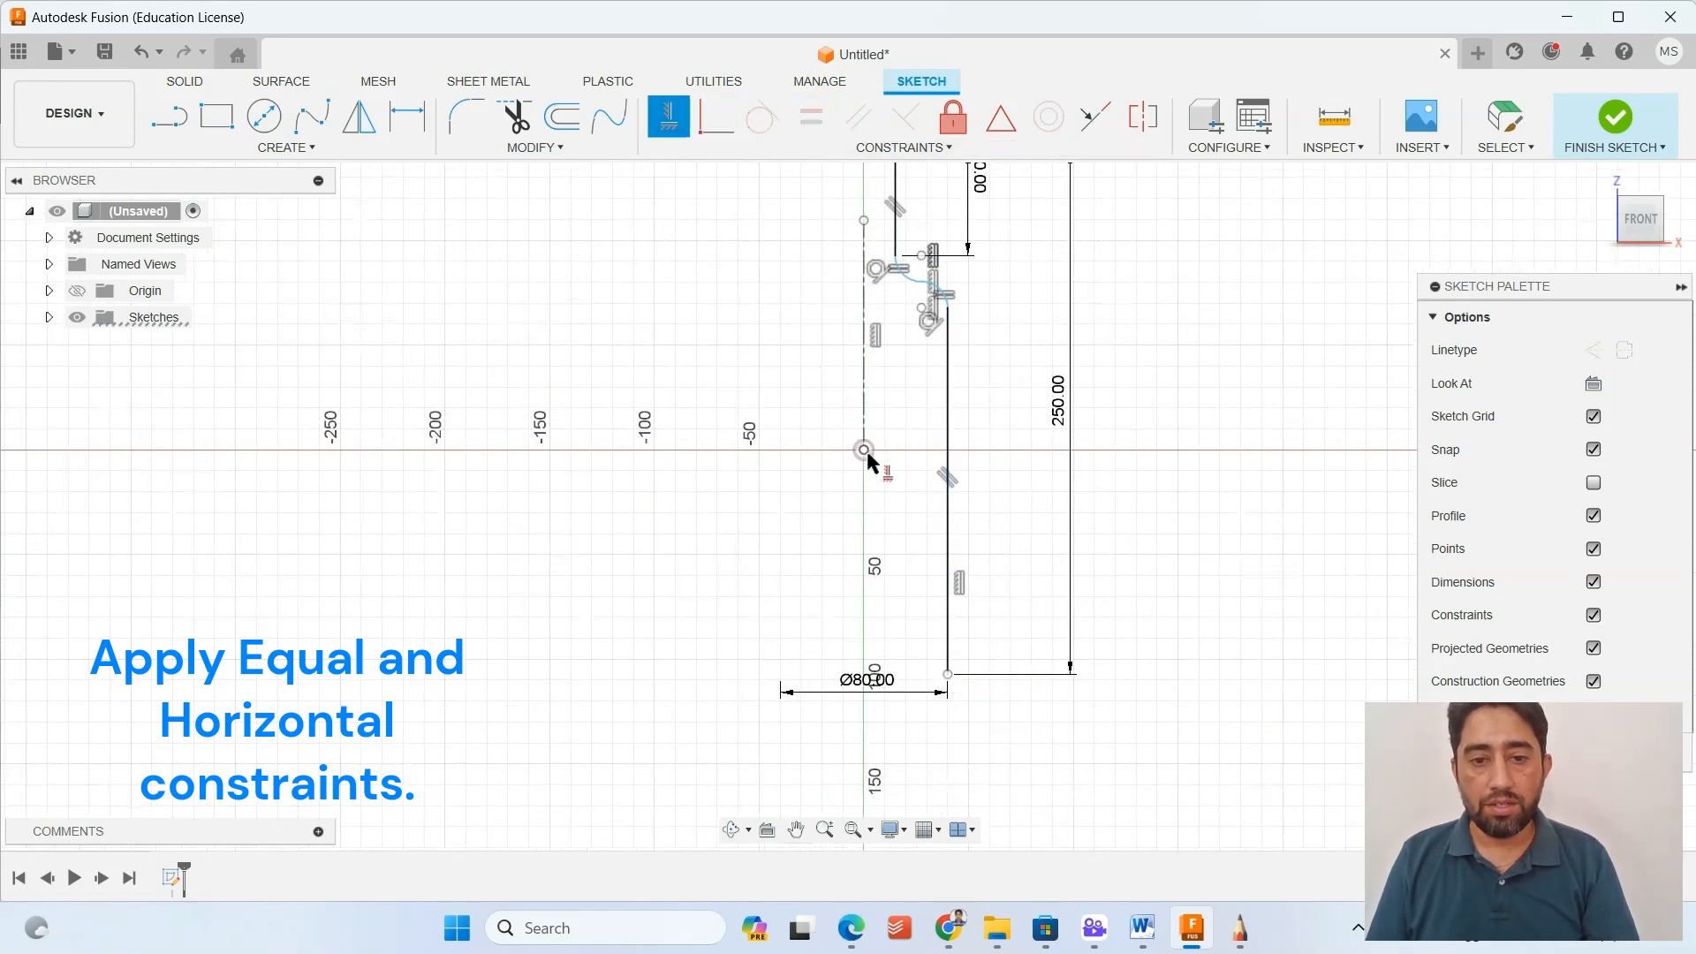
{"action": "left_click", "coordinate": [948, 677]}
Examine the dimensioned bottle profile from the neck down to the base.
{"action": "scroll", "coordinate": [787, 371], "scroll_direction": "down", "scroll_amount": 3}
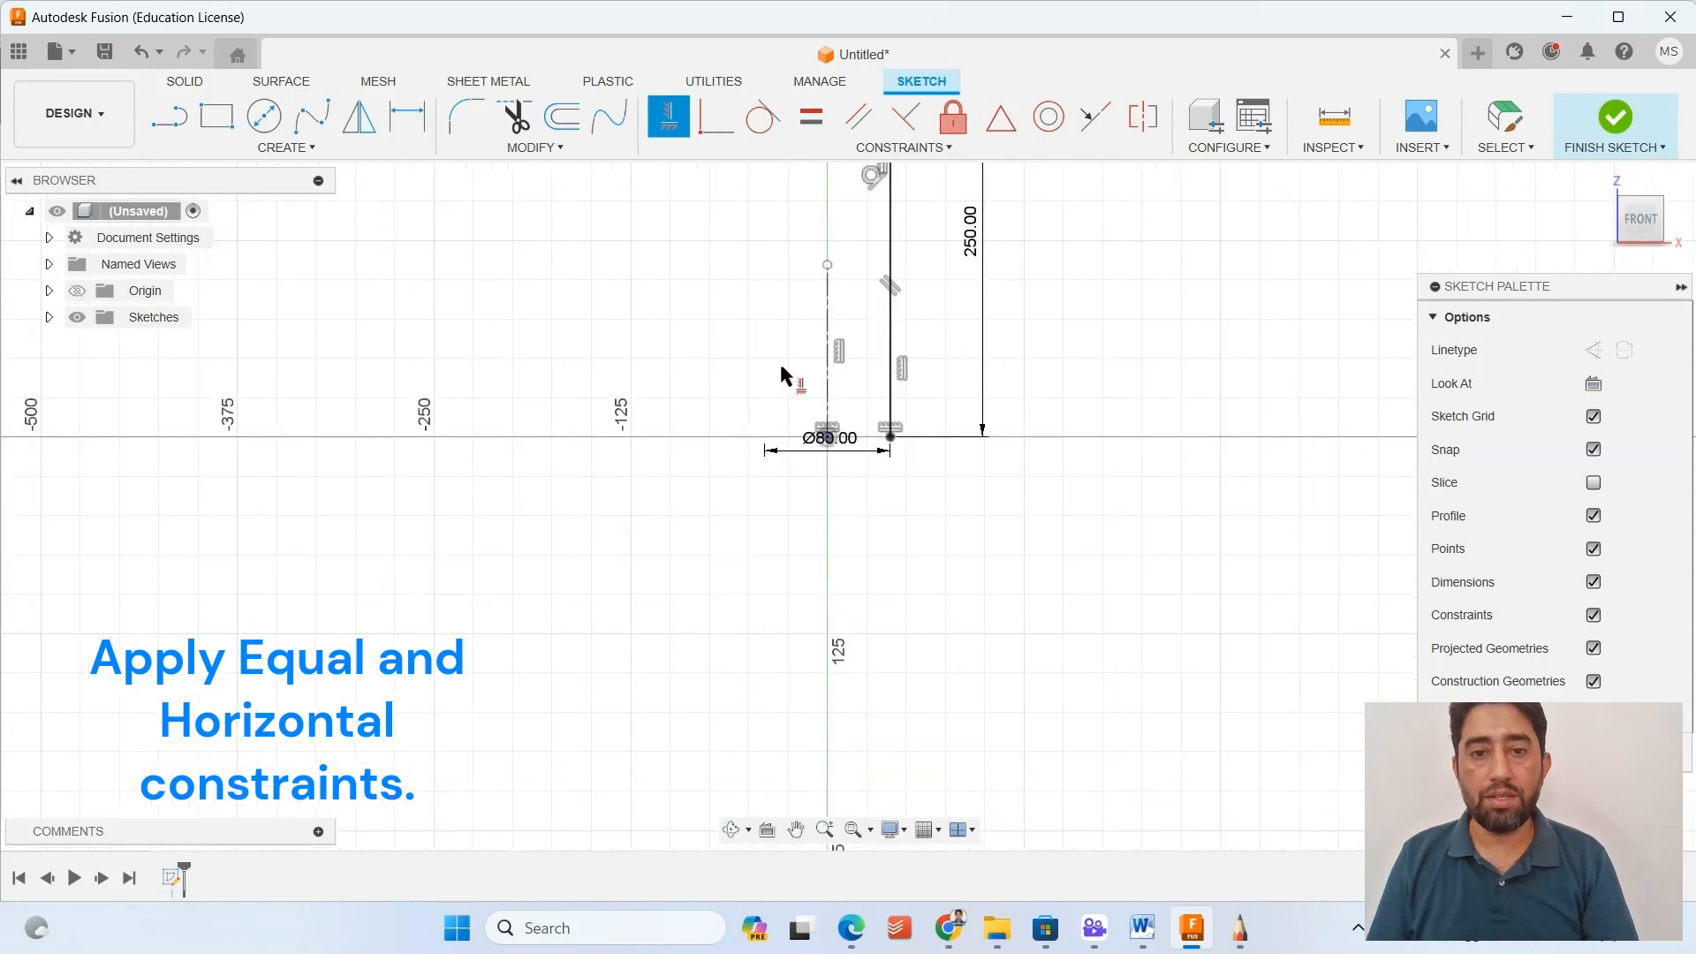
{"action": "scroll", "coordinate": [750, 512], "scroll_direction": "up", "scroll_amount": 4}
{"action": "scroll", "coordinate": [860, 359], "scroll_direction": "up", "scroll_amount": 2}
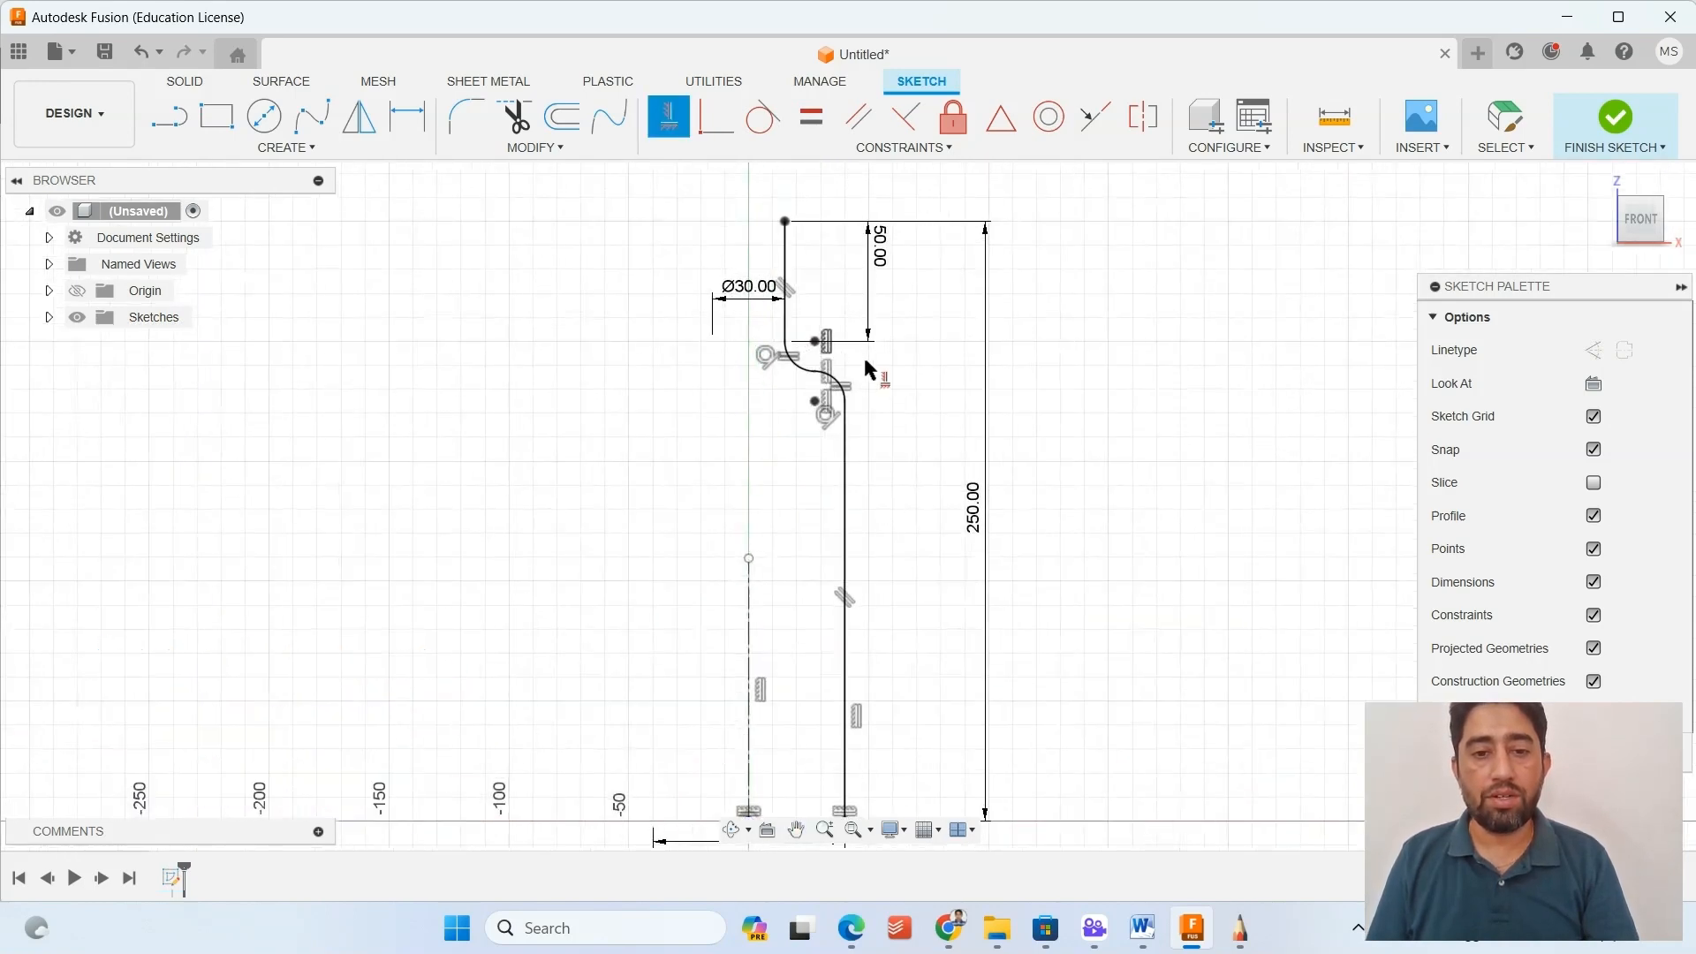
{"action": "scroll", "coordinate": [866, 361], "scroll_direction": "up", "scroll_amount": 1}
{"action": "scroll", "coordinate": [905, 467], "scroll_direction": "down", "scroll_amount": 3}
{"action": "scroll", "coordinate": [906, 466], "scroll_direction": "down", "scroll_amount": 1}
{"action": "middle_click_drag", "start_coordinate": [909, 464], "coordinate": [913, 428]}
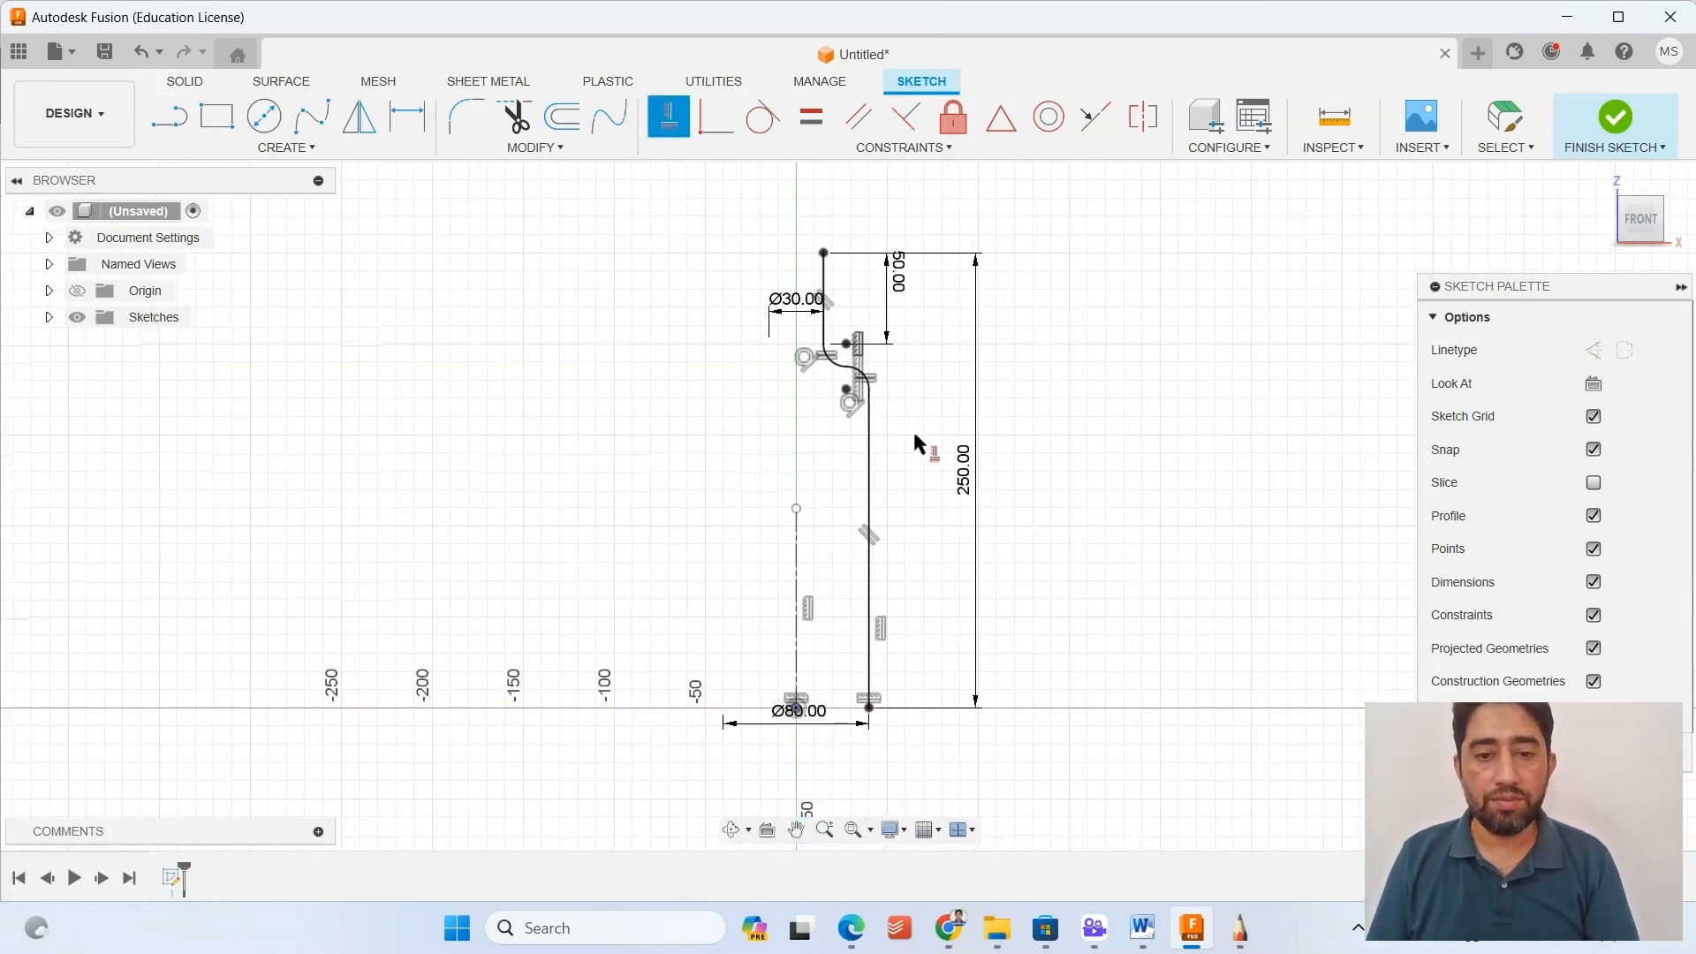
{"action": "scroll", "coordinate": [852, 386], "scroll_direction": "up", "scroll_amount": 1}
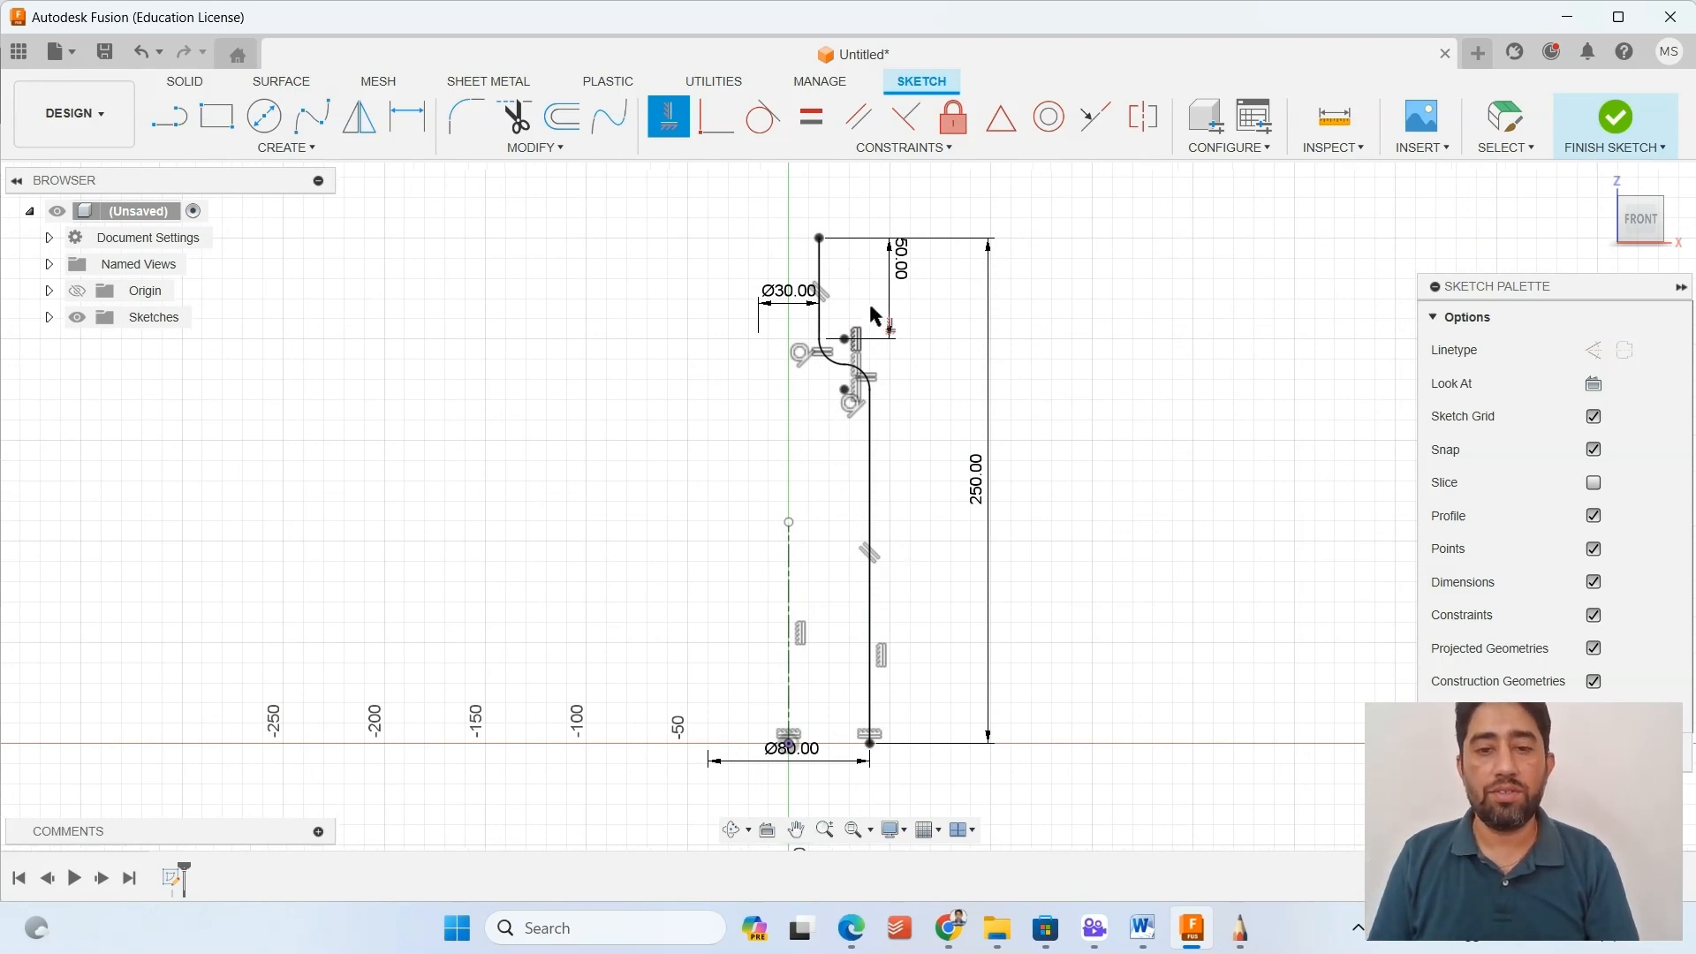
Reposition the 50 mm, Ø30, Ø80 and 250 mm dimensions so they sit clear of the bottle profile.
{"action": "key", "text": "Escape"}
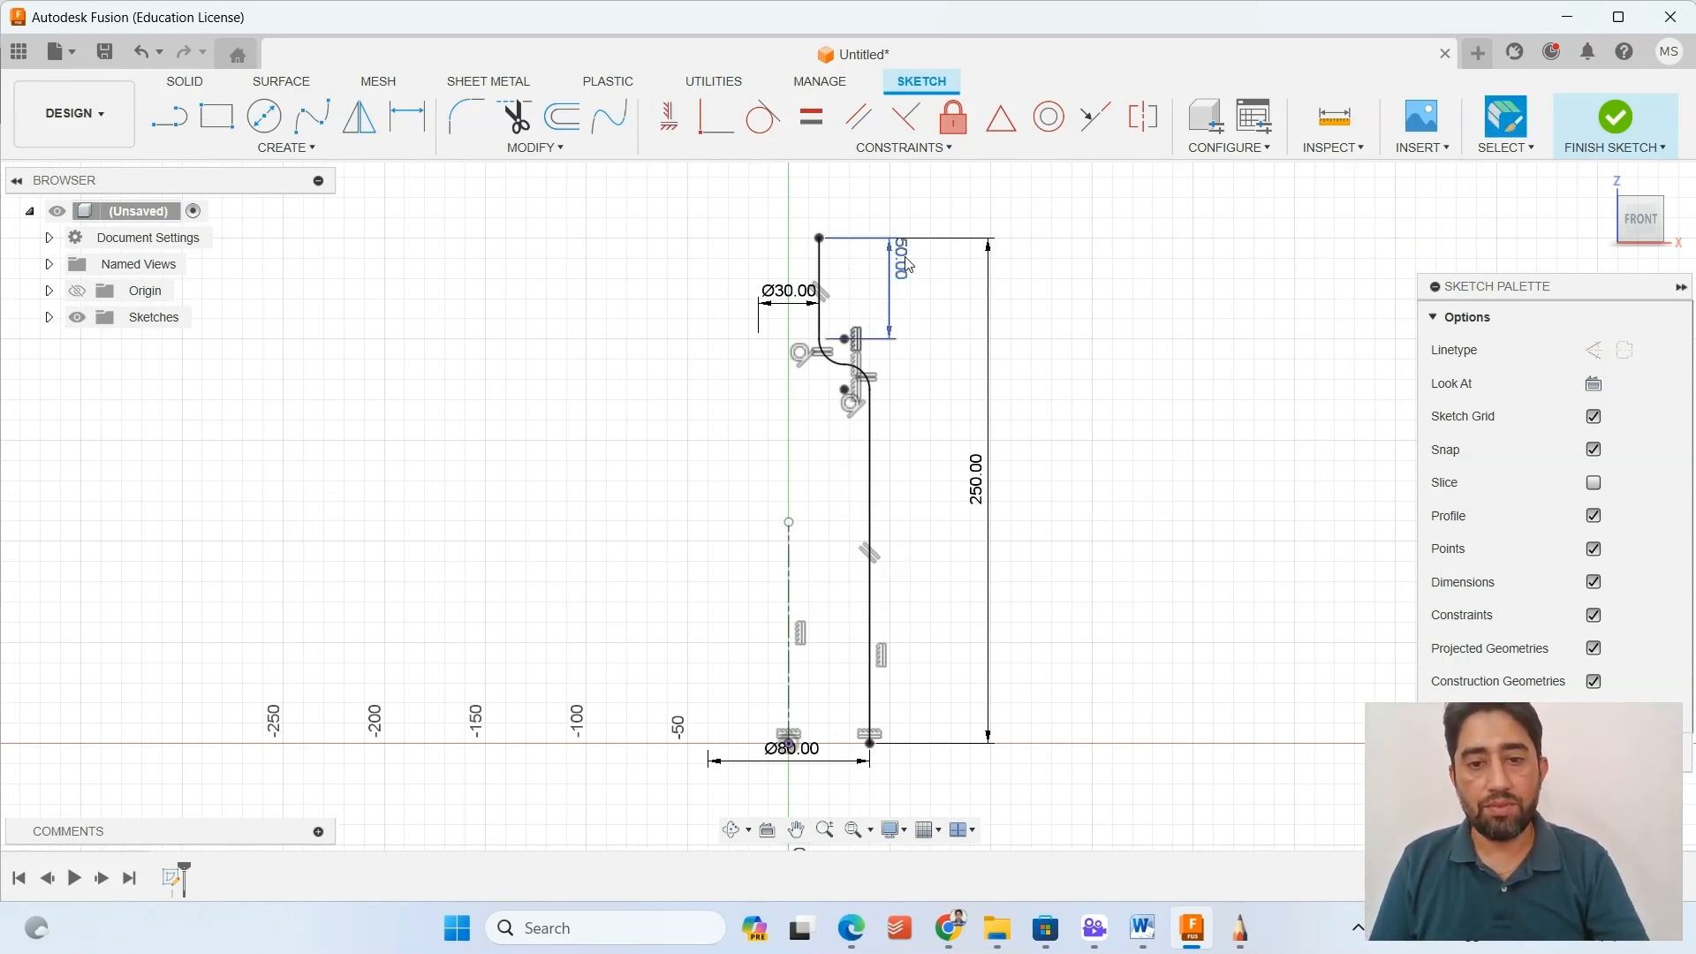
{"action": "left_click_drag", "start_coordinate": [900, 263], "coordinate": [907, 288]}
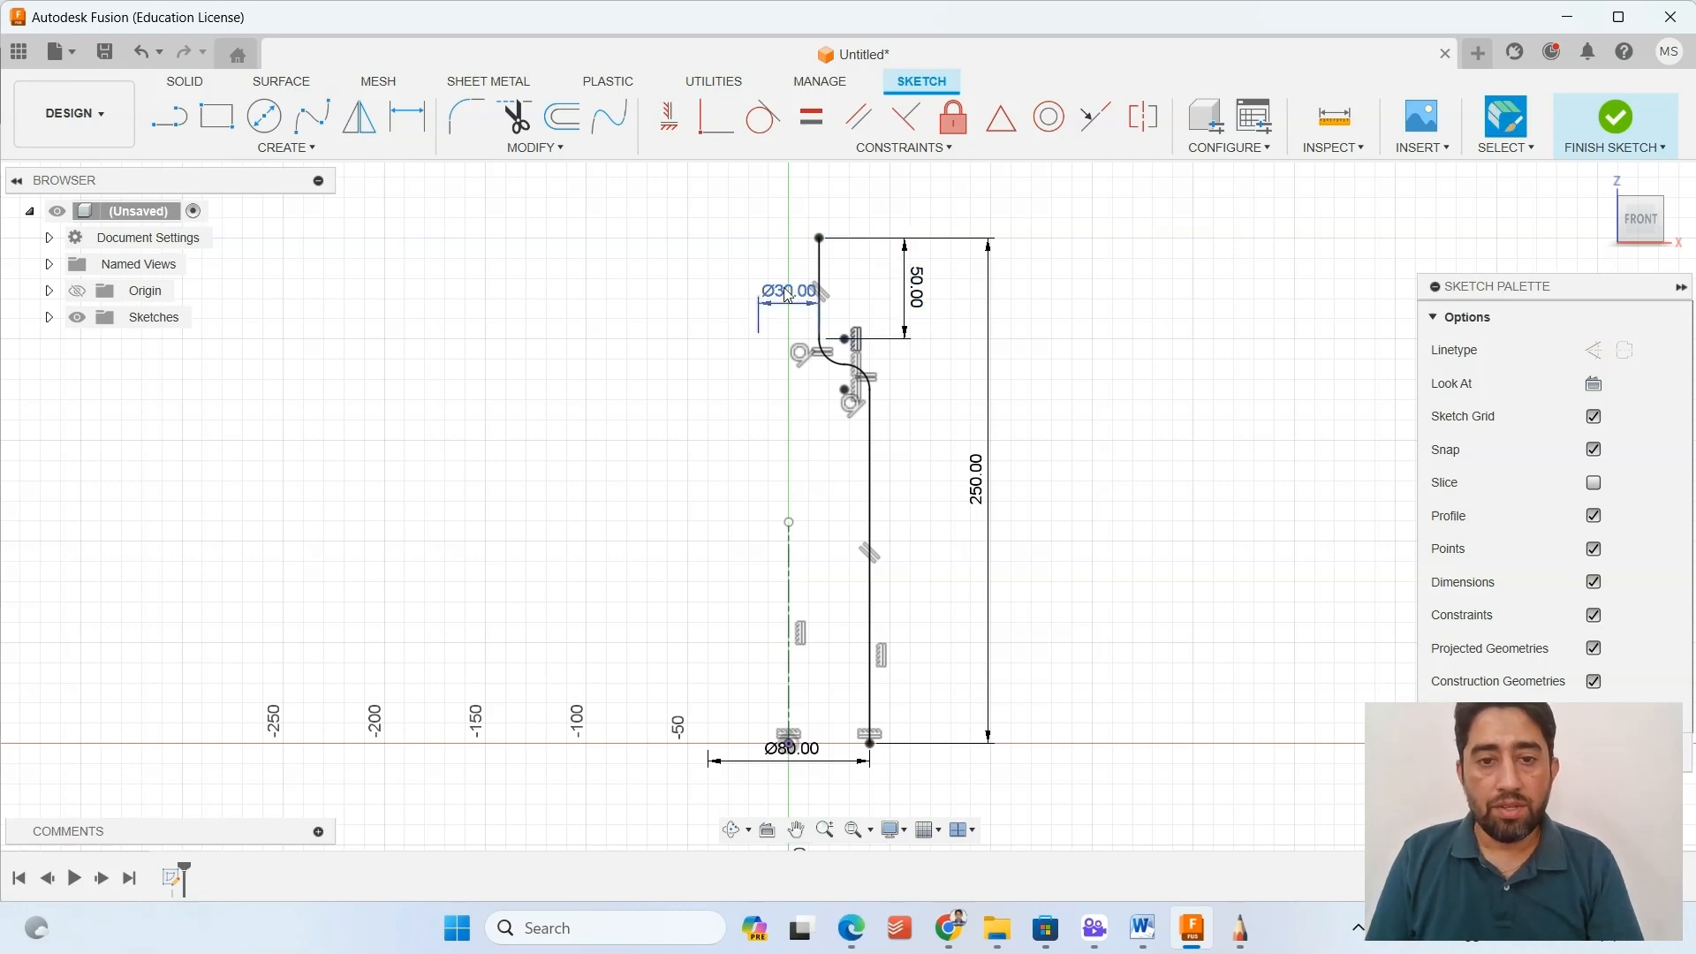
{"action": "left_click_drag", "start_coordinate": [788, 295], "coordinate": [786, 196]}
{"action": "left_click_drag", "start_coordinate": [792, 748], "coordinate": [794, 779]}
{"action": "left_click_drag", "start_coordinate": [976, 497], "coordinate": [961, 508]}
{"action": "scroll", "coordinate": [806, 393], "scroll_direction": "up", "scroll_amount": 1}
{"action": "scroll", "coordinate": [806, 391], "scroll_direction": "up", "scroll_amount": 1}
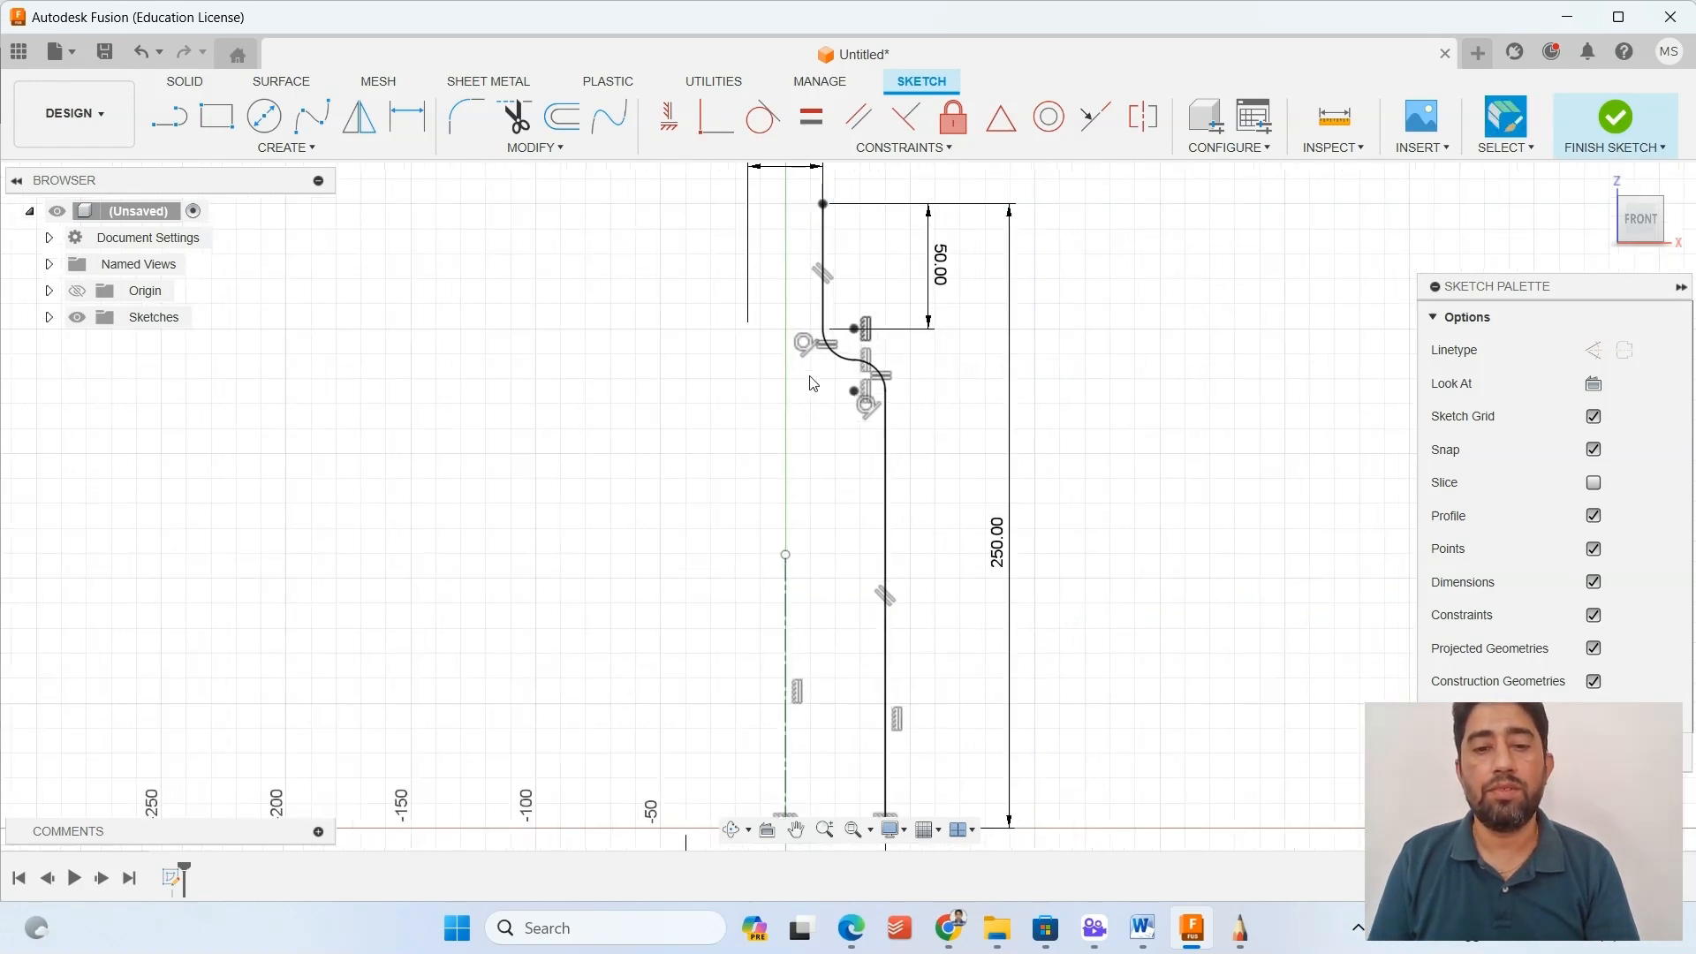
{"action": "scroll", "coordinate": [769, 415], "scroll_direction": "down", "scroll_amount": 2}
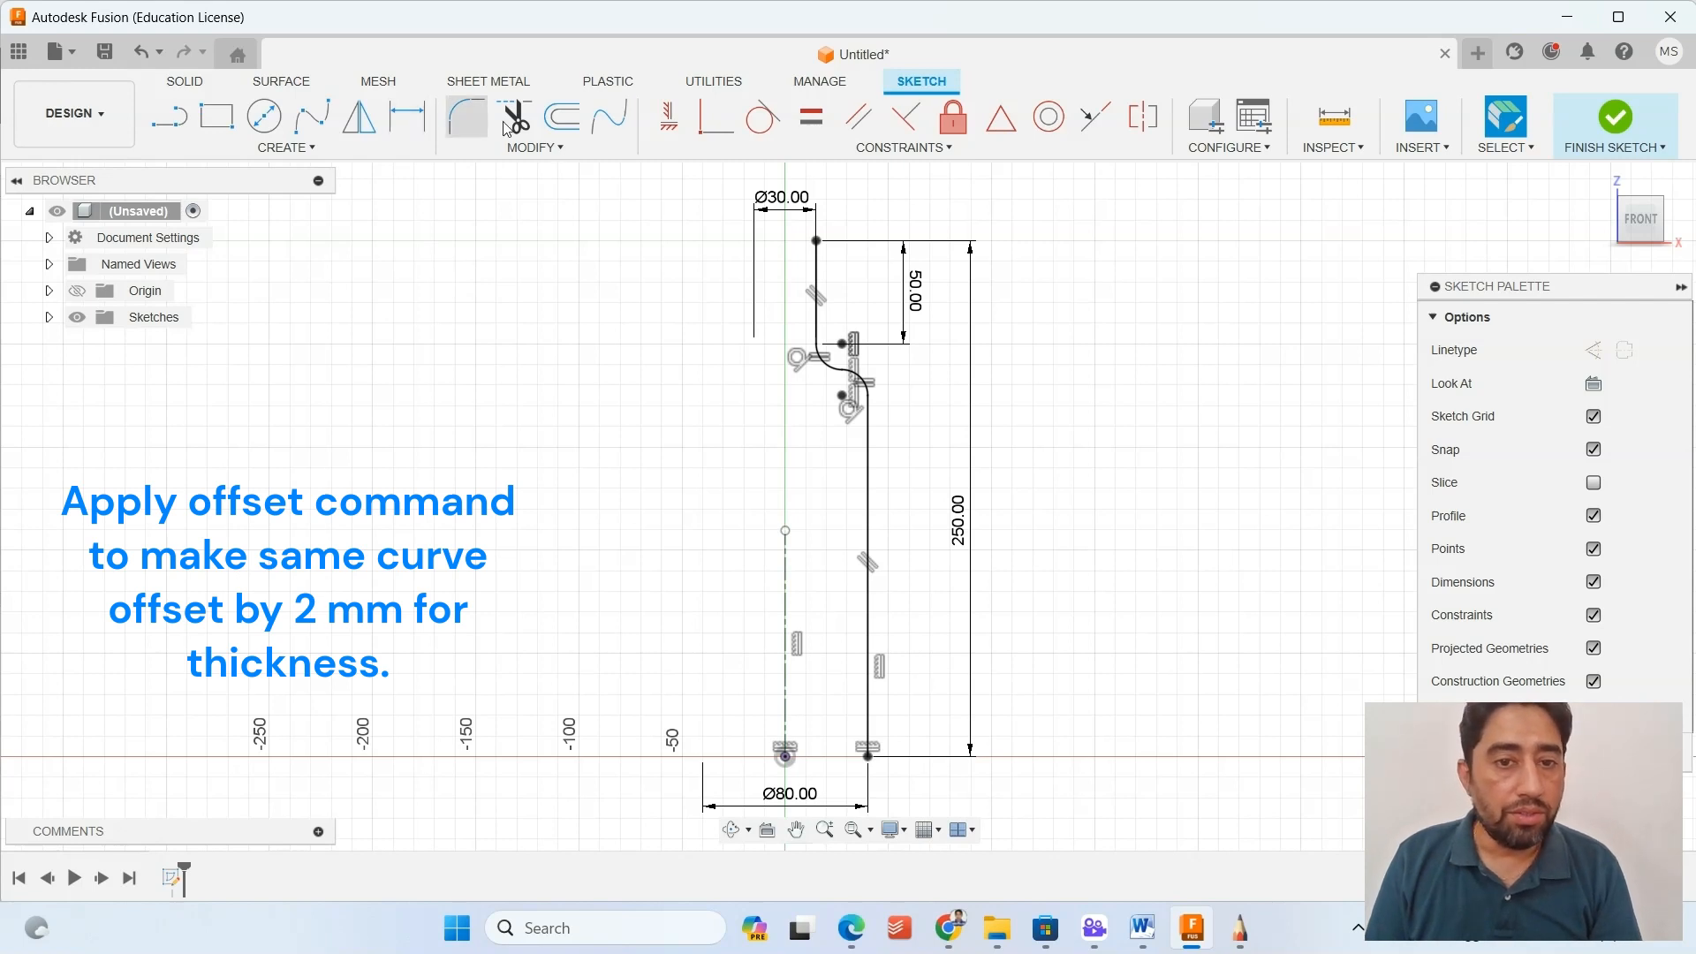
Offset the whole connected bottle profile 2 mm inward toward the centerline for the wall thickness.
{"action": "left_click", "coordinate": [562, 116]}
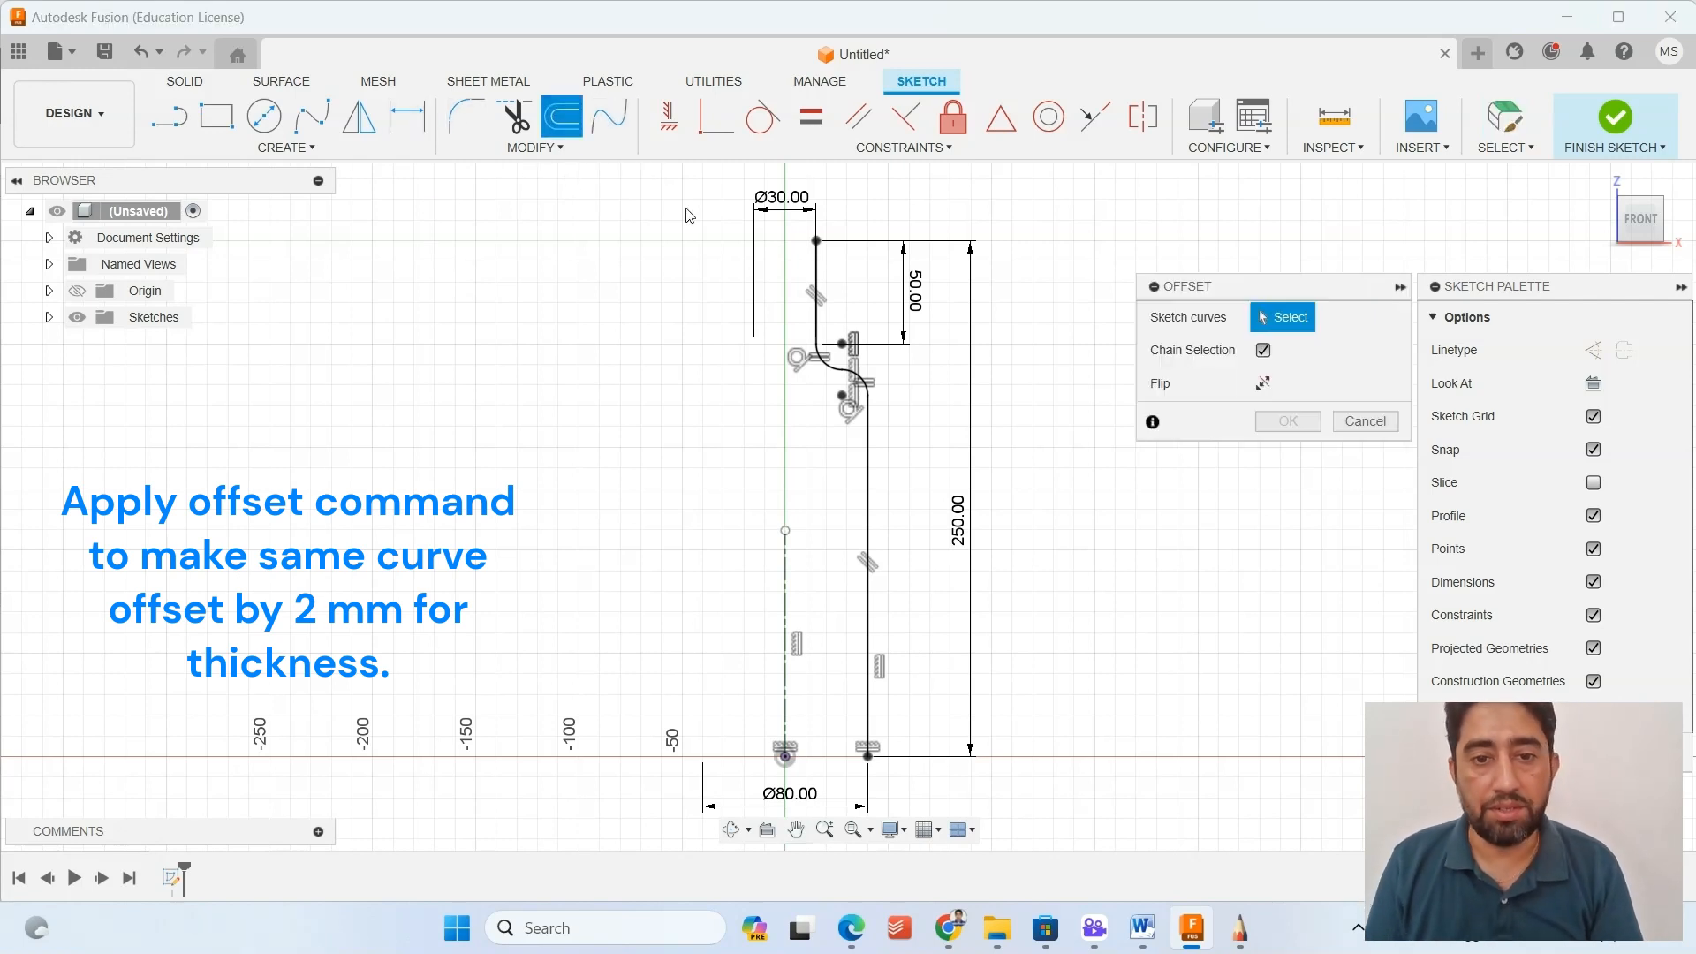
{"action": "left_click", "coordinate": [814, 274]}
{"action": "left_click_drag", "start_coordinate": [814, 274], "coordinate": [886, 274]}
{"action": "double_click", "coordinate": [1280, 384]}
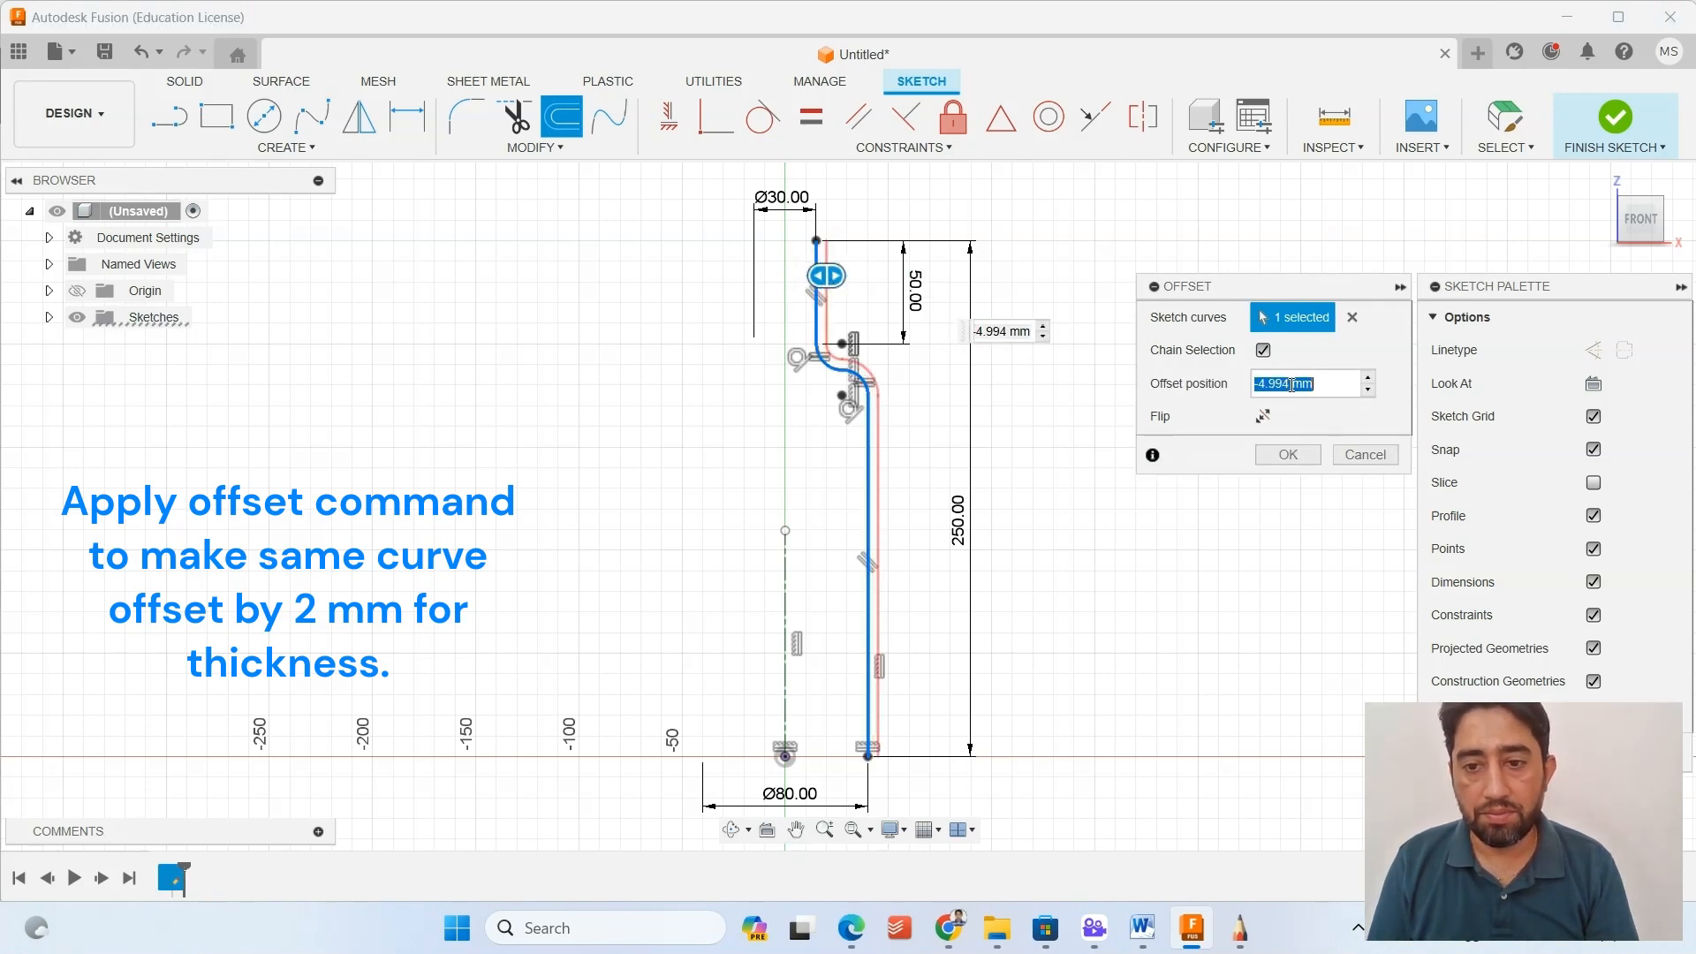
{"action": "left_click", "coordinate": [1256, 381]}
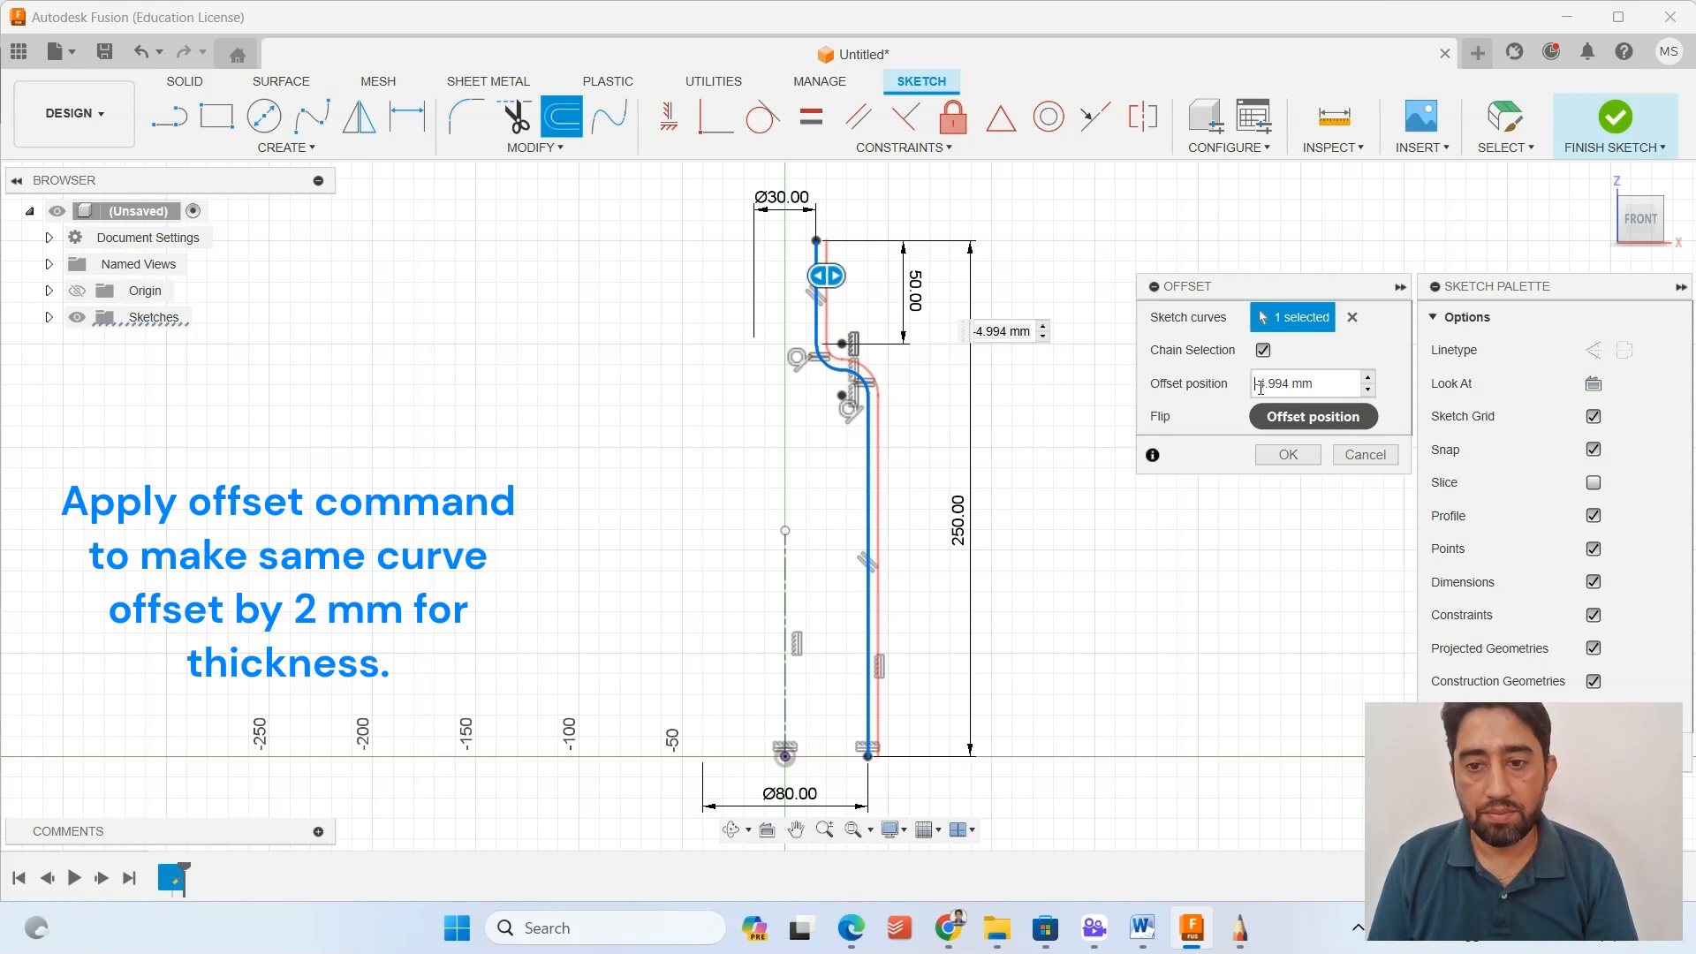
{"action": "key", "text": "Delete"}
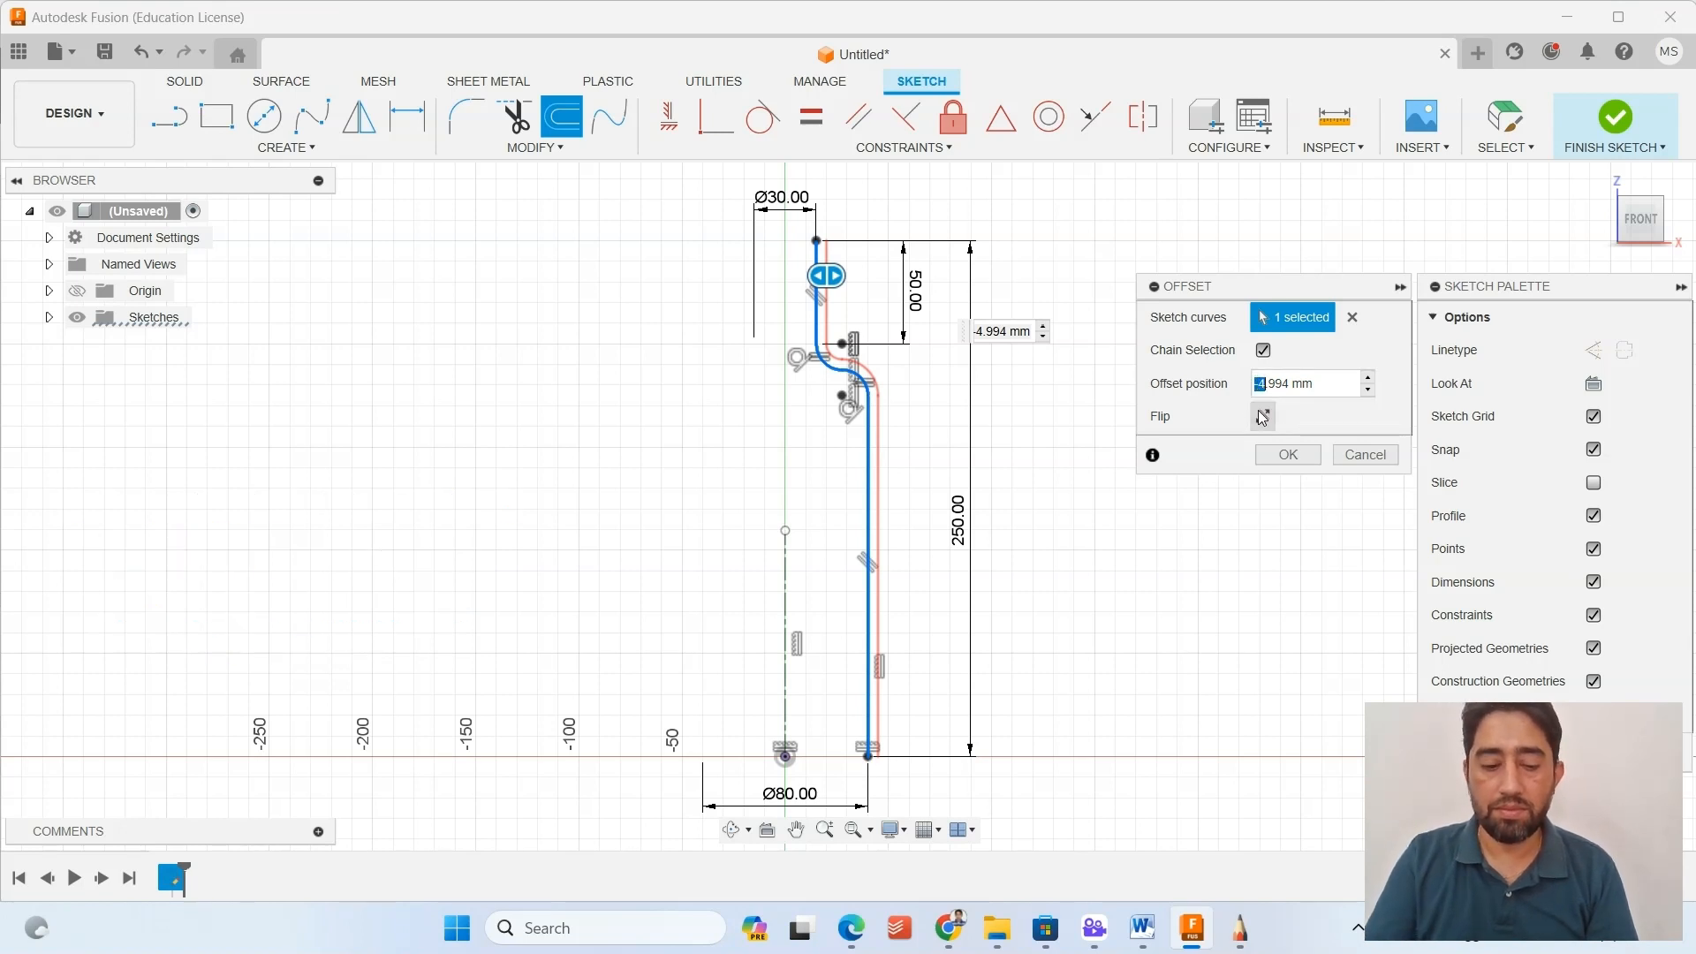
{"action": "type", "text": "2"}
{"action": "key", "text": "Return"}
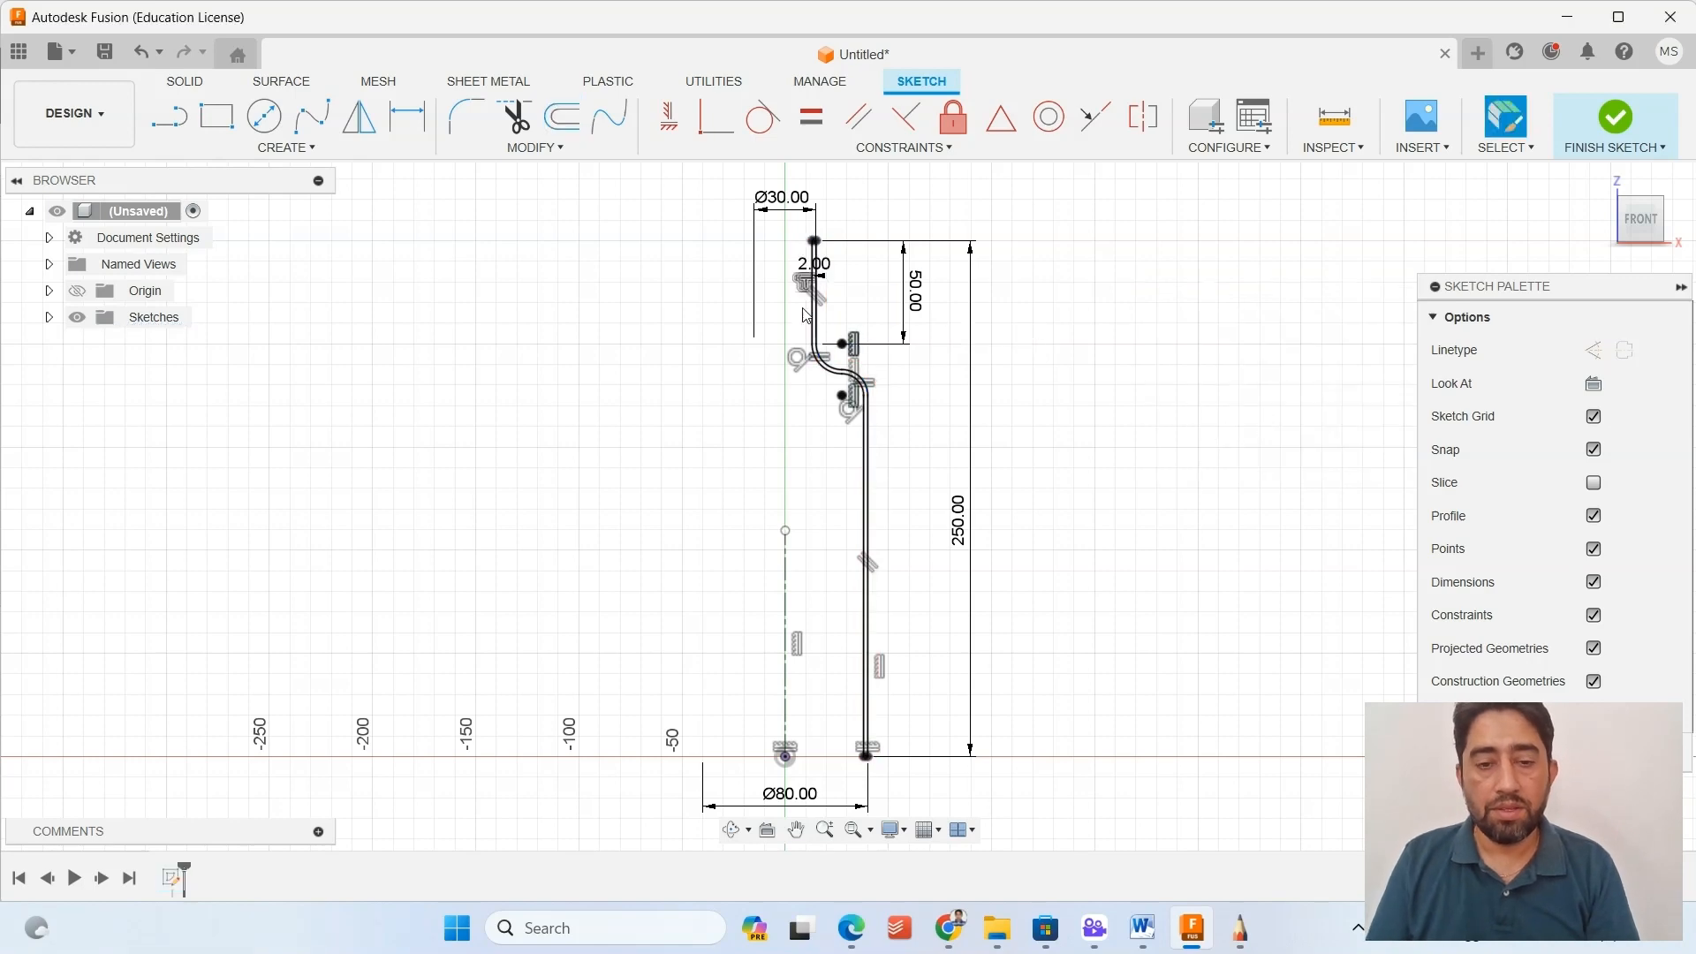
Check the offset profile from the neck down to the base and finish the sketch.
{"action": "scroll", "coordinate": [860, 273], "scroll_direction": "up", "scroll_amount": 3}
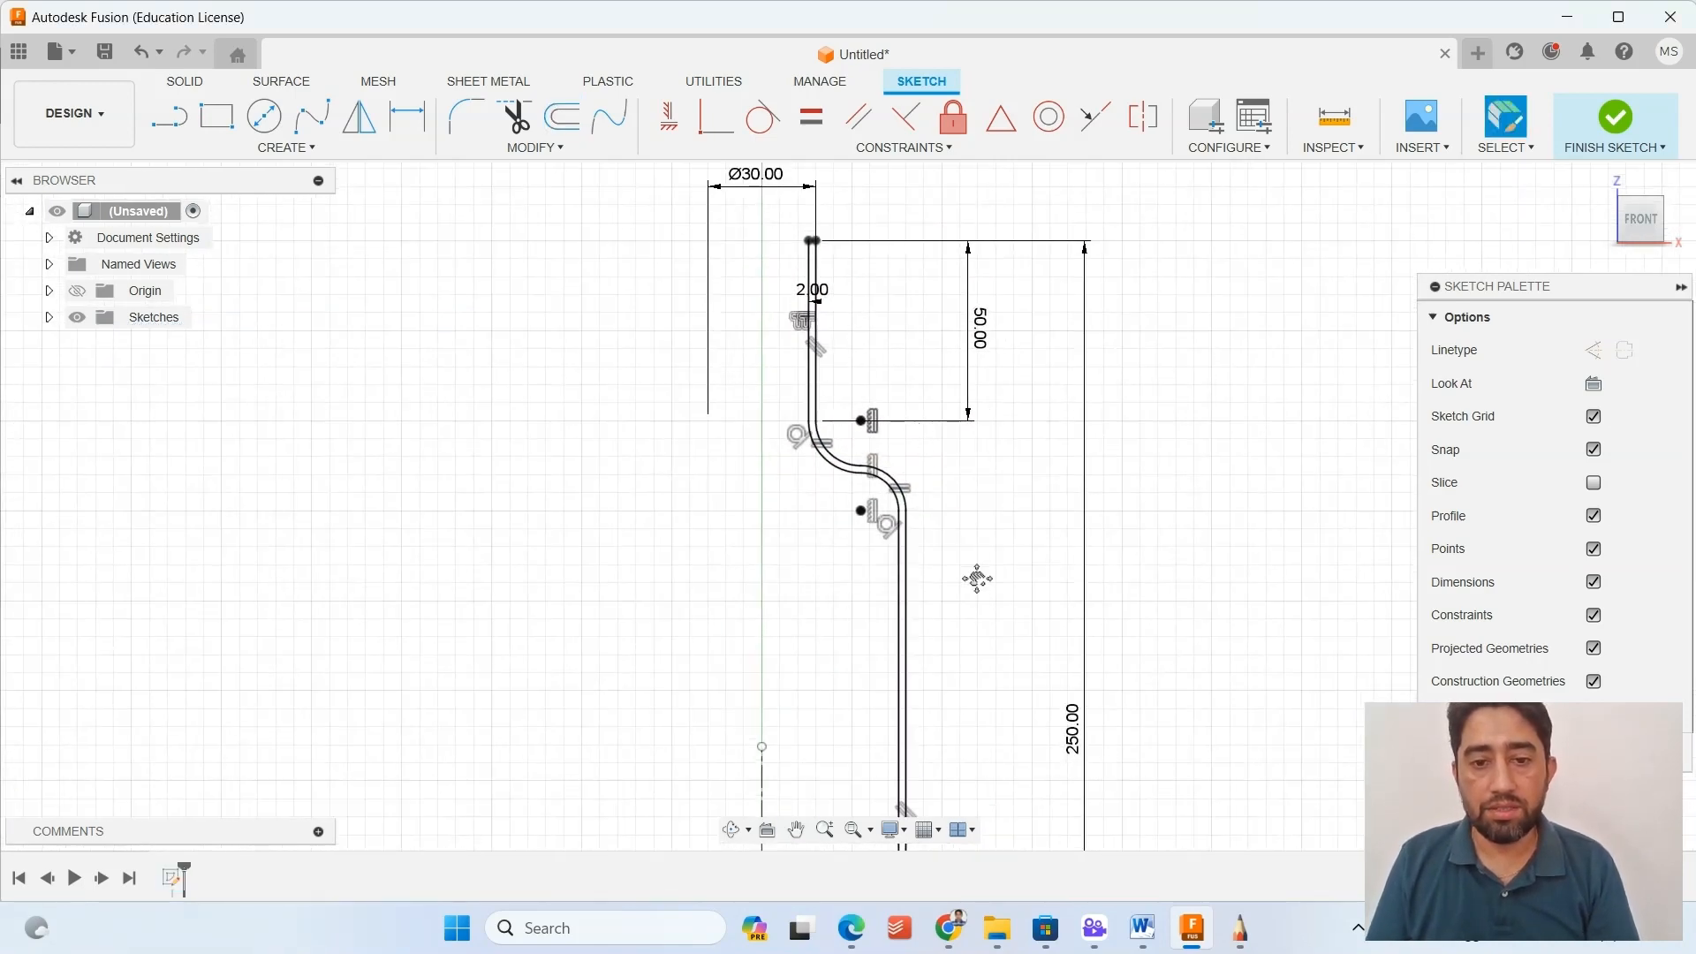
{"action": "middle_click_drag", "start_coordinate": [977, 578], "coordinate": [978, 407]}
{"action": "middle_click_drag", "start_coordinate": [949, 692], "coordinate": [962, 447]}
{"action": "scroll", "coordinate": [980, 618], "scroll_direction": "up", "scroll_amount": 2}
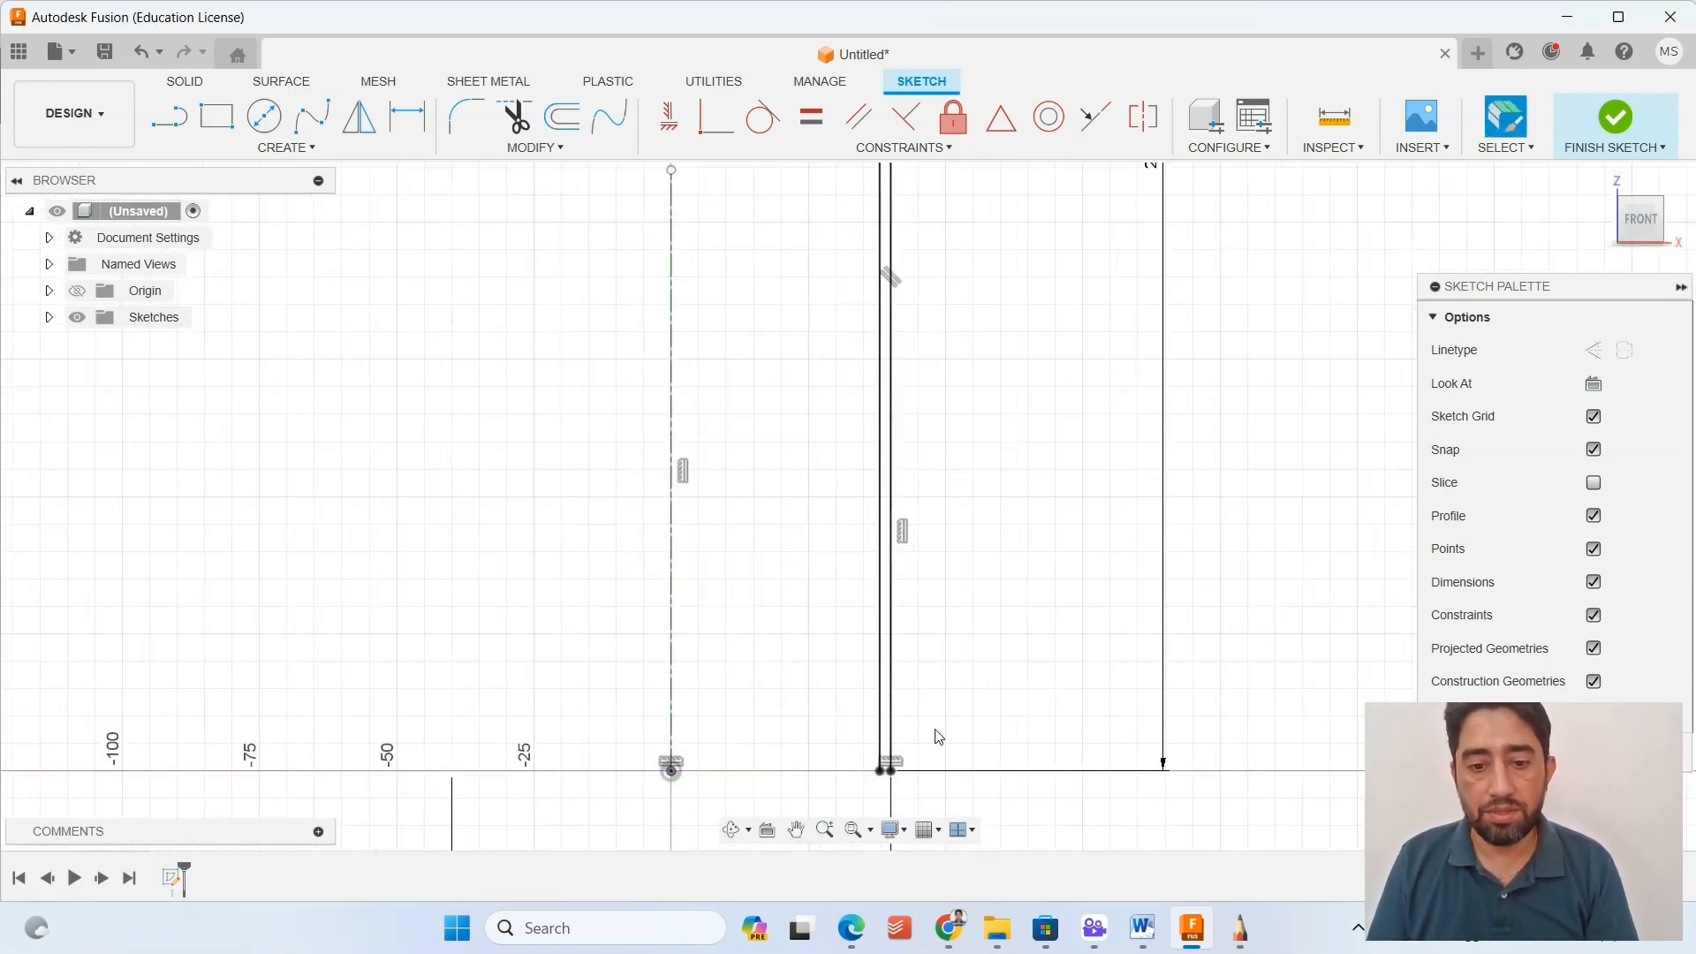
{"action": "middle_click_drag", "start_coordinate": [938, 737], "coordinate": [936, 625]}
{"action": "scroll", "coordinate": [883, 676], "scroll_direction": "up", "scroll_amount": 1}
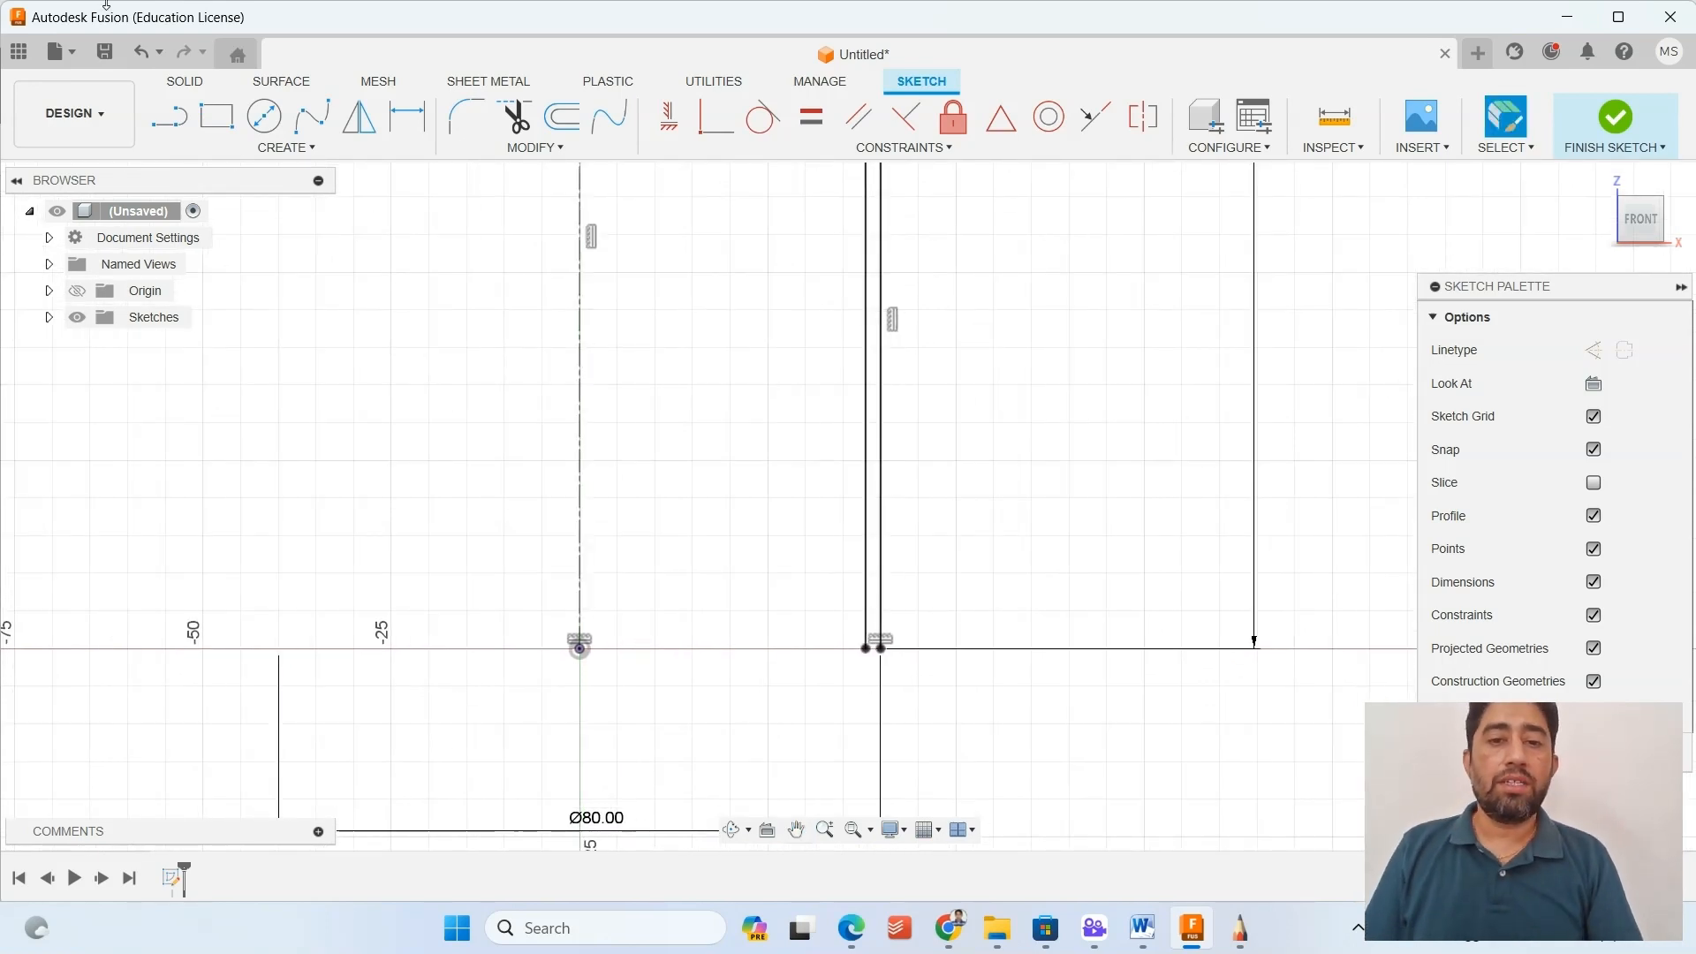
{"action": "left_click", "coordinate": [1612, 114]}
Examine the ends of the double-line wall profile at the base and at the neck.
{"action": "scroll", "coordinate": [701, 450], "scroll_direction": "down", "scroll_amount": 1}
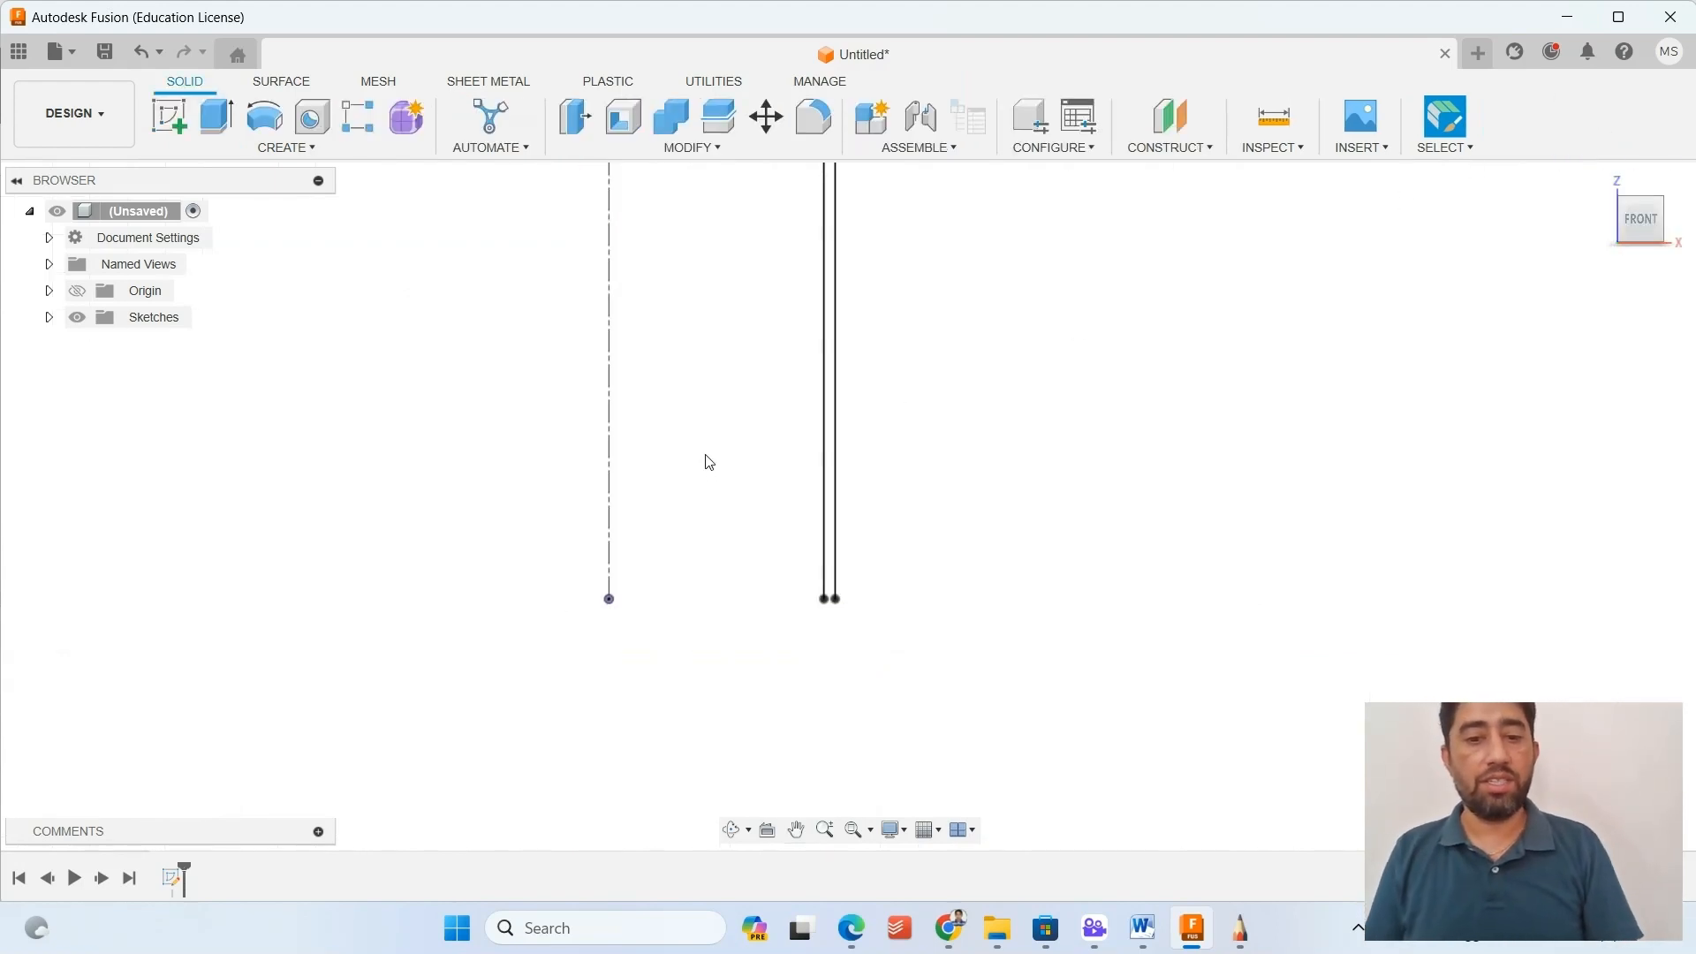
{"action": "mouse_move", "coordinate": [704, 462]}
{"action": "middle_mouse_down"}
{"action": "mouse_move", "coordinate": [756, 600]}
{"action": "mouse_move", "coordinate": [776, 924]}
{"action": "middle_mouse_up"}
{"action": "scroll", "coordinate": [820, 380], "scroll_direction": "down", "scroll_amount": 2}
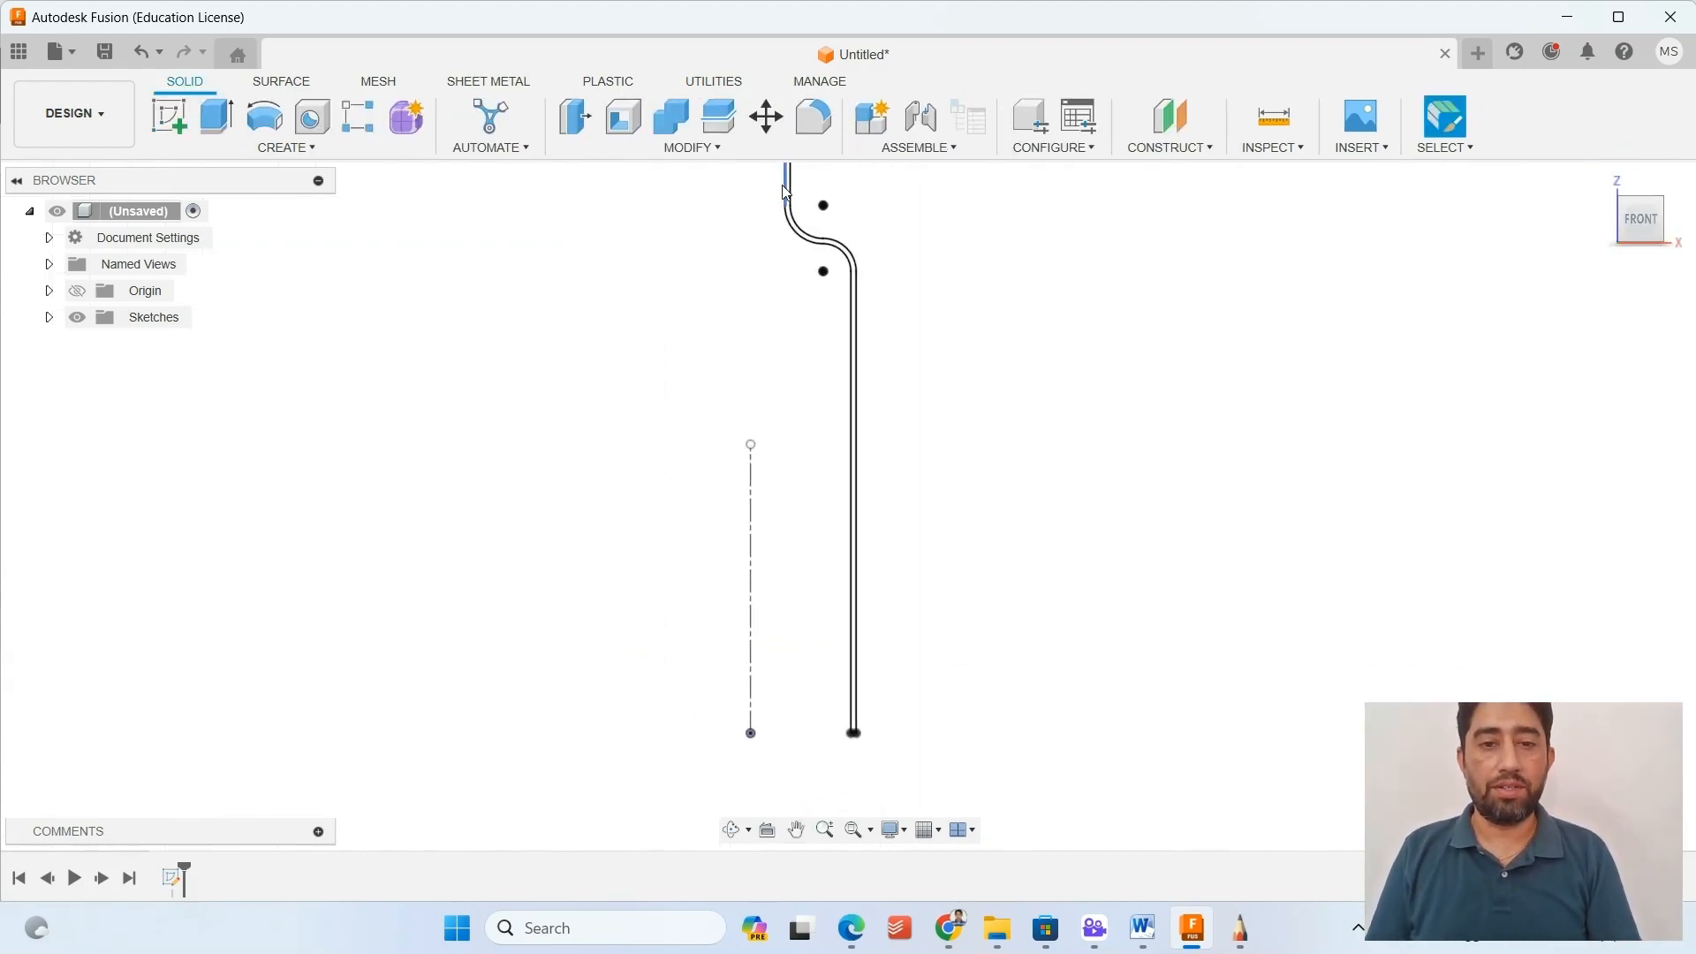
{"action": "scroll", "coordinate": [855, 773], "scroll_direction": "up", "scroll_amount": 4}
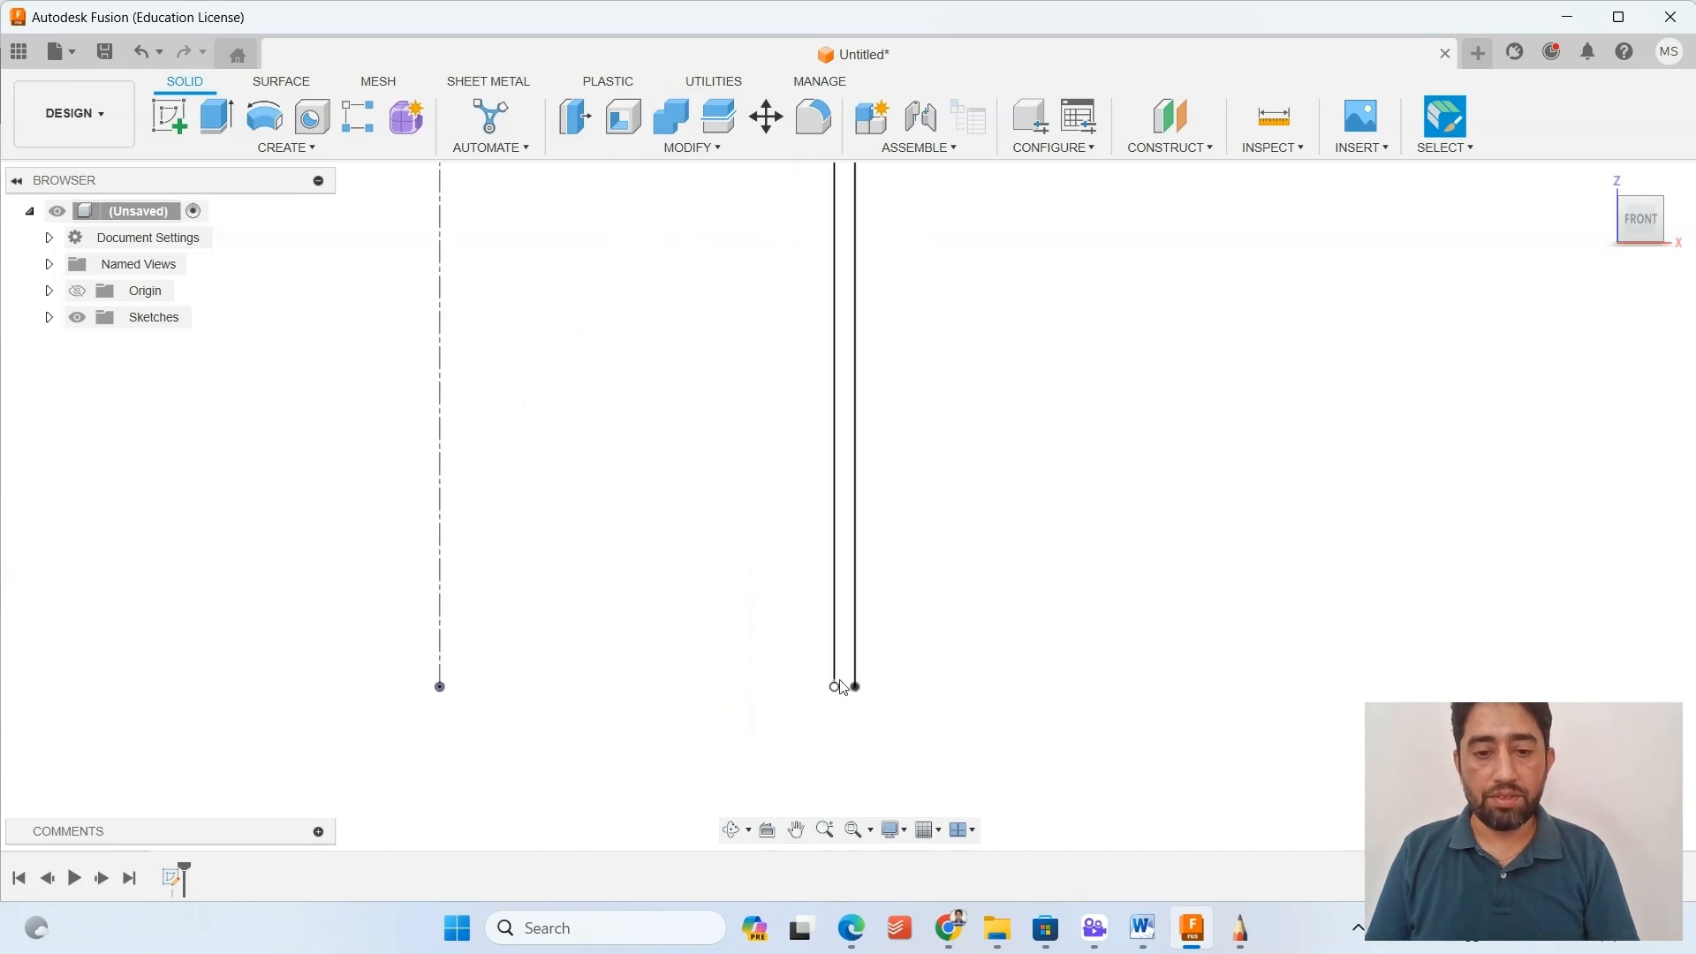
{"action": "scroll", "coordinate": [618, 420], "scroll_direction": "down", "scroll_amount": 2}
{"action": "mouse_move", "coordinate": [609, 377]}
{"action": "middle_mouse_down"}
{"action": "mouse_move", "coordinate": [799, 692]}
{"action": "mouse_move", "coordinate": [793, 735]}
{"action": "middle_mouse_up"}
{"action": "scroll", "coordinate": [803, 253], "scroll_direction": "down", "scroll_amount": 2}
{"action": "middle_click_drag", "start_coordinate": [799, 361], "coordinate": [799, 709]}
{"action": "middle_click_drag", "start_coordinate": [739, 307], "coordinate": [718, 614]}
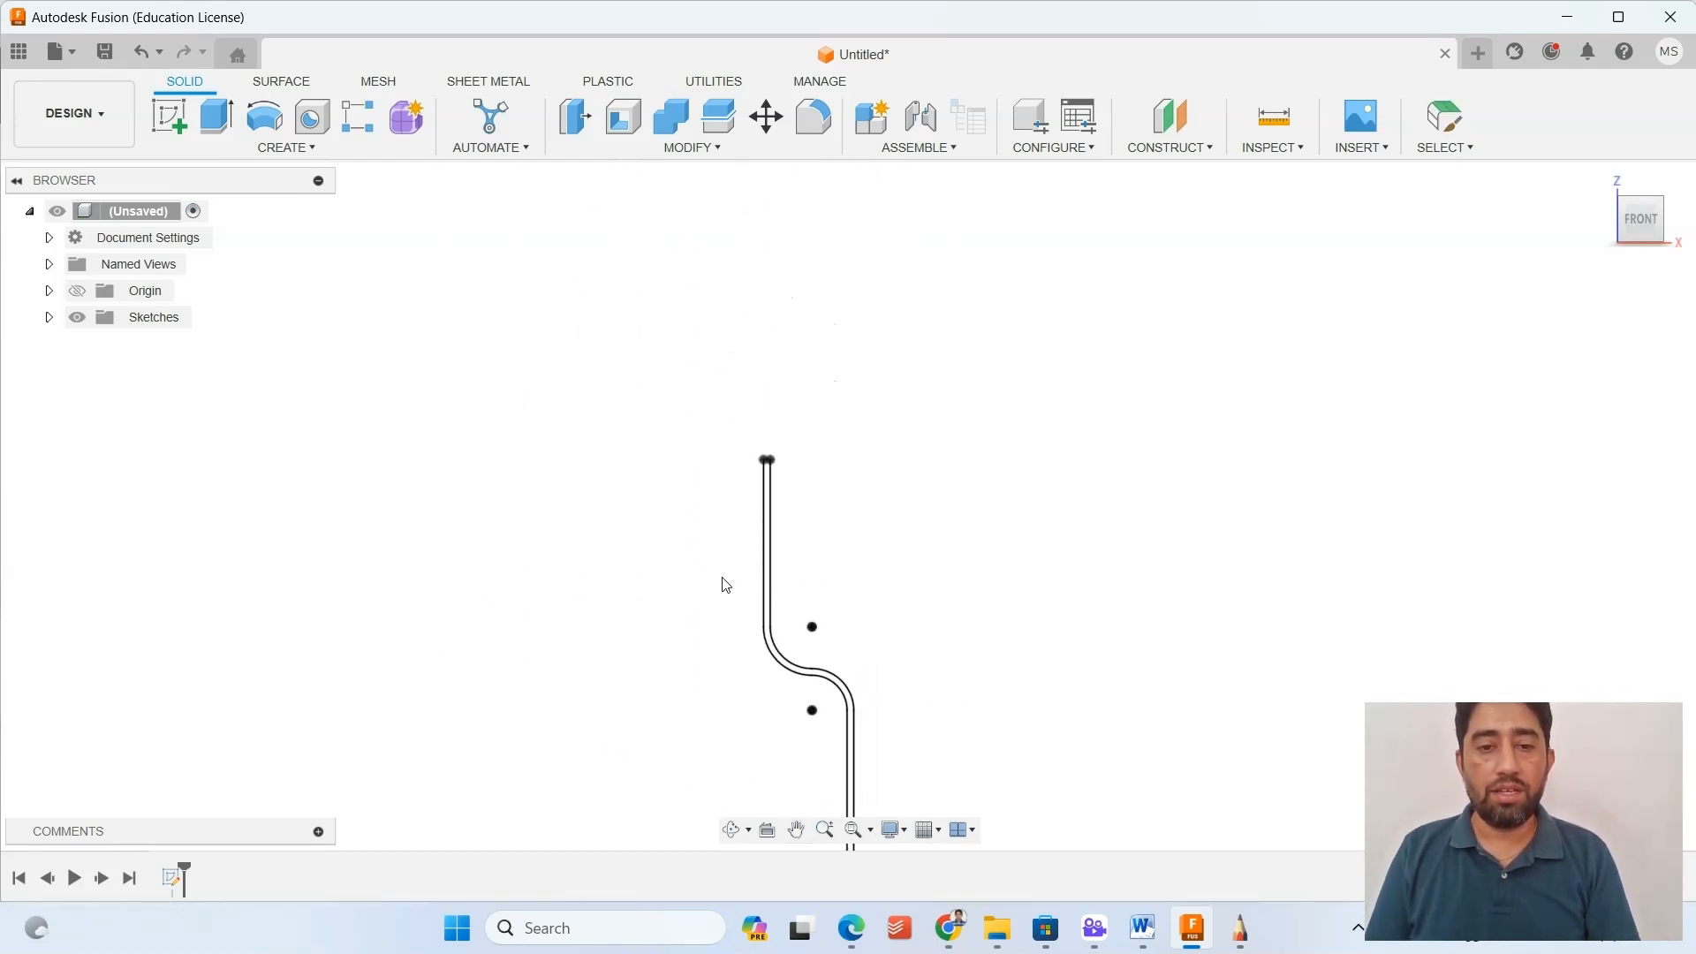
{"action": "scroll", "coordinate": [794, 433], "scroll_direction": "up", "scroll_amount": 2}
{"action": "scroll", "coordinate": [760, 529], "scroll_direction": "up", "scroll_amount": 2}
{"action": "scroll", "coordinate": [726, 528], "scroll_direction": "down", "scroll_amount": 3}
{"action": "middle_click_drag", "start_coordinate": [624, 489], "coordinate": [634, 191]}
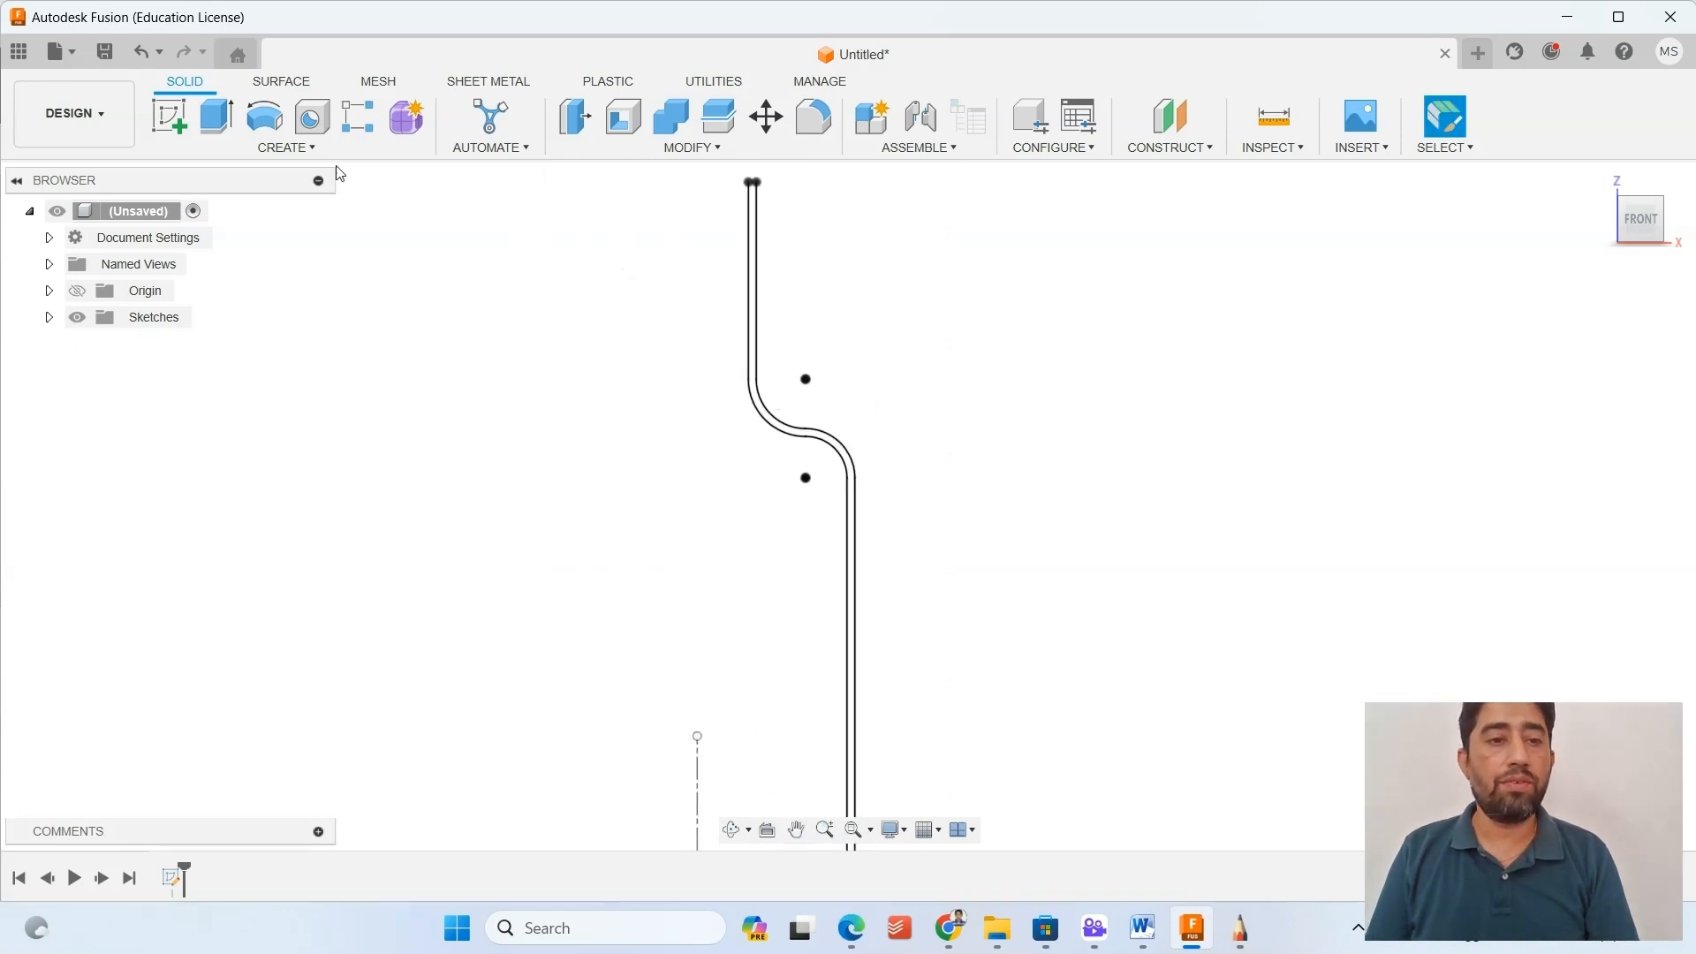
{"action": "left_click", "coordinate": [266, 128]}
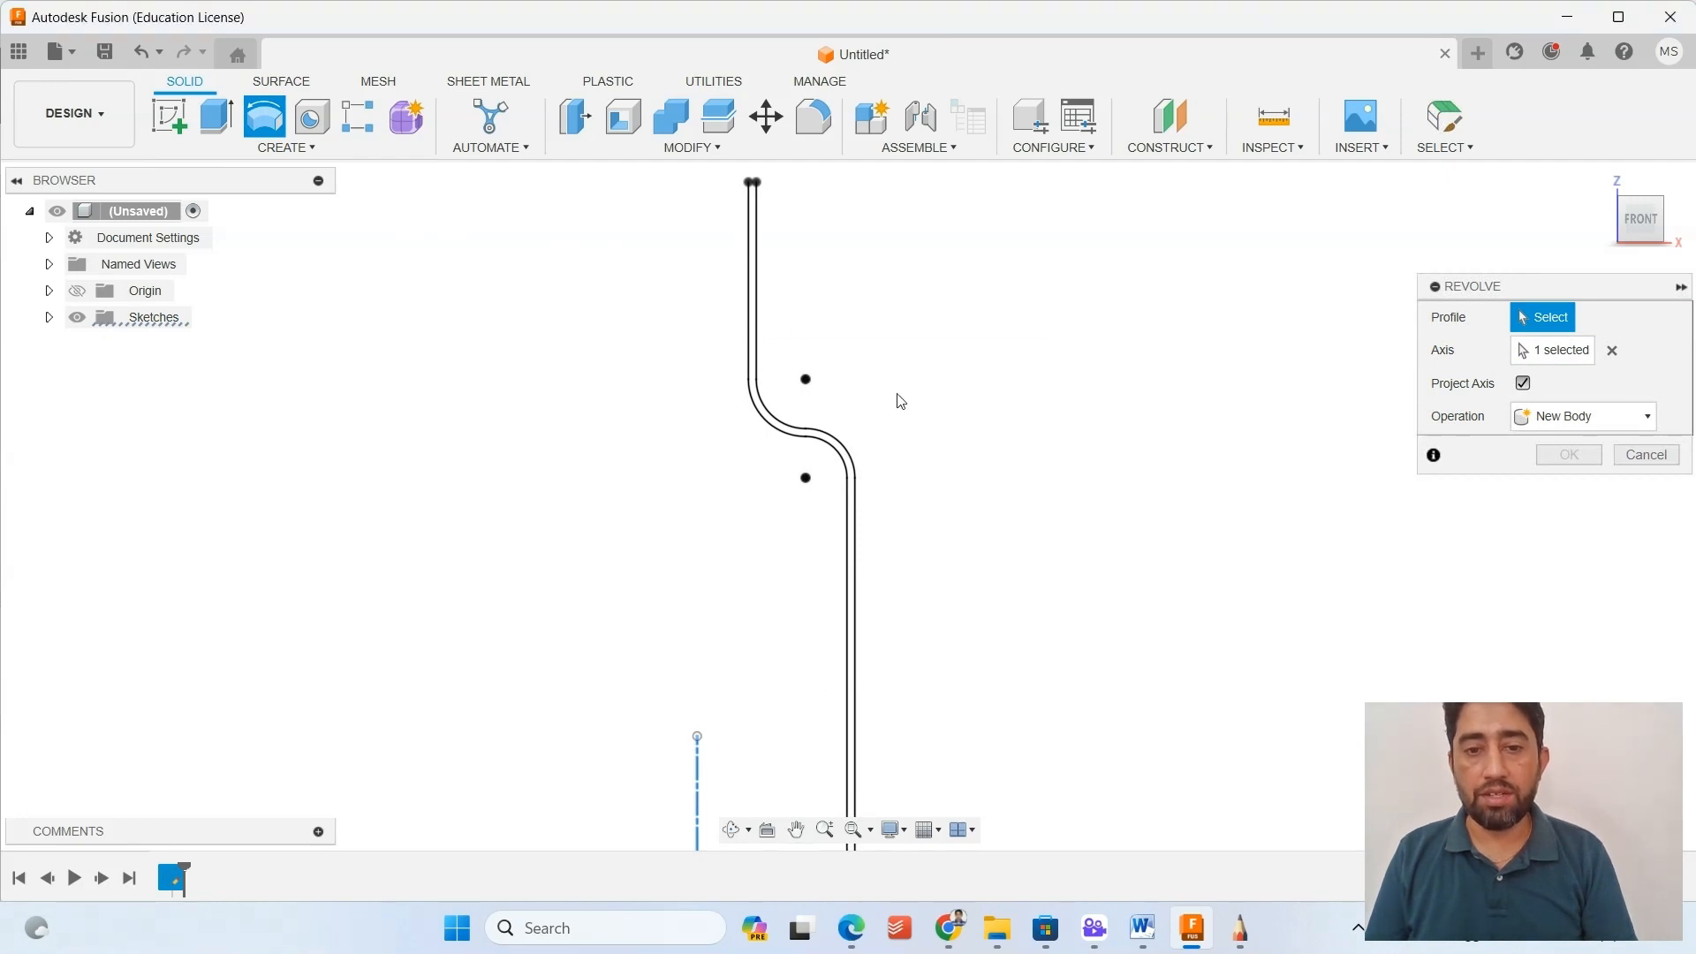
{"action": "left_click", "coordinate": [1553, 349]}
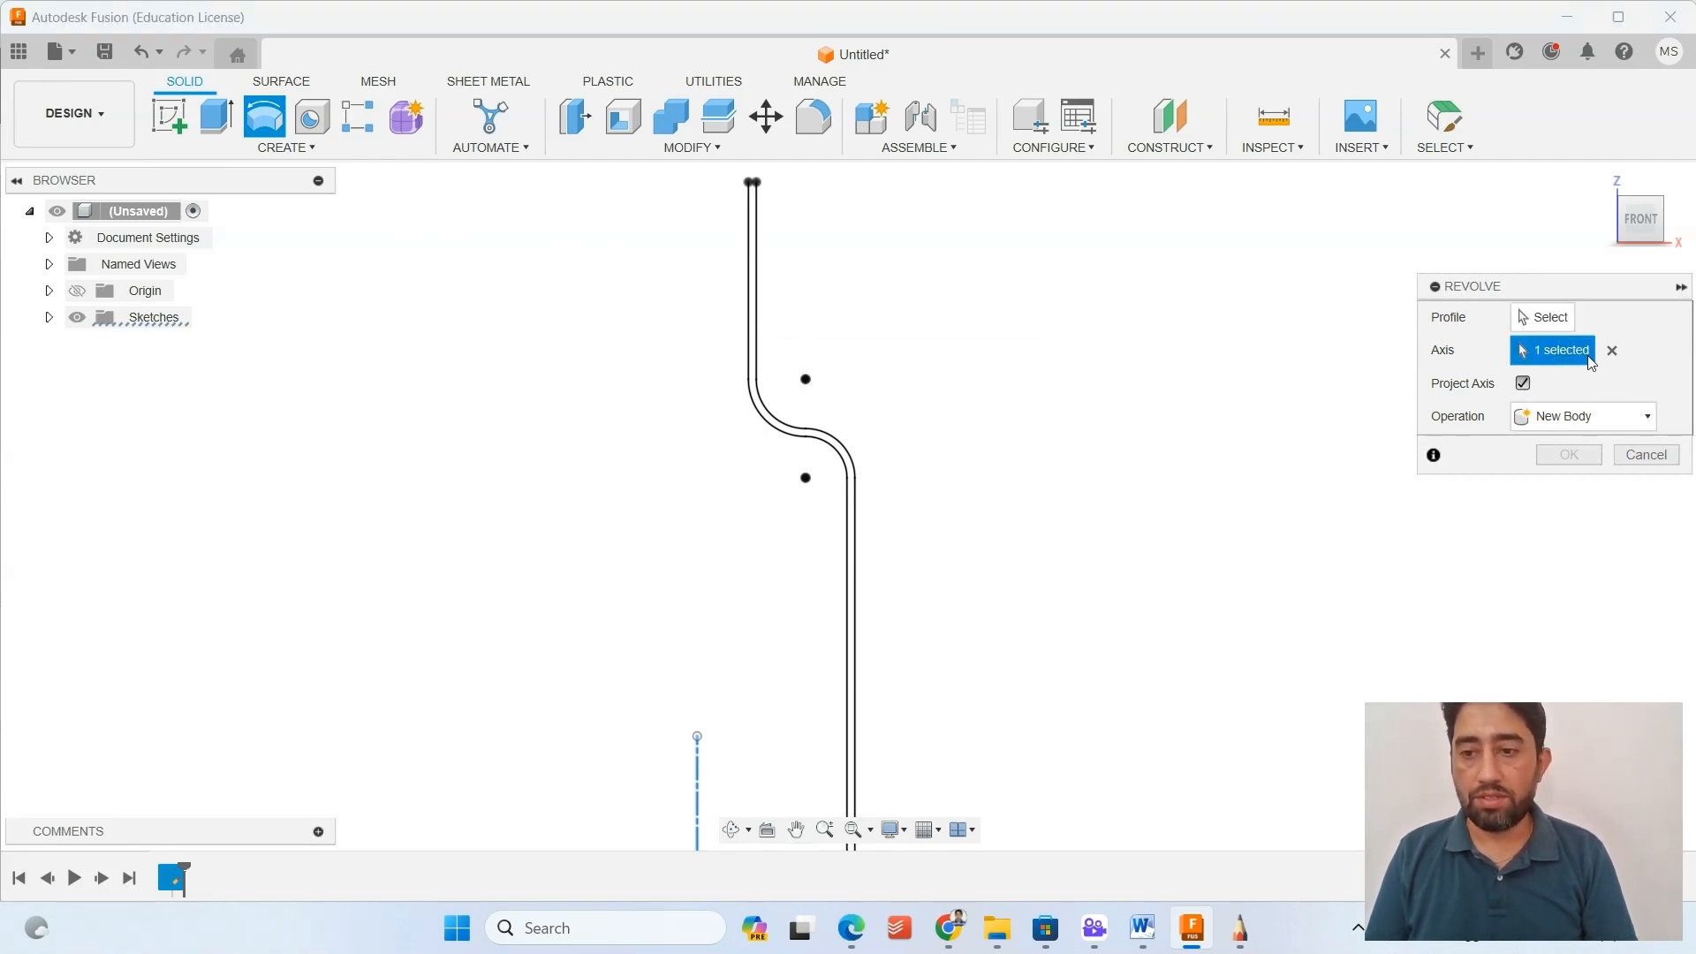
{"action": "left_click", "coordinate": [1613, 350]}
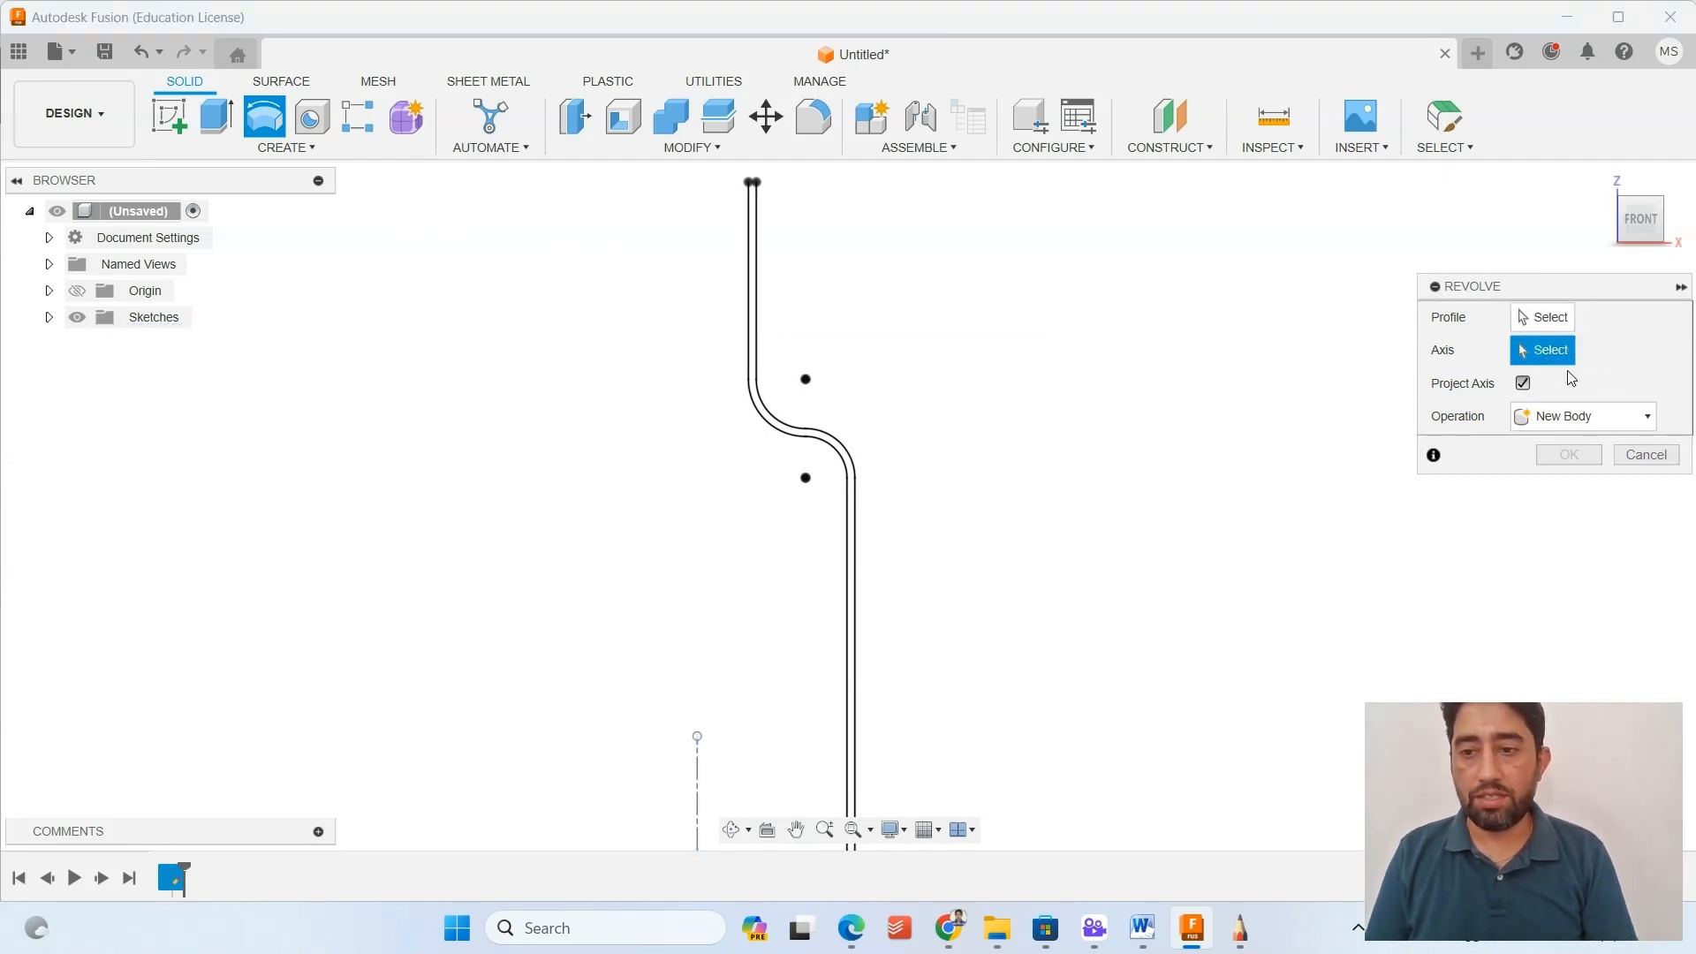
{"action": "left_click", "coordinate": [698, 773]}
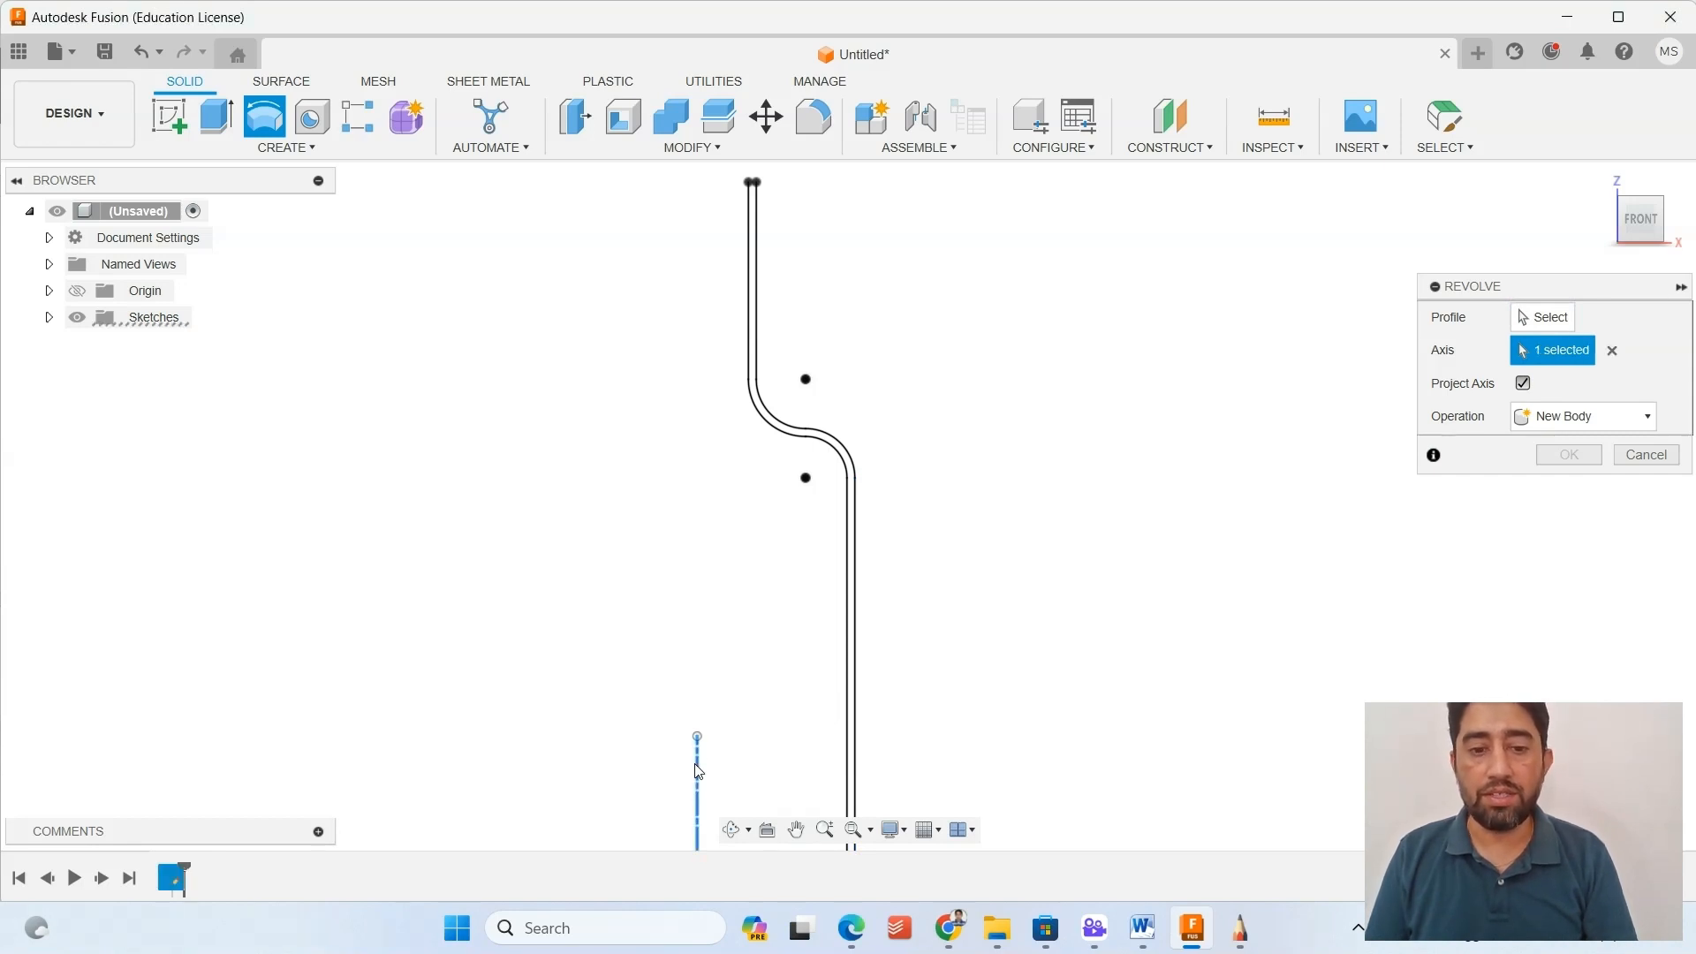
{"action": "left_click", "coordinate": [1546, 320]}
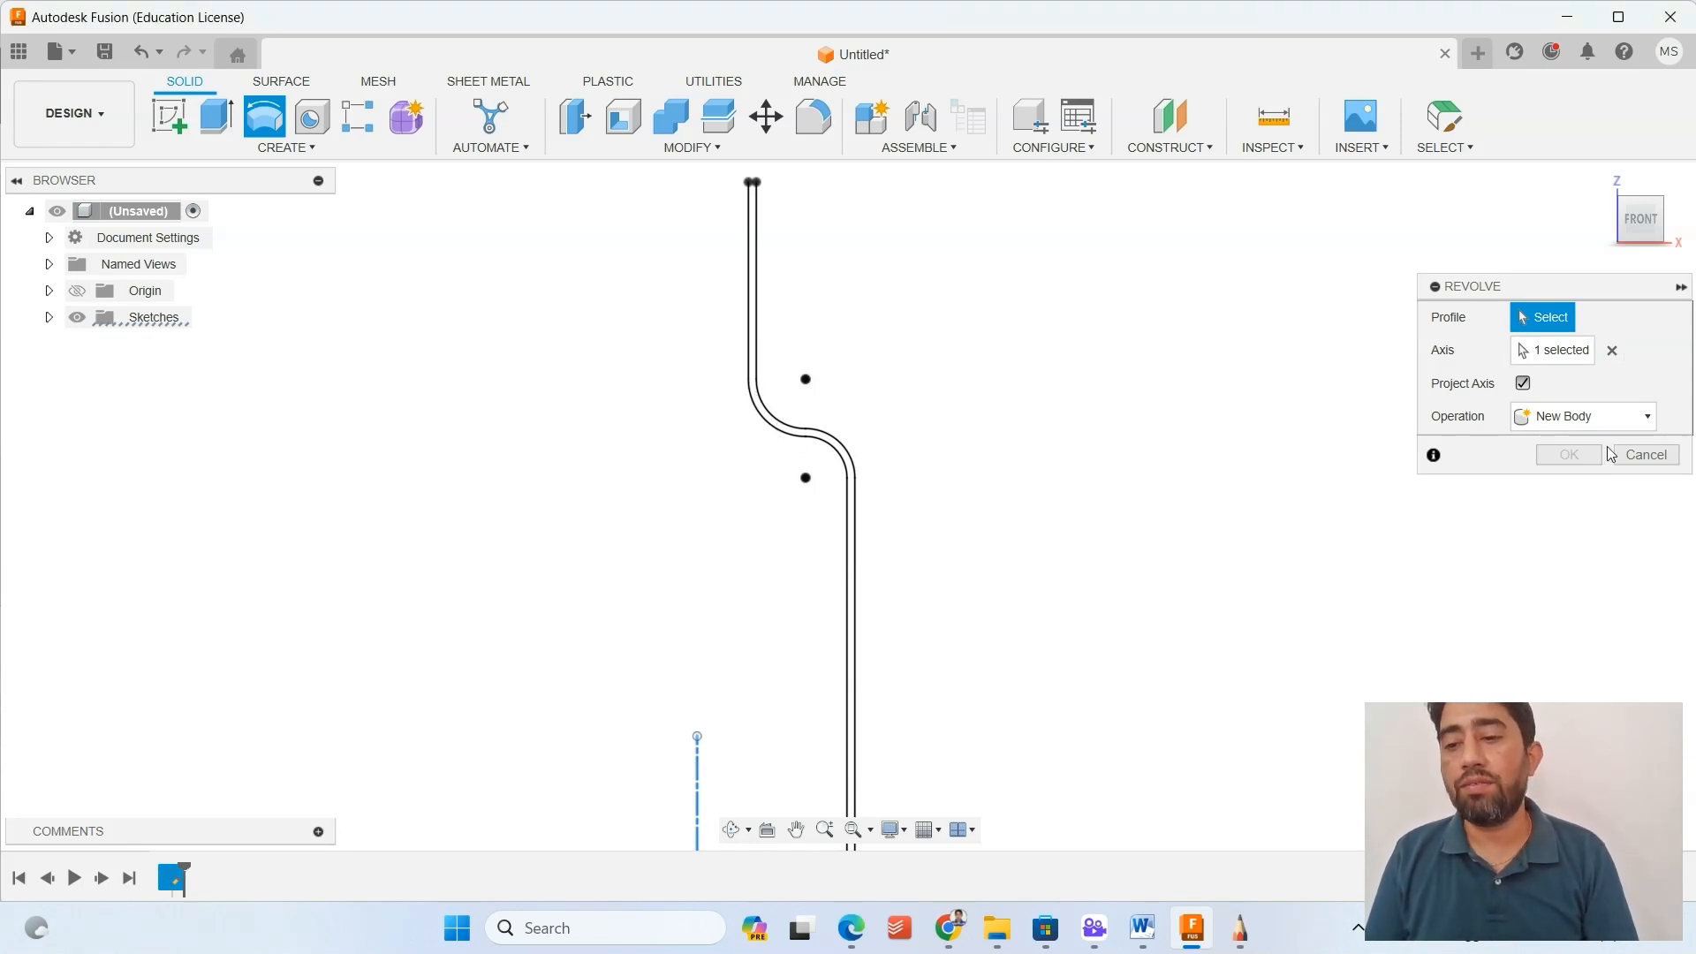
{"action": "left_click", "coordinate": [1645, 455]}
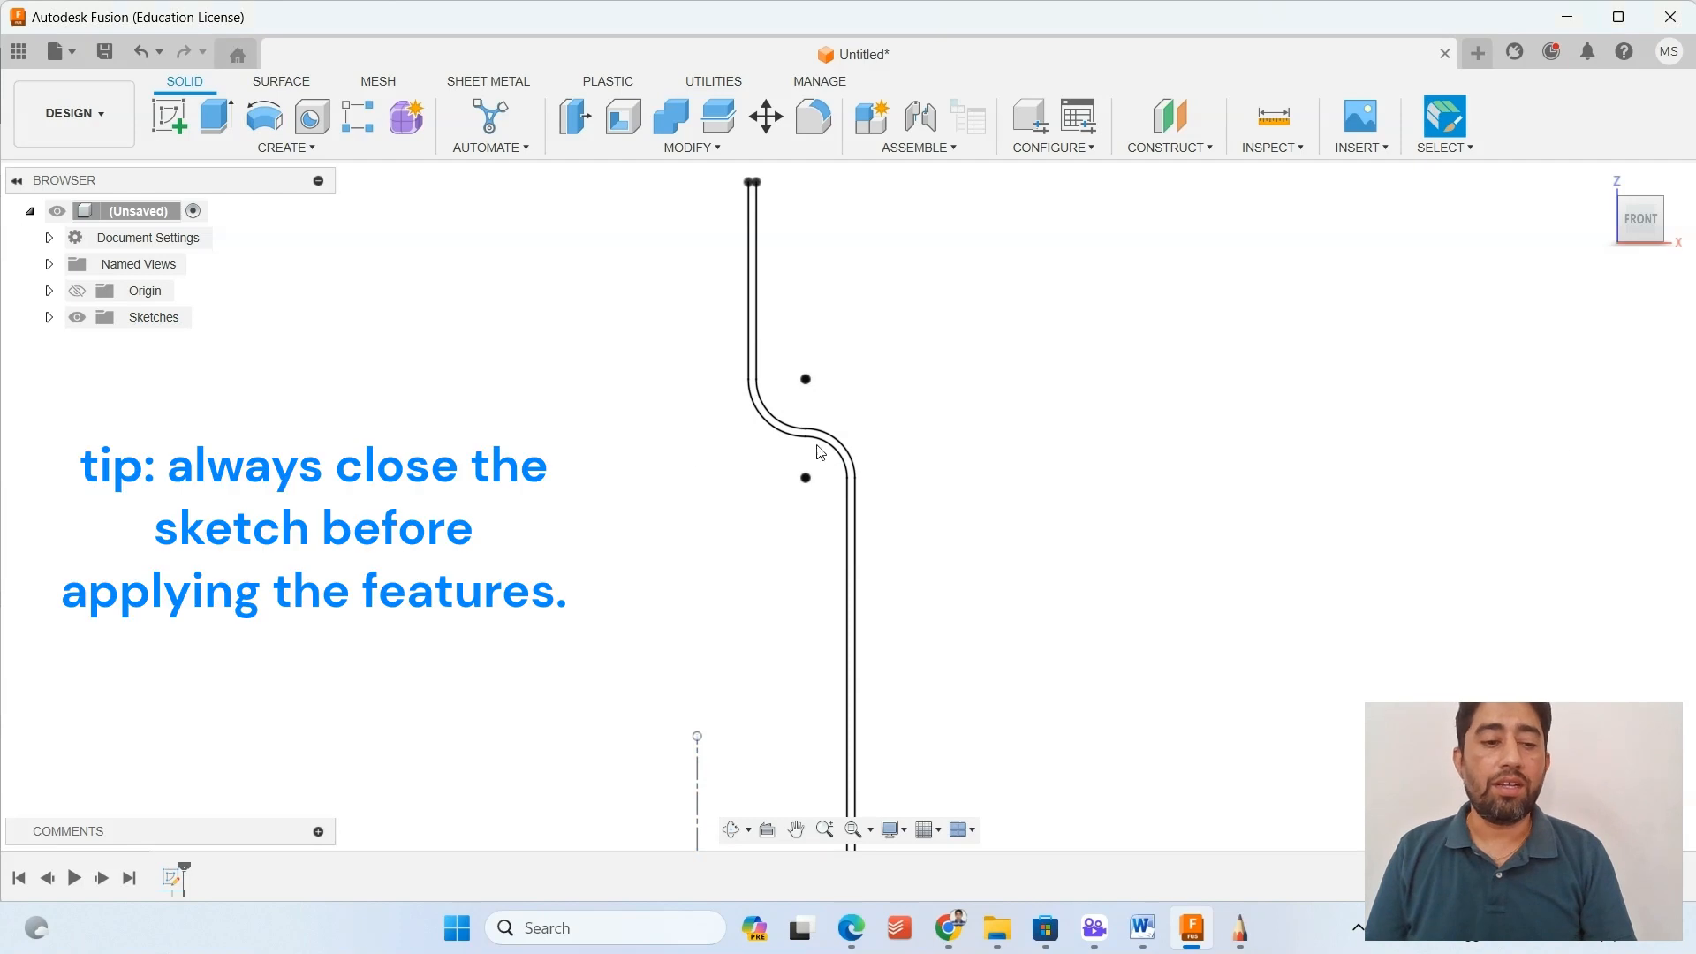
Reopen the profile sketch and close the base end with a line joining the two lower wall endpoints.
{"action": "right_click", "coordinate": [172, 878]}
{"action": "left_click", "coordinate": [232, 640]}
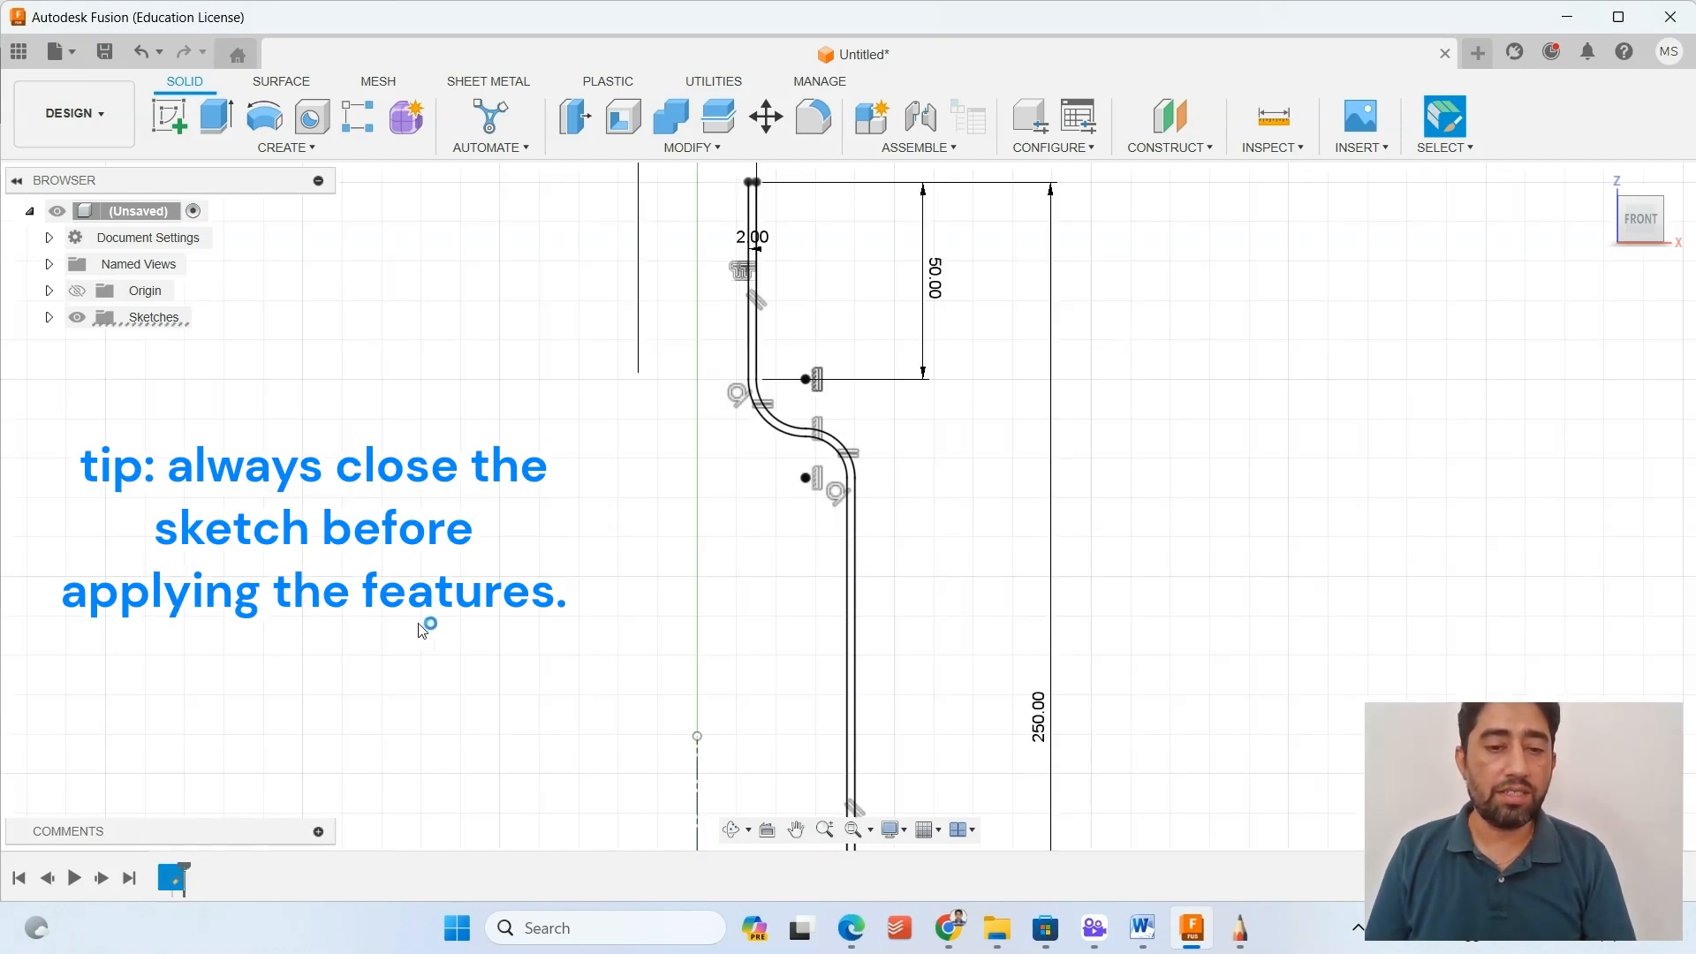
{"action": "scroll", "coordinate": [757, 163], "scroll_direction": "up", "scroll_amount": 8}
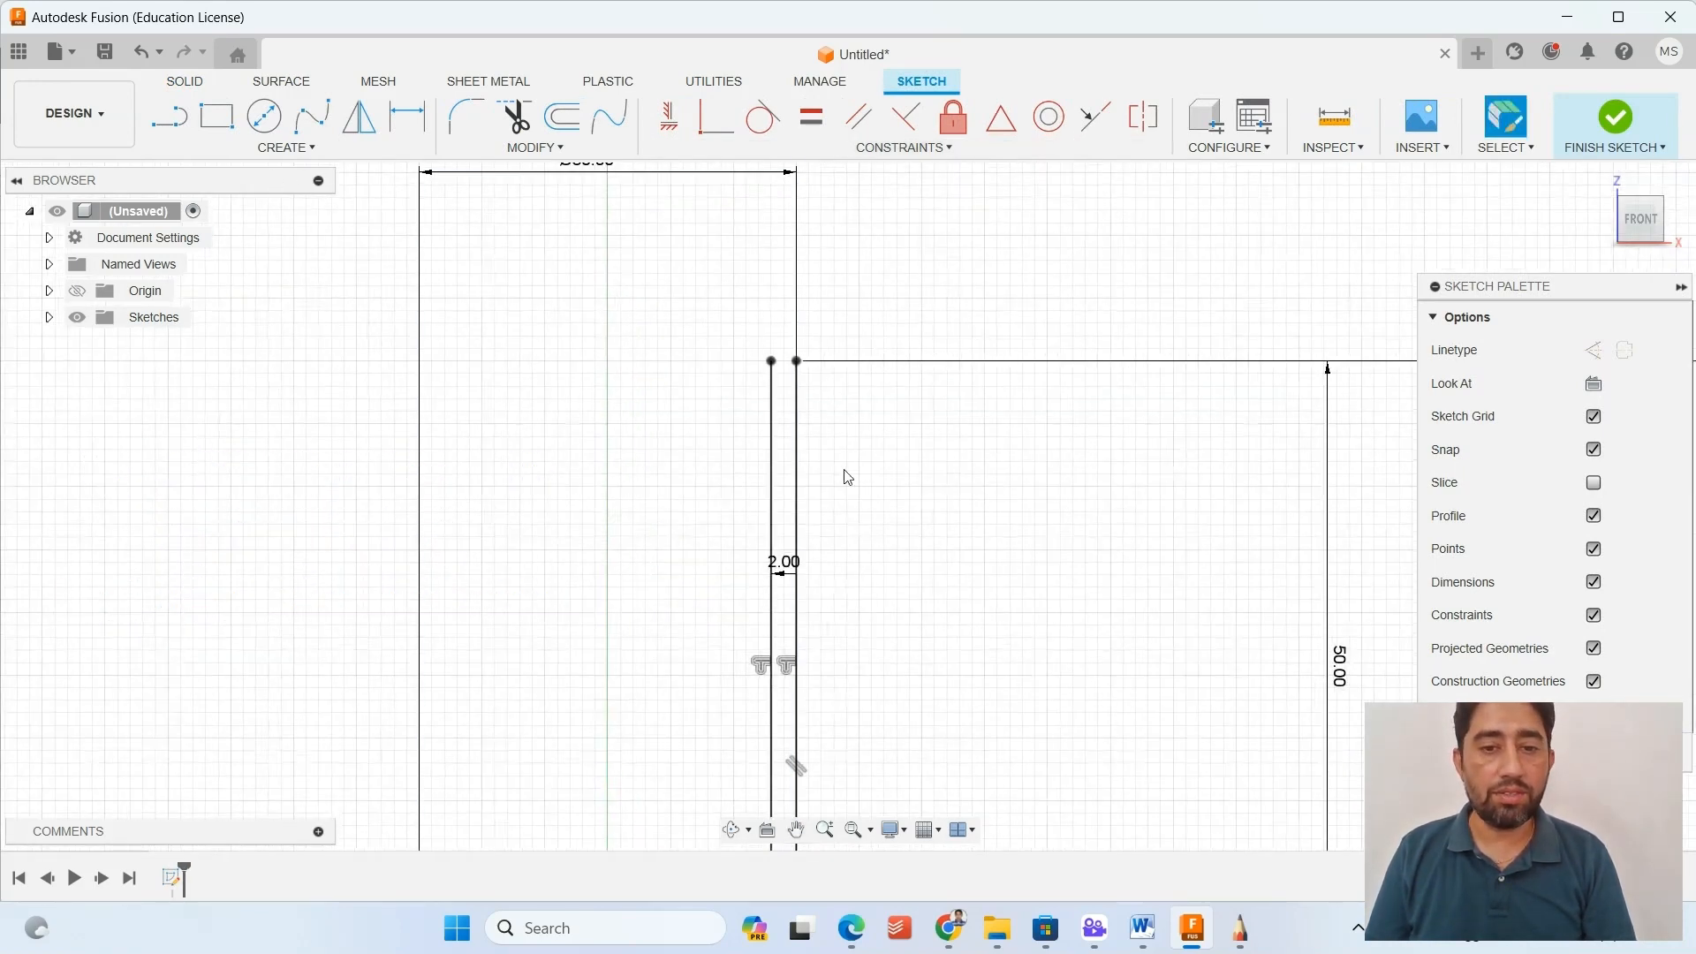
{"action": "scroll", "coordinate": [979, 661], "scroll_direction": "down", "scroll_amount": 4}
{"action": "middle_click_drag", "start_coordinate": [1041, 720], "coordinate": [973, 35]}
{"action": "middle_click_drag", "start_coordinate": [1051, 620], "coordinate": [1037, 373]}
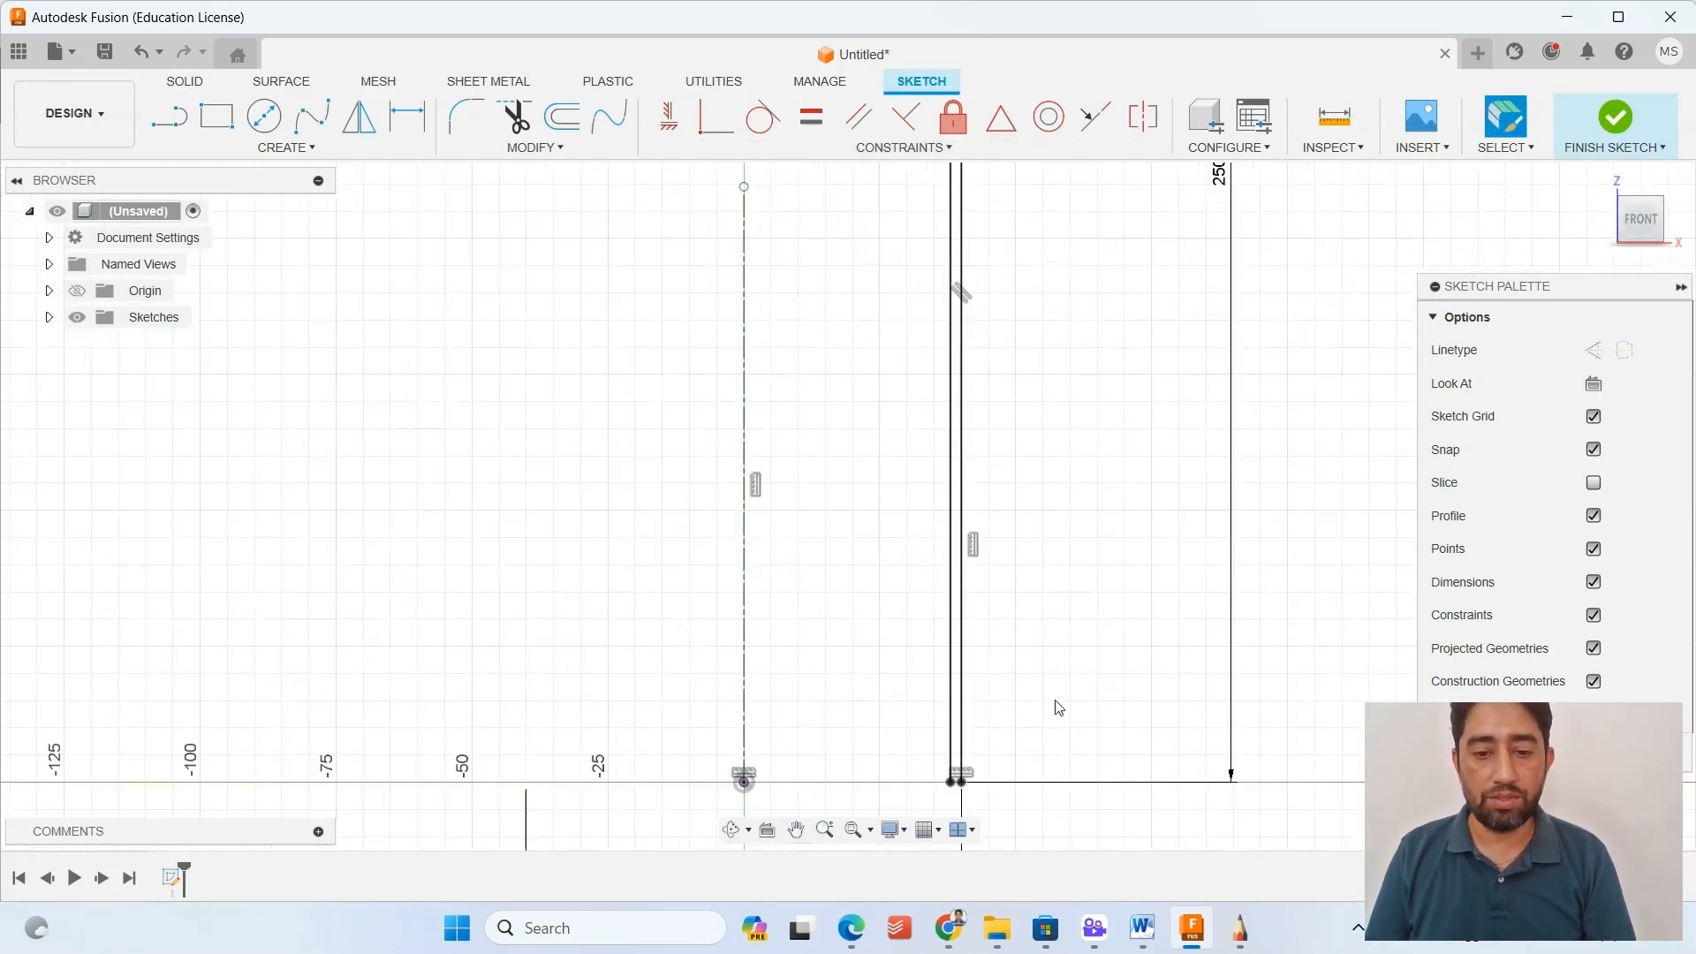
{"action": "scroll", "coordinate": [990, 795], "scroll_direction": "up", "scroll_amount": 4}
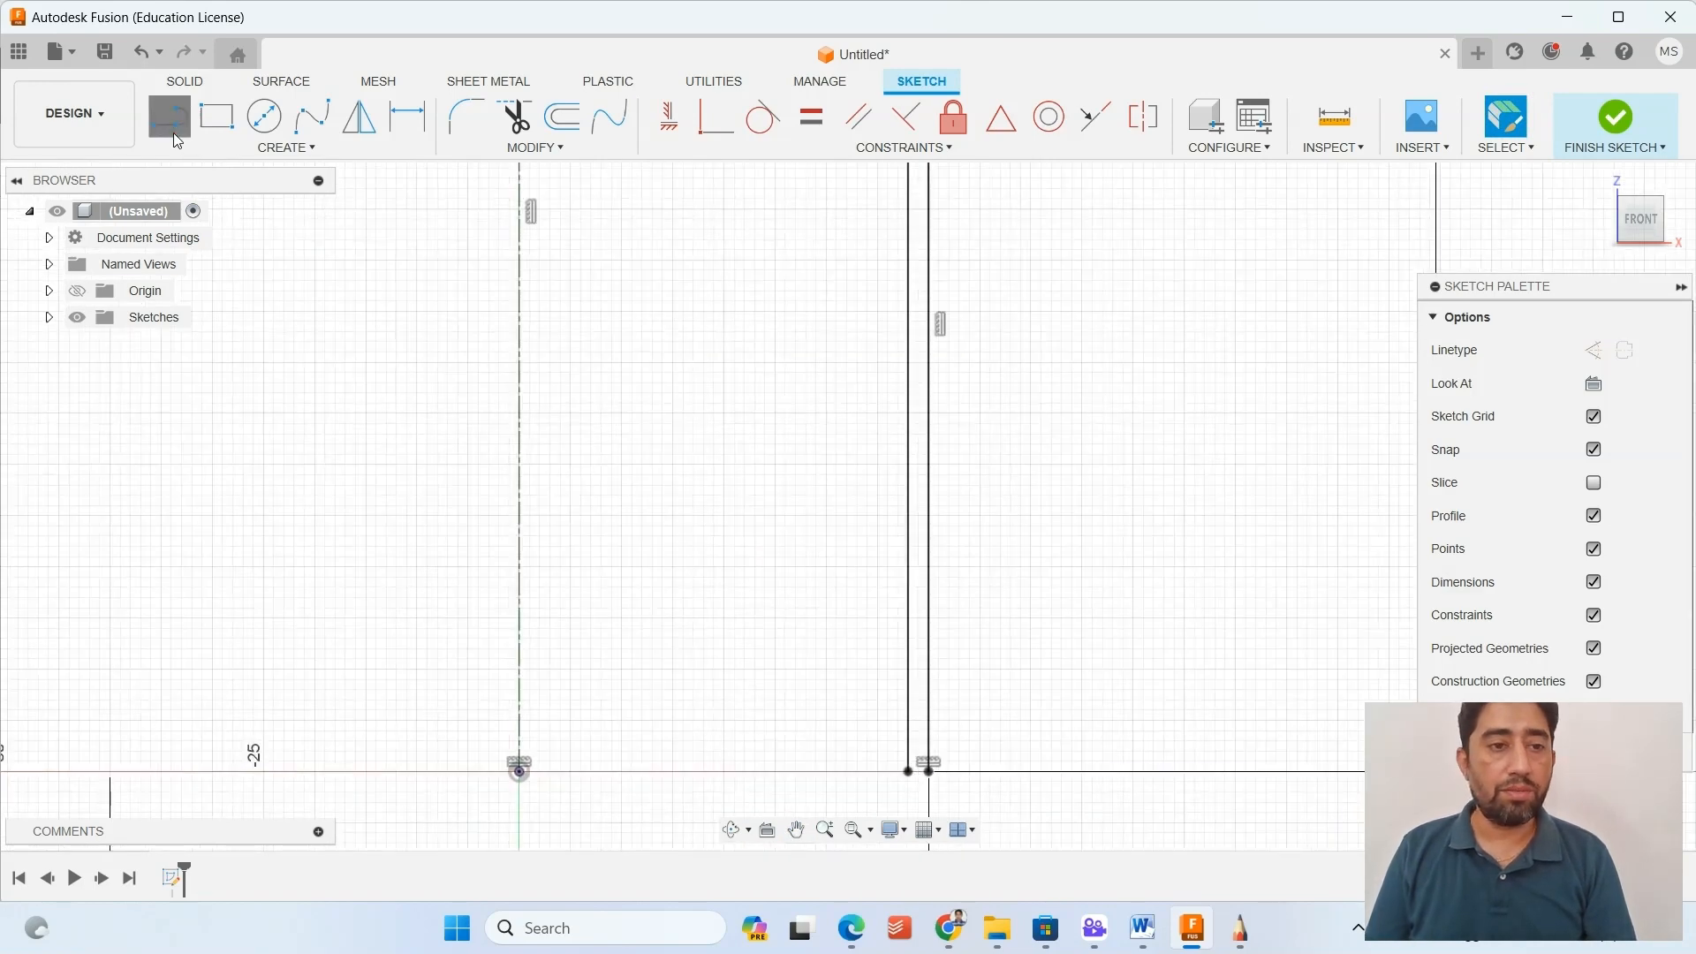
{"action": "left_click", "coordinate": [173, 133]}
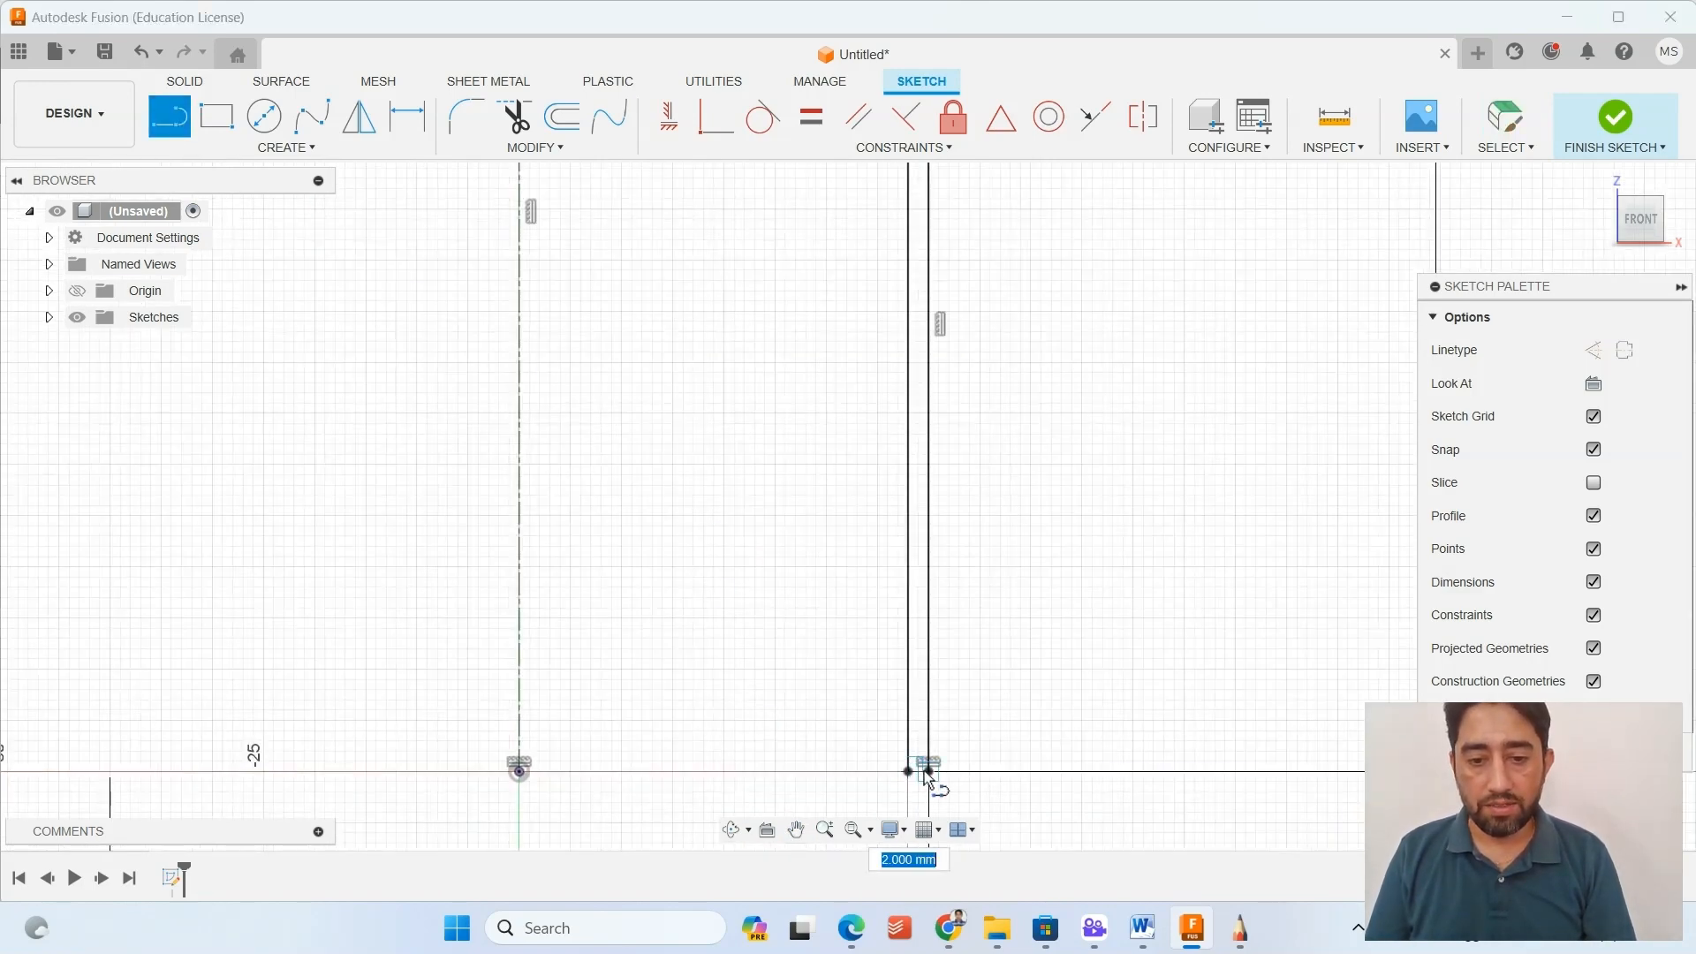
{"action": "key", "text": "Escape"}
Close the neck end of the wall profile with a line joining its two upper endpoints.
{"action": "middle_click_drag", "start_coordinate": [757, 398], "coordinate": [829, 798]}
{"action": "scroll", "coordinate": [870, 477], "scroll_direction": "down", "scroll_amount": 2}
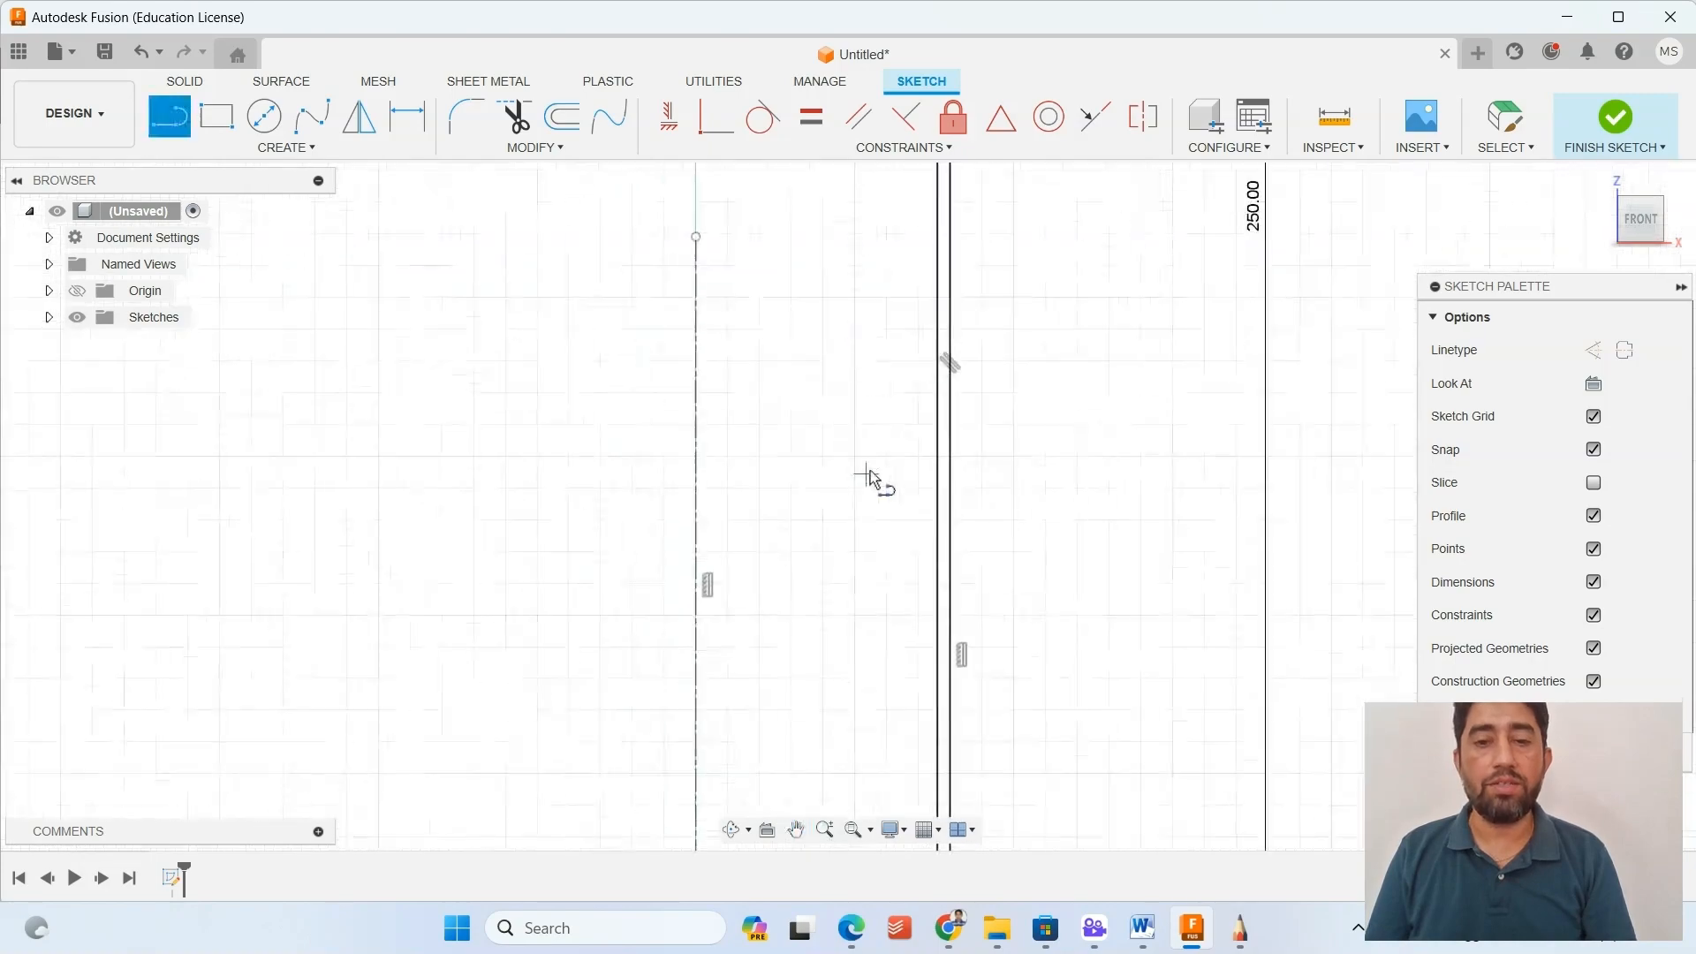
{"action": "middle_click_drag", "start_coordinate": [809, 273], "coordinate": [826, 830]}
{"action": "middle_click_drag", "start_coordinate": [852, 234], "coordinate": [856, 750]}
{"action": "key", "text": "l"}
{"action": "scroll", "coordinate": [863, 560], "scroll_direction": "up", "scroll_amount": 4}
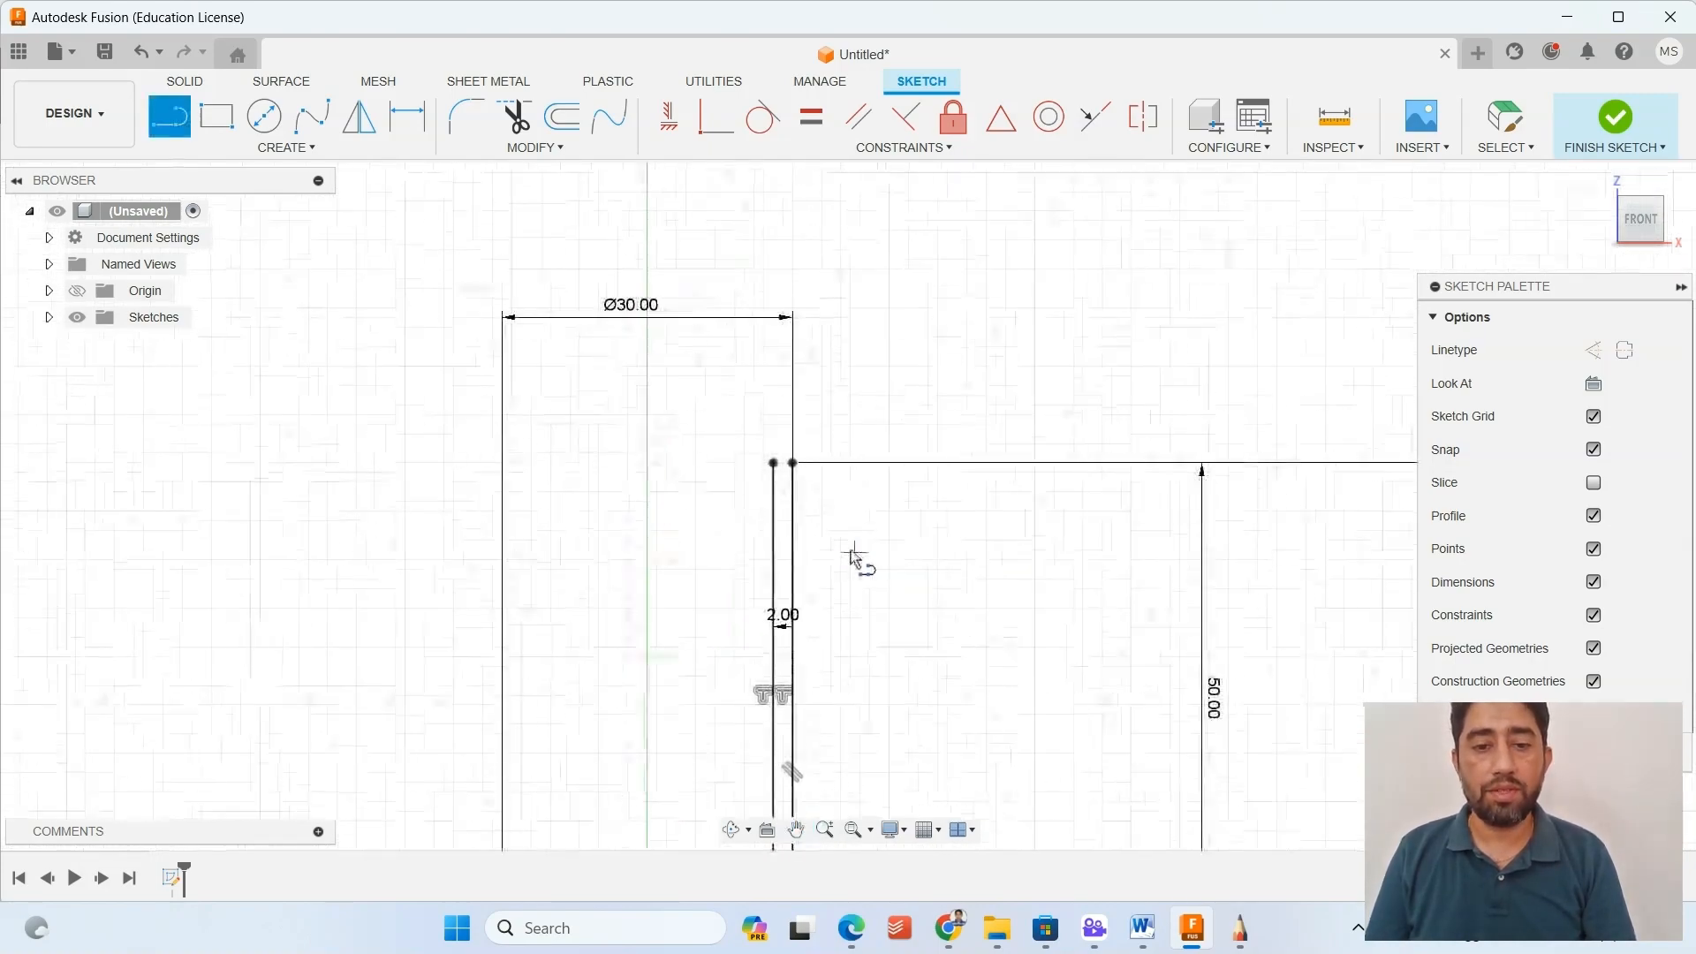
{"action": "left_click", "coordinate": [795, 470]}
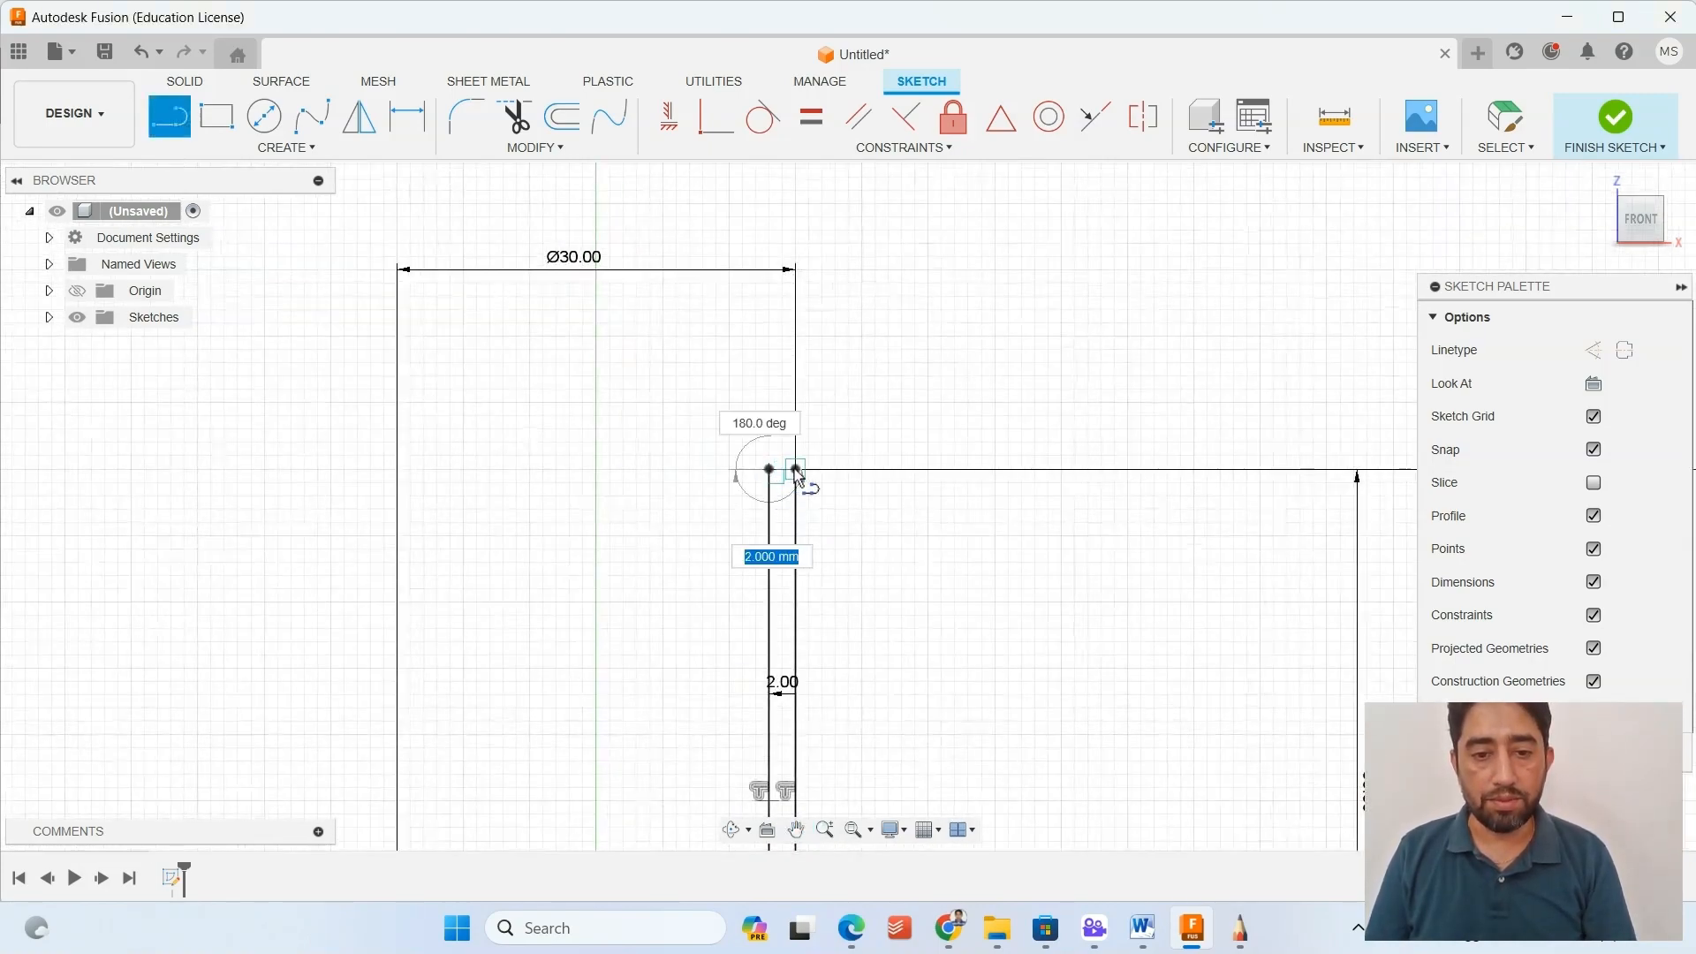
{"action": "key", "text": "Escape"}
{"action": "key", "text": "Escape"}
Check the closed wall profile along the neck and shoulder, and finish the sketch.
{"action": "scroll", "coordinate": [914, 629], "scroll_direction": "down", "scroll_amount": 2}
{"action": "middle_click_drag", "start_coordinate": [930, 634], "coordinate": [897, 368]}
{"action": "key", "text": "l"}
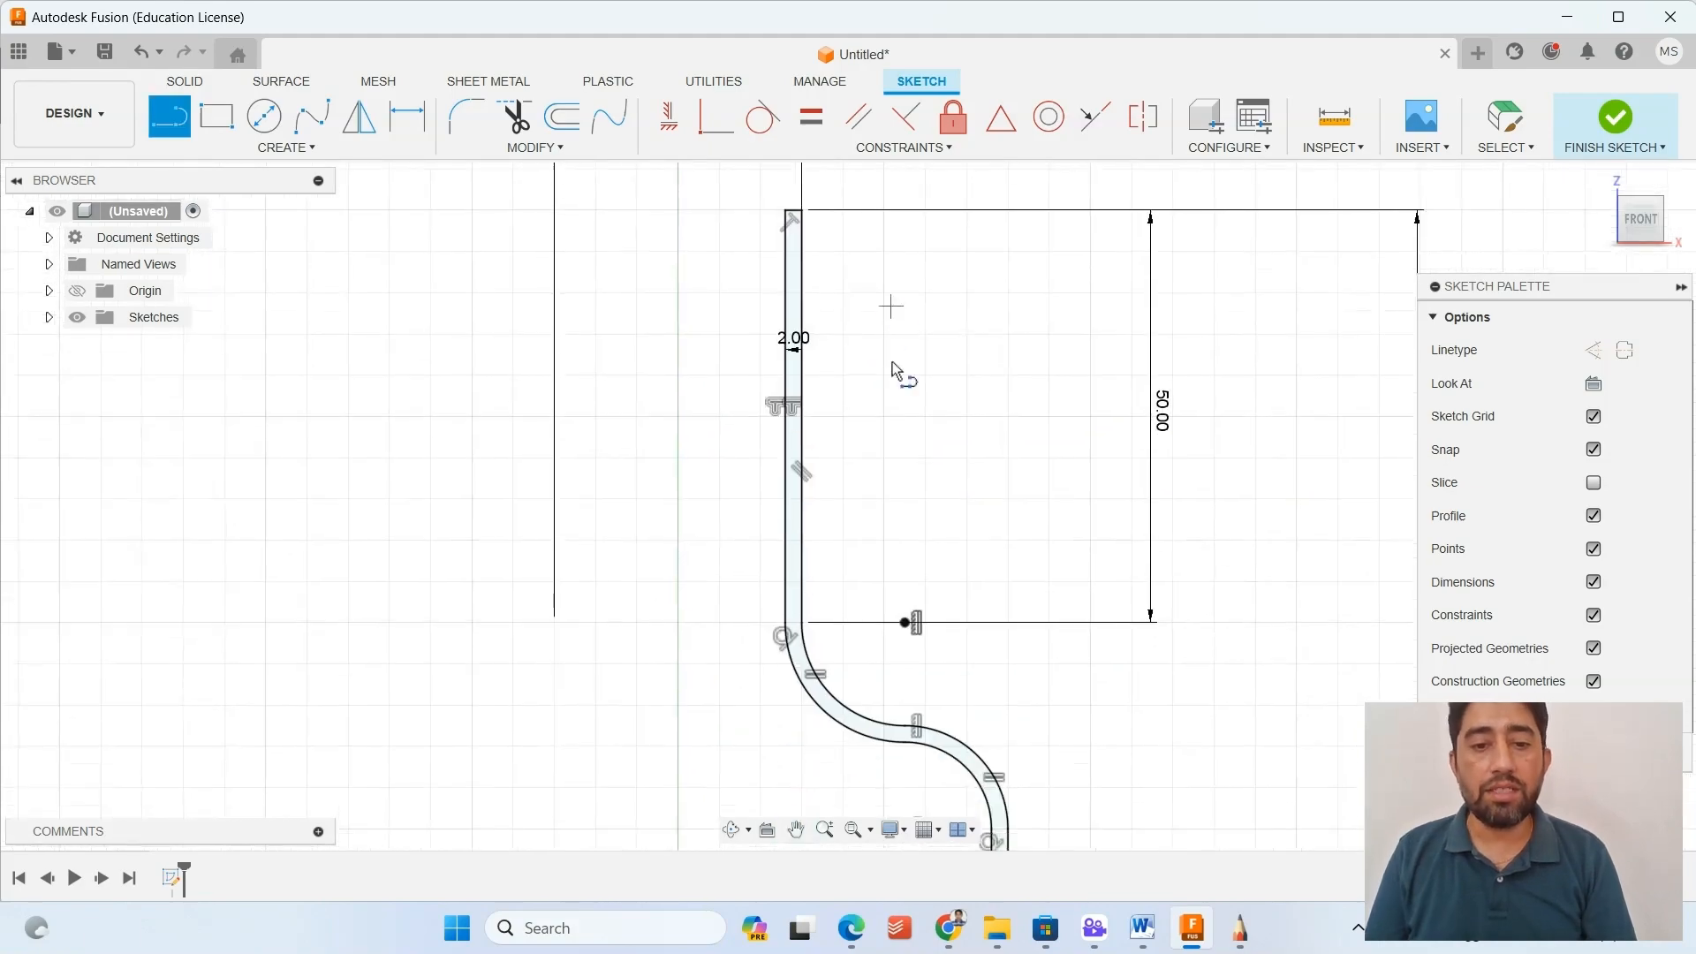
{"action": "scroll", "coordinate": [799, 395], "scroll_direction": "up", "scroll_amount": 2}
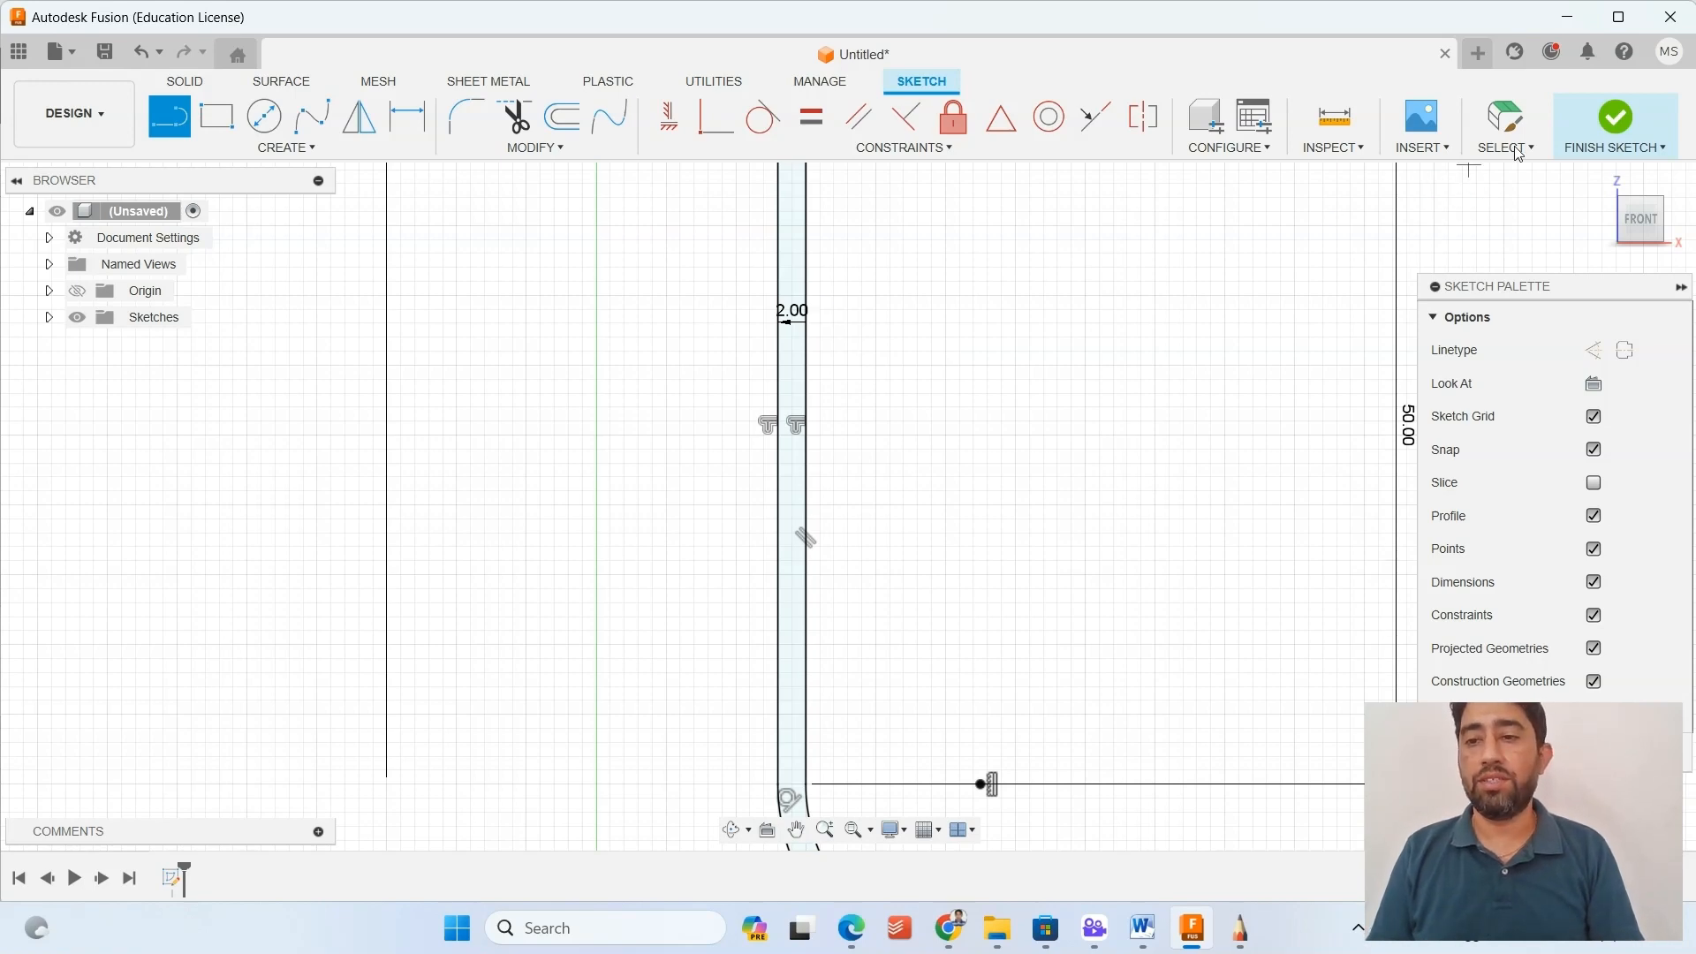
{"action": "left_click", "coordinate": [1615, 118]}
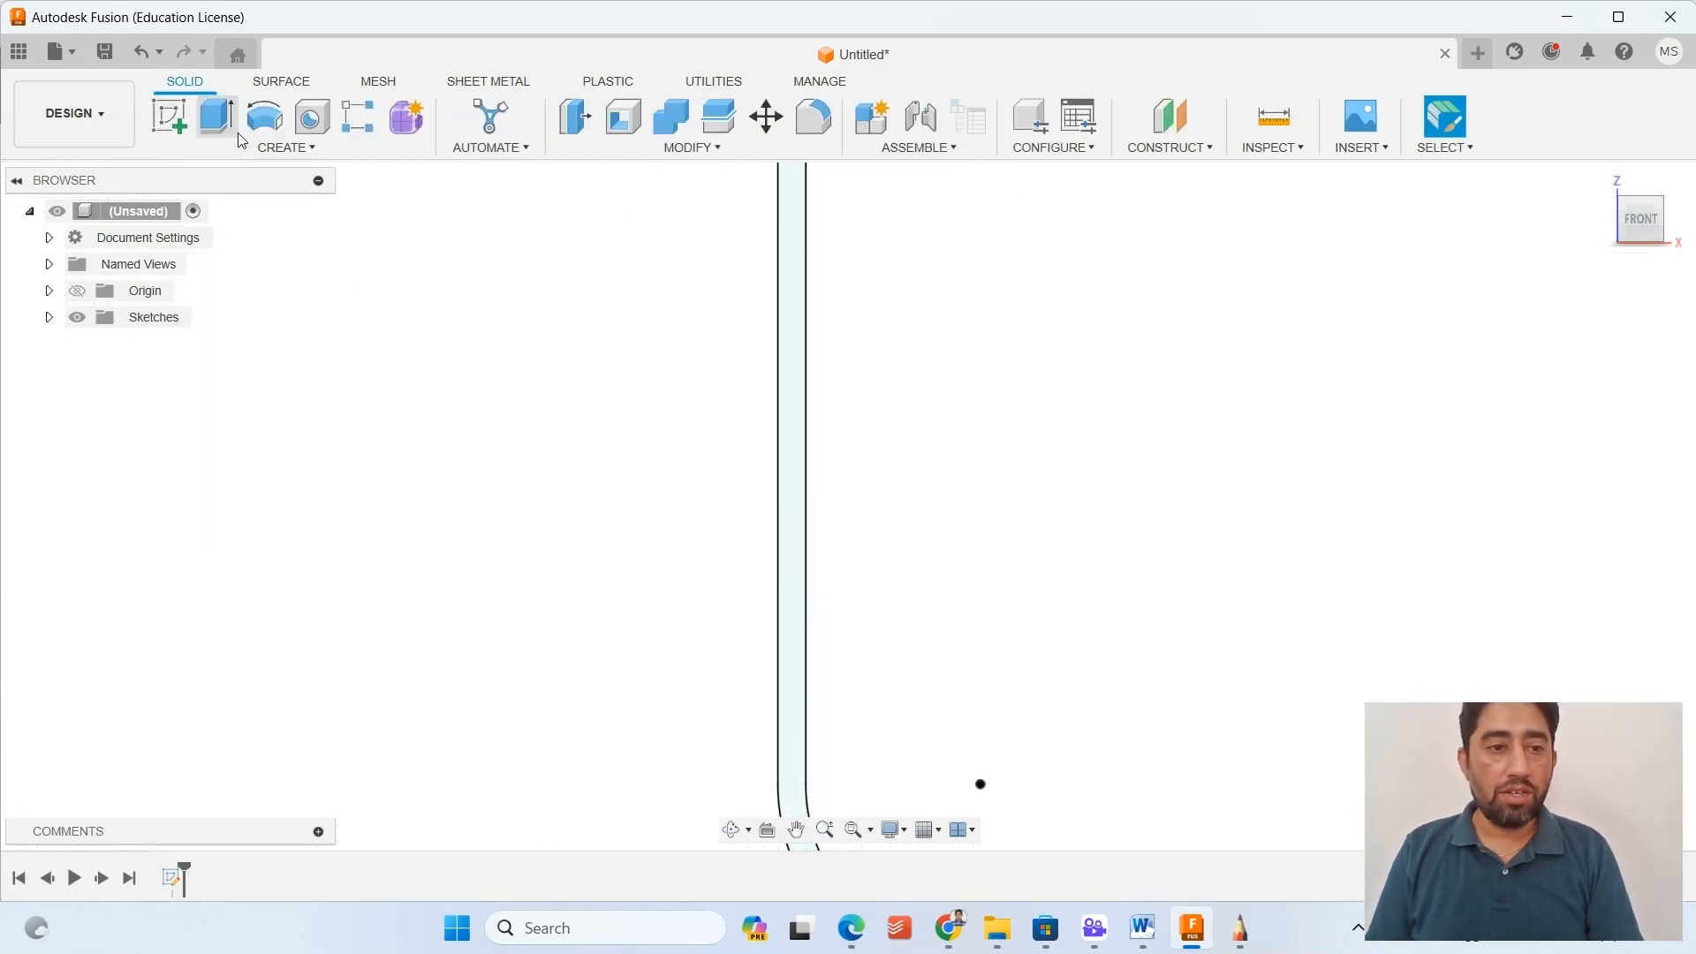
Start a Revolve of the closed wall profile and inspect the preview from the neck down to the body.
{"action": "left_click", "coordinate": [265, 124]}
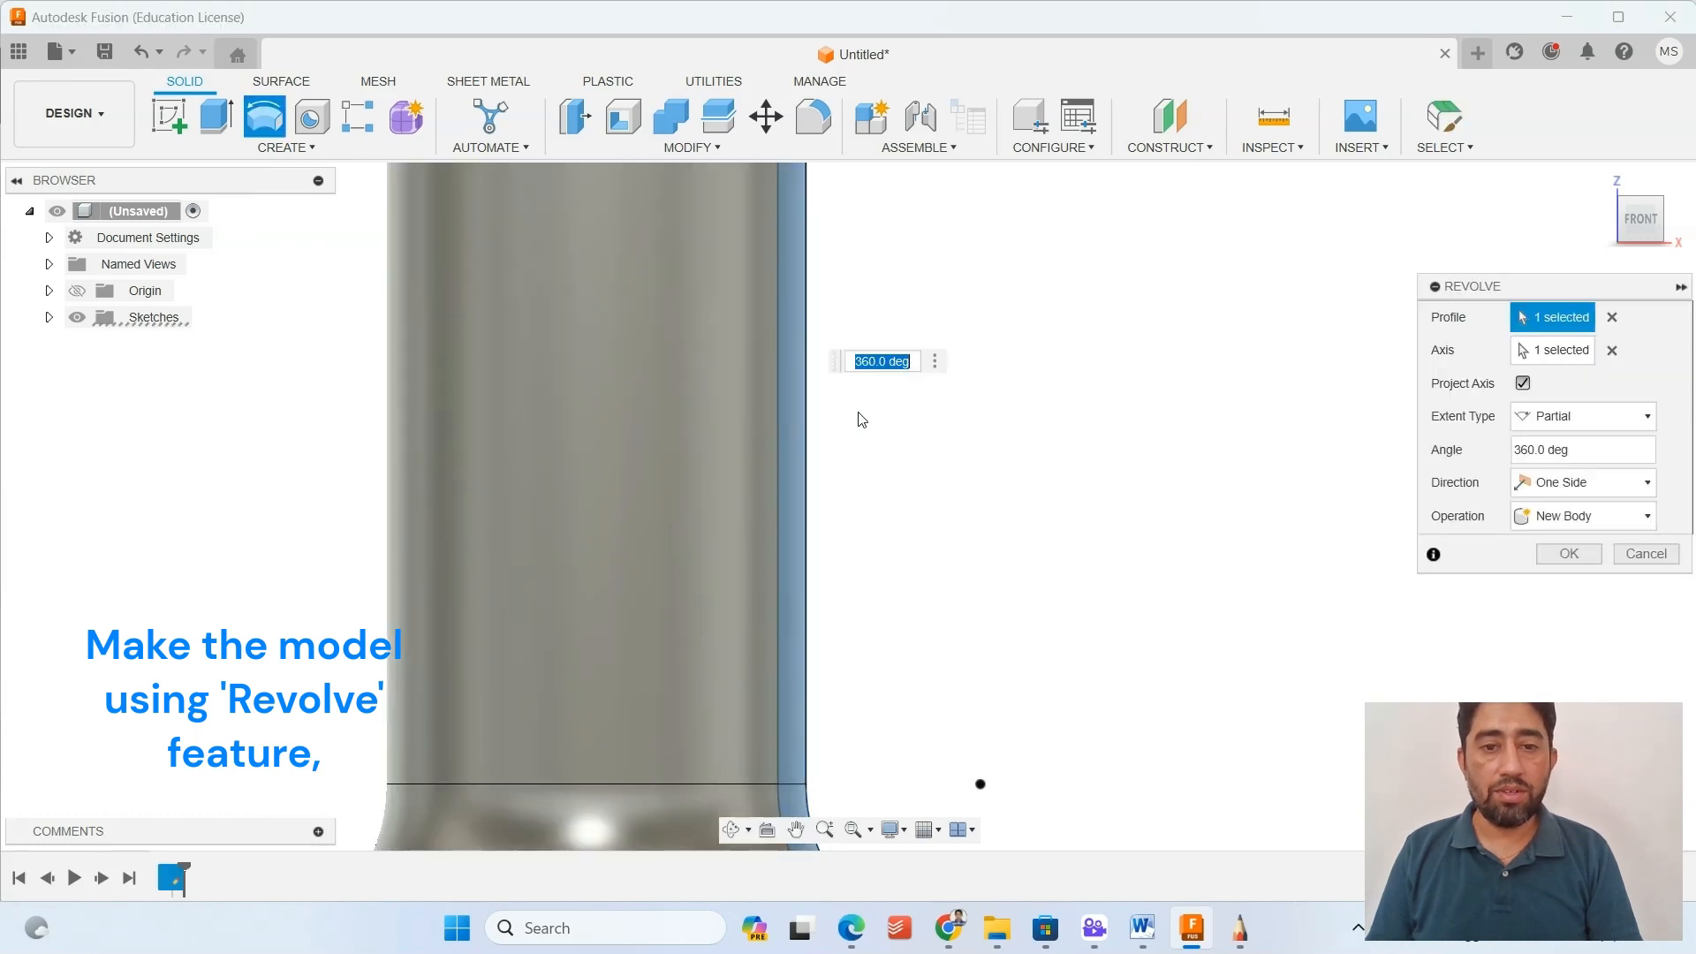
{"action": "scroll", "coordinate": [961, 596], "scroll_direction": "down", "scroll_amount": 5}
{"action": "middle_click_drag", "start_coordinate": [1014, 651], "coordinate": [1011, 296]}
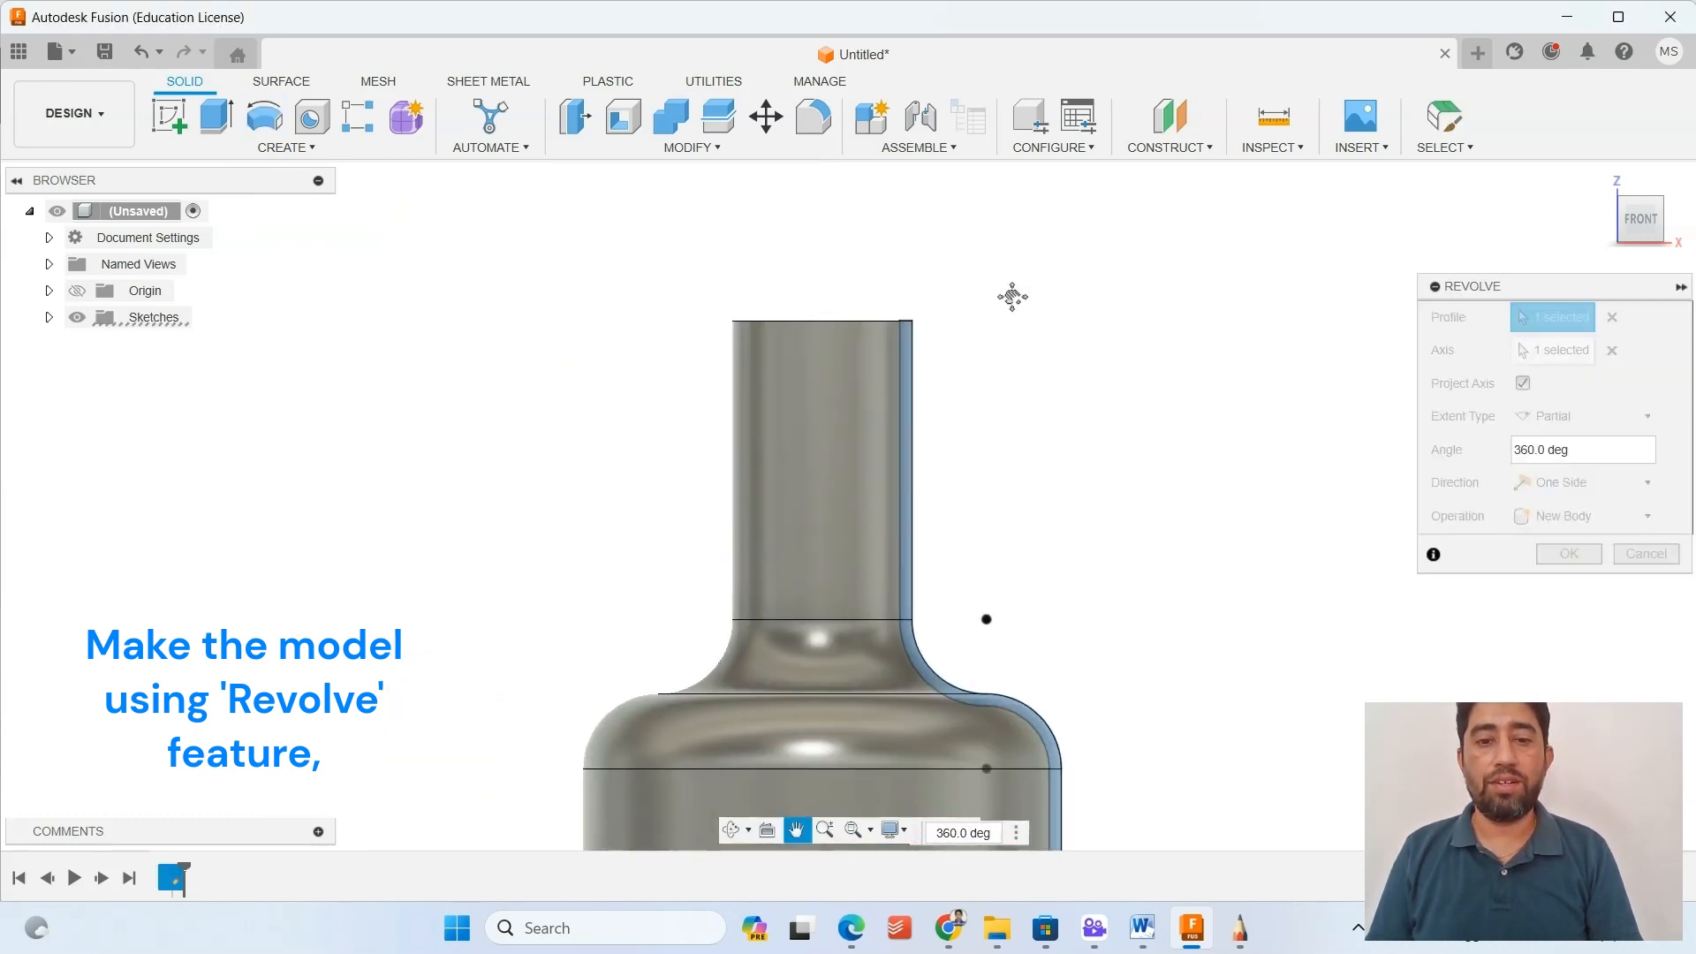
{"action": "middle_click_drag", "start_coordinate": [1117, 574], "coordinate": [1123, 300]}
{"action": "scroll", "coordinate": [1204, 647], "scroll_direction": "down", "scroll_amount": 2}
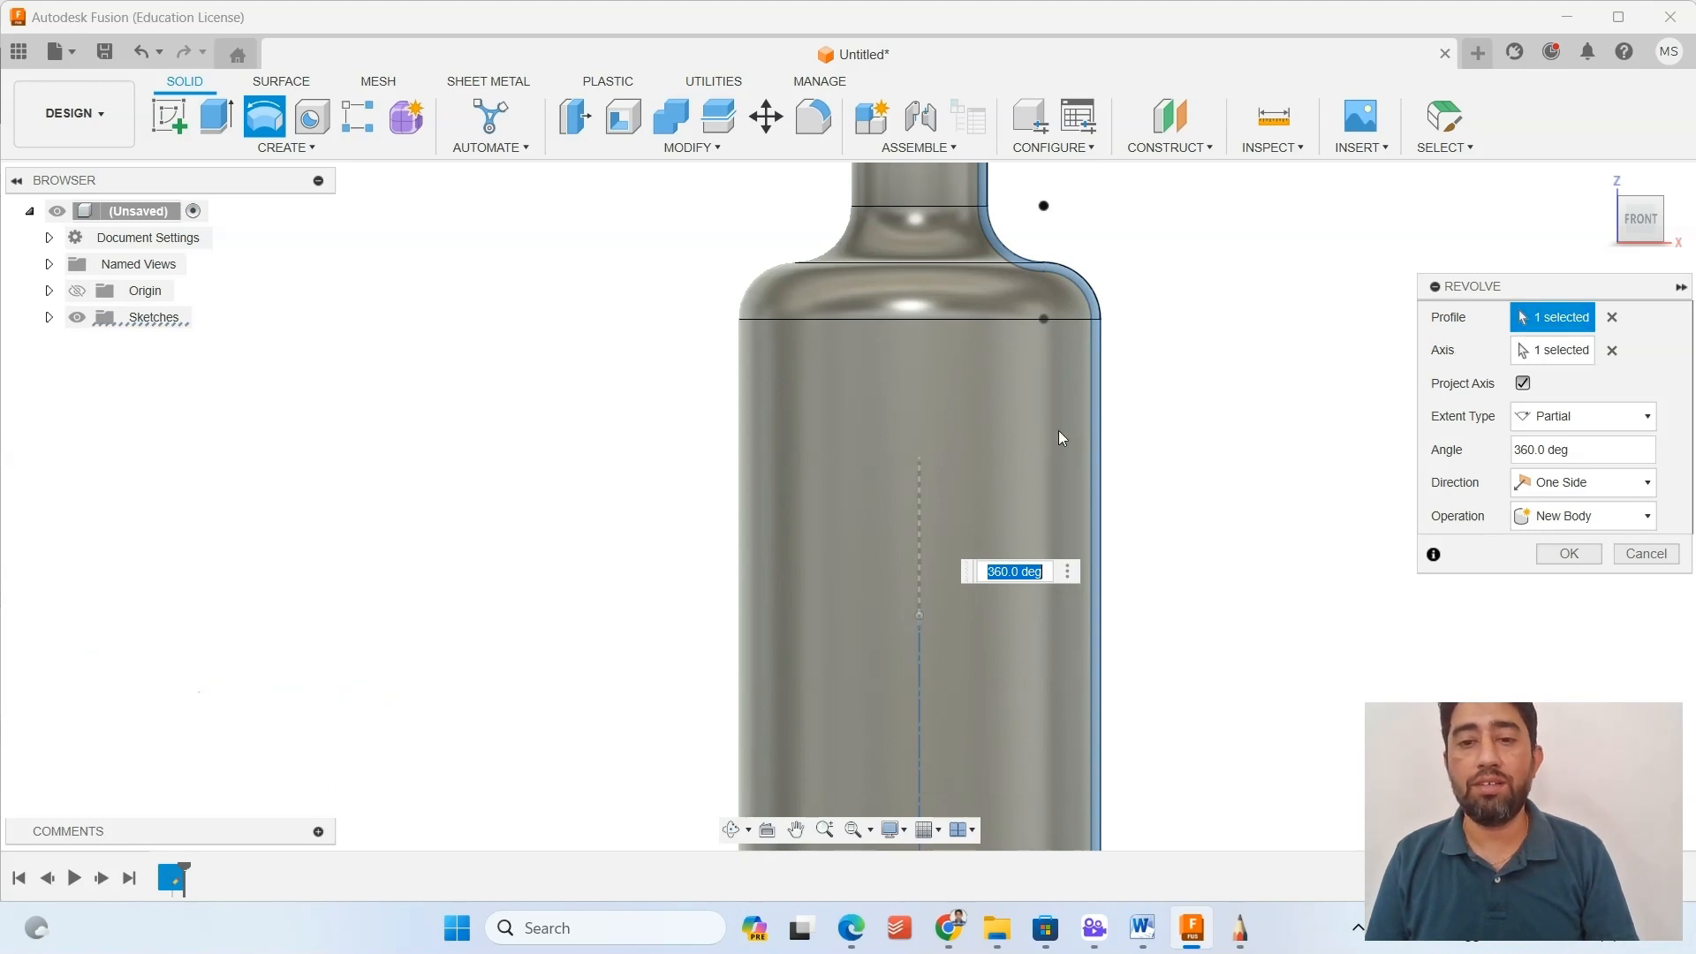
Clear the preselected axis and profile, reselect the wall profile and the vertical centerline, and view the revolve from below.
{"action": "left_click", "coordinate": [1613, 351]}
{"action": "left_click", "coordinate": [1611, 318]}
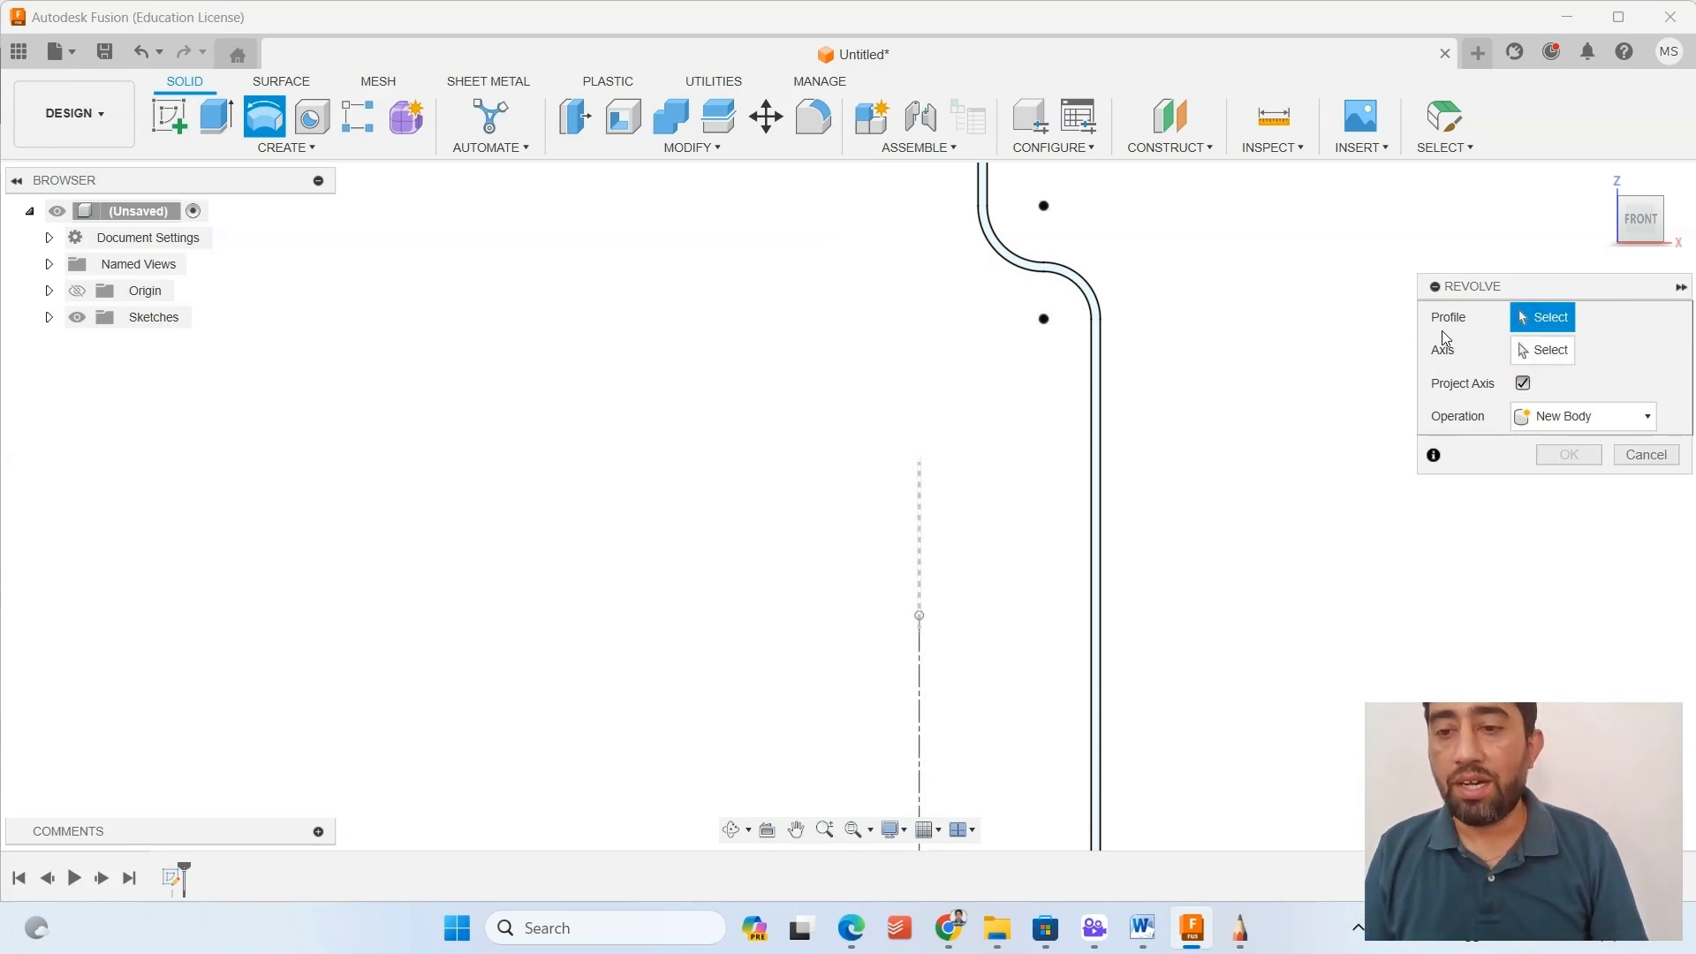
{"action": "left_click", "coordinate": [1083, 290]}
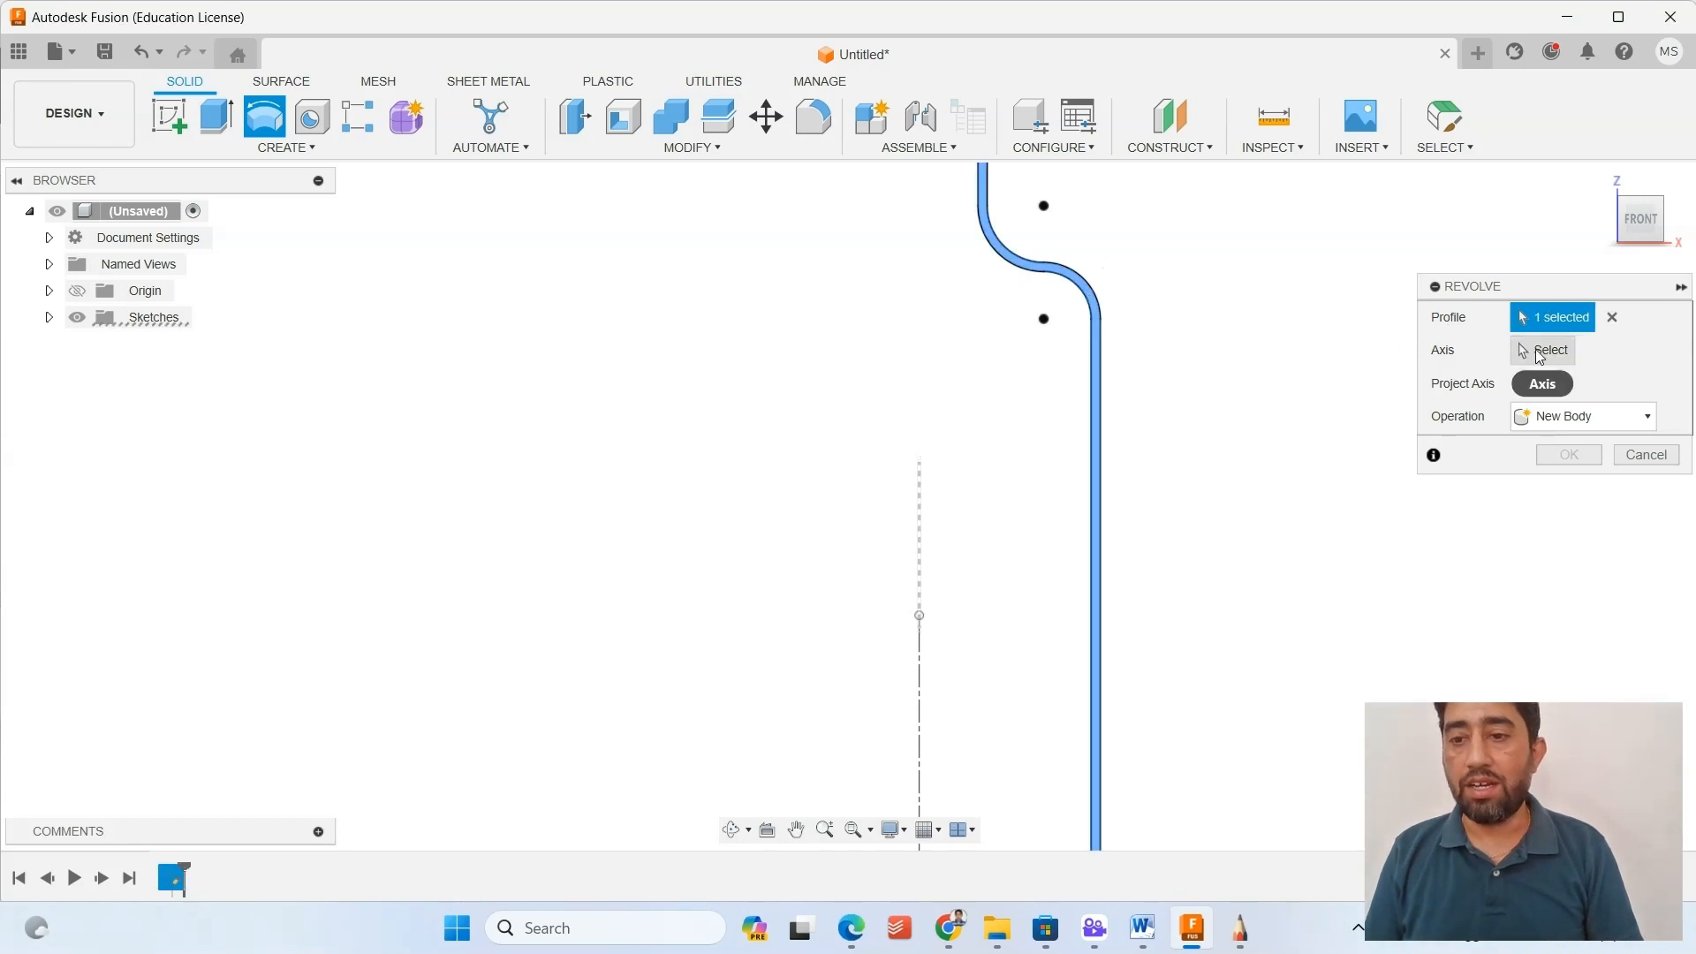
{"action": "left_click", "coordinate": [919, 621]}
{"action": "middle_click_drag", "start_coordinate": [726, 392], "coordinate": [544, 407], "text": "shift"}
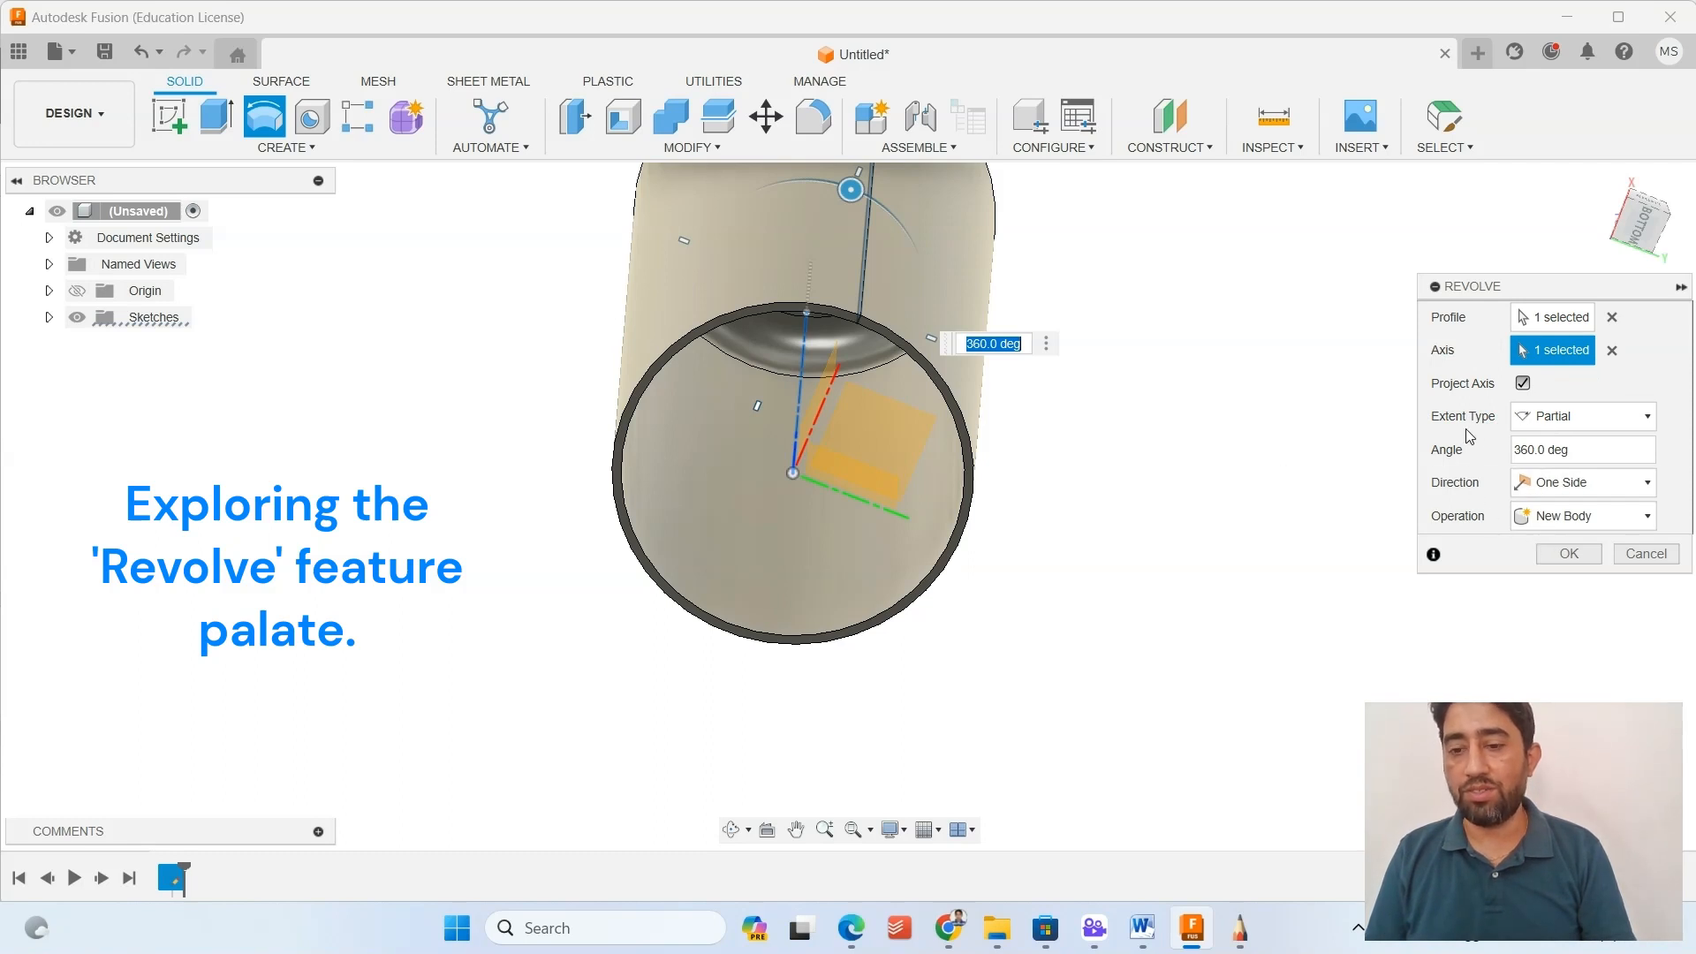
Clear the revolve's axis and profile selections and review the available operation types, keeping New Body.
{"action": "left_click", "coordinate": [1612, 350]}
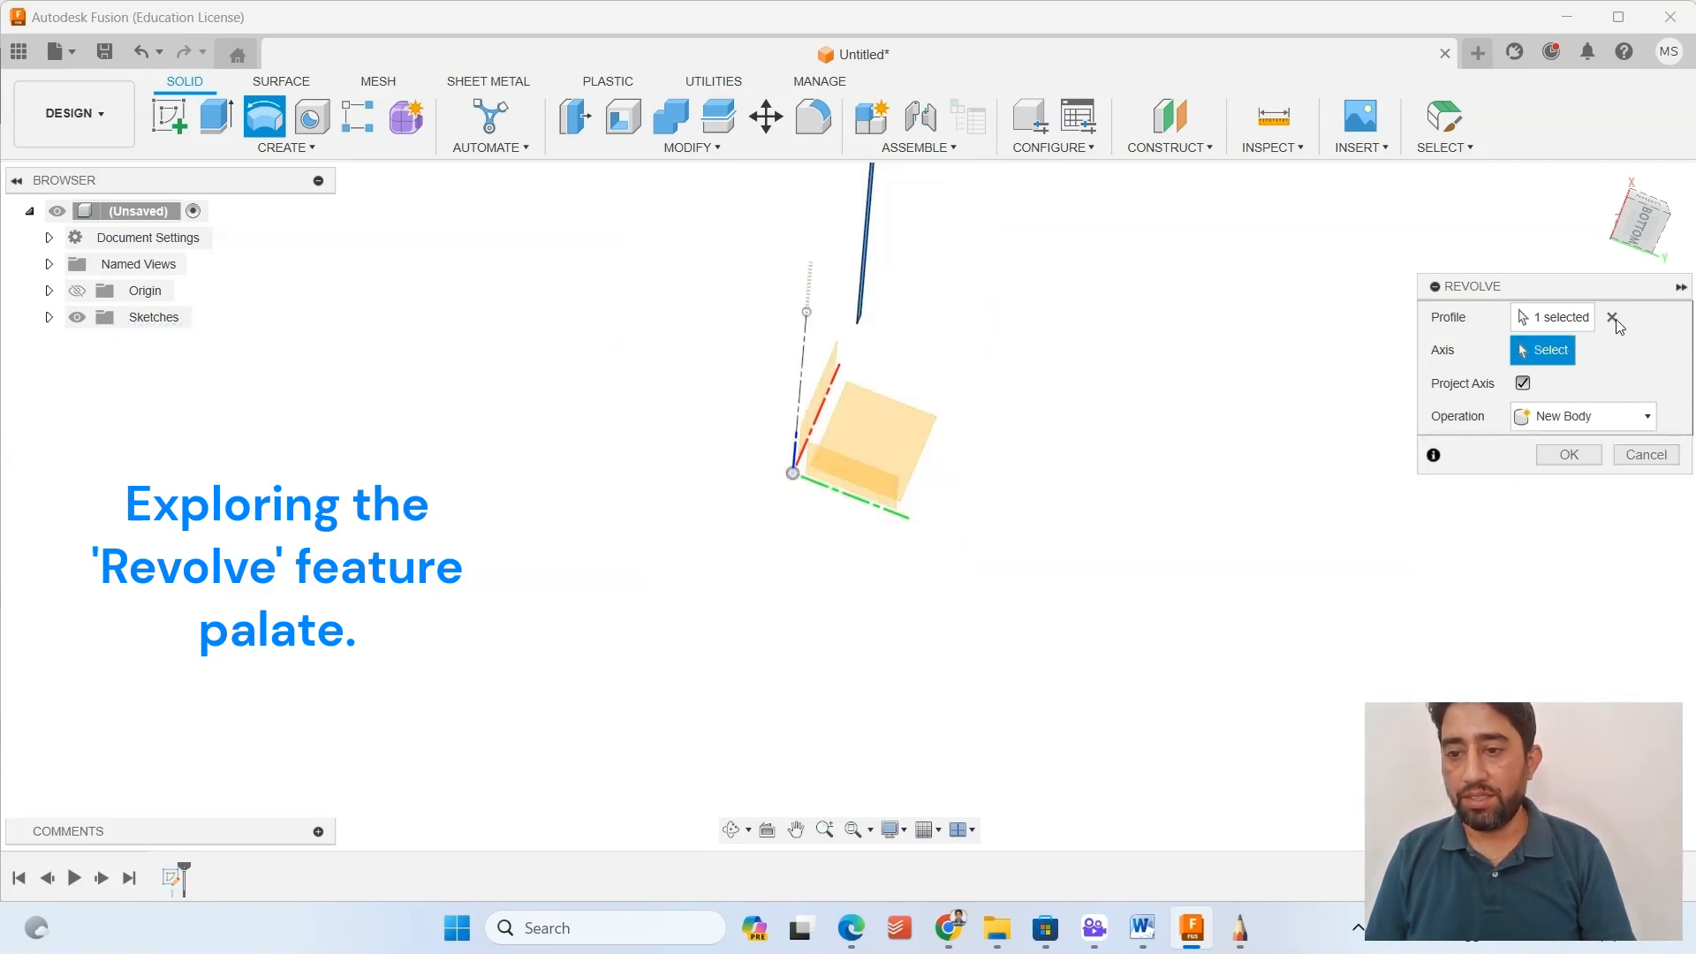
{"action": "left_click", "coordinate": [1613, 317]}
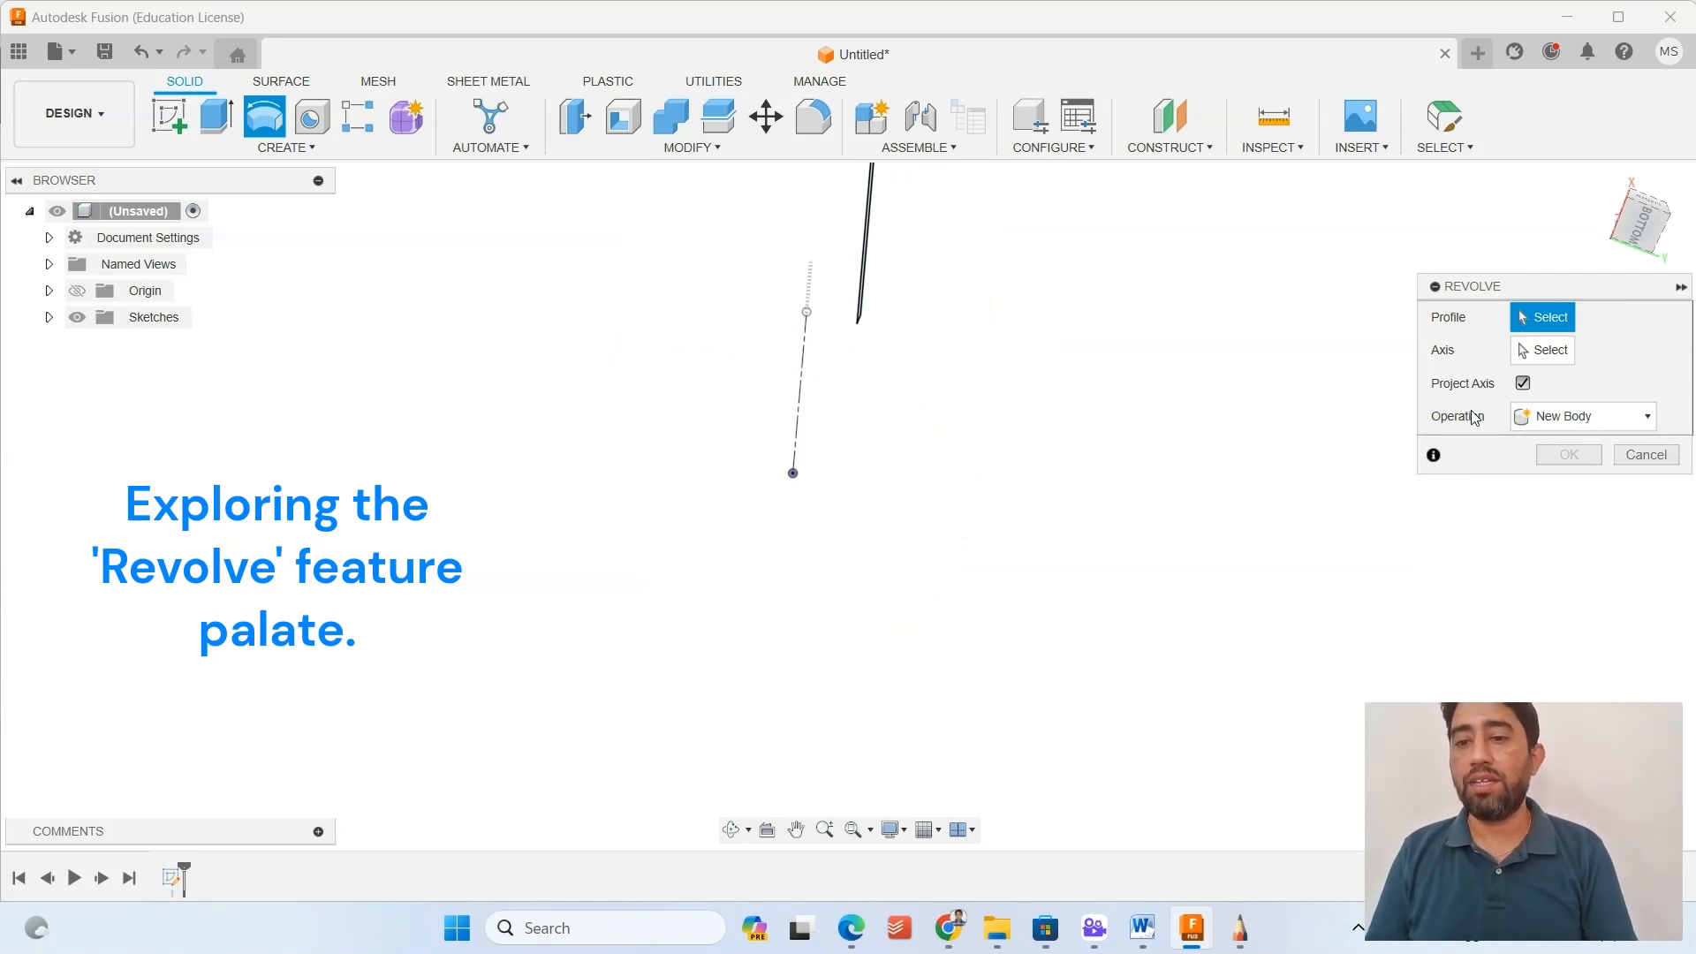
{"action": "left_click", "coordinate": [1584, 417]}
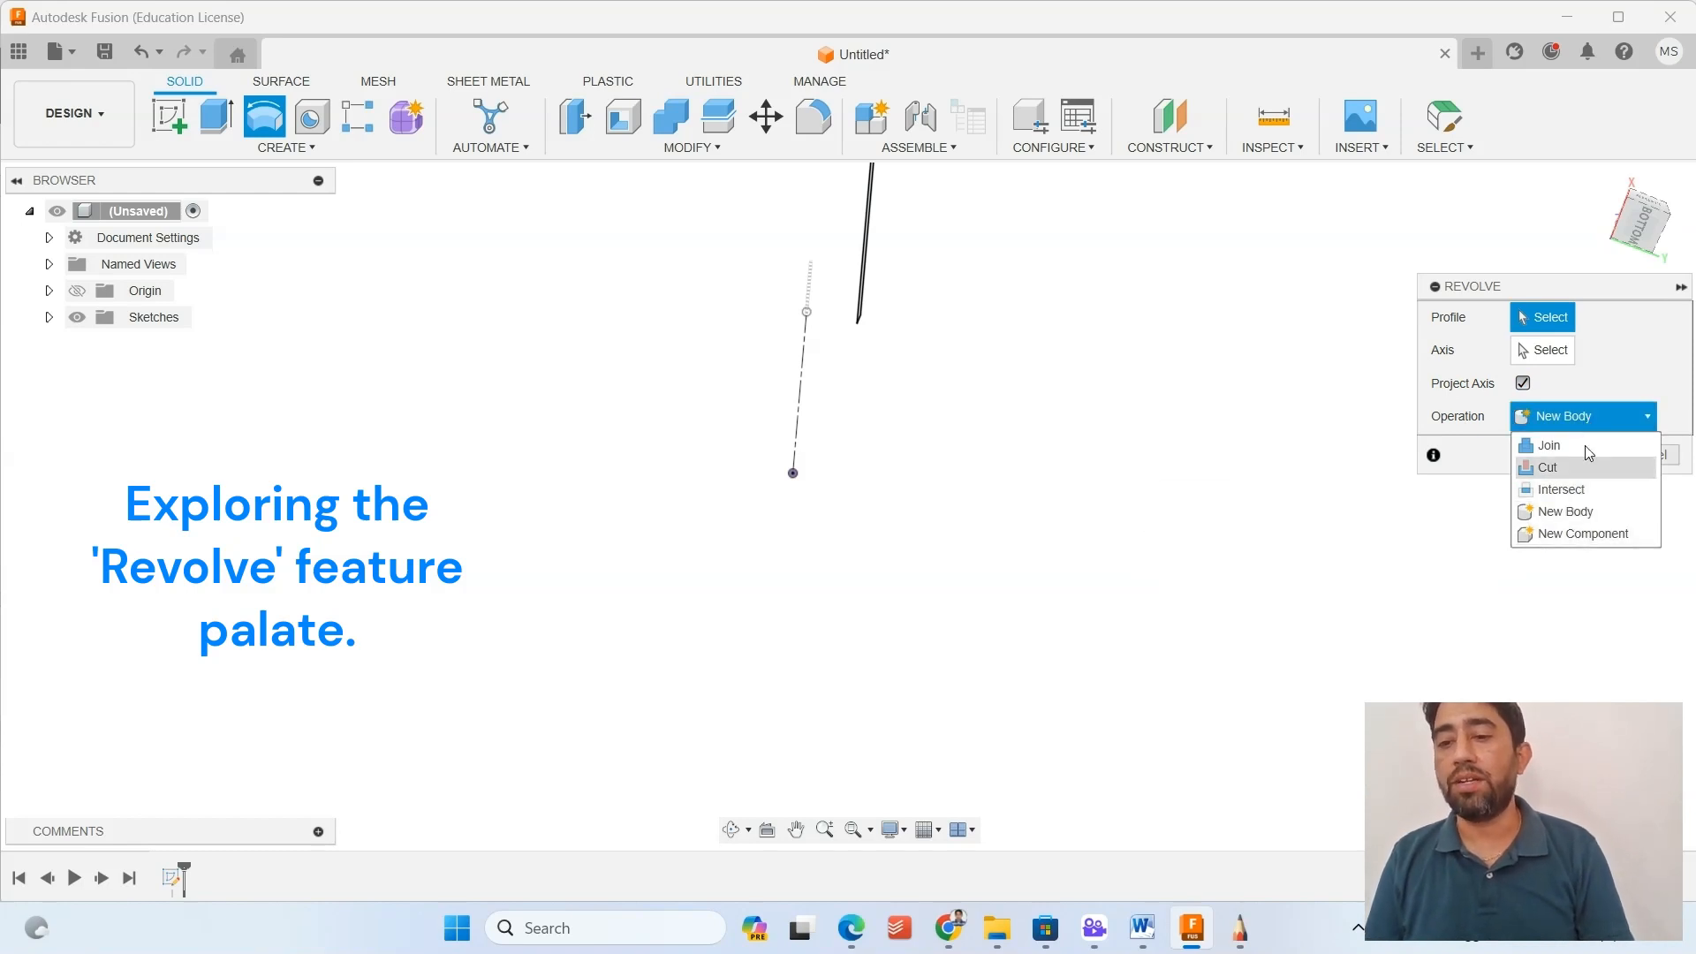
{"action": "left_click", "coordinate": [1624, 359]}
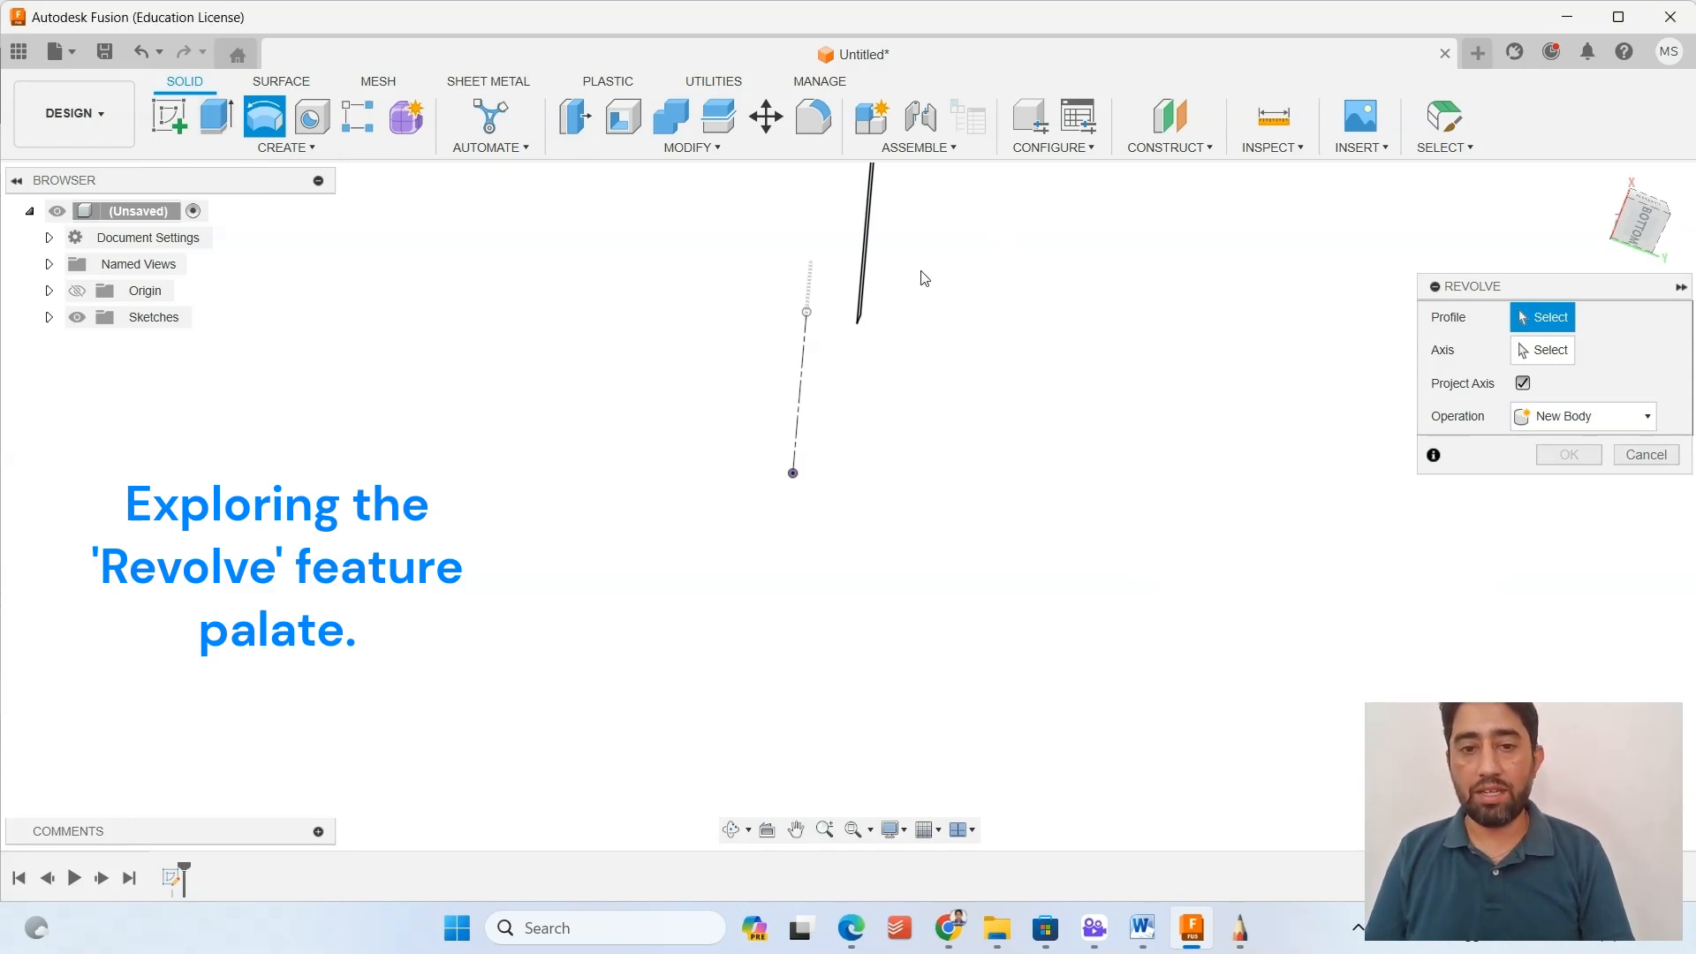
Select the closed wall profile for the revolve and make the axis selection active.
{"action": "middle_click_drag", "start_coordinate": [869, 279], "coordinate": [924, 320], "text": "shift"}
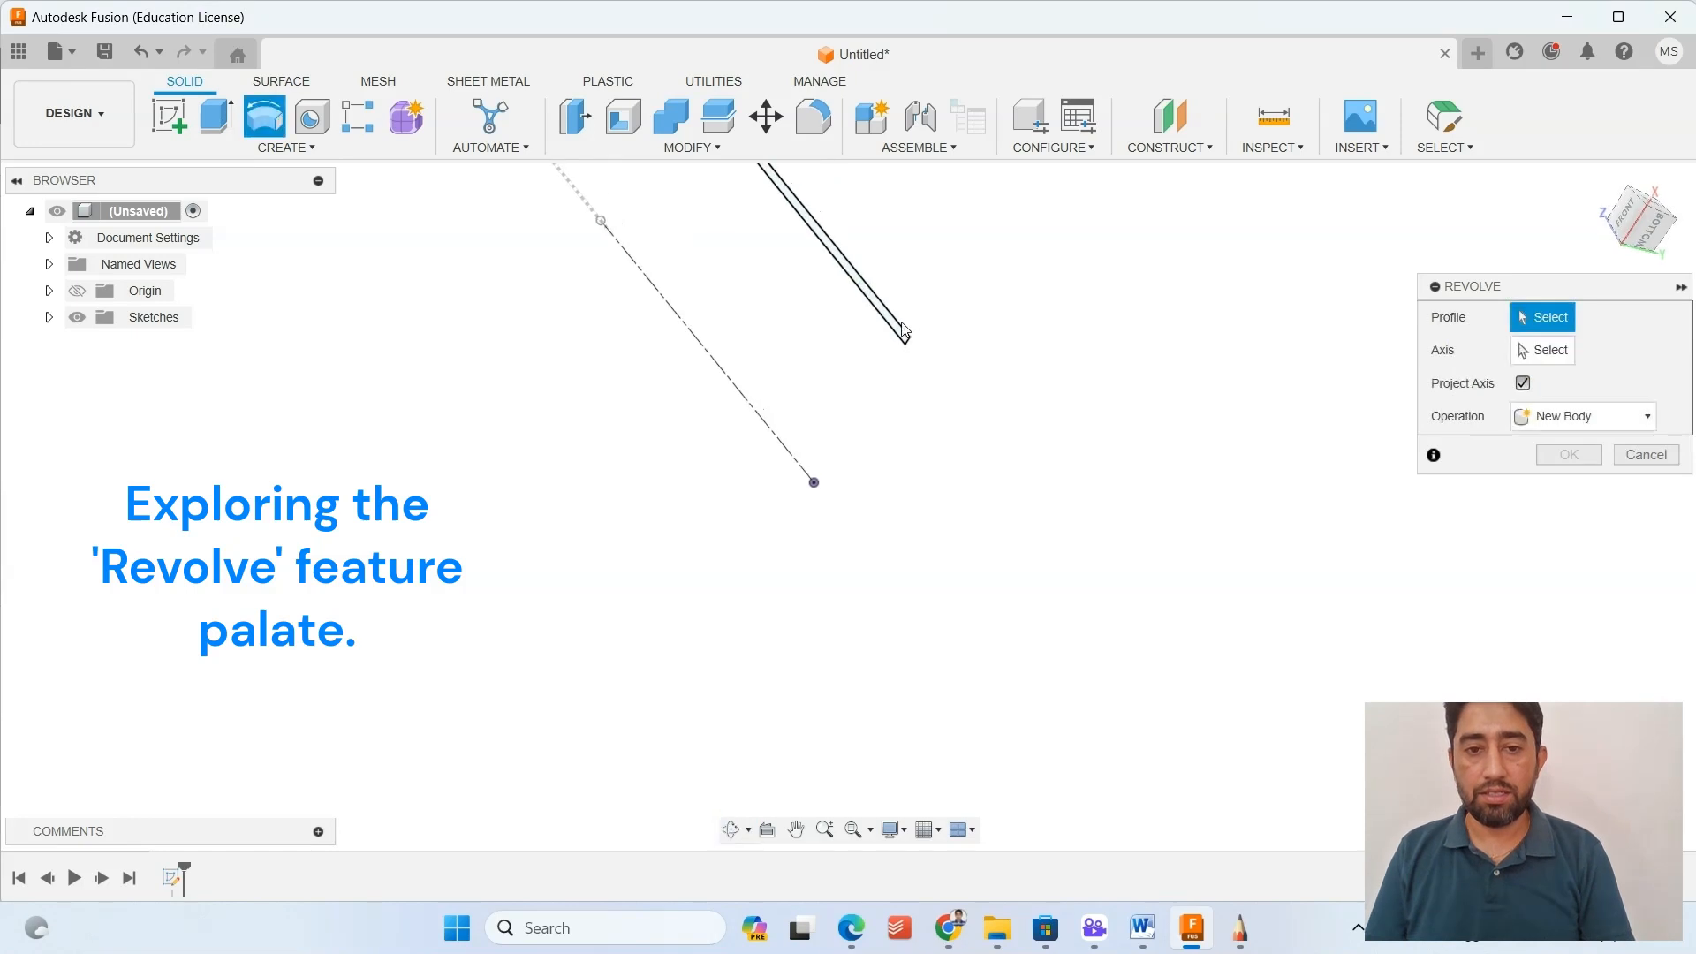
{"action": "left_click", "coordinate": [896, 321]}
{"action": "left_click", "coordinate": [1543, 350]}
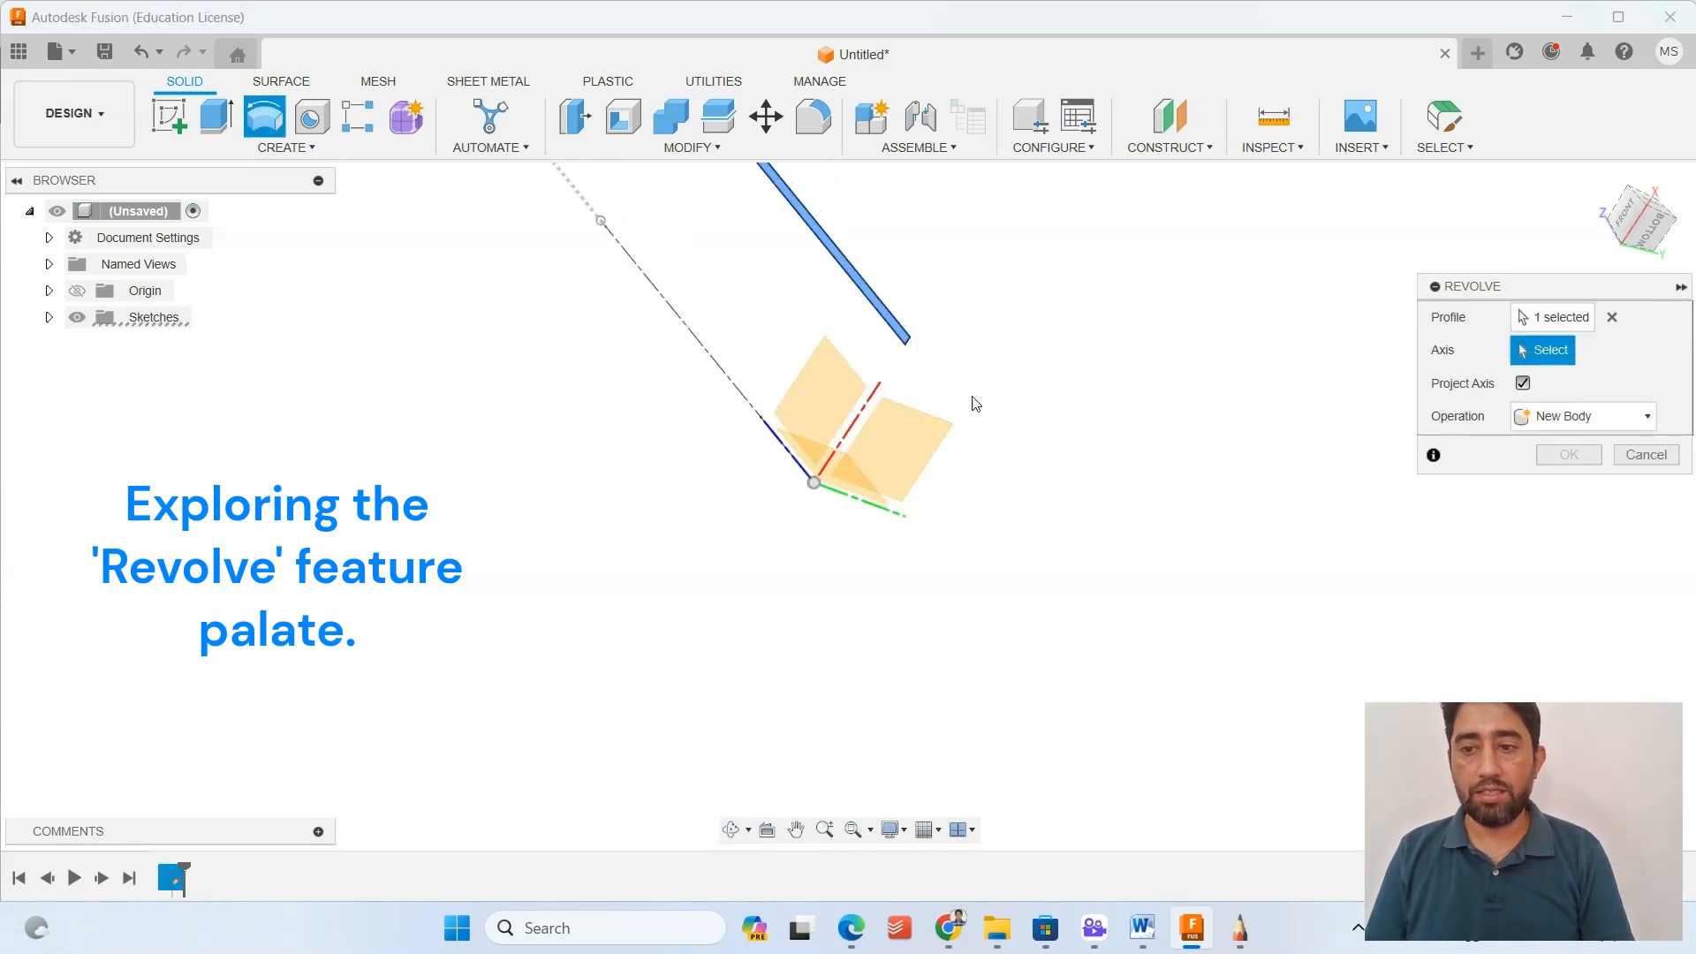
Try revolving the profile about the red X axis, inspect the resulting shape, and clear that axis.
{"action": "left_click", "coordinate": [873, 399]}
{"action": "middle_click_drag", "start_coordinate": [872, 399], "coordinate": [903, 376], "text": "shift"}
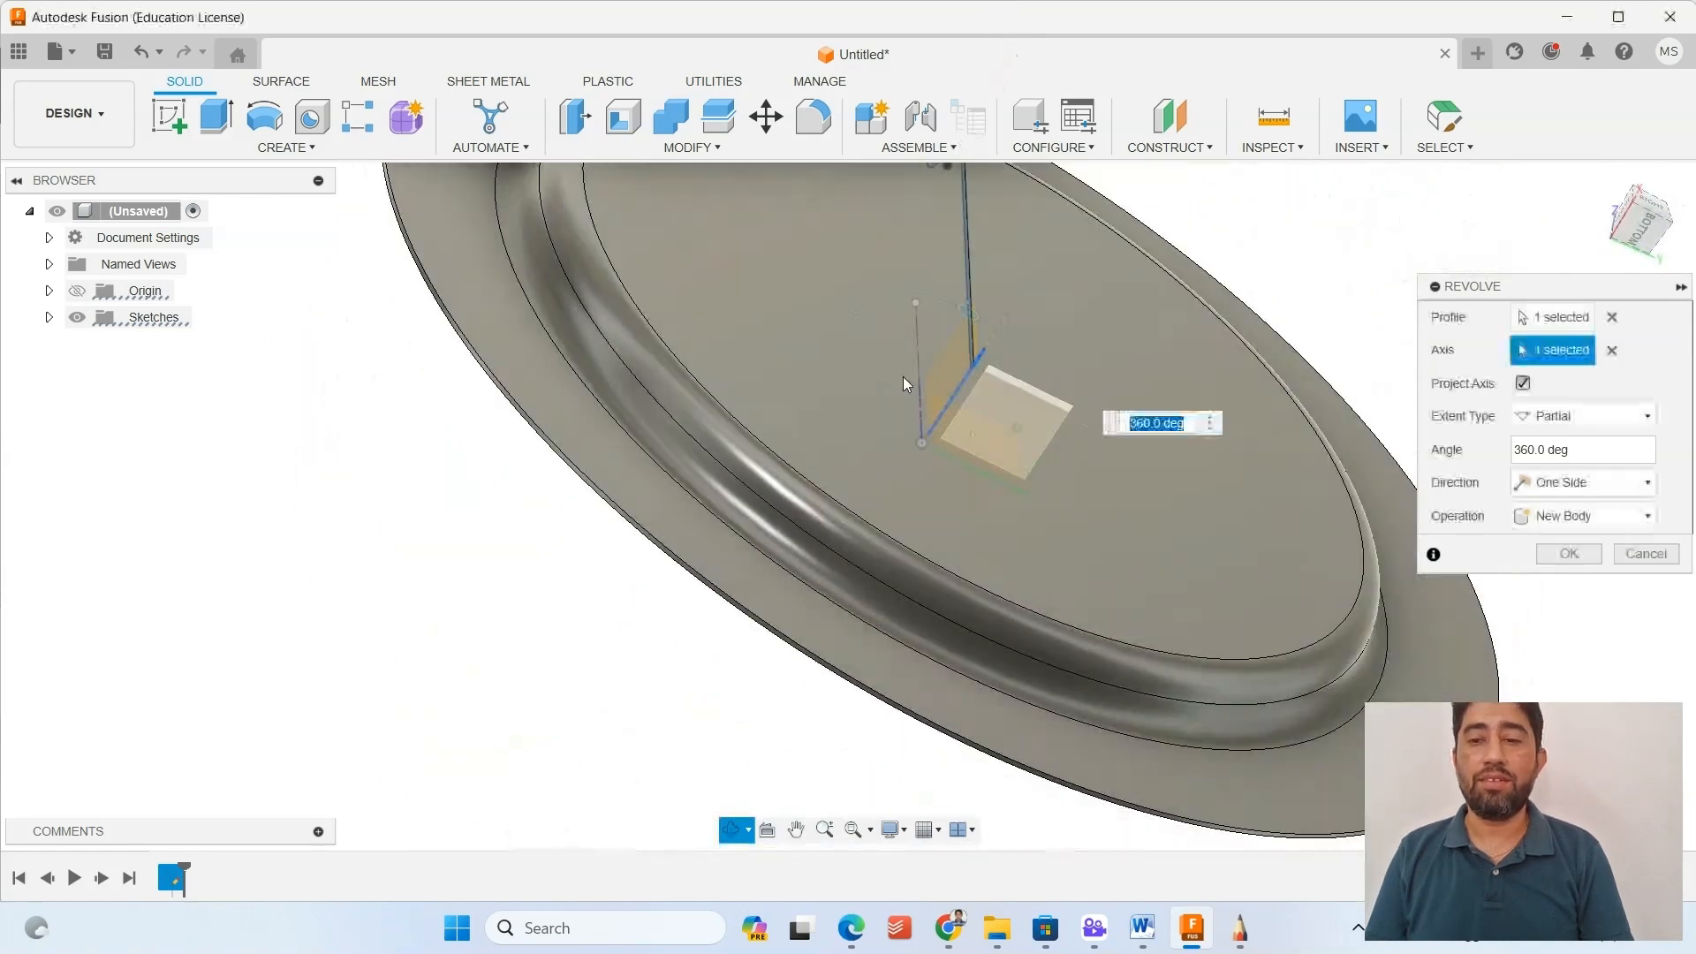
{"action": "left_click", "coordinate": [1612, 351]}
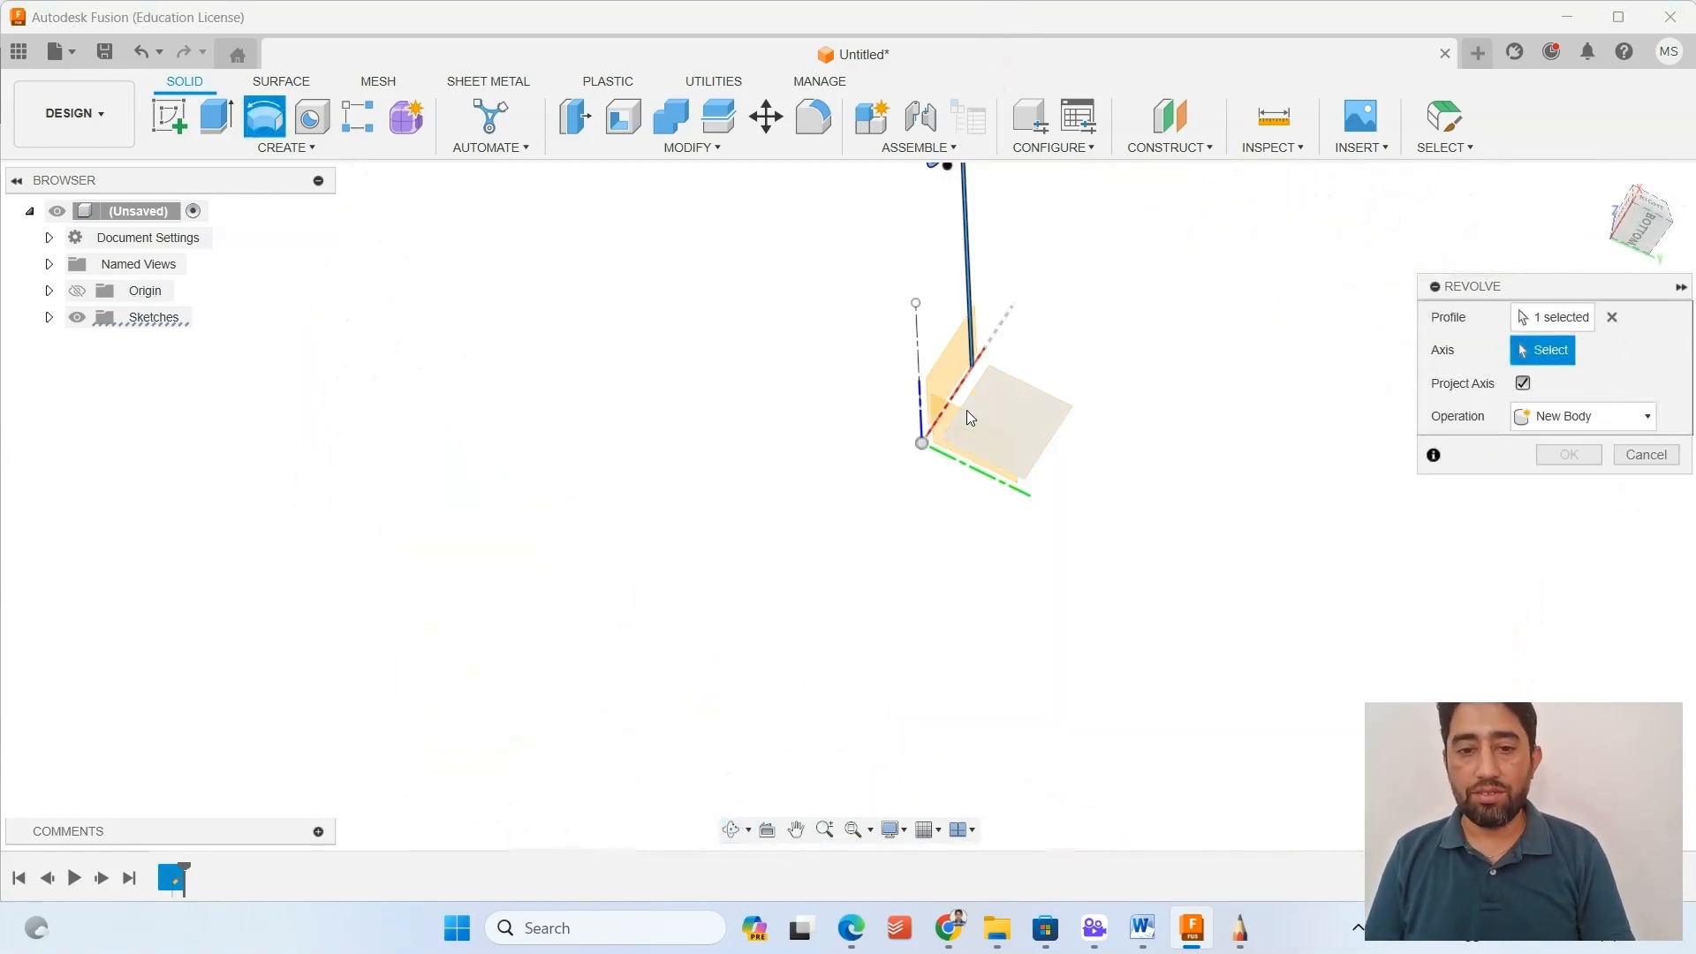
{"action": "left_click", "coordinate": [969, 381]}
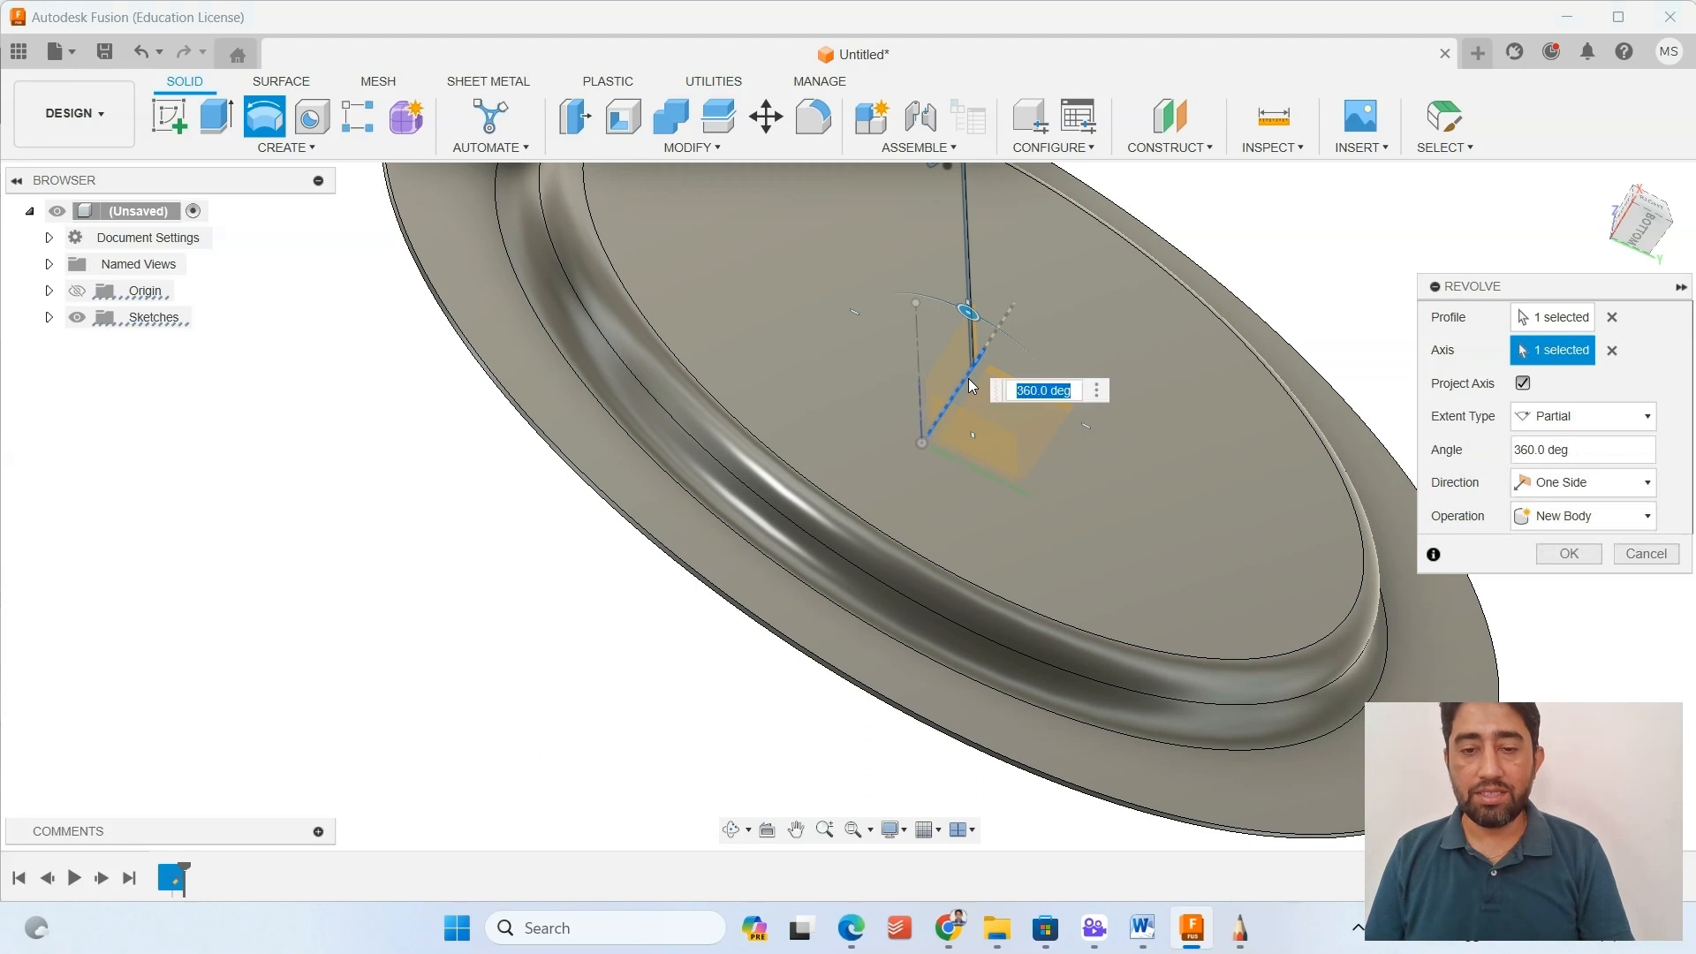
{"action": "left_click", "coordinate": [1612, 351]}
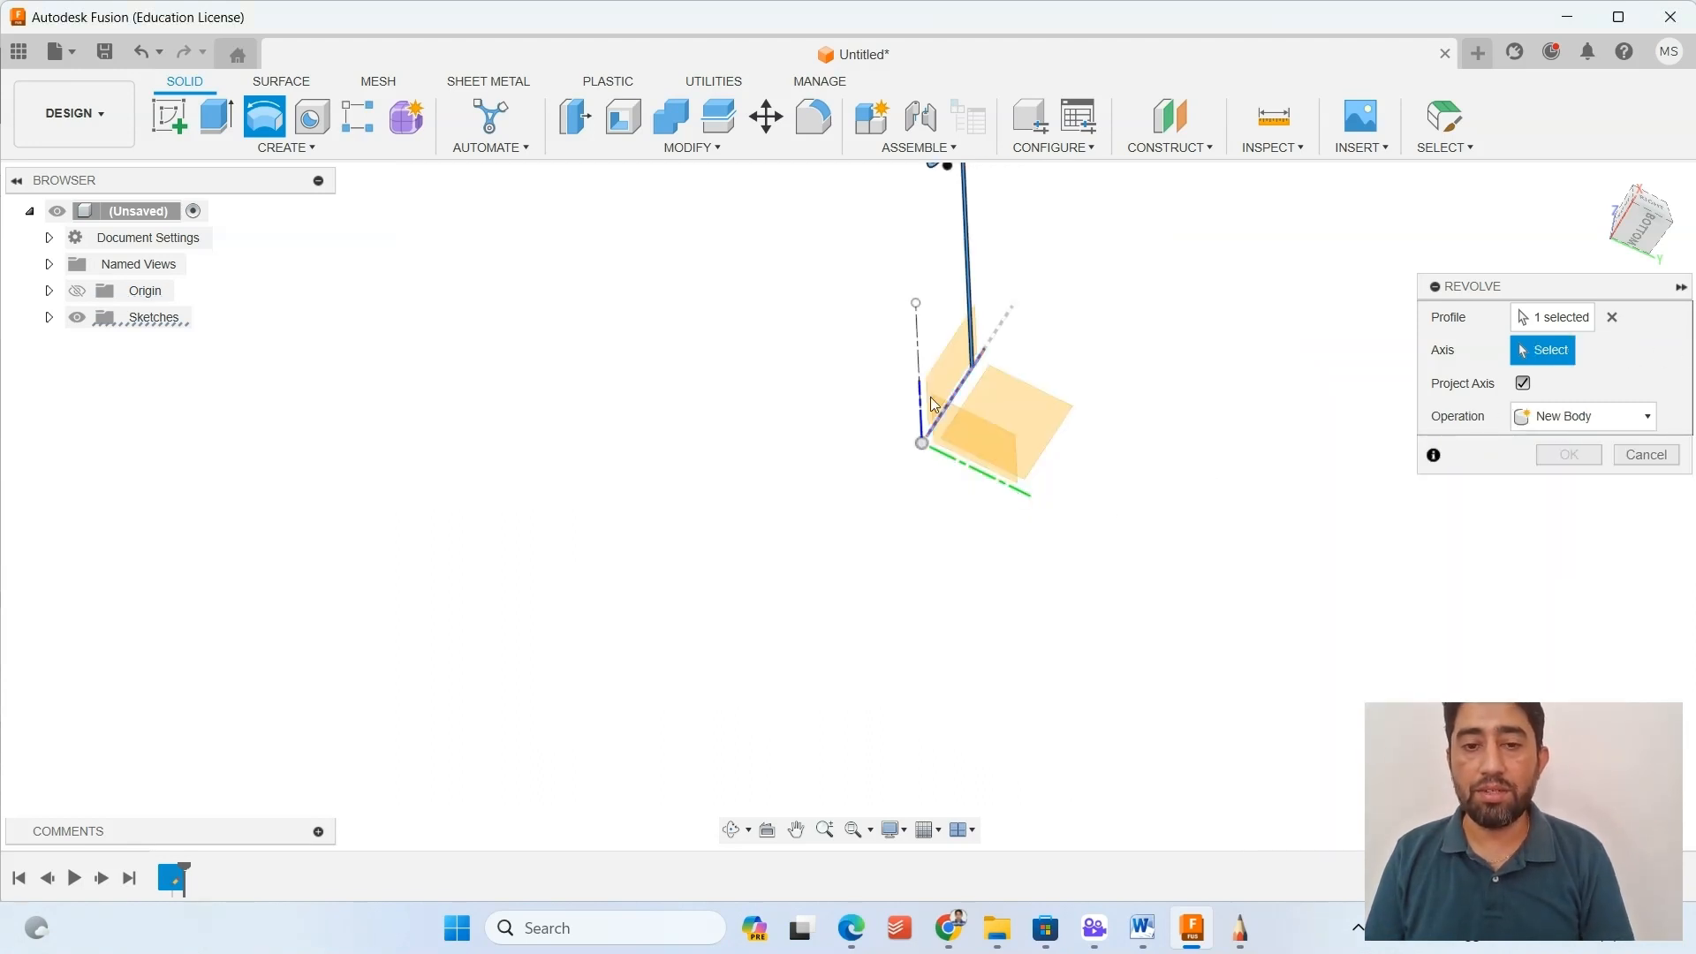
Pick the bottle's vertical centerline as the revolve axis and inspect the preview from below.
{"action": "mouse_move", "coordinate": [871, 363]}
{"action": "middle_mouse_down", "text": "shift"}
{"action": "mouse_move", "coordinate": [942, 310]}
{"action": "mouse_move", "coordinate": [928, 265]}
{"action": "mouse_move", "coordinate": [829, 326]}
{"action": "mouse_move", "coordinate": [878, 341]}
{"action": "mouse_move", "coordinate": [909, 326]}
{"action": "middle_mouse_up", "text": "shift"}
{"action": "left_click", "coordinate": [914, 363]}
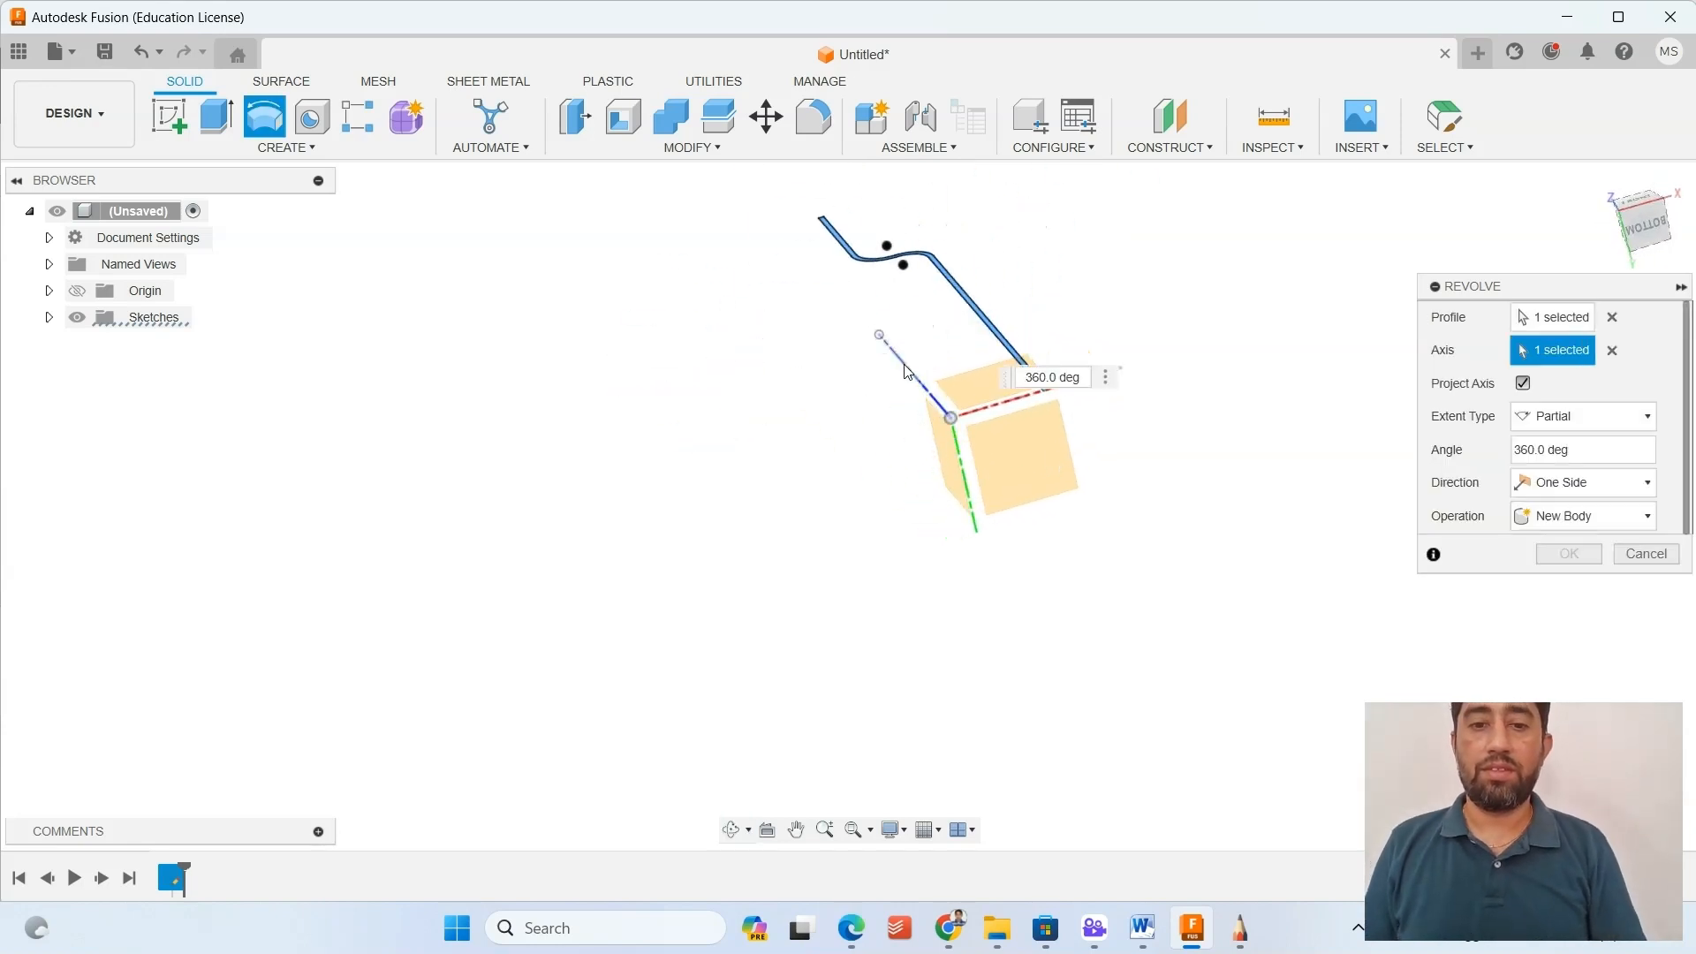
{"action": "middle_click_drag", "start_coordinate": [716, 473], "coordinate": [692, 405], "text": "shift"}
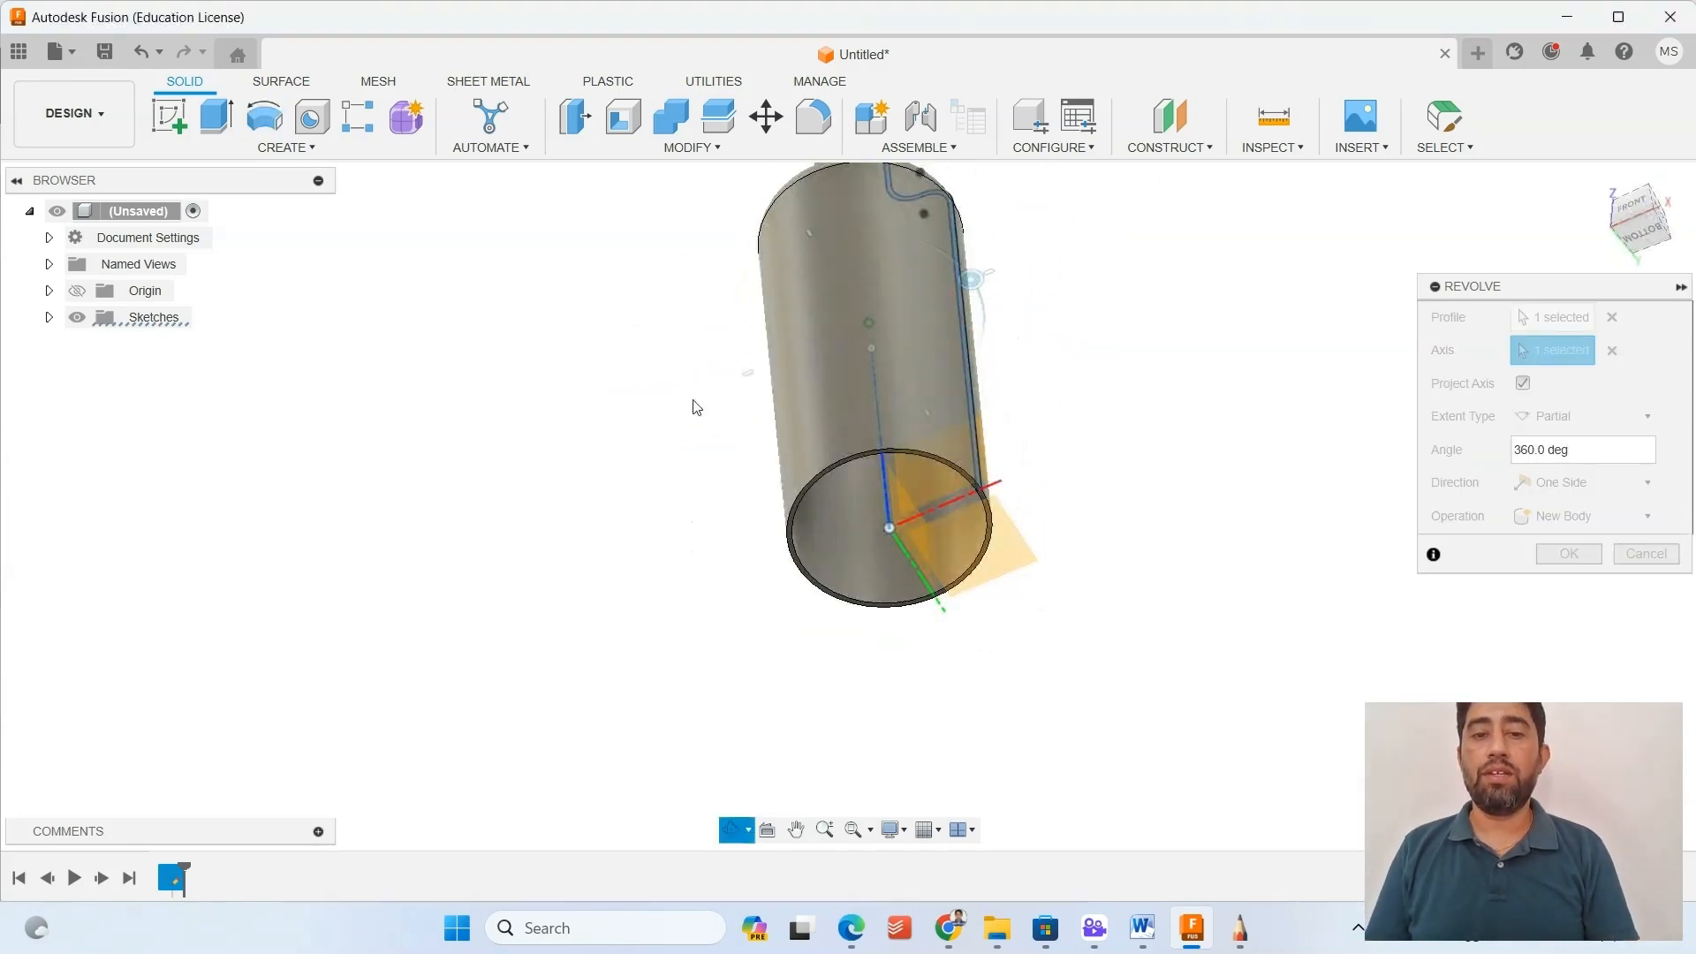
Set the revolve extent to Partial with an angle of 180 degrees and inspect the half bottle.
{"action": "left_click", "coordinate": [1597, 414]}
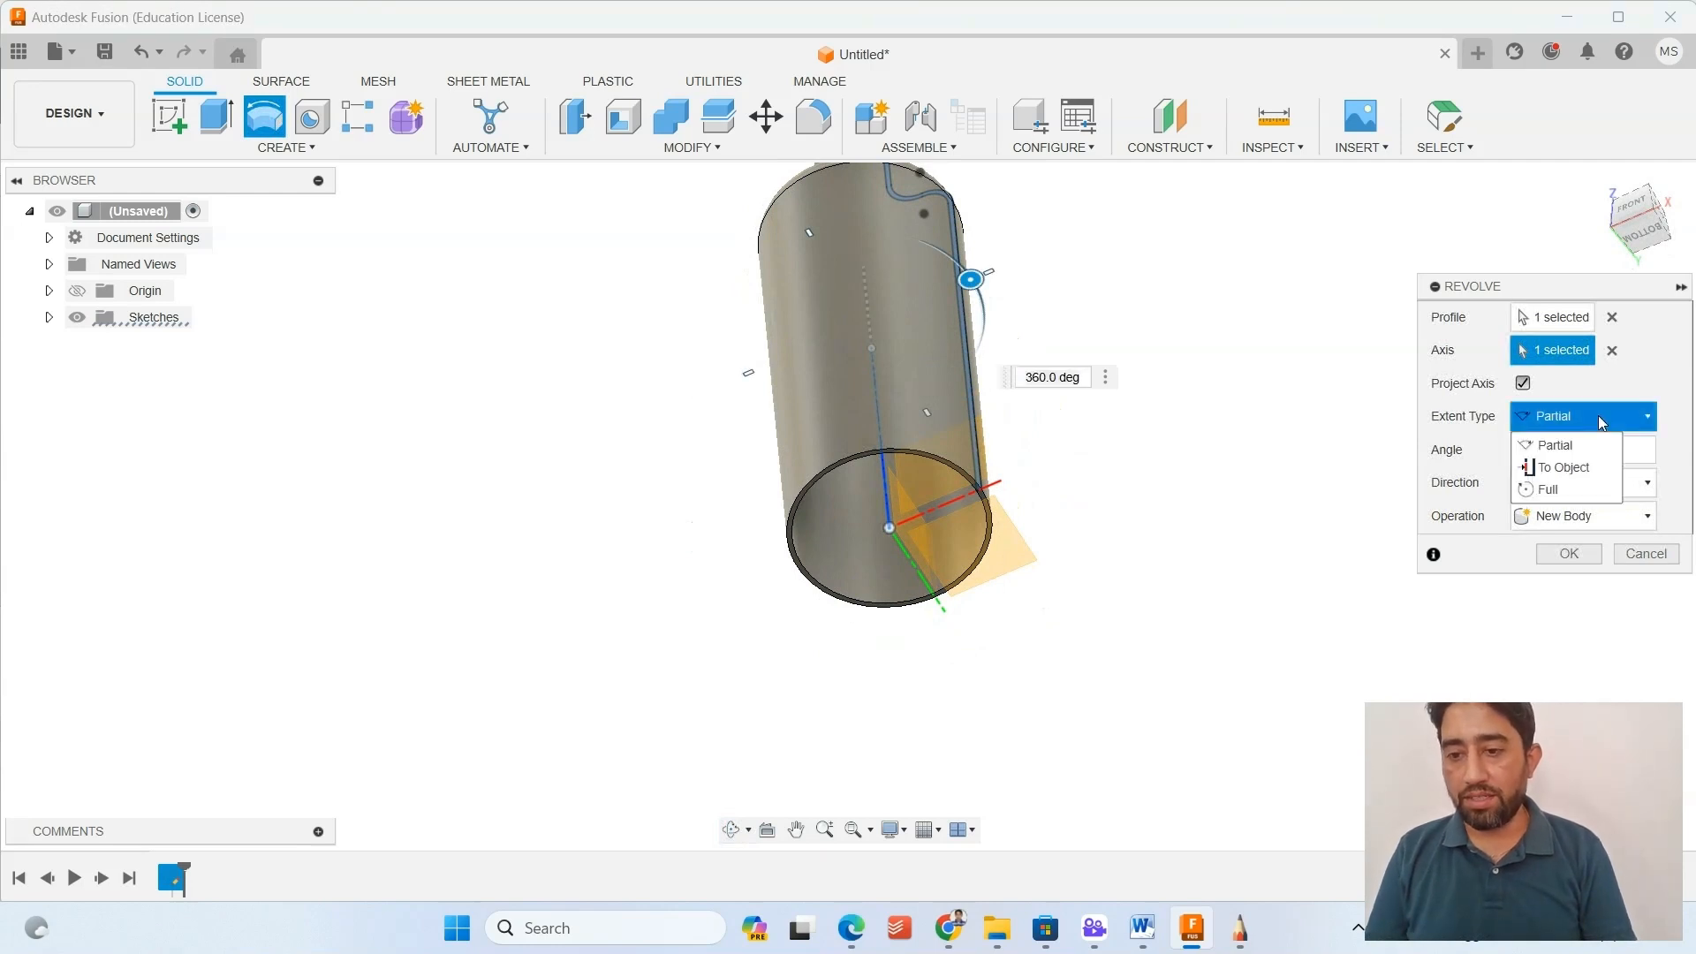
{"action": "left_click", "coordinate": [1557, 451]}
{"action": "left_click_drag", "start_coordinate": [1535, 451], "coordinate": [1471, 448]}
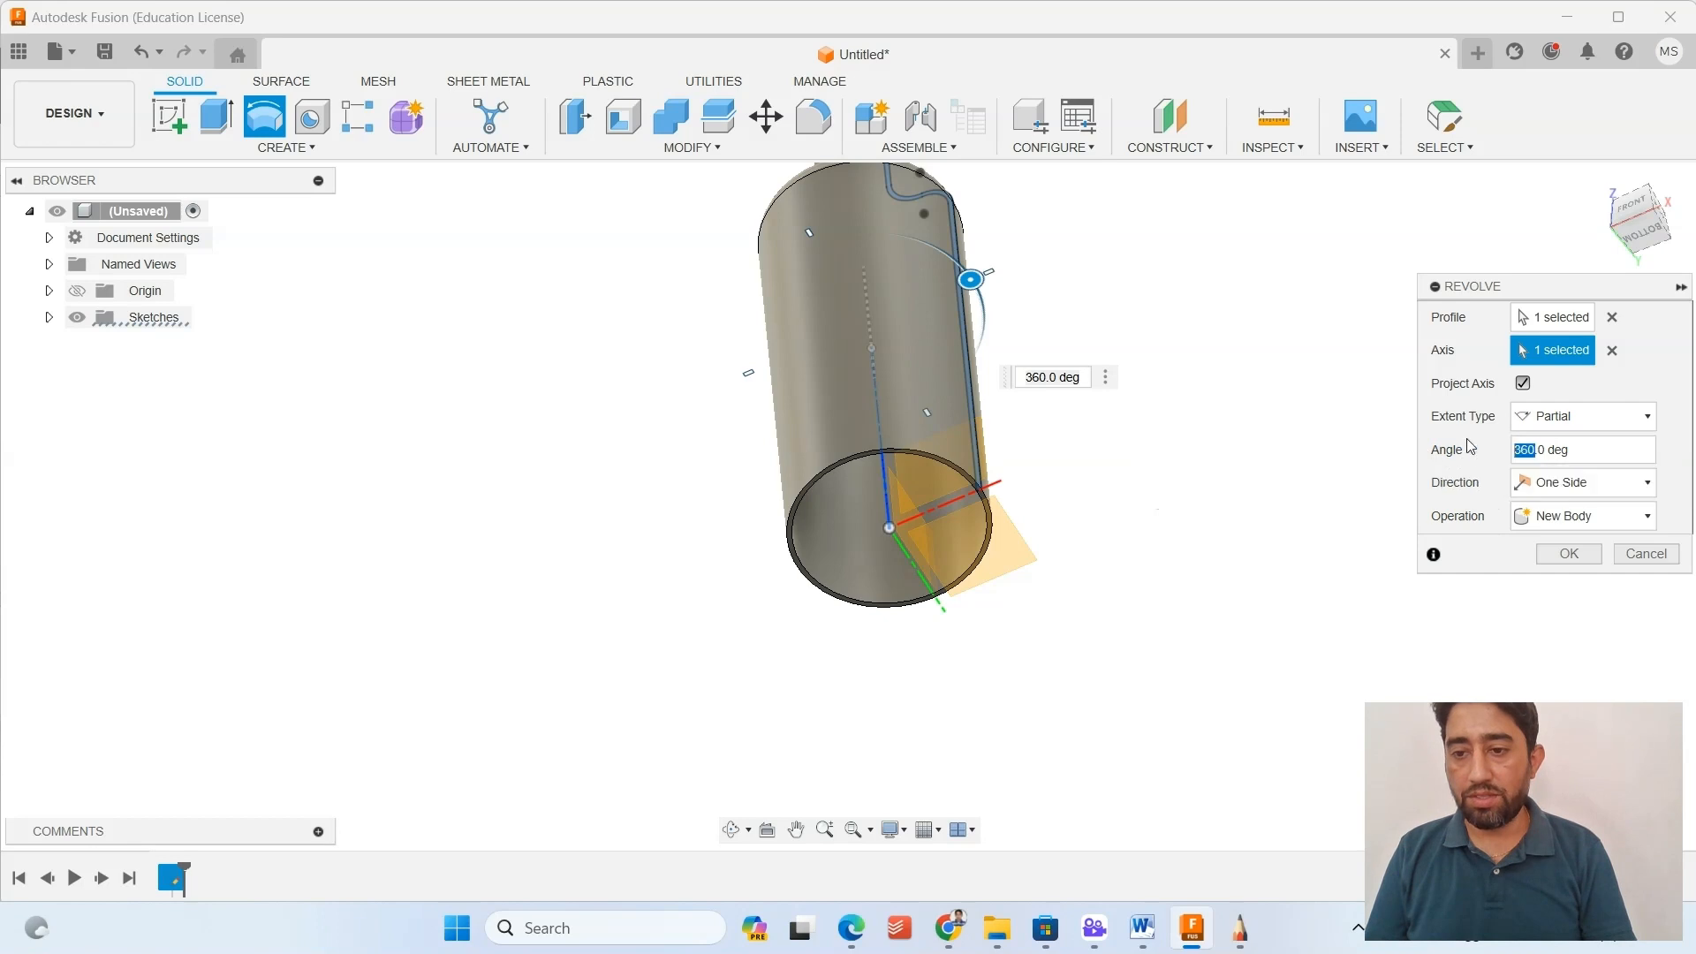
{"action": "type", "text": "18"}
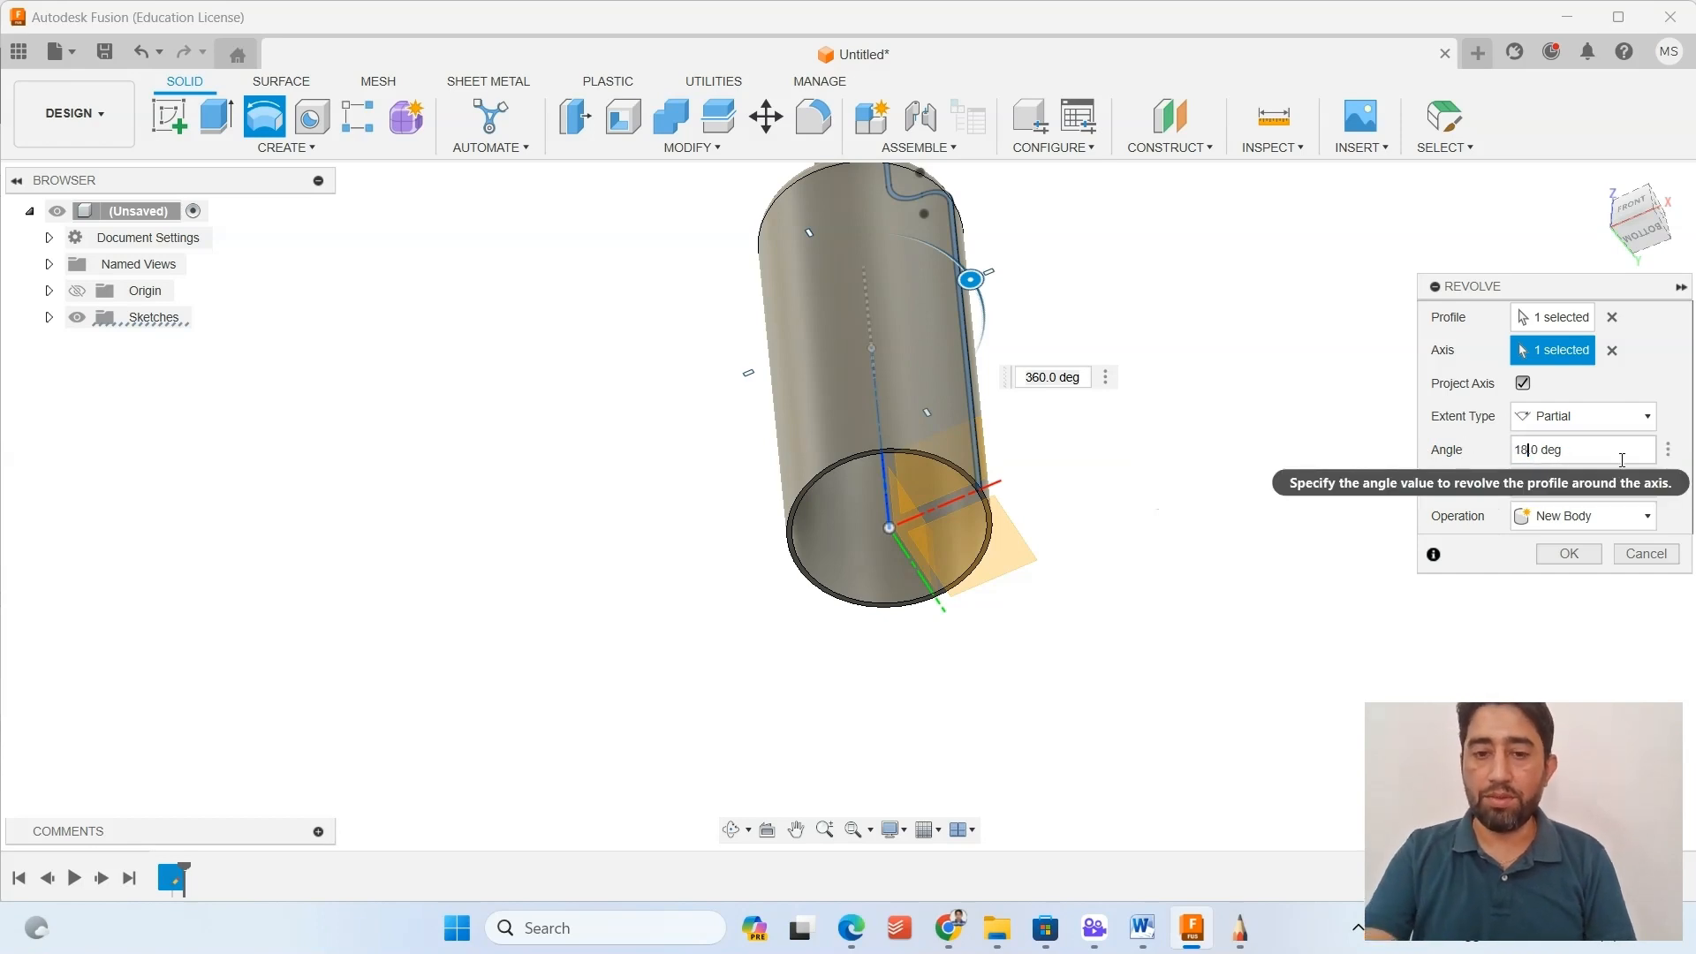
{"action": "type", "text": "0"}
{"action": "middle_click_drag", "start_coordinate": [719, 350], "coordinate": [805, 259], "text": "shift"}
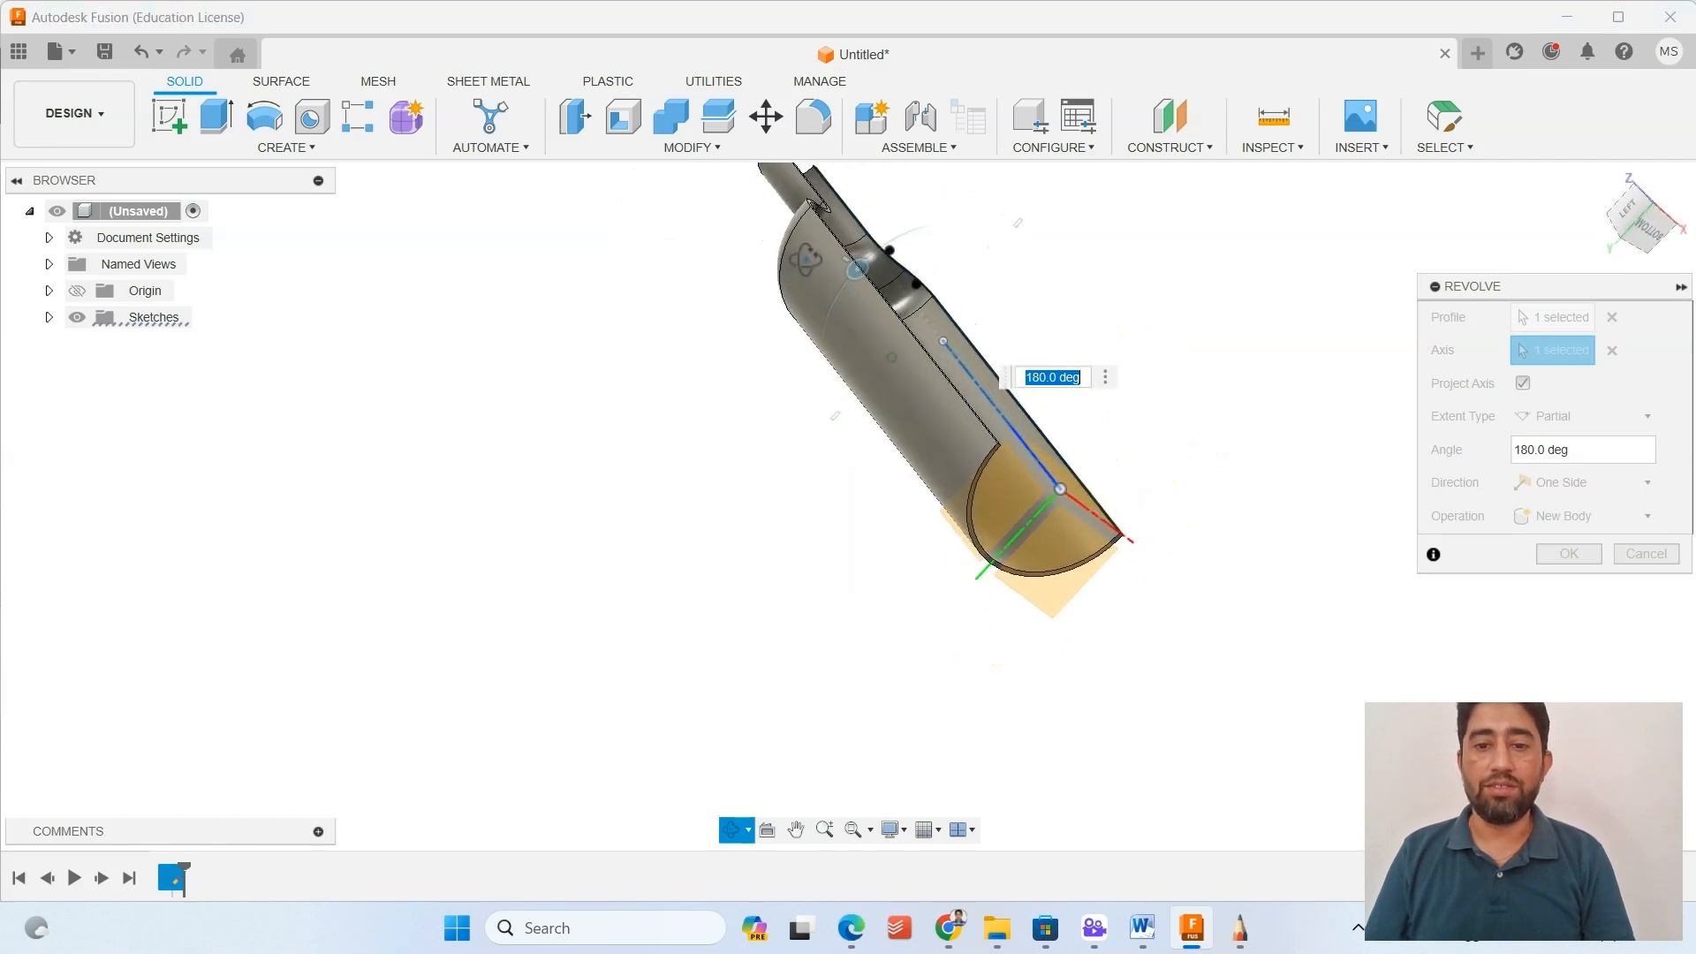
Change the revolve angle to 175 degrees with the rotation handle in the model.
{"action": "scroll", "coordinate": [1278, 298], "scroll_direction": "down", "scroll_amount": 1}
{"action": "middle_click_drag", "start_coordinate": [1151, 380], "coordinate": [992, 523]}
{"action": "left_click_drag", "start_coordinate": [776, 398], "coordinate": [799, 426]}
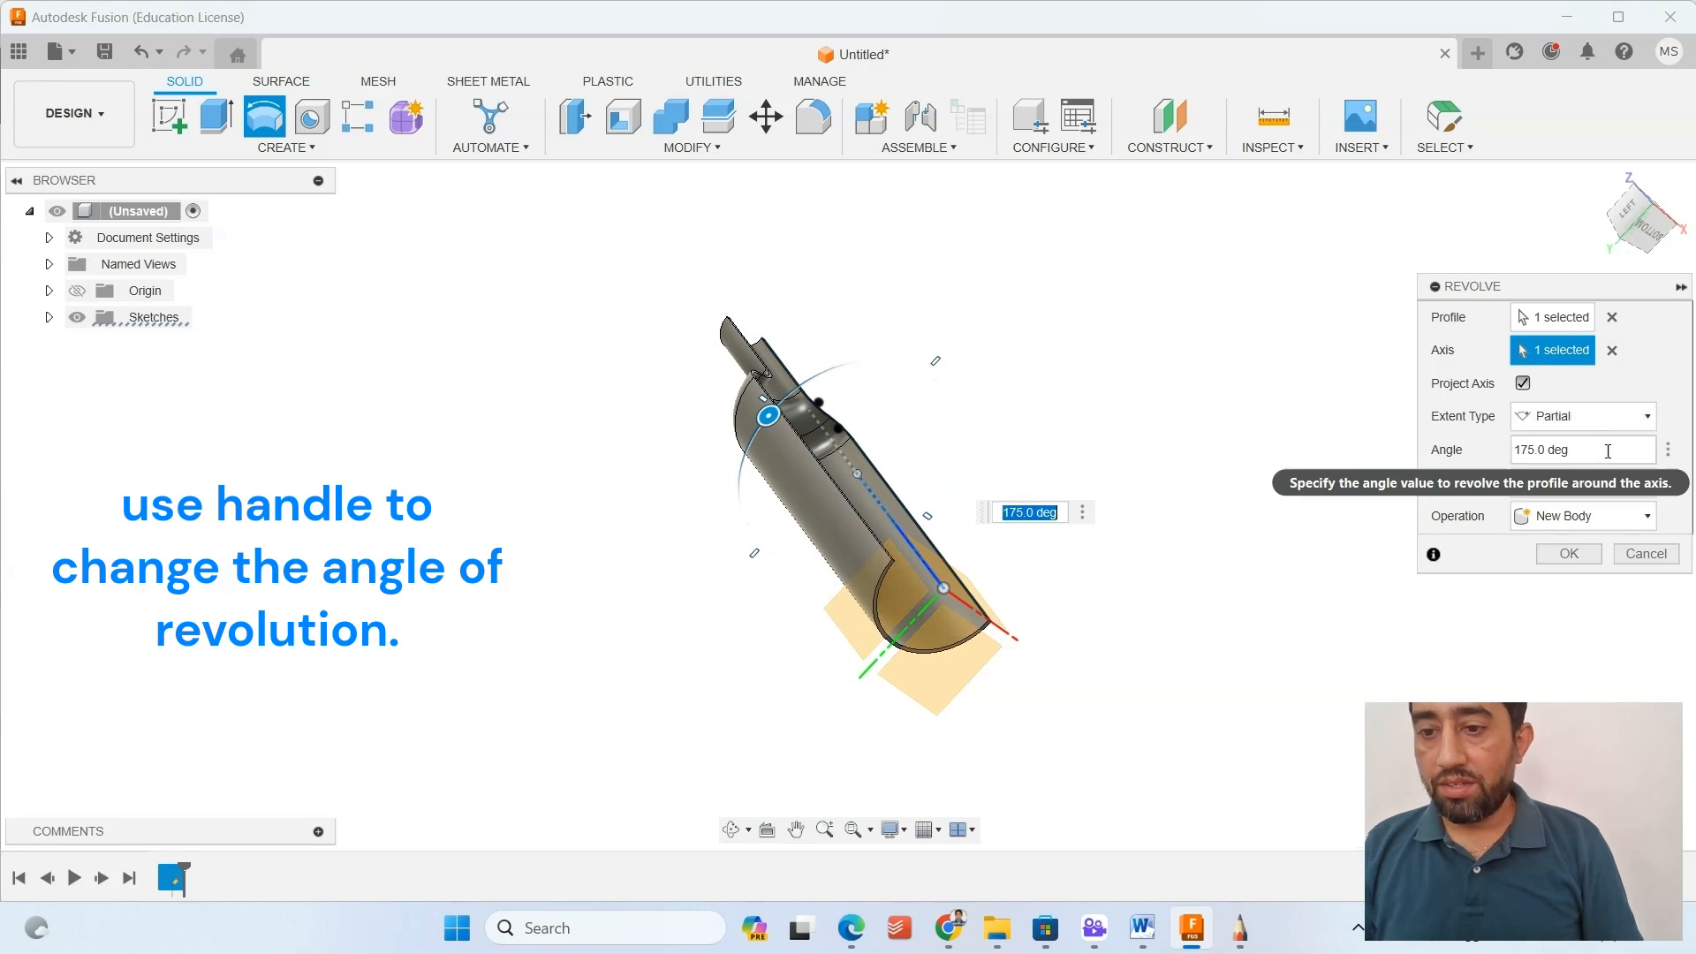
Try the To Object and Full extent types for the revolve and return to Partial.
{"action": "left_click", "coordinate": [1594, 416]}
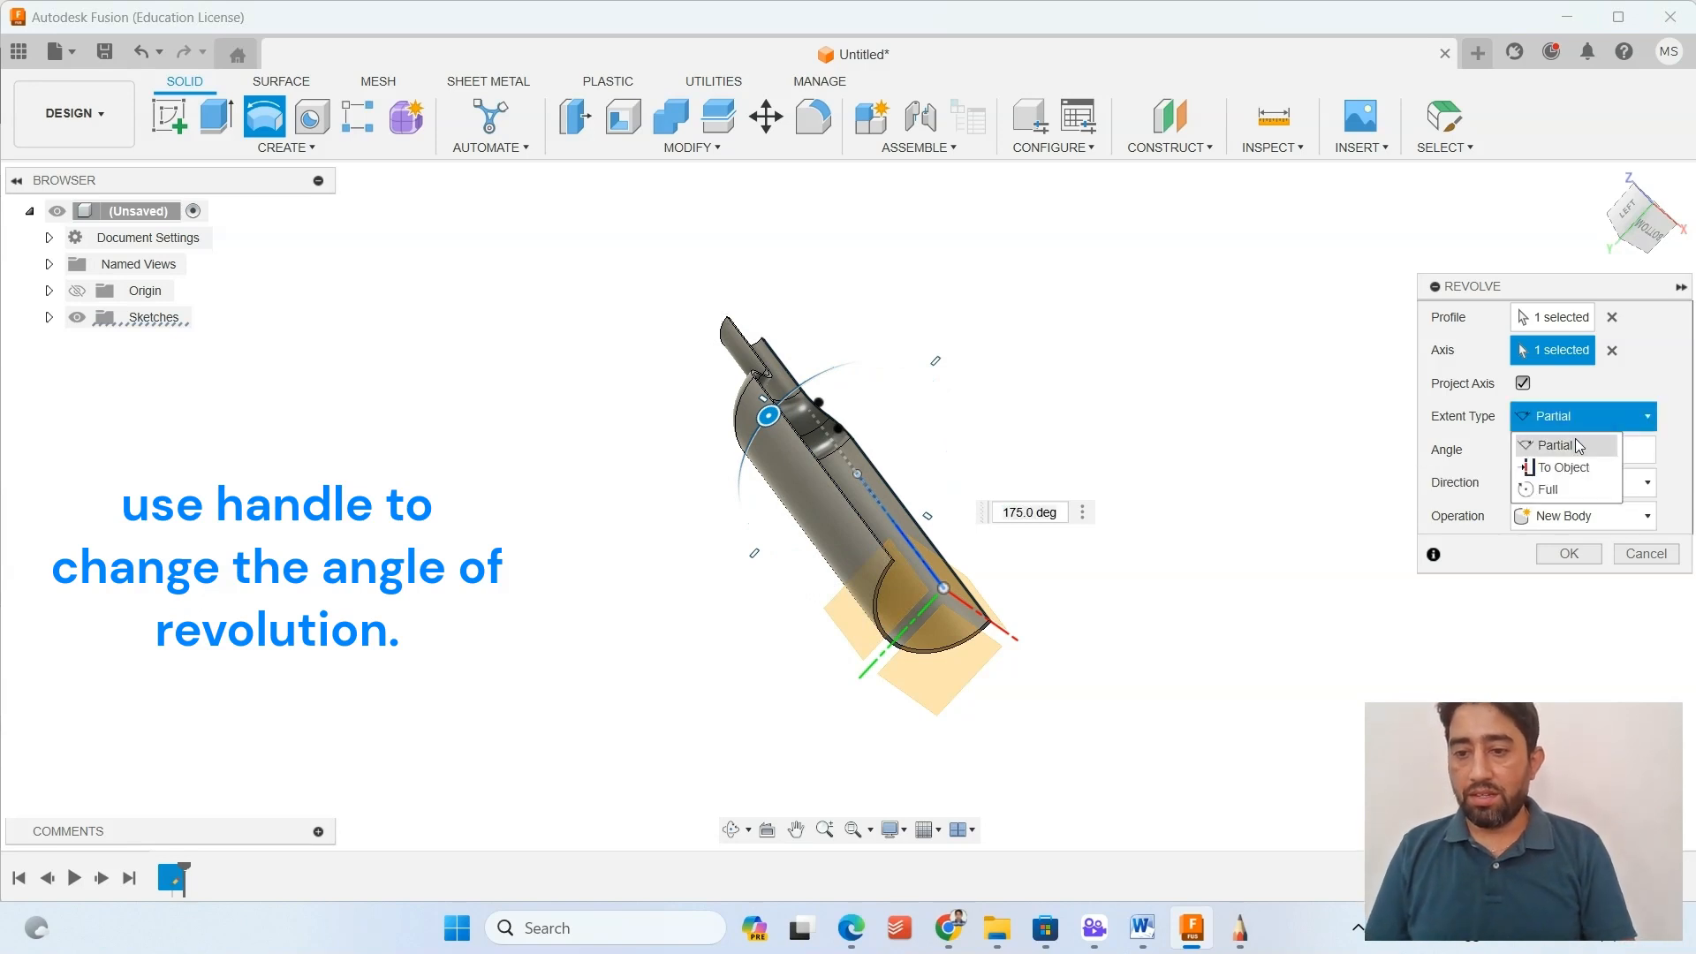
{"action": "left_click", "coordinate": [1551, 461]}
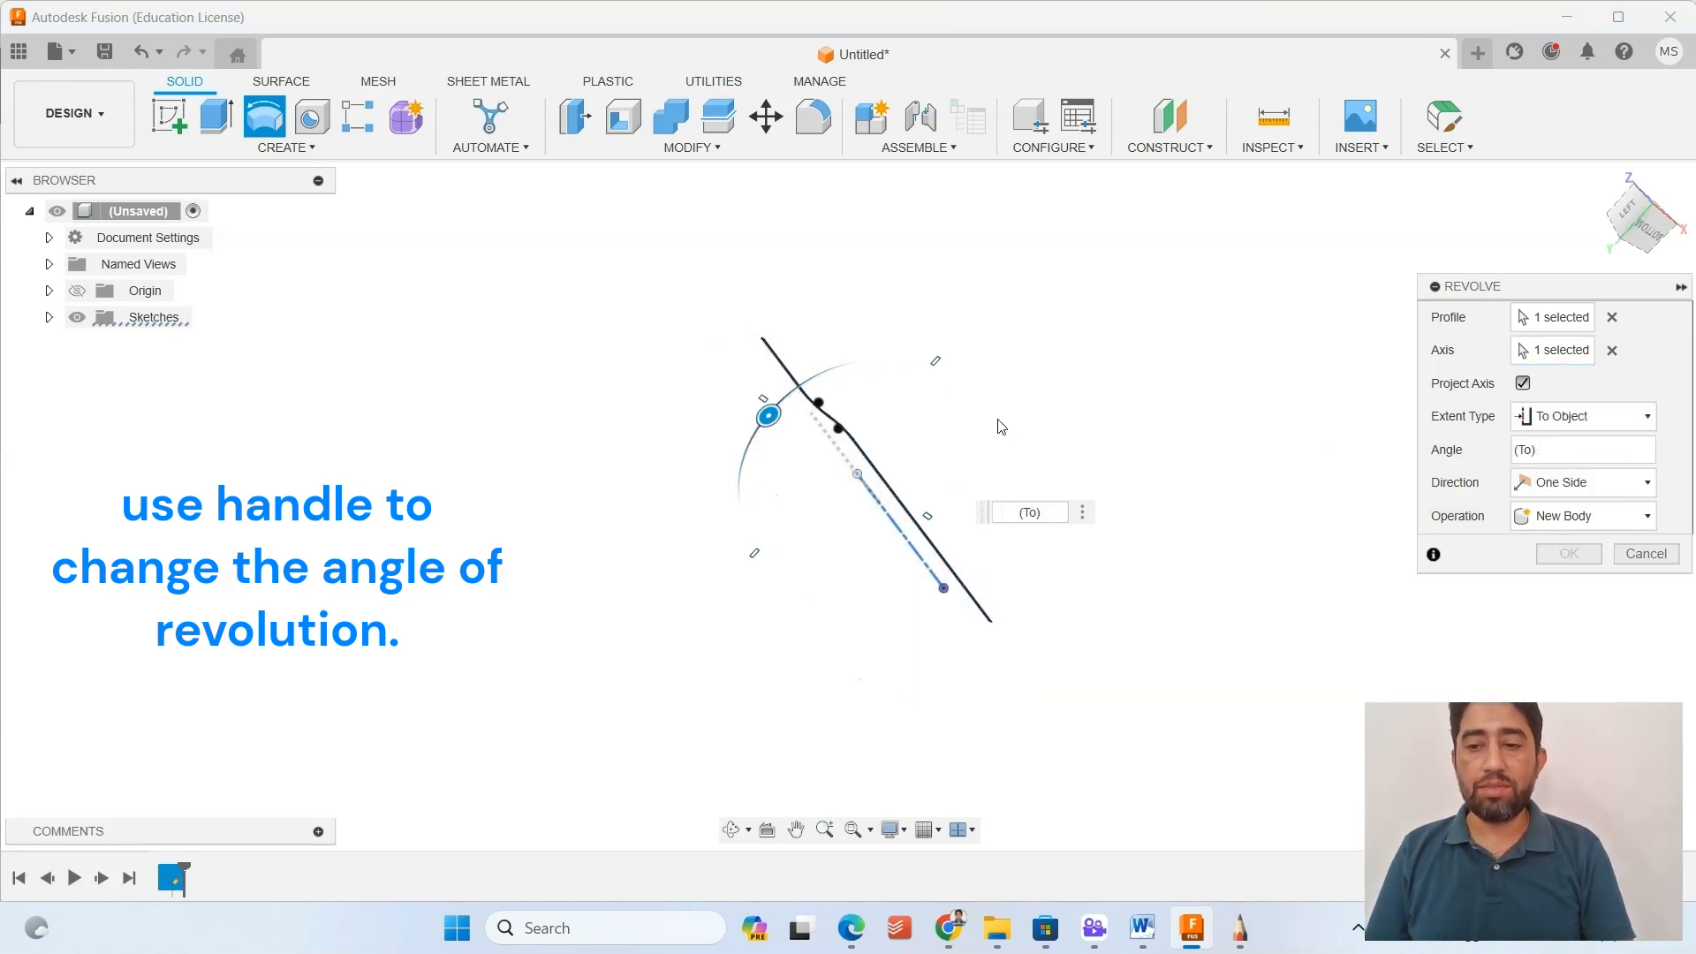
{"action": "left_click", "coordinate": [1583, 418]}
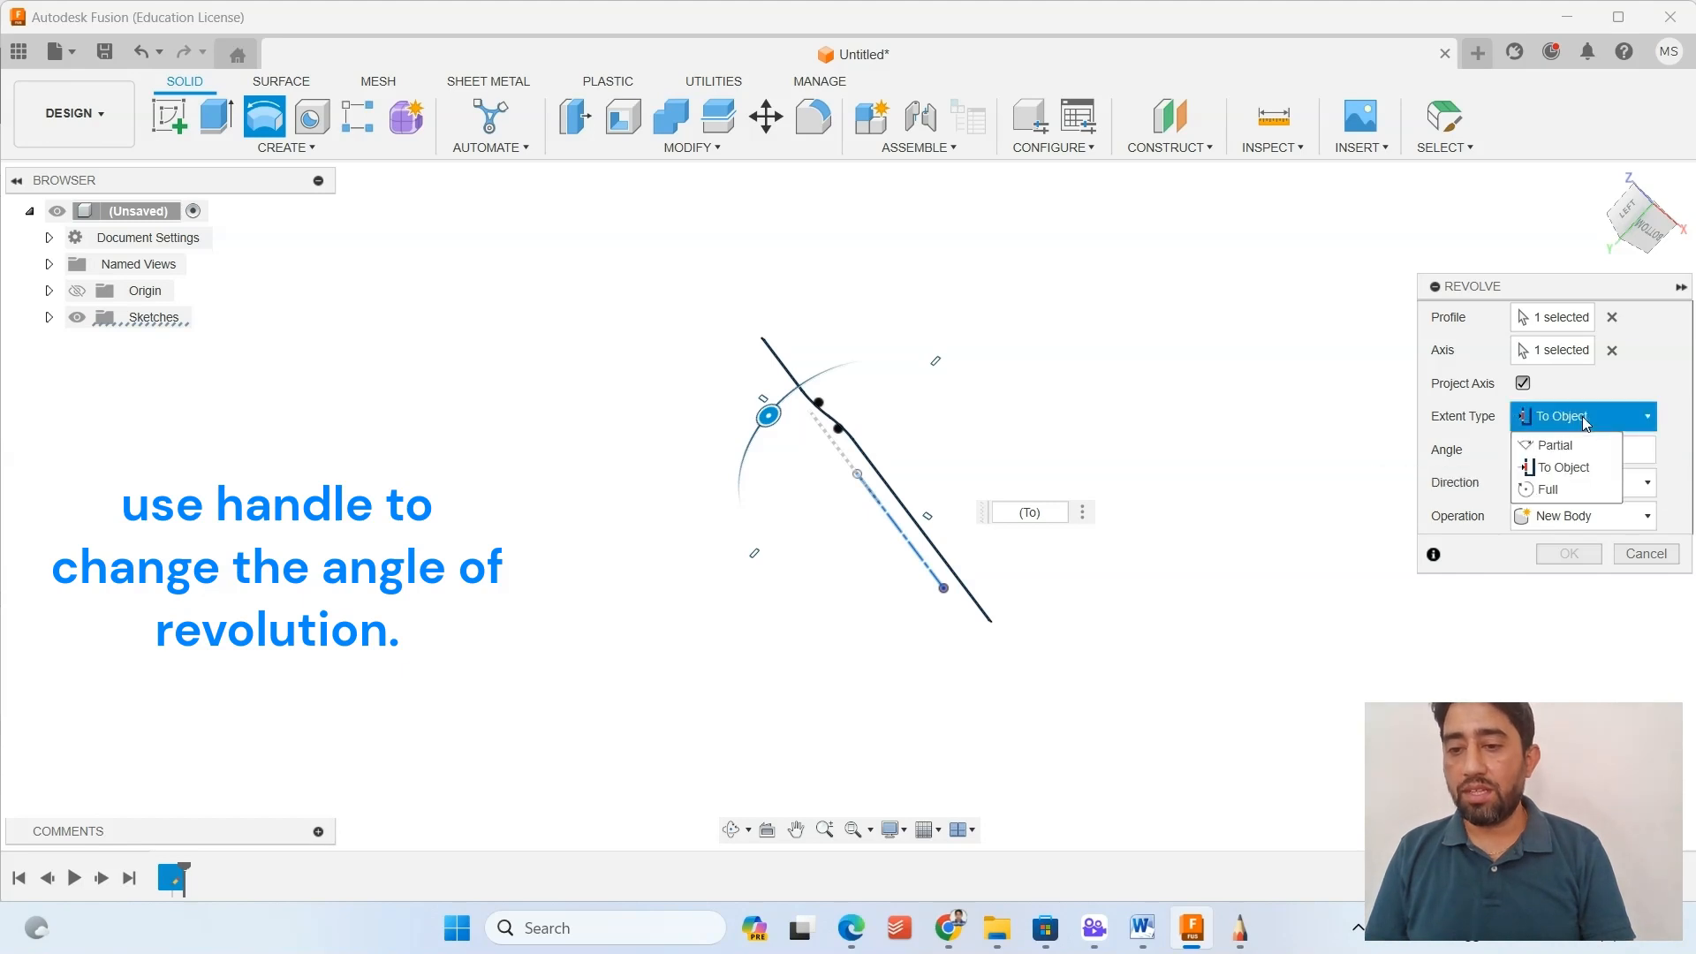
{"action": "left_click", "coordinate": [1550, 490]}
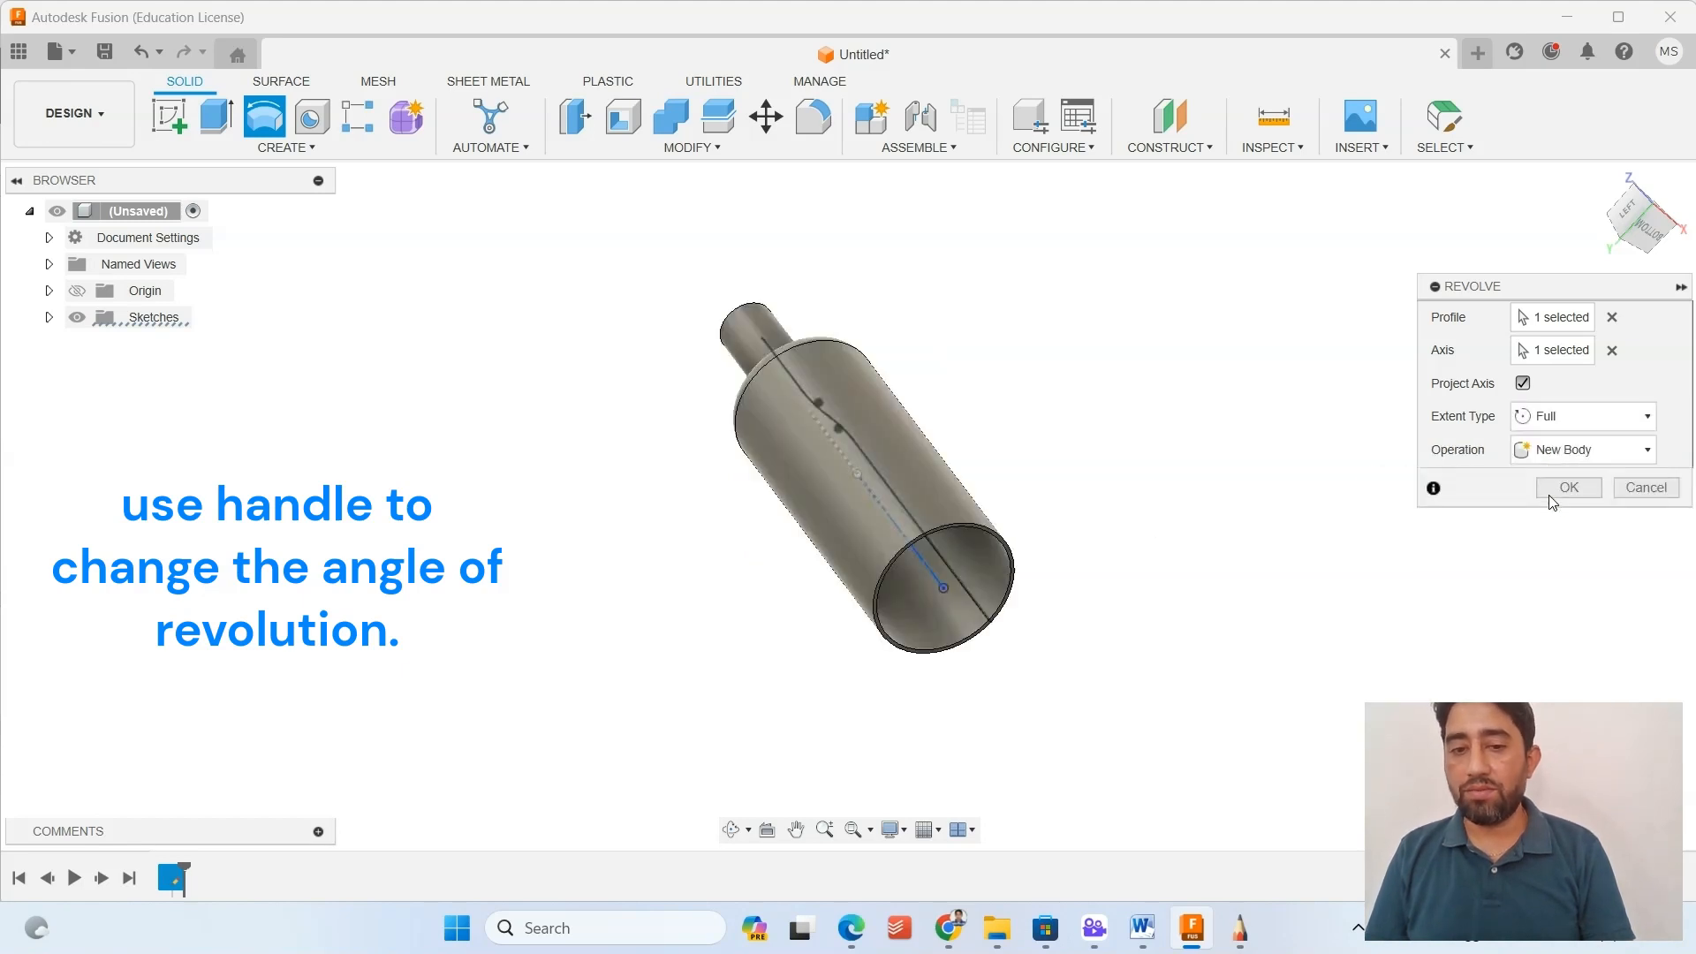
{"action": "left_click", "coordinate": [1593, 416]}
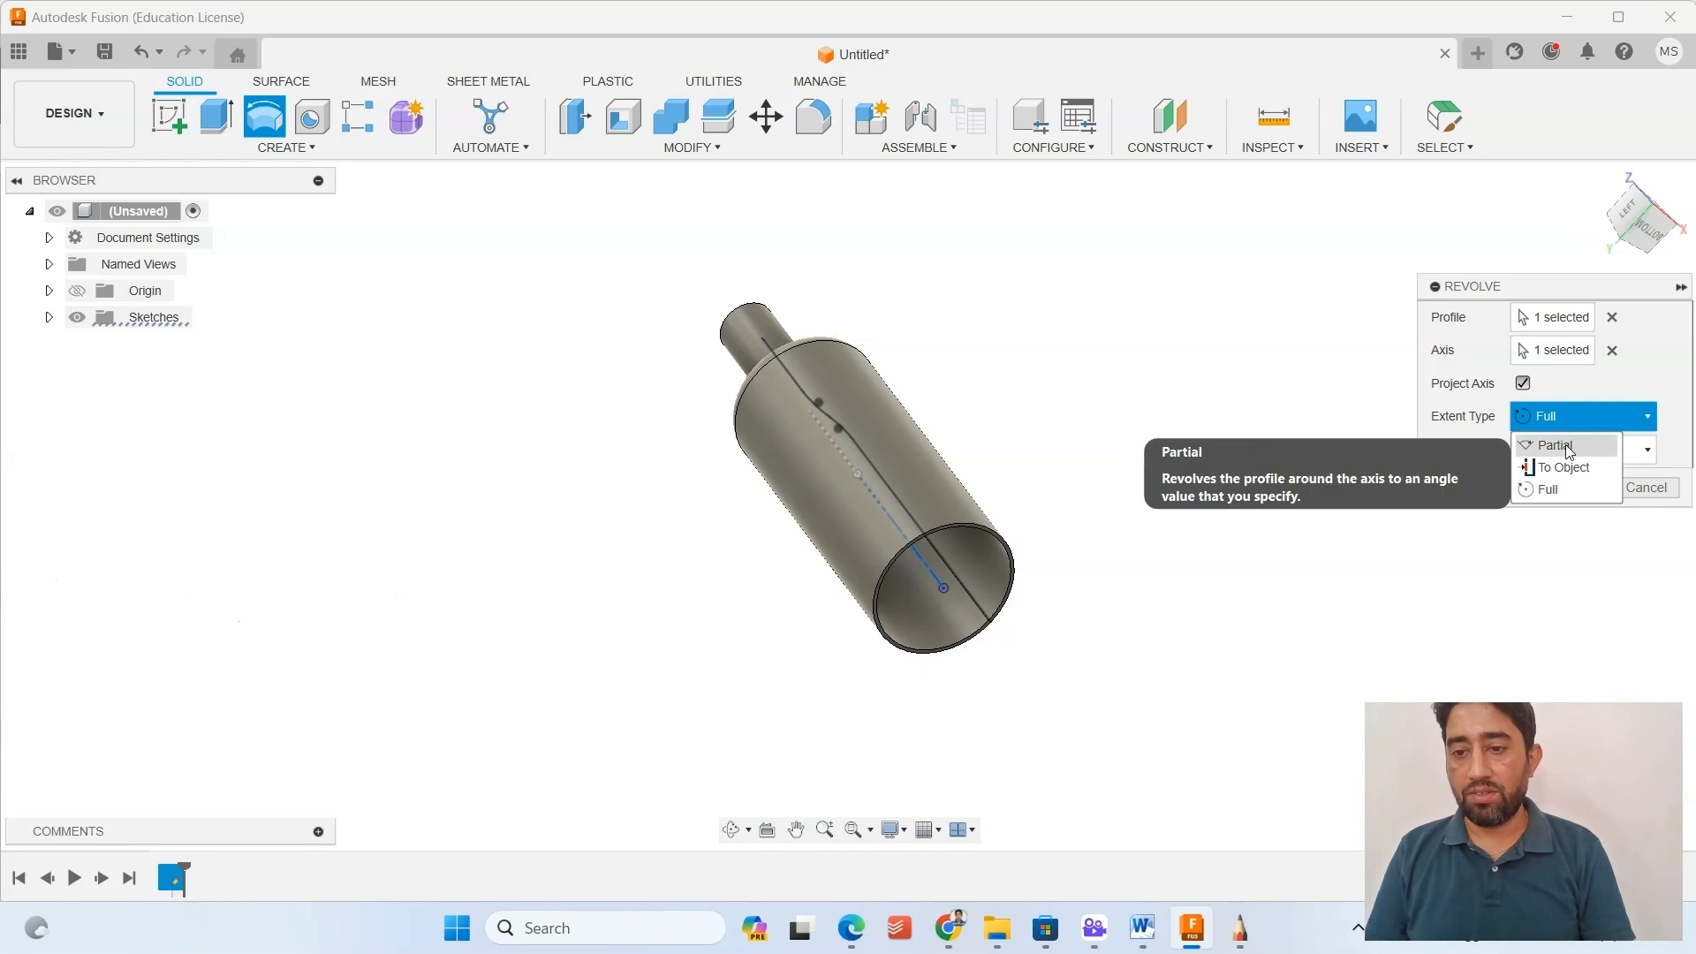
{"action": "left_click", "coordinate": [1566, 443]}
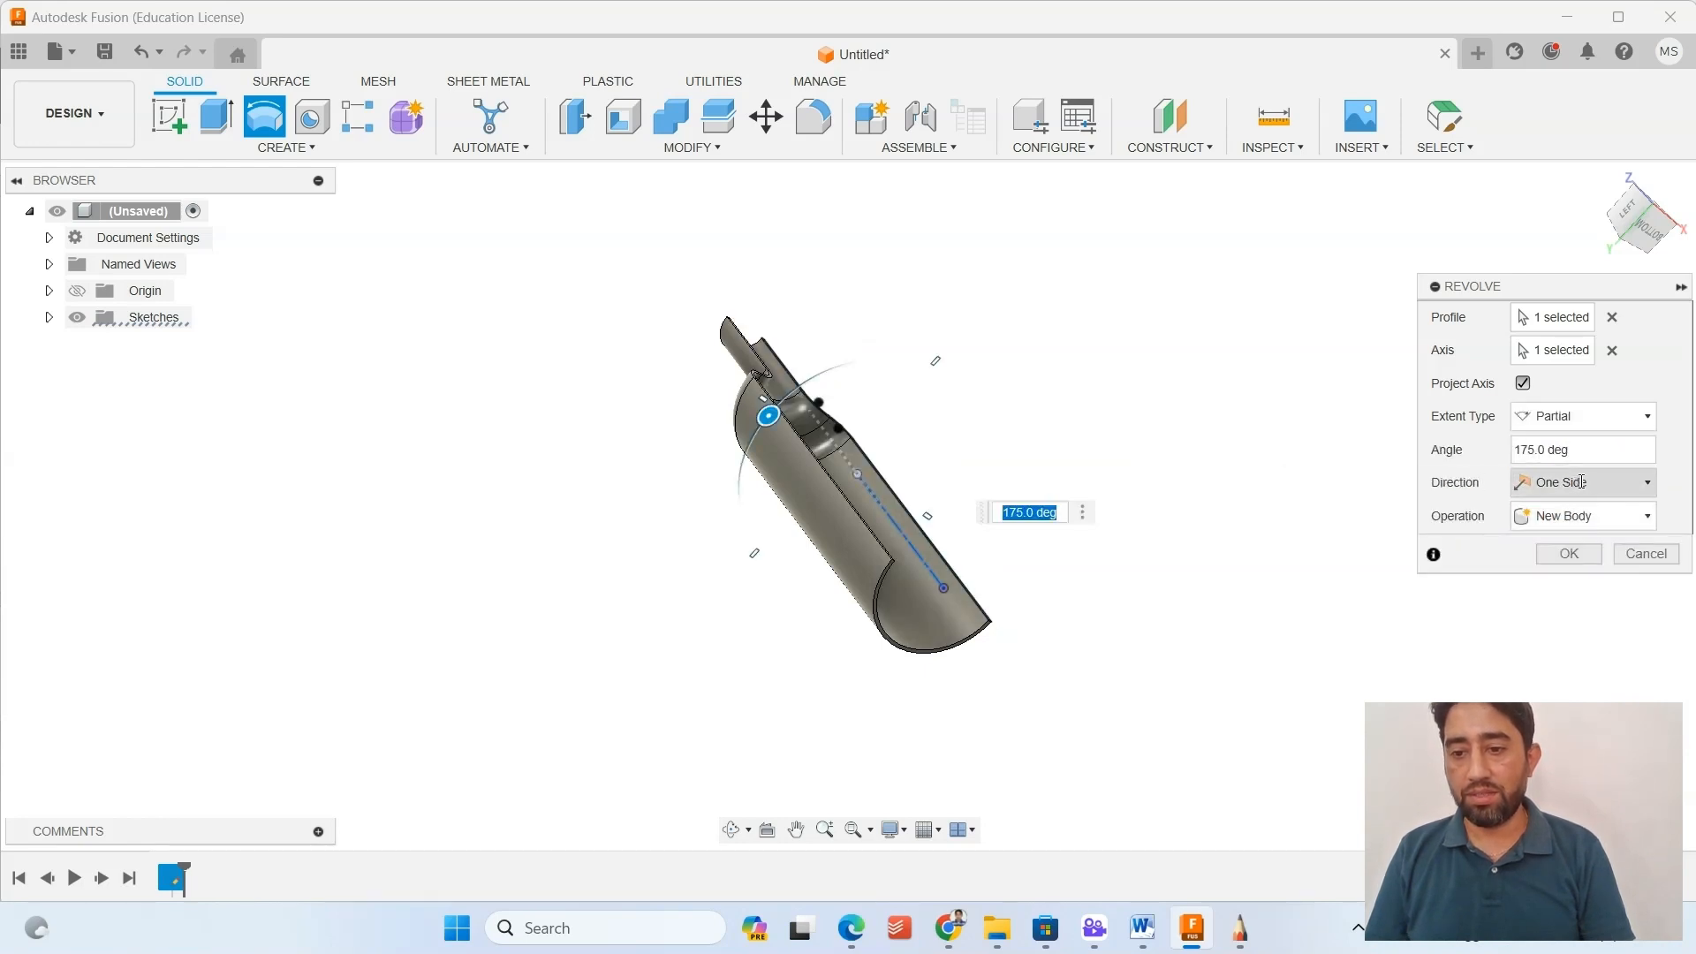
Set the revolve direction to Symmetric with an angle of 90 degrees and inspect the preview.
{"action": "left_click", "coordinate": [1581, 483]}
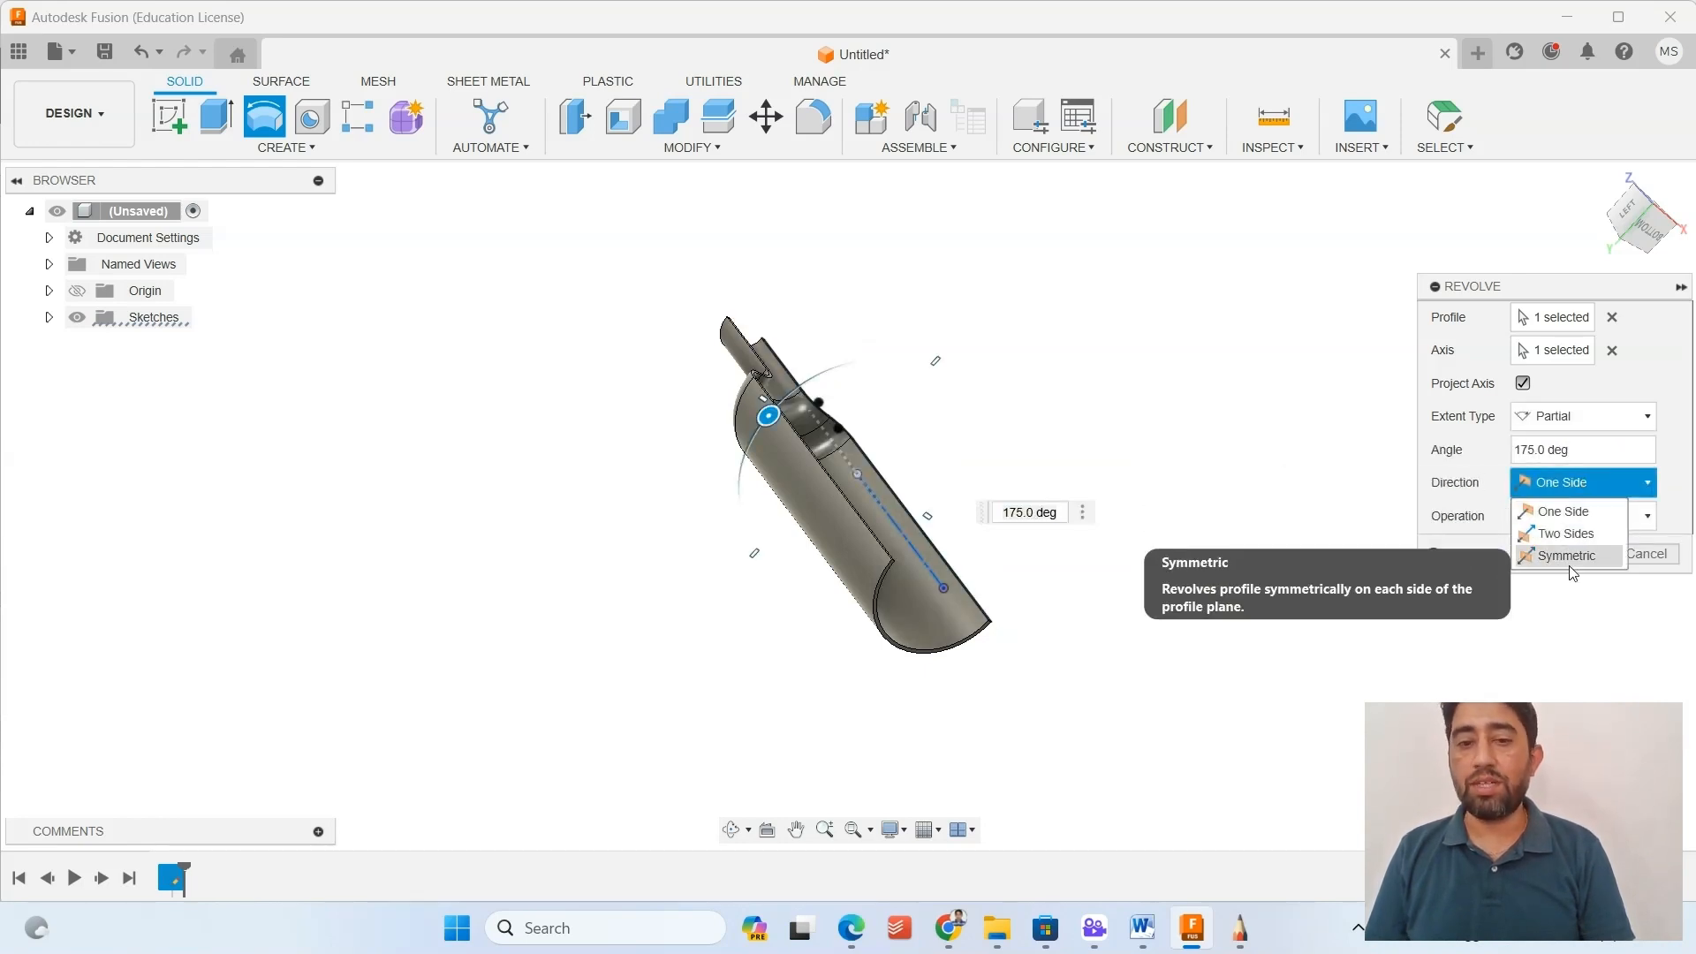
{"action": "left_click", "coordinate": [1572, 556]}
{"action": "middle_click_drag", "start_coordinate": [1117, 515], "coordinate": [1211, 445], "text": "shift"}
{"action": "left_click", "coordinate": [1531, 450]}
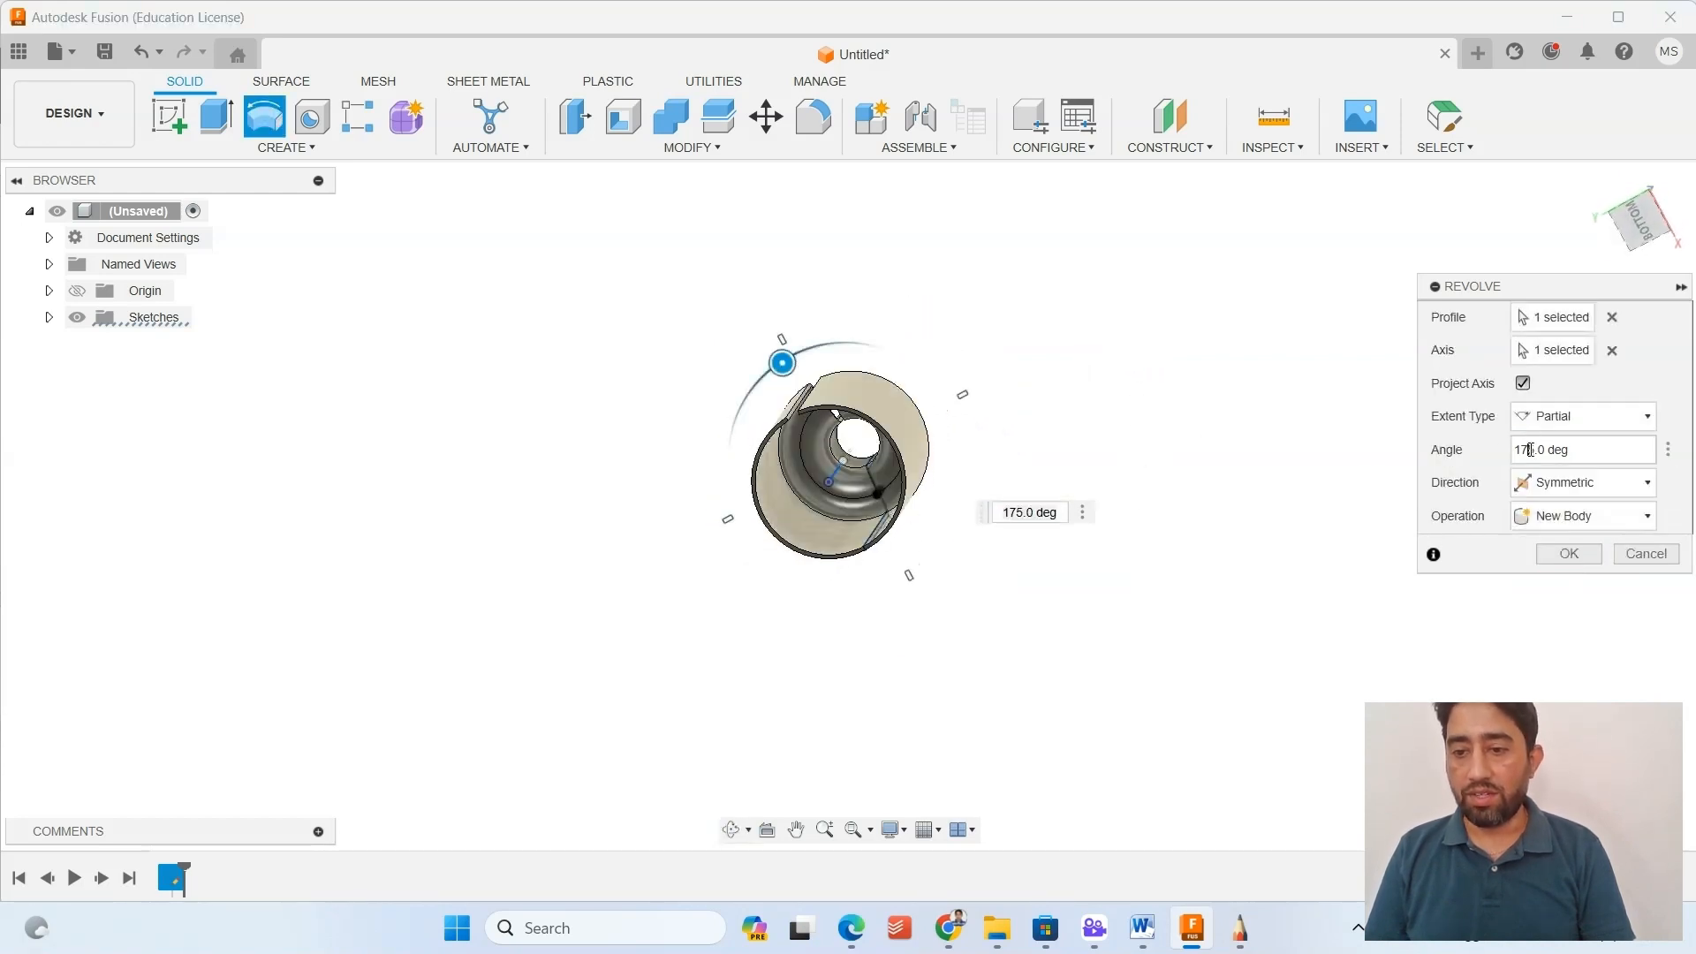
{"action": "left_click_drag", "start_coordinate": [1531, 449], "coordinate": [1515, 450]}
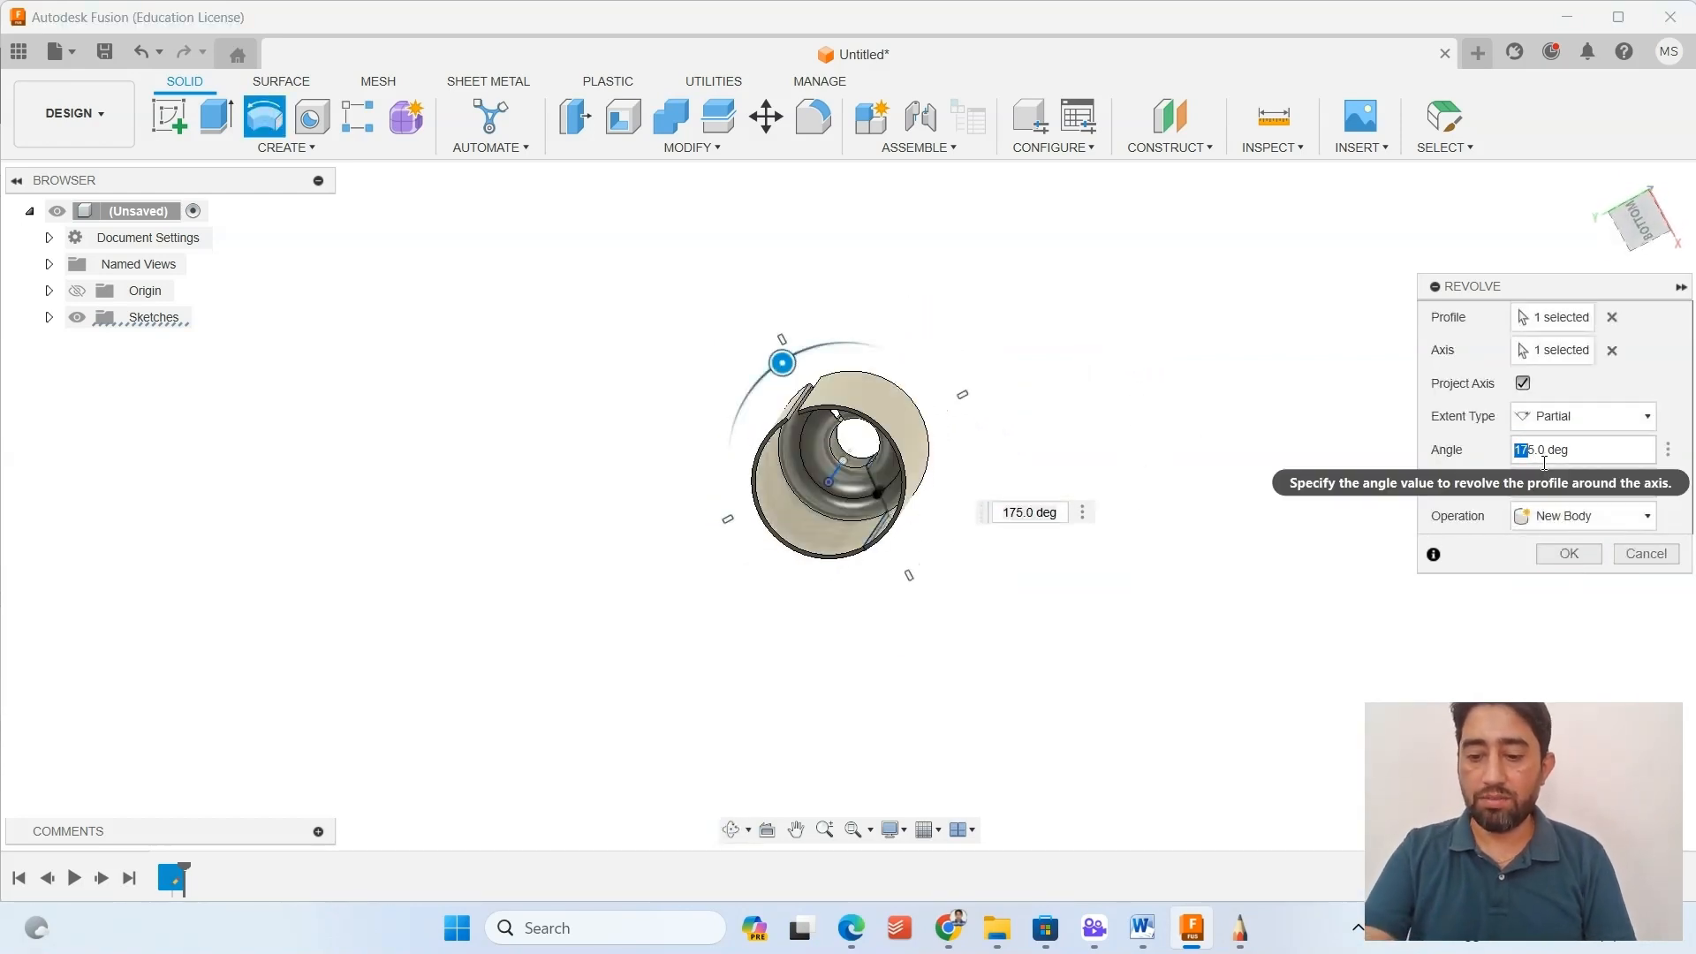
{"action": "type", "text": "9"}
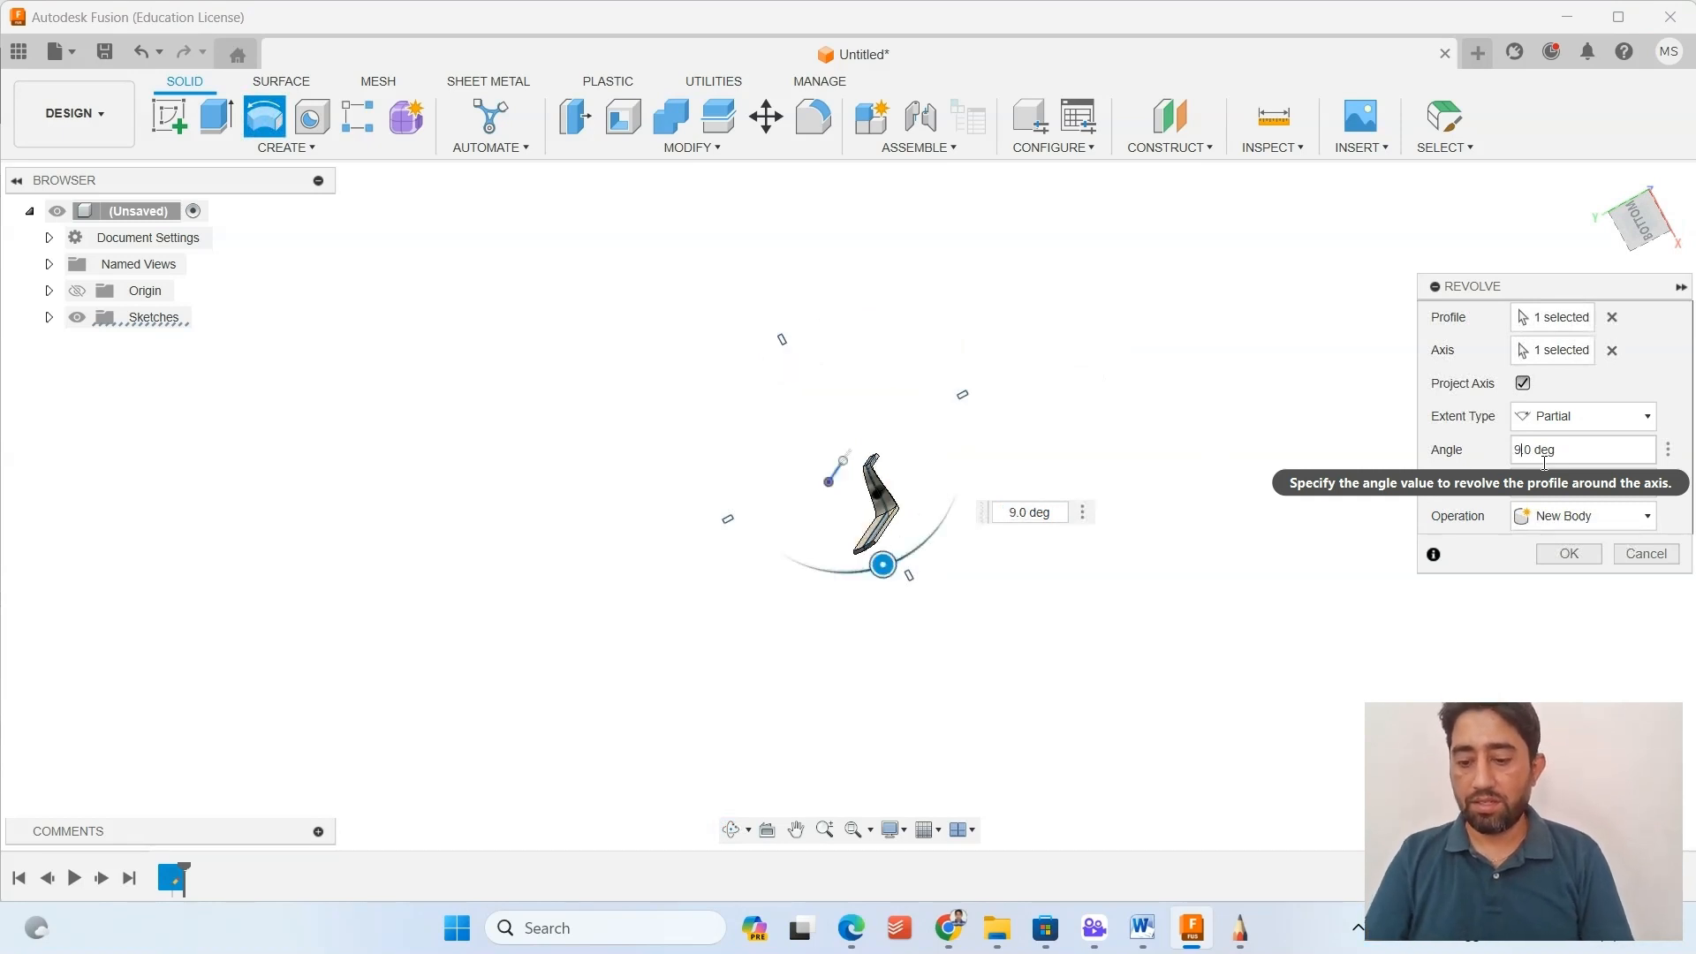
{"action": "type", "text": "0"}
{"action": "middle_click_drag", "start_coordinate": [952, 520], "coordinate": [887, 340], "text": "shift"}
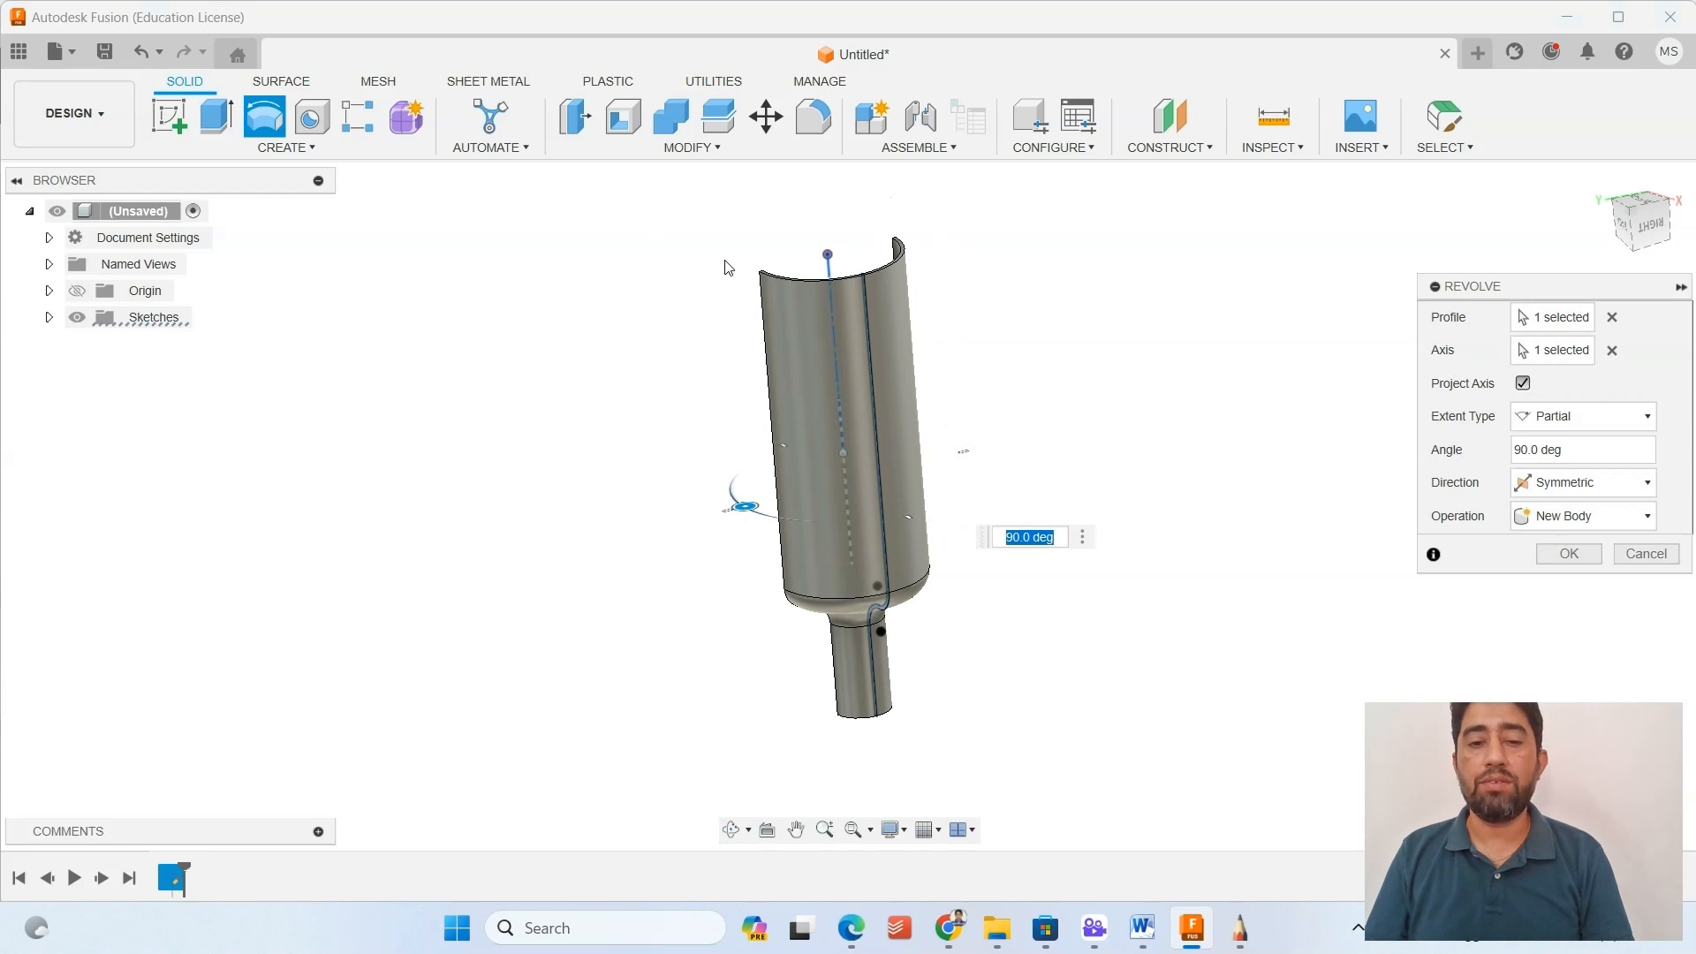
Switch the revolve direction to Two Sides and adjust the rotation handles to 180 degrees on the first side and 35 degrees on the second.
{"action": "left_click", "coordinate": [1590, 484]}
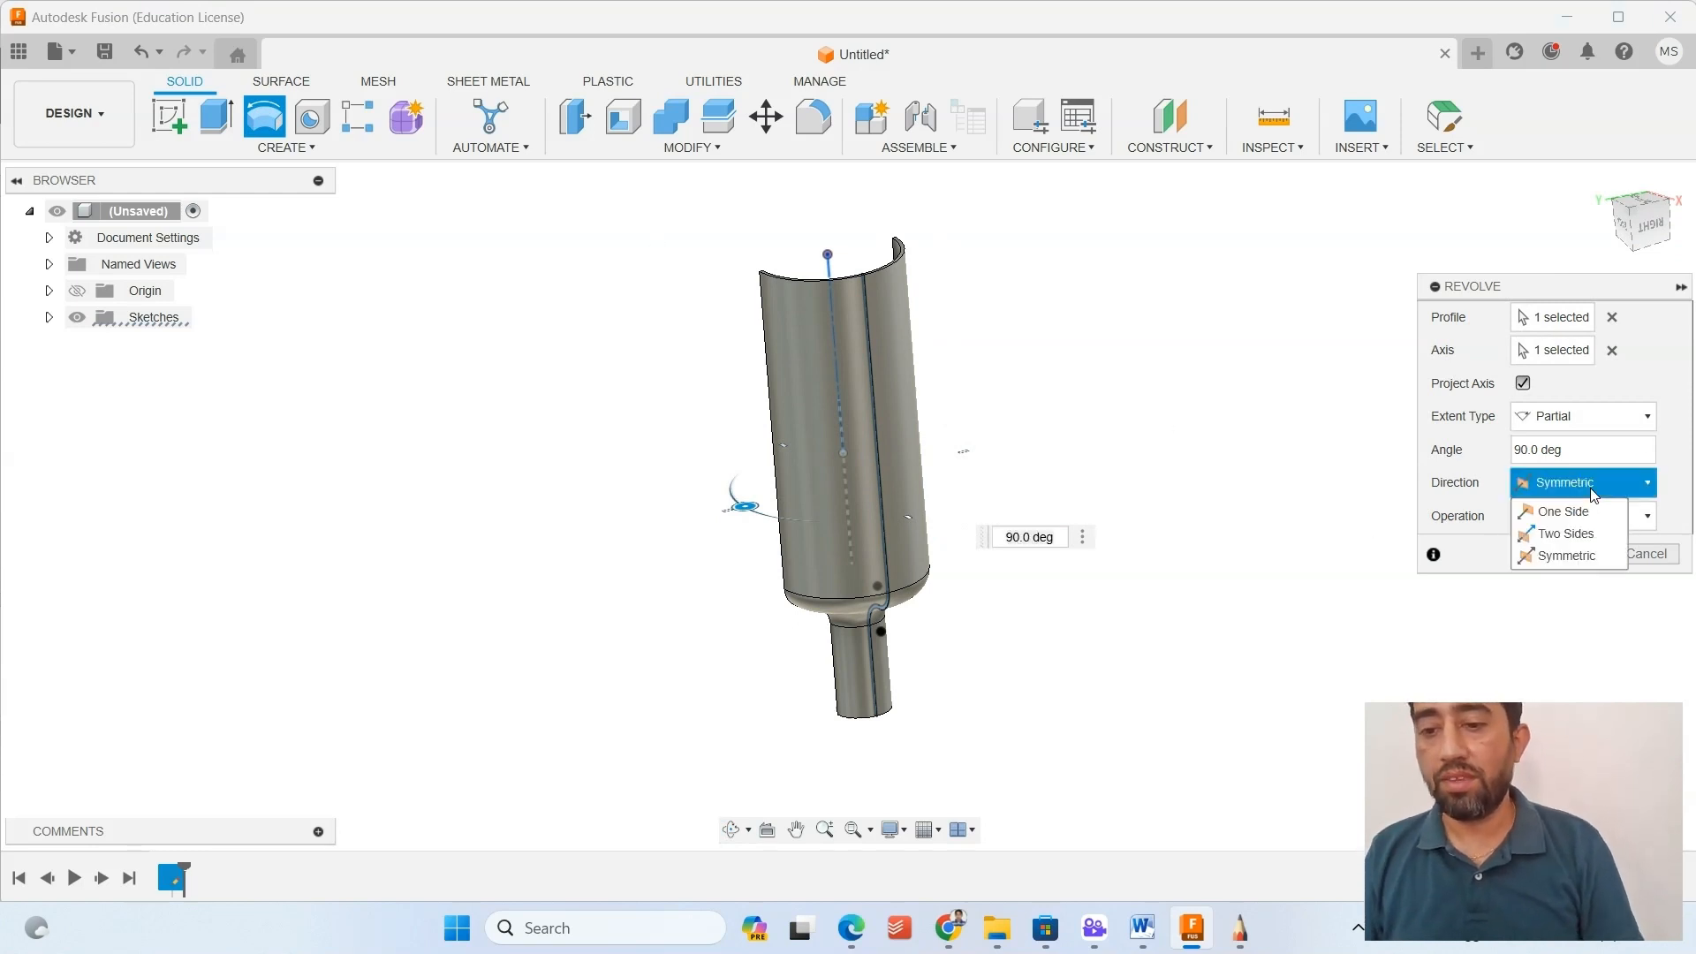
{"action": "left_click", "coordinate": [1546, 534]}
{"action": "middle_click_drag", "start_coordinate": [958, 356], "coordinate": [963, 408], "text": "shift"}
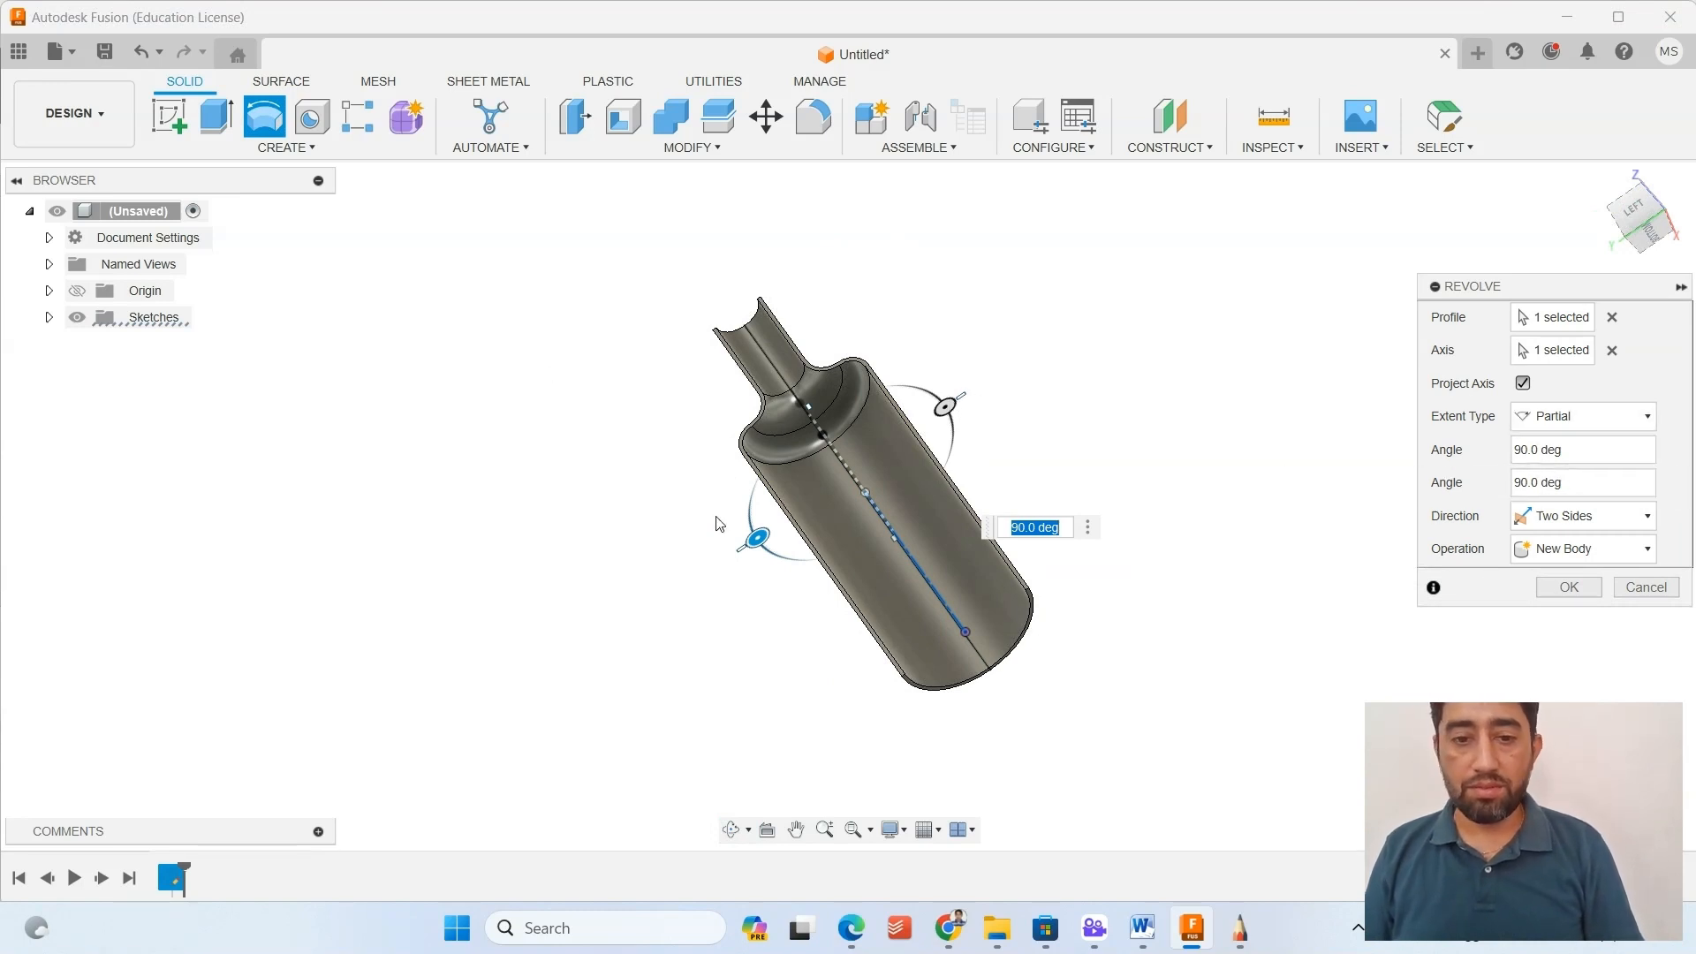
{"action": "left_click_drag", "start_coordinate": [946, 402], "coordinate": [936, 479]}
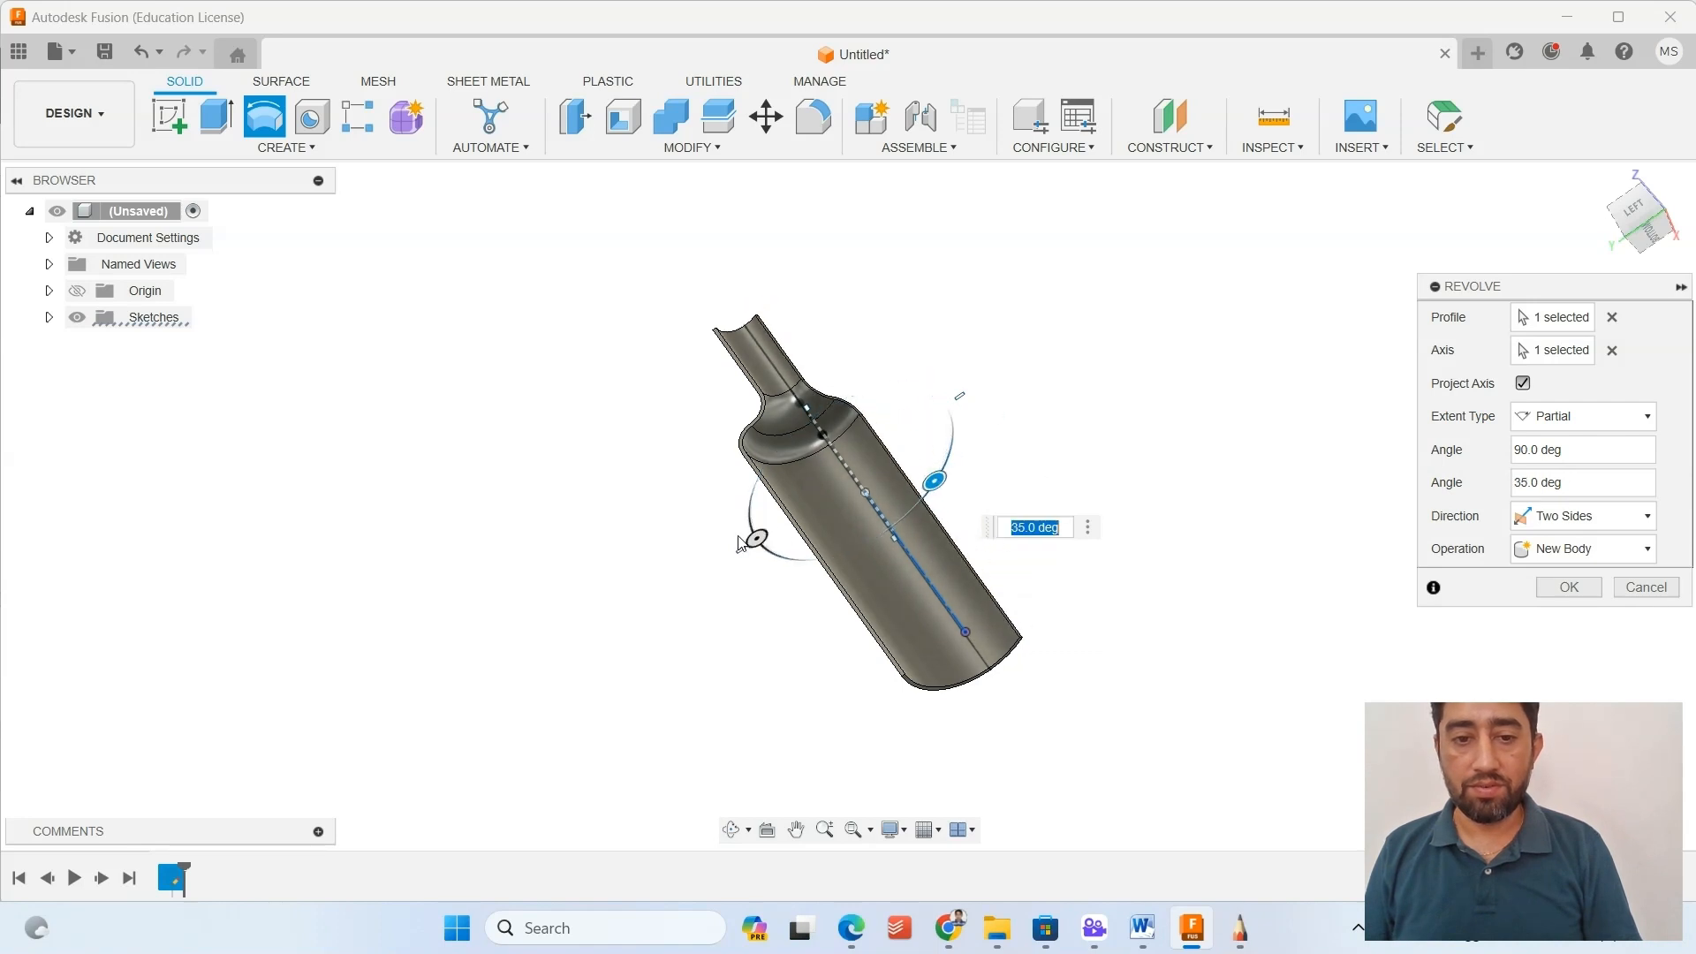
{"action": "middle_click_drag", "start_coordinate": [753, 586], "coordinate": [749, 552], "text": "shift"}
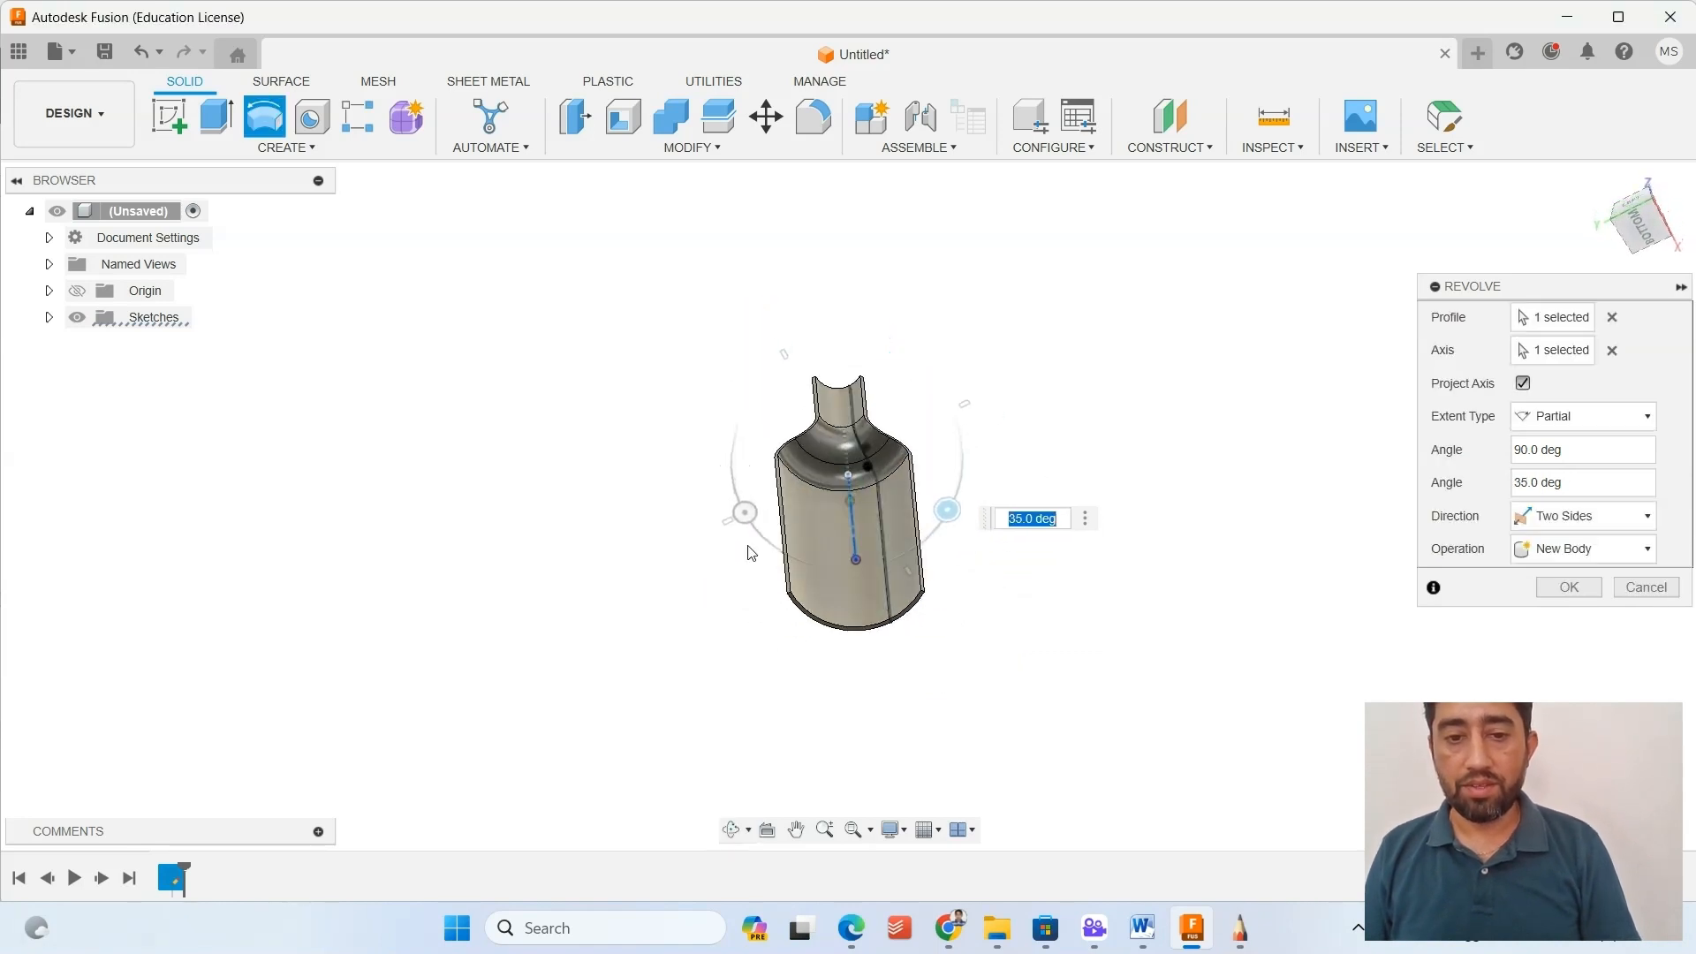
{"action": "left_click_drag", "start_coordinate": [745, 512], "coordinate": [821, 420]}
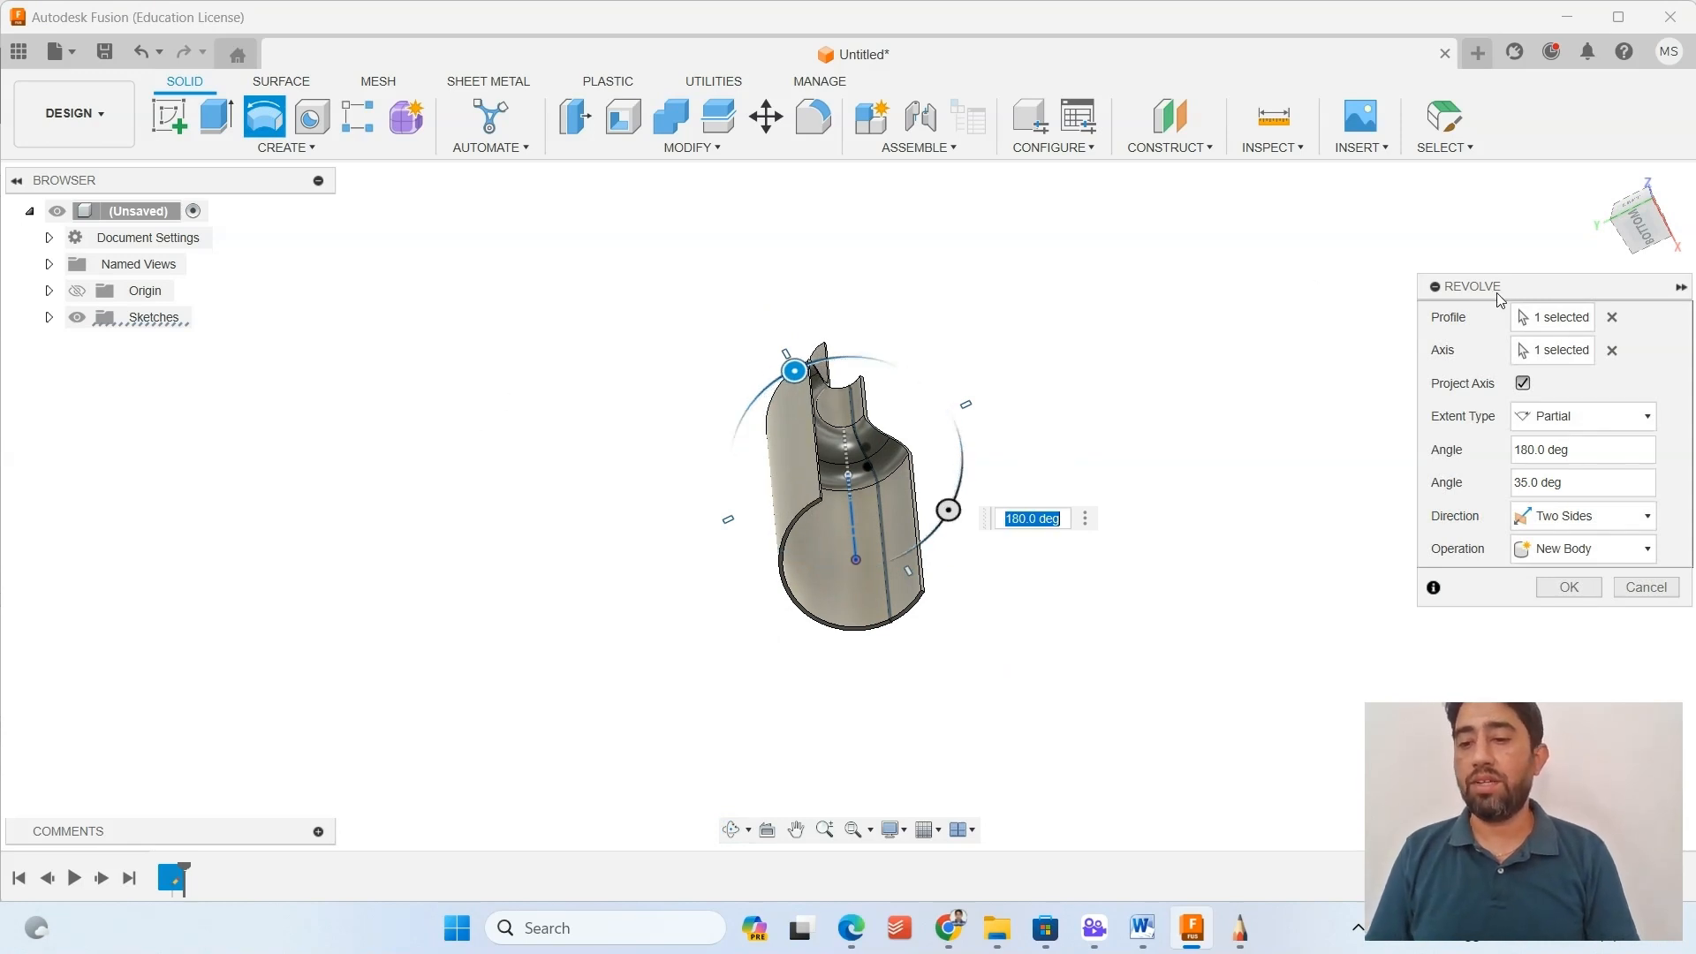
Review the available operation types for the revolve, keeping New Body.
{"action": "left_click", "coordinate": [1587, 550]}
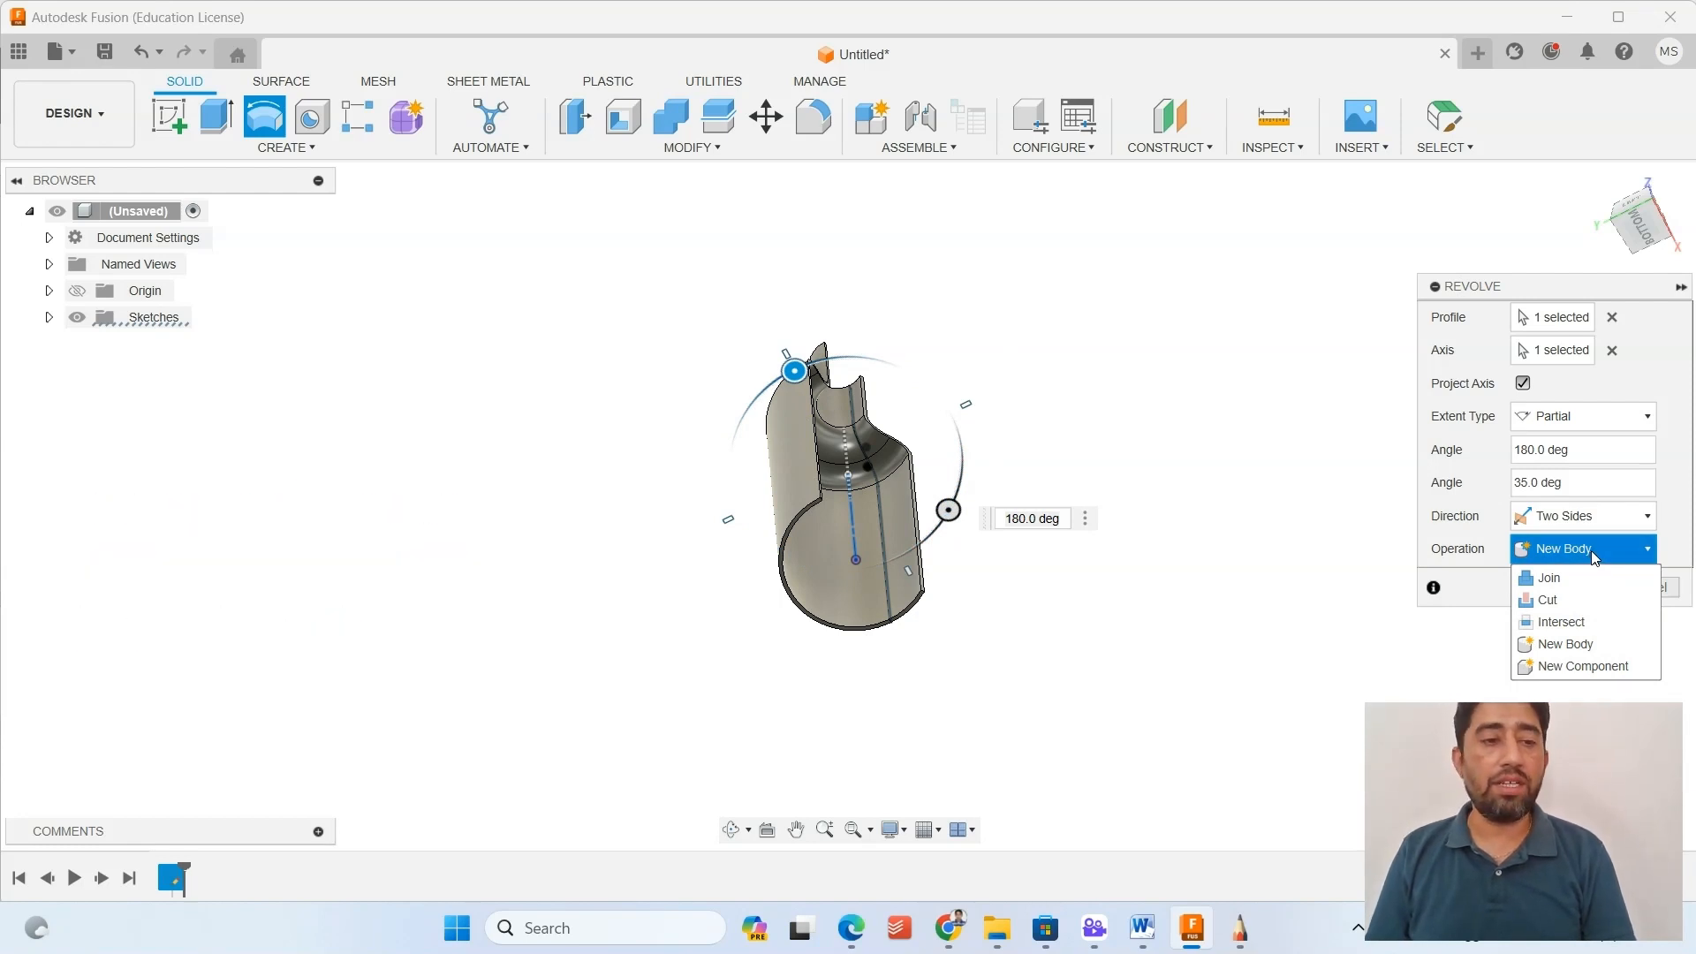
{"action": "left_click", "coordinate": [1596, 553]}
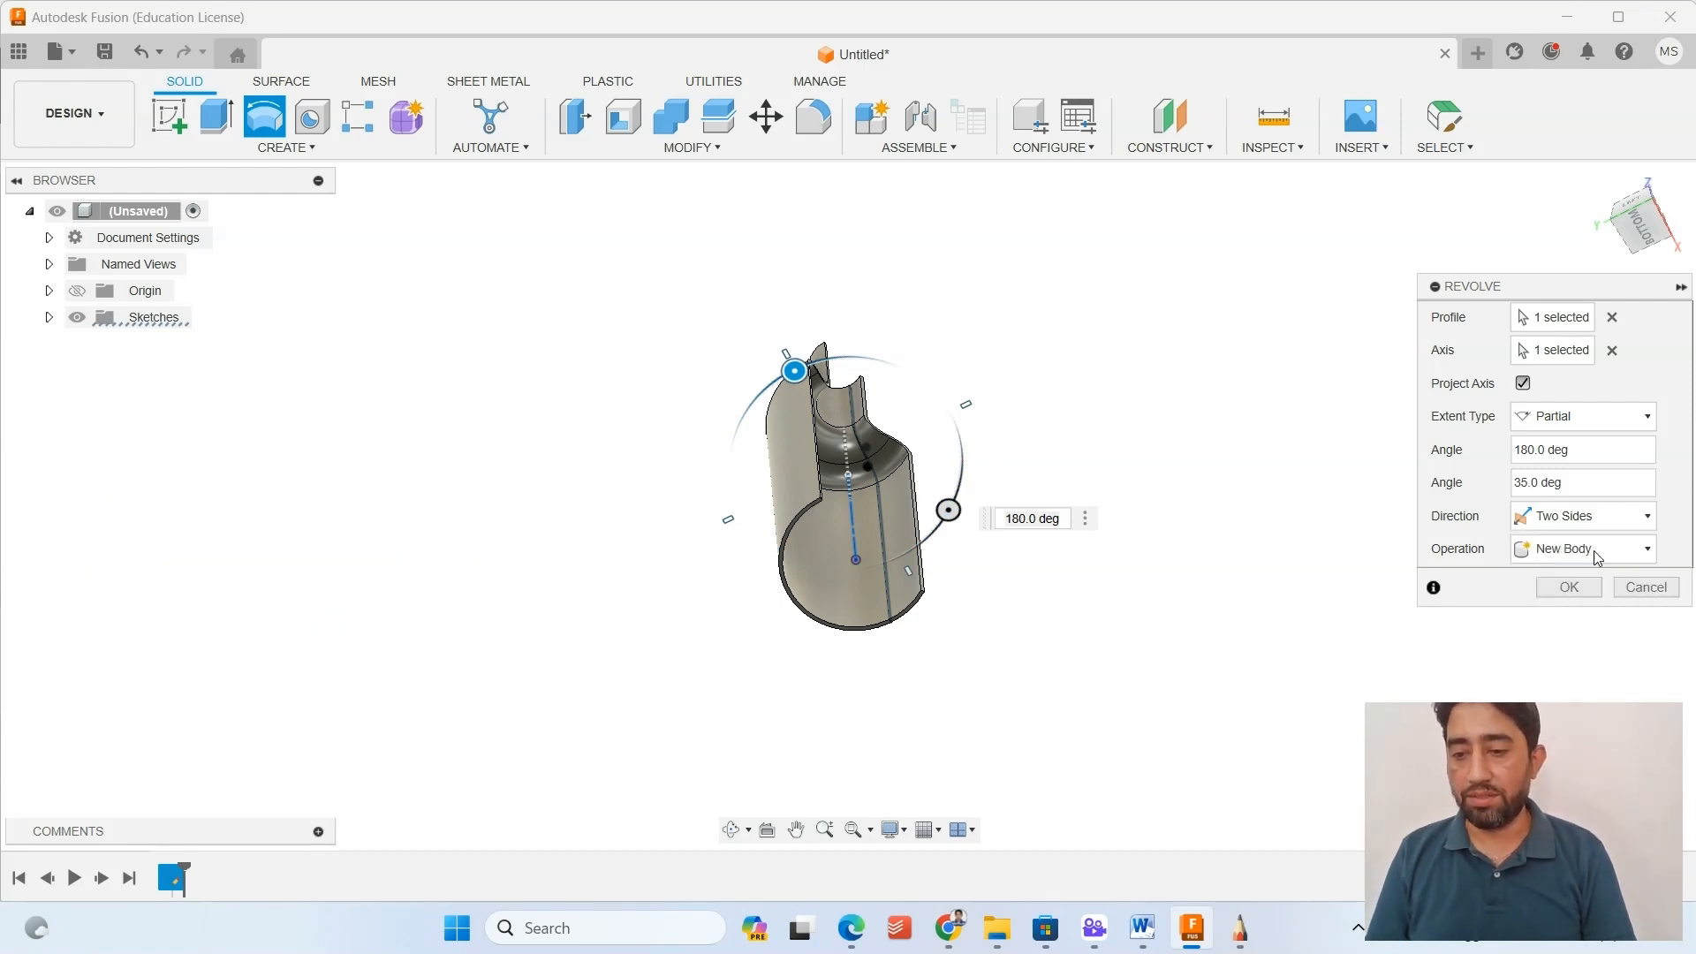
{"action": "left_click", "coordinate": [1598, 556]}
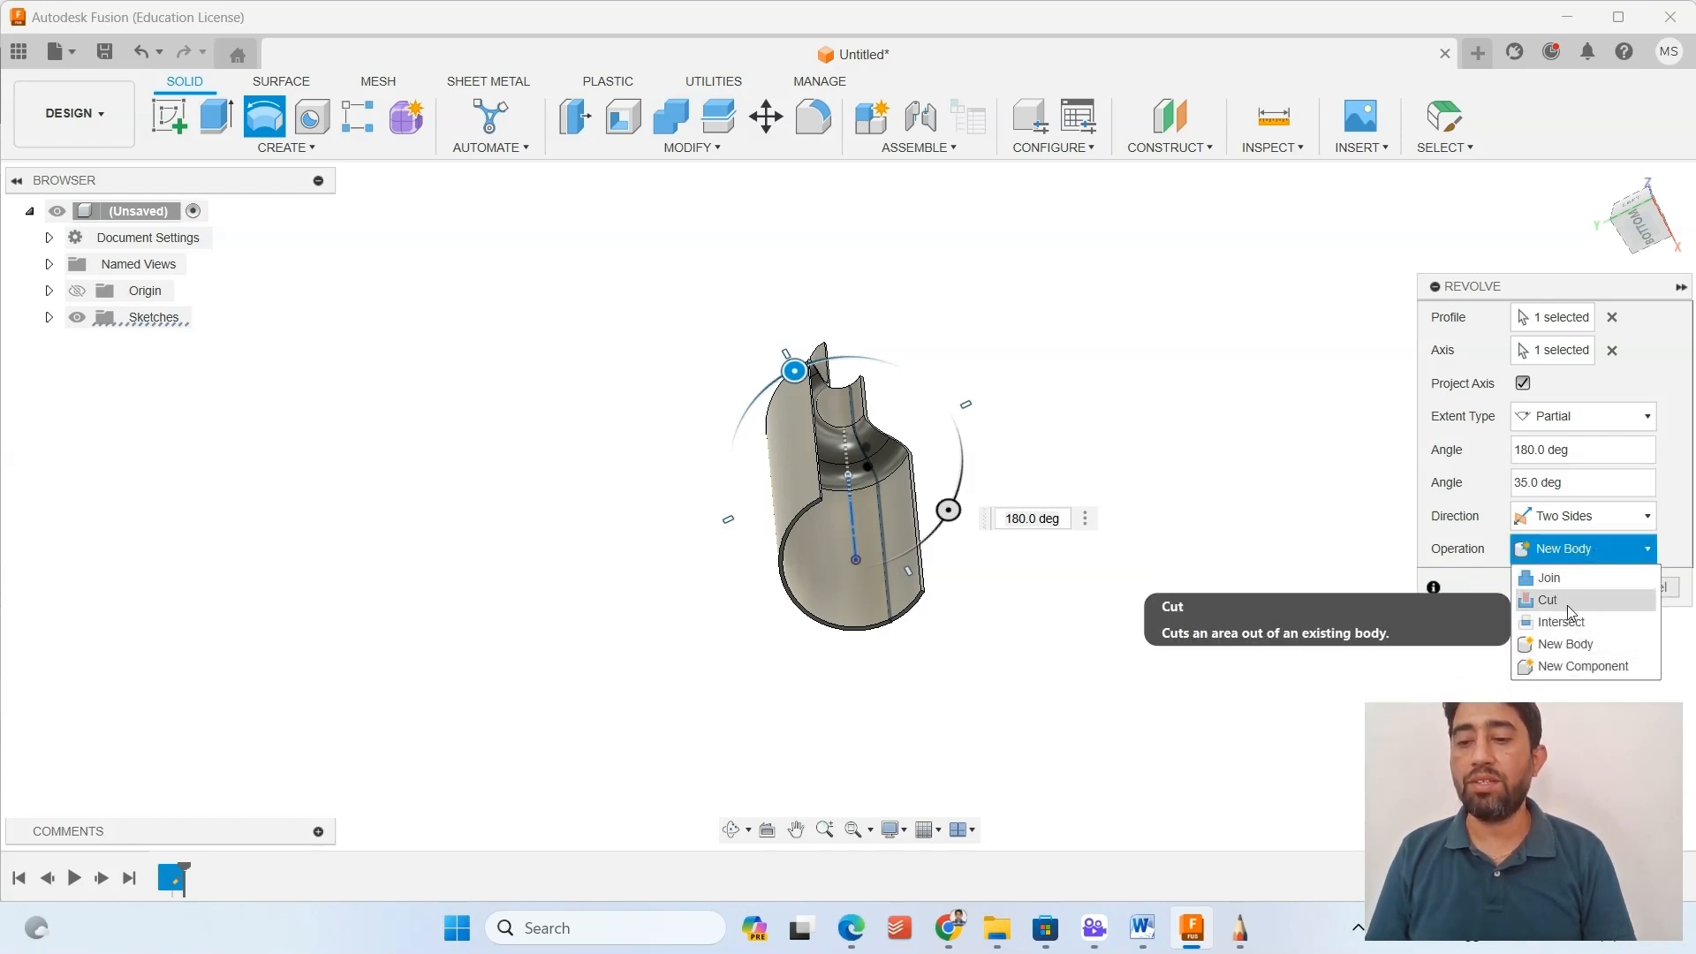
{"action": "left_click", "coordinate": [1482, 534]}
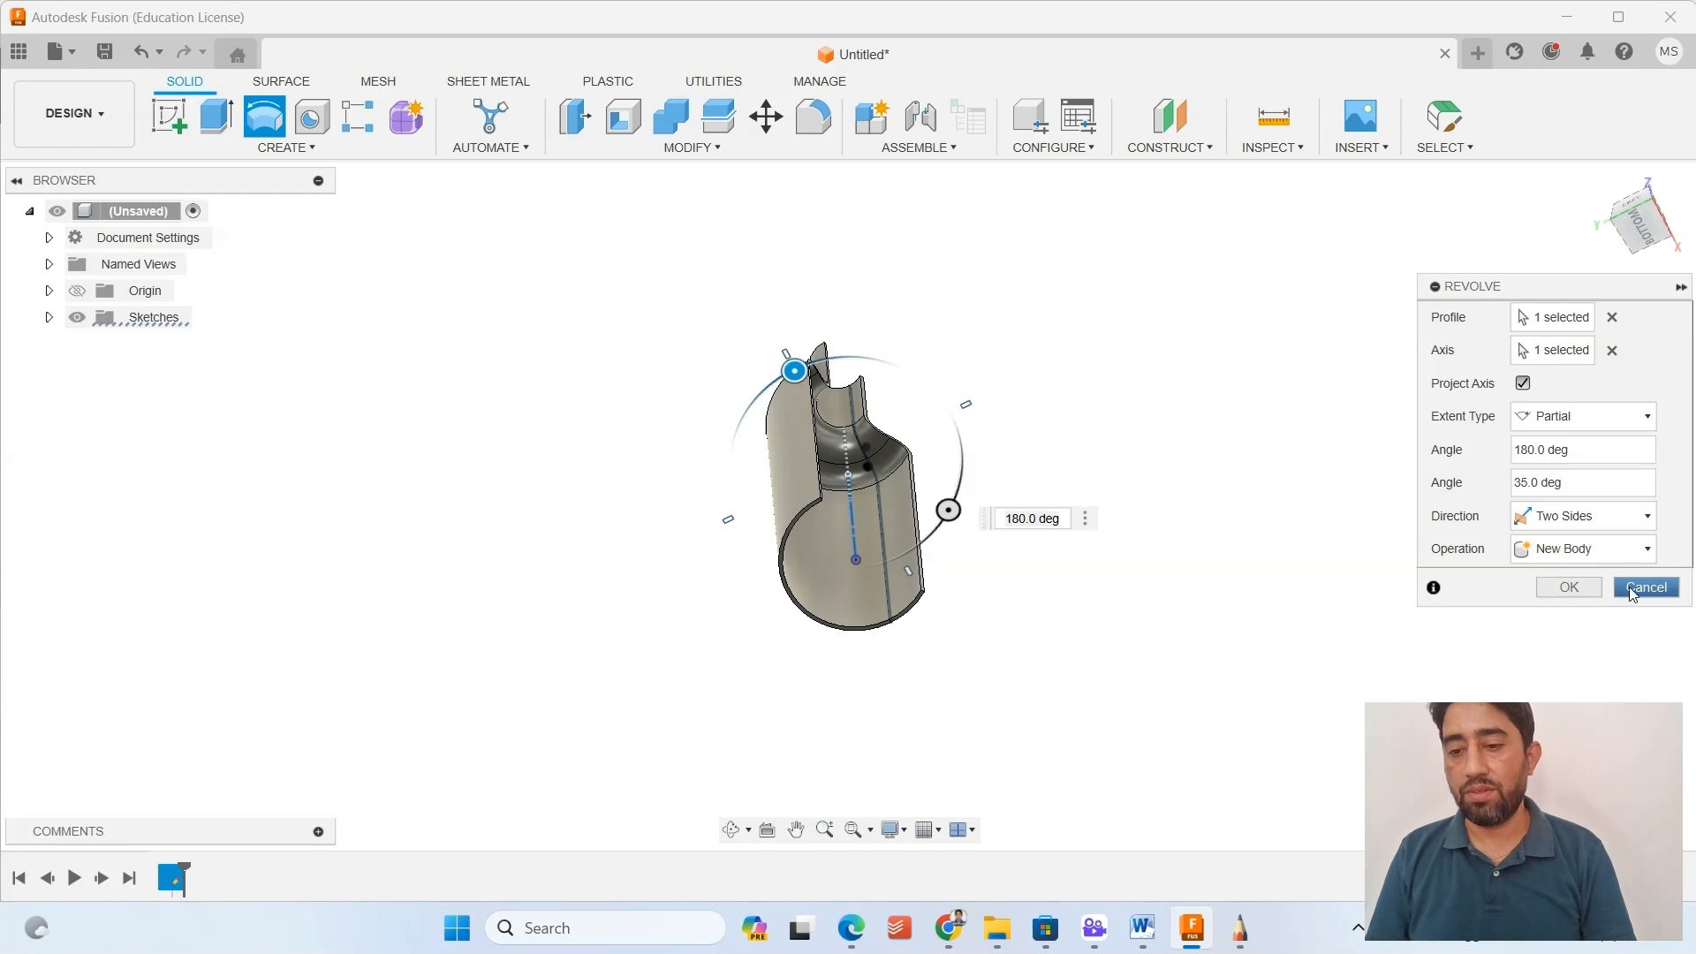
Set the revolve extent to Full, create the bottle as a new body and inspect its open end.
{"action": "left_click", "coordinate": [1559, 416]}
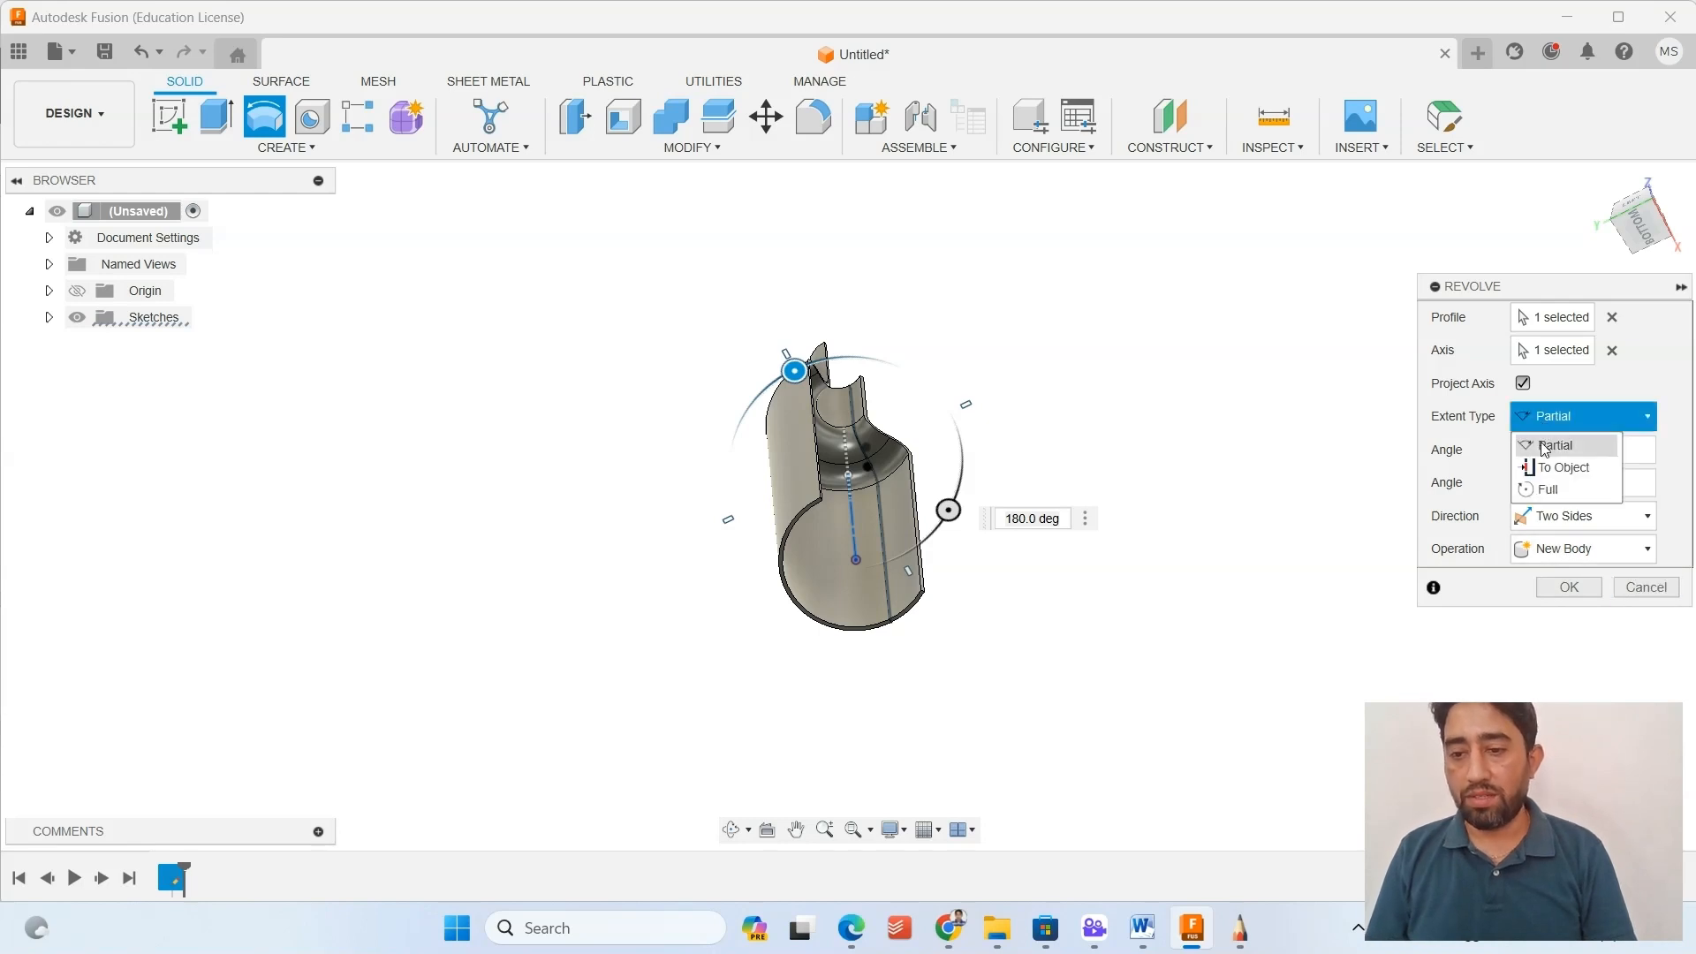
{"action": "left_click", "coordinate": [1548, 485]}
{"action": "middle_click_drag", "start_coordinate": [1117, 468], "coordinate": [1151, 492], "text": "shift"}
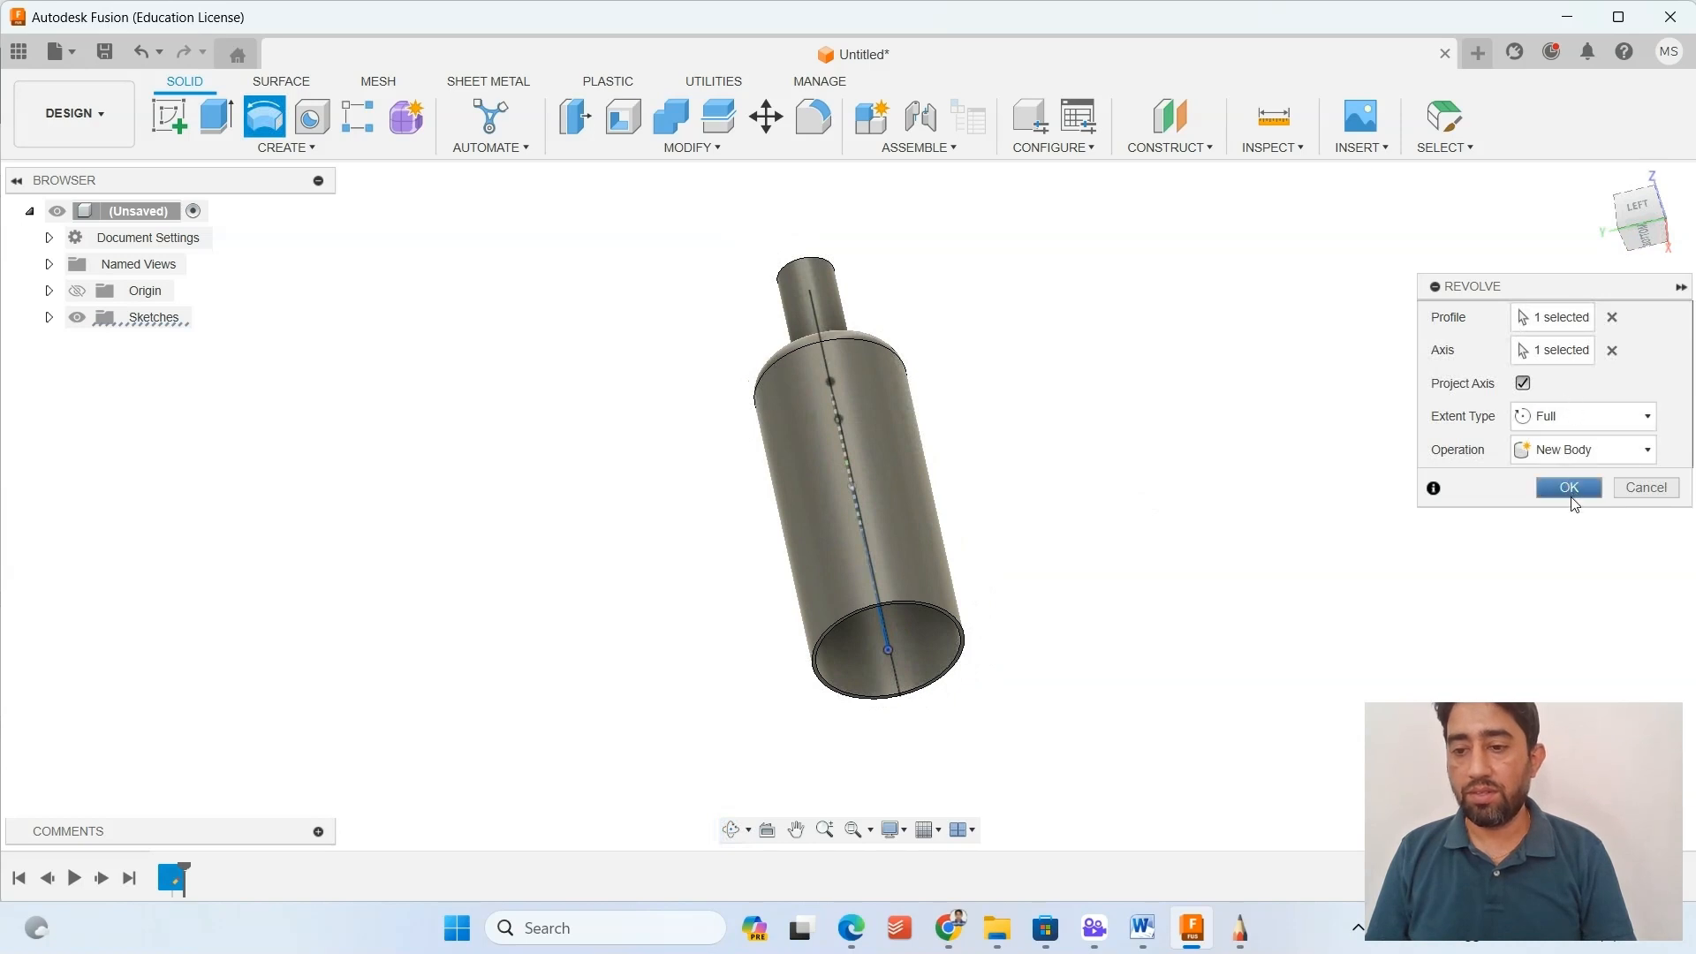
{"action": "left_click", "coordinate": [1577, 487]}
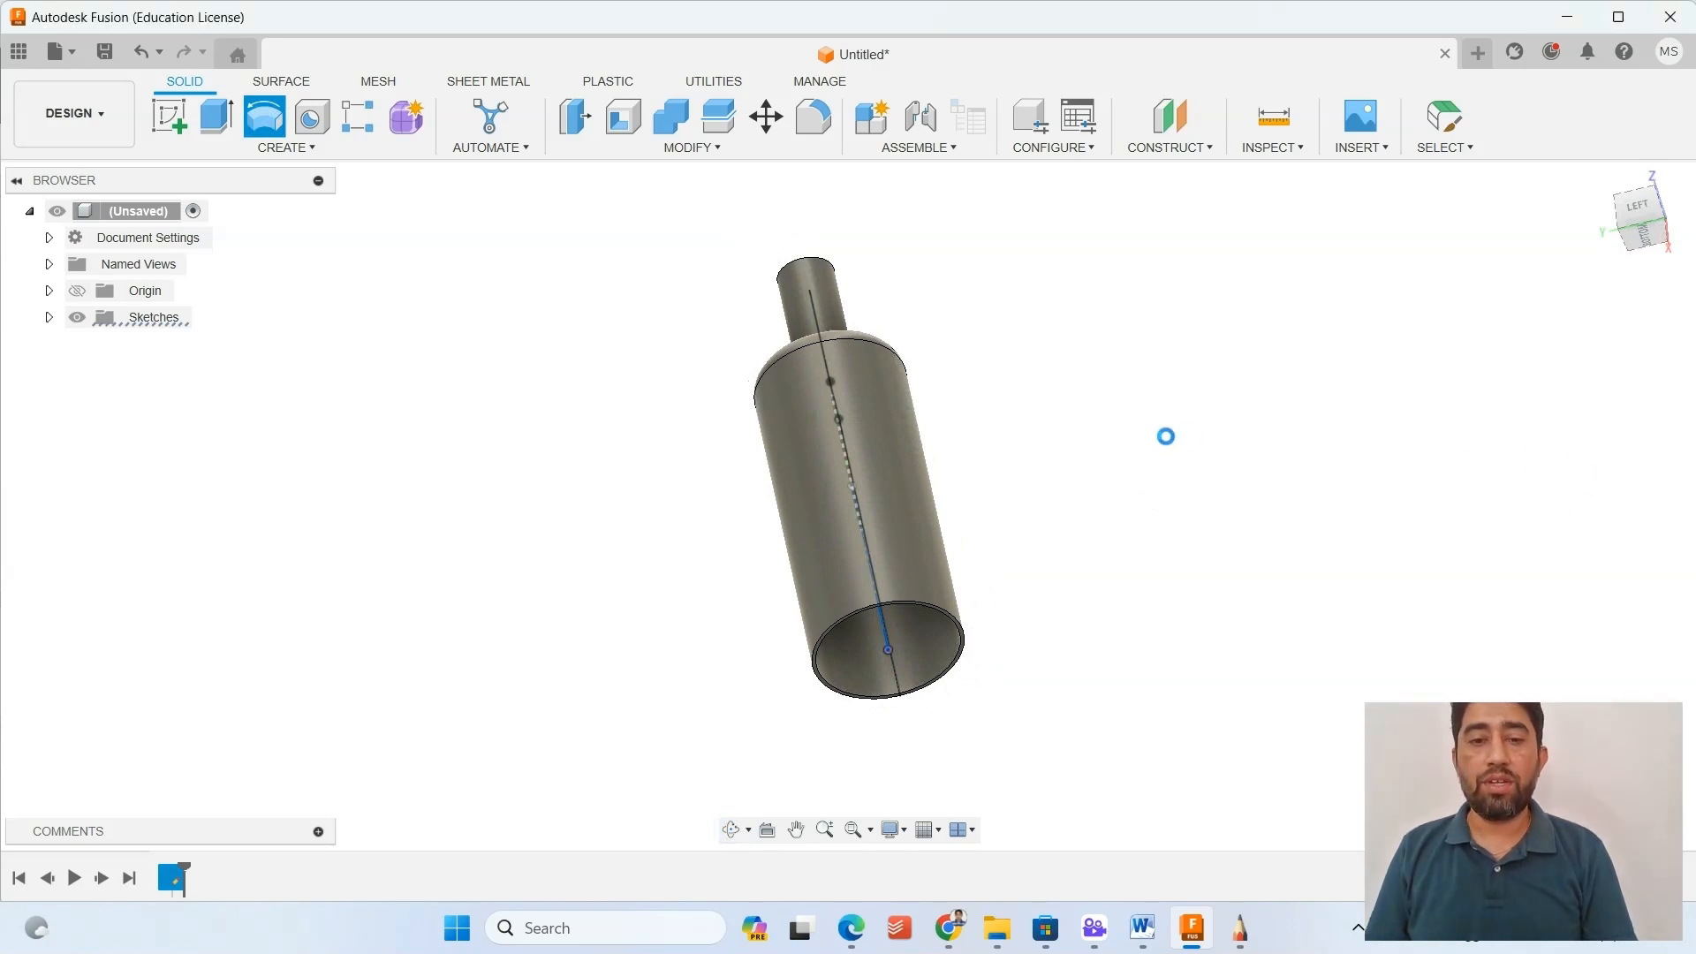
{"action": "middle_click_drag", "start_coordinate": [1064, 579], "coordinate": [1141, 492], "text": "shift"}
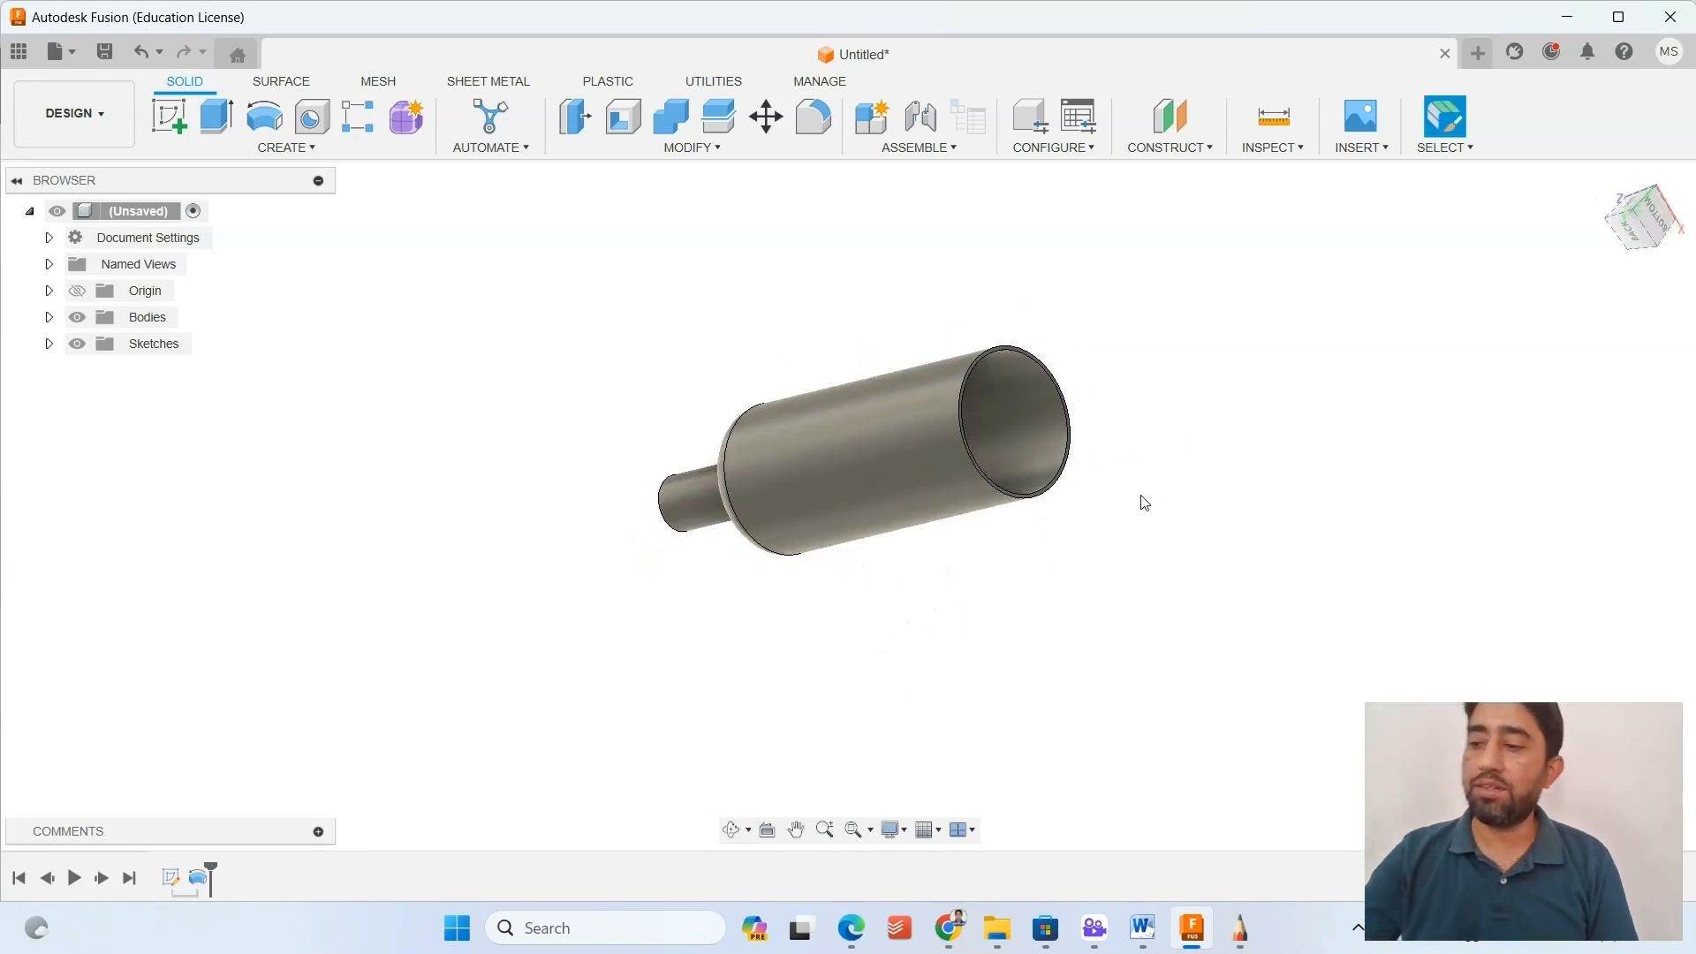
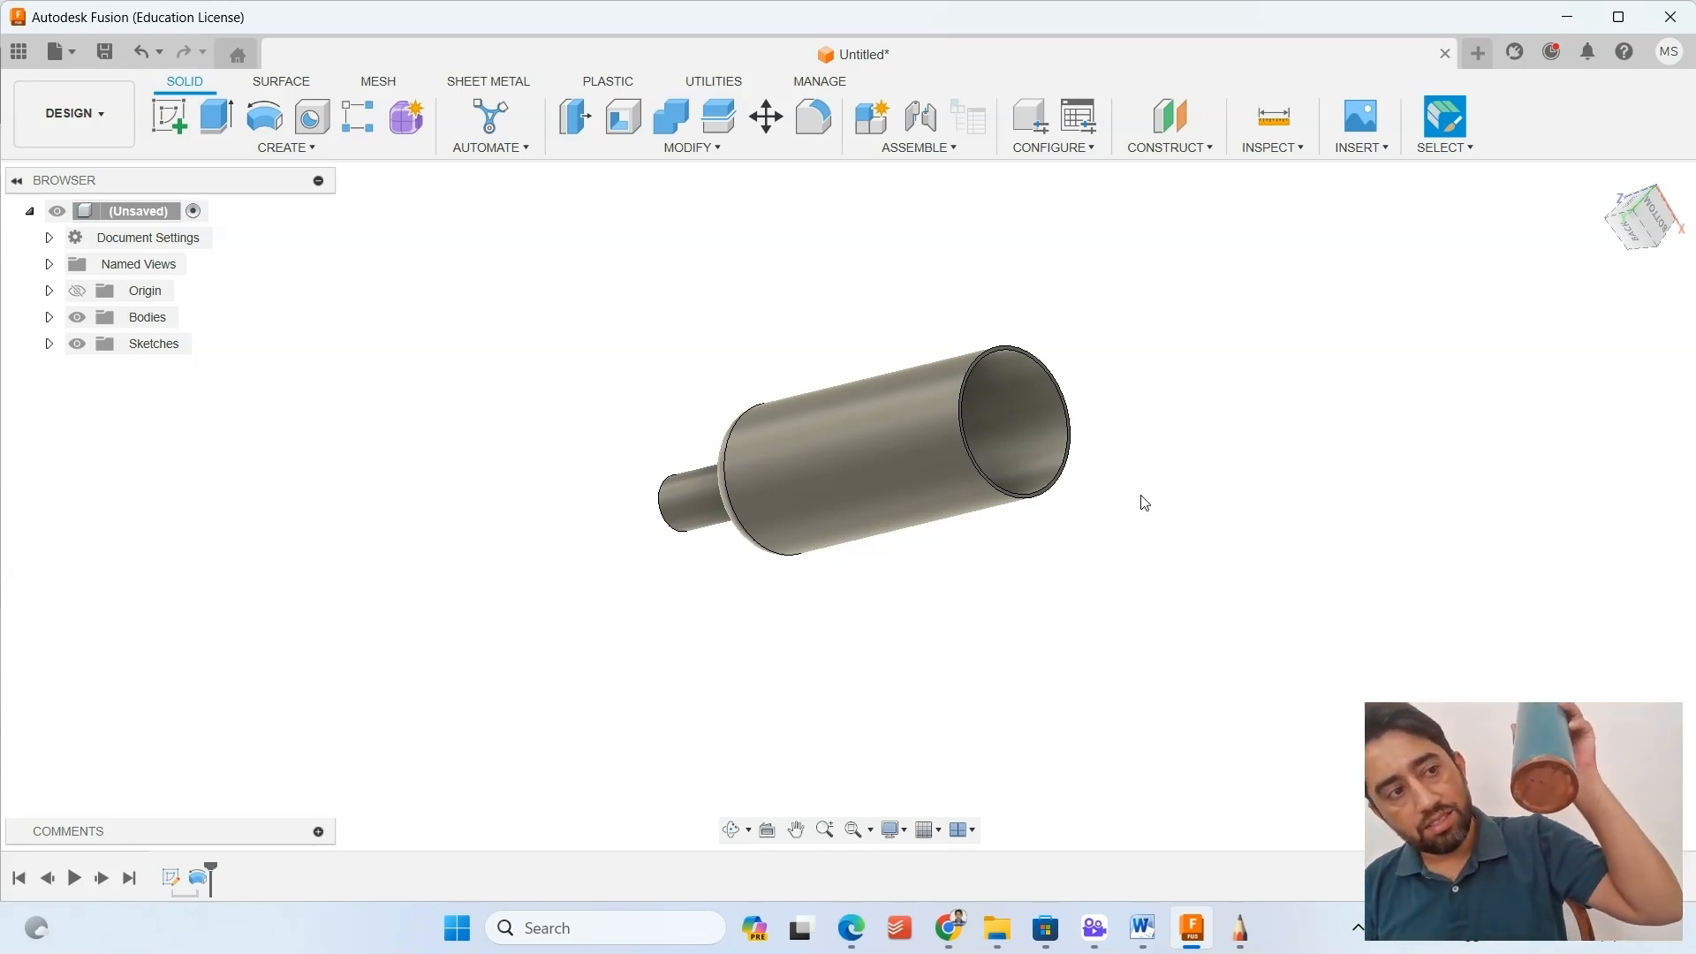
Reopen the bottle's profile sketch and draw a thin 40 mm wide rectangle from the origin to the wall's outer edge at the base.
{"action": "double_click", "coordinate": [171, 878]}
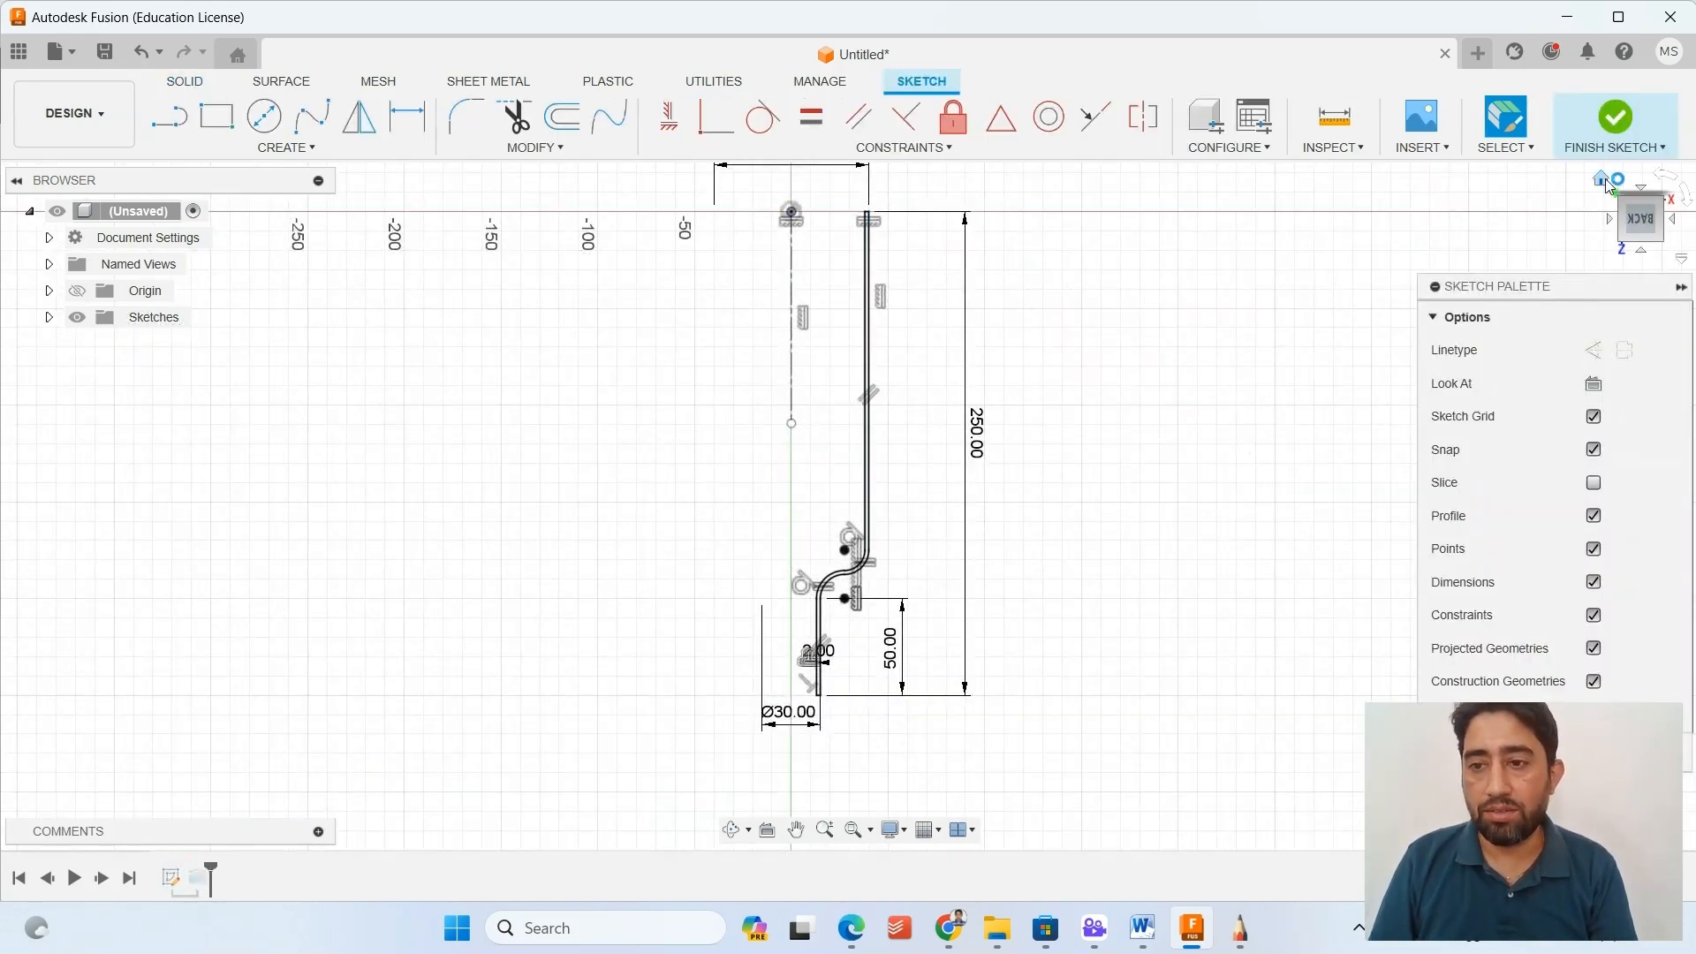
{"action": "left_click", "coordinate": [1602, 180]}
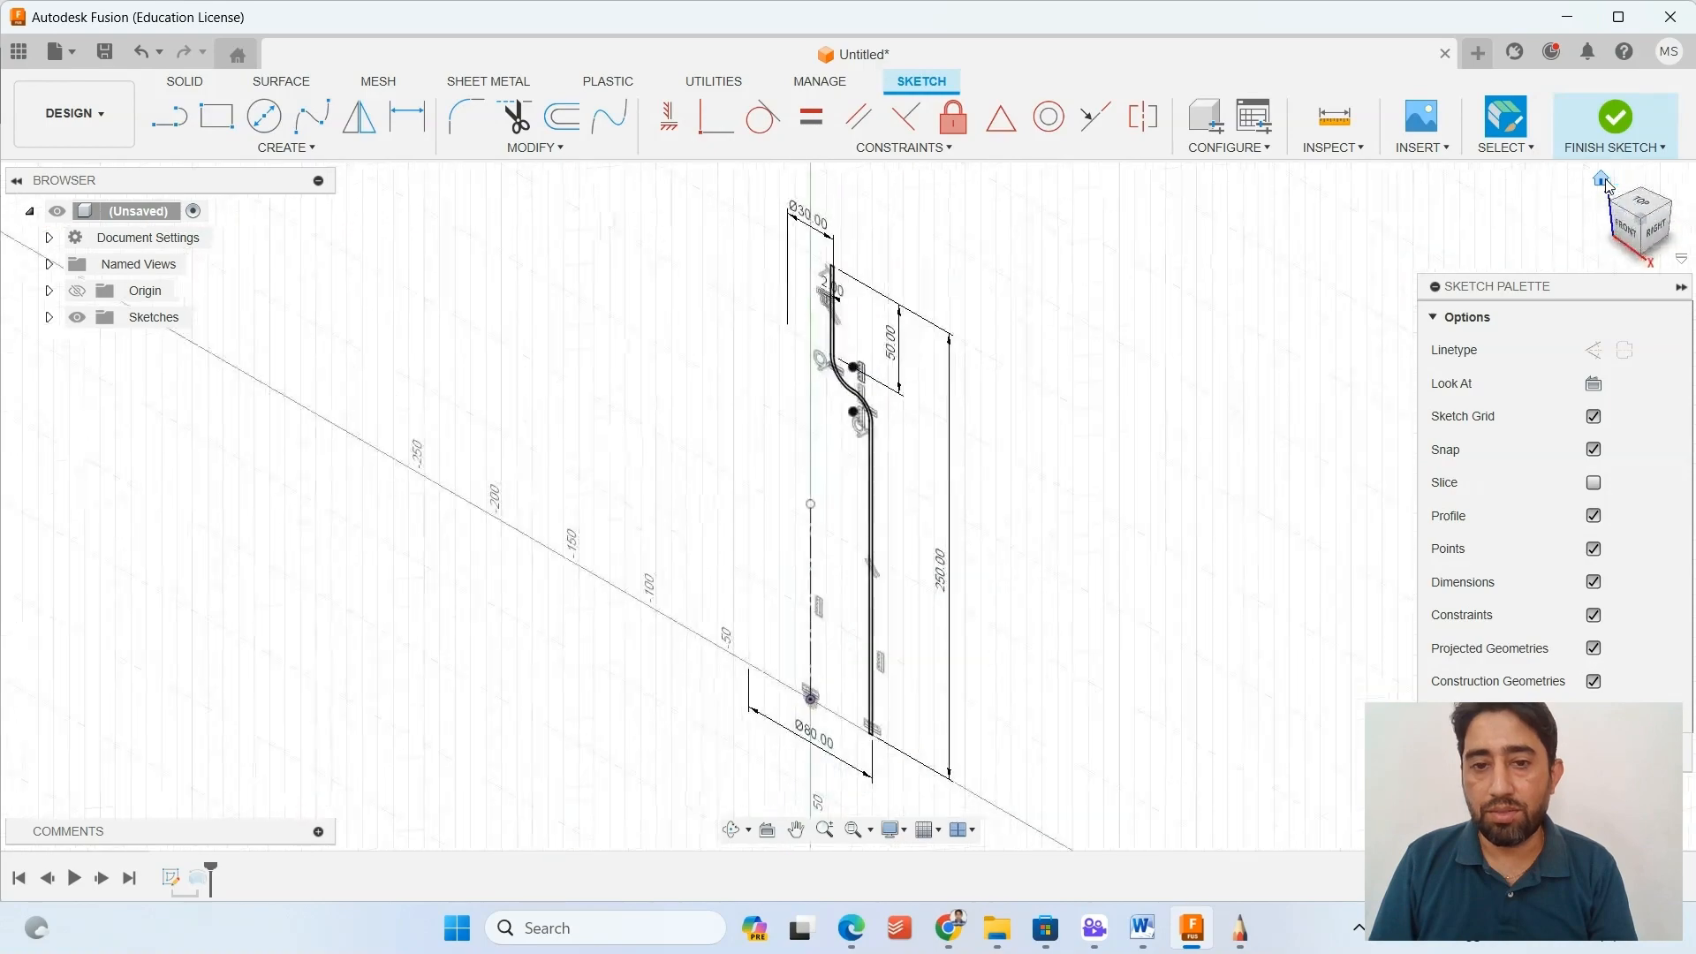
{"action": "left_click", "coordinate": [1626, 231]}
{"action": "scroll", "coordinate": [890, 804], "scroll_direction": "up", "scroll_amount": 5}
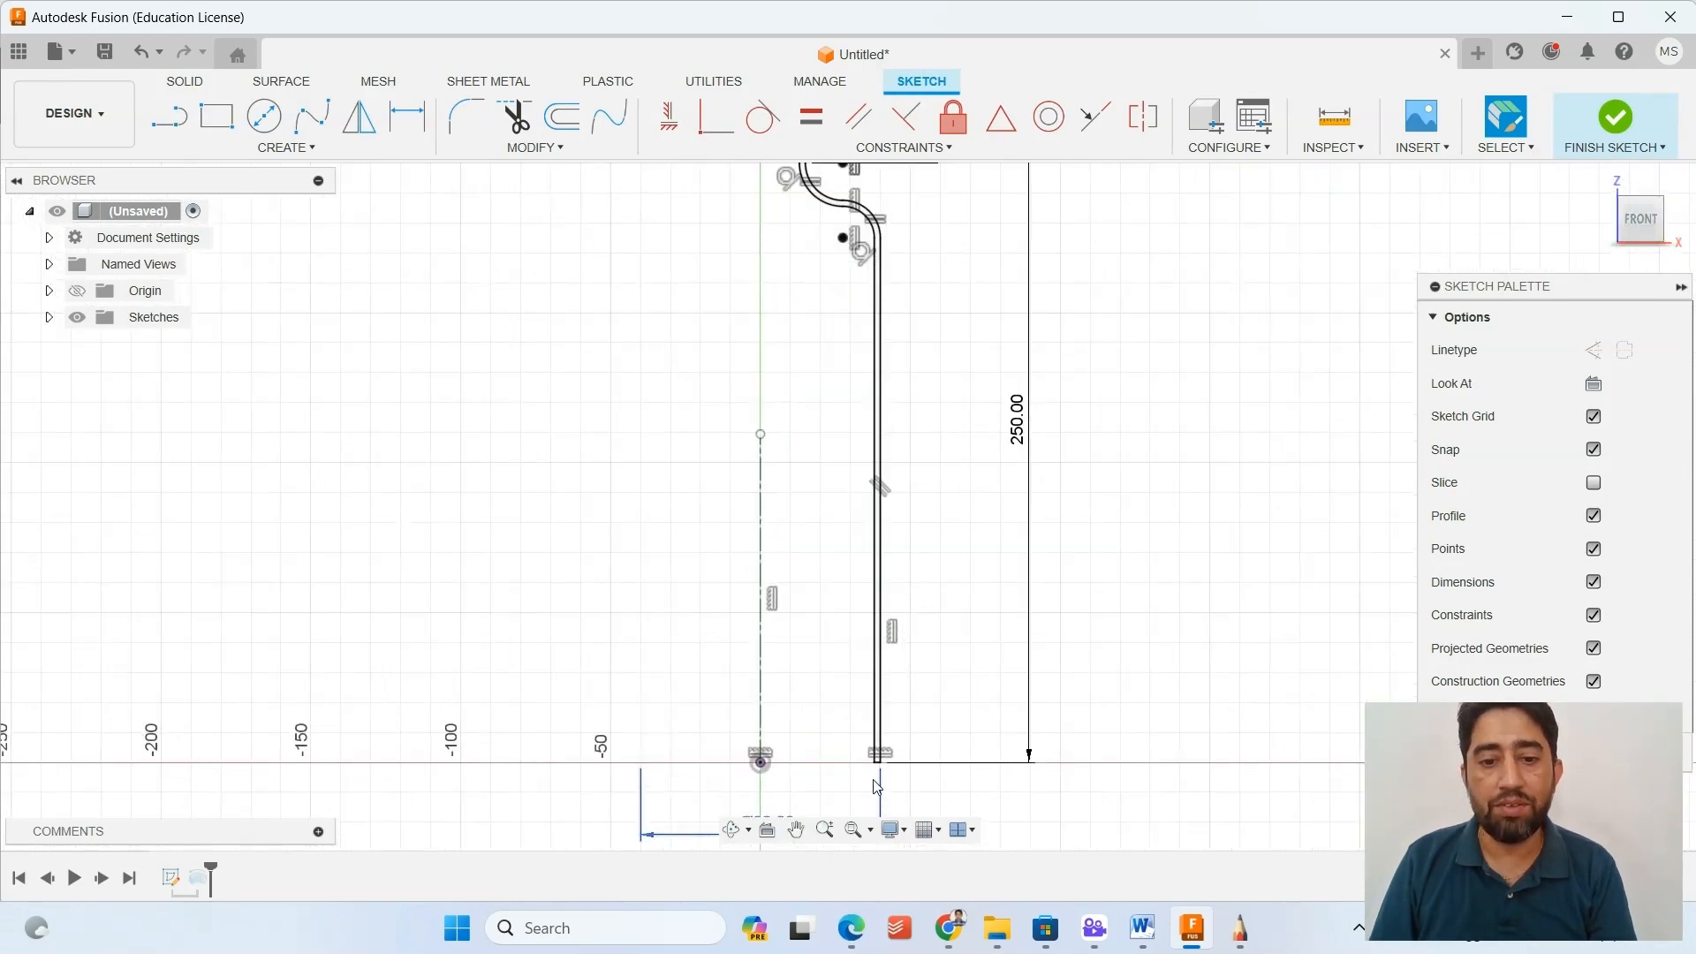
{"action": "middle_click_drag", "start_coordinate": [863, 768], "coordinate": [907, 655]}
{"action": "scroll", "coordinate": [969, 595], "scroll_direction": "up", "scroll_amount": 3}
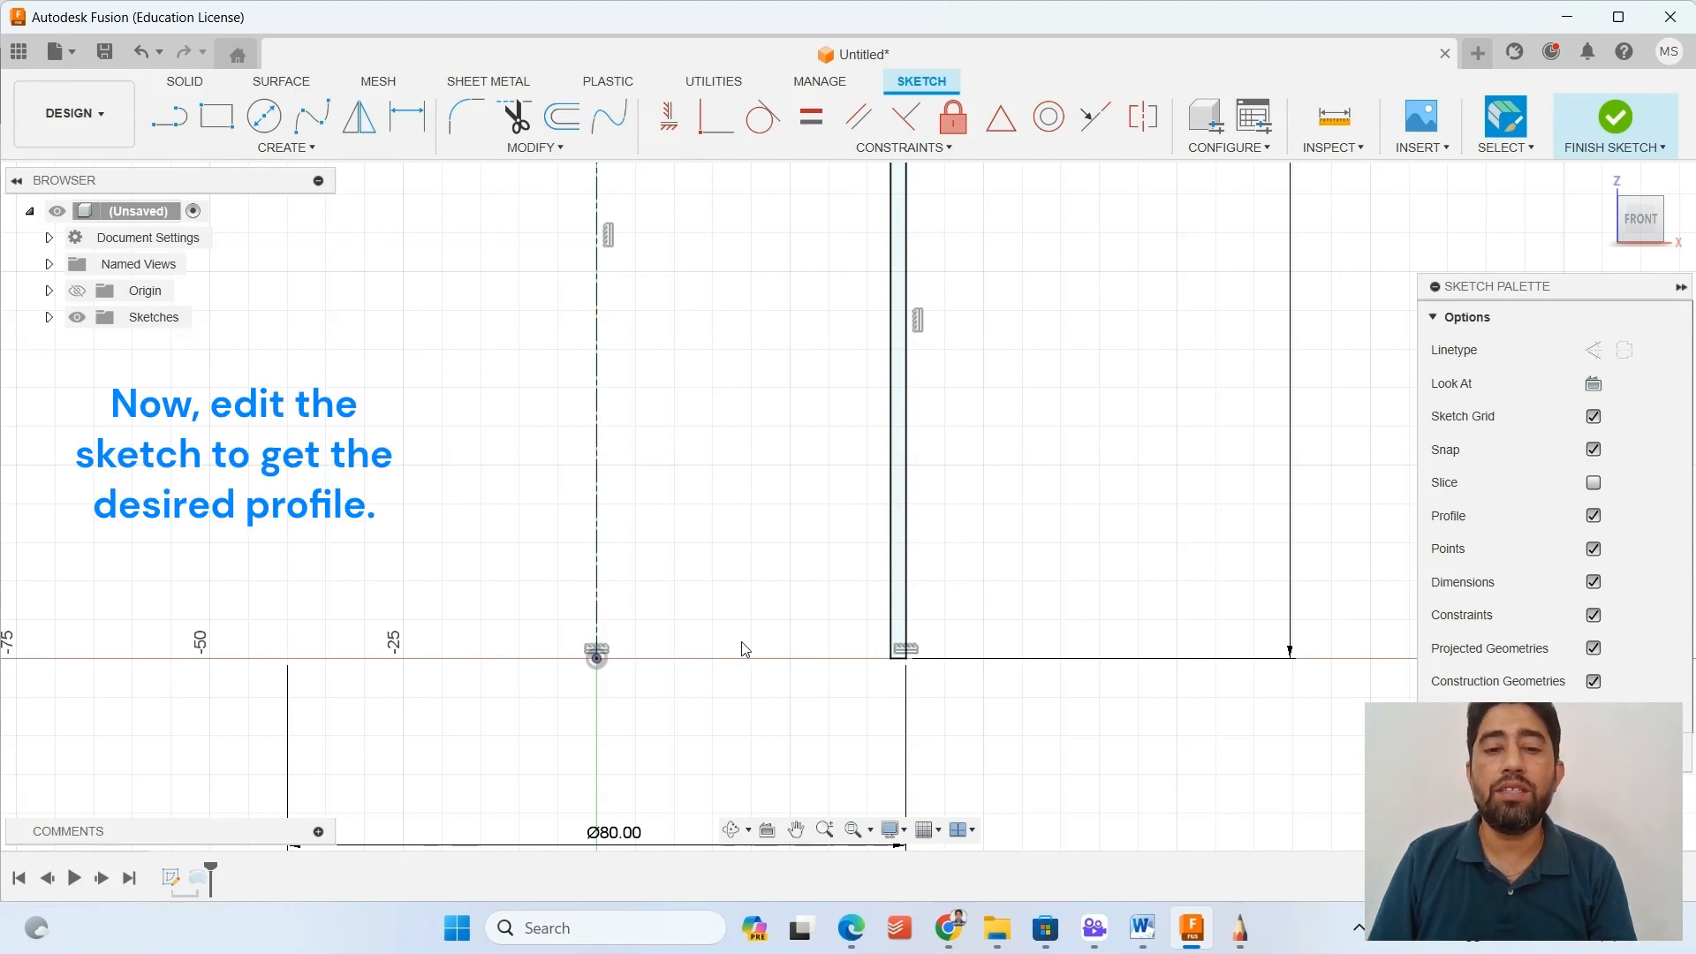
{"action": "key", "text": "r"}
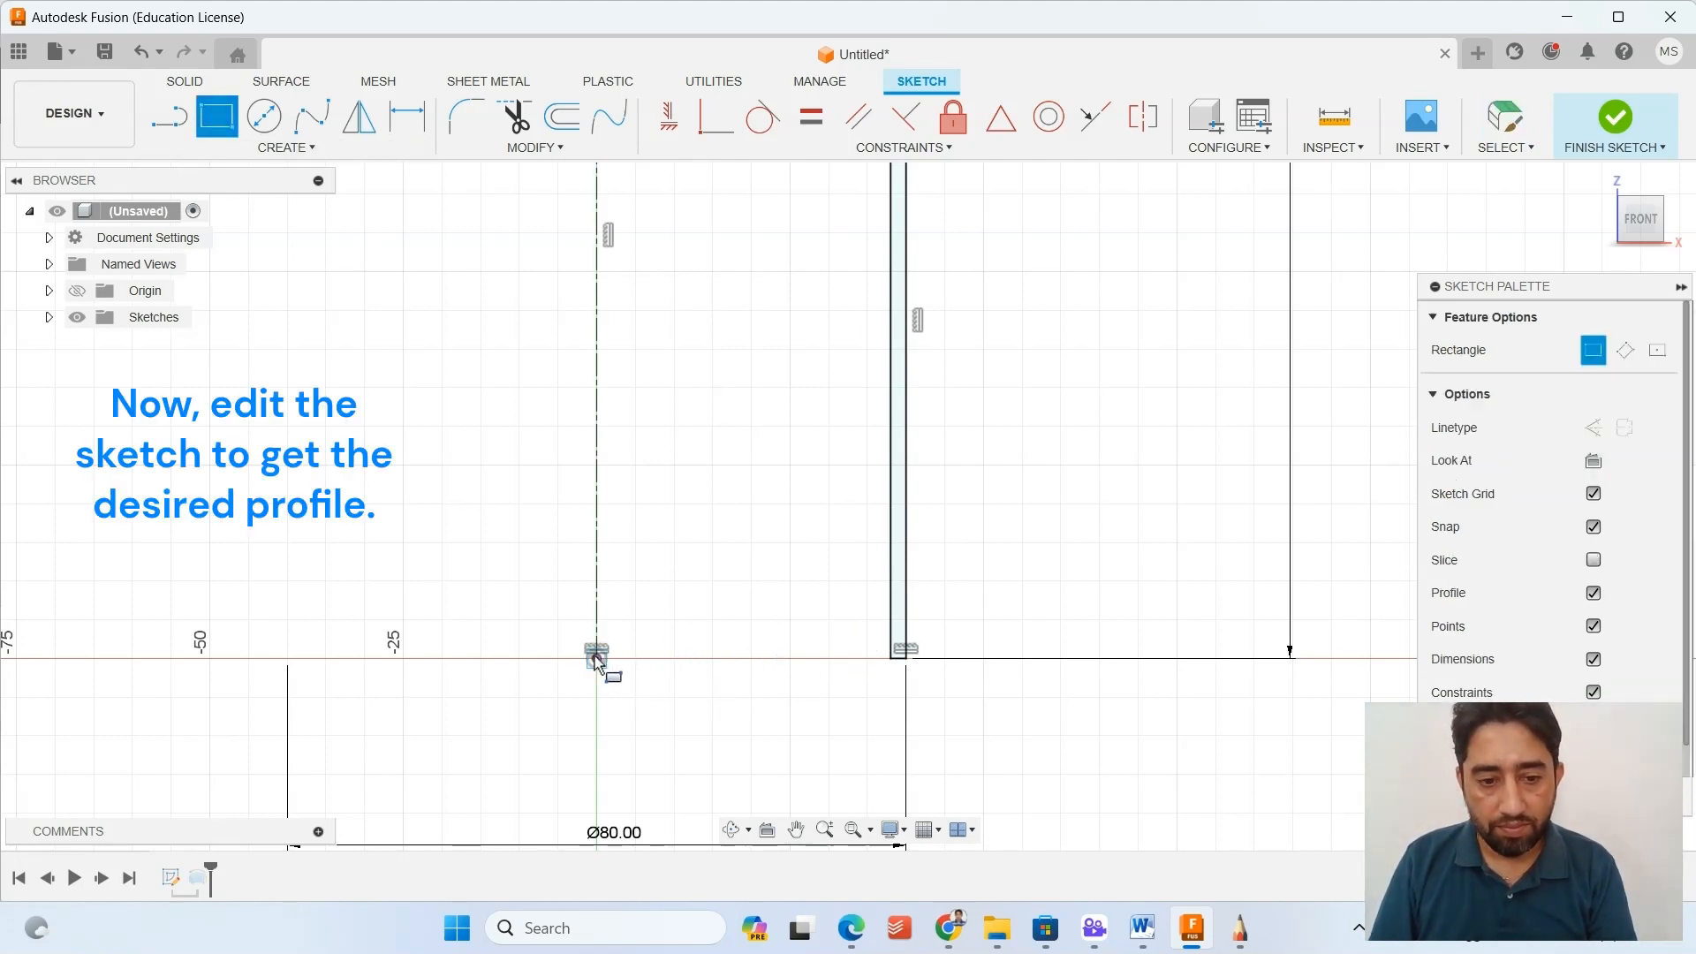
{"action": "left_click", "coordinate": [601, 649]}
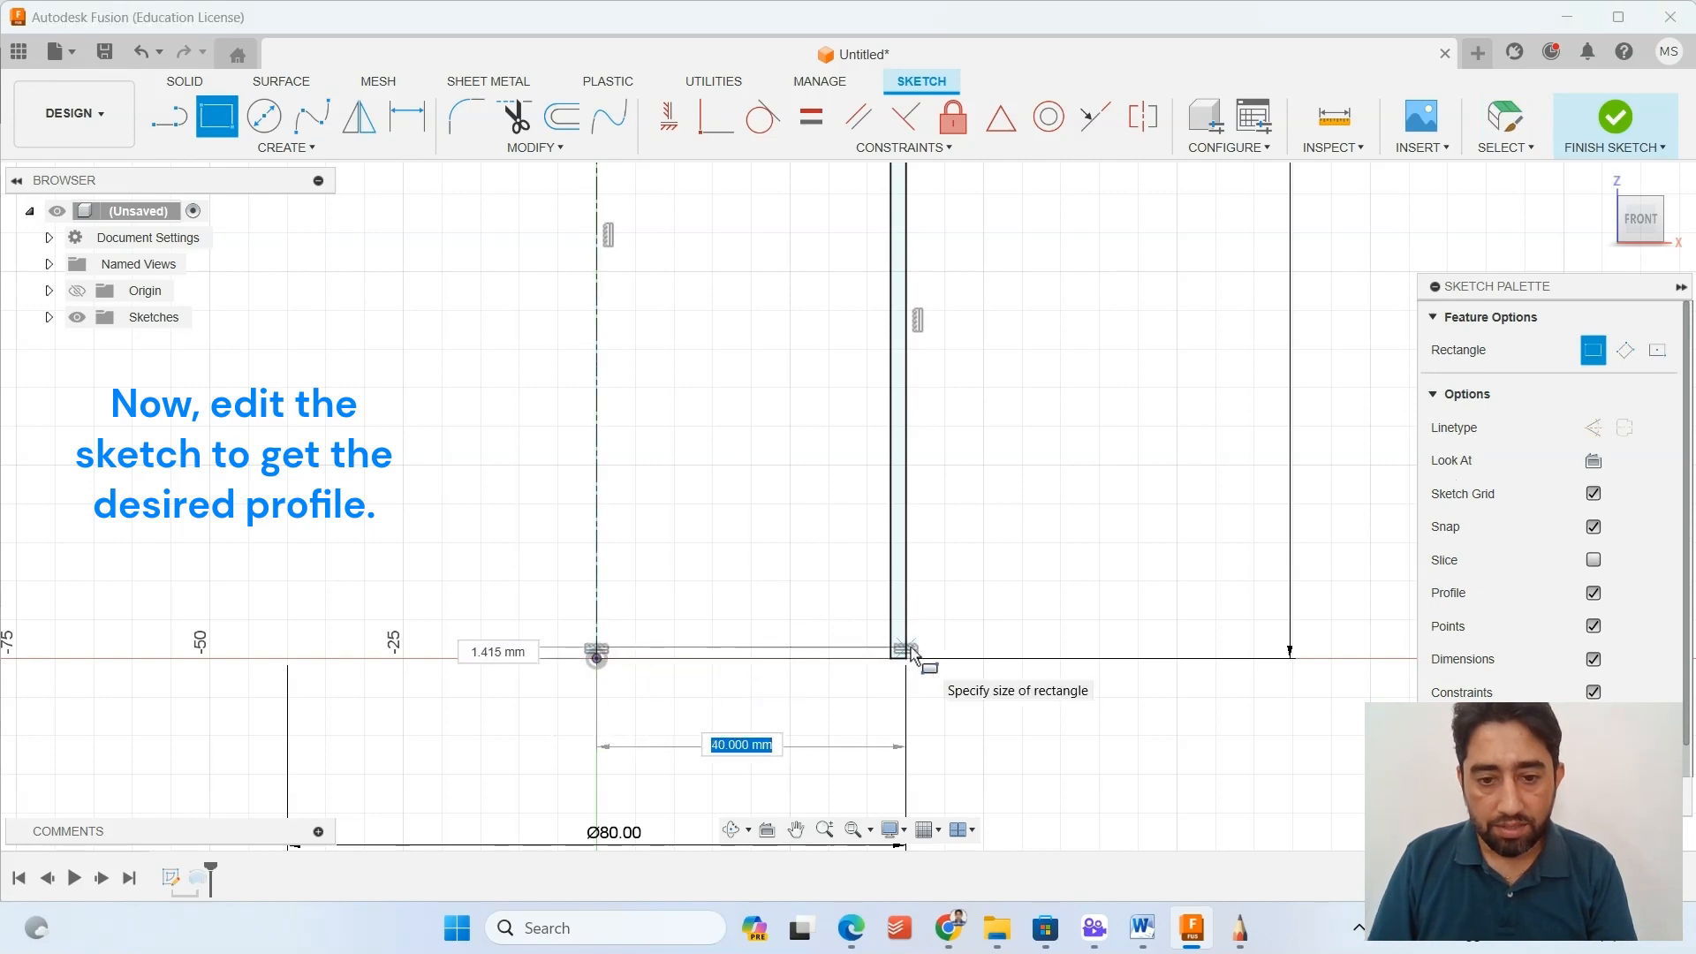
{"action": "scroll", "coordinate": [910, 652], "scroll_direction": "up", "scroll_amount": 3}
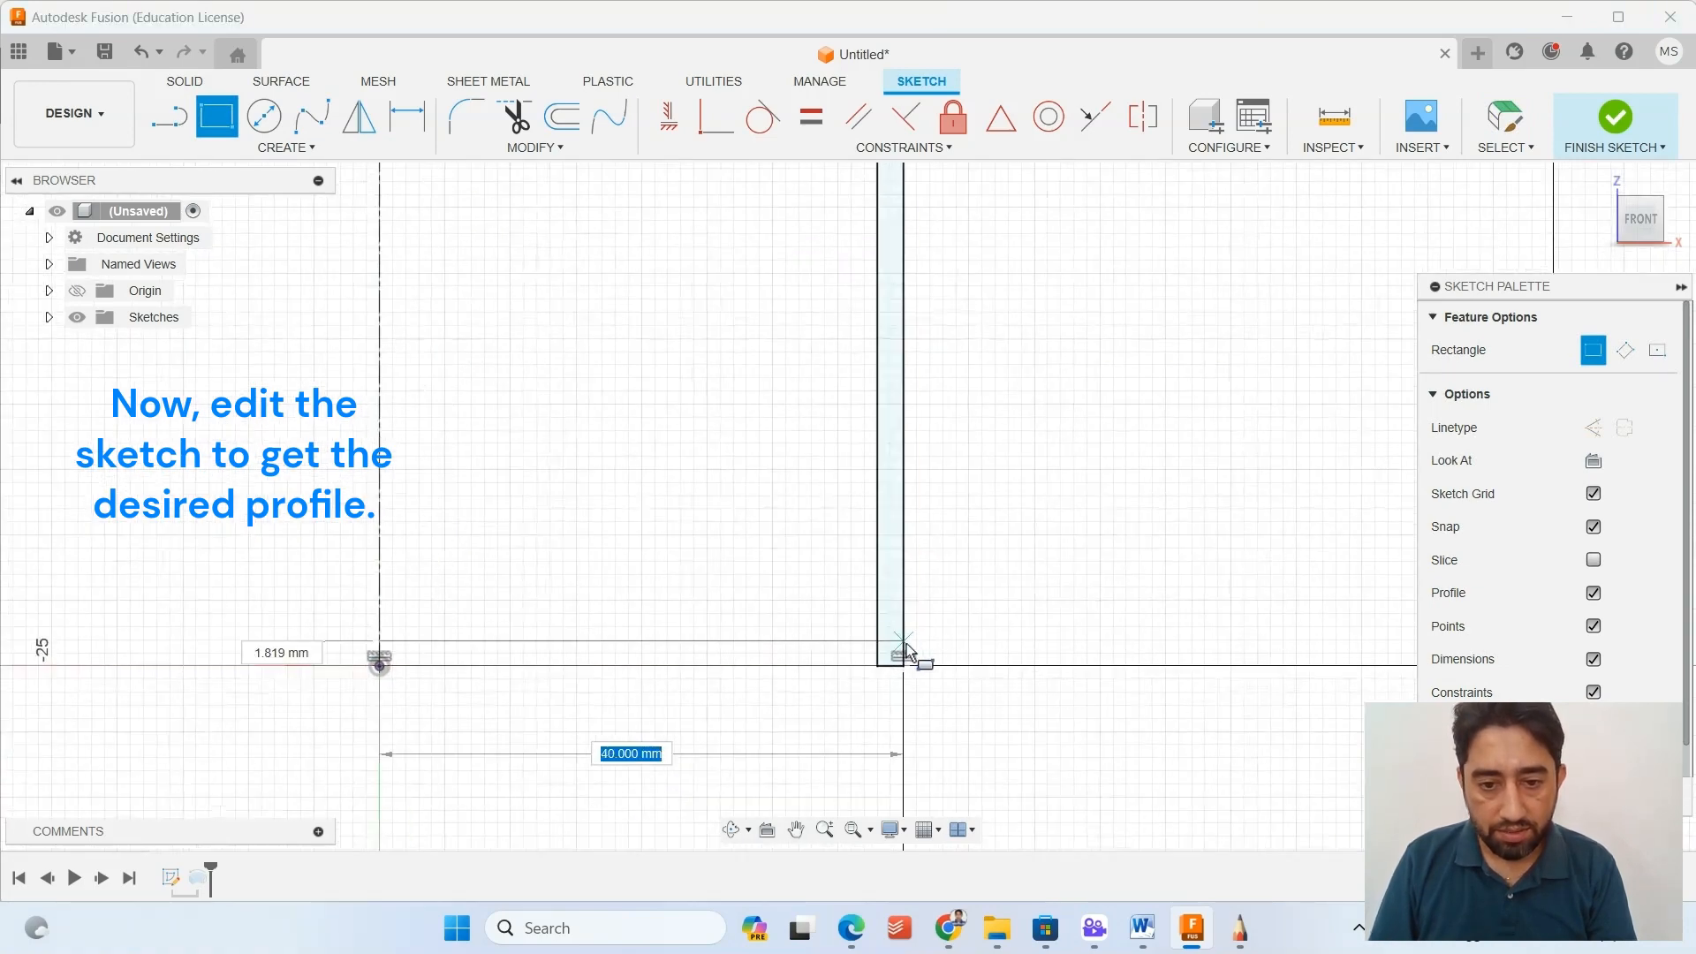
{"action": "left_click", "coordinate": [908, 656]}
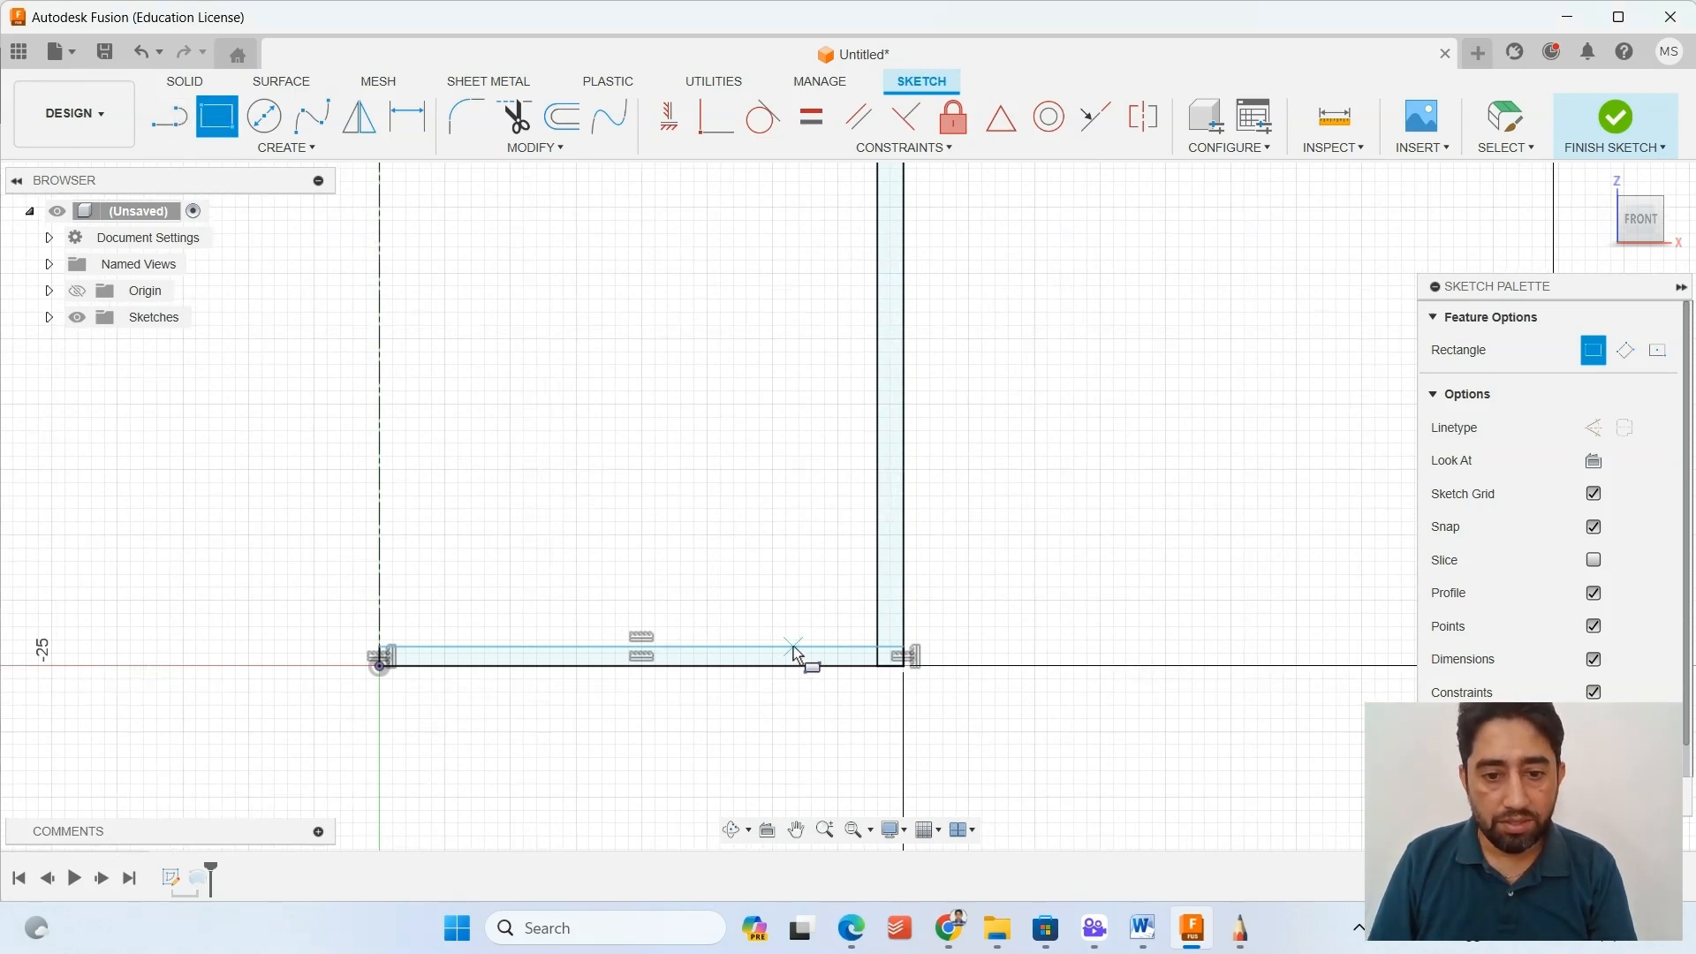
{"action": "key", "text": "Escape"}
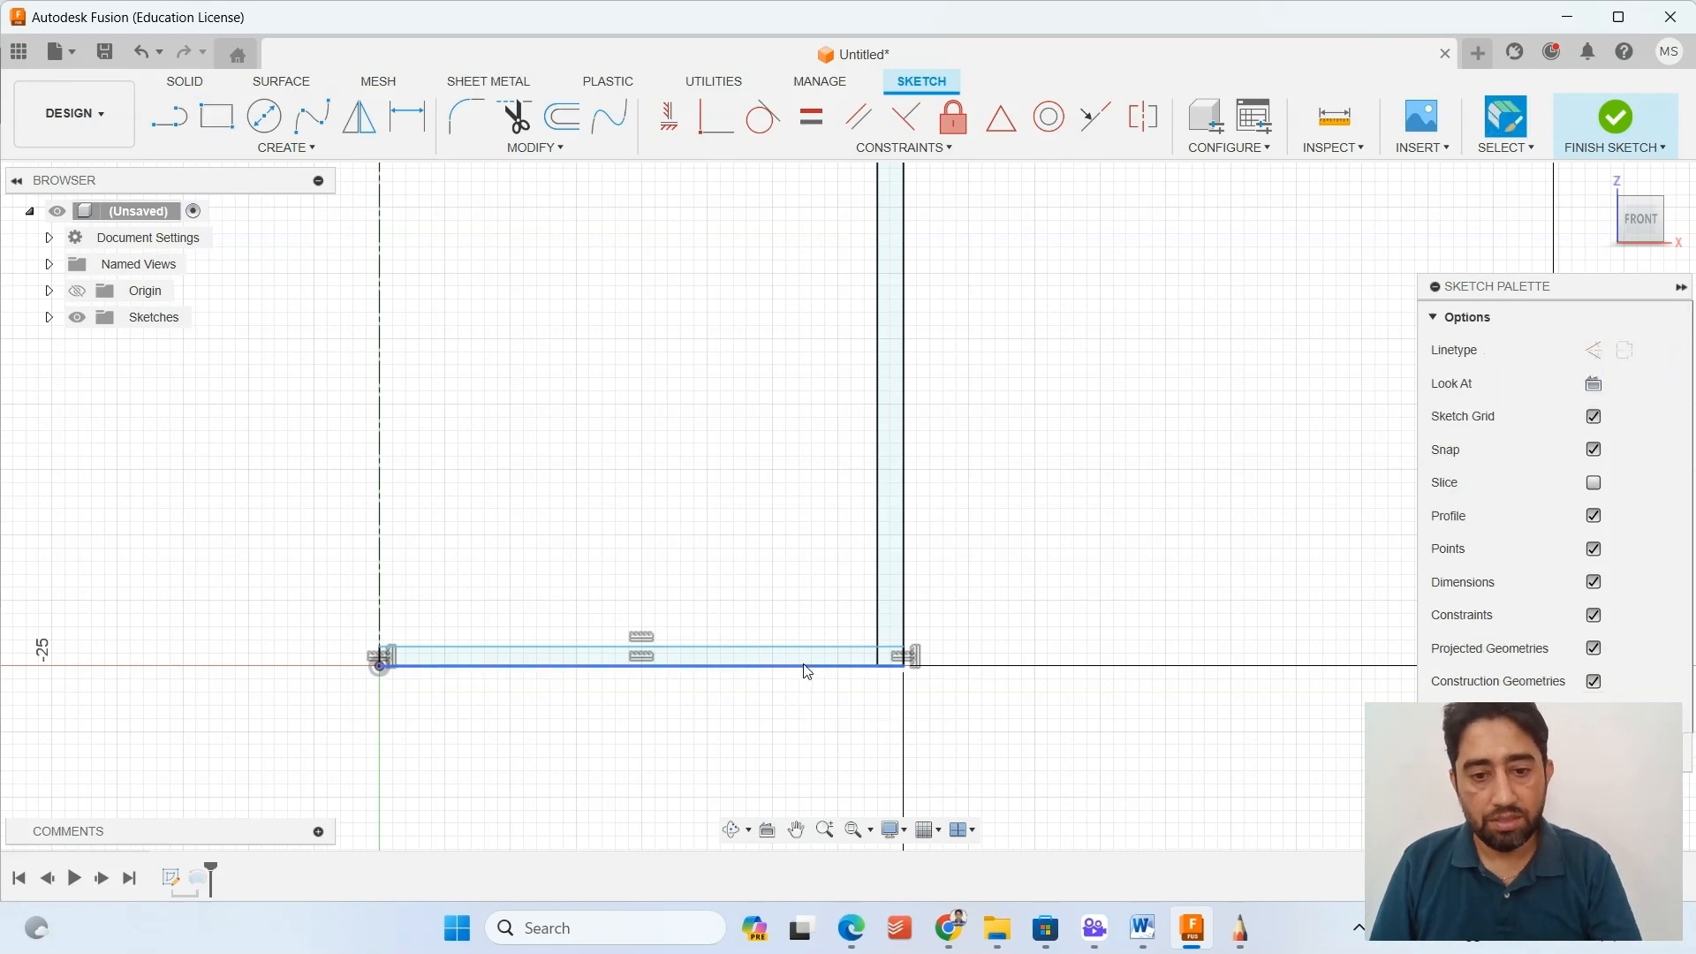
Try to dimension the length of the base rectangle's lower edge.
{"action": "scroll", "coordinate": [786, 734], "scroll_direction": "down", "scroll_amount": 2}
{"action": "middle_click_drag", "start_coordinate": [783, 730], "coordinate": [795, 446]}
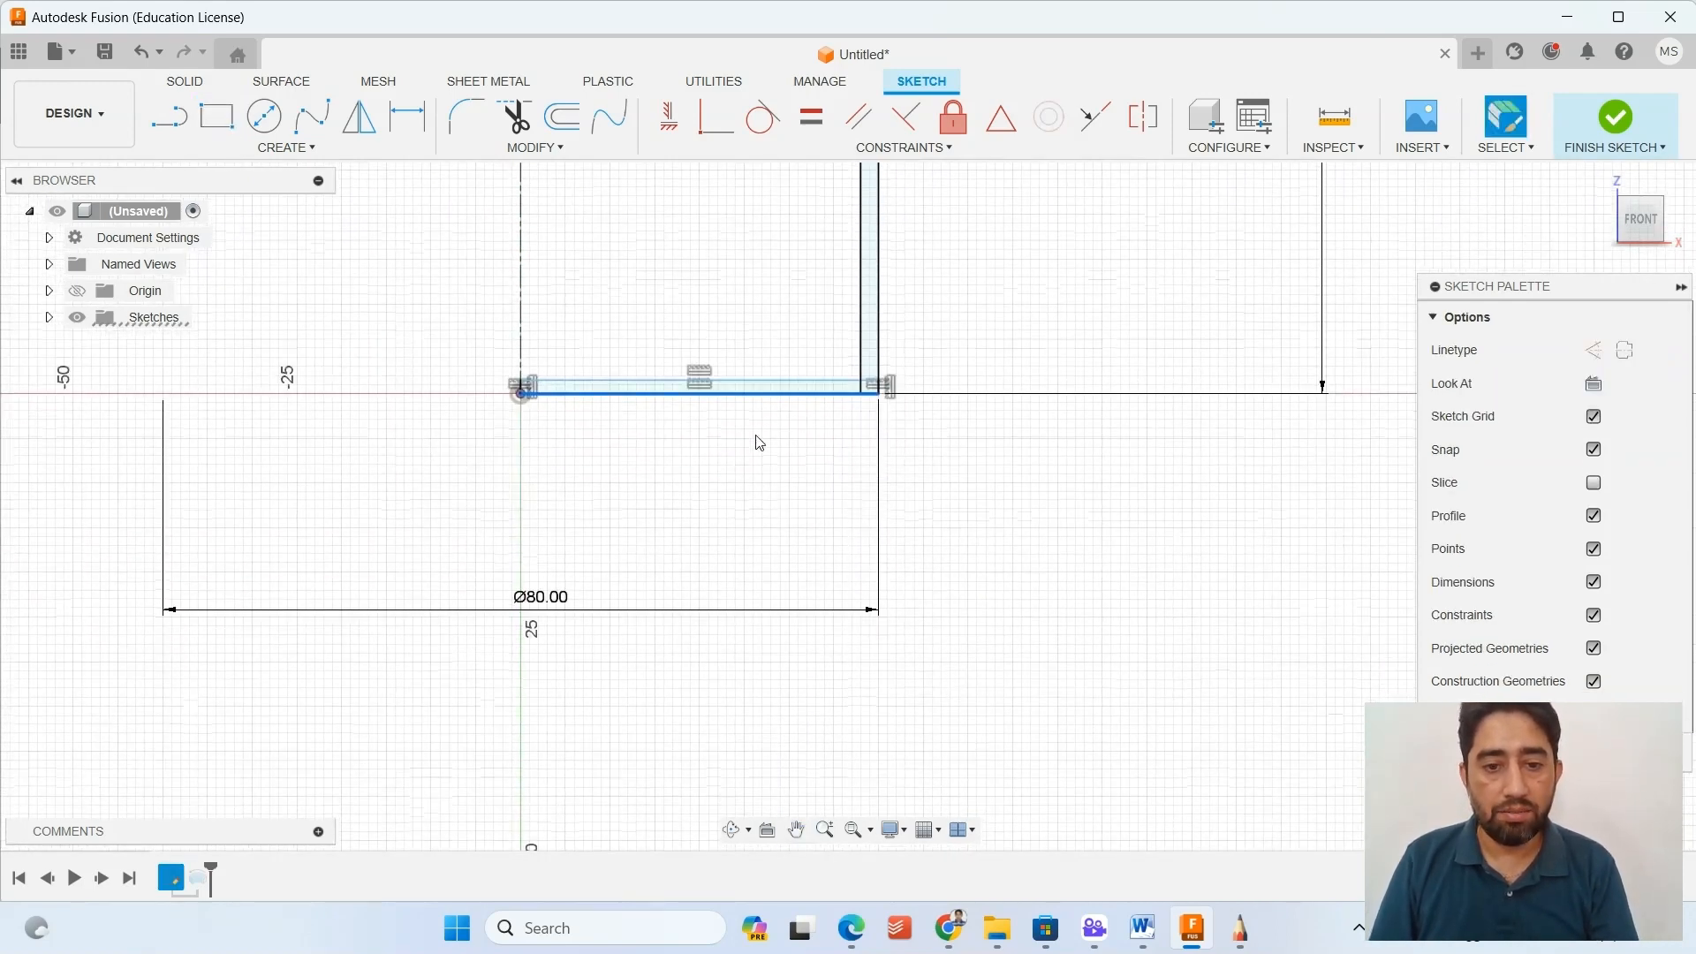
{"action": "left_click", "coordinate": [408, 120]}
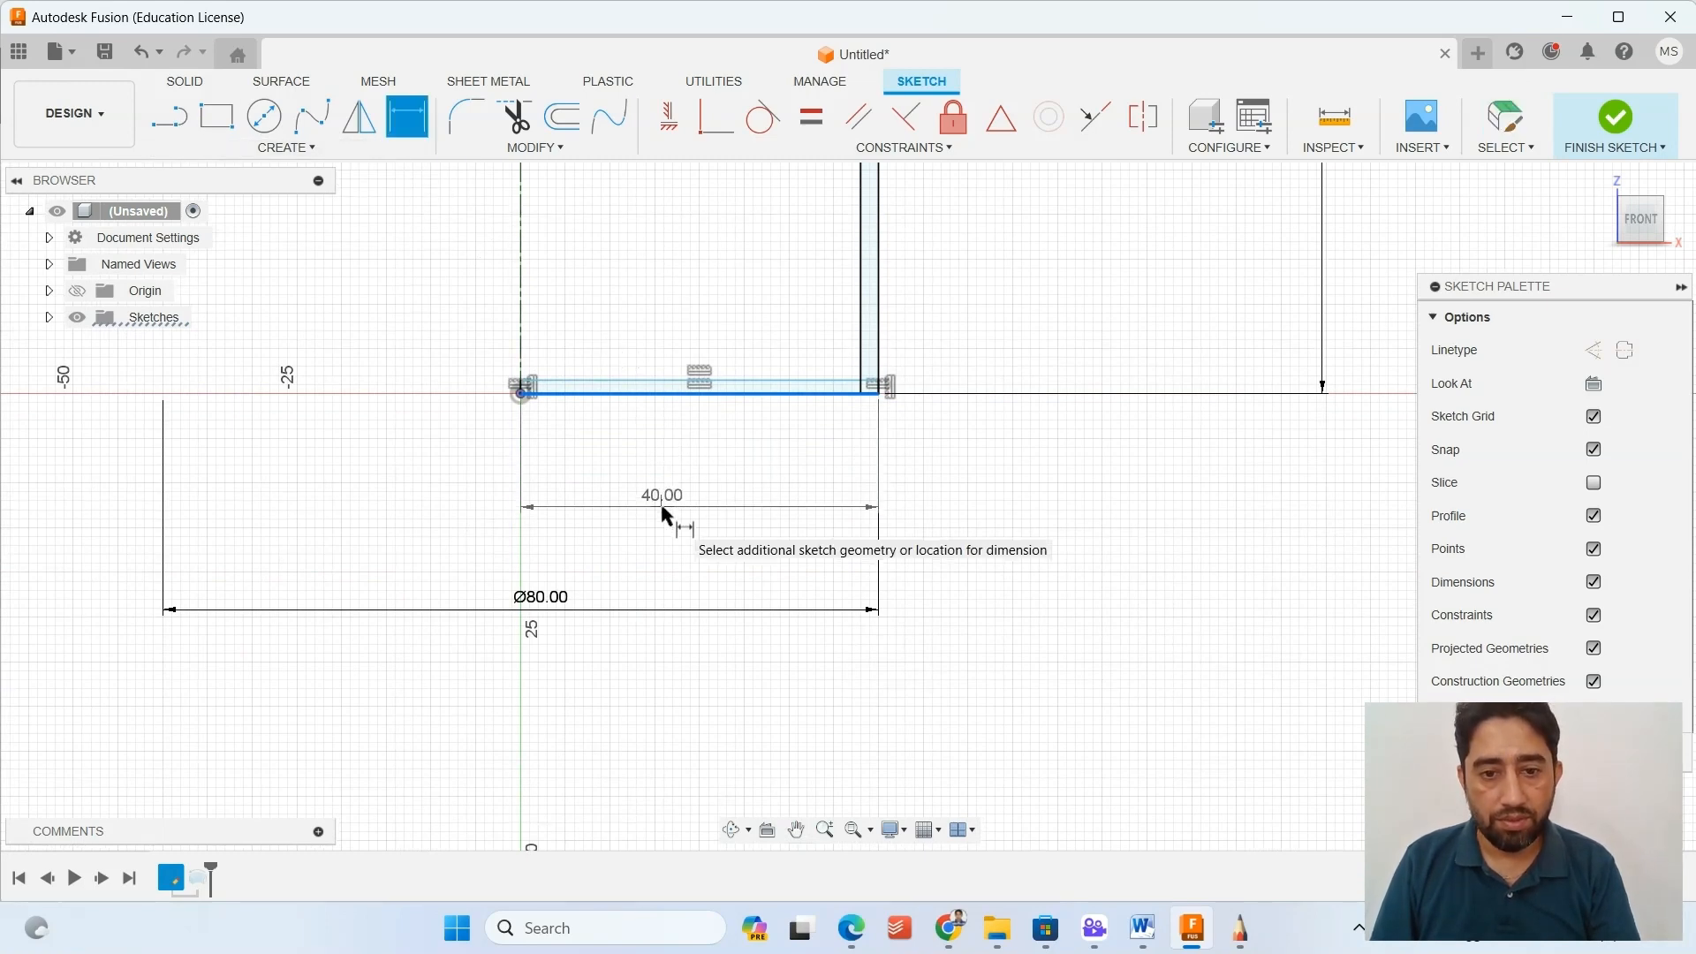
{"action": "left_click", "coordinate": [664, 515]}
{"action": "left_click", "coordinate": [1051, 540]}
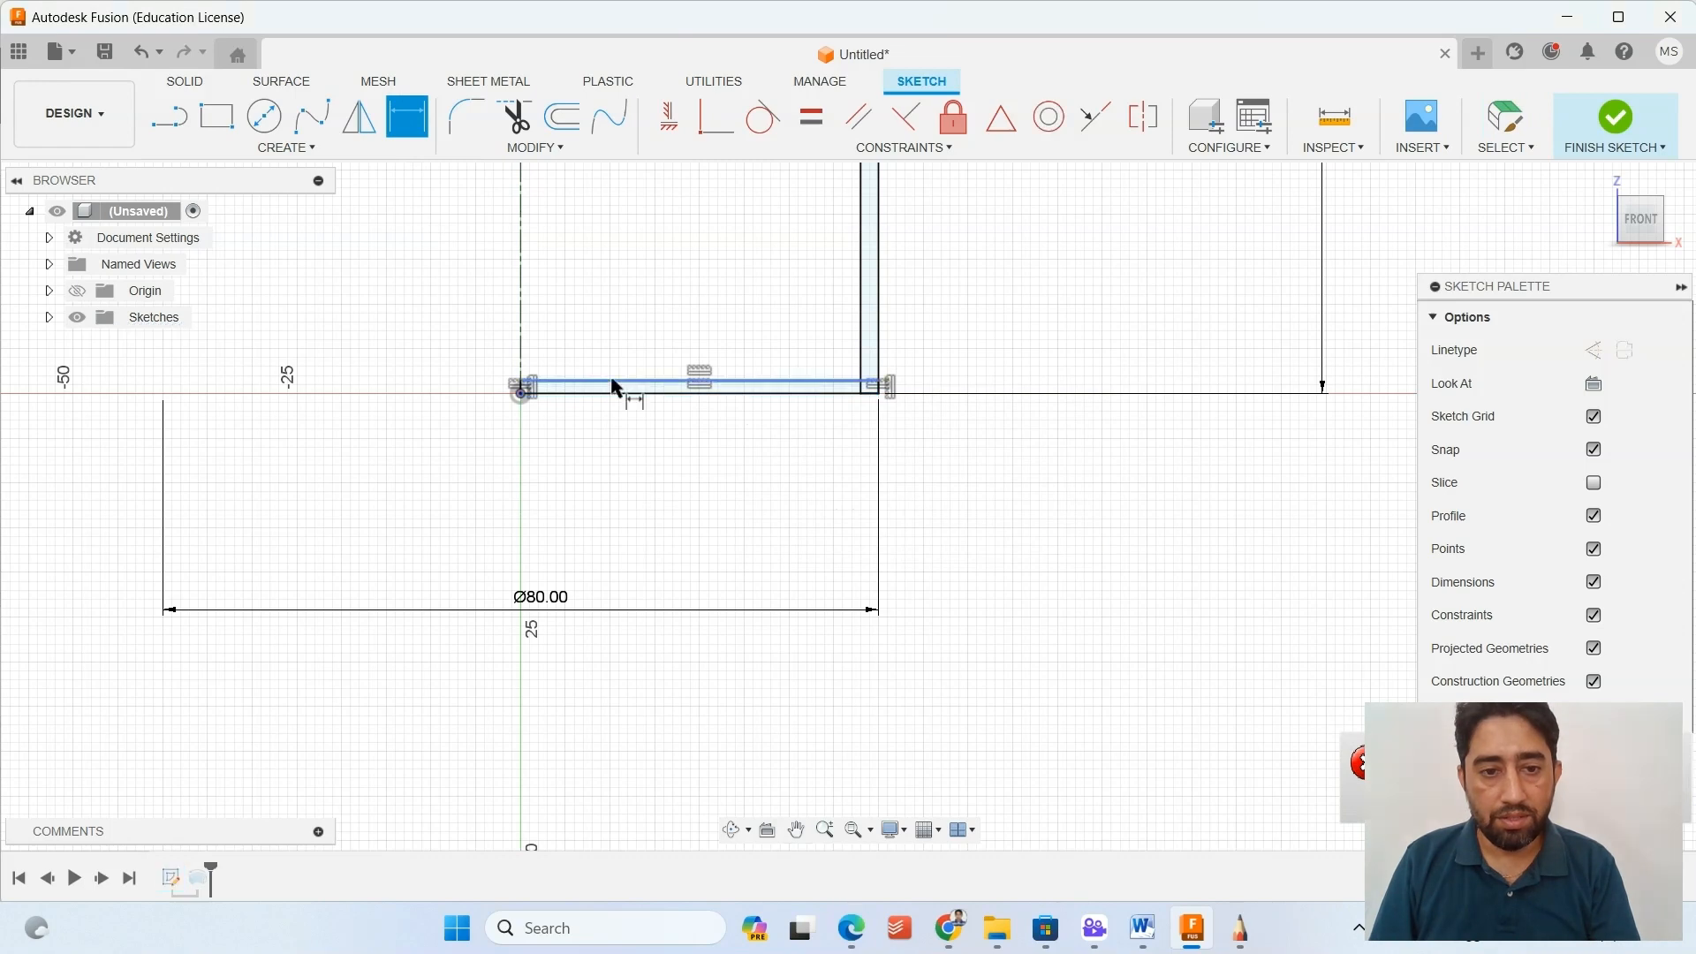
Dimension the base rectangle's short side on the centerline to 2 mm and finish the sketch.
{"action": "scroll", "coordinate": [530, 393], "scroll_direction": "up", "scroll_amount": 4}
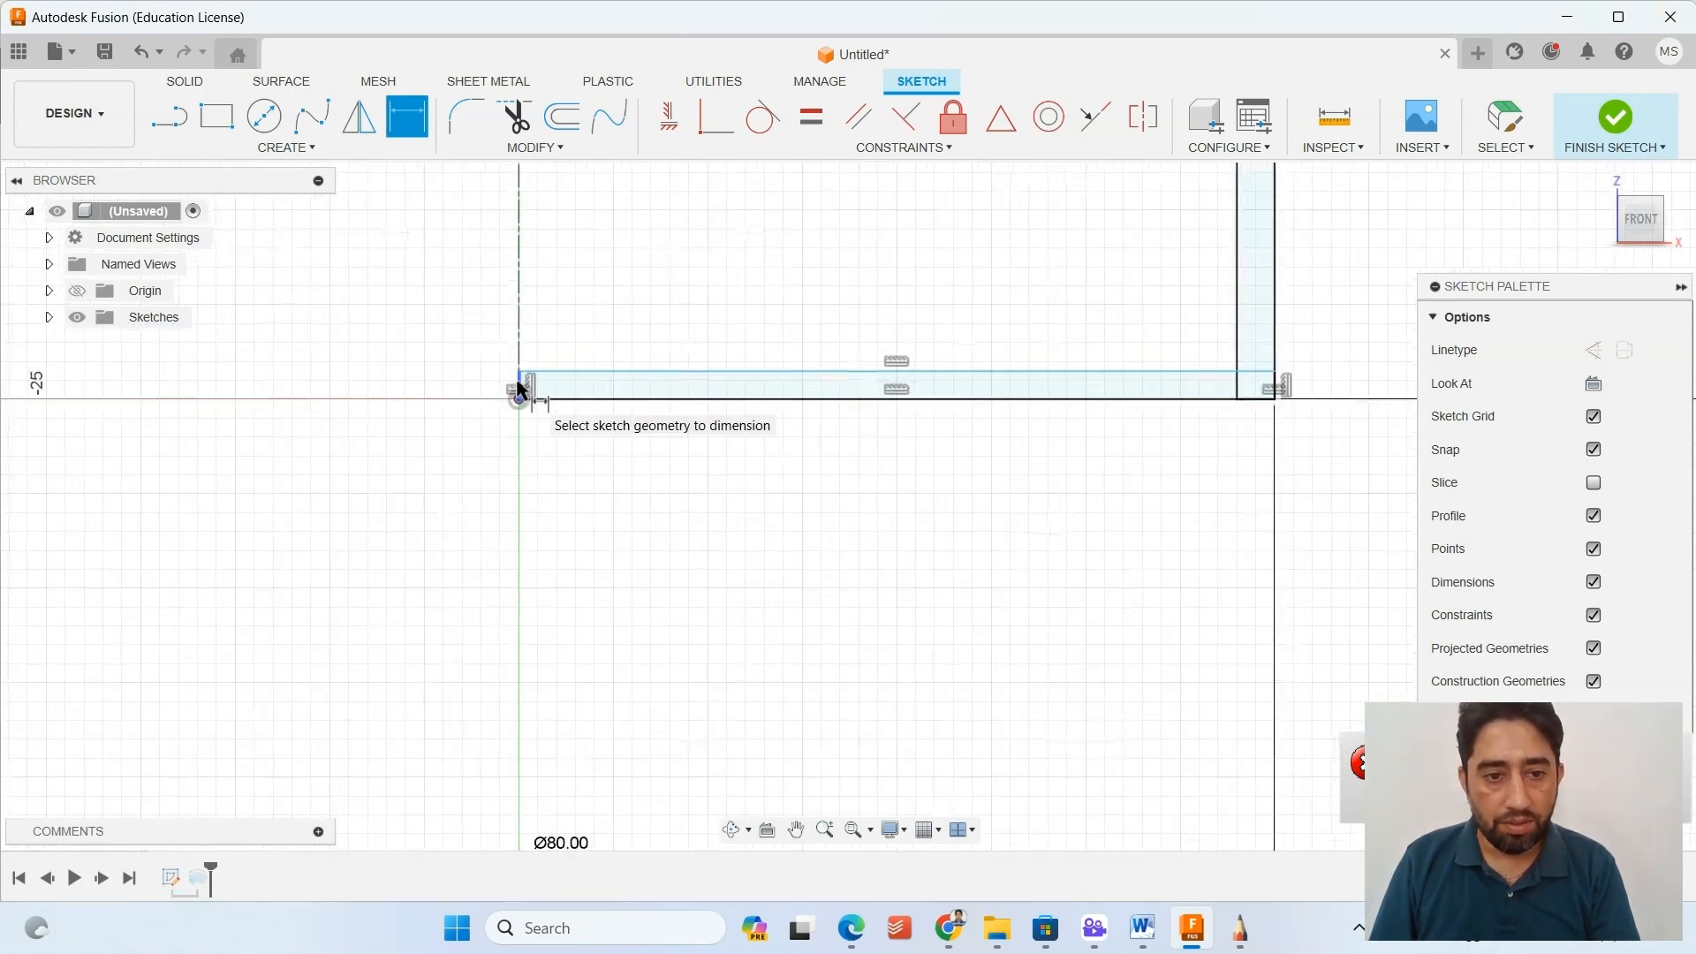
{"action": "left_click", "coordinate": [518, 386]}
{"action": "left_click", "coordinate": [484, 387]}
{"action": "type", "text": "2"}
{"action": "key", "text": "Return"}
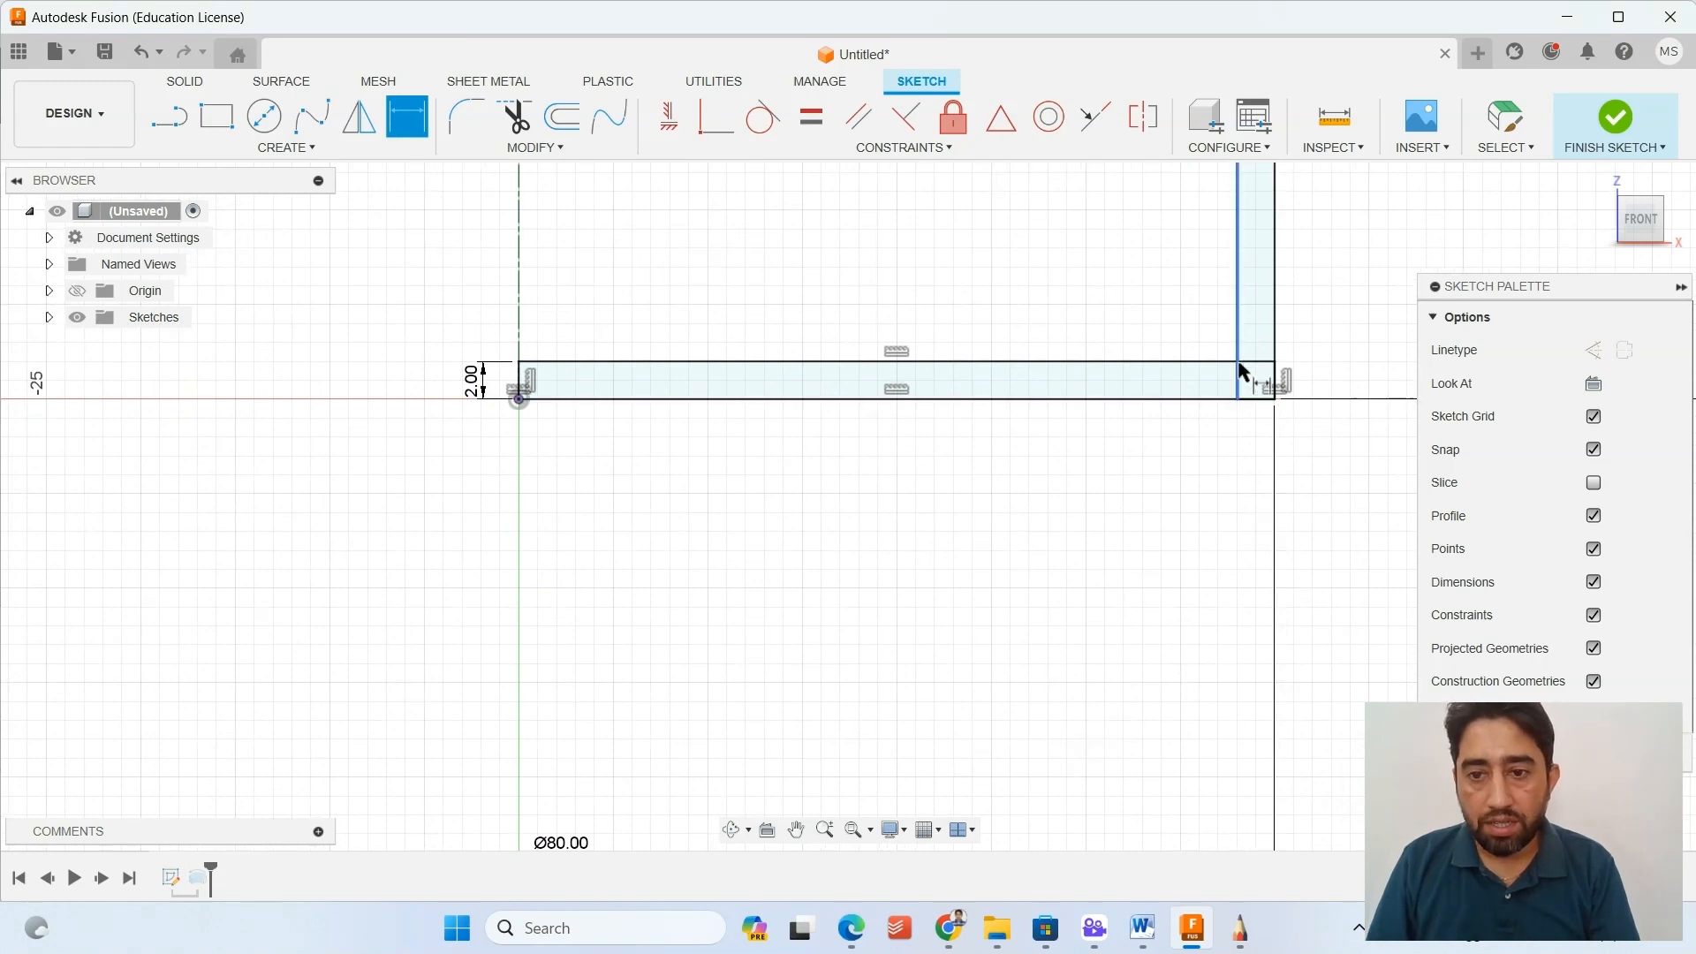
{"action": "scroll", "coordinate": [1198, 371], "scroll_direction": "down", "scroll_amount": 2}
{"action": "middle_click_drag", "start_coordinate": [1062, 344], "coordinate": [1031, 450]}
{"action": "key", "text": "d"}
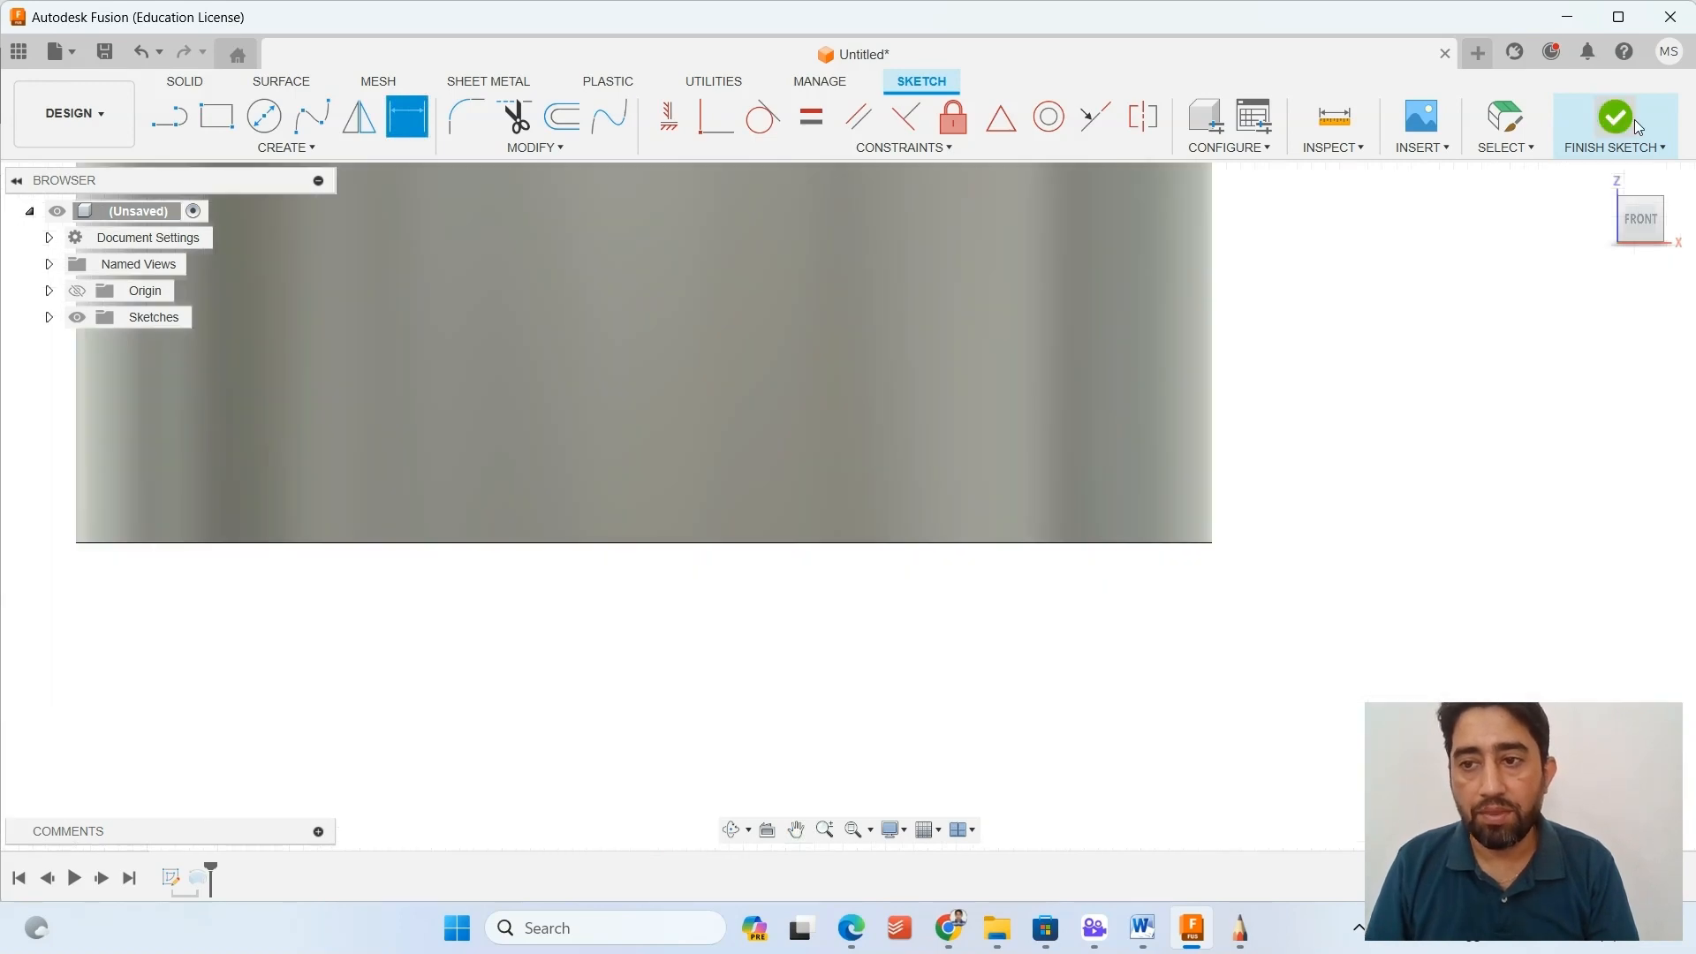
Edit the revolve feature to add the base rectangle to its profiles, keeping the Full extent and New Body operation.
{"action": "middle_click_drag", "start_coordinate": [1003, 363], "coordinate": [899, 347], "text": "shift"}
{"action": "scroll", "coordinate": [636, 681], "scroll_direction": "down", "scroll_amount": 3}
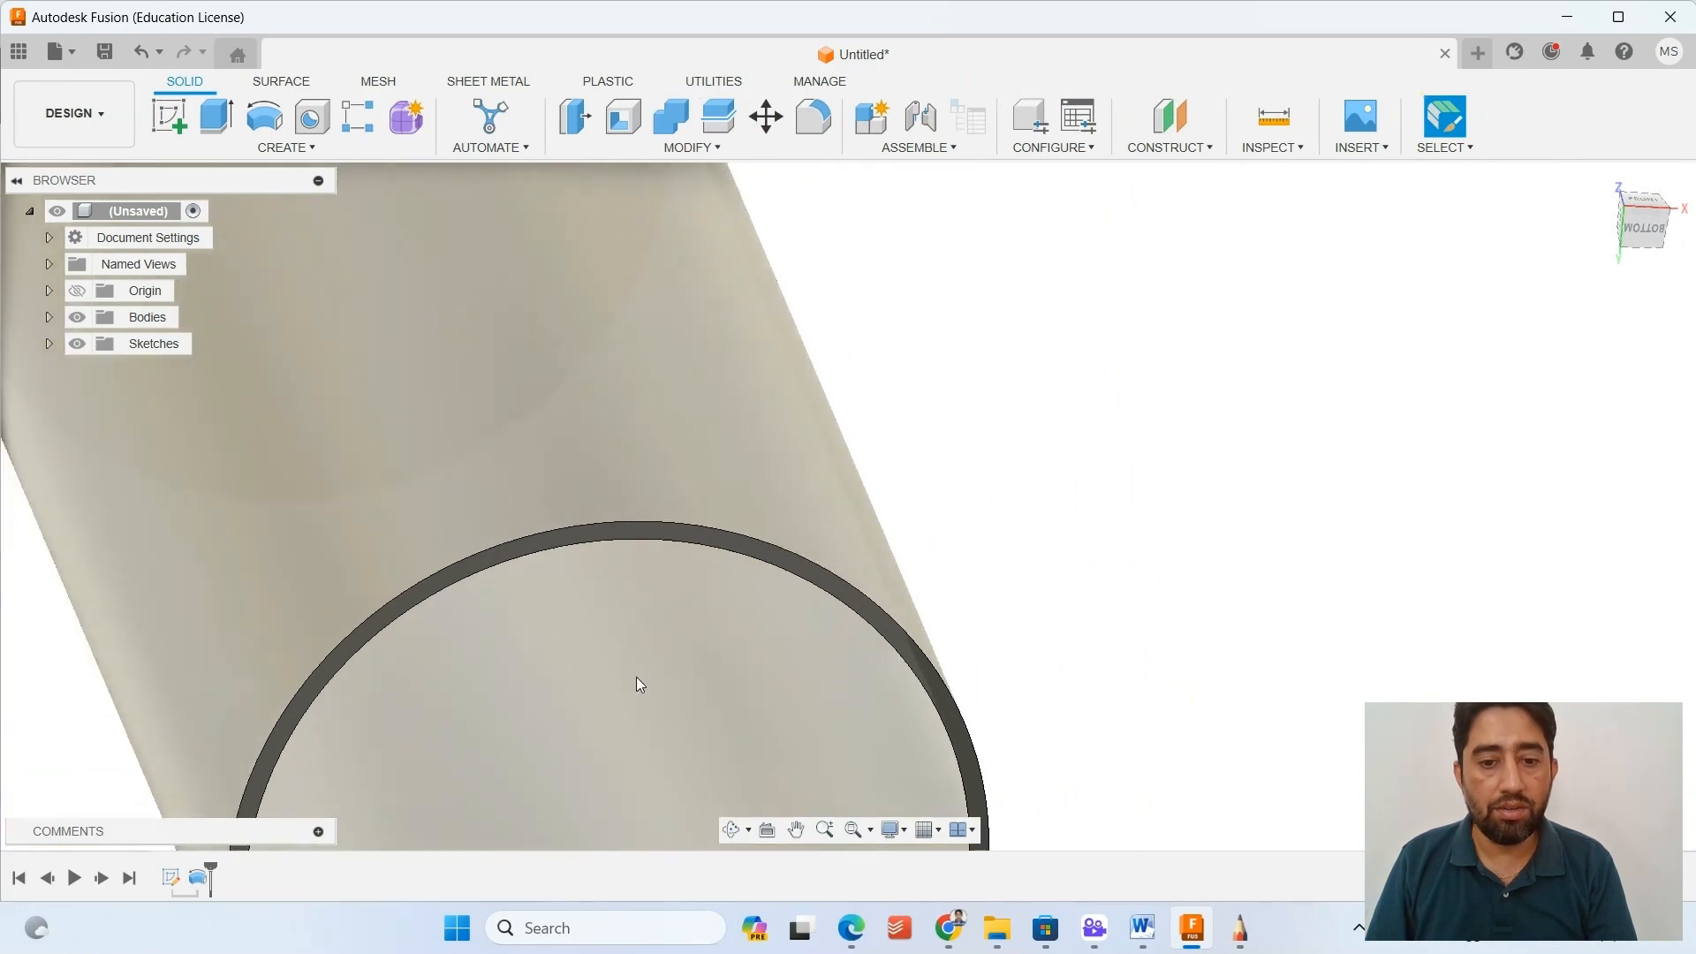
{"action": "middle_click_drag", "start_coordinate": [636, 681], "coordinate": [894, 484]}
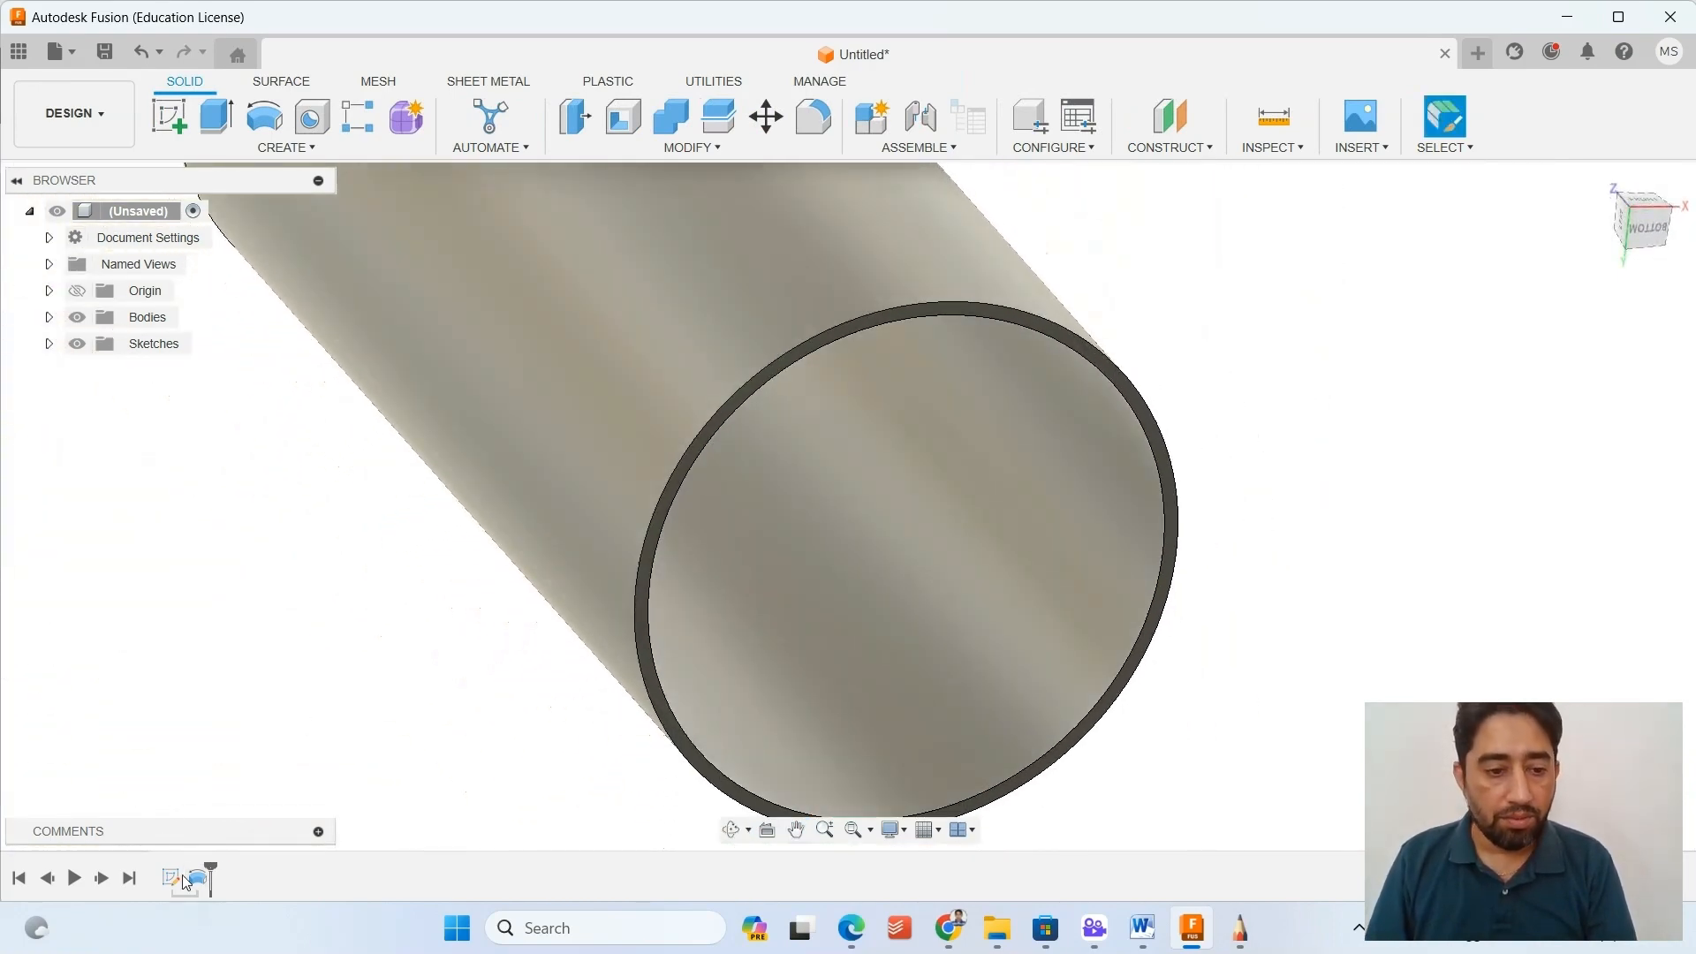
{"action": "right_click", "coordinate": [196, 882]}
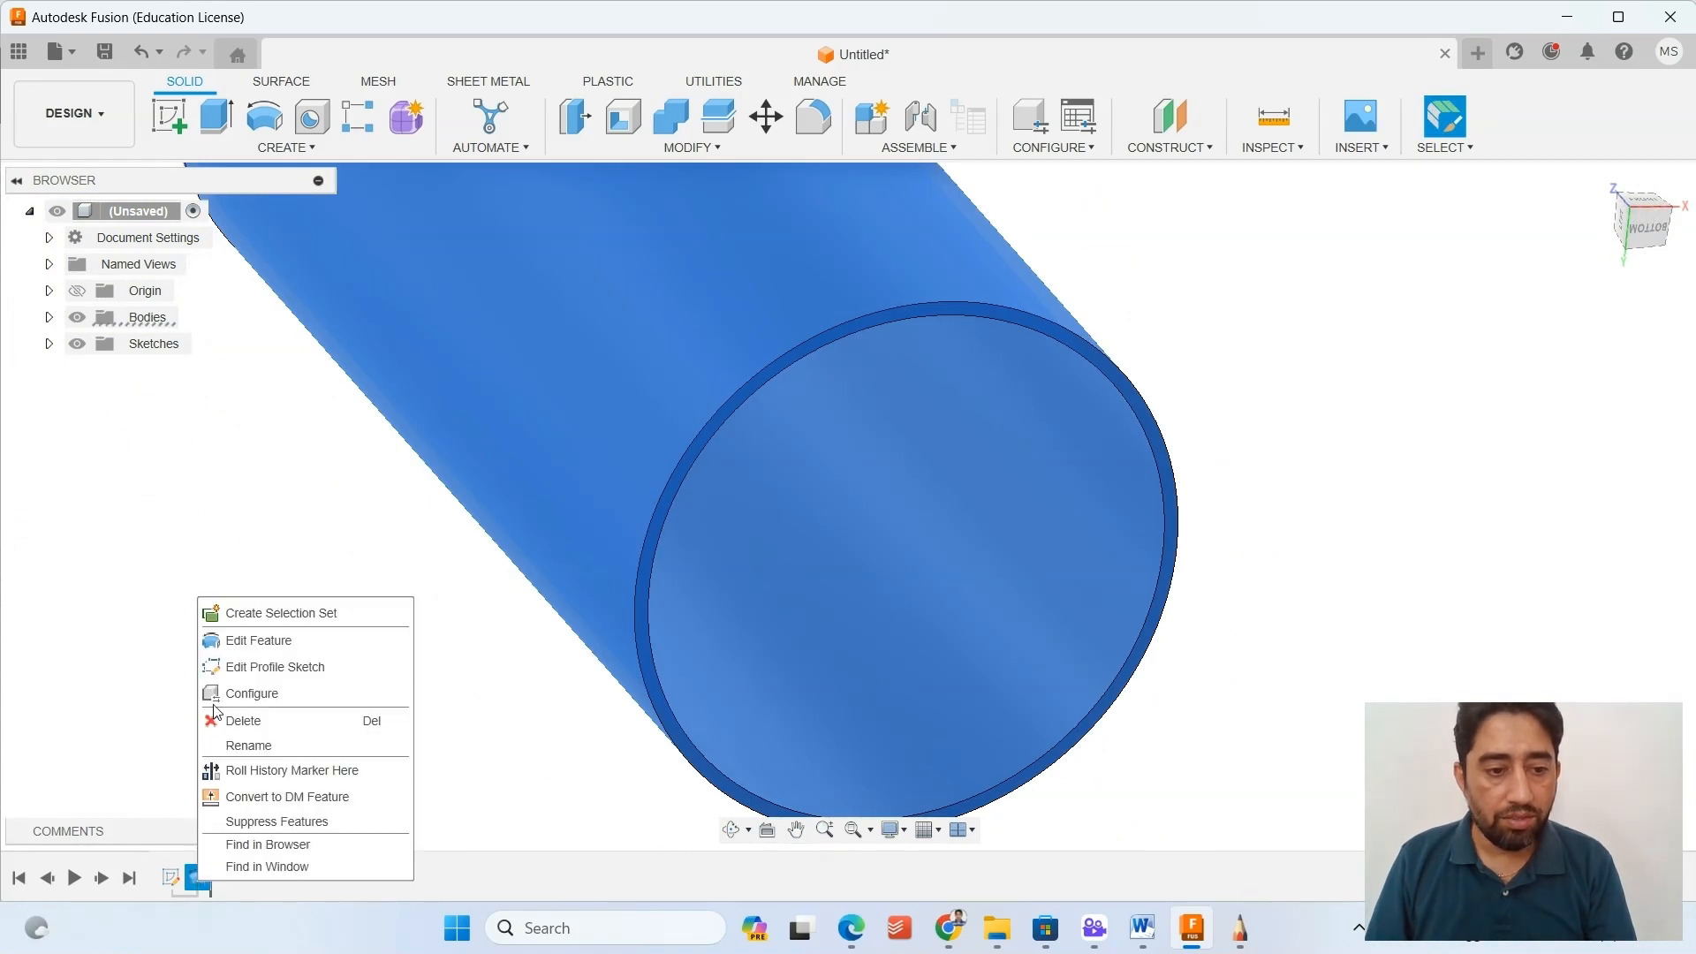
{"action": "left_click", "coordinate": [234, 641]}
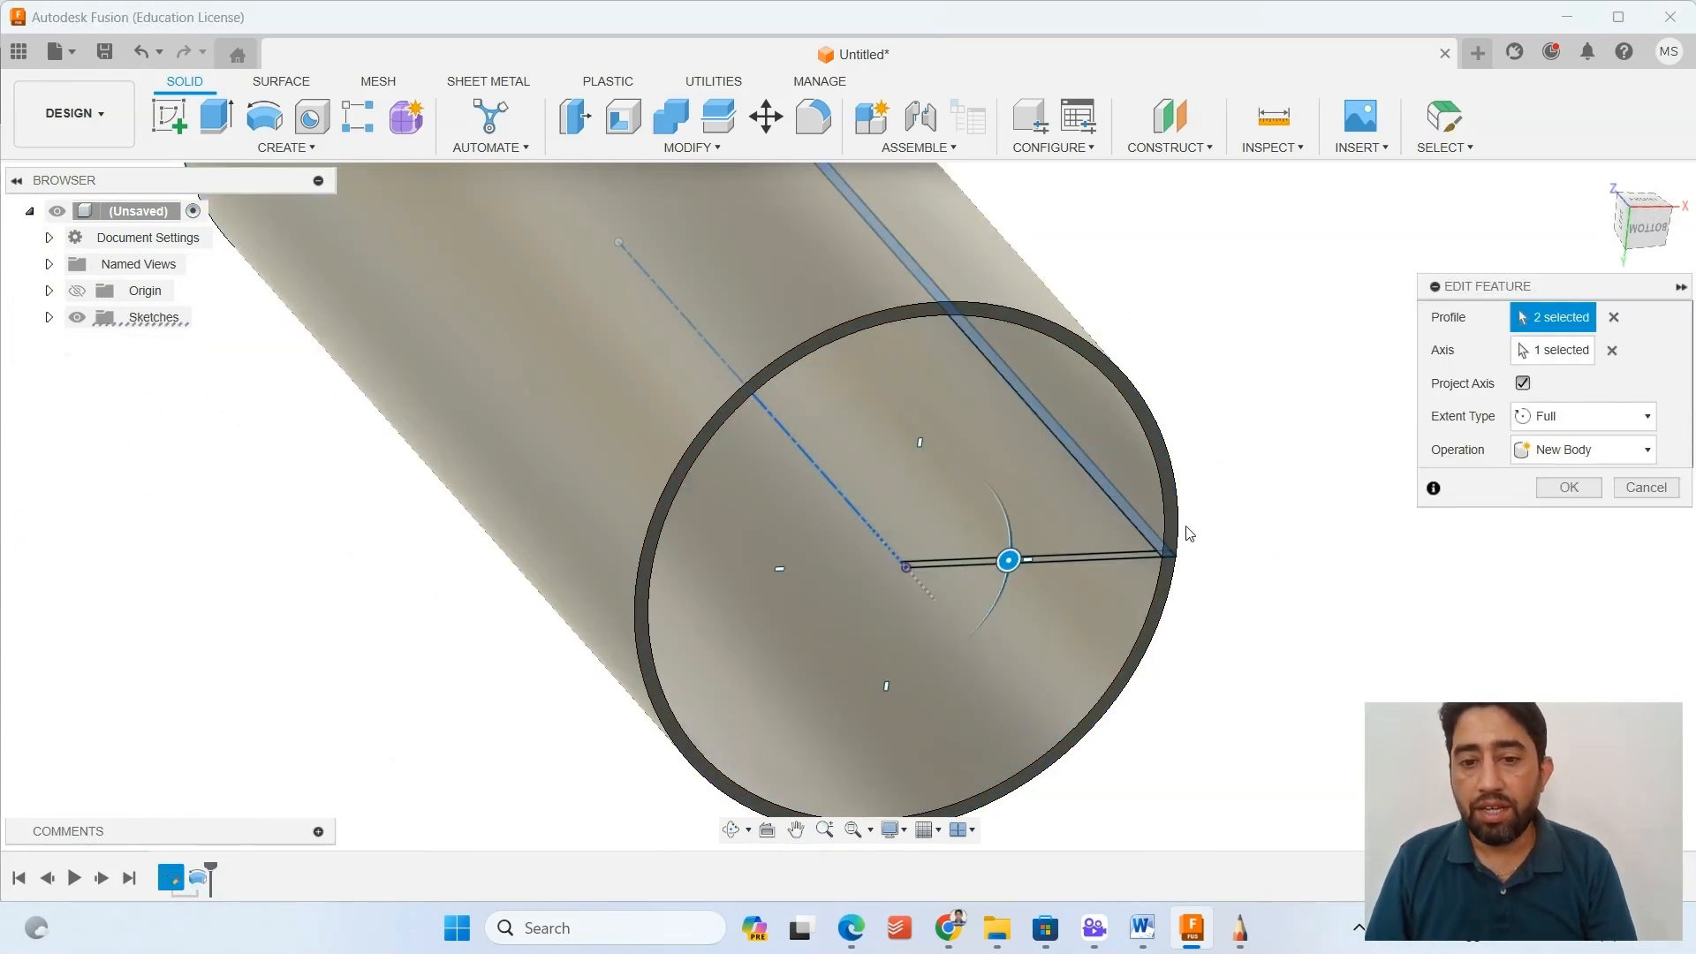
{"action": "left_click", "coordinate": [1088, 564]}
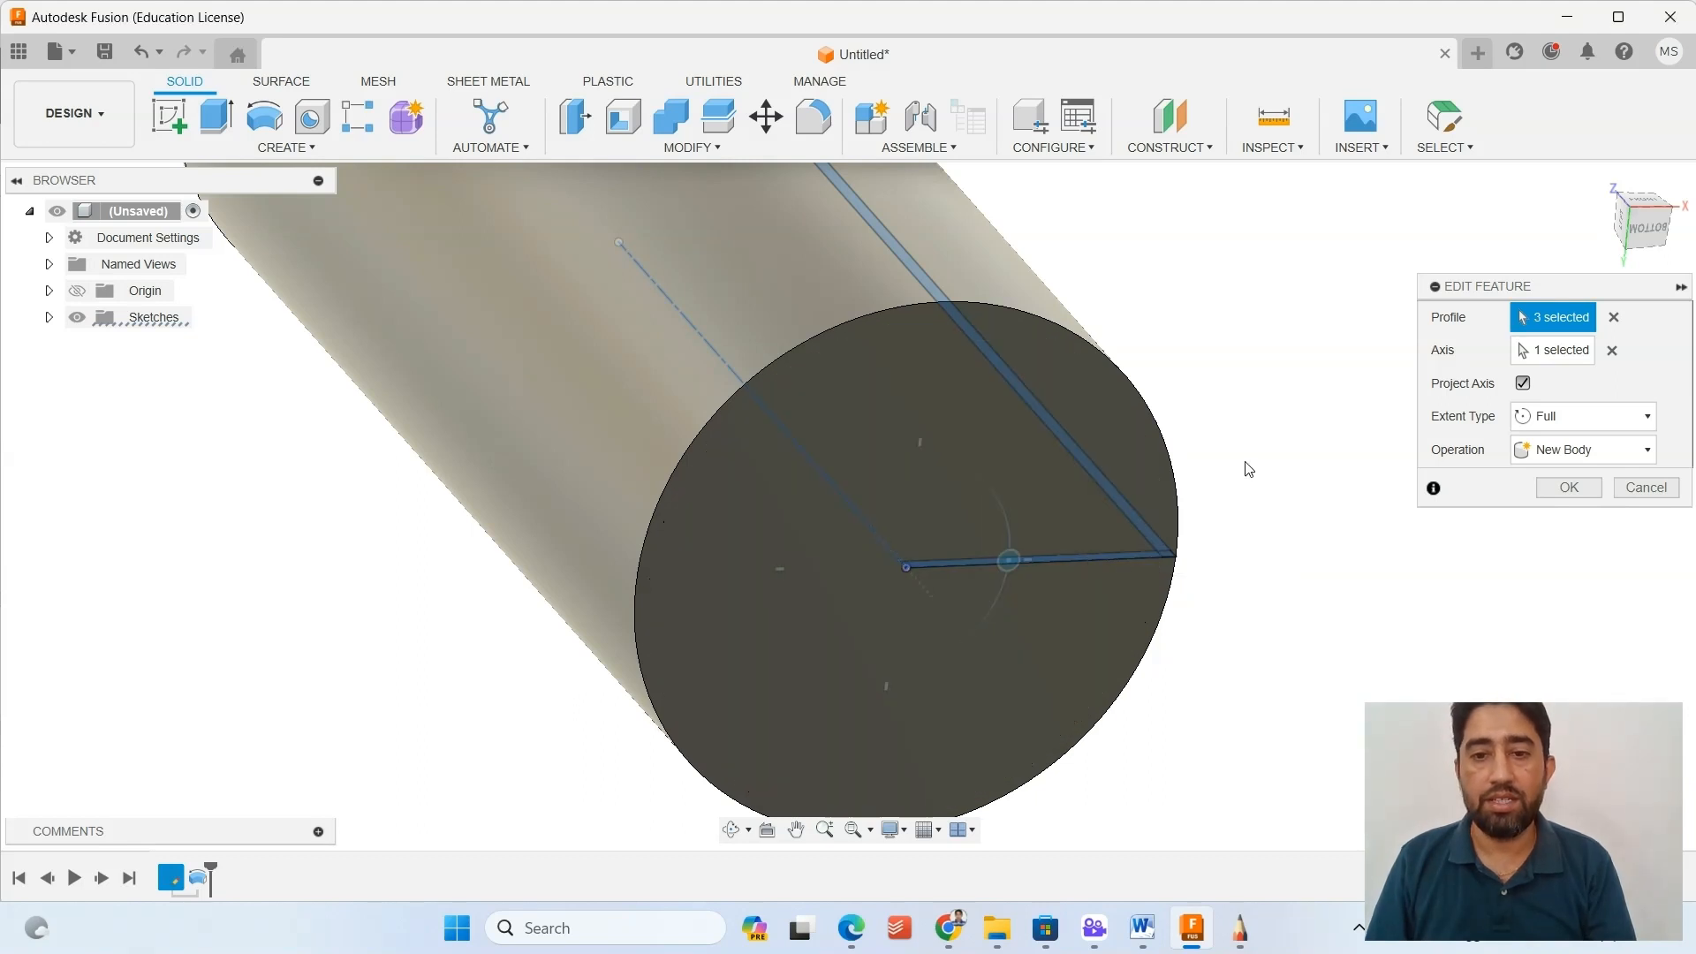
{"action": "middle_click_drag", "start_coordinate": [1248, 470], "coordinate": [796, 262], "text": "shift"}
{"action": "scroll", "coordinate": [1032, 704], "scroll_direction": "up", "scroll_amount": 8}
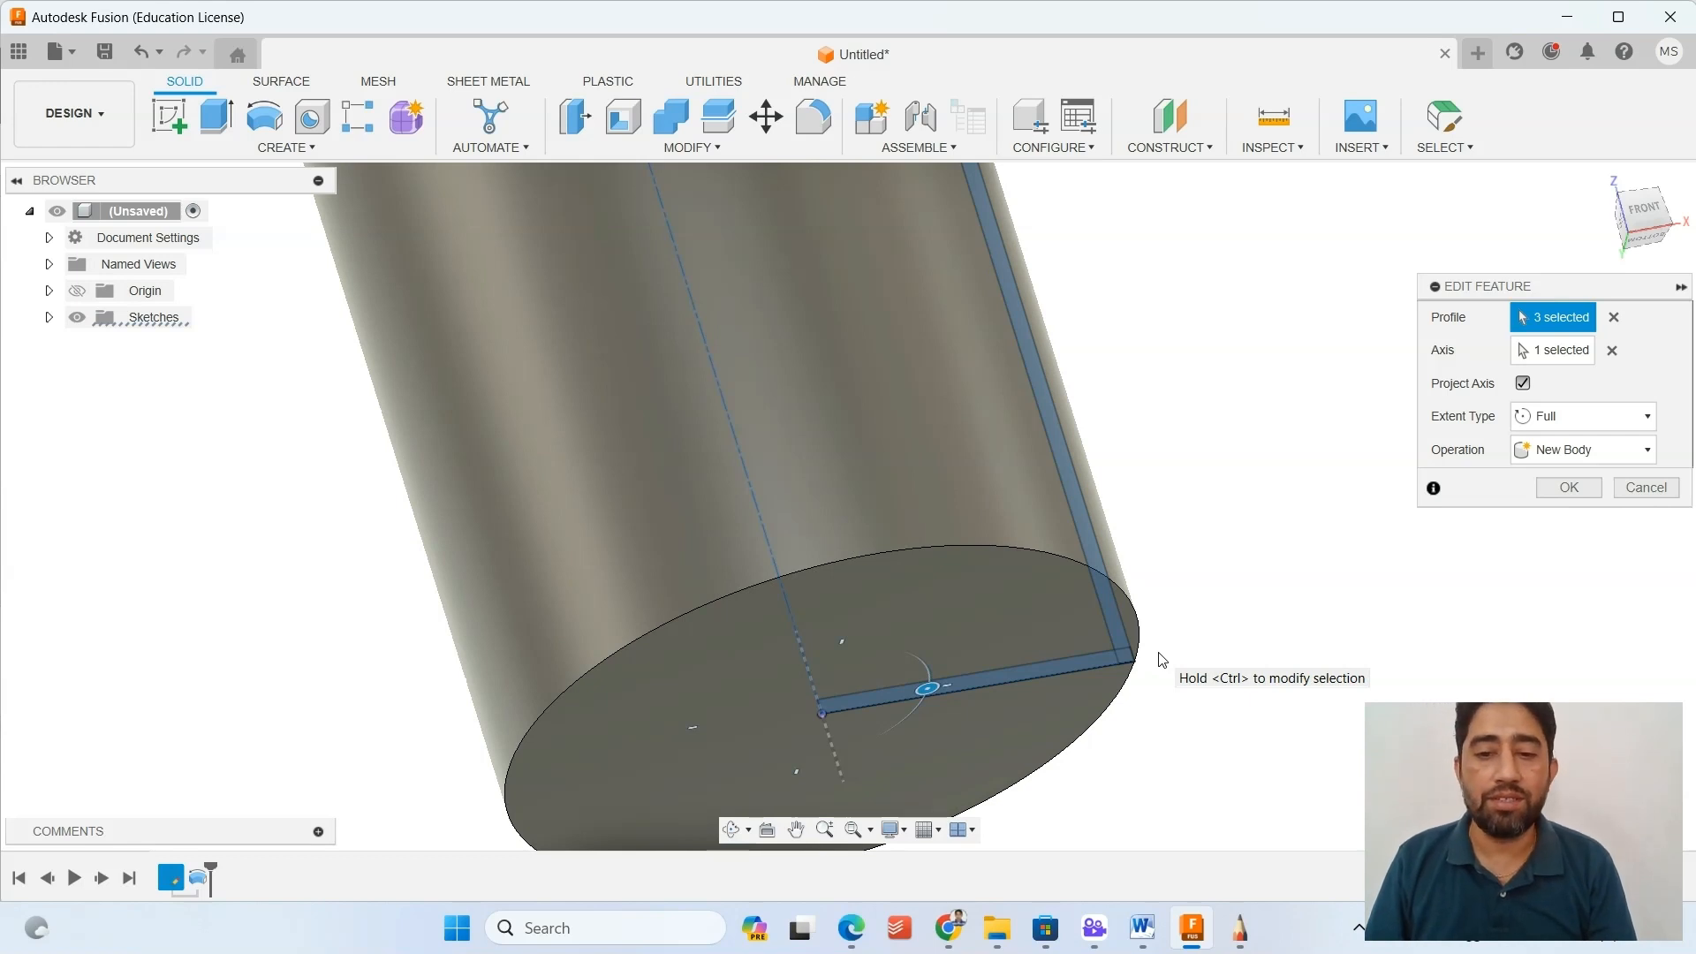
{"action": "scroll", "coordinate": [1160, 661], "scroll_direction": "down", "scroll_amount": 5}
{"action": "middle_click_drag", "start_coordinate": [1148, 583], "coordinate": [1158, 636], "text": "shift"}
{"action": "scroll", "coordinate": [1158, 618], "scroll_direction": "up", "scroll_amount": 8}
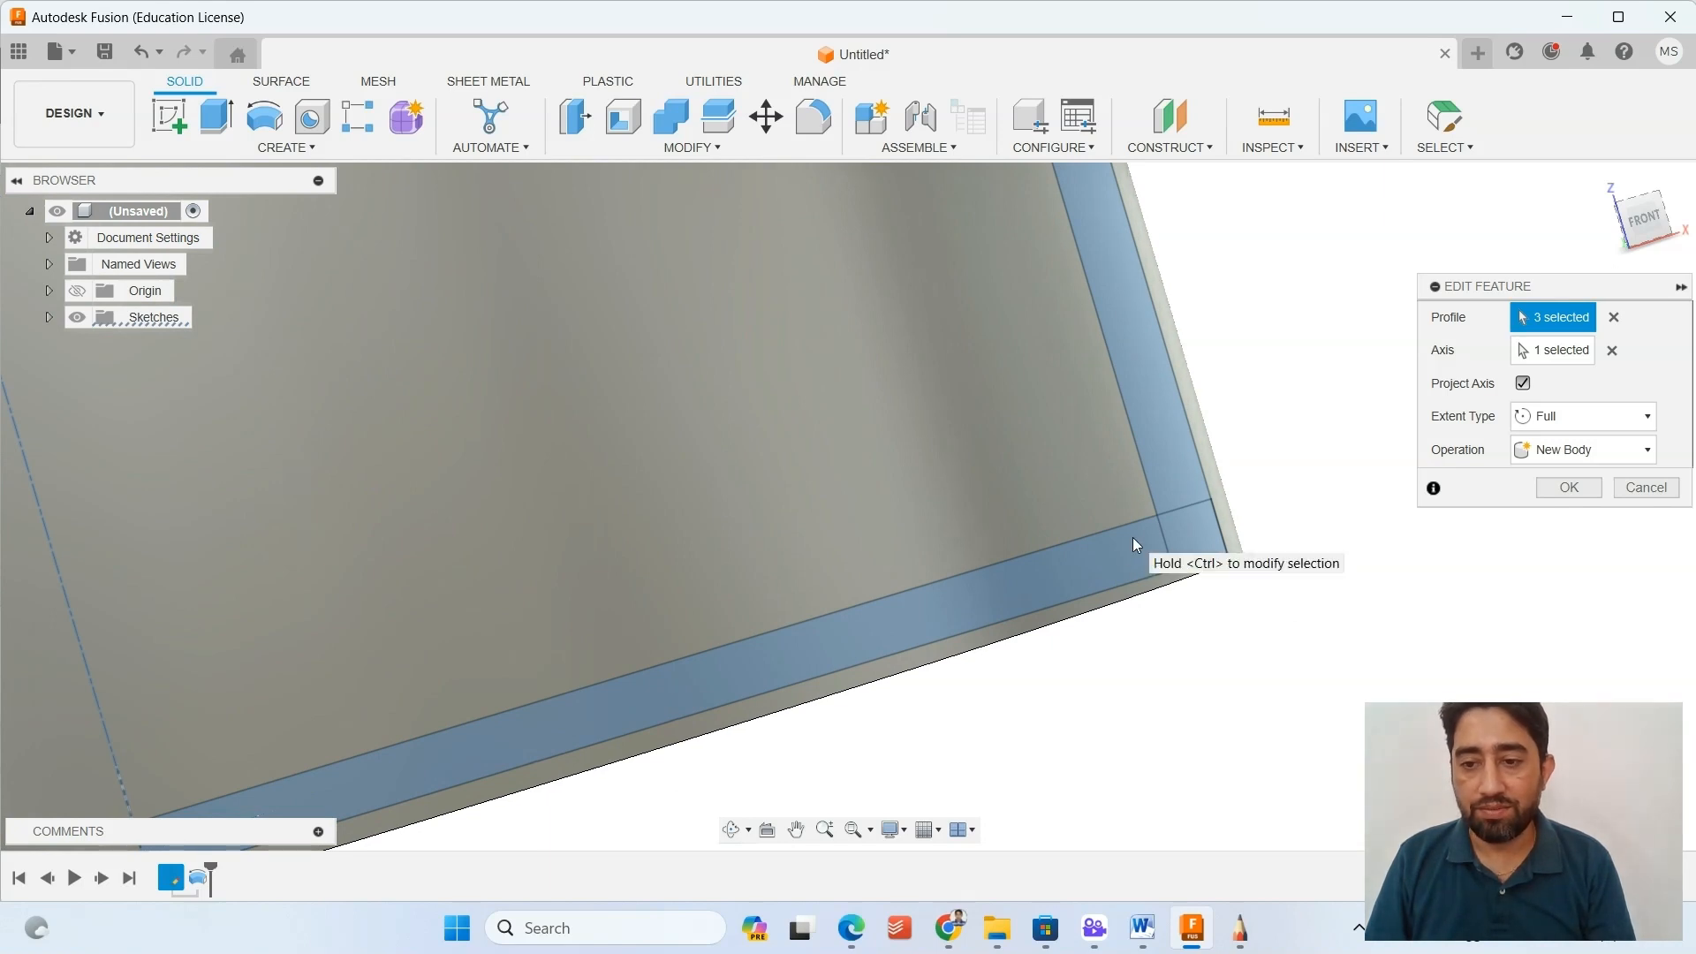
{"action": "left_click", "coordinate": [1569, 487]}
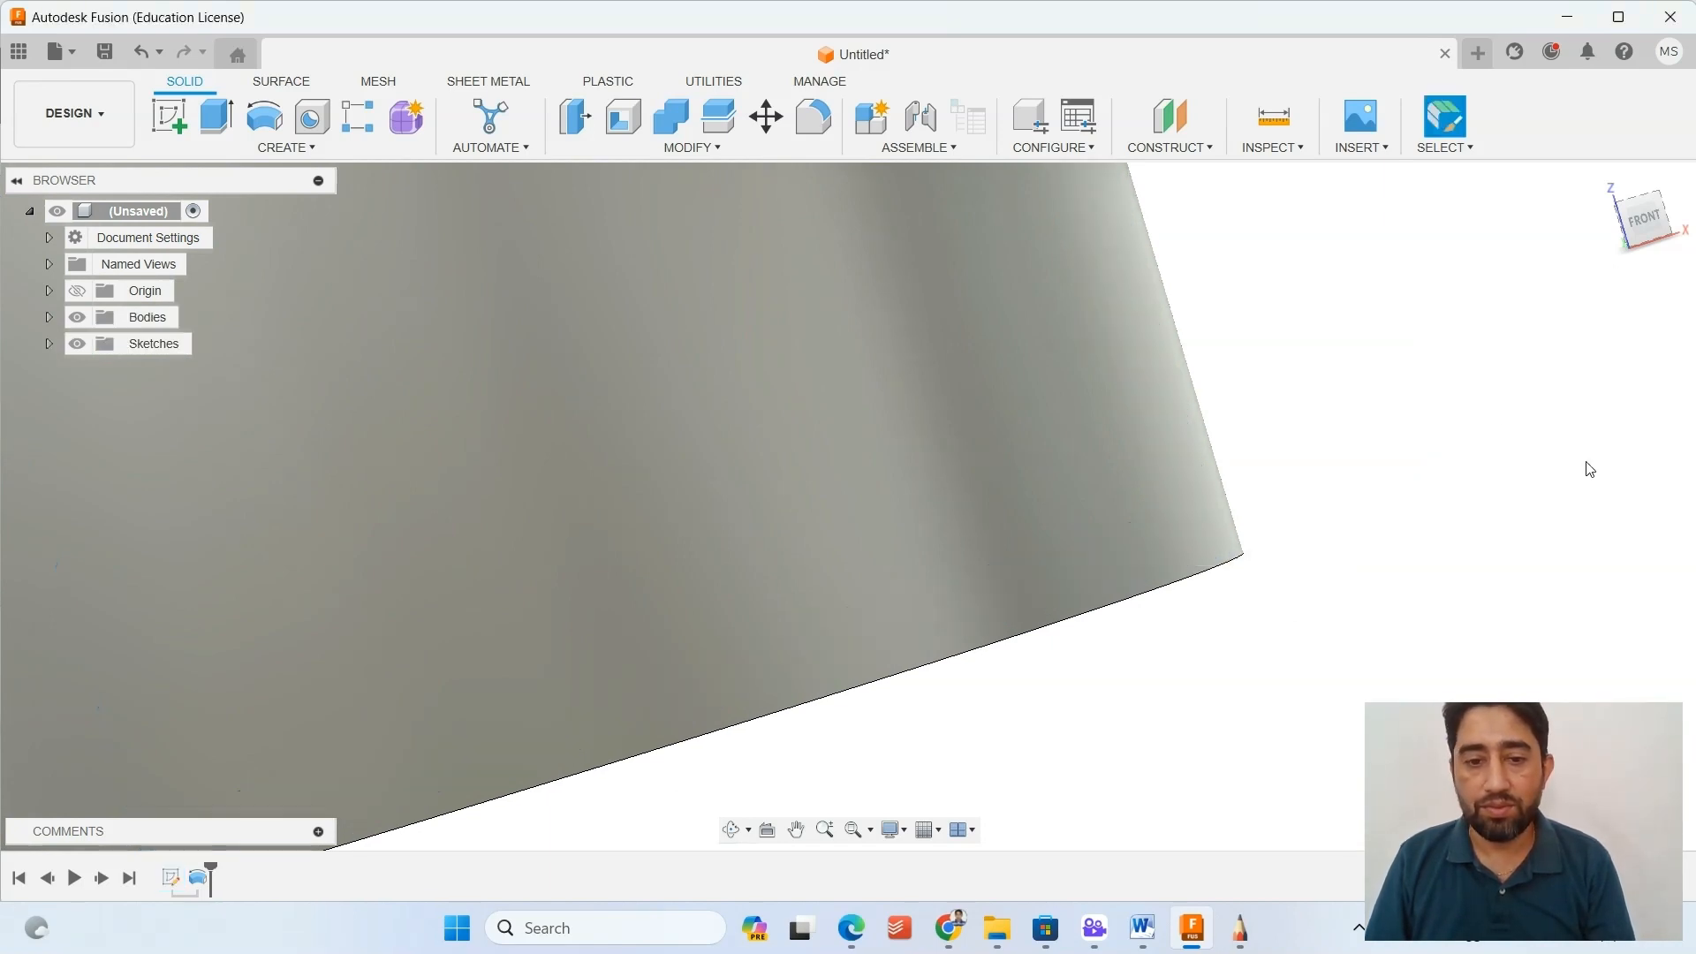
Reopen the profile sketch, trim the two inner line segments crossing at the corner of wall and base, and finish the sketch.
{"action": "double_click", "coordinate": [170, 878]}
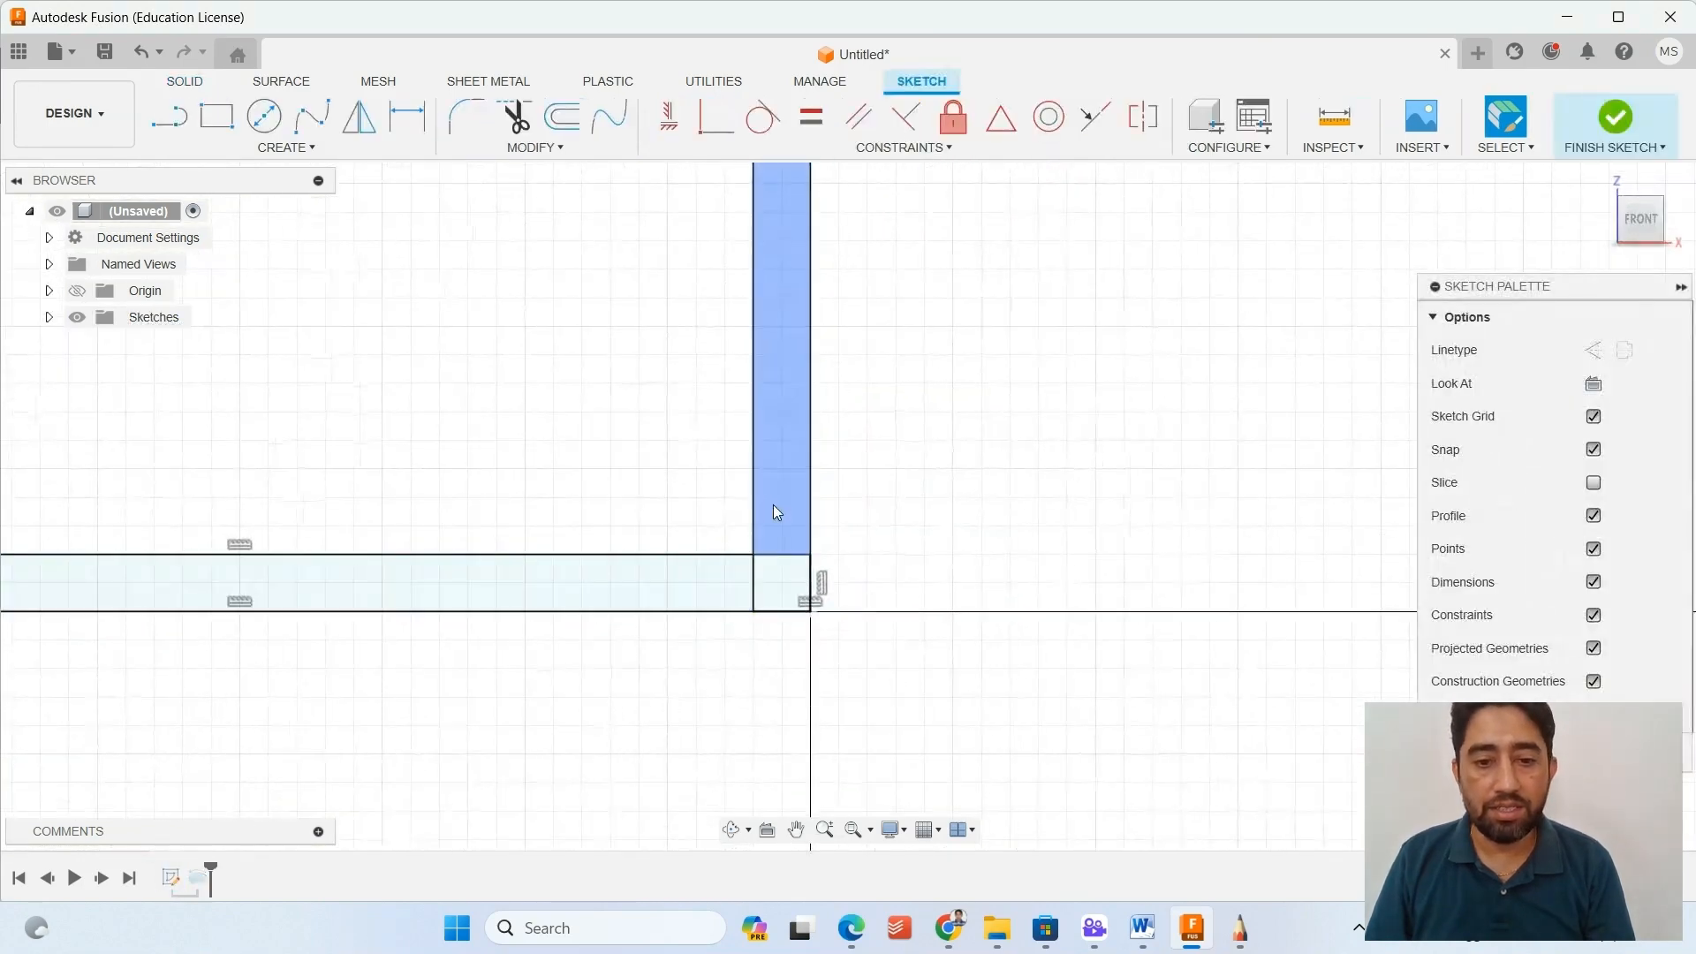
{"action": "left_click", "coordinate": [536, 127]}
{"action": "left_click", "coordinate": [781, 554]}
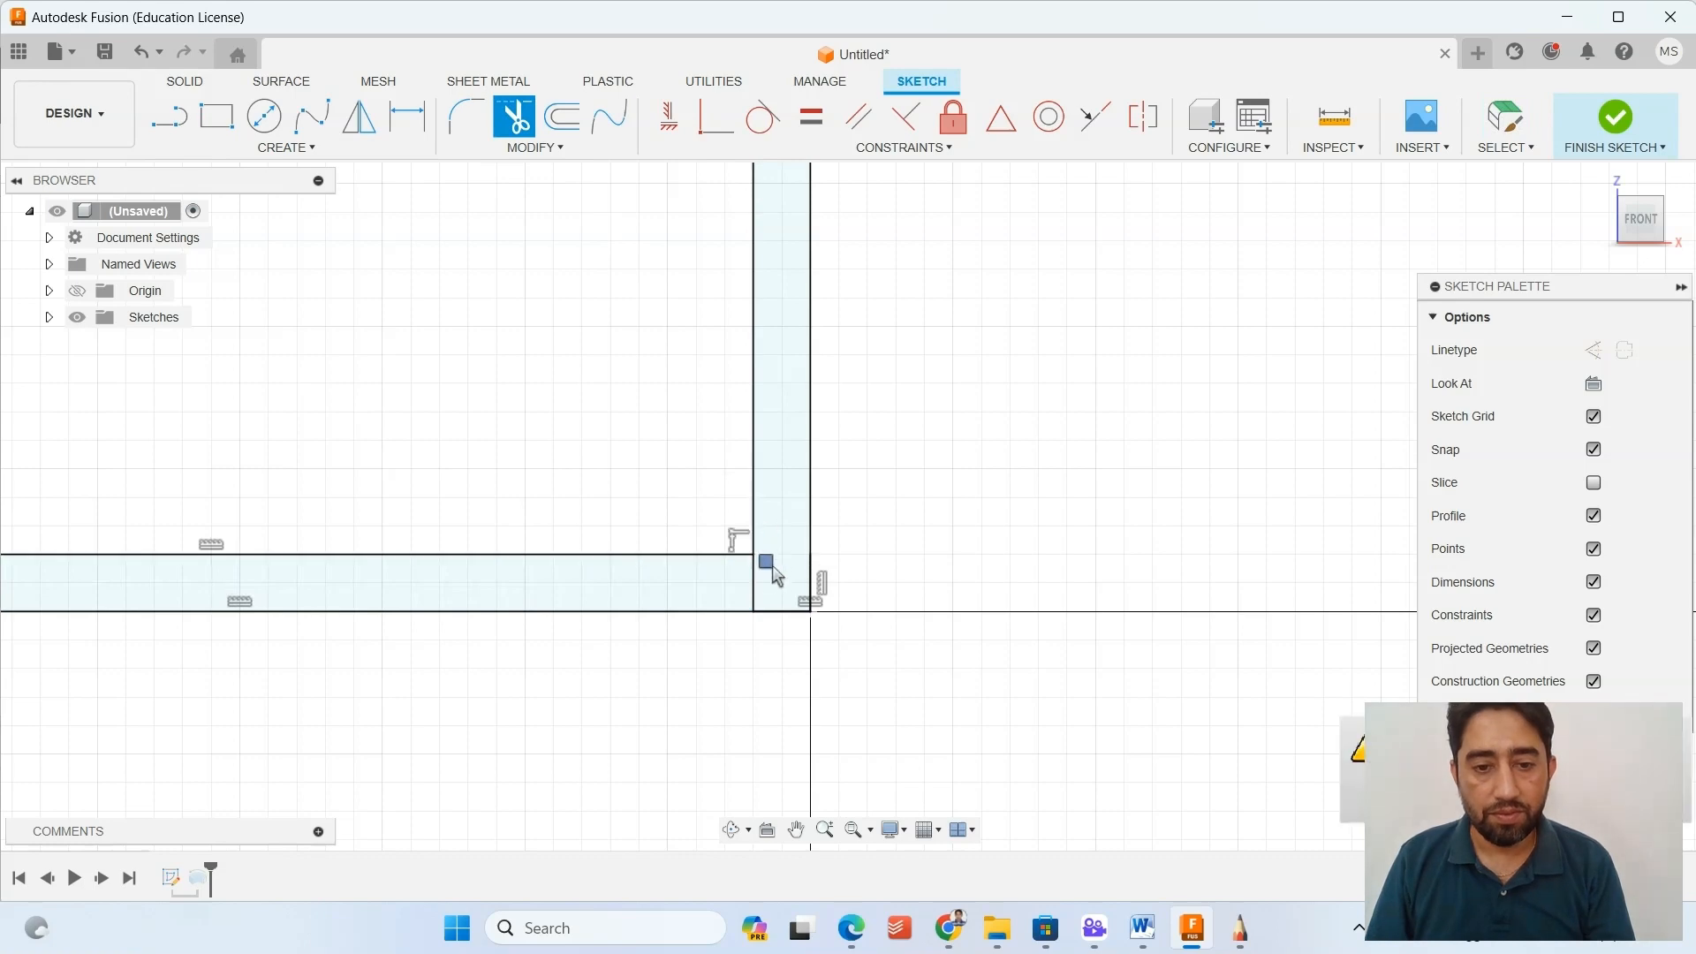
{"action": "left_click", "coordinate": [753, 583]}
{"action": "scroll", "coordinate": [650, 576], "scroll_direction": "down", "scroll_amount": 2}
{"action": "middle_click_drag", "start_coordinate": [503, 421], "coordinate": [670, 575]}
{"action": "scroll", "coordinate": [671, 575], "scroll_direction": "down", "scroll_amount": 5}
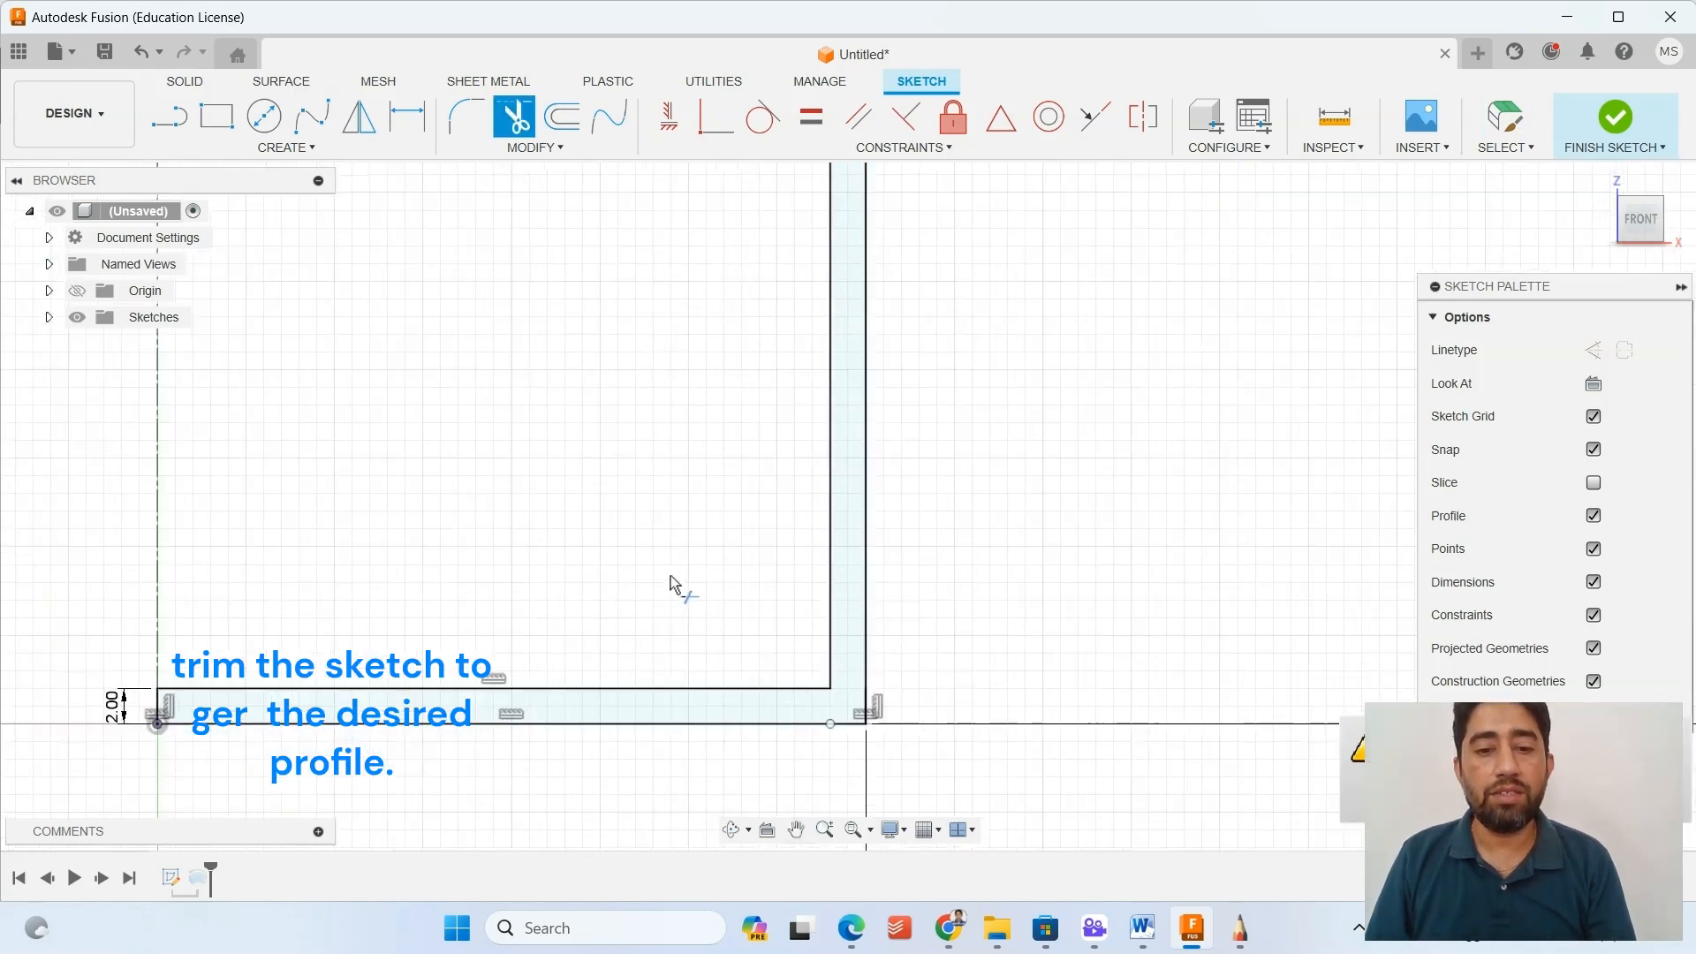
{"action": "middle_click_drag", "start_coordinate": [557, 484], "coordinate": [674, 605]}
{"action": "scroll", "coordinate": [680, 592], "scroll_direction": "down", "scroll_amount": 4}
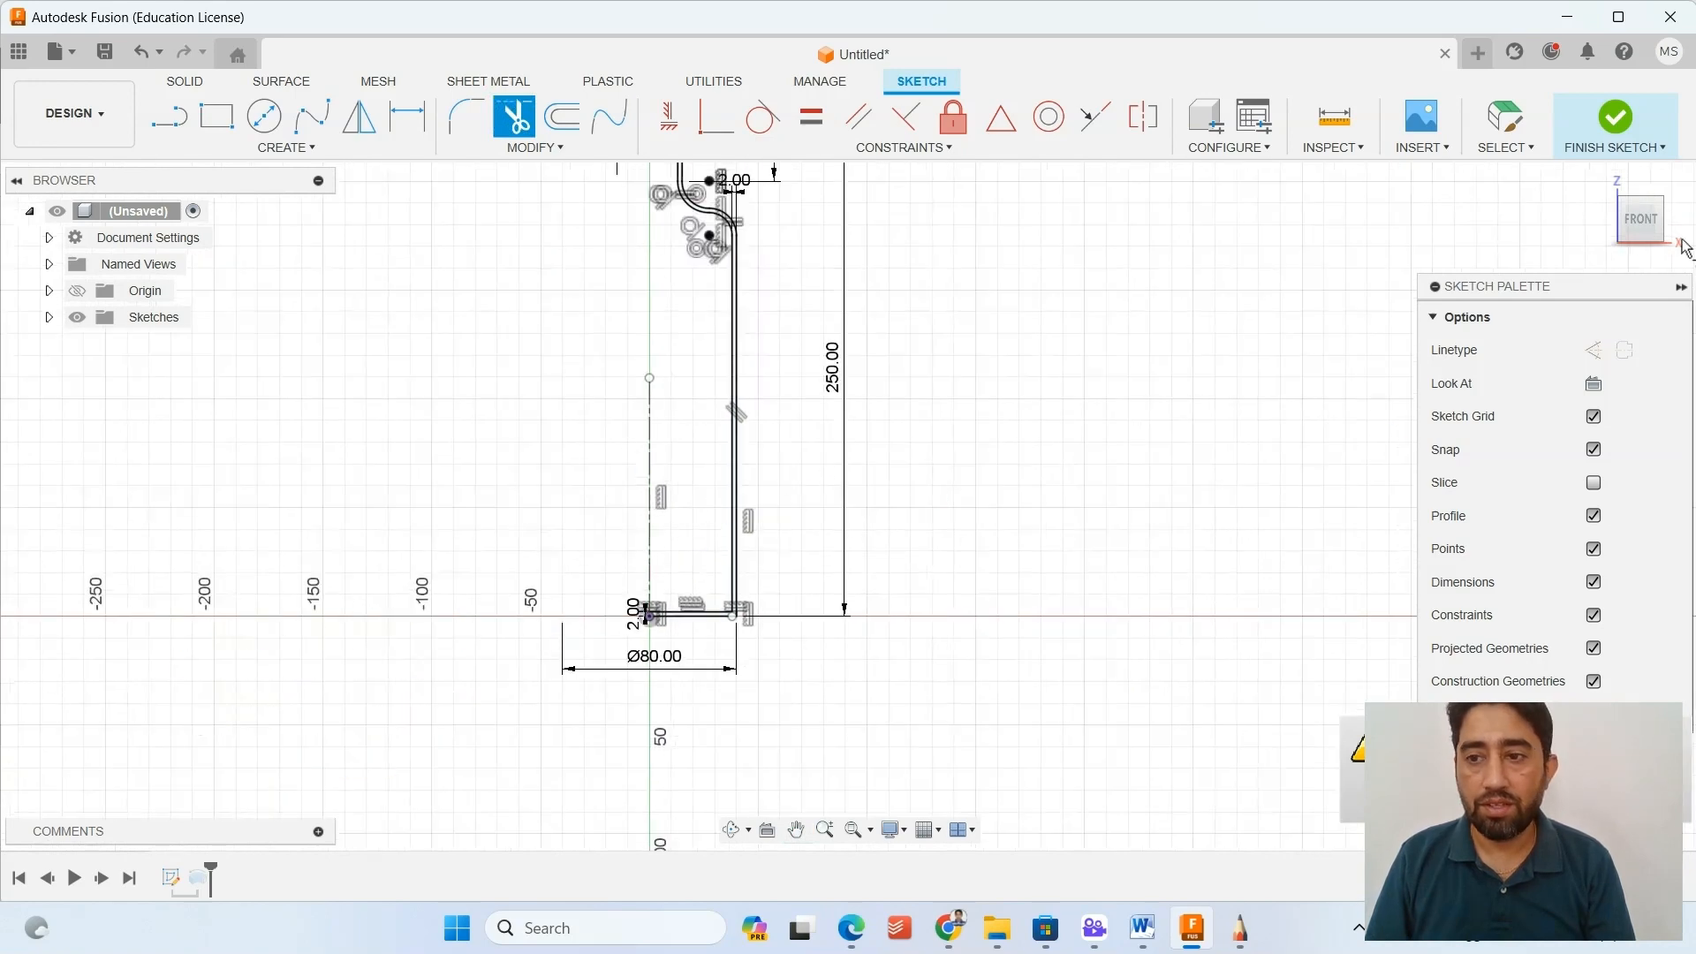
{"action": "left_click", "coordinate": [1615, 118]}
Open the revolve feature for editing and examine the merged wall-and-base profile and the bottle from several angles.
{"action": "mouse_move", "coordinate": [545, 618]}
{"action": "middle_mouse_down", "text": "shift"}
{"action": "mouse_move", "coordinate": [579, 576]}
{"action": "mouse_move", "coordinate": [530, 601]}
{"action": "middle_mouse_up", "text": "shift"}
{"action": "left_click", "coordinate": [197, 887]}
{"action": "double_click", "coordinate": [198, 887]}
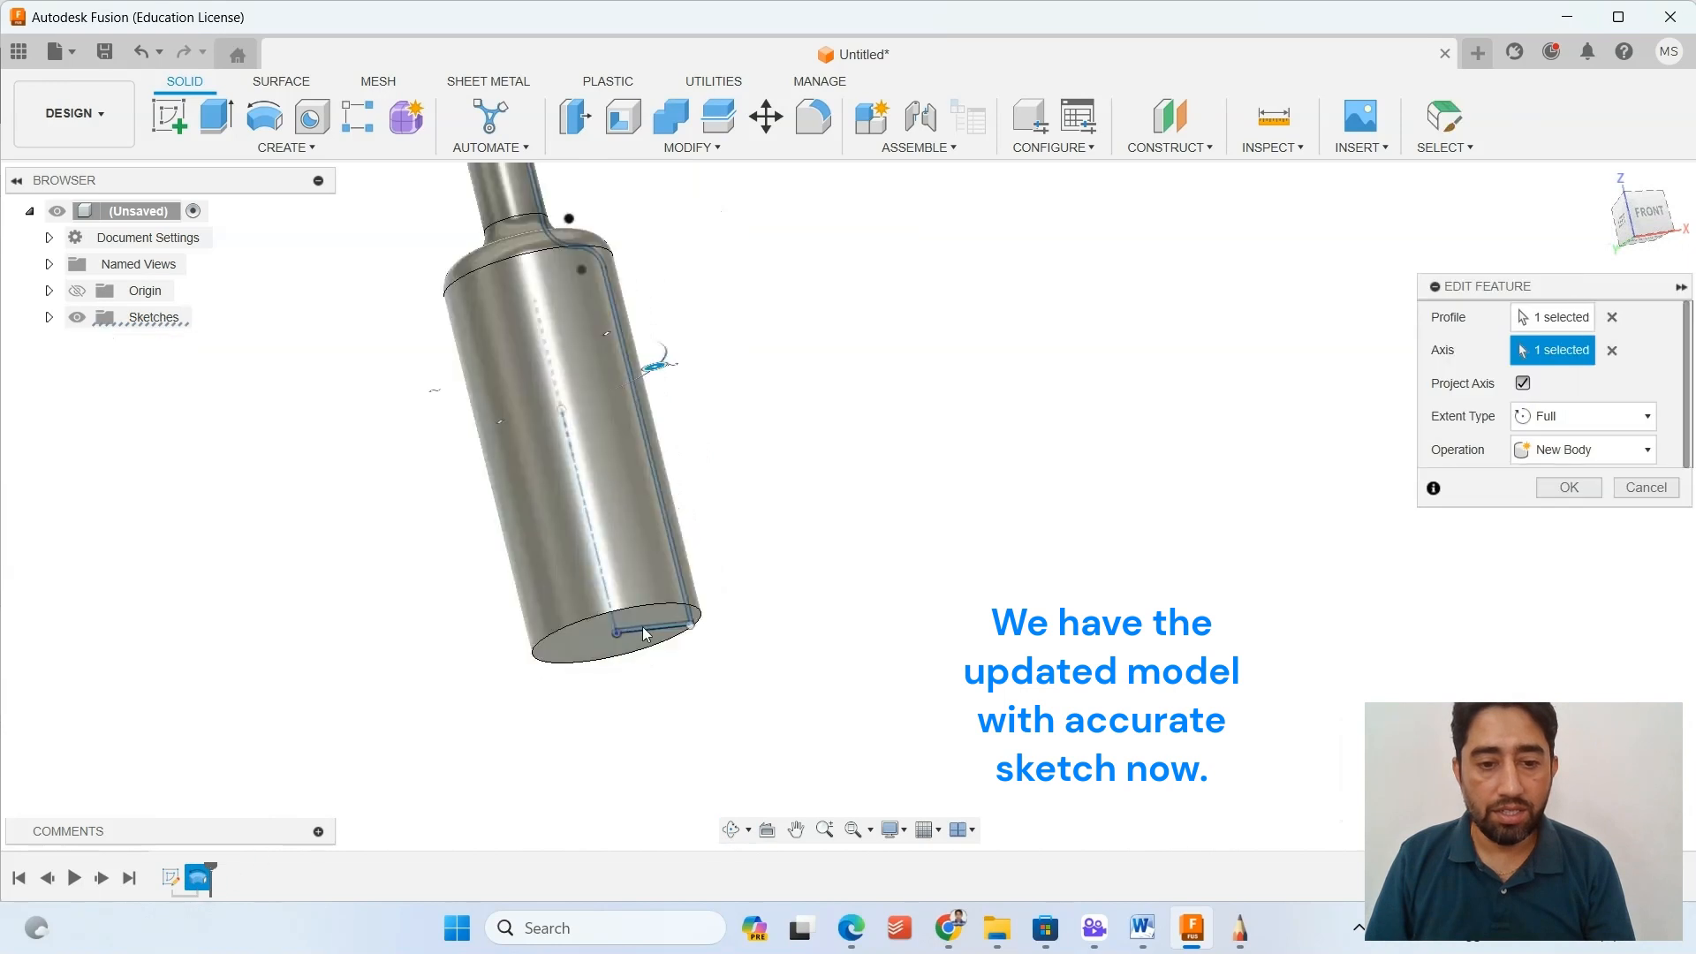
{"action": "scroll", "coordinate": [716, 629], "scroll_direction": "up", "scroll_amount": 5}
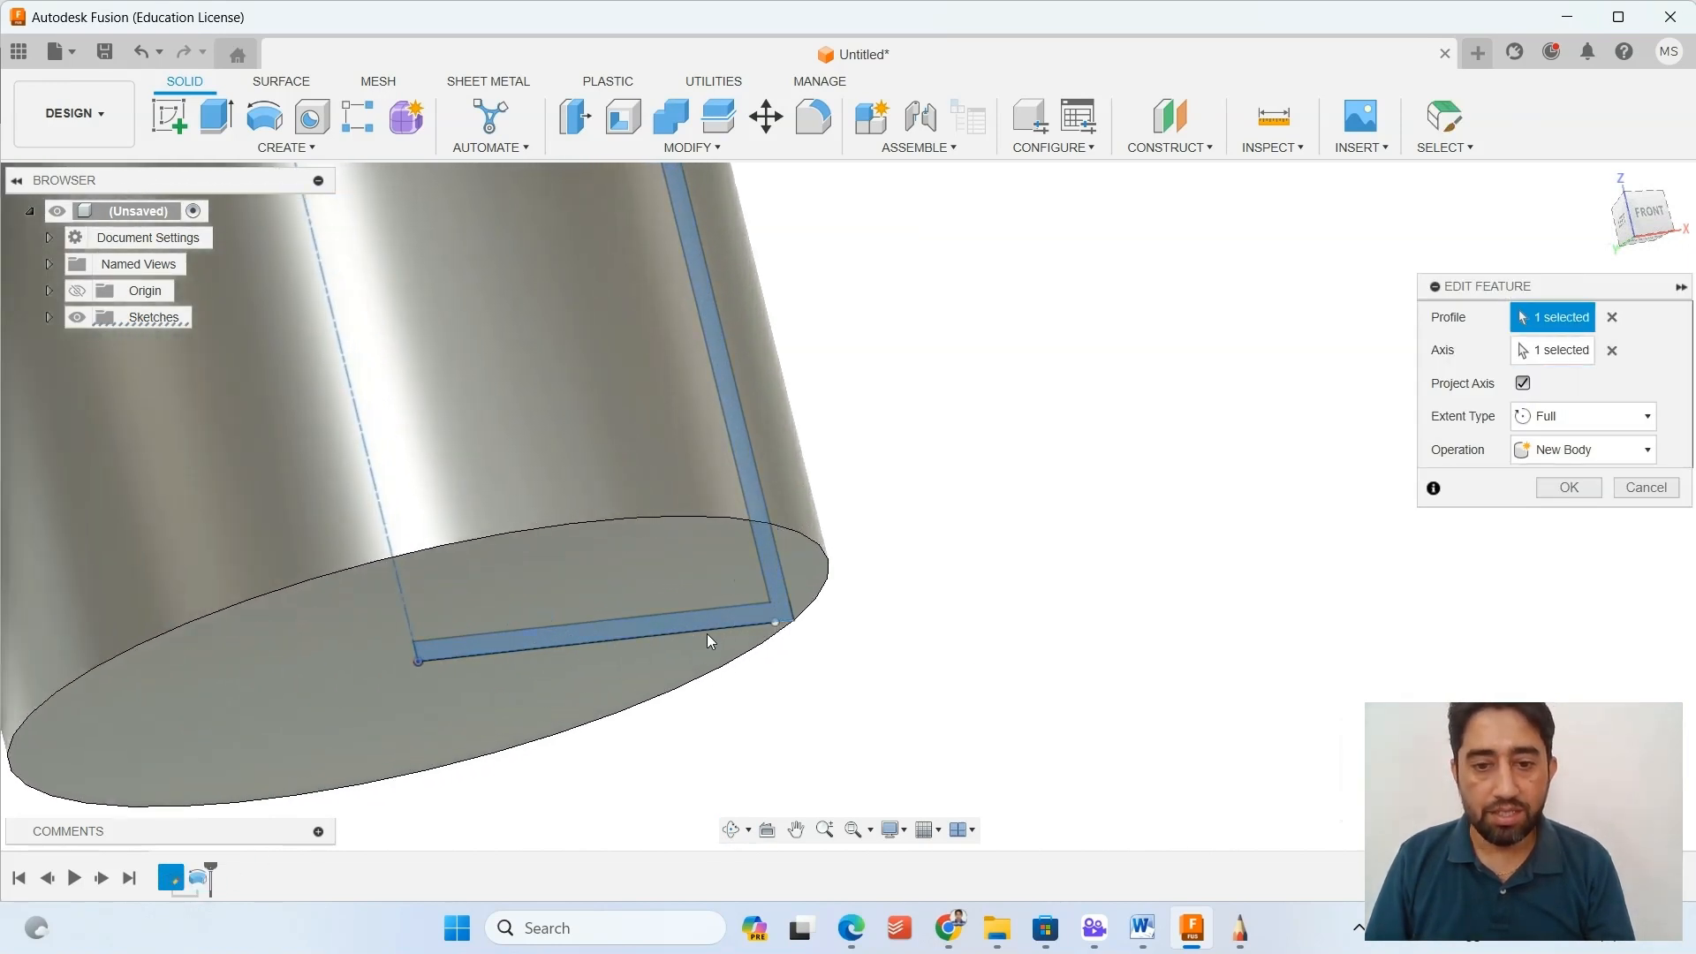
{"action": "middle_click_drag", "start_coordinate": [707, 636], "coordinate": [761, 618], "text": "shift"}
{"action": "scroll", "coordinate": [762, 619], "scroll_direction": "down", "scroll_amount": 6}
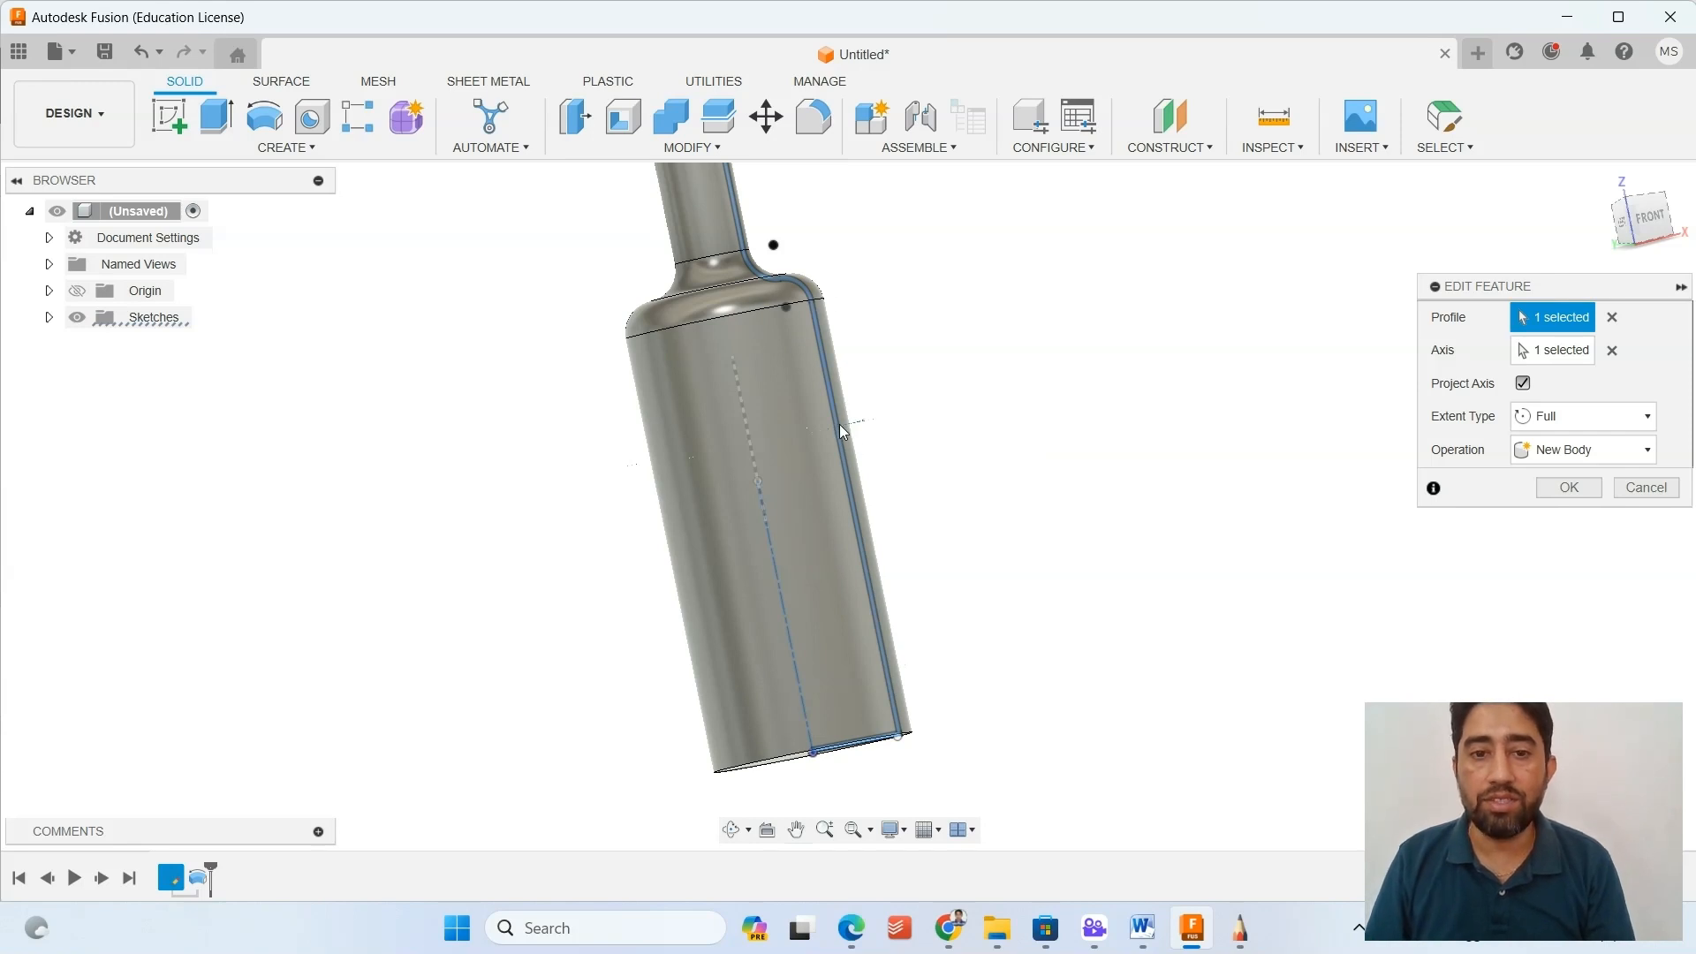
{"action": "scroll", "coordinate": [867, 692], "scroll_direction": "up", "scroll_amount": 5}
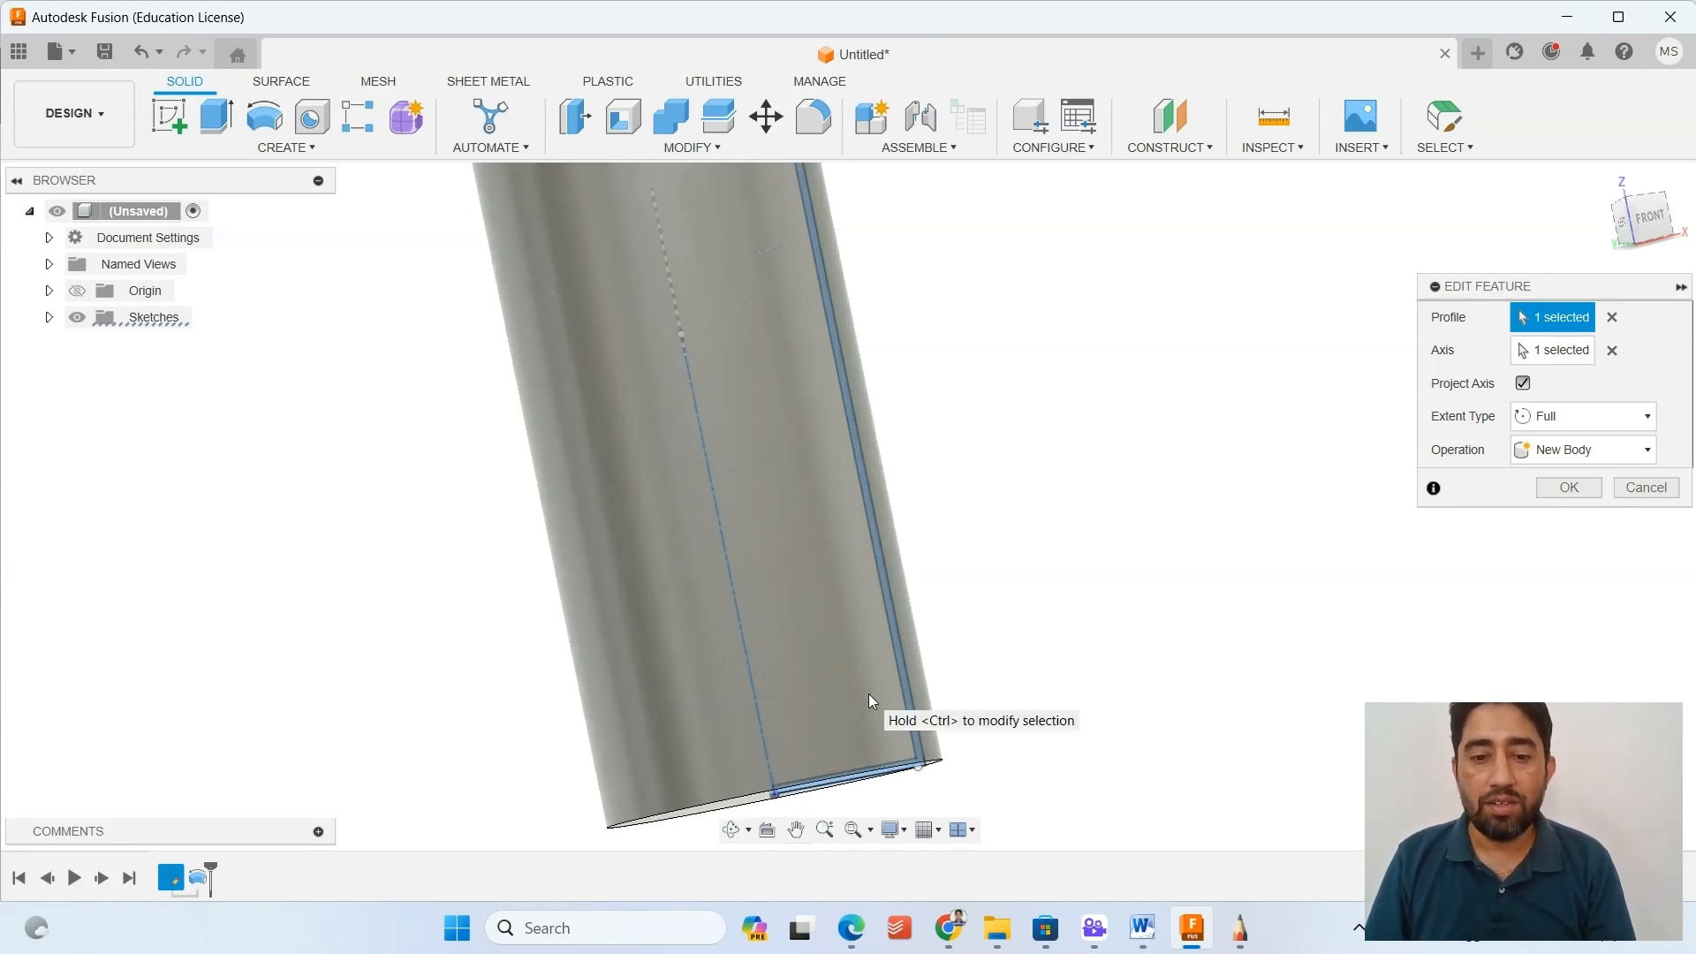
{"action": "middle_click_drag", "start_coordinate": [894, 668], "coordinate": [921, 548]}
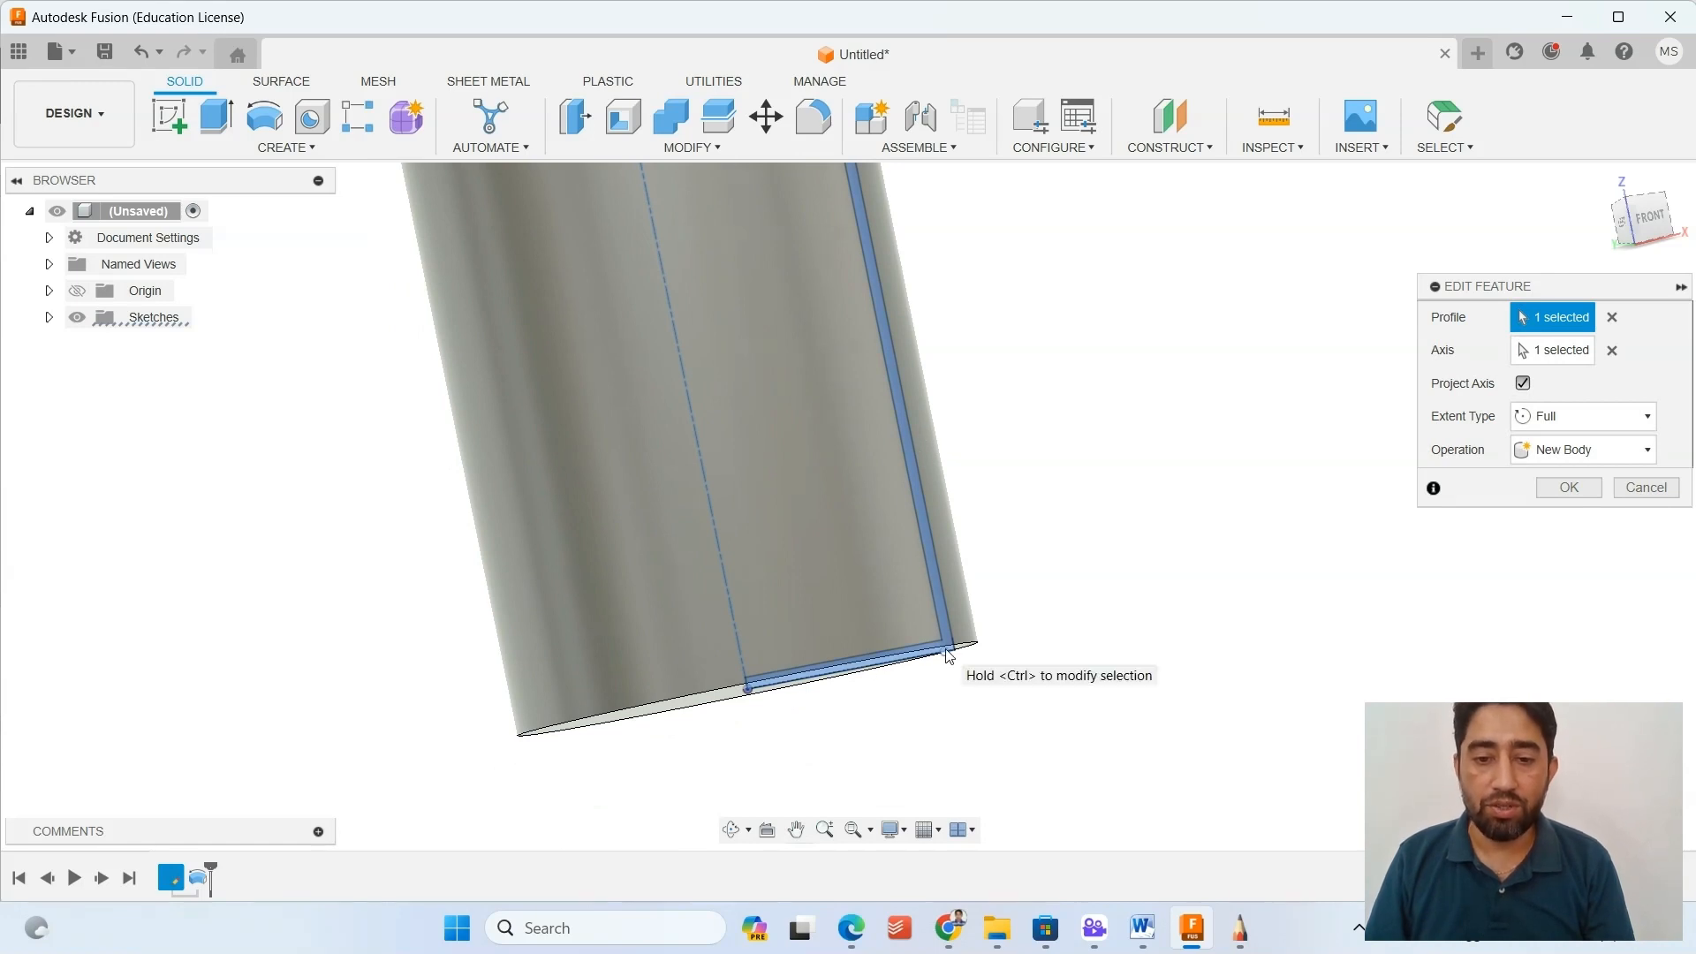
{"action": "mouse_move", "coordinate": [939, 670]}
{"action": "middle_mouse_down", "text": "shift"}
{"action": "mouse_move", "coordinate": [927, 576]}
{"action": "mouse_move", "coordinate": [926, 661]}
{"action": "middle_mouse_up", "text": "shift"}
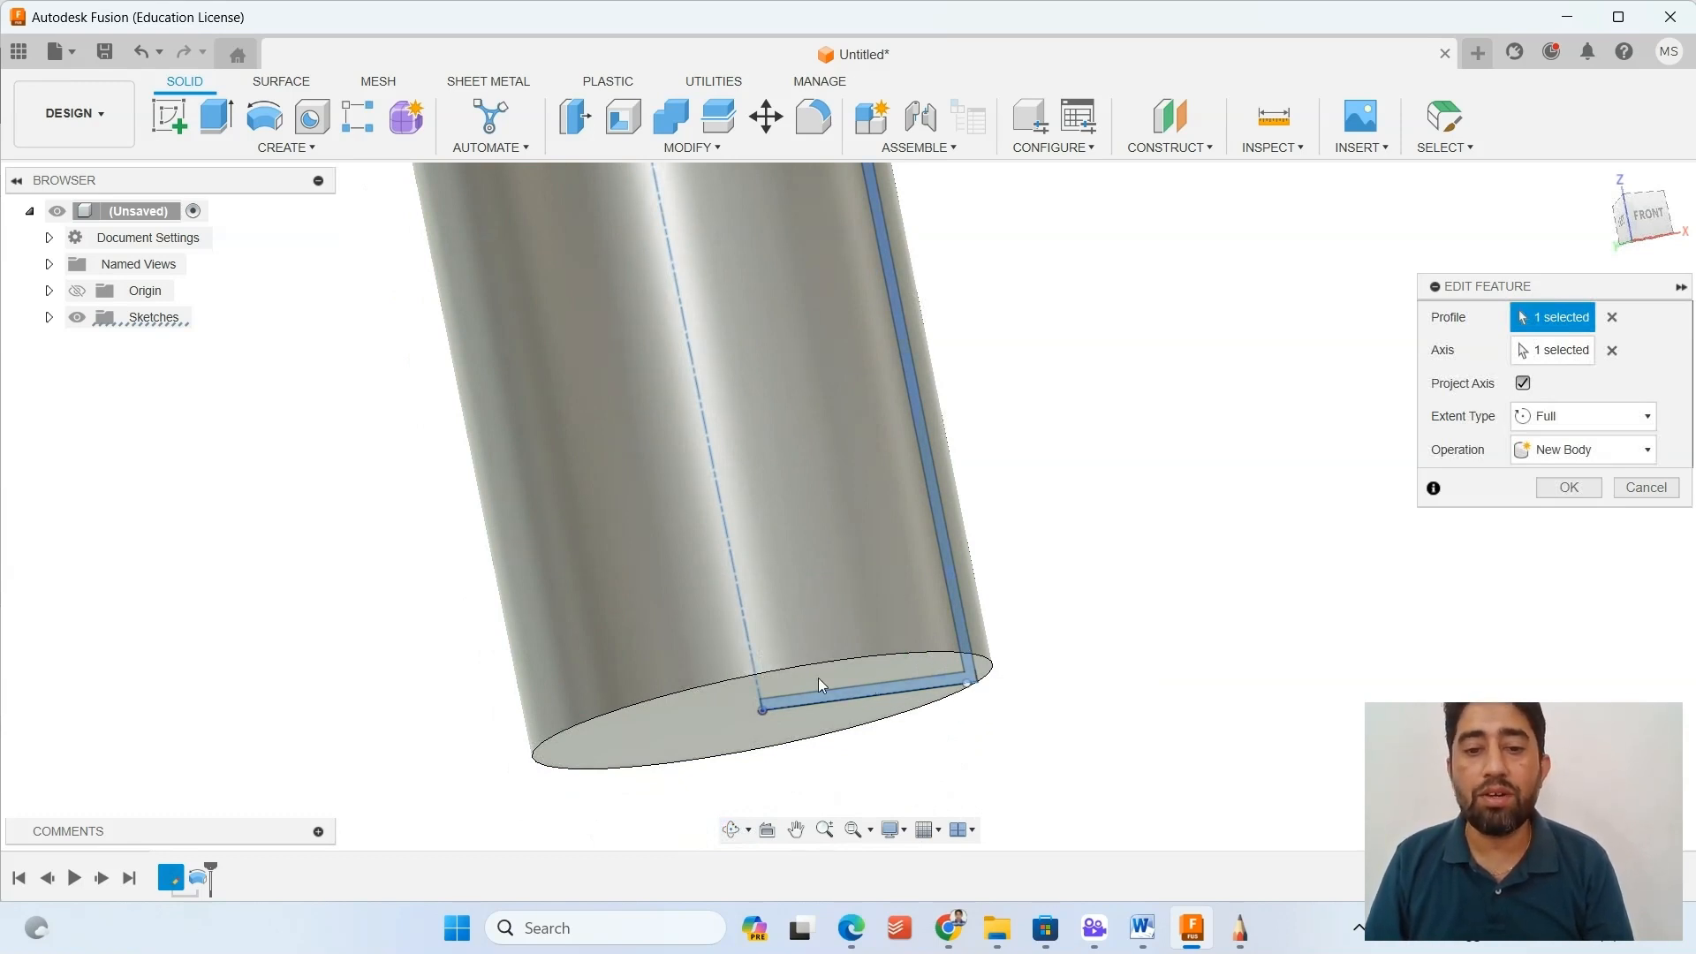
{"action": "middle_click_drag", "start_coordinate": [903, 703], "coordinate": [890, 627], "text": "shift"}
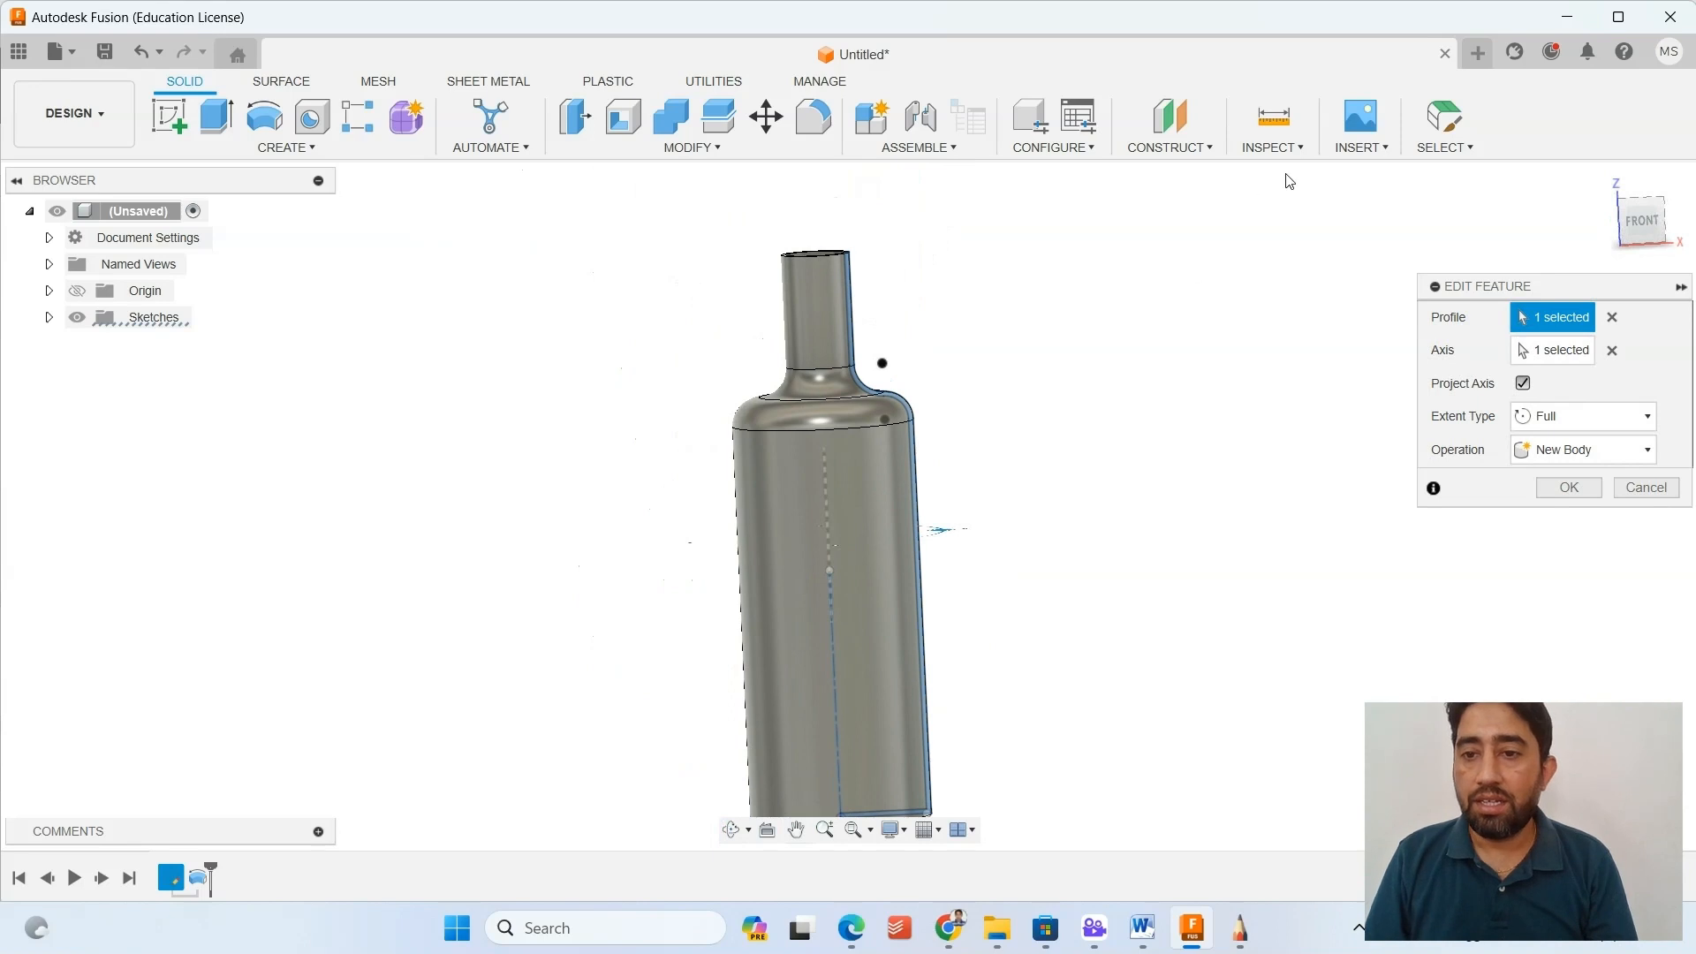
{"action": "middle_click_drag", "start_coordinate": [776, 543], "coordinate": [751, 489], "text": "shift"}
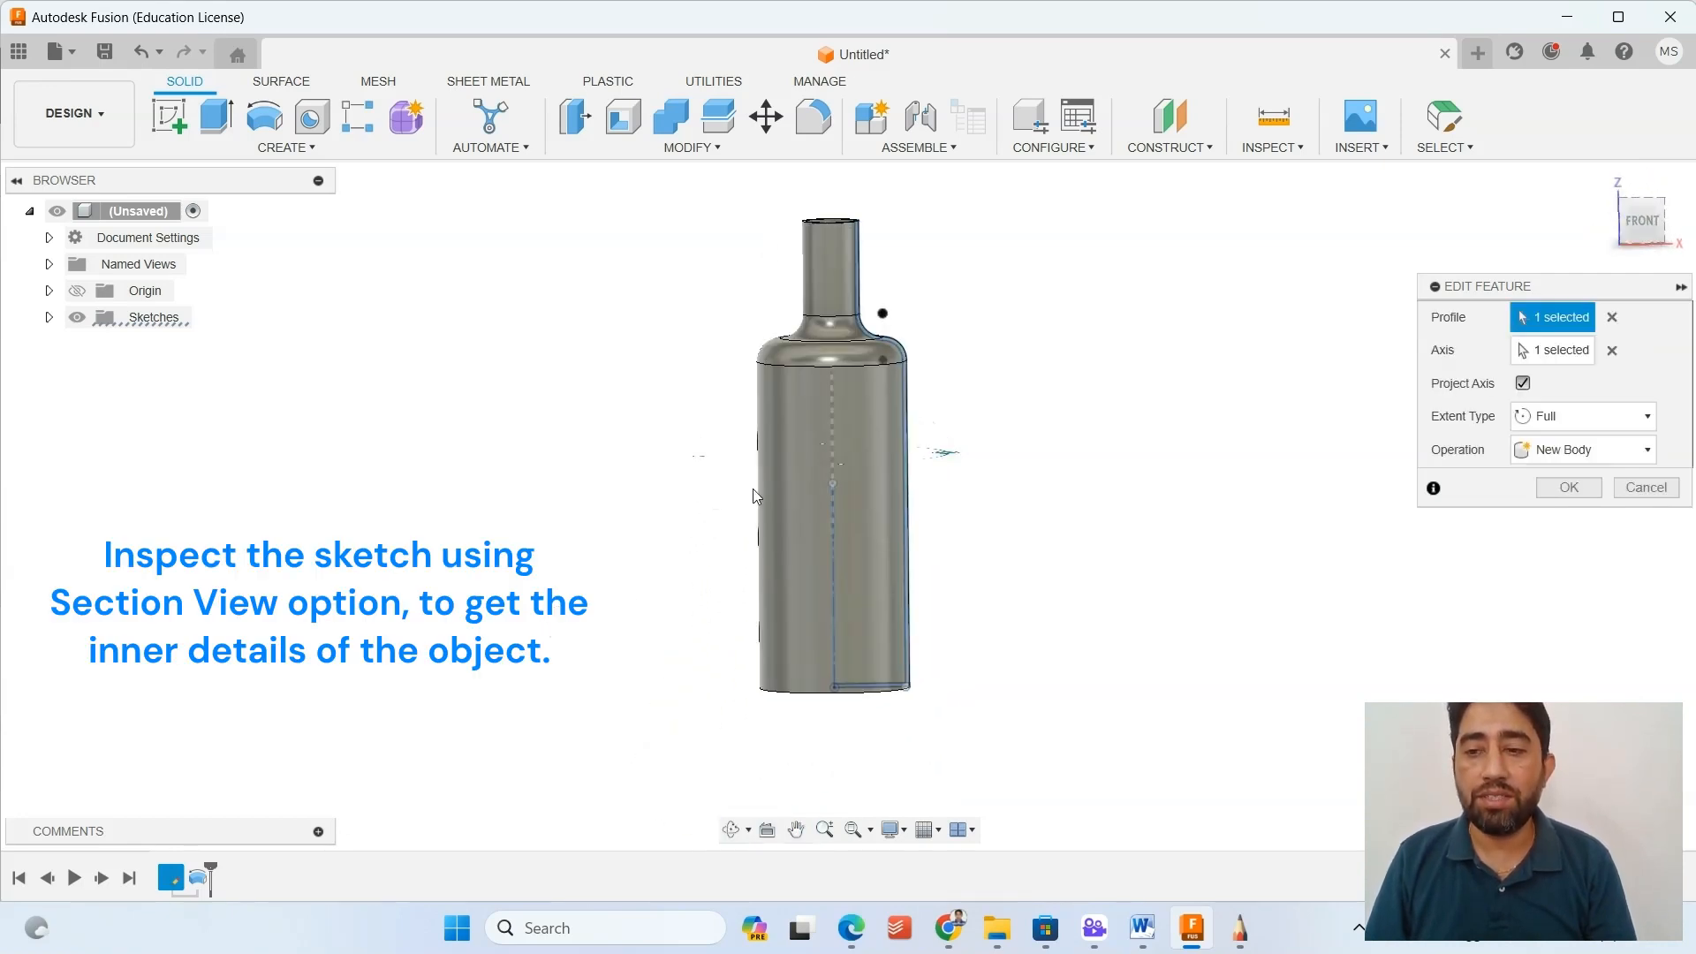
Accept the revolve edit and start a section analysis of the bottle with the vertical XZ origin plane as the cut plane.
{"action": "left_click", "coordinate": [1647, 217]}
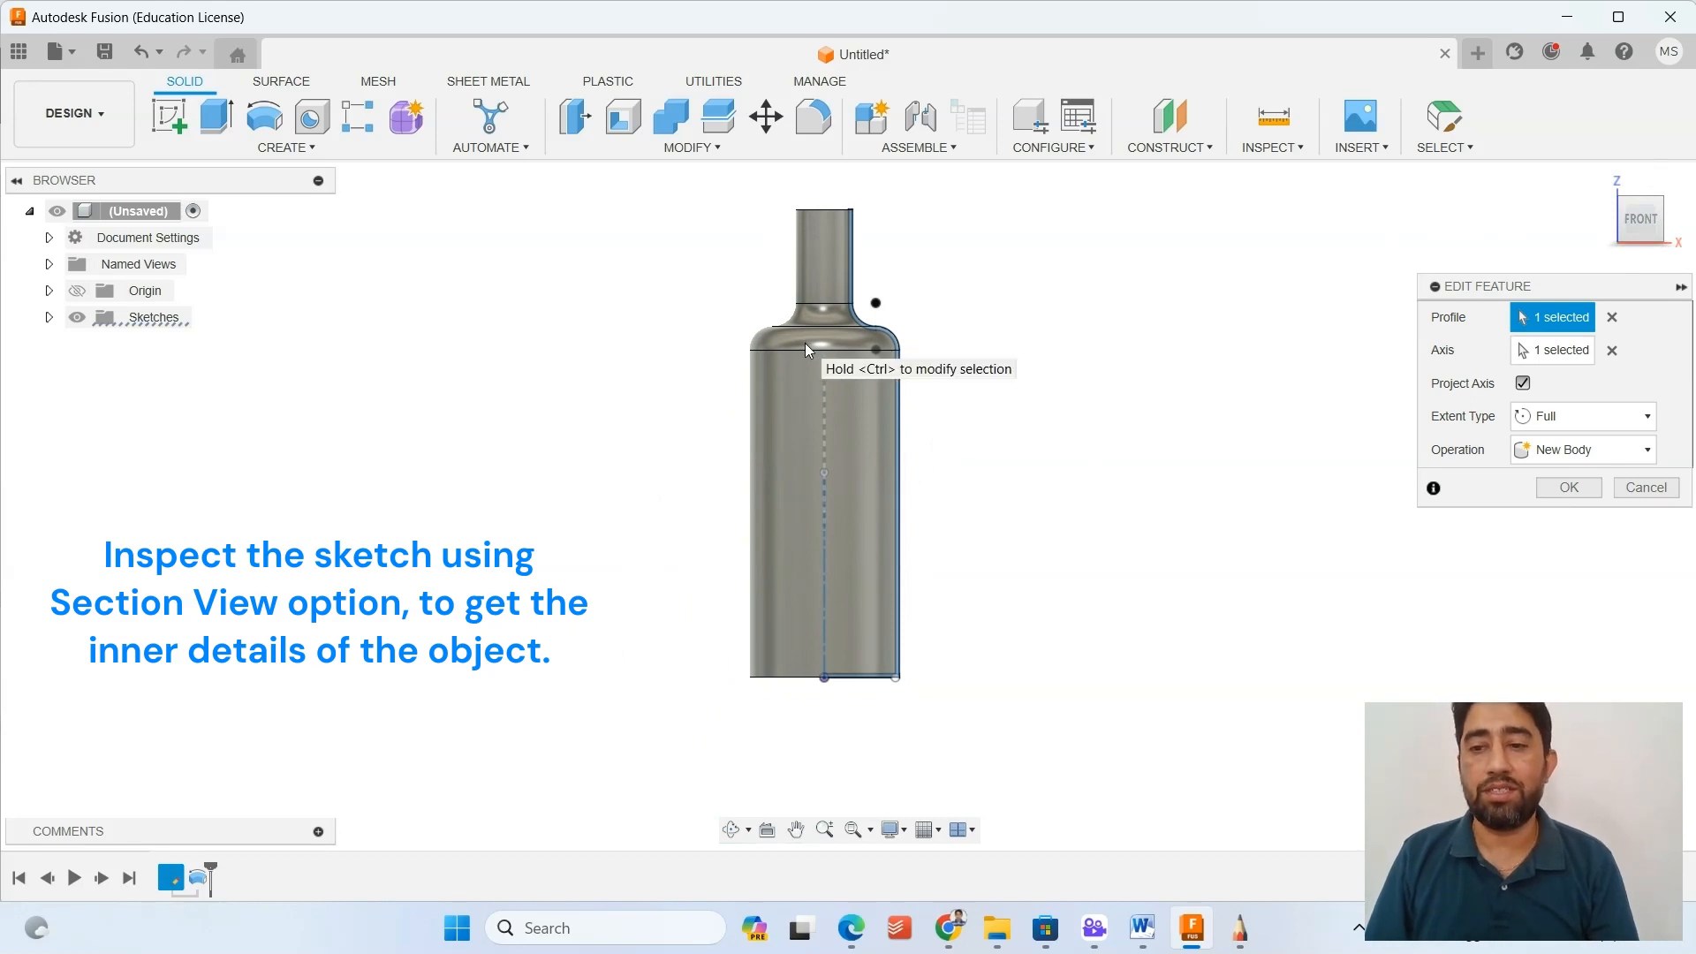
{"action": "left_click", "coordinate": [1569, 487]}
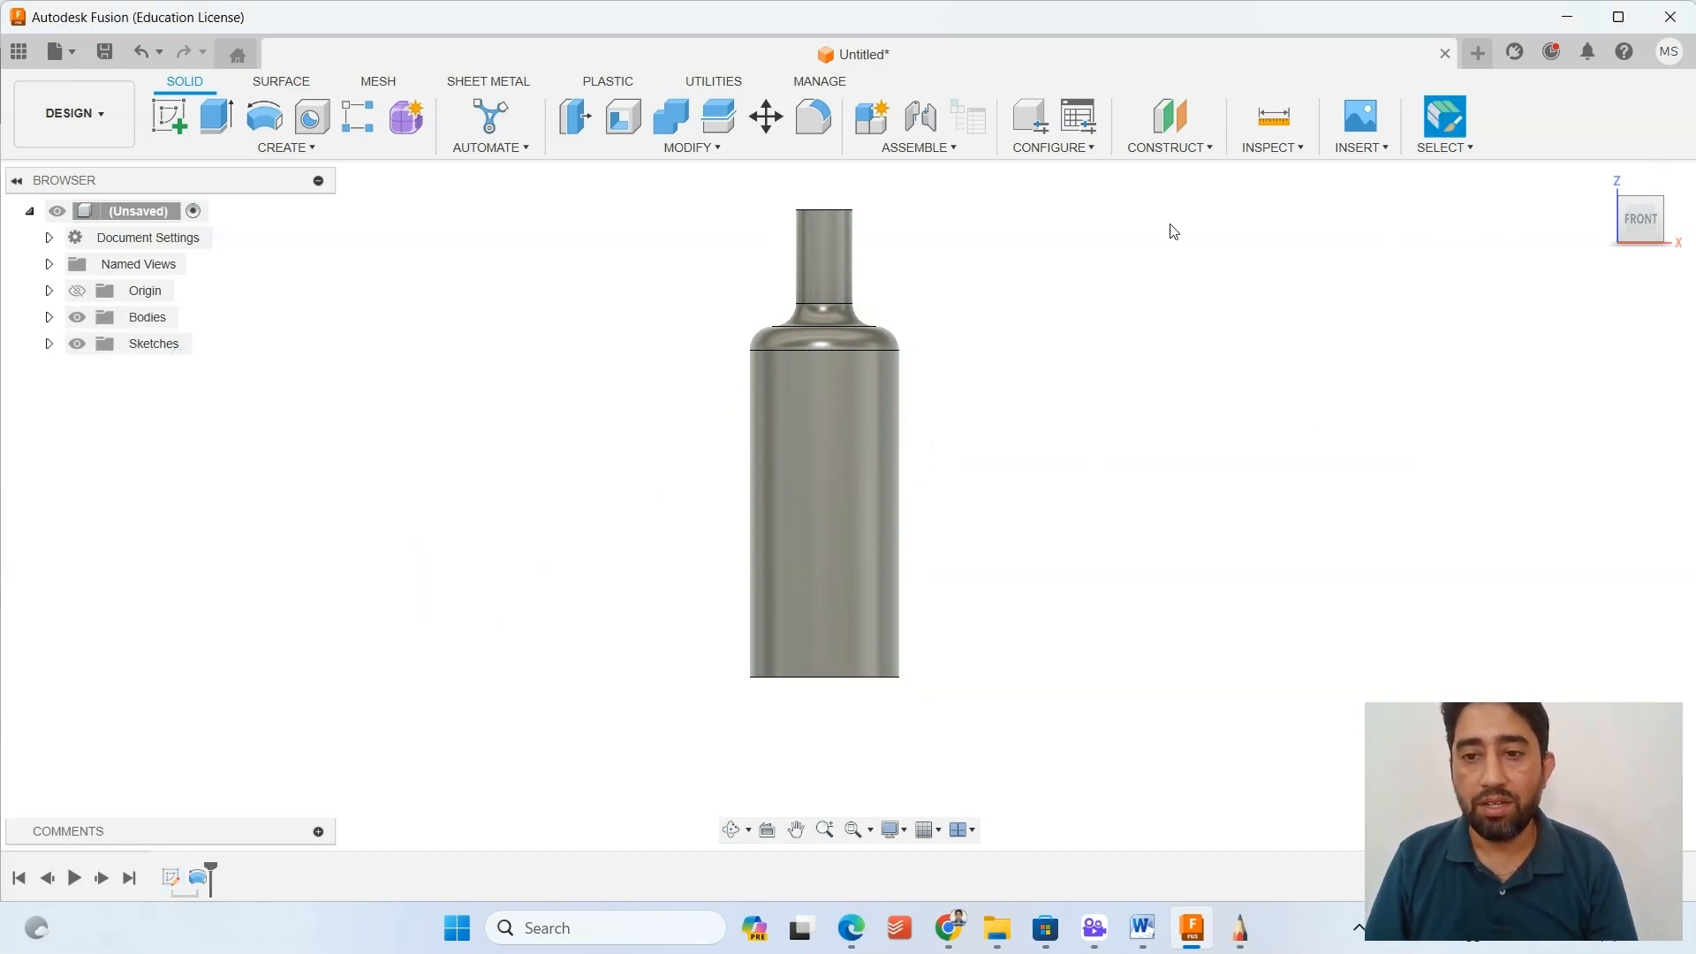
{"action": "left_click", "coordinate": [1286, 148]}
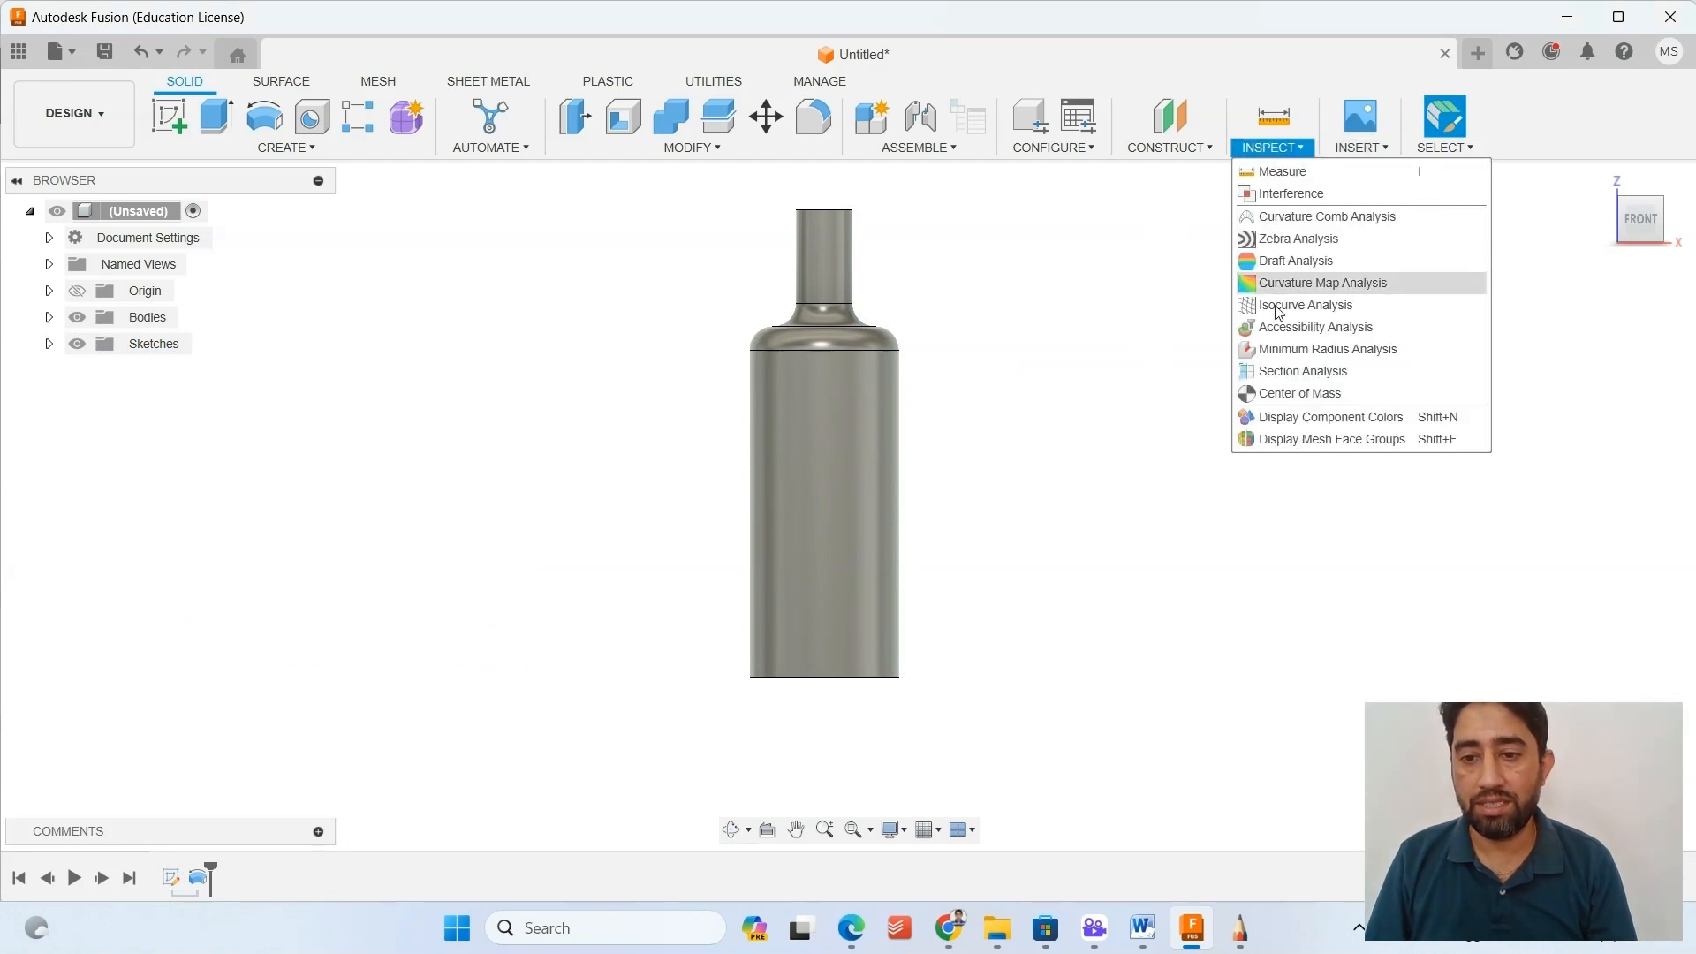
{"action": "left_click", "coordinate": [1303, 371]}
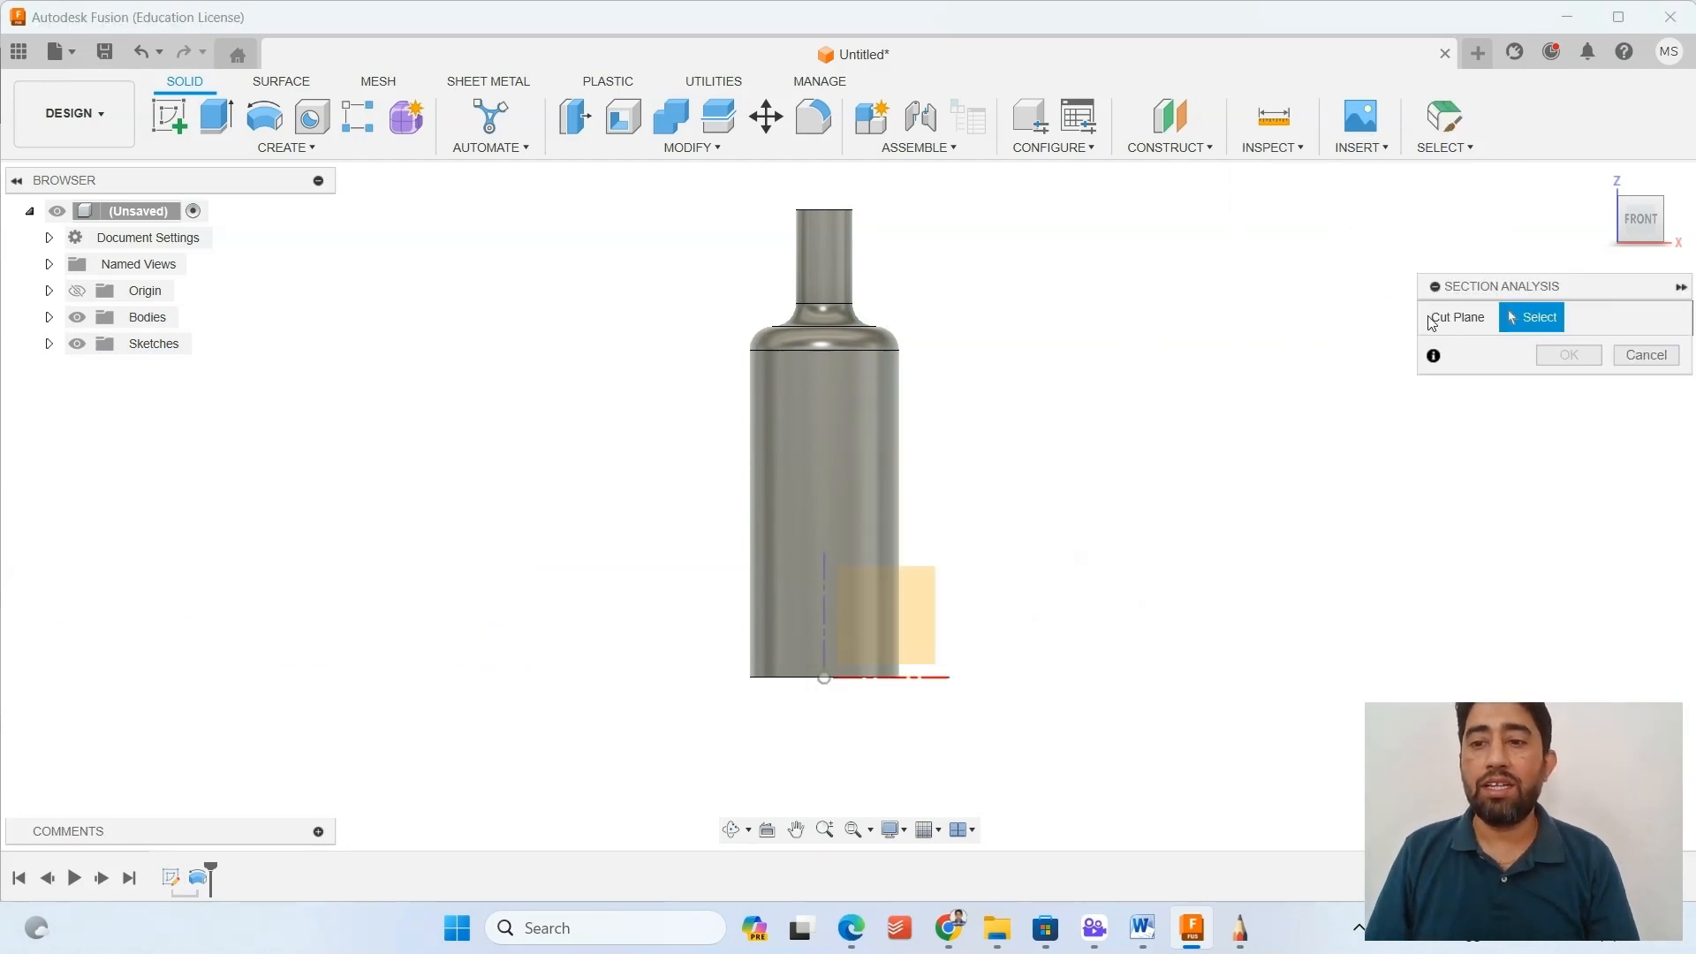
{"action": "middle_click_drag", "start_coordinate": [1249, 421], "coordinate": [1080, 553], "text": "shift"}
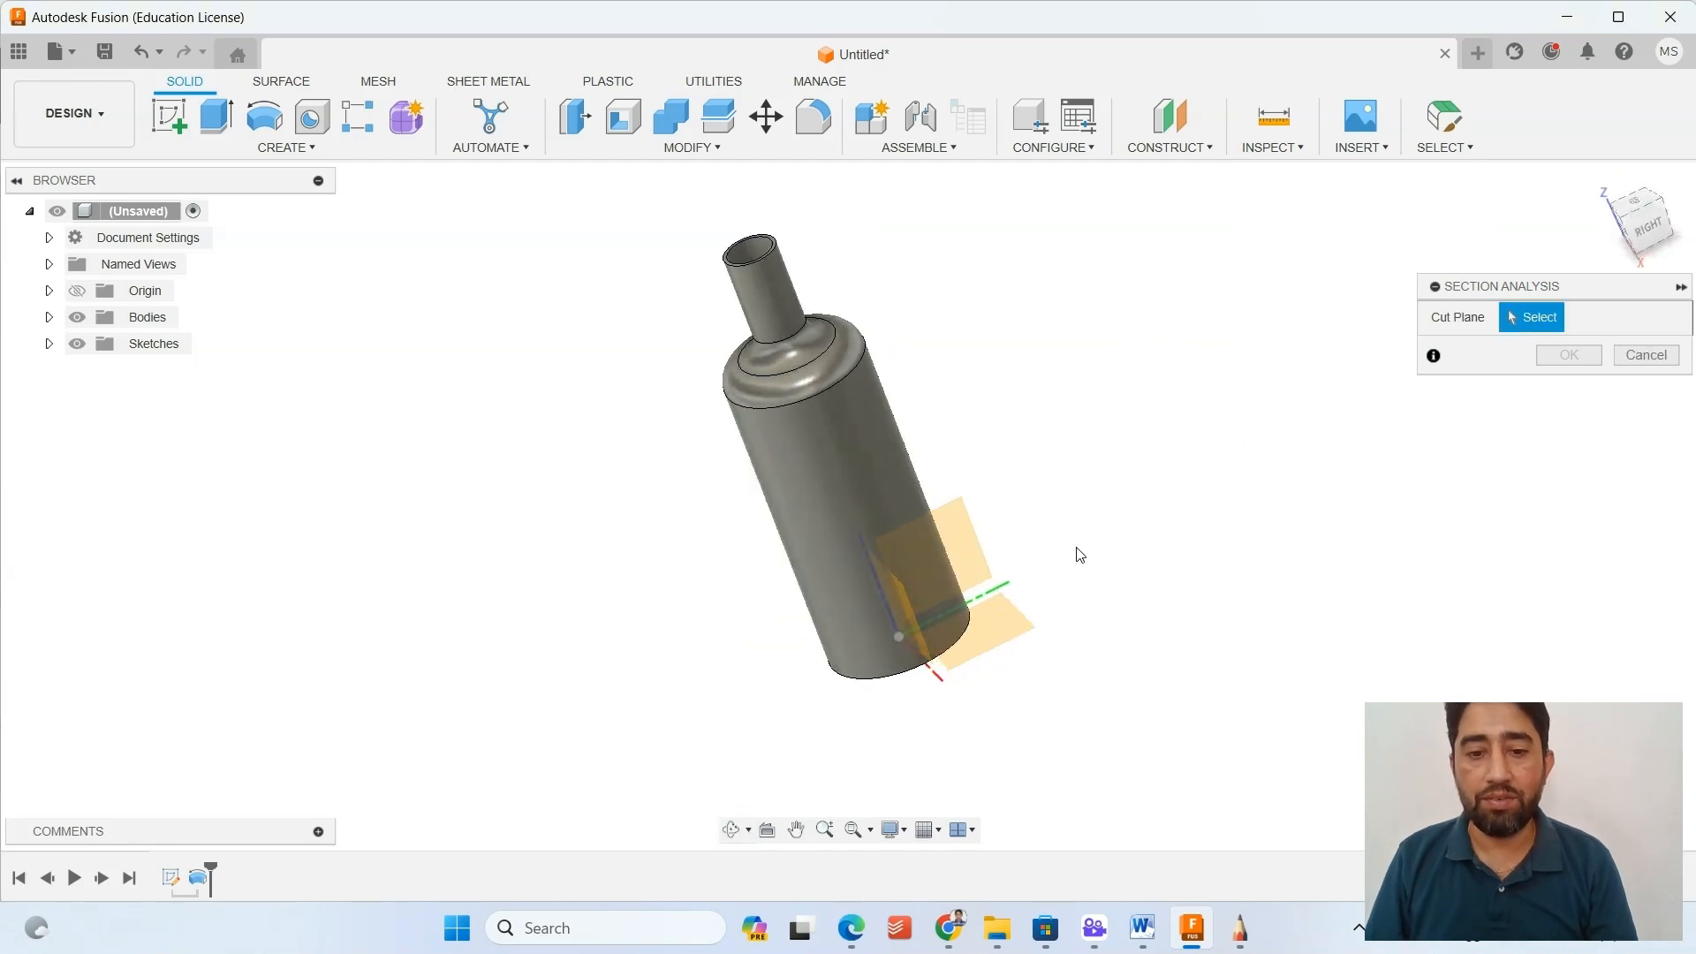
{"action": "left_click", "coordinate": [897, 610]}
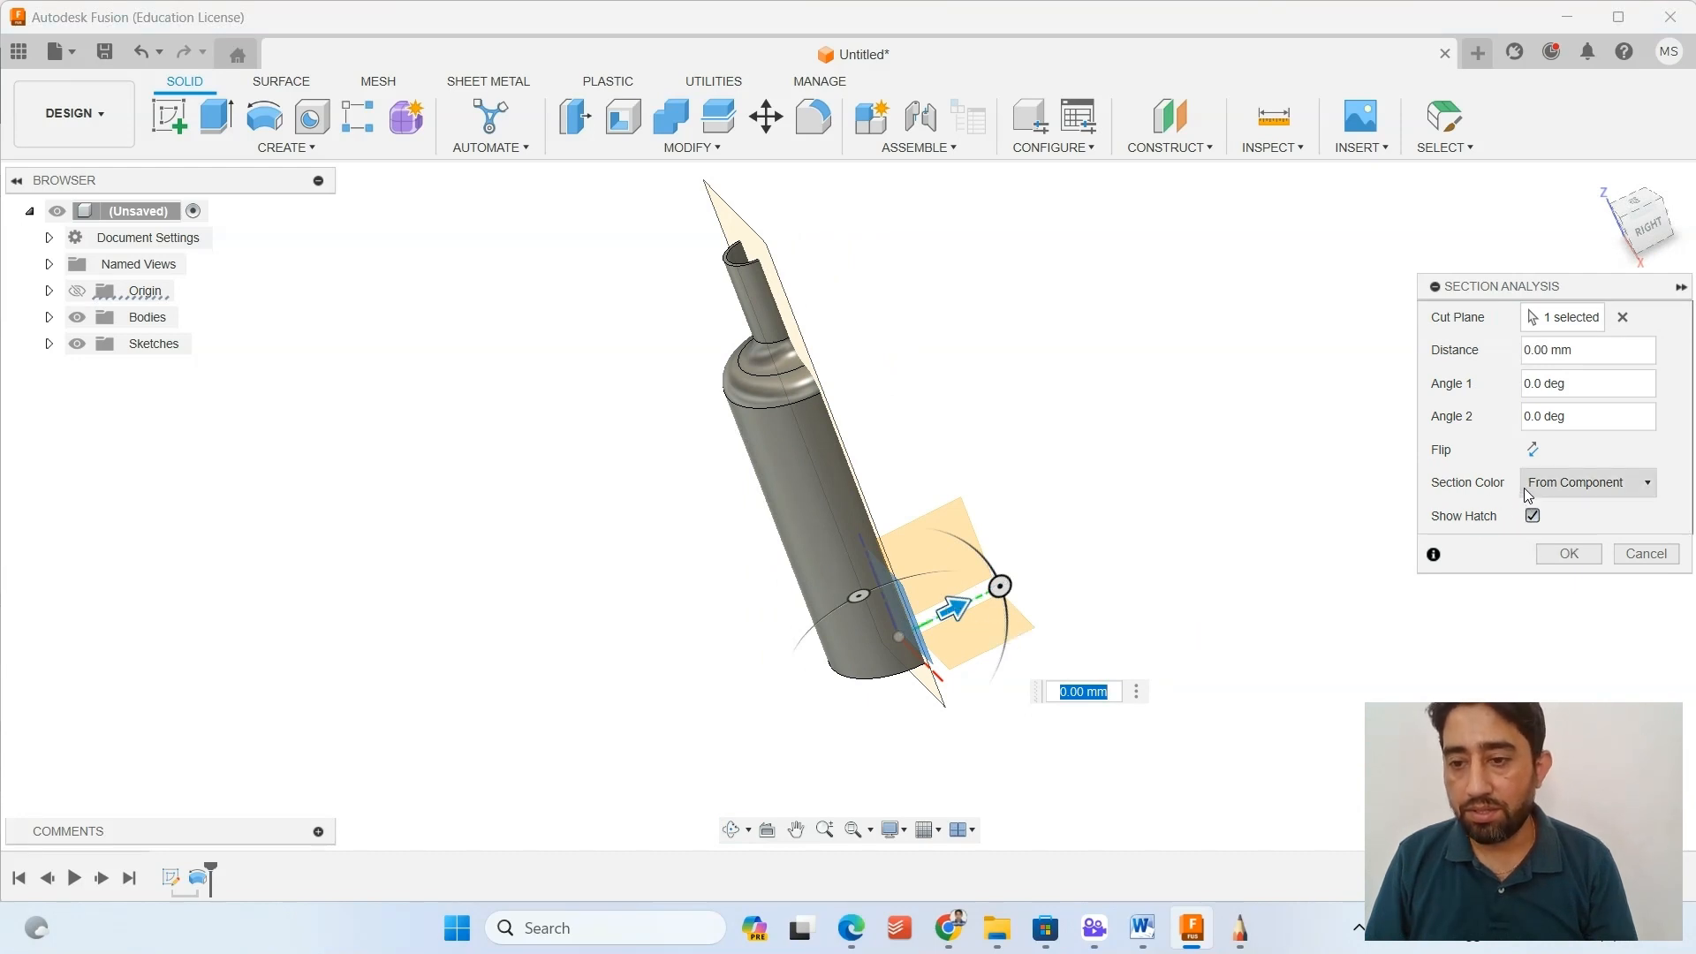
Flip the section's cut direction, check the walls and base in front view, and accept the analysis with 0 mm distance and hatching shown.
{"action": "left_click", "coordinate": [1534, 449]}
{"action": "middle_click_drag", "start_coordinate": [841, 602], "coordinate": [995, 534], "text": "shift"}
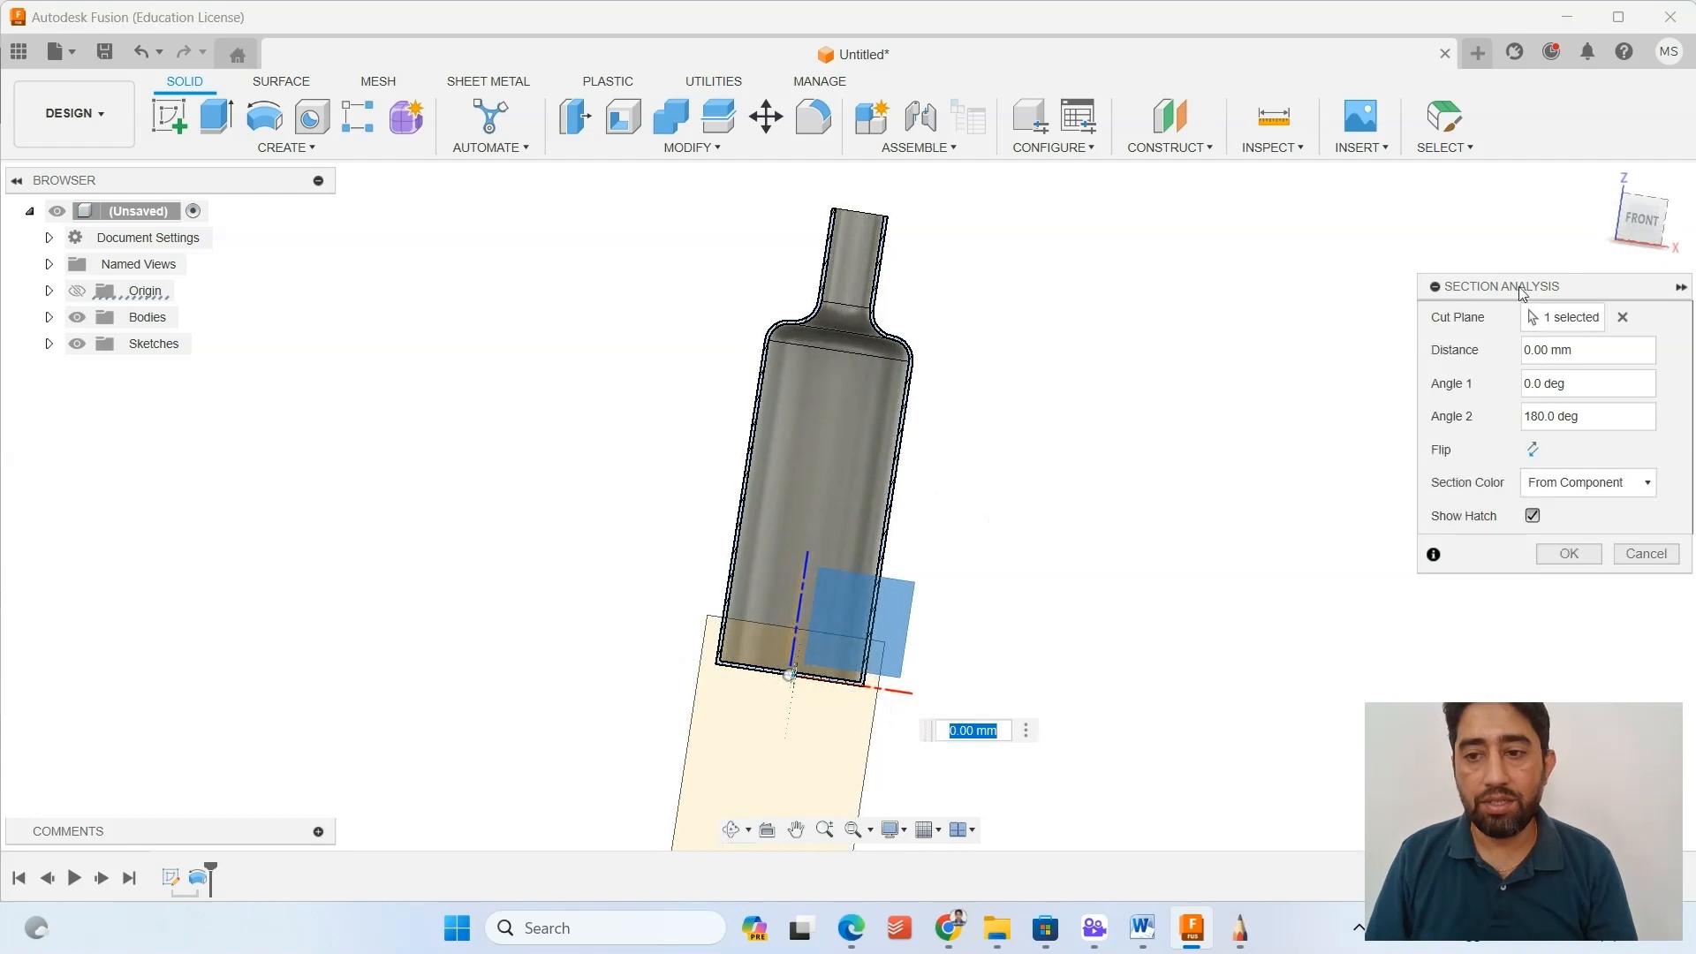
{"action": "left_click", "coordinate": [1647, 220]}
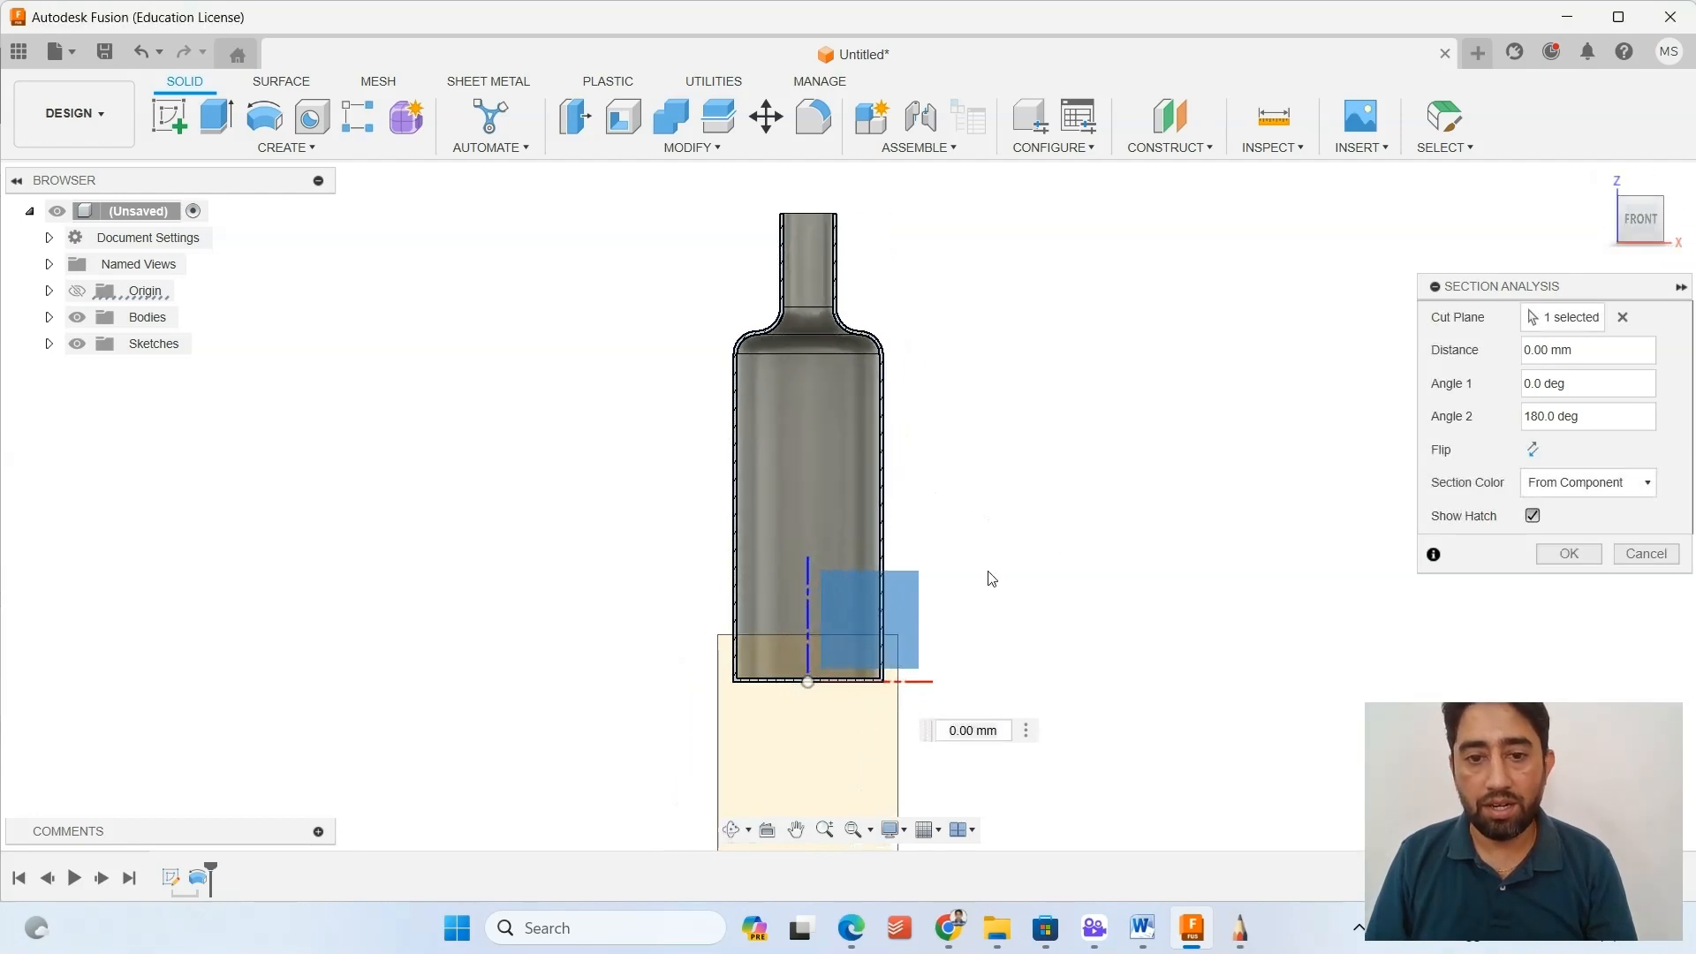
{"action": "scroll", "coordinate": [783, 607], "scroll_direction": "up", "scroll_amount": 3}
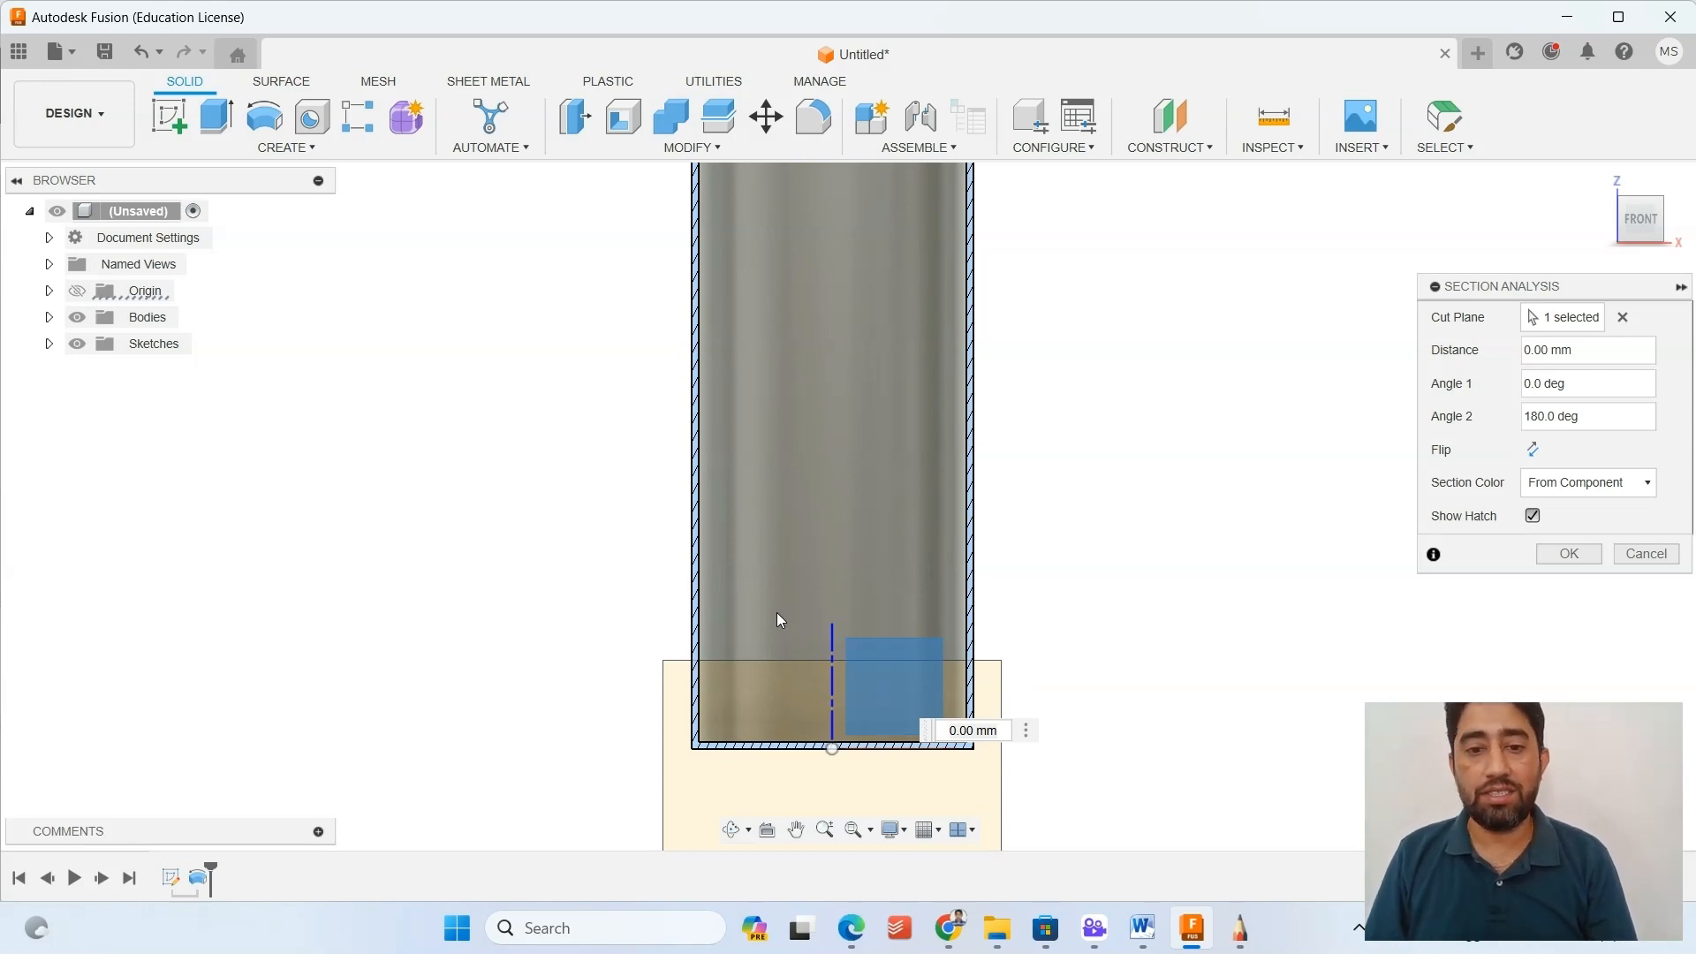
{"action": "scroll", "coordinate": [777, 620], "scroll_direction": "down", "scroll_amount": 5}
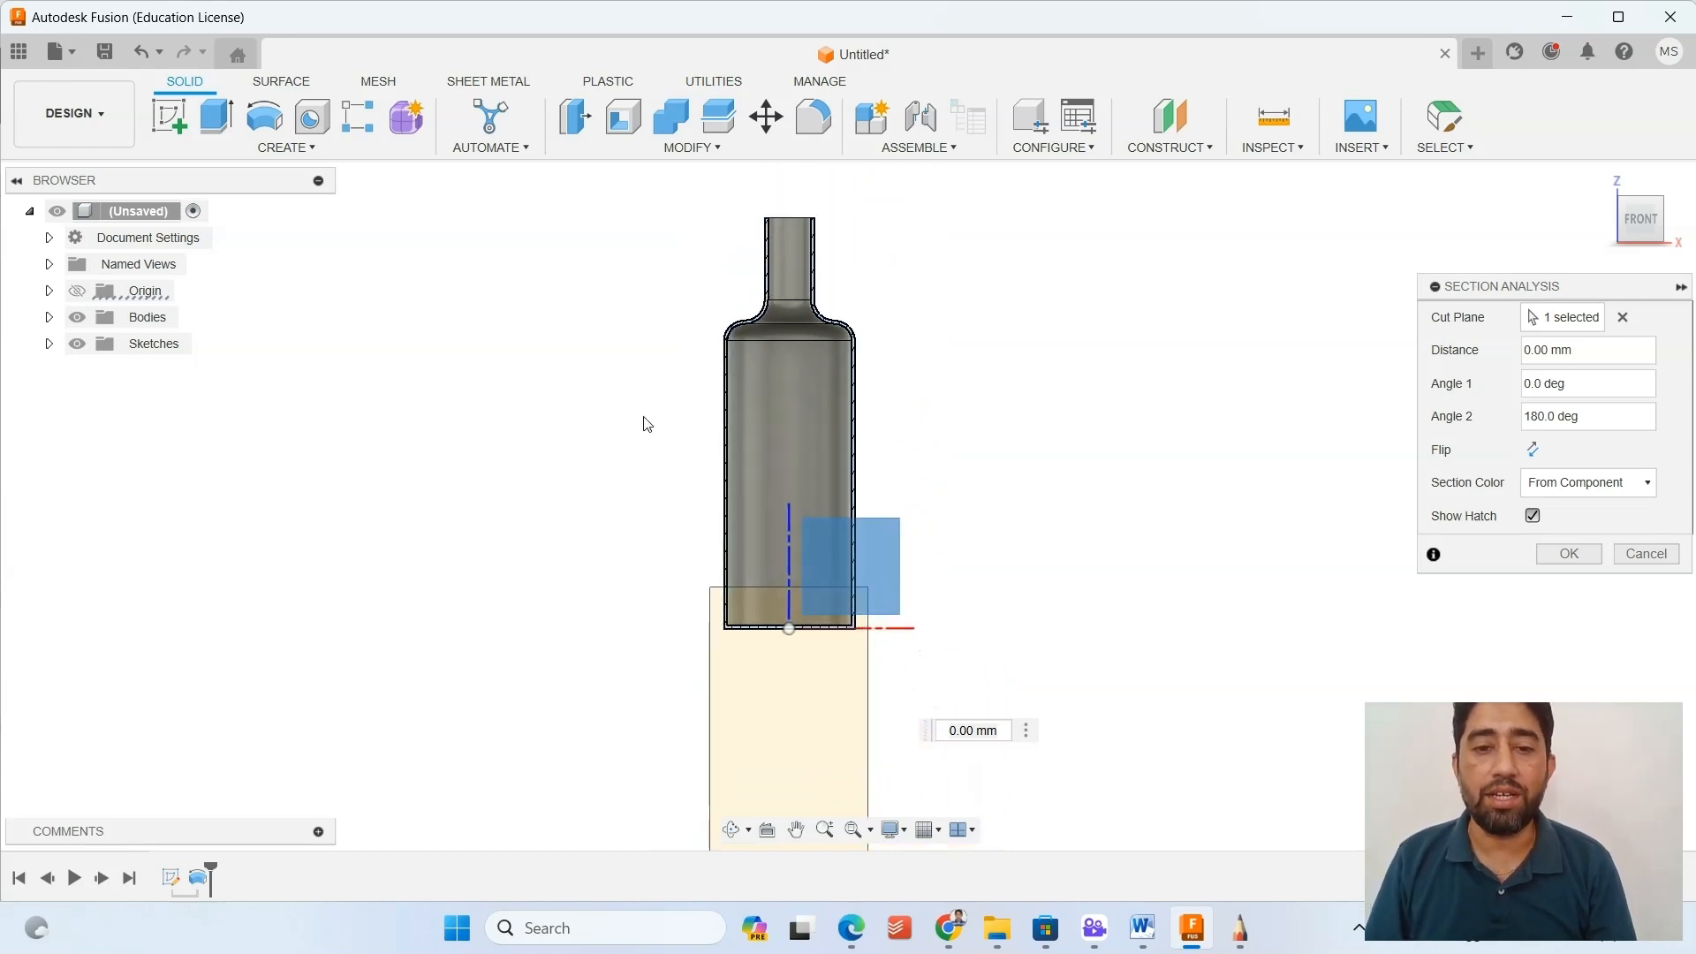
{"action": "middle_click_drag", "start_coordinate": [644, 425], "coordinate": [692, 488]}
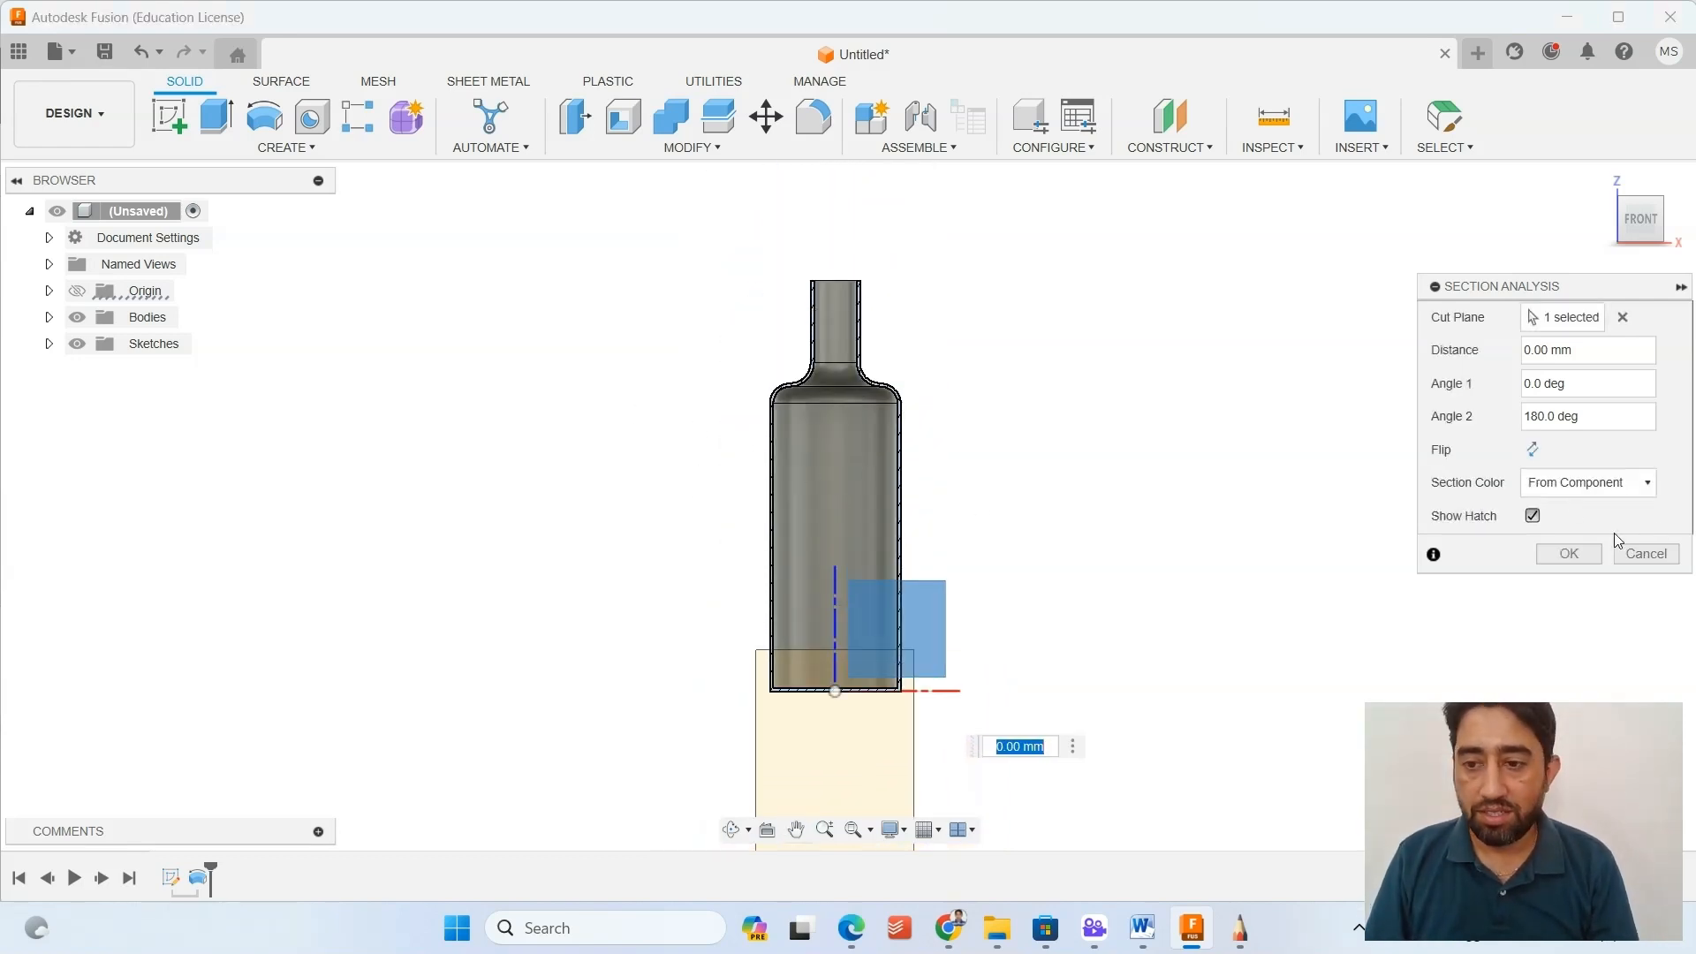
{"action": "left_click", "coordinate": [1571, 554]}
Examine the hatched section of the bottle's walls, shoulder, neck and base up close and from several angles.
{"action": "scroll", "coordinate": [822, 633], "scroll_direction": "up", "scroll_amount": 5}
{"action": "middle_click_drag", "start_coordinate": [822, 633], "coordinate": [879, 722], "text": "shift"}
{"action": "scroll", "coordinate": [901, 670], "scroll_direction": "up", "scroll_amount": 4}
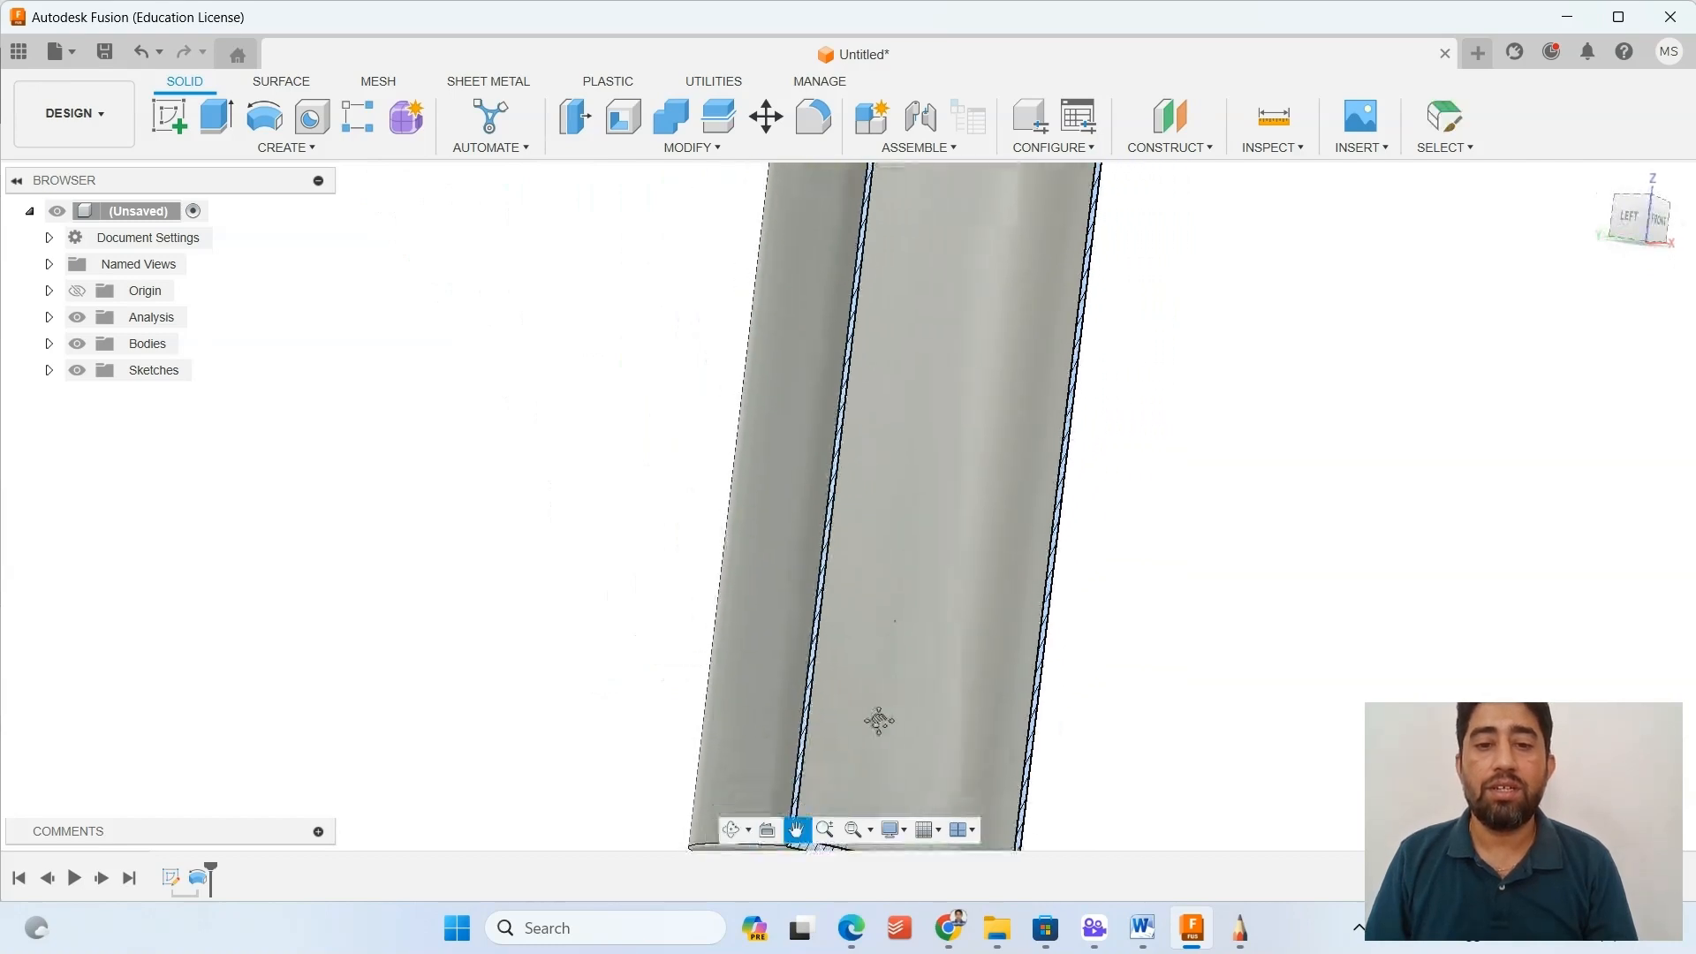
{"action": "scroll", "coordinate": [879, 720], "scroll_direction": "down", "scroll_amount": 3}
{"action": "middle_click_drag", "start_coordinate": [961, 380], "coordinate": [915, 652]}
{"action": "scroll", "coordinate": [921, 446], "scroll_direction": "up", "scroll_amount": 5}
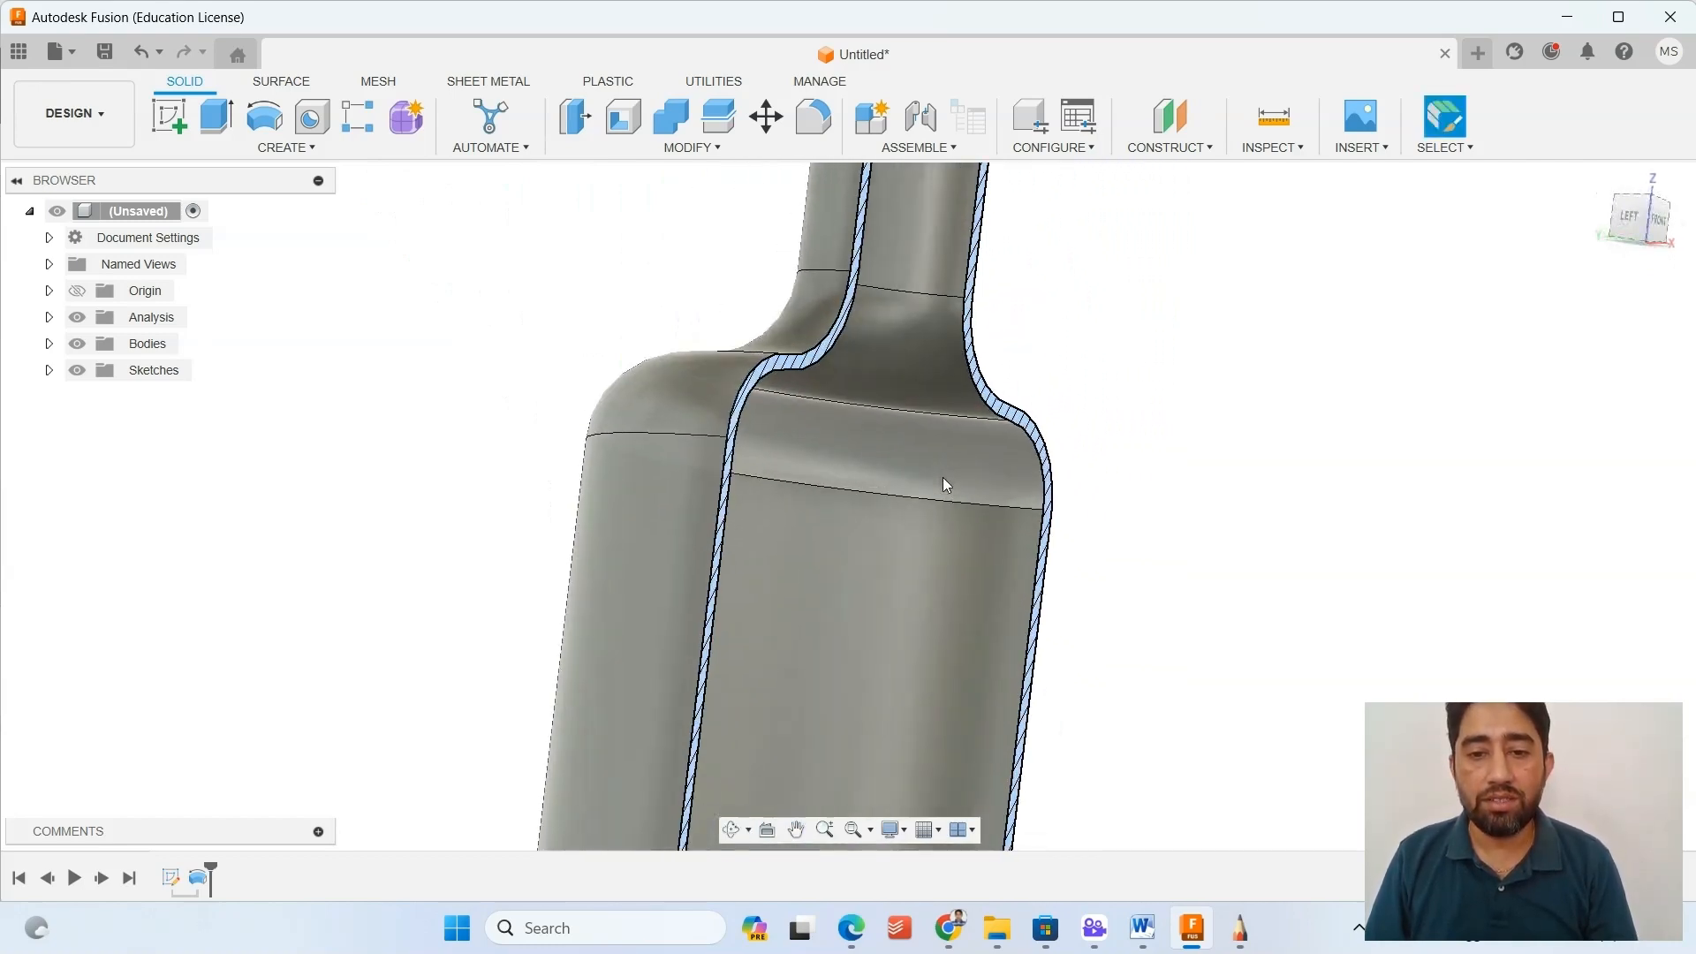
{"action": "mouse_move", "coordinate": [946, 485]}
{"action": "middle_mouse_down", "text": "shift"}
{"action": "mouse_move", "coordinate": [973, 477]}
{"action": "mouse_move", "coordinate": [889, 466]}
{"action": "mouse_move", "coordinate": [867, 416]}
{"action": "mouse_move", "coordinate": [887, 378]}
{"action": "mouse_move", "coordinate": [893, 428]}
{"action": "mouse_move", "coordinate": [765, 469]}
{"action": "mouse_move", "coordinate": [799, 471]}
{"action": "mouse_move", "coordinate": [833, 310]}
{"action": "mouse_move", "coordinate": [817, 406]}
{"action": "mouse_move", "coordinate": [776, 454]}
{"action": "mouse_move", "coordinate": [746, 432]}
{"action": "mouse_move", "coordinate": [747, 386]}
{"action": "mouse_move", "coordinate": [904, 389]}
{"action": "mouse_move", "coordinate": [936, 482]}
{"action": "mouse_move", "coordinate": [1015, 522]}
{"action": "mouse_move", "coordinate": [1030, 576]}
{"action": "mouse_move", "coordinate": [840, 496]}
{"action": "mouse_move", "coordinate": [919, 568]}
{"action": "mouse_move", "coordinate": [848, 651]}
{"action": "middle_mouse_up", "text": "shift"}
{"action": "left_click", "coordinate": [1602, 180]}
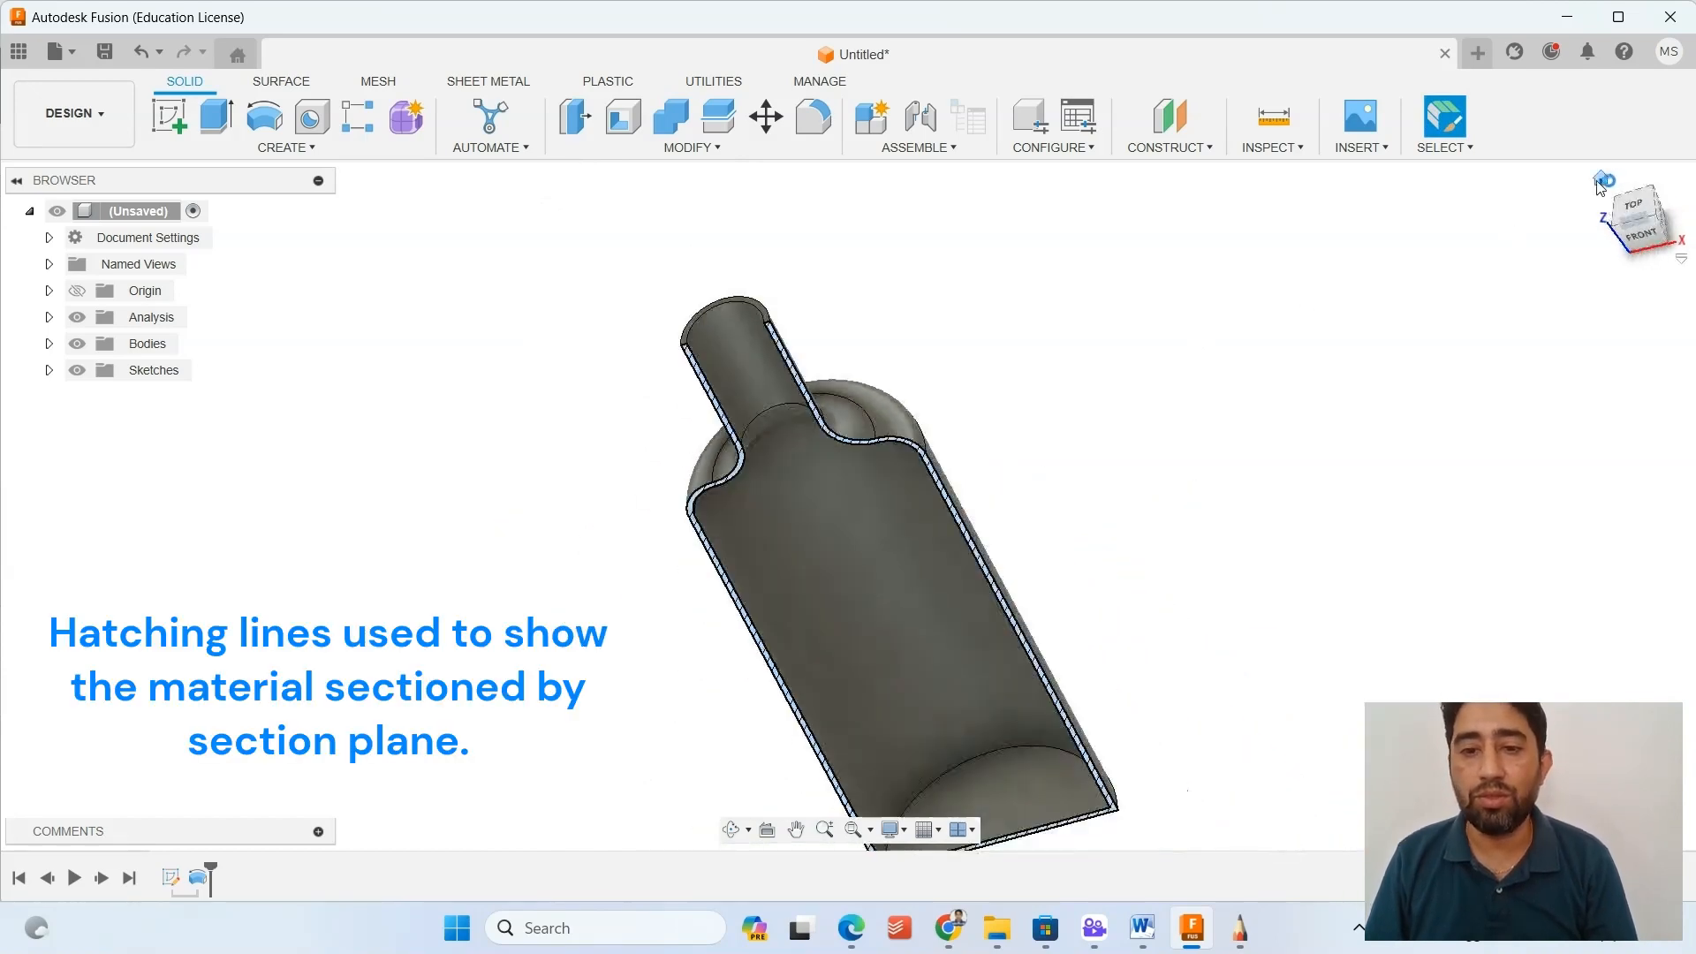
{"action": "left_click", "coordinate": [1628, 230]}
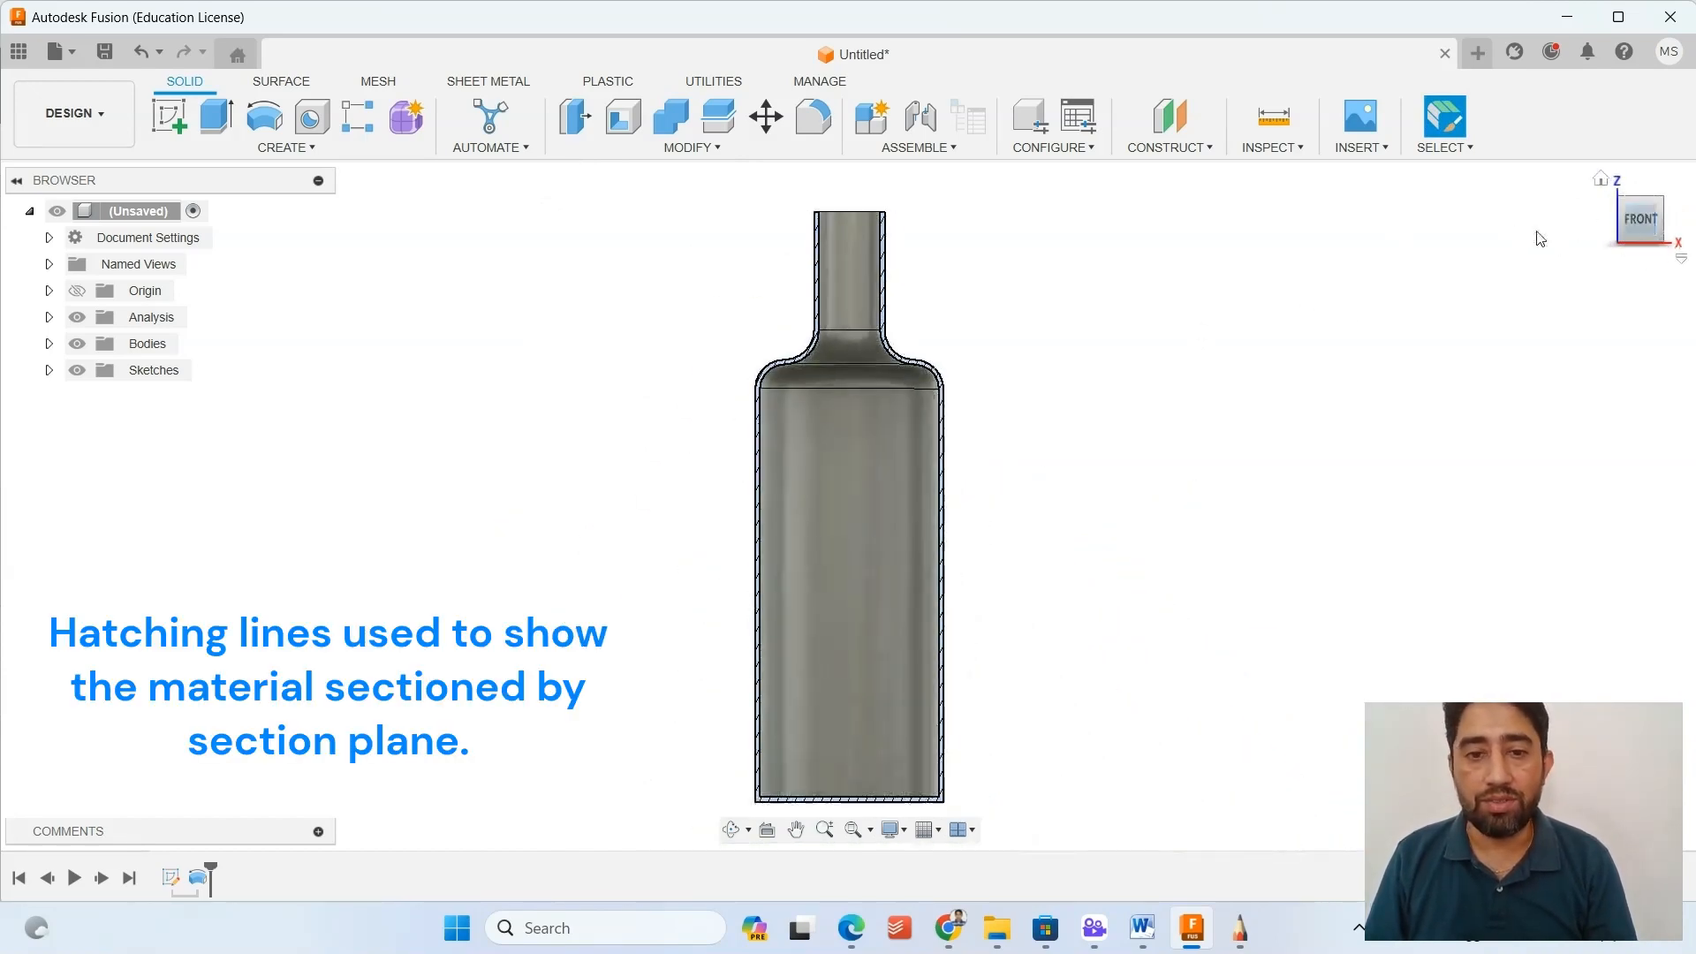
{"action": "middle_click_drag", "start_coordinate": [1021, 616], "coordinate": [1045, 584]}
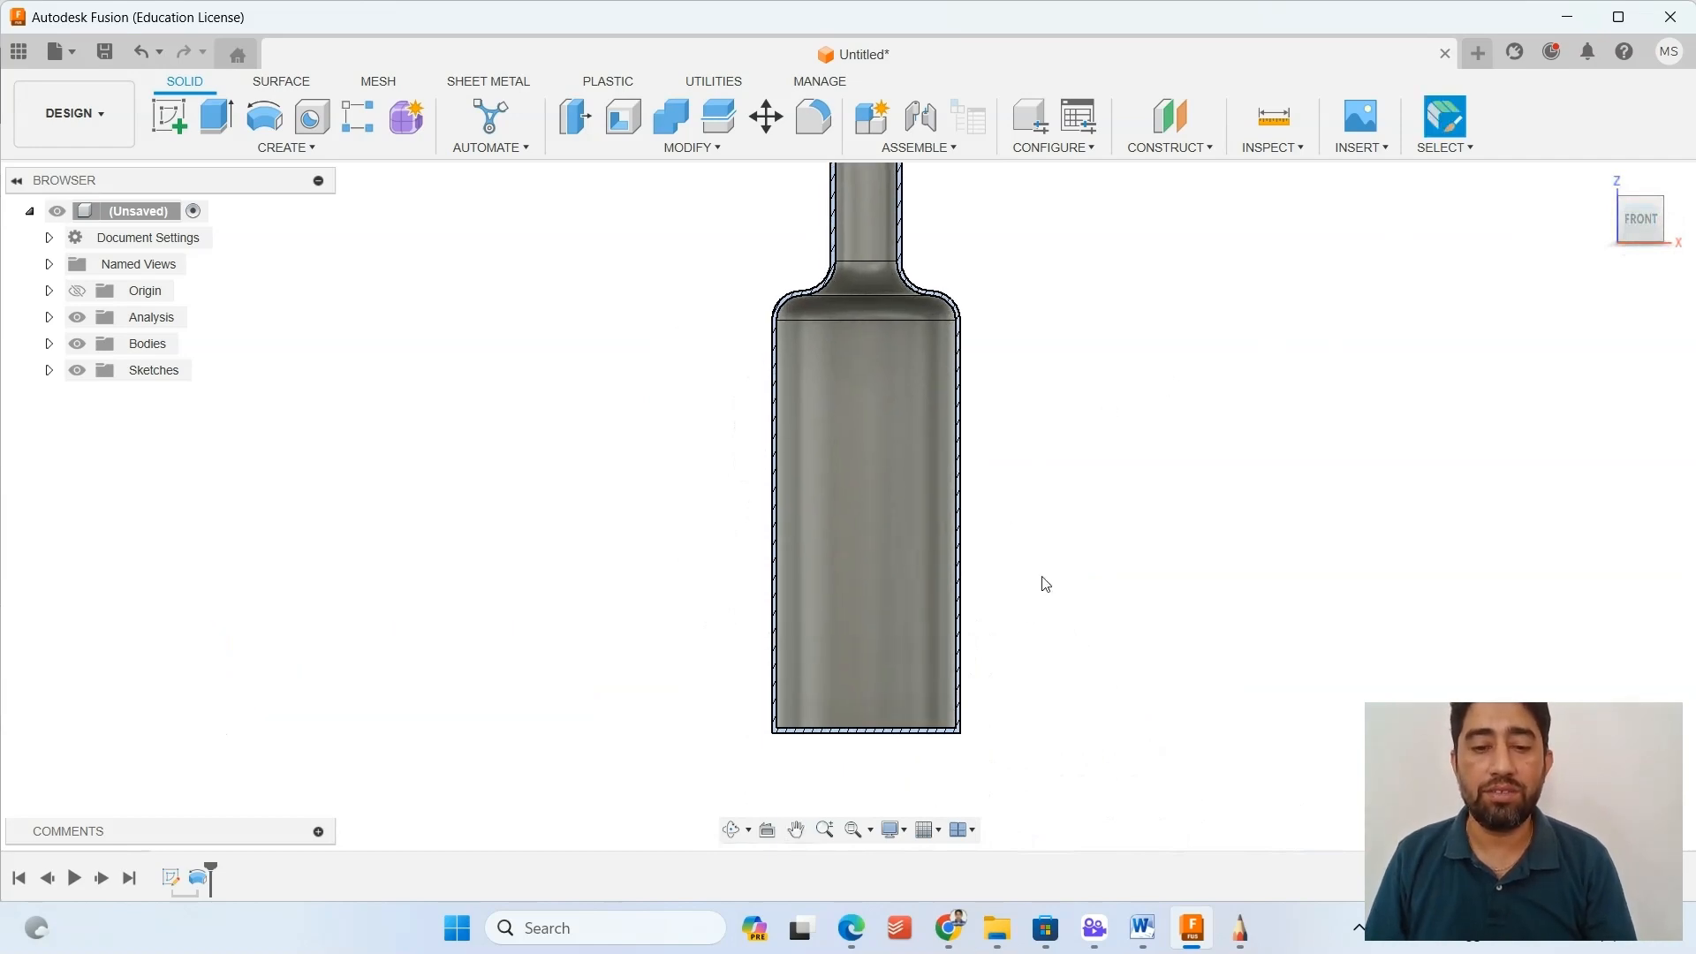
{"action": "scroll", "coordinate": [903, 691], "scroll_direction": "up", "scroll_amount": 3}
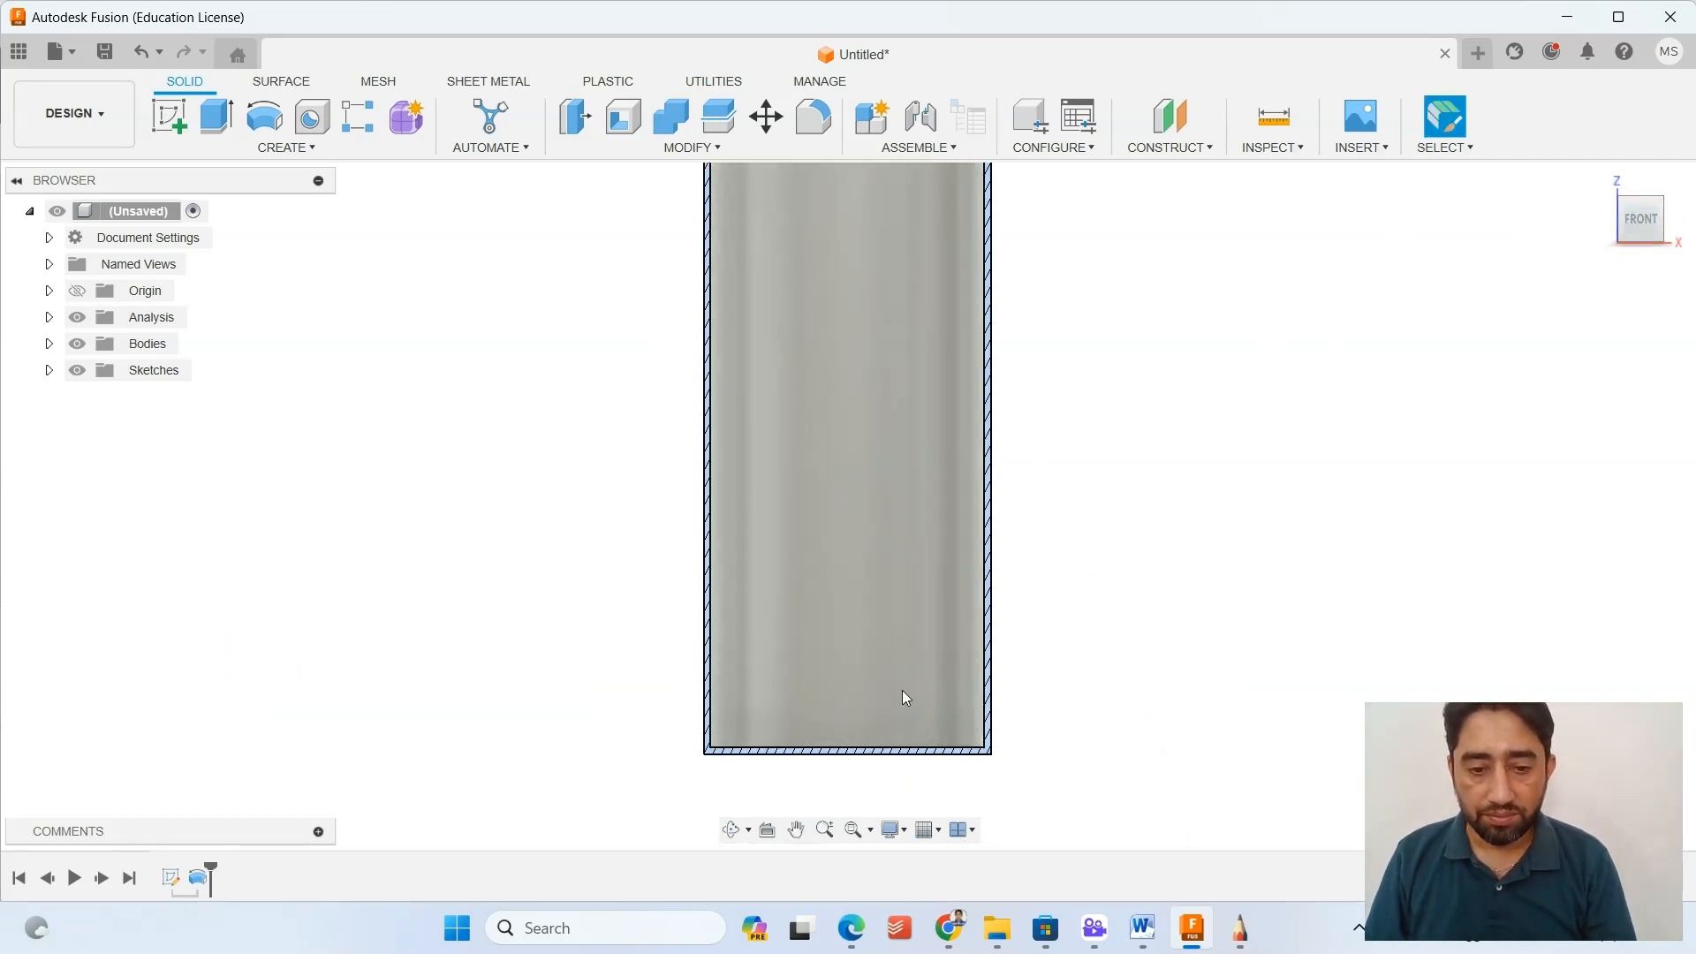
Hide the Section1 analysis to view the whole bottle from above, and show the section again.
{"action": "left_click", "coordinate": [49, 317]}
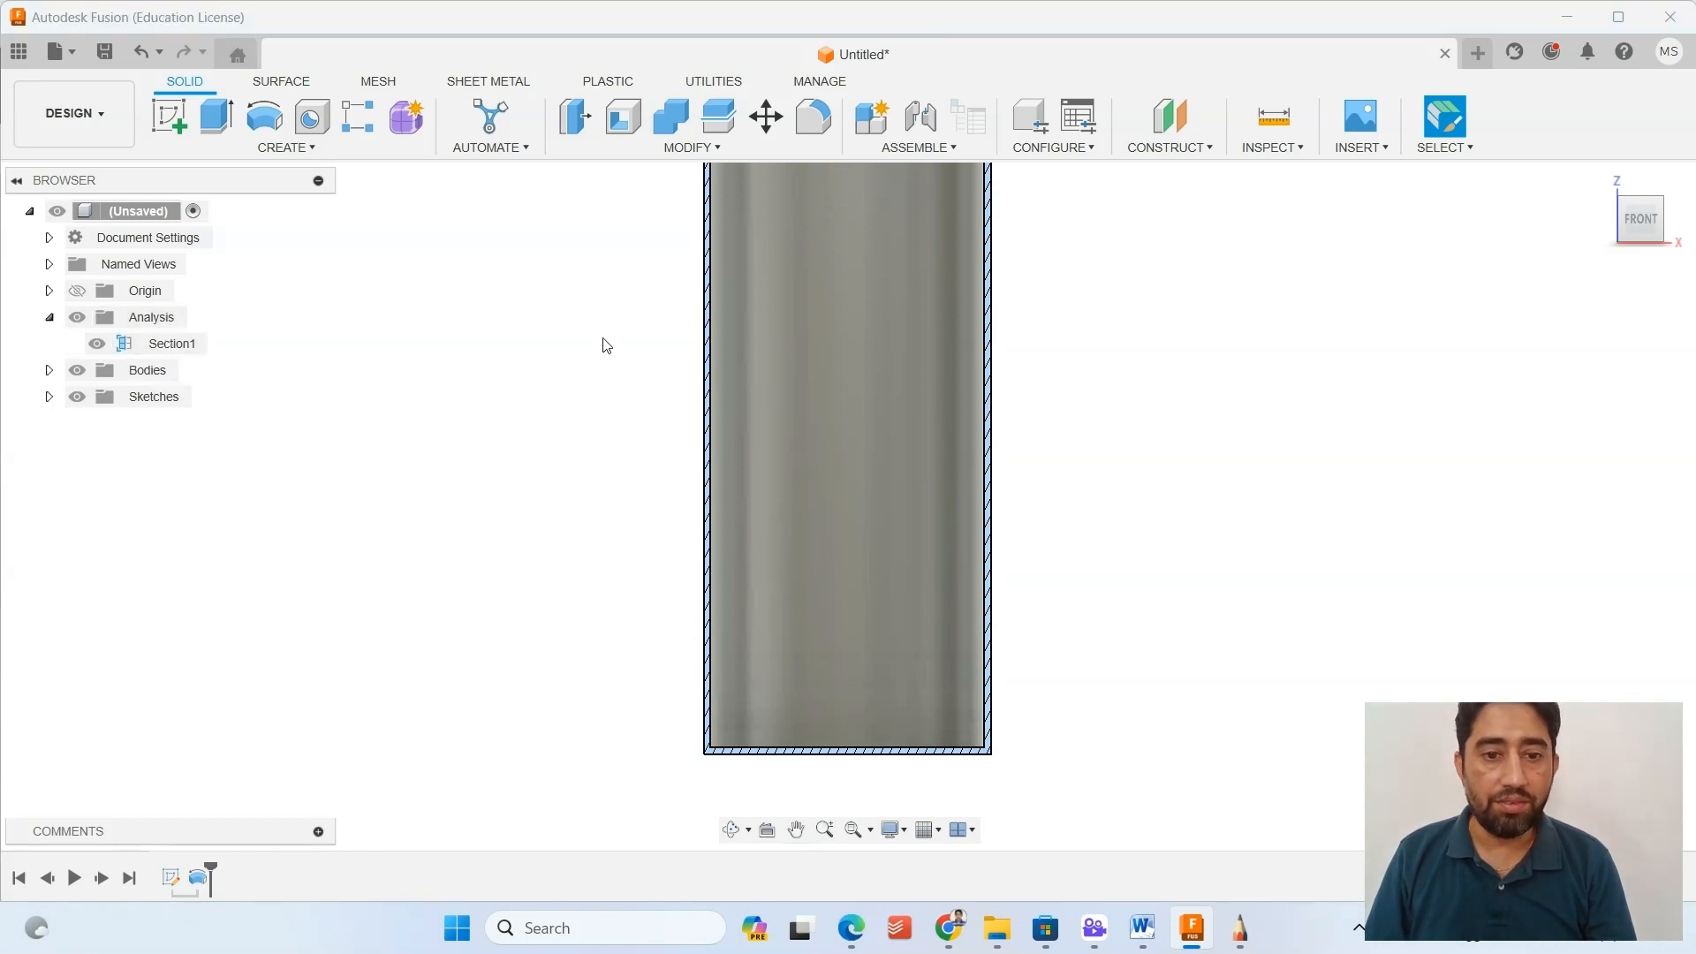
{"action": "left_click", "coordinate": [97, 345]}
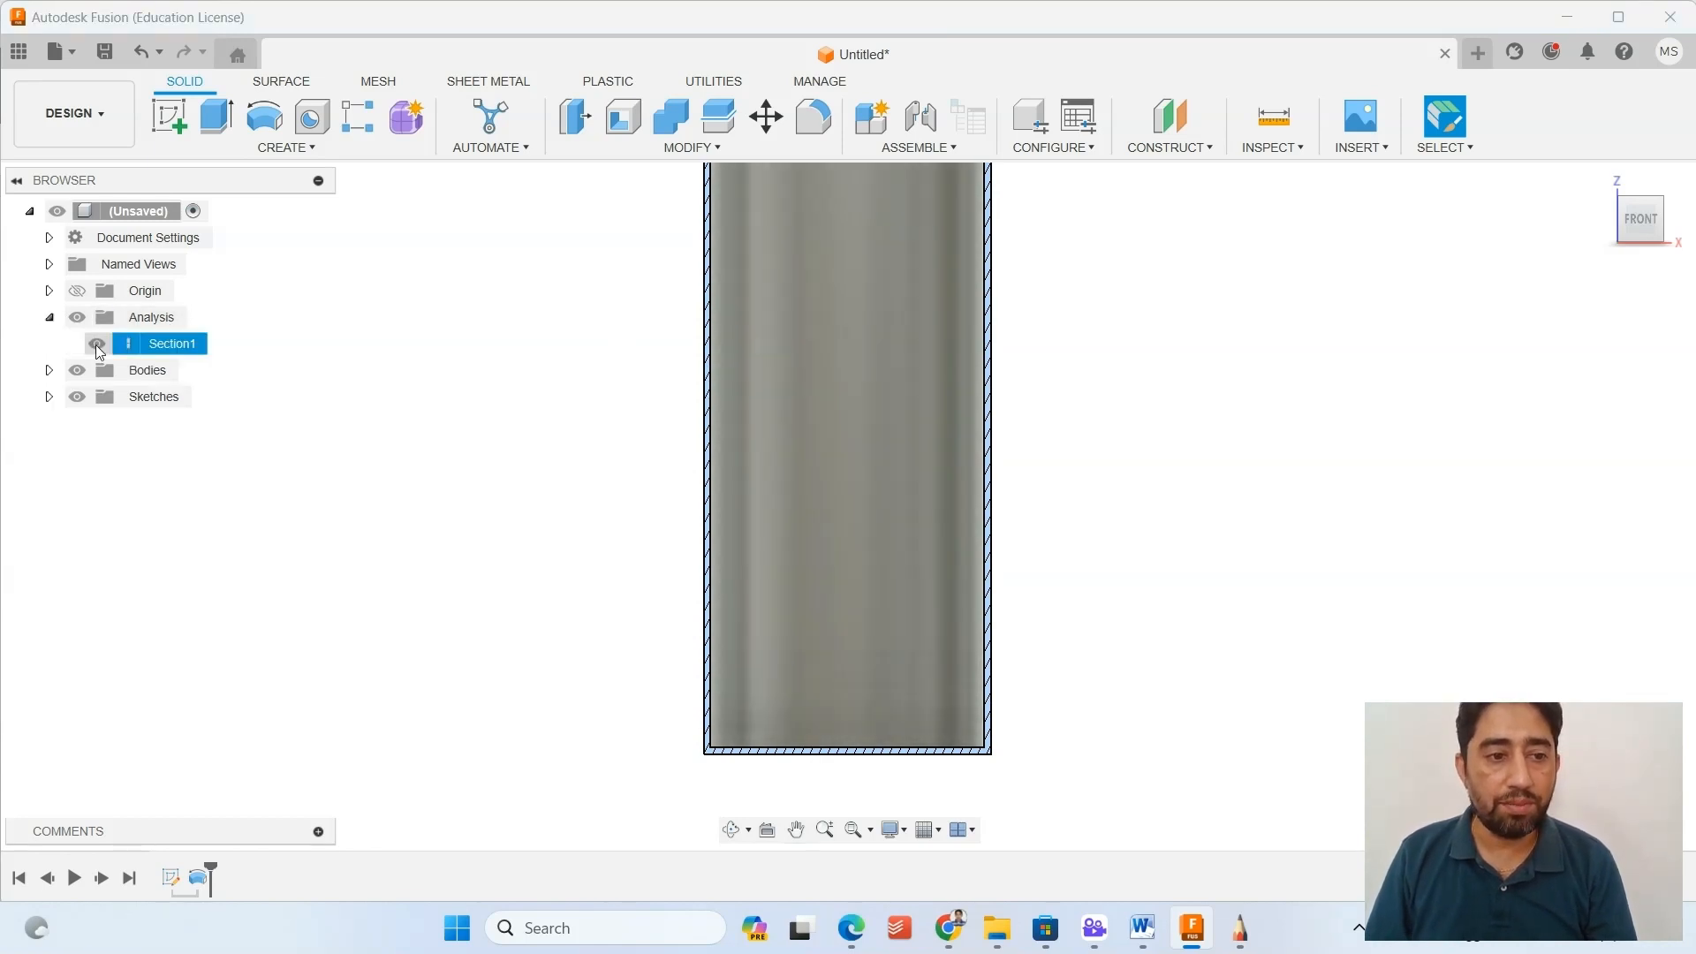
{"action": "left_click", "coordinate": [97, 344]}
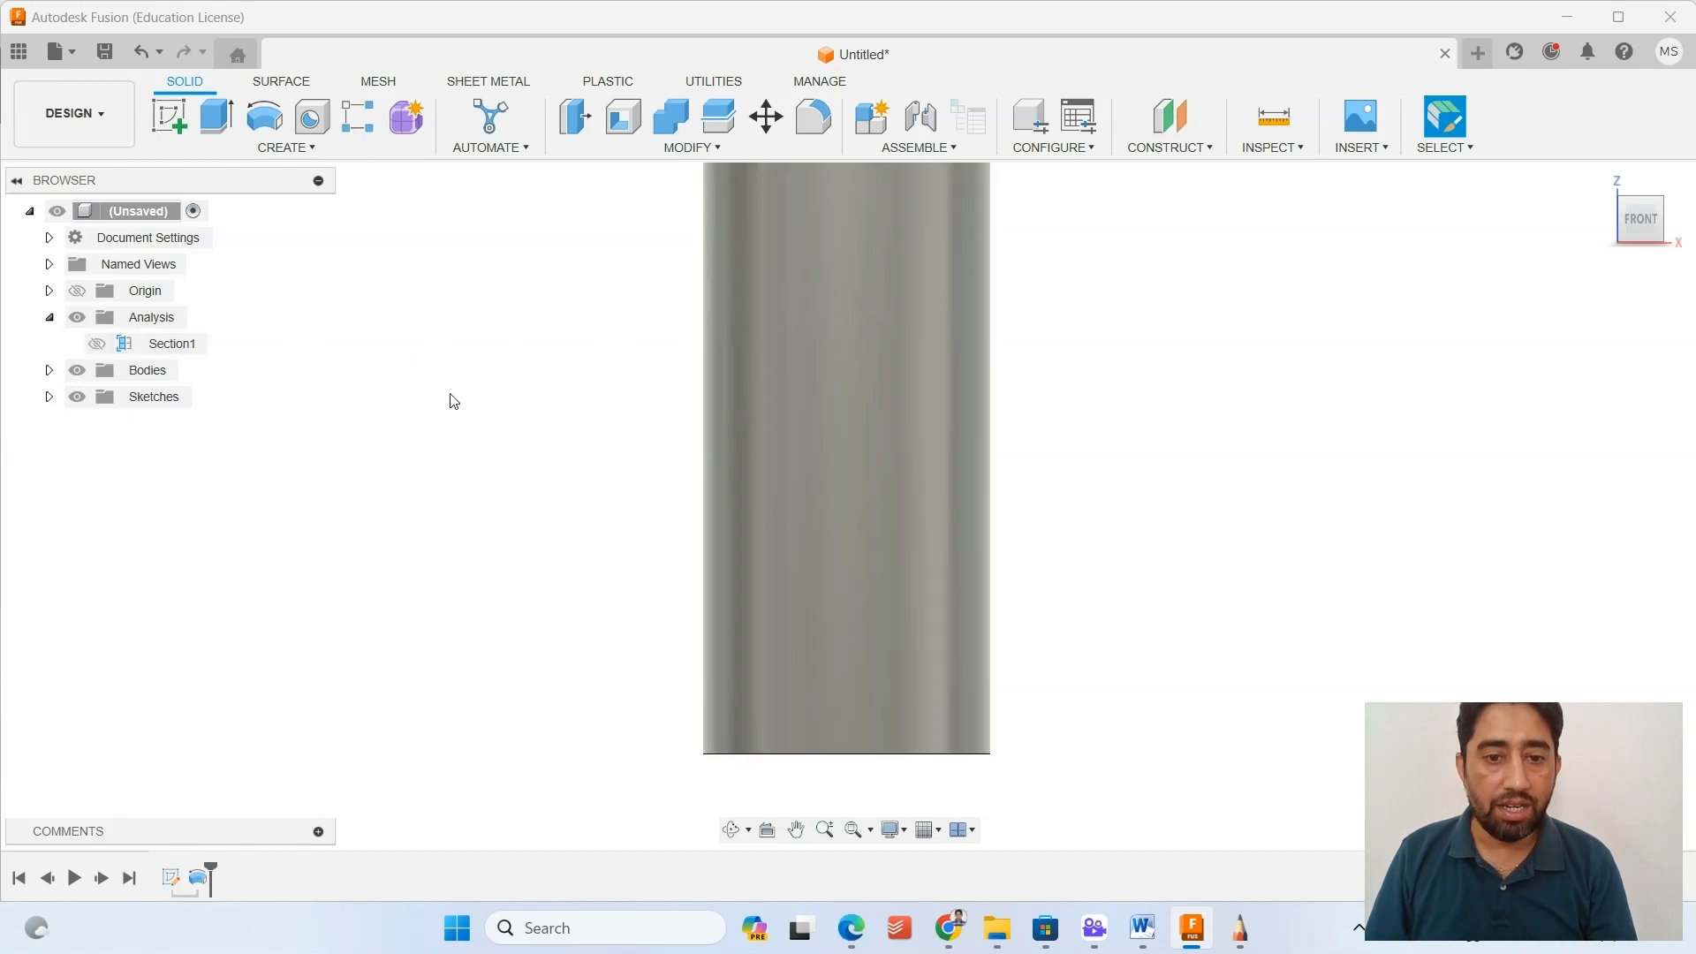
{"action": "mouse_move", "coordinate": [447, 398]}
{"action": "middle_mouse_down", "text": "shift"}
{"action": "mouse_move", "coordinate": [481, 406]}
{"action": "mouse_move", "coordinate": [544, 569]}
{"action": "middle_mouse_up", "text": "shift"}
{"action": "left_click", "coordinate": [132, 344]}
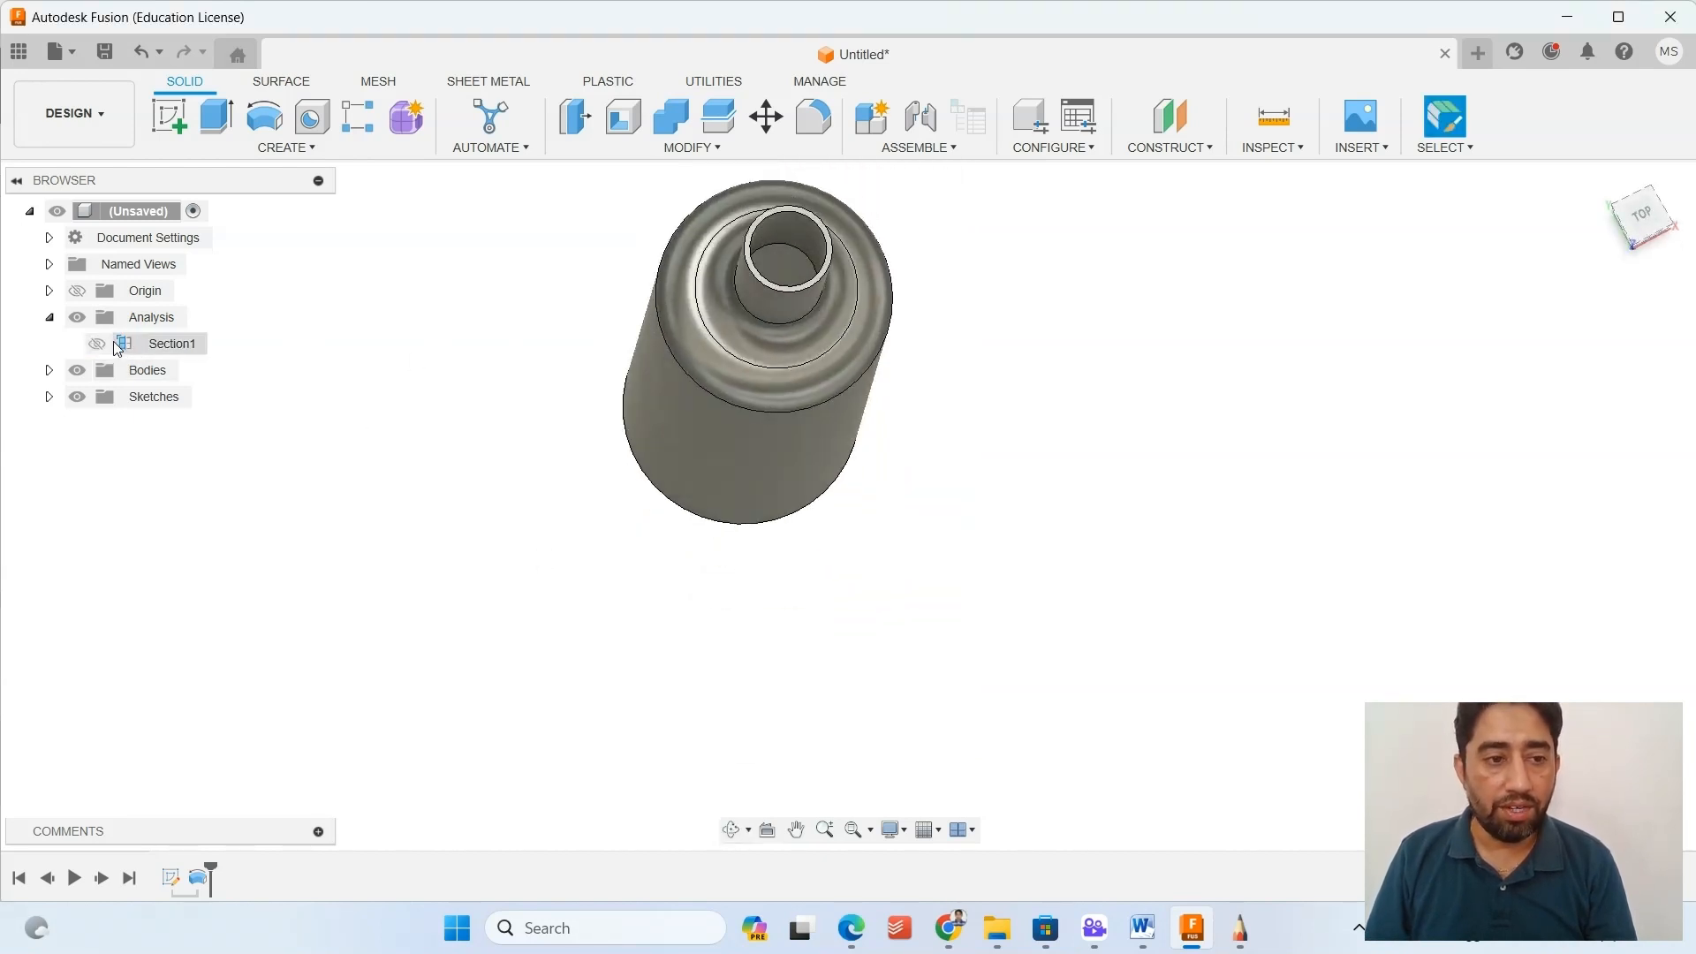
{"action": "left_click", "coordinate": [96, 344]}
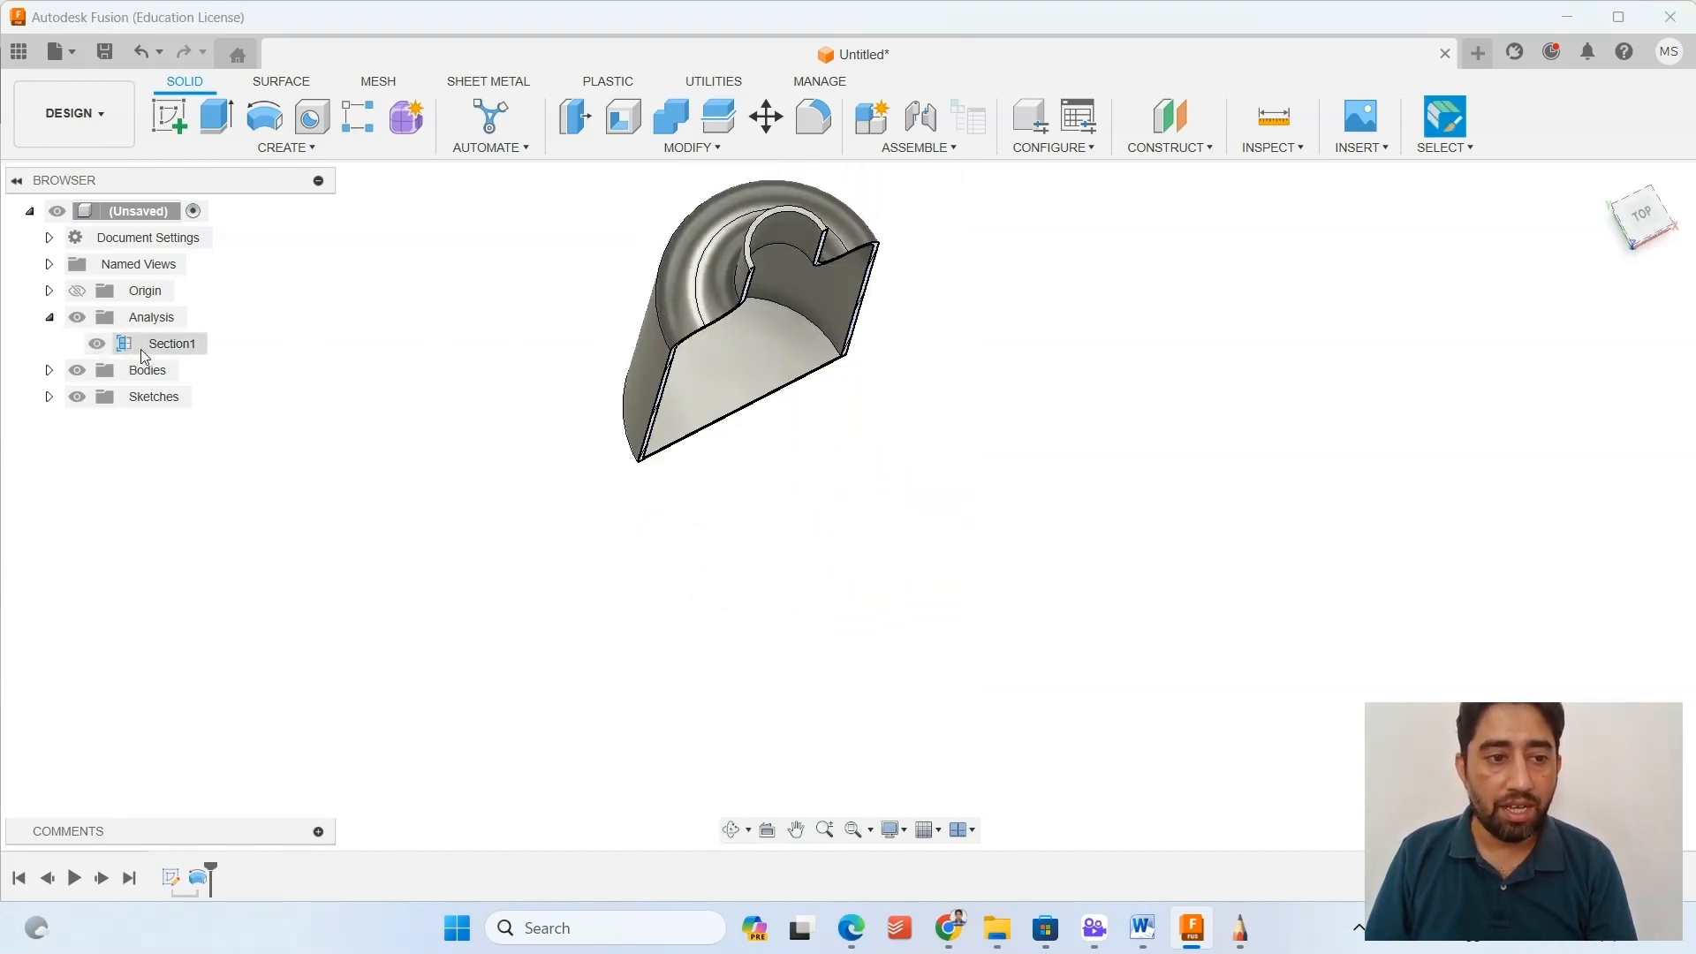
Fillet the inner circular edge between the bottle's wall and base with a constant 2 mm radius.
{"action": "middle_click_drag", "start_coordinate": [550, 392], "coordinate": [509, 283], "text": "shift"}
{"action": "scroll", "coordinate": [832, 620], "scroll_direction": "up", "scroll_amount": 3}
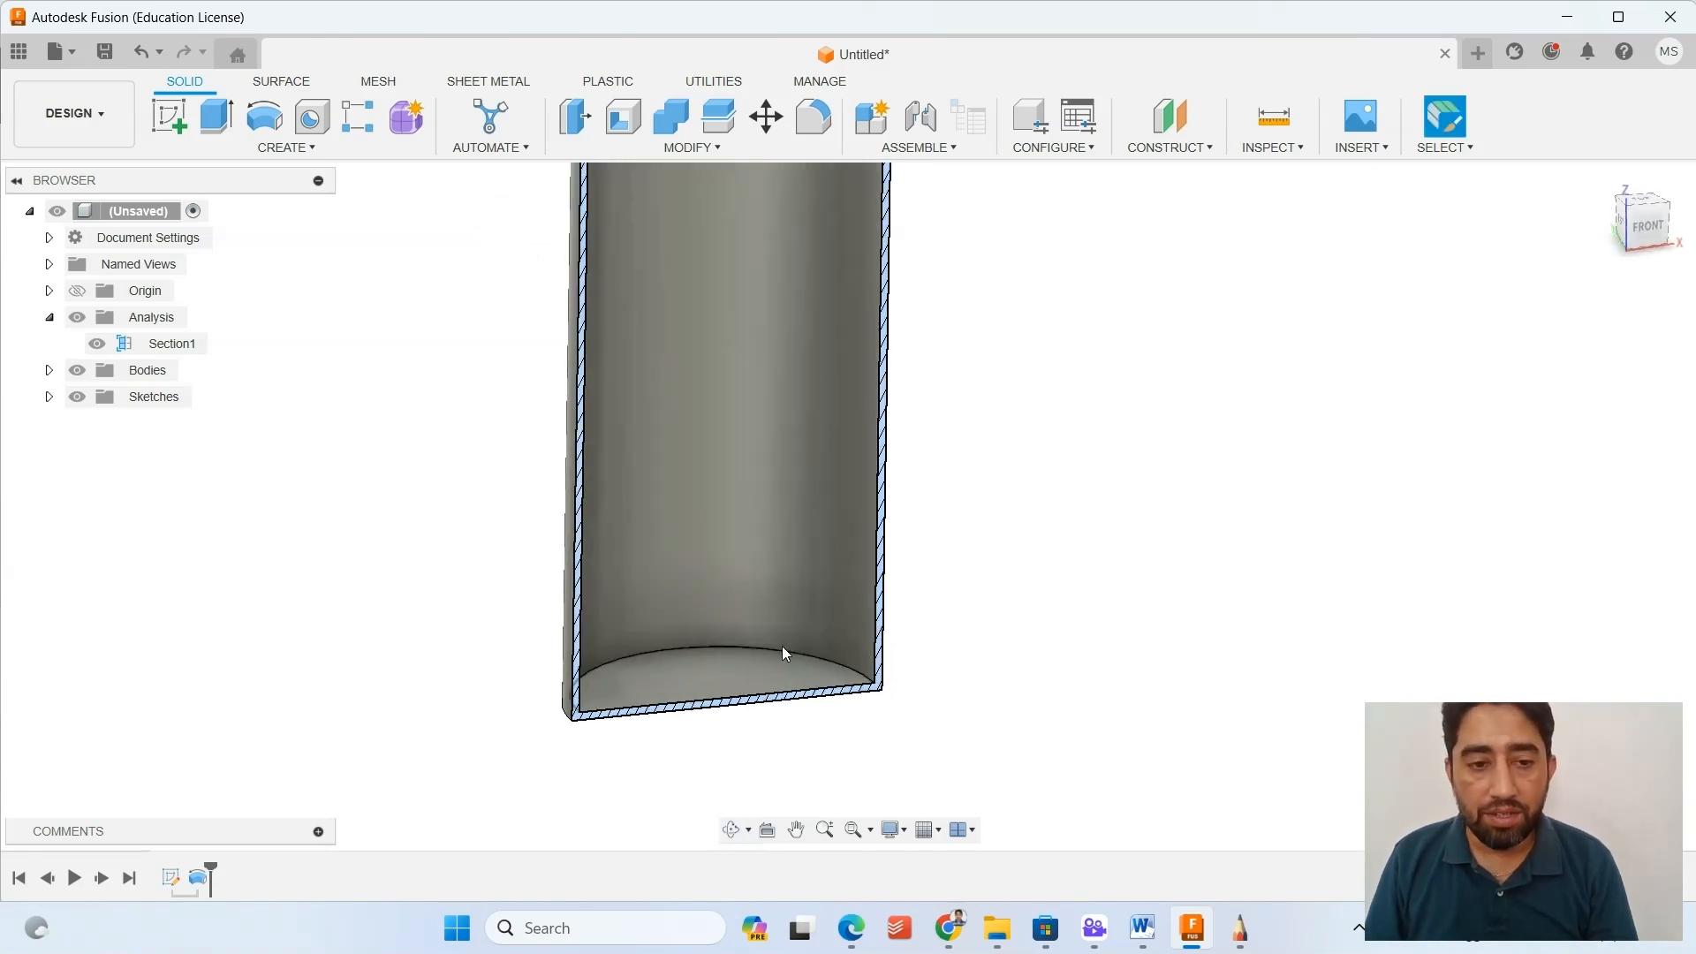
{"action": "middle_click_drag", "start_coordinate": [782, 646], "coordinate": [745, 664], "text": "shift"}
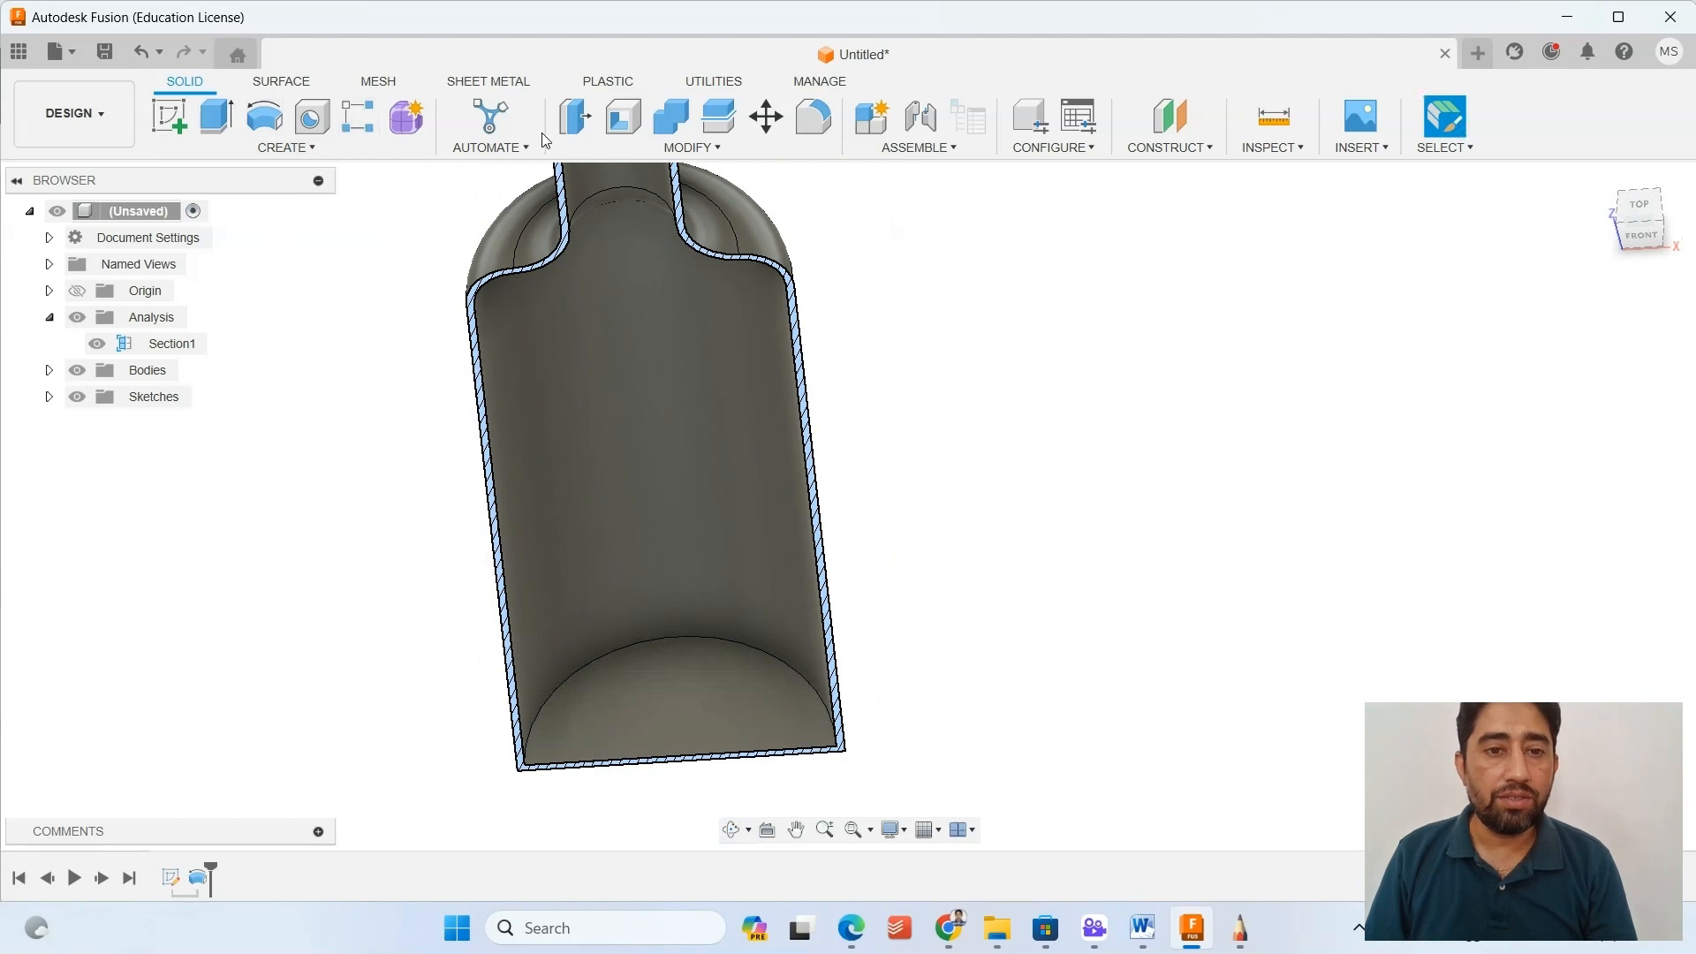
{"action": "left_click", "coordinate": [700, 150]}
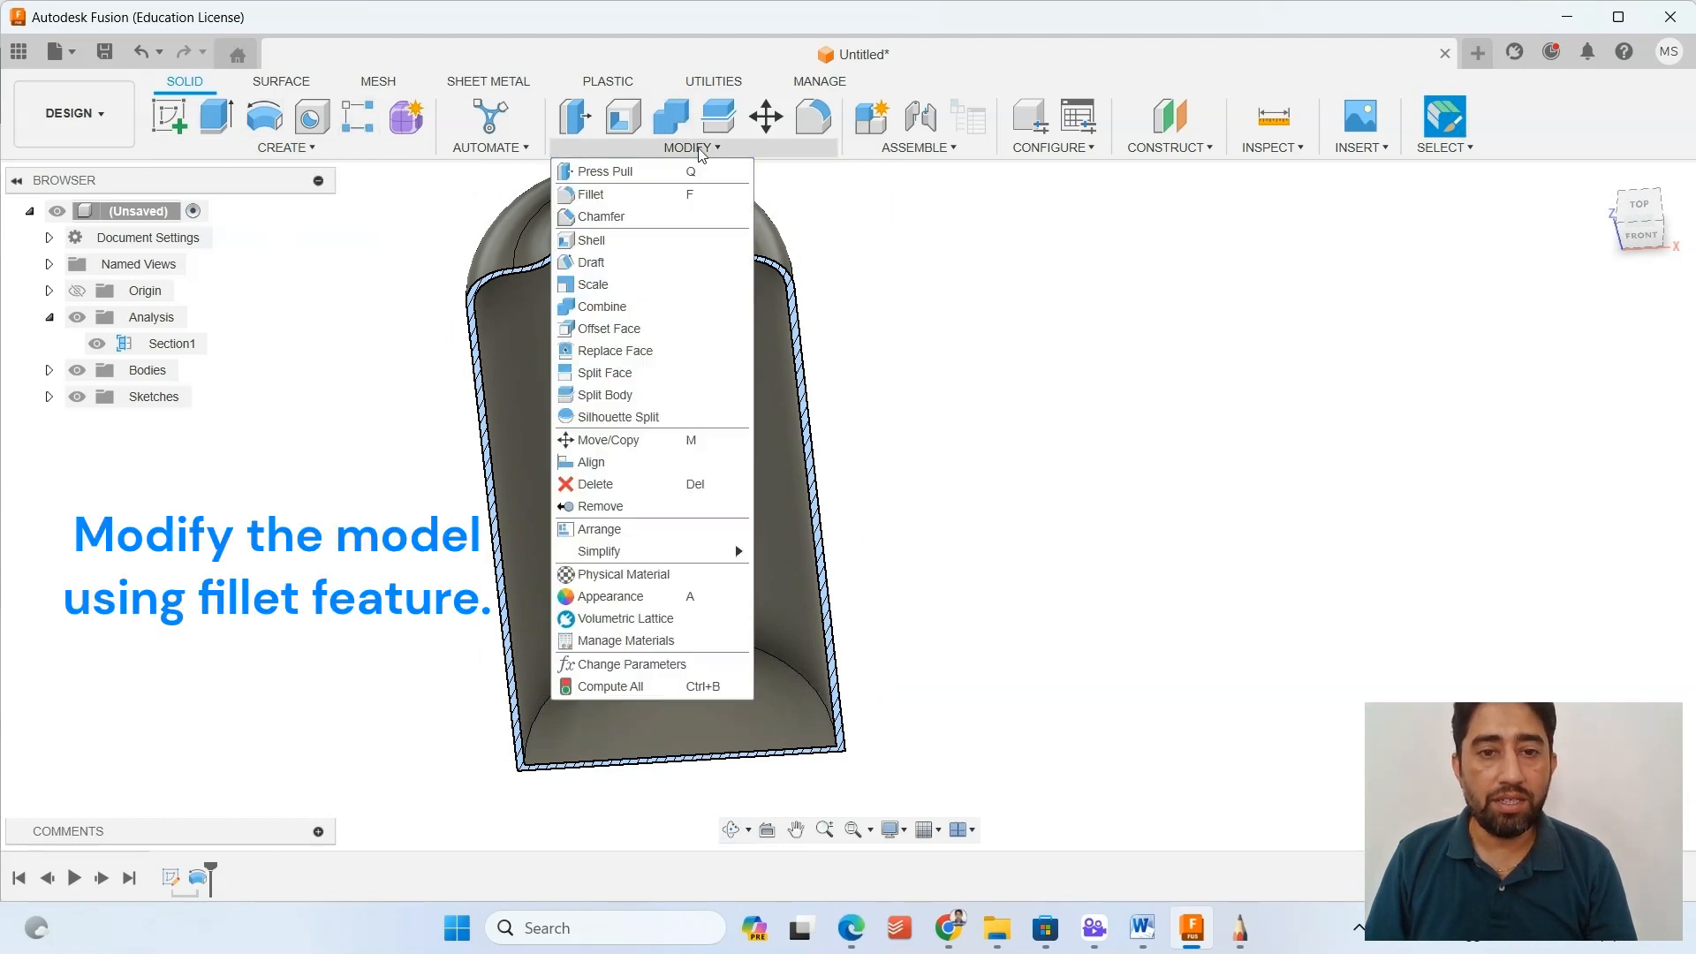
{"action": "left_click", "coordinate": [799, 124]}
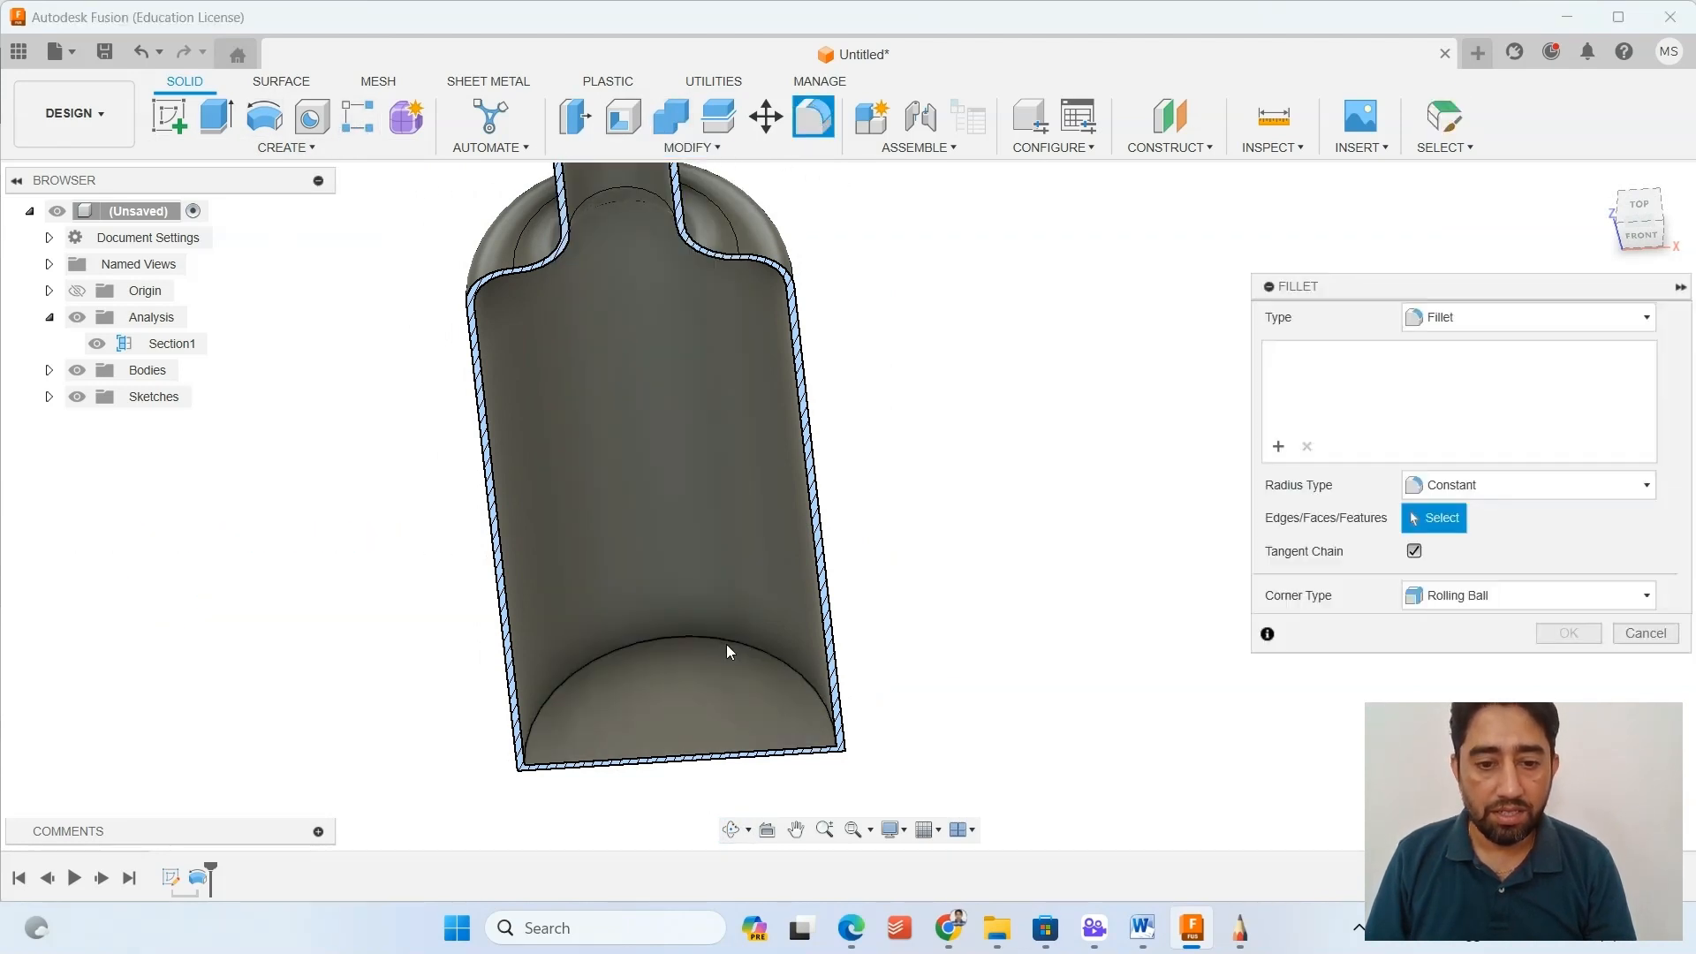
{"action": "scroll", "coordinate": [742, 650], "scroll_direction": "up", "scroll_amount": 4}
{"action": "left_click", "coordinate": [802, 682]}
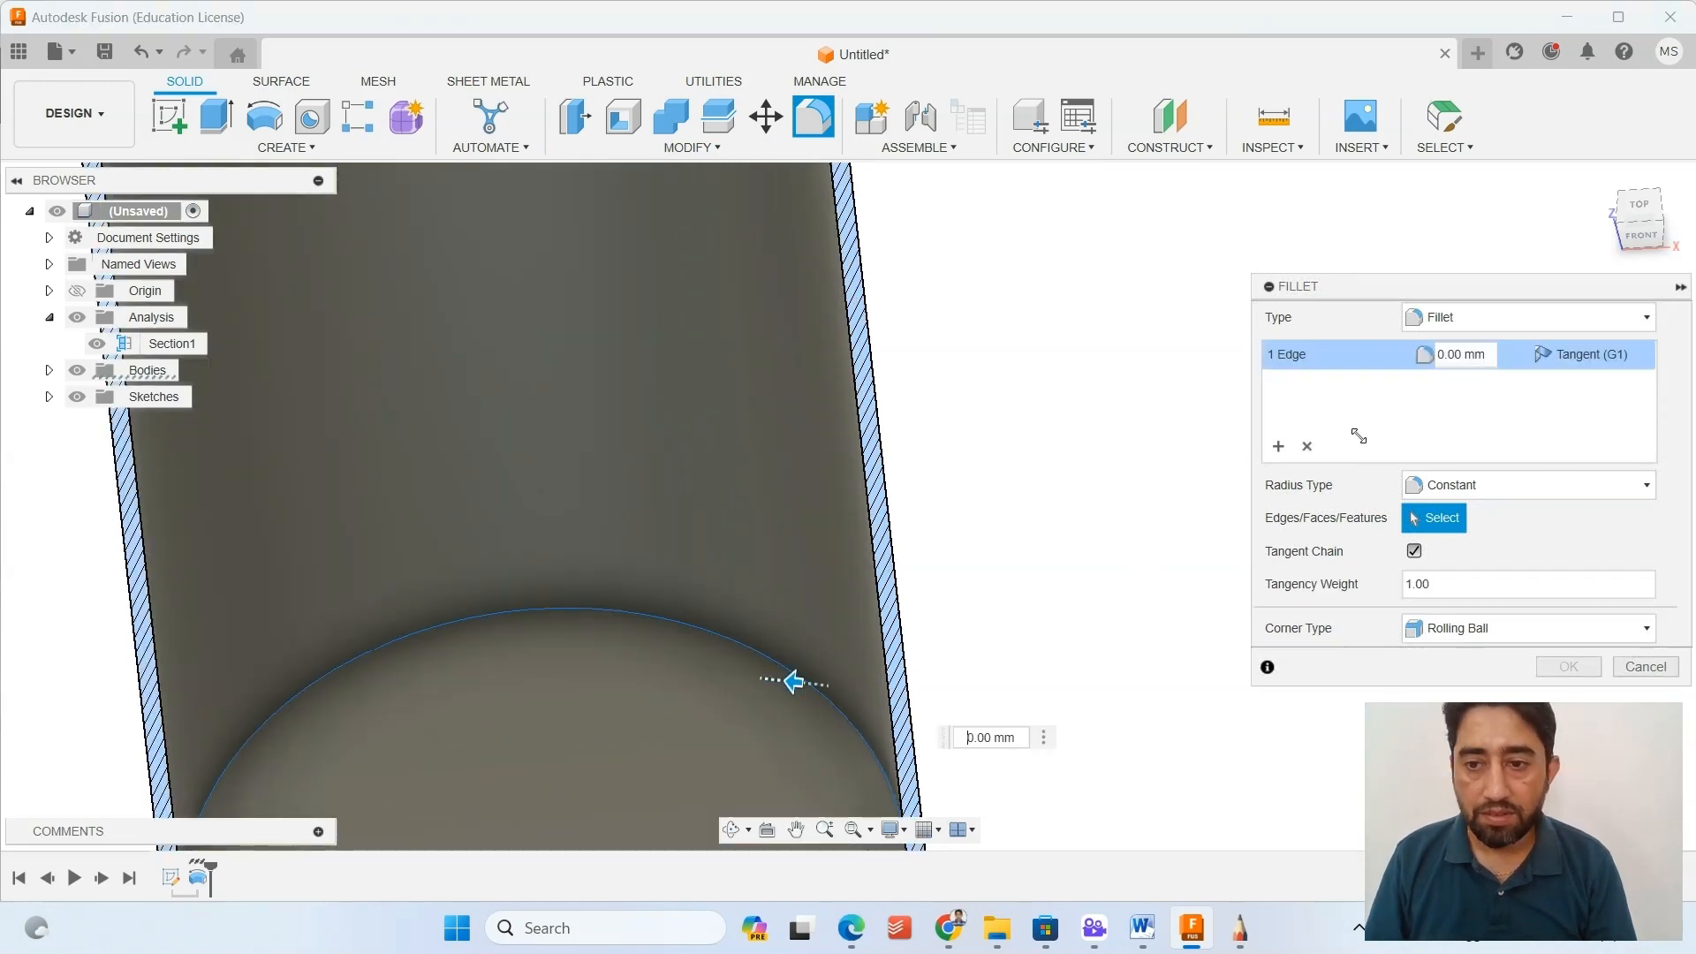
{"action": "type", "text": "2"}
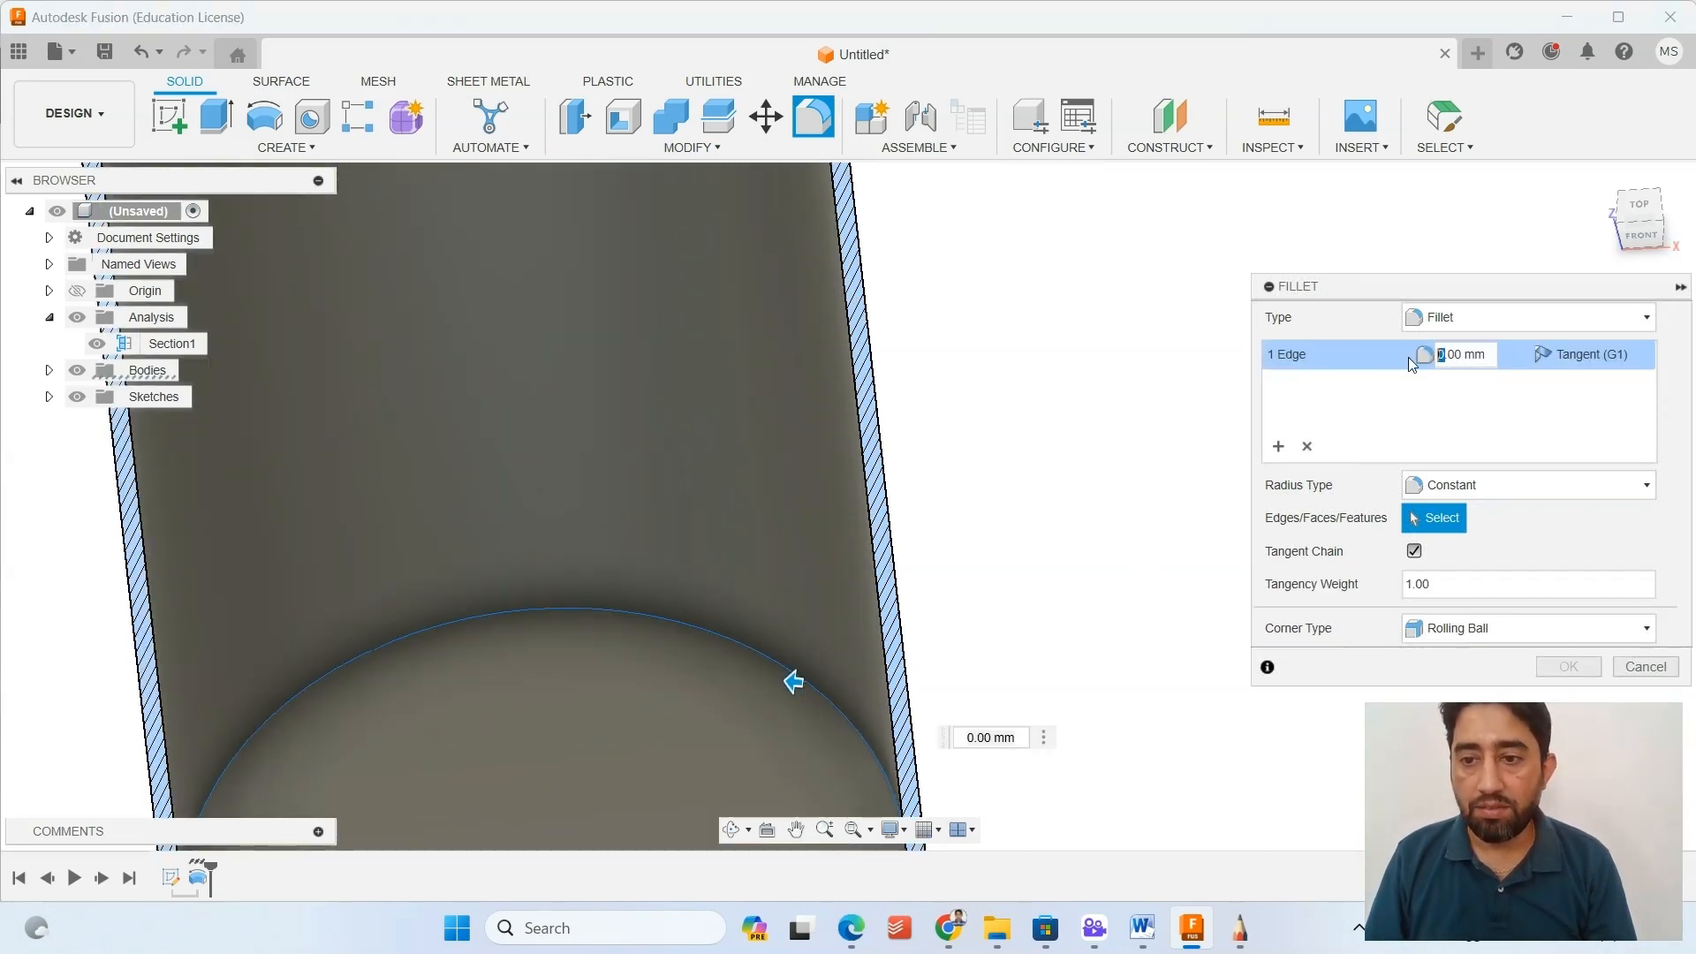
{"action": "key", "text": "Return"}
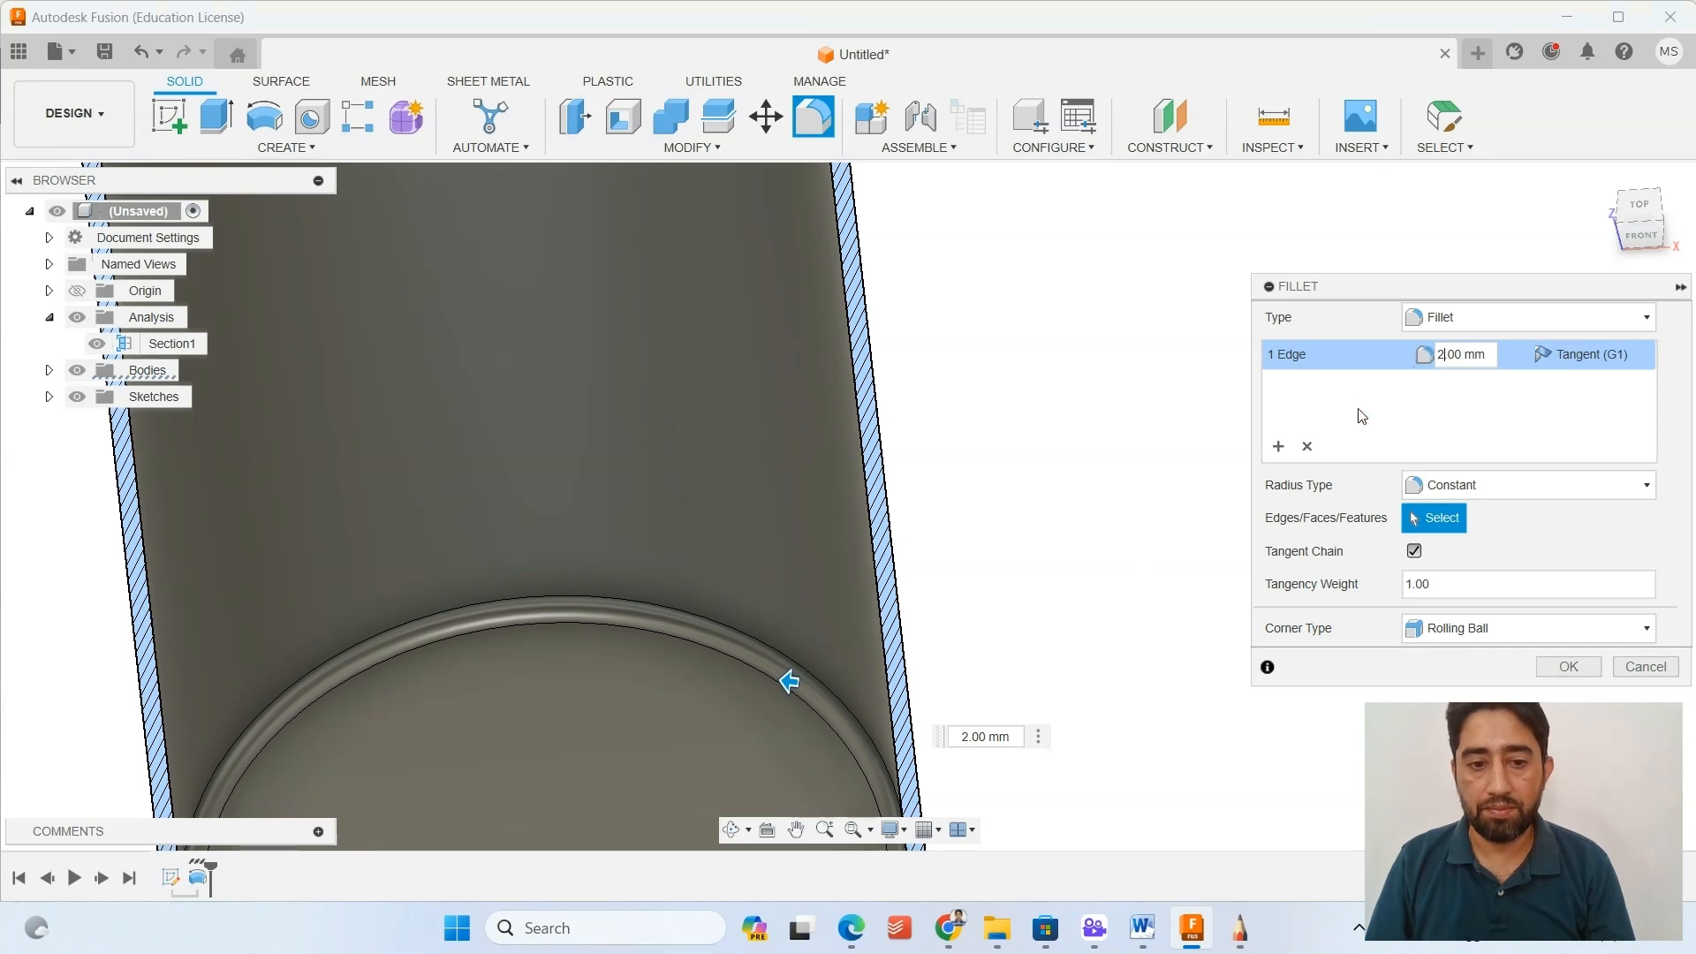
{"action": "left_click", "coordinate": [1570, 665]}
Inspect the base fillet in section, hide the Section1 analysis, and view the complete bottle and its neck opening, ending in the home view.
{"action": "middle_click_drag", "start_coordinate": [1076, 581], "coordinate": [666, 442], "text": "shift"}
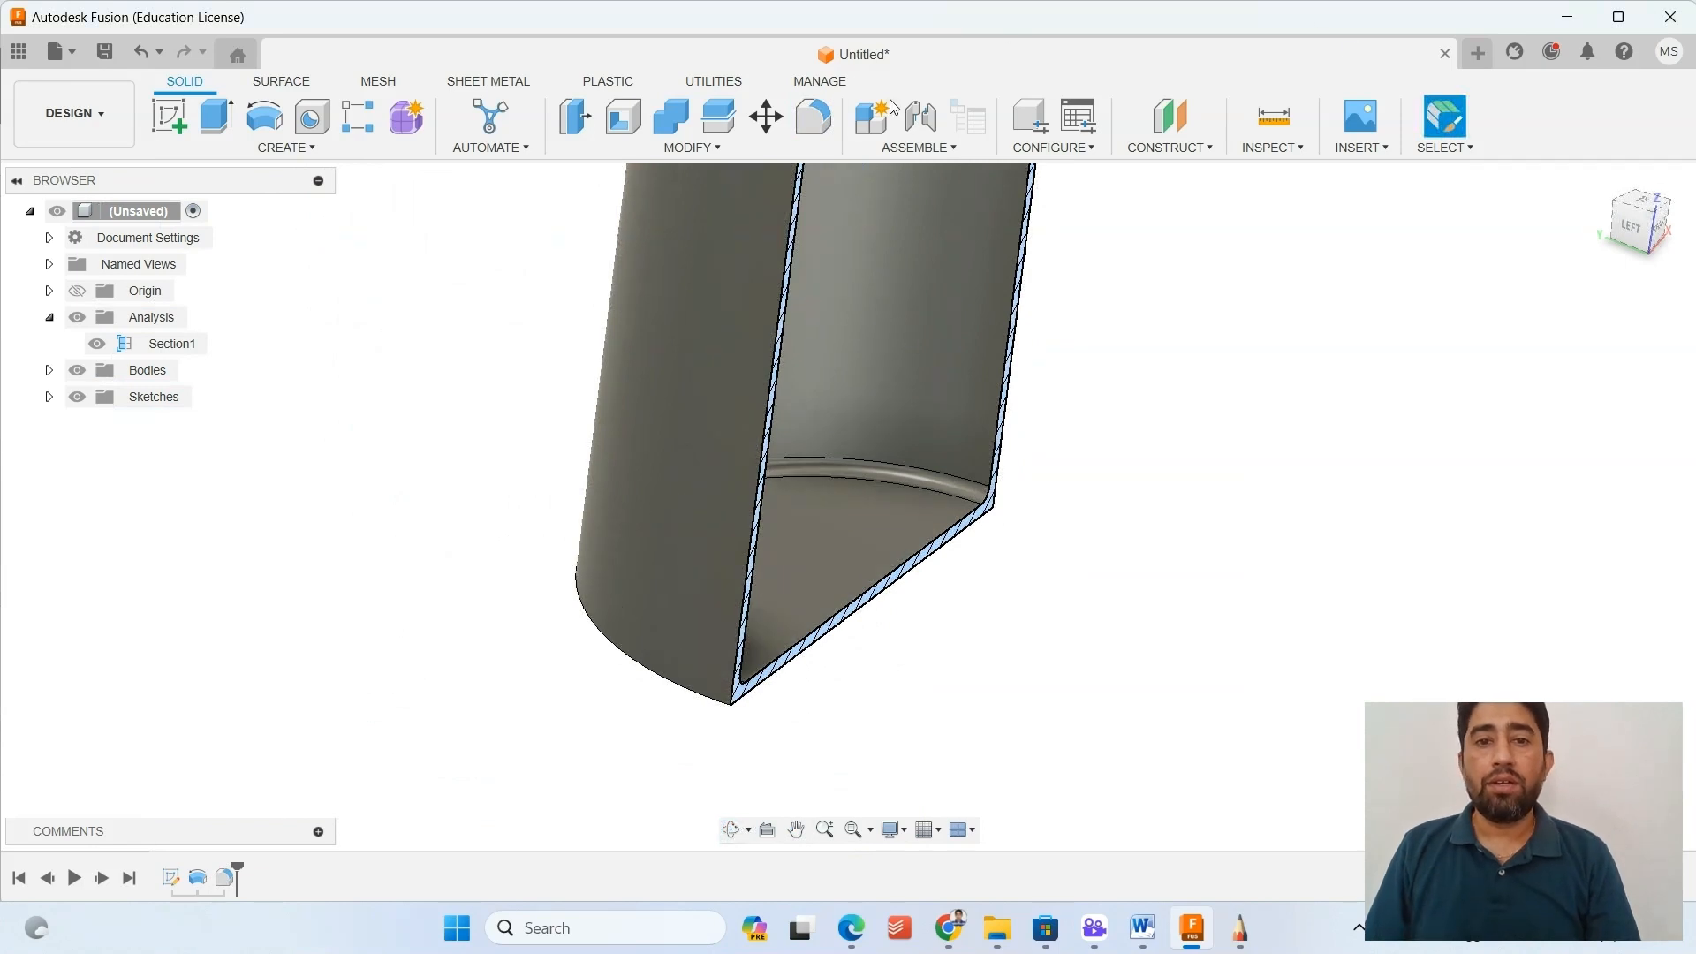
{"action": "left_click", "coordinate": [97, 343]}
{"action": "middle_click_drag", "start_coordinate": [344, 349], "coordinate": [1401, 382], "text": "shift"}
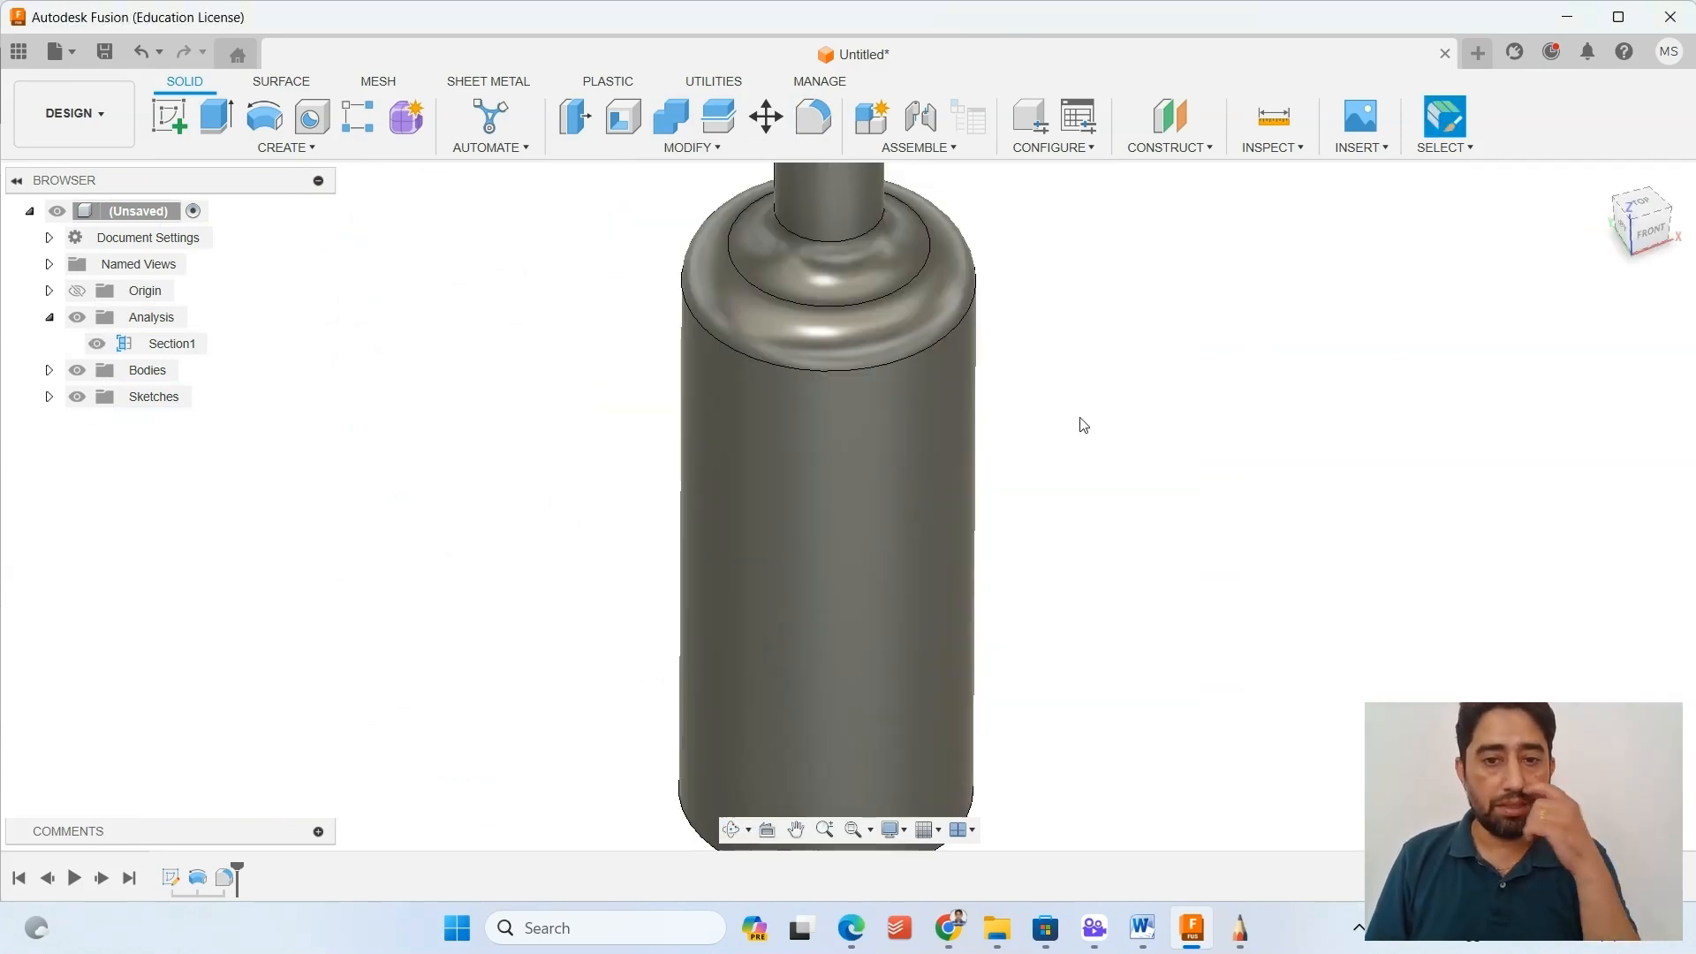
{"action": "middle_click_drag", "start_coordinate": [862, 394], "coordinate": [878, 319], "text": "shift"}
{"action": "scroll", "coordinate": [941, 246], "scroll_direction": "up", "scroll_amount": 6}
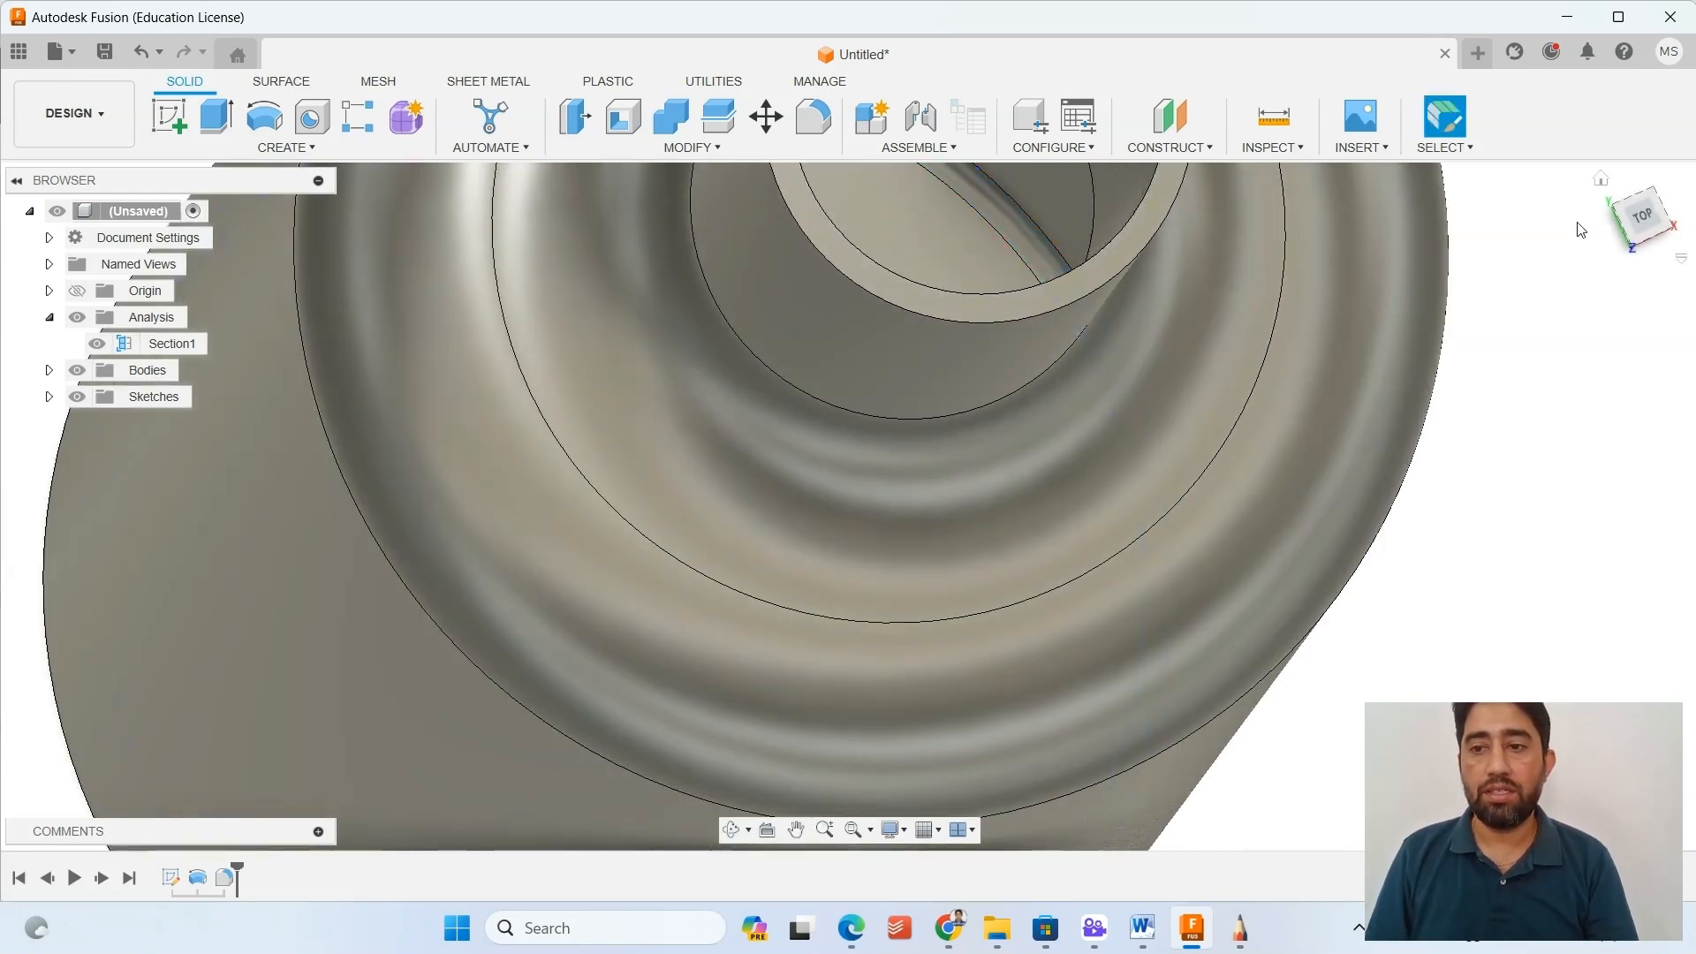
{"action": "left_click", "coordinate": [1601, 179]}
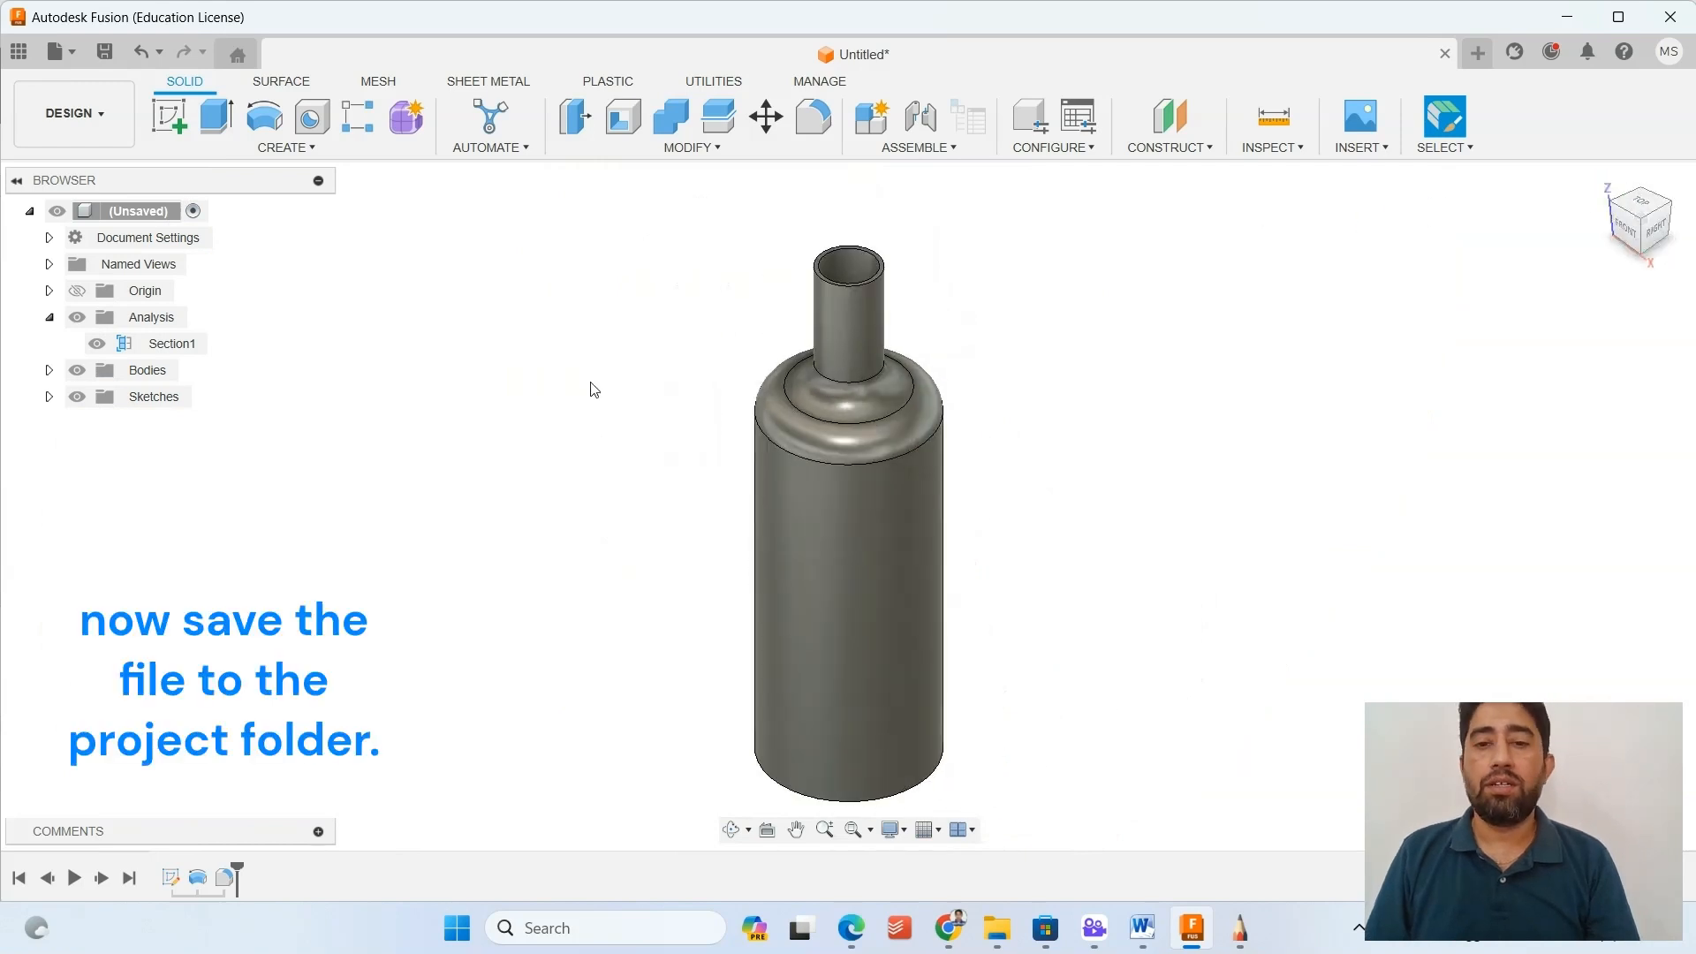
Begin saving the untitled bottle design, opening its name for entry.
{"action": "key", "text": "ctrl+s"}
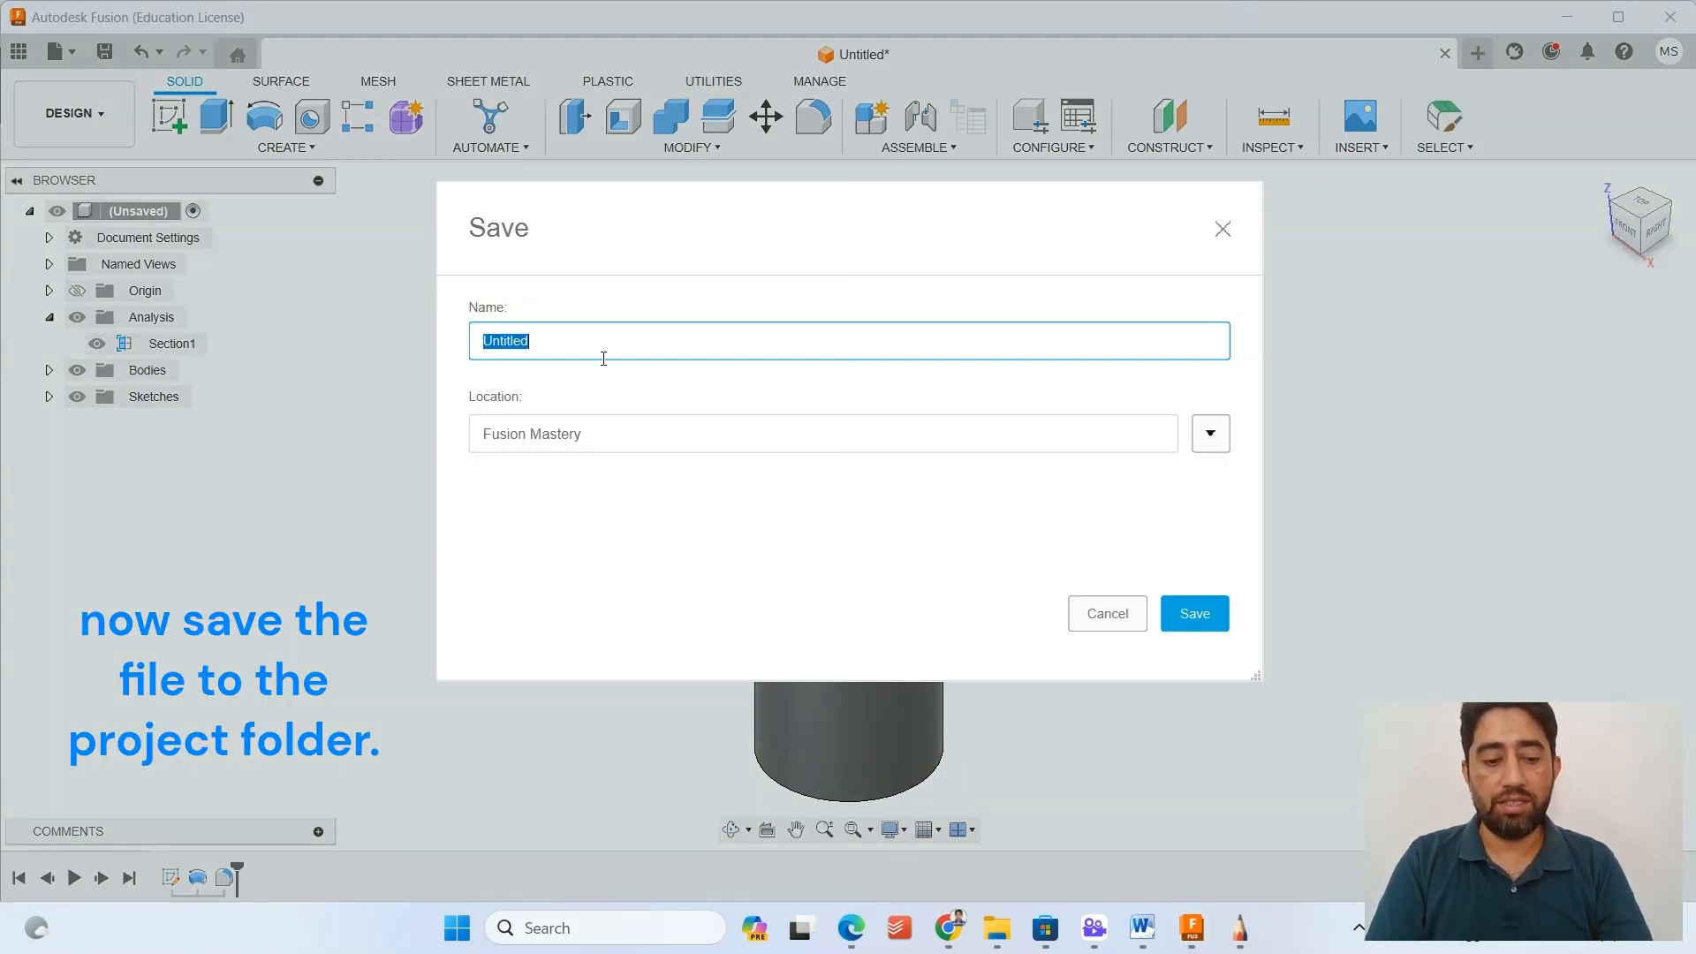
{"action": "type", "text": "eX"}
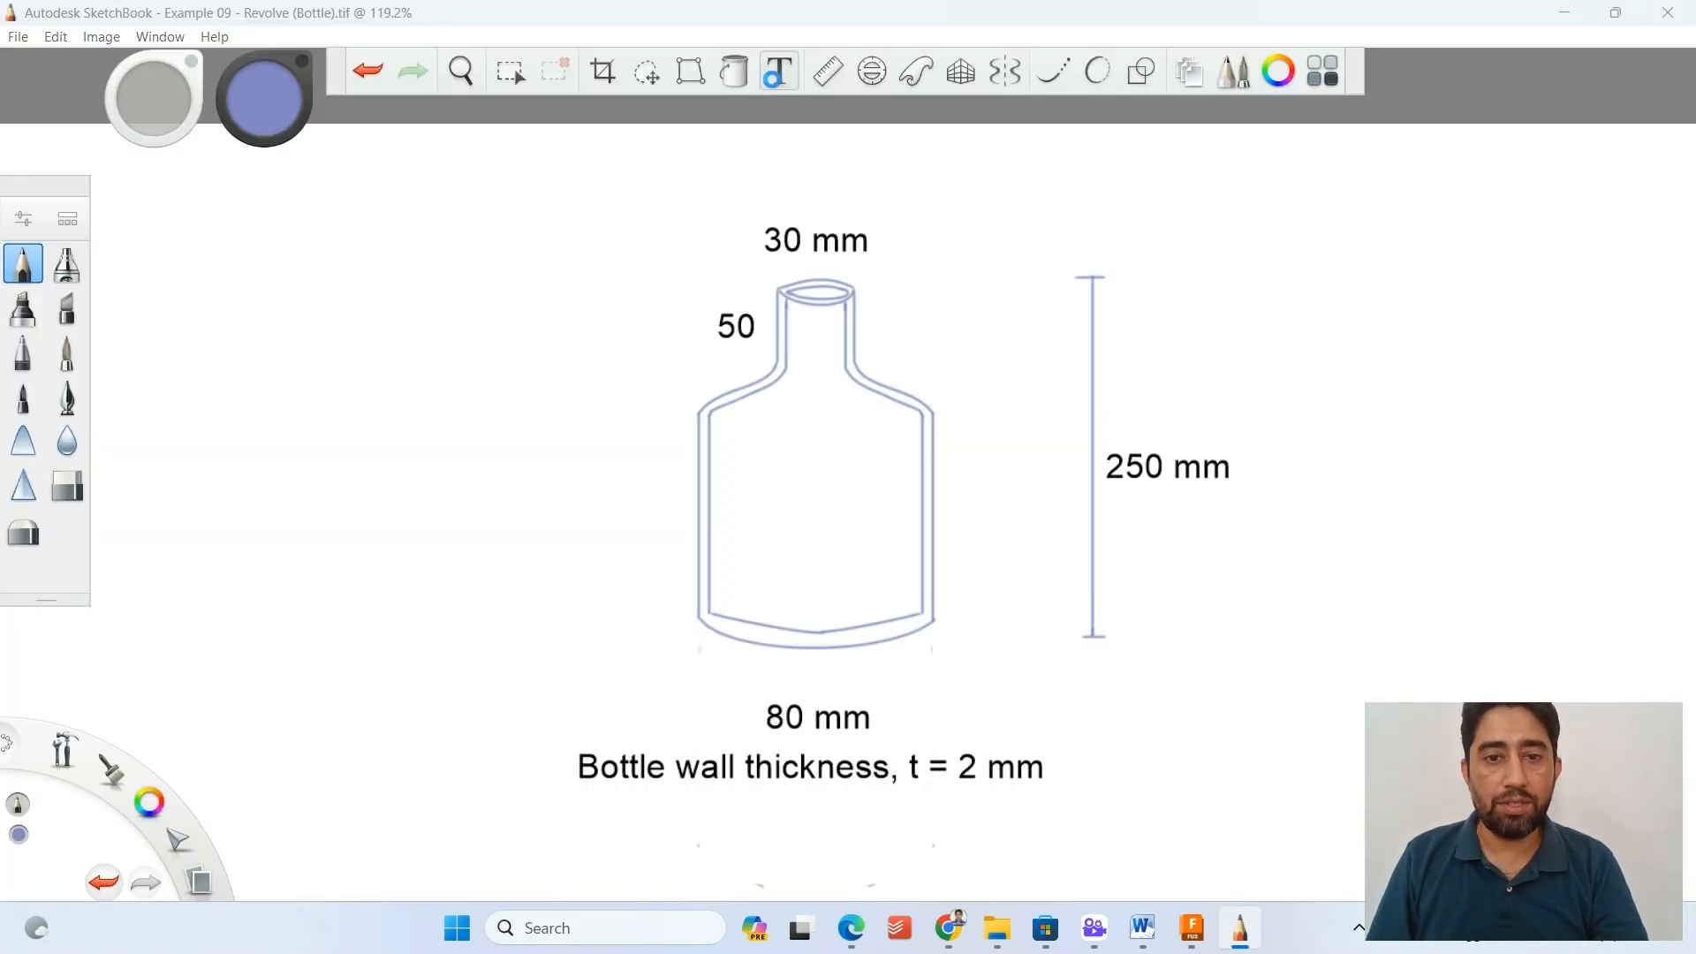
Switch to SketchBook and add the text "Example 09 - Bottle" in 24-point Arial to the bottle drawing.
{"action": "left_click", "coordinate": [753, 155]}
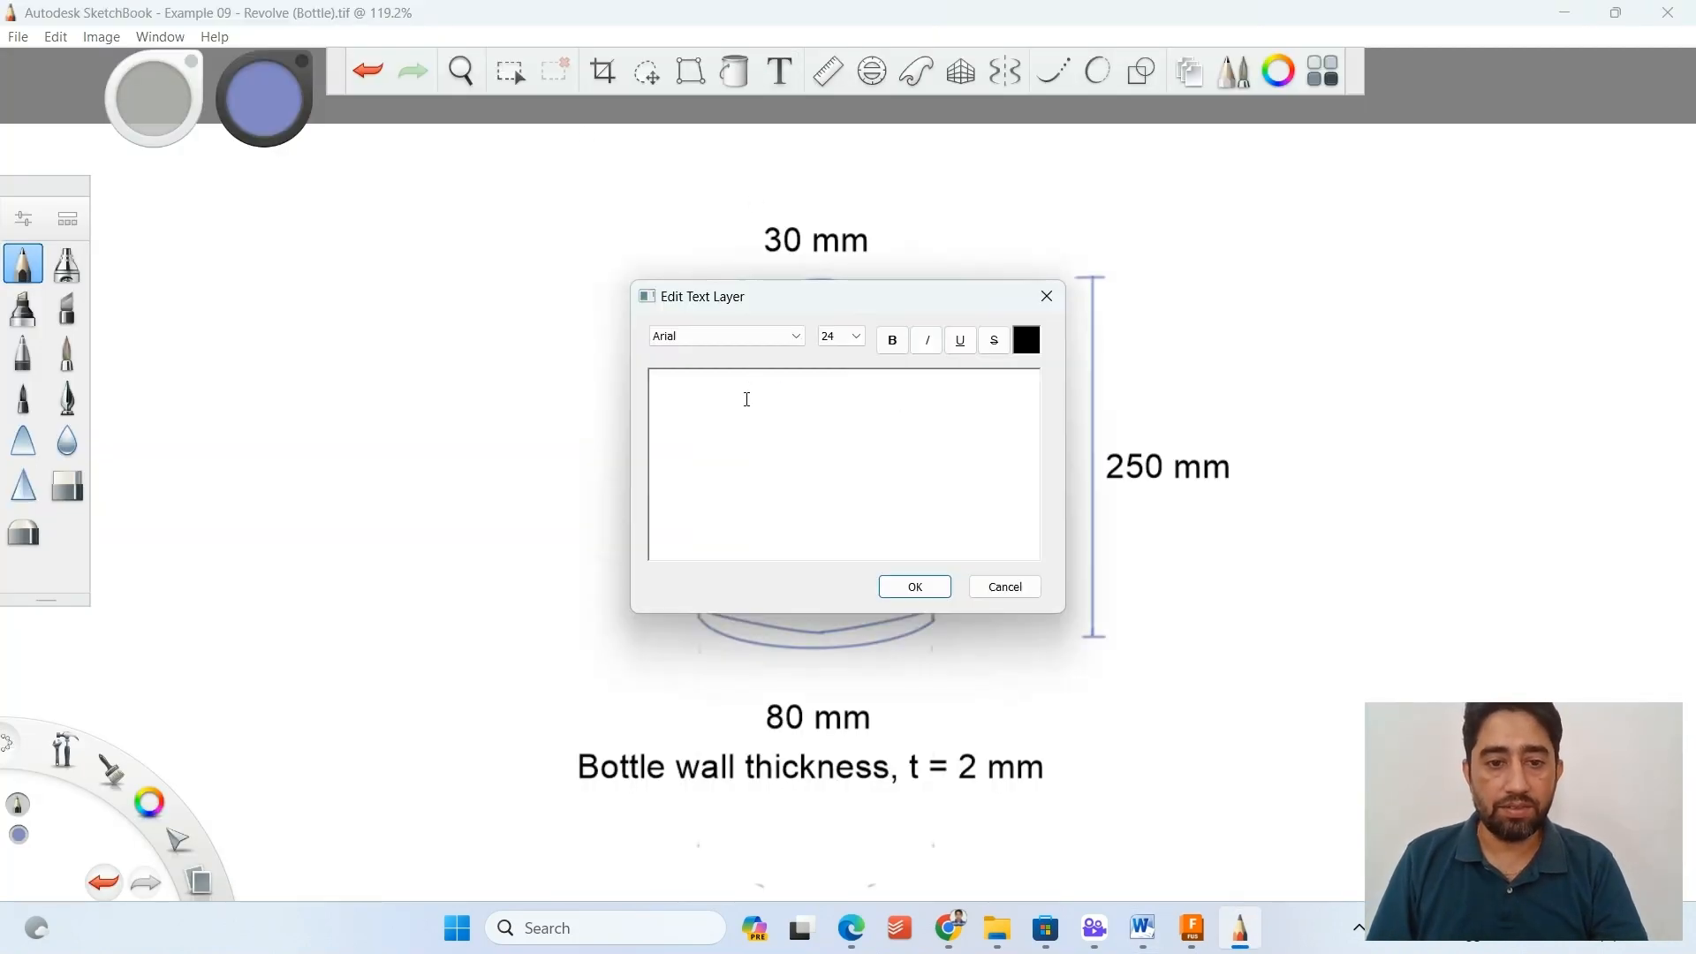
{"action": "type", "text": "eXAMPE"}
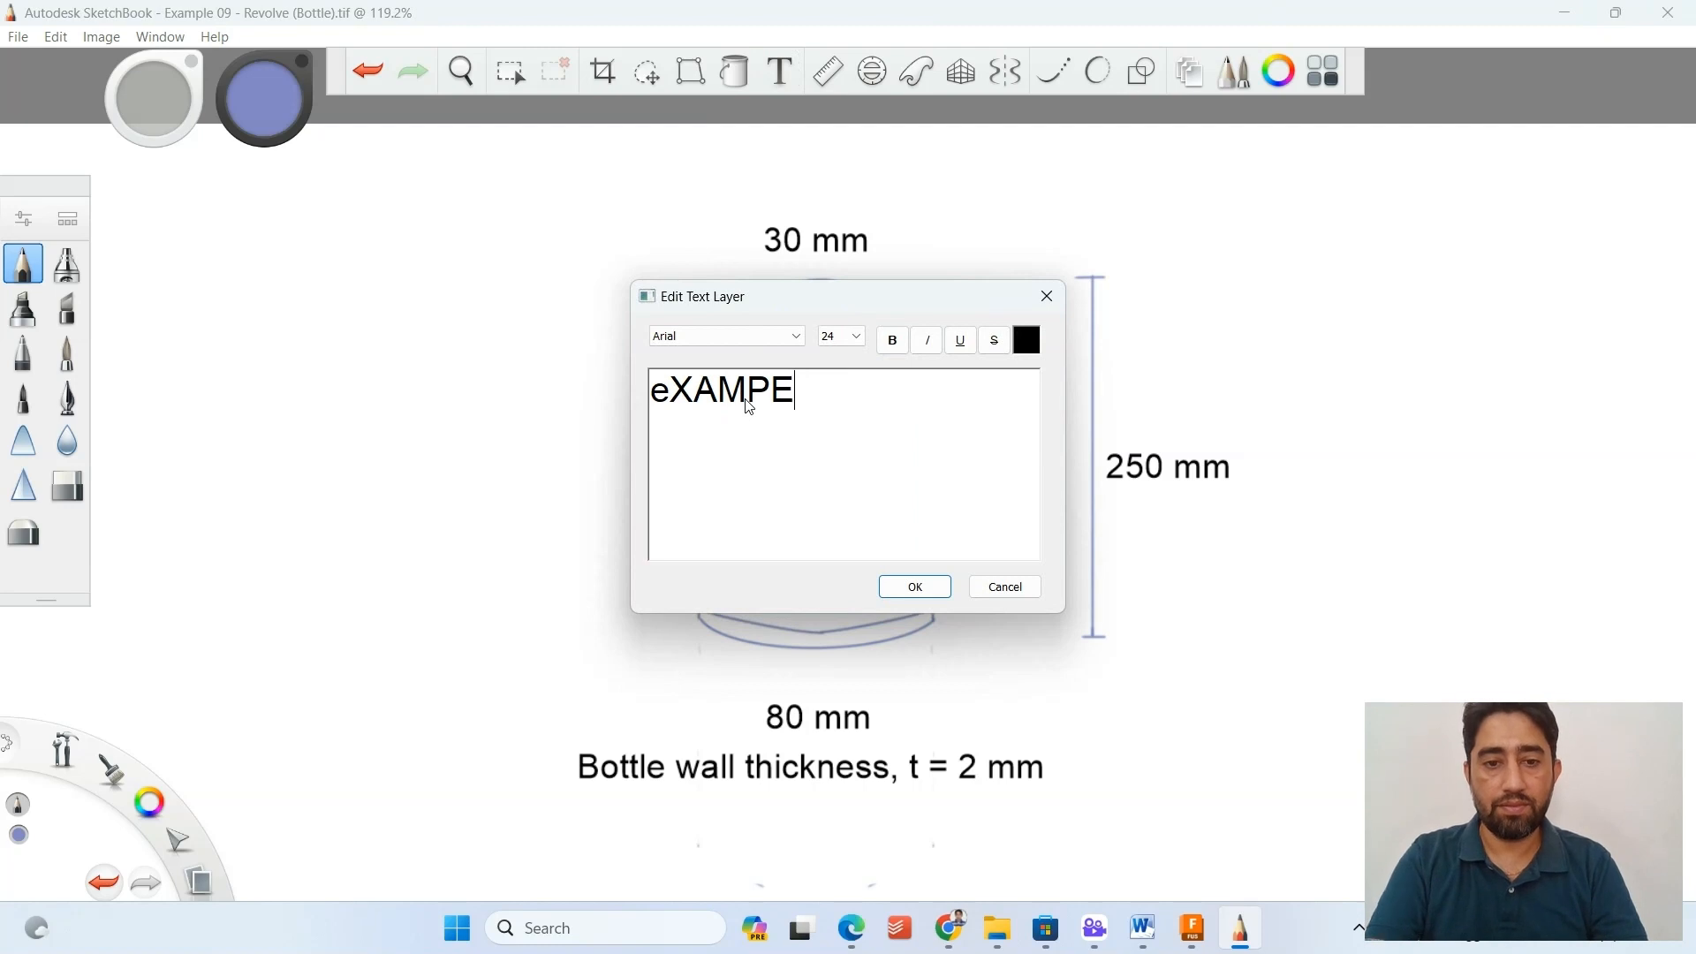
{"action": "key", "text": "BackSpace"}
{"action": "key", "text": "BackSpace"}
{"action": "key", "text": "BackSpace"}
{"action": "key", "text": "BackSpace"}
{"action": "key", "text": "BackSpace"}
{"action": "key", "text": "BackSpace"}
{"action": "type", "text": "Example "}
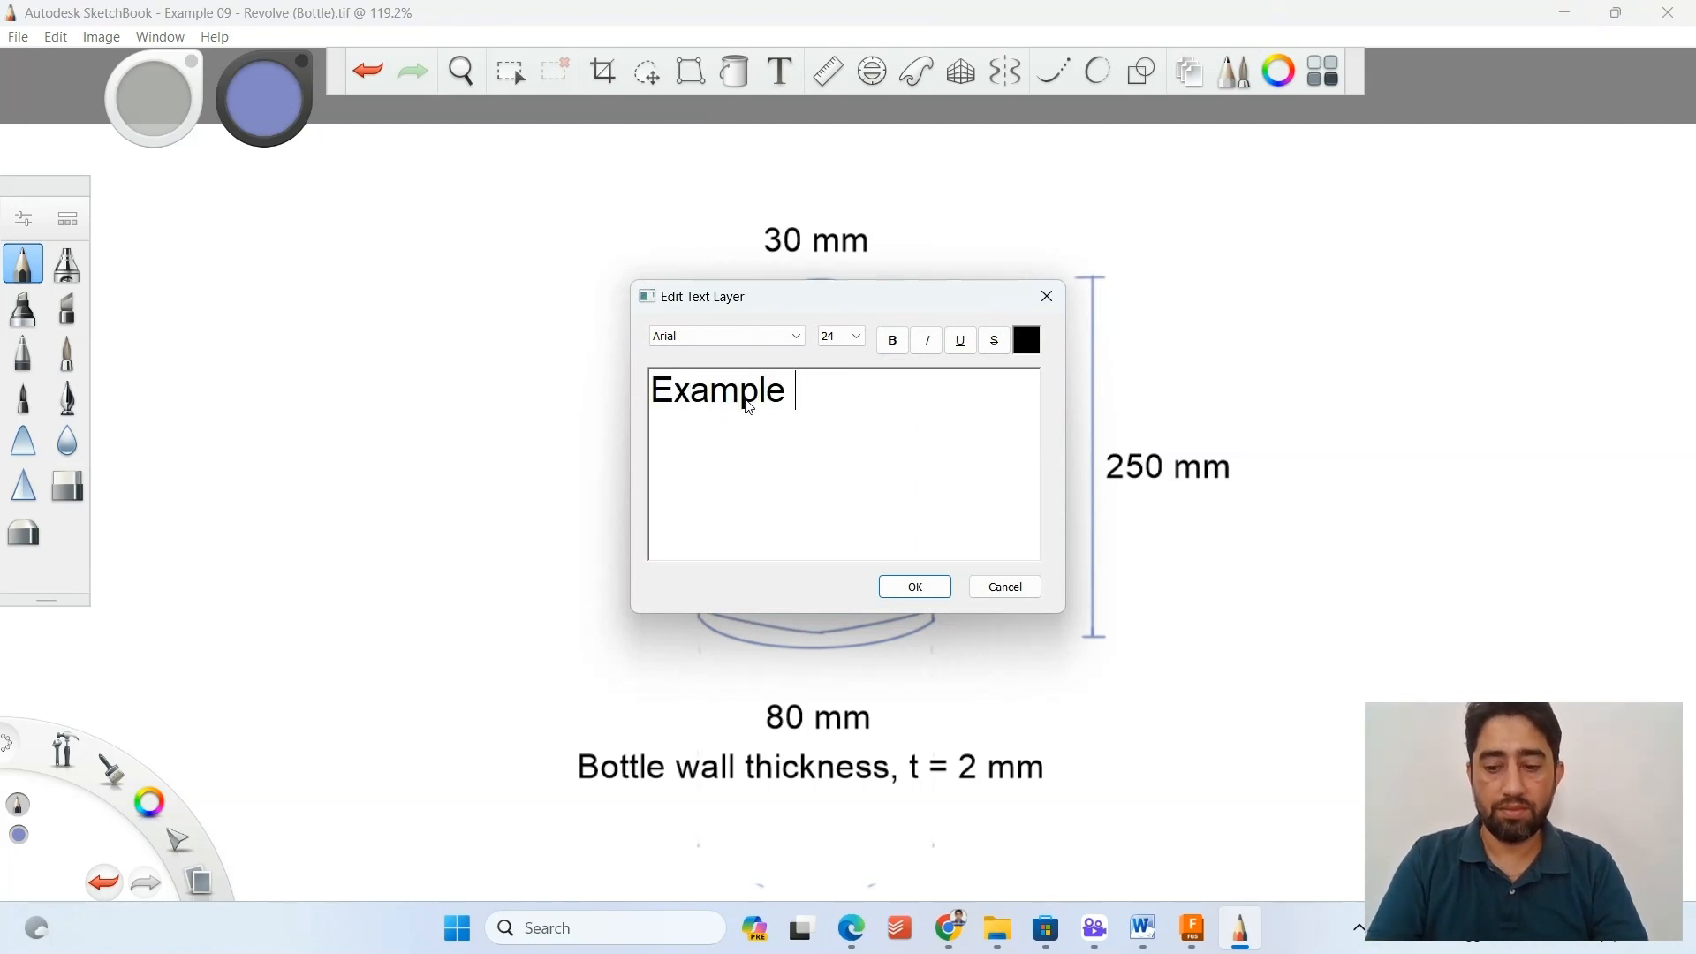
{"action": "type", "text": "0"}
{"action": "key", "text": "Right"}
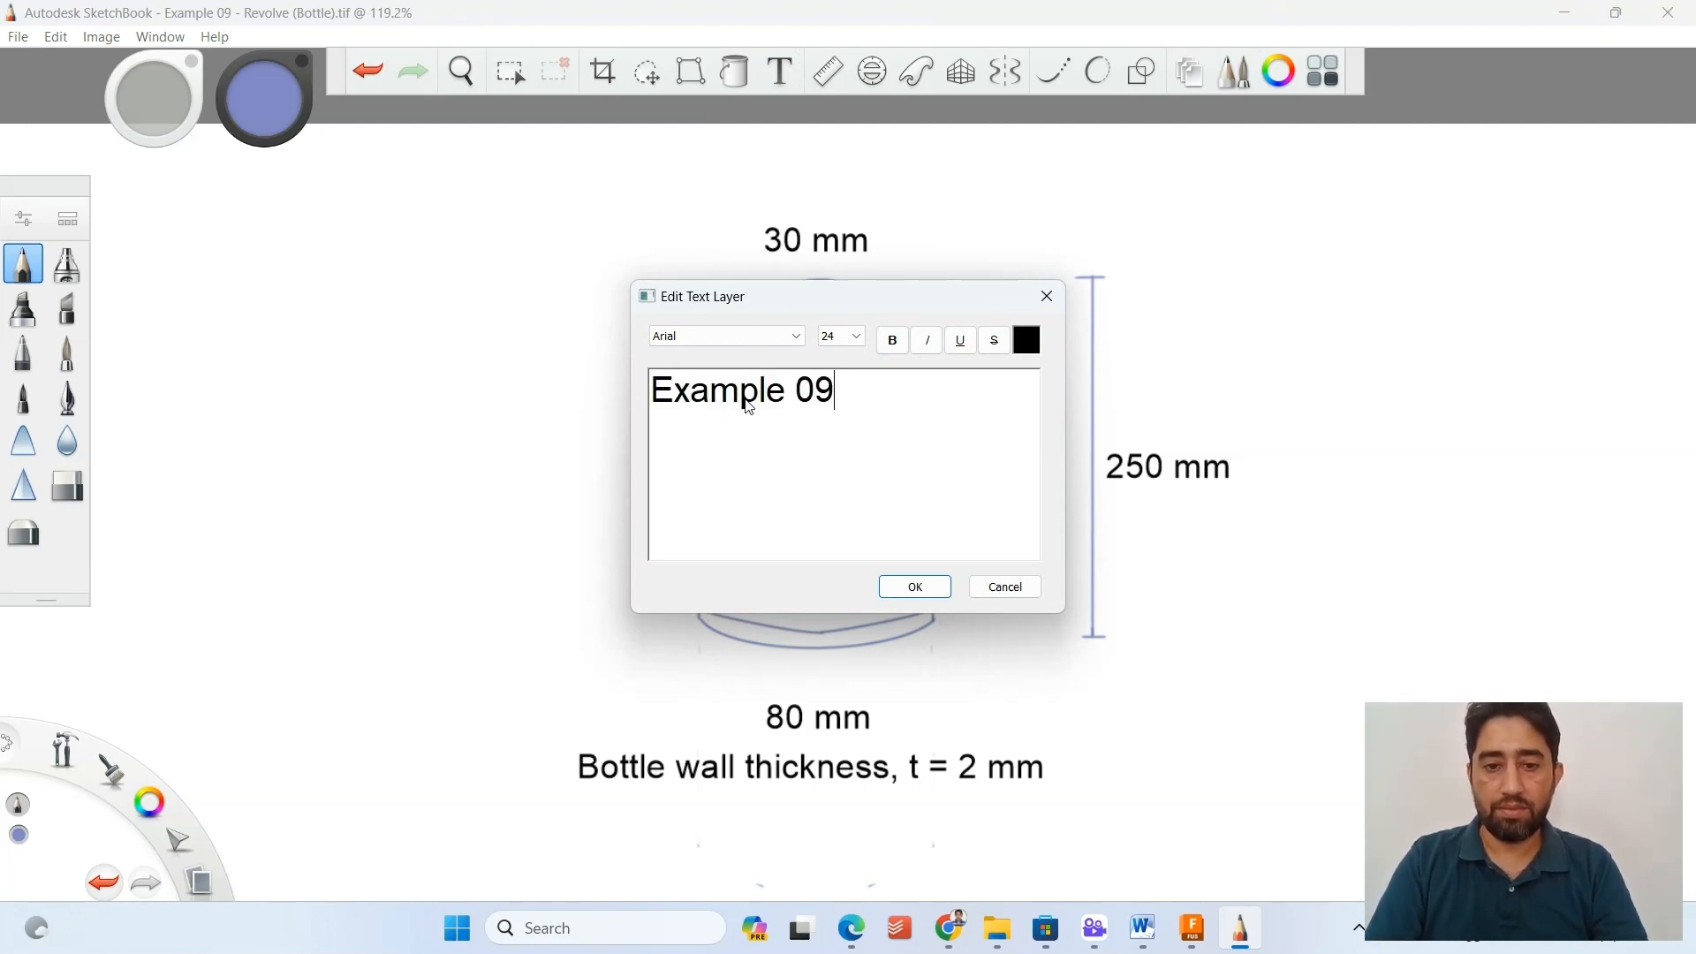
{"action": "type", "text": "-"}
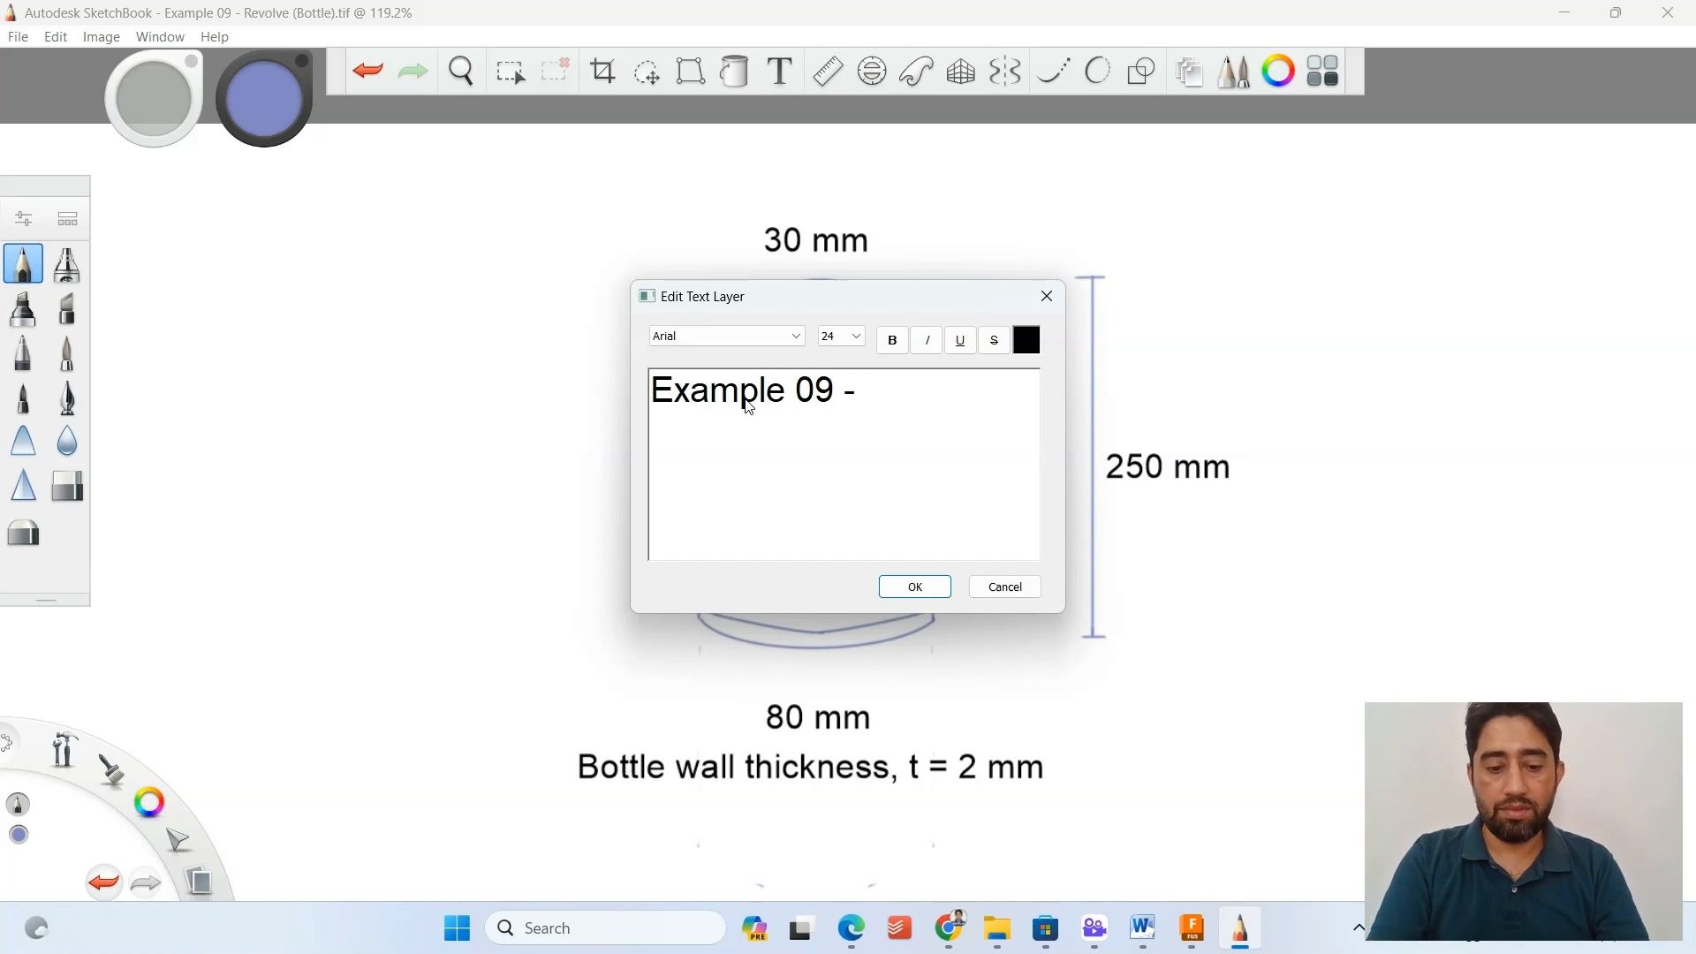
{"action": "type", "text": " Bottle using"}
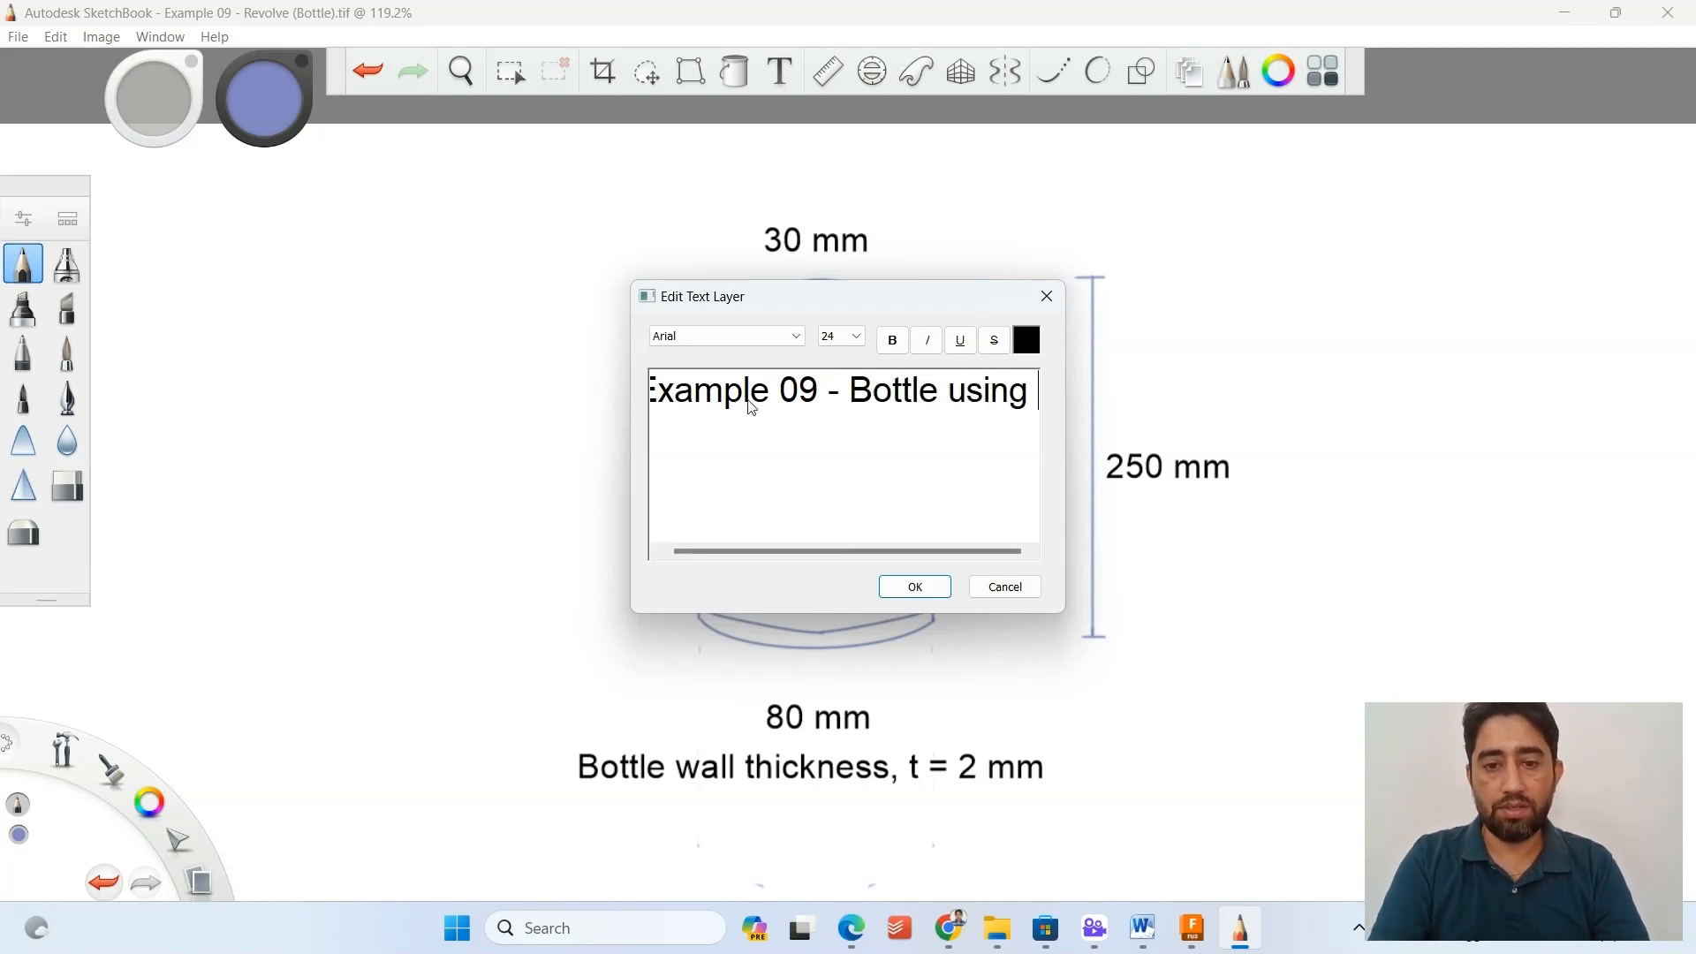
{"action": "key", "text": "BackSpace"}
{"action": "key", "text": "BackSpace"}
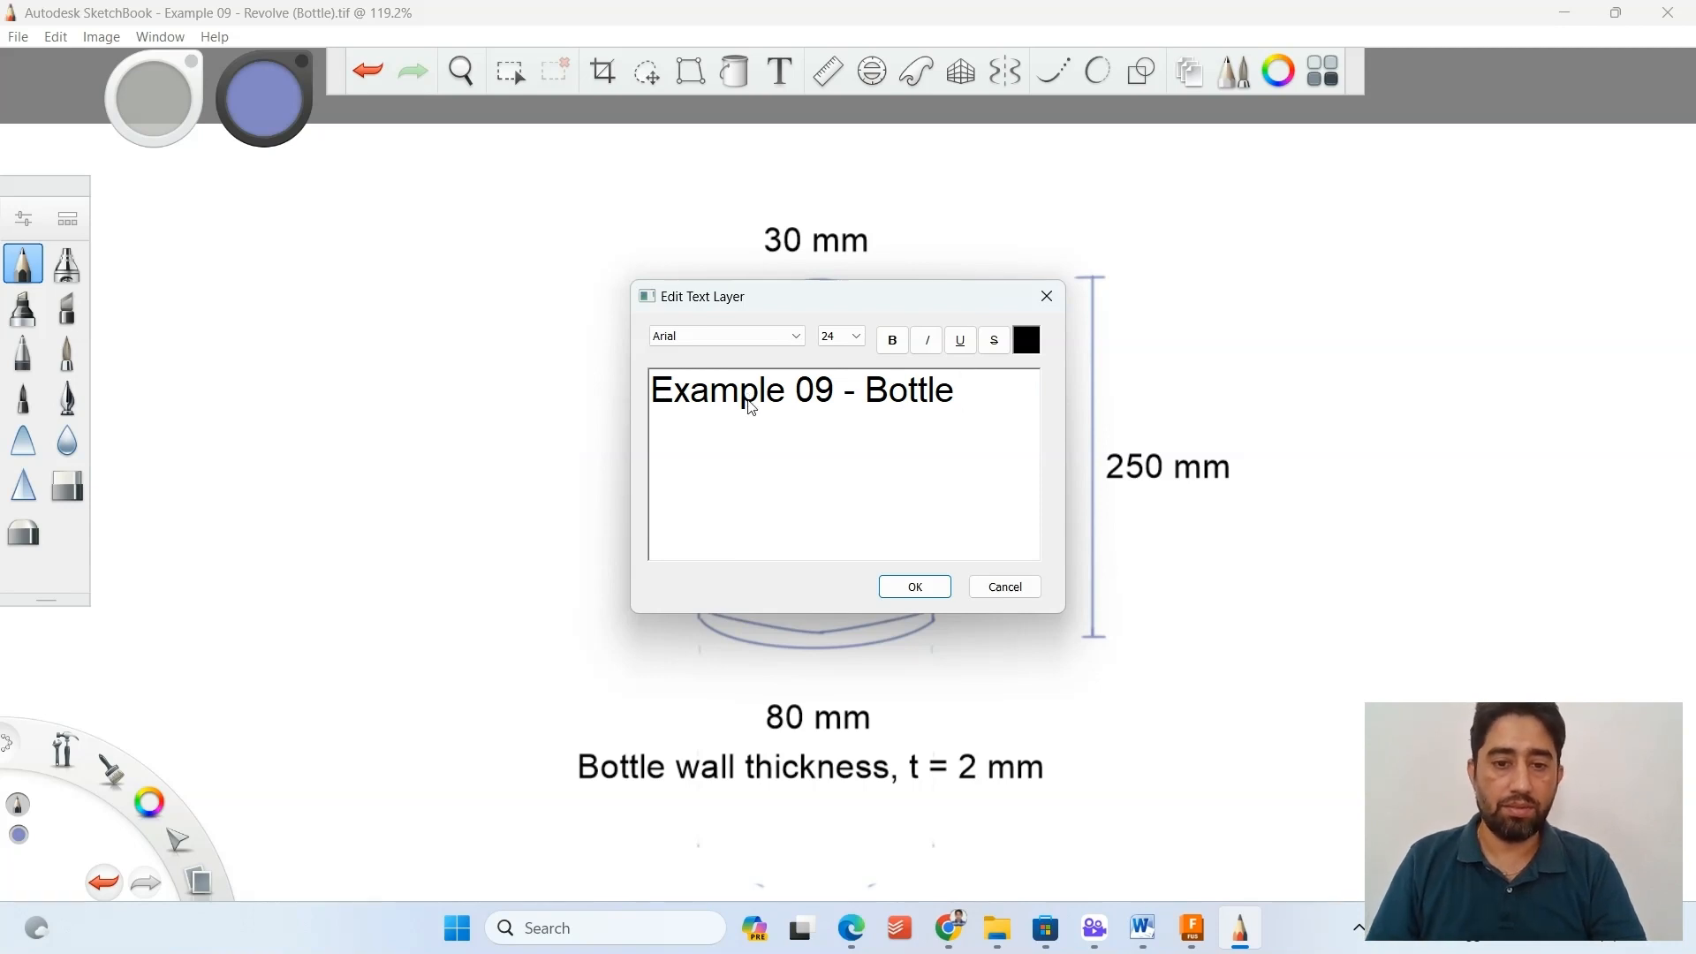
{"action": "left_click", "coordinate": [915, 586]}
Move the title text above the bottle sketch's 30 mm neck dimension and finish the placement.
{"action": "left_click_drag", "start_coordinate": [974, 447], "coordinate": [897, 552]}
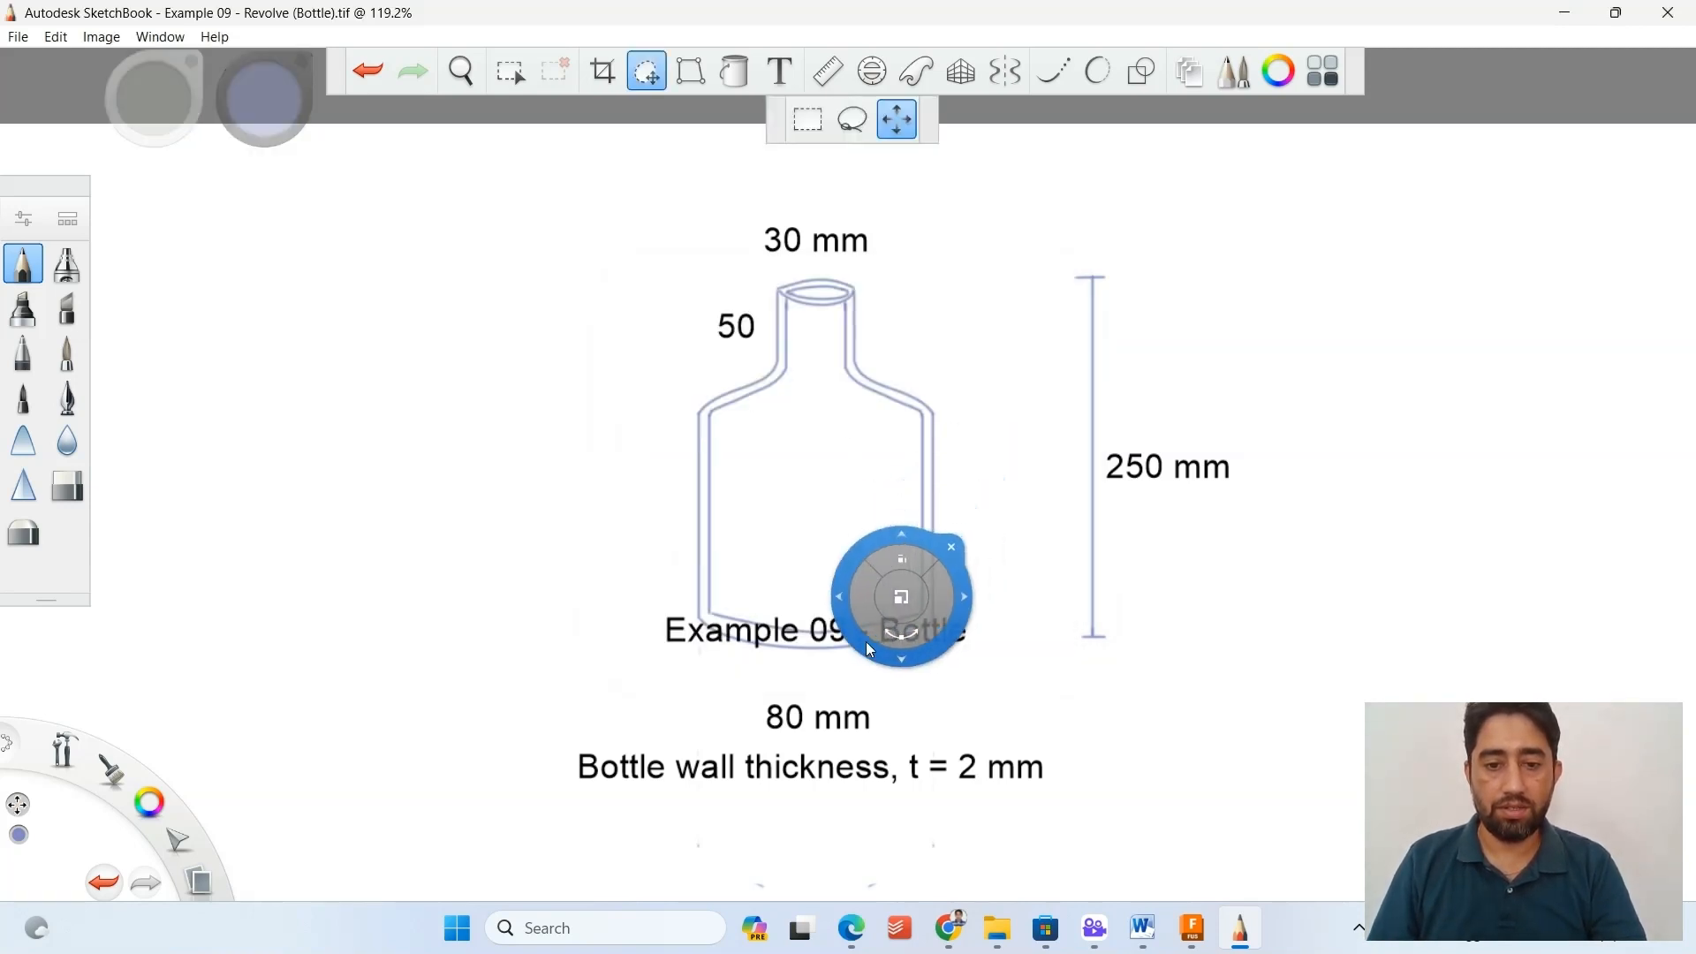
{"action": "left_click_drag", "start_coordinate": [788, 611], "coordinate": [815, 148]}
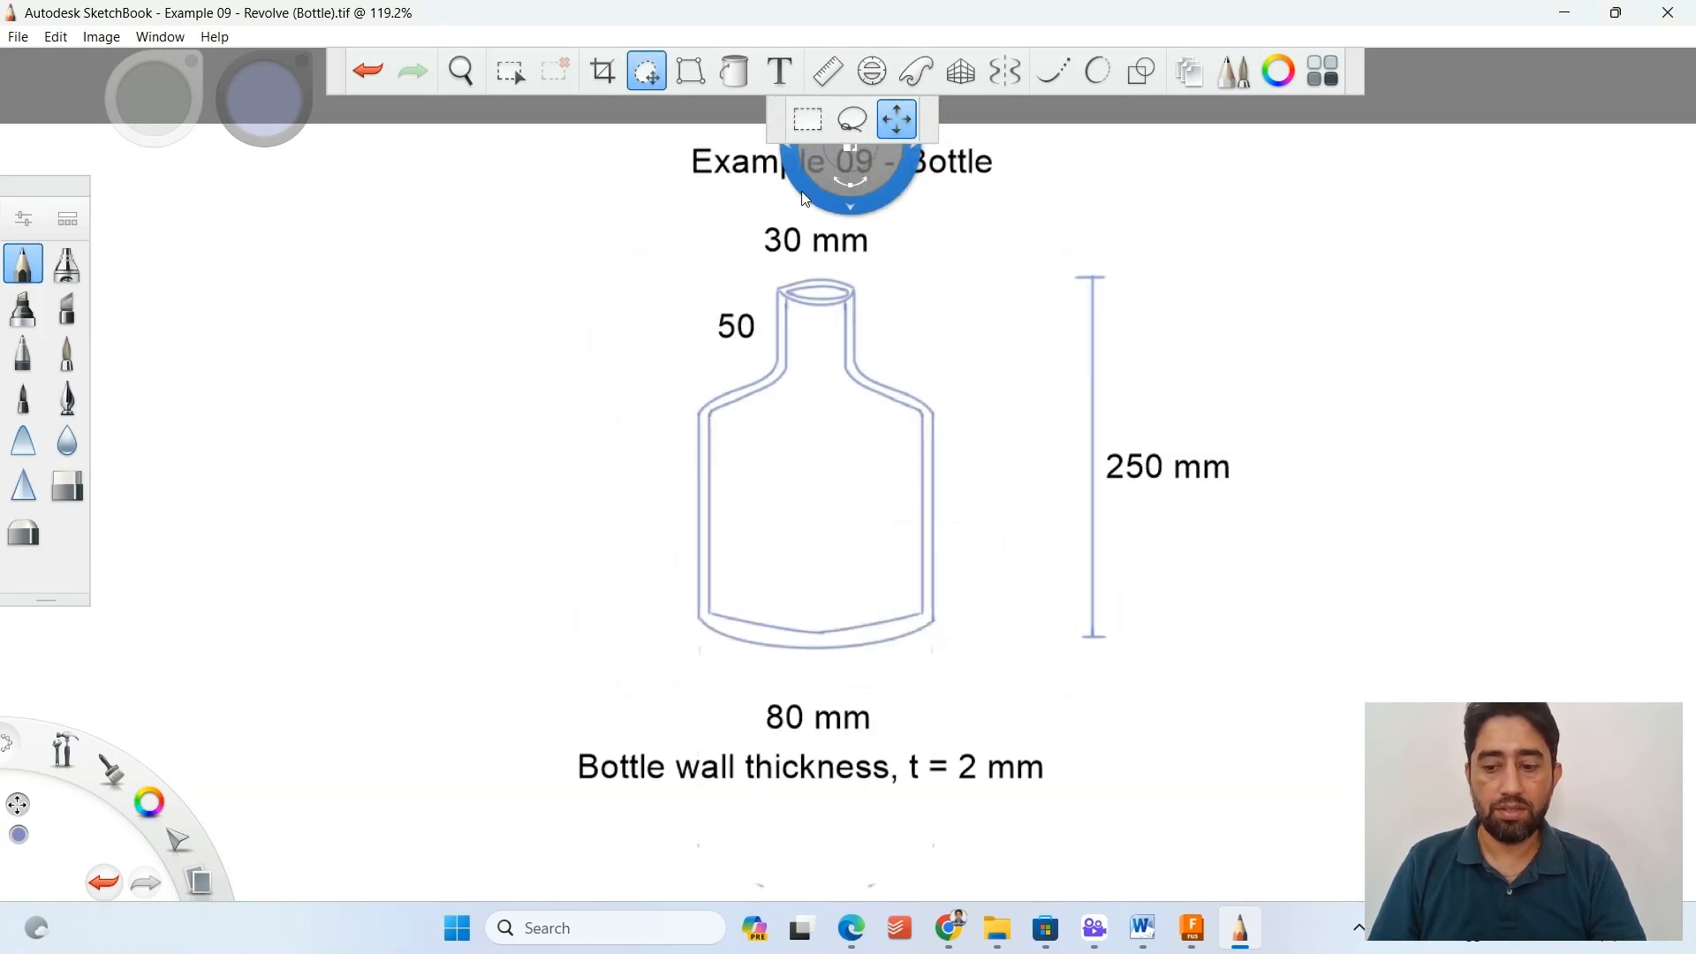
{"action": "key", "text": "Escape"}
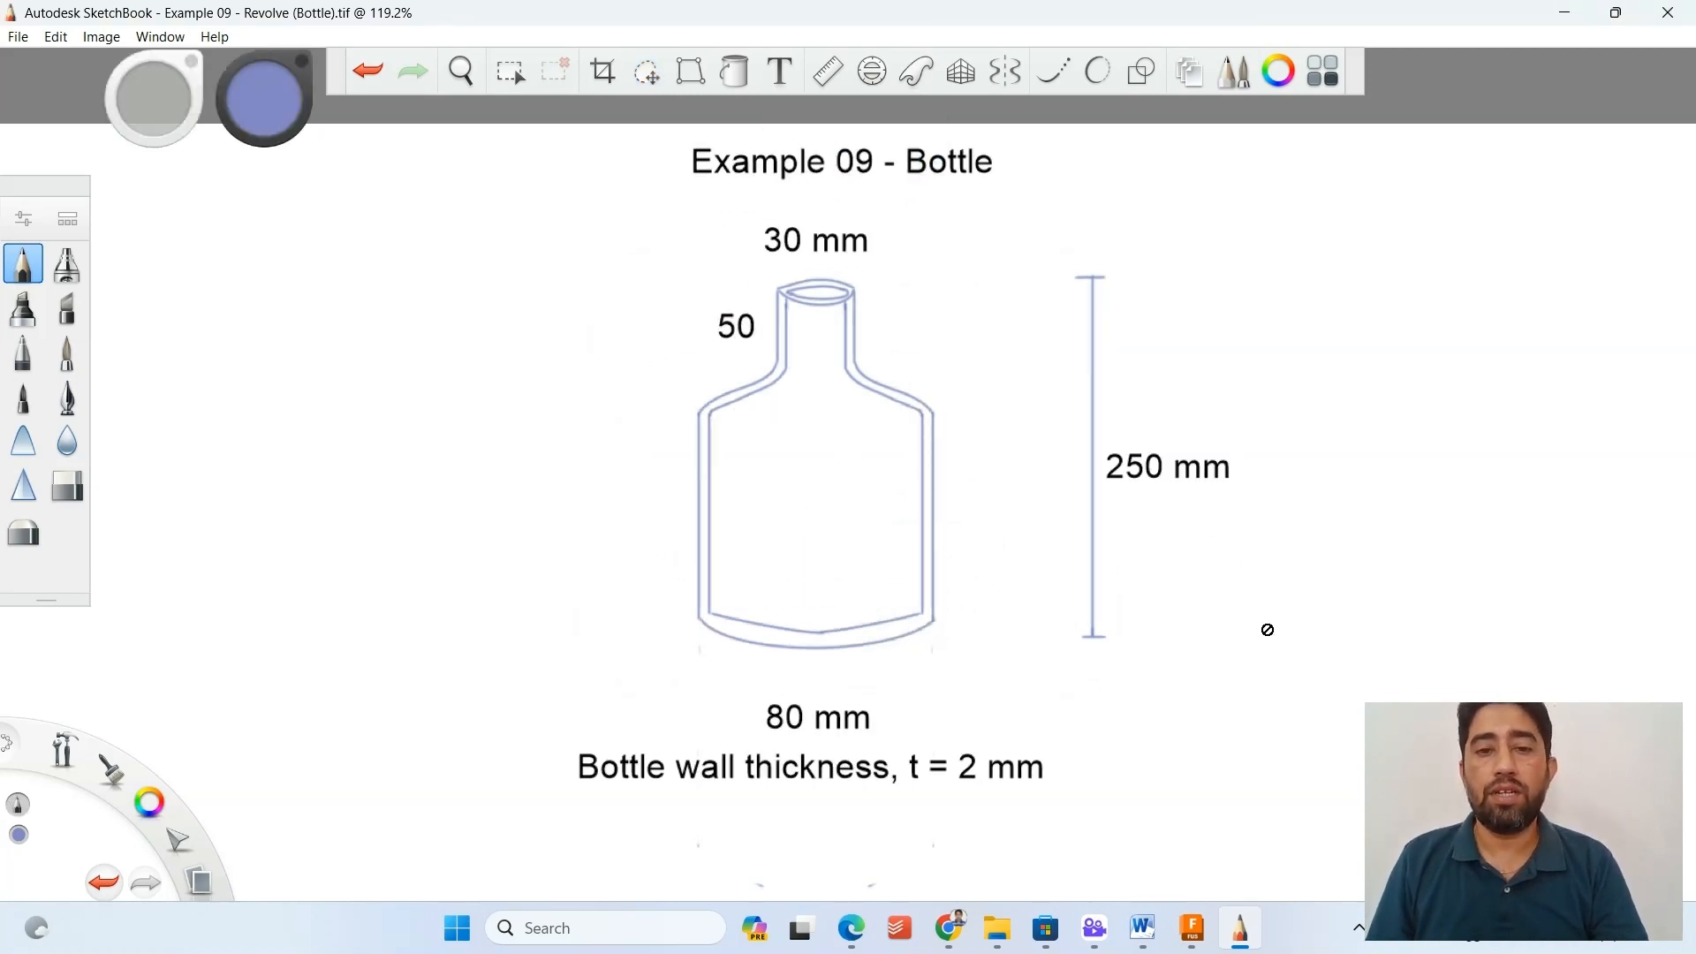
Switch back to Fusion and save the design as "Example 09 - Bottle" in the project "Learning Fusion 360 - An Innovative Approach for Designers".
{"action": "left_click", "coordinate": [1194, 932]}
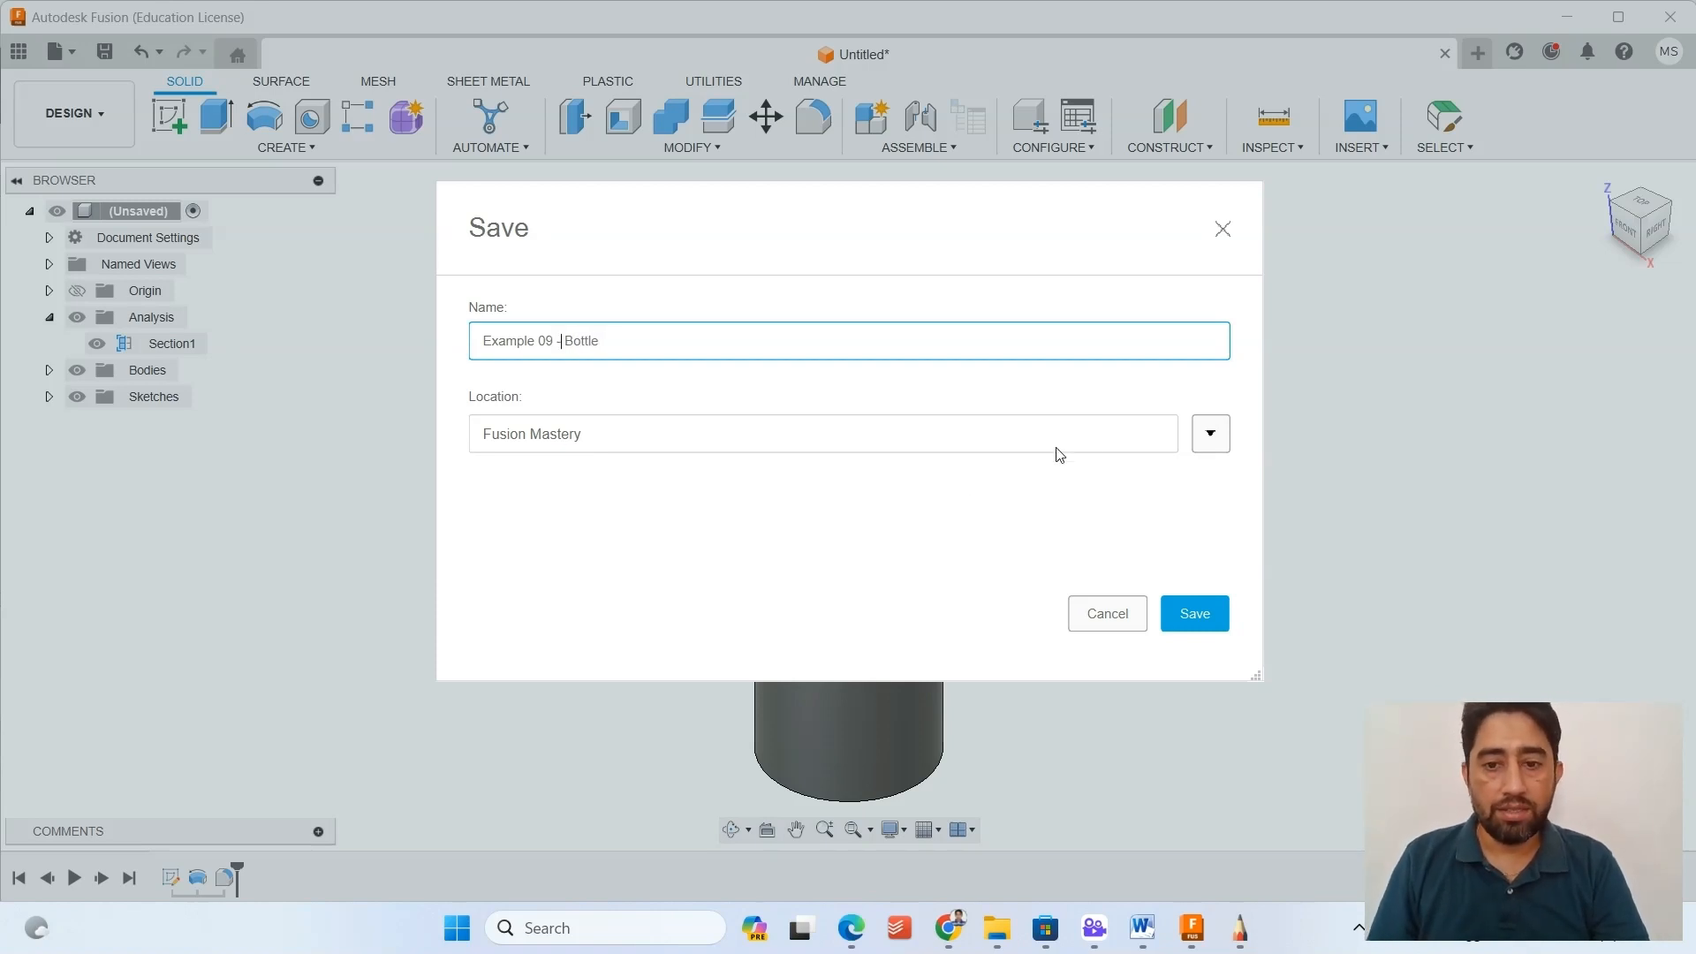
{"action": "left_click", "coordinate": [1212, 436]}
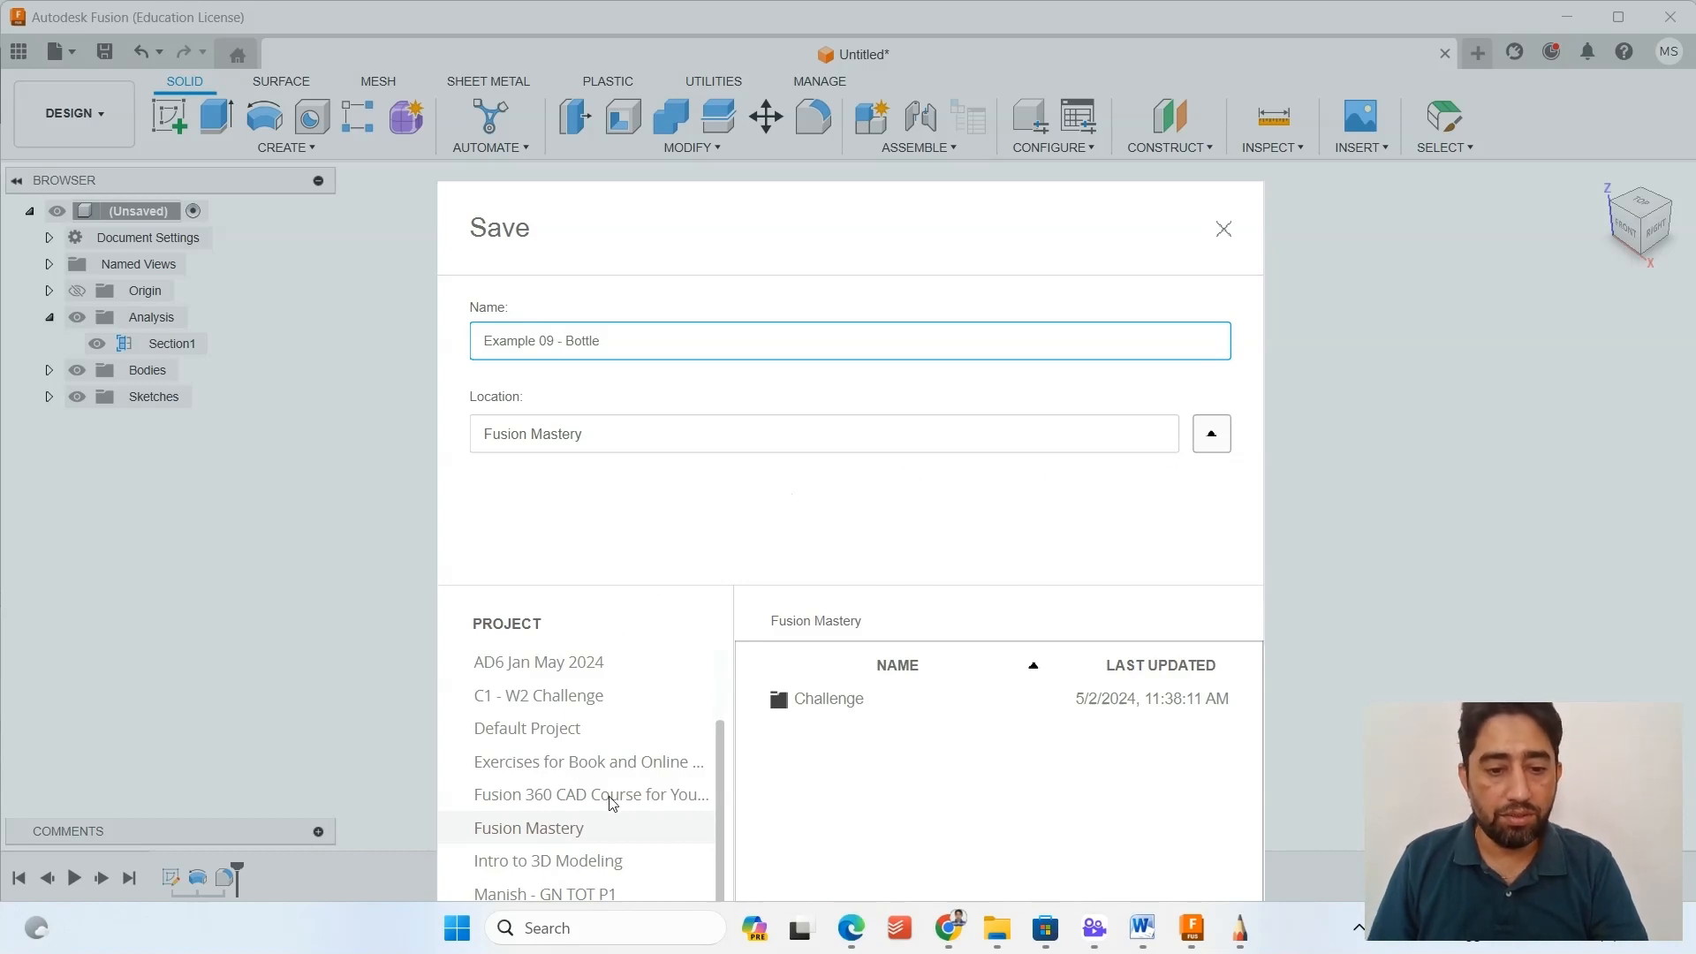
{"action": "scroll", "coordinate": [650, 721], "scroll_direction": "up", "scroll_amount": 3}
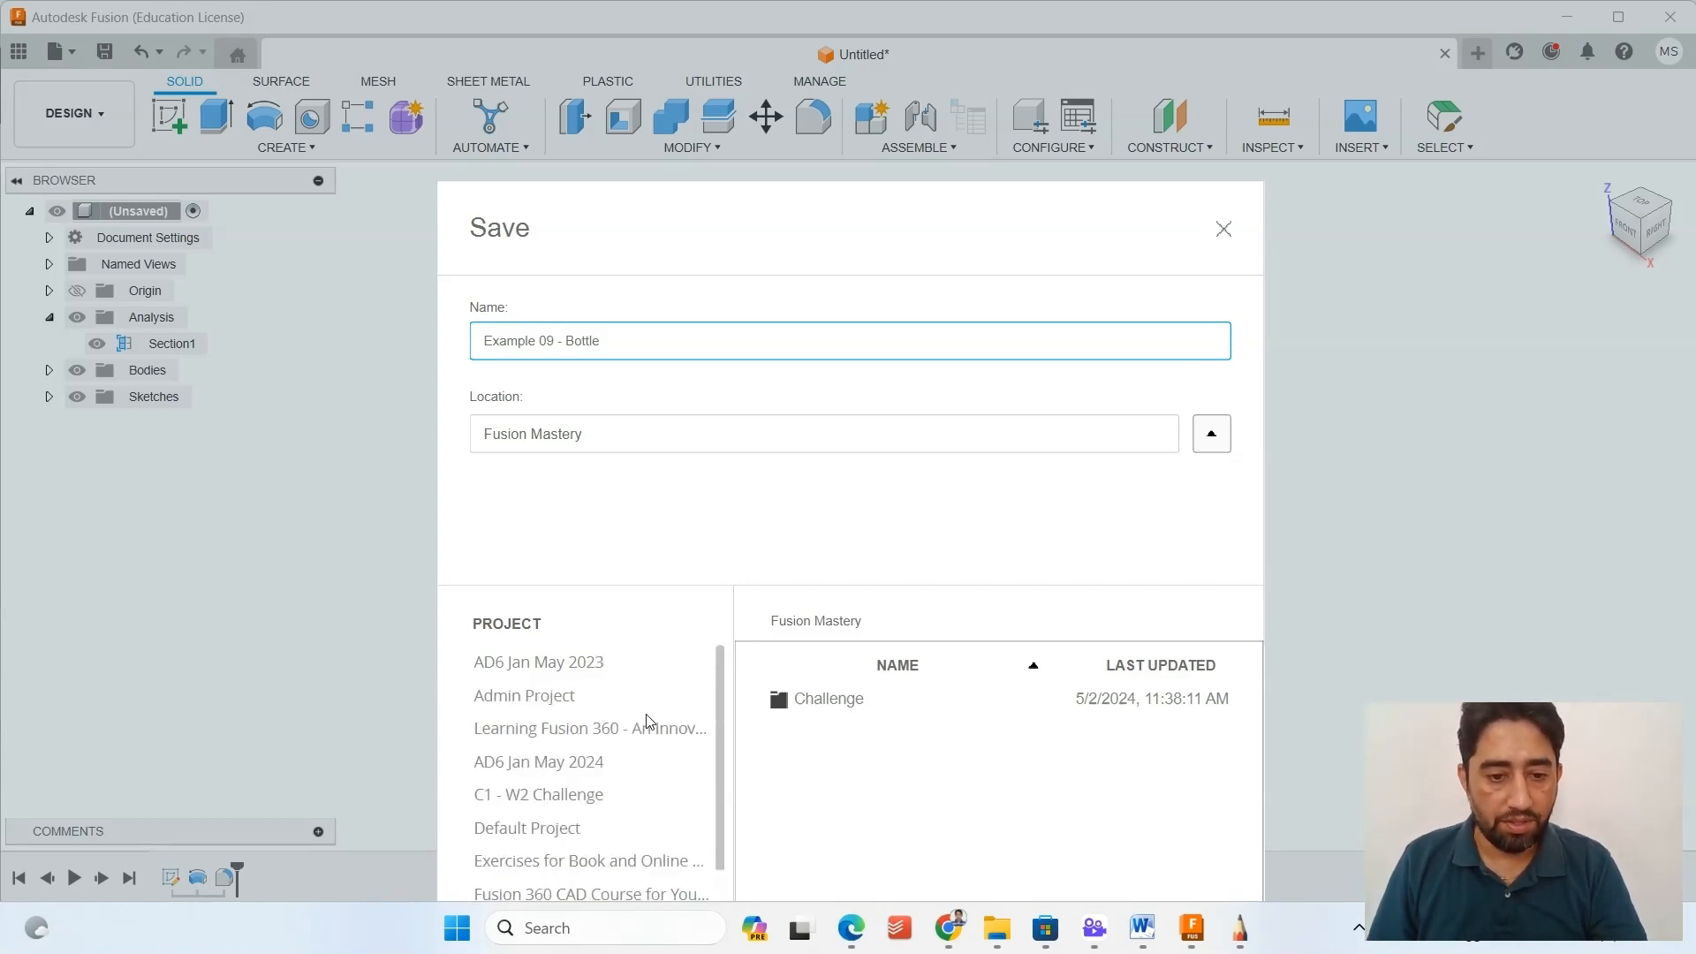
{"action": "left_click", "coordinate": [612, 731]}
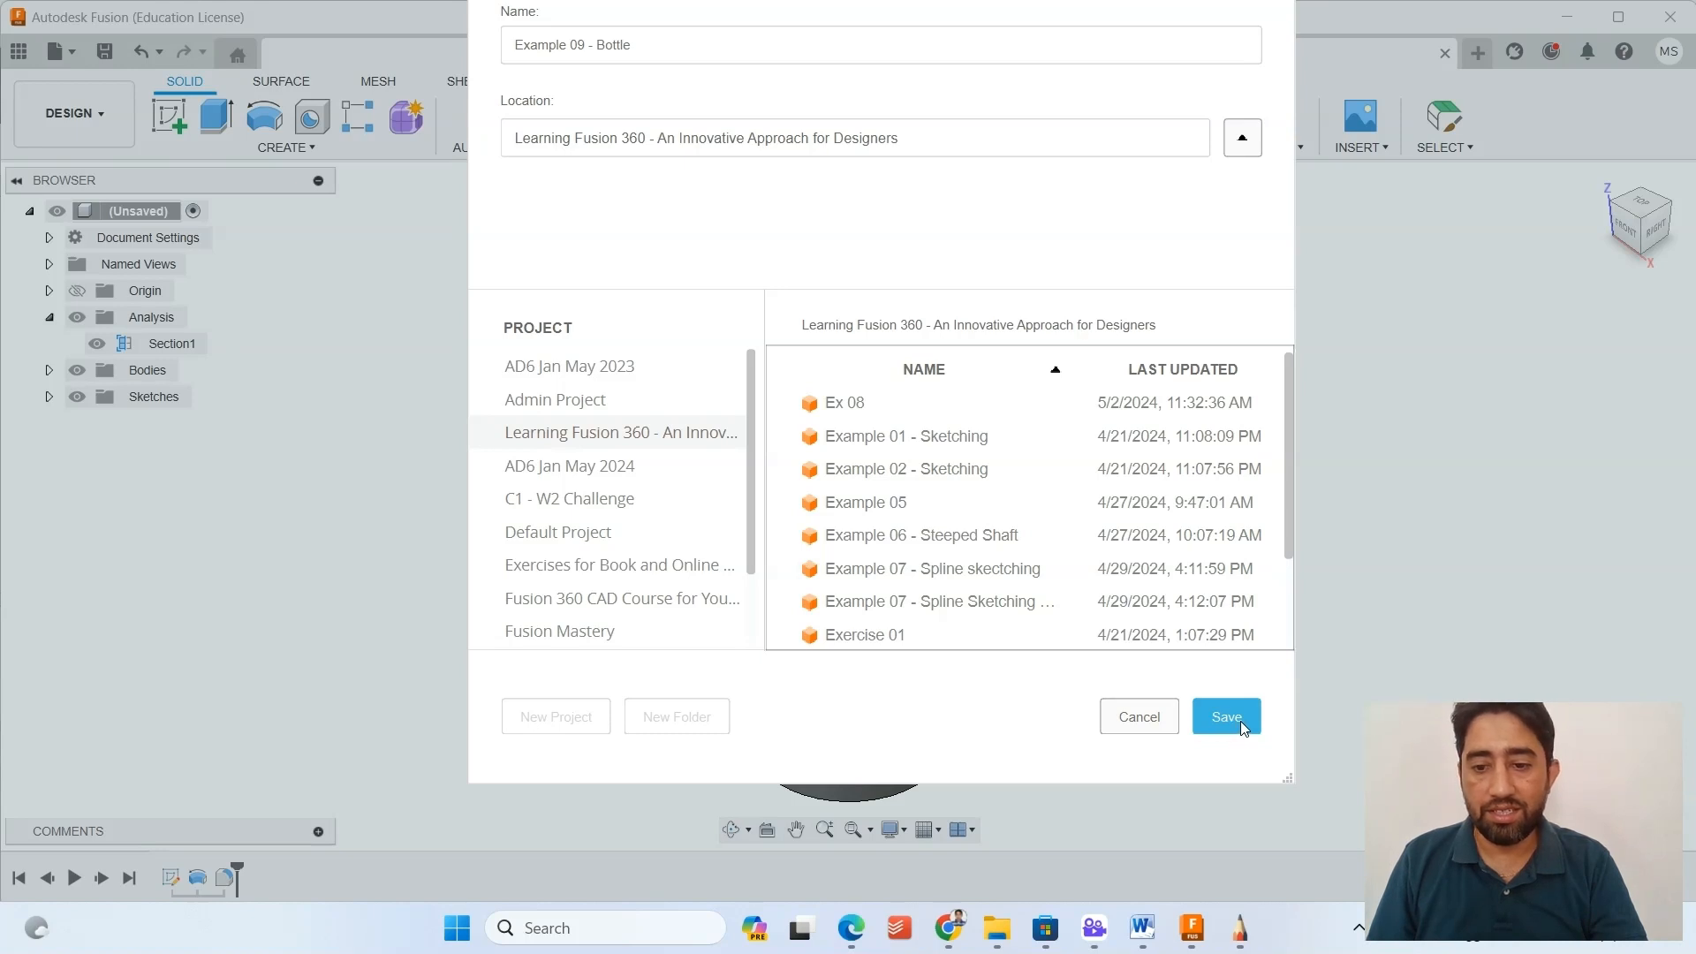
{"action": "left_click", "coordinate": [1240, 721]}
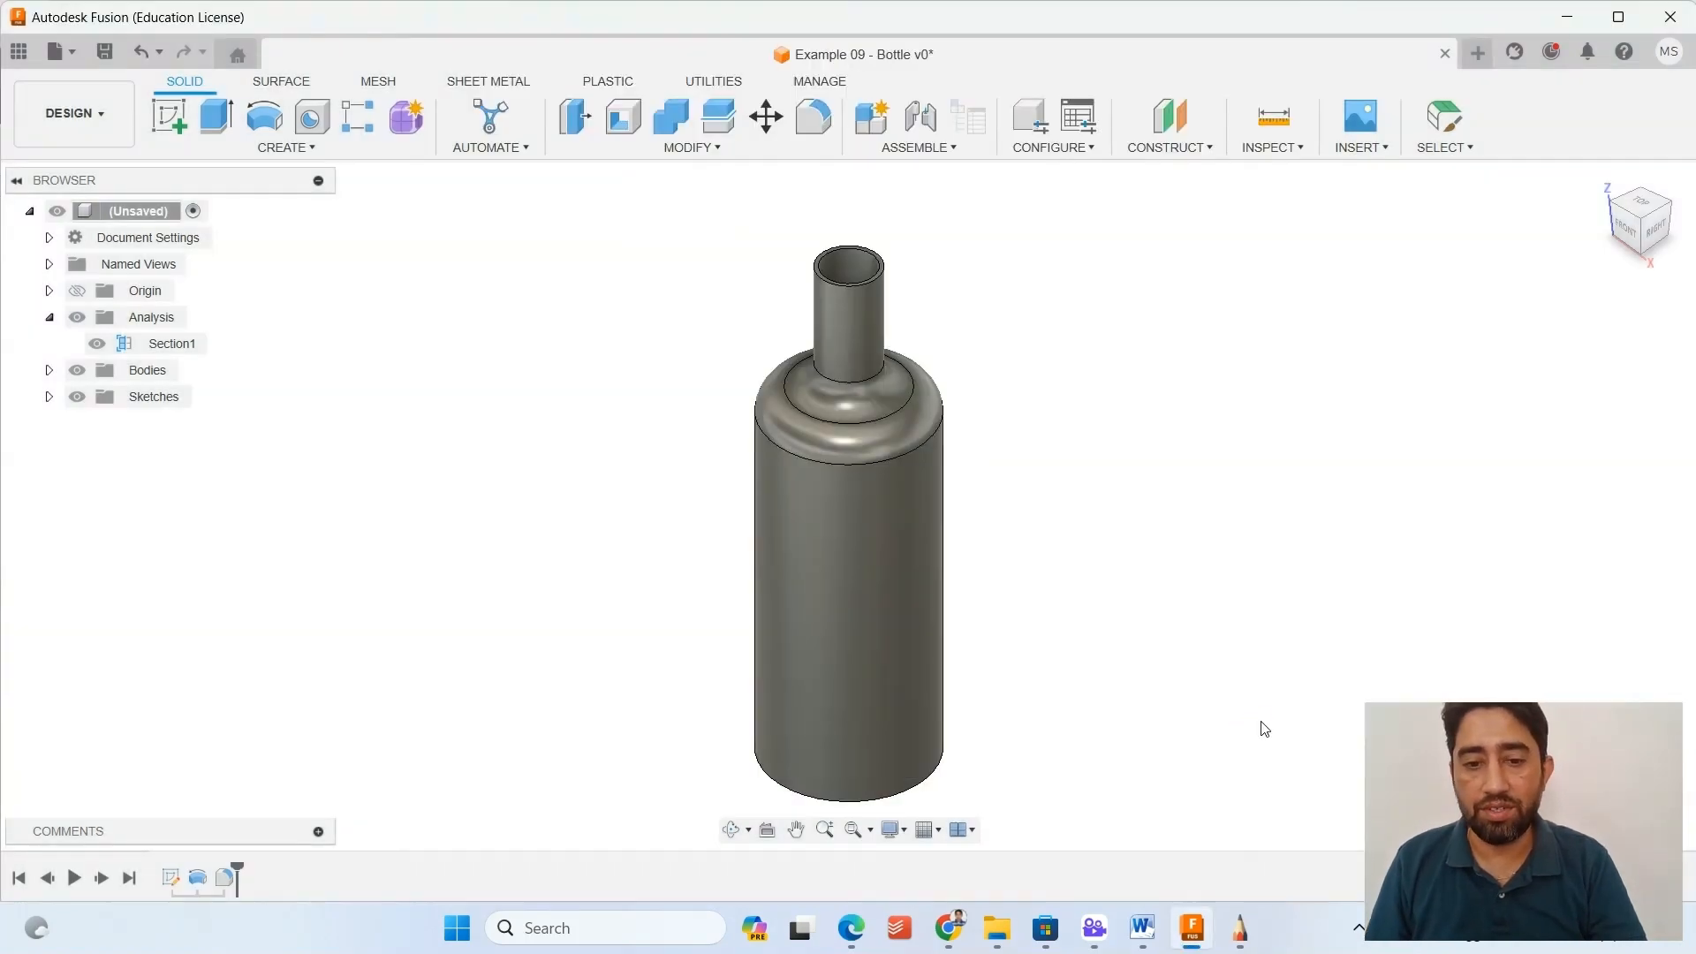
Browse the "Learning Fusion 360 - An Innovative Approach for Designers" project's files to check the saved bottle design and the file version labels.
{"action": "middle_click_drag", "start_coordinate": [1018, 619], "coordinate": [954, 650], "text": "shift"}
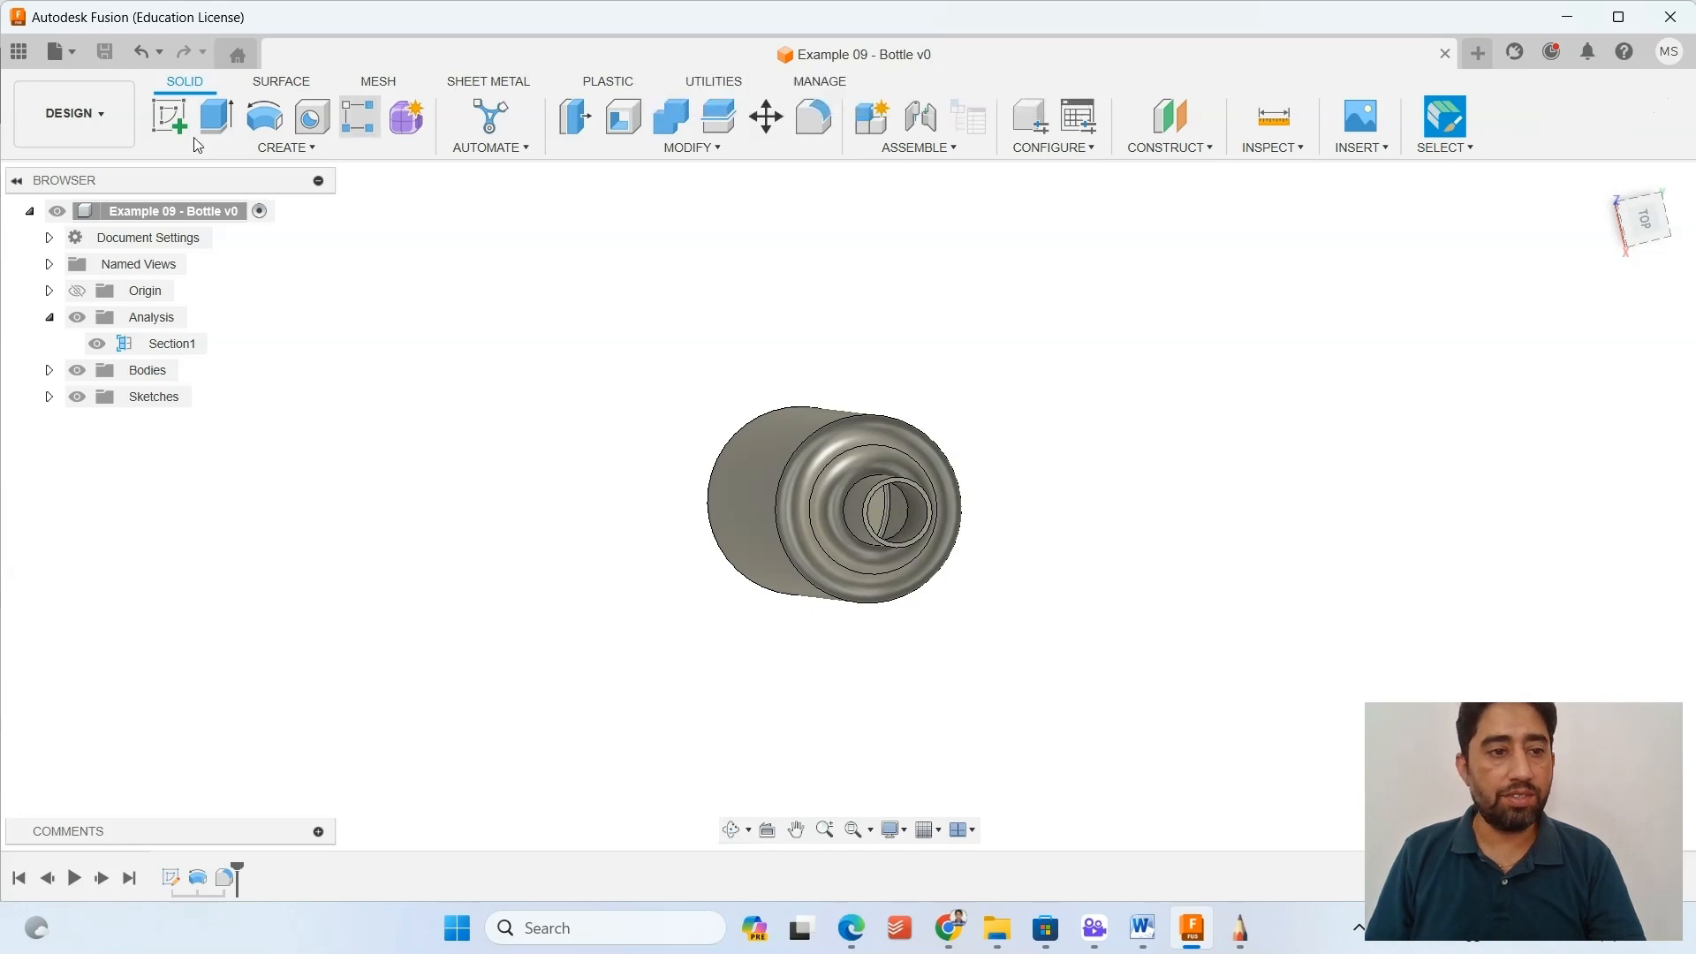
{"action": "left_click", "coordinate": [29, 53]}
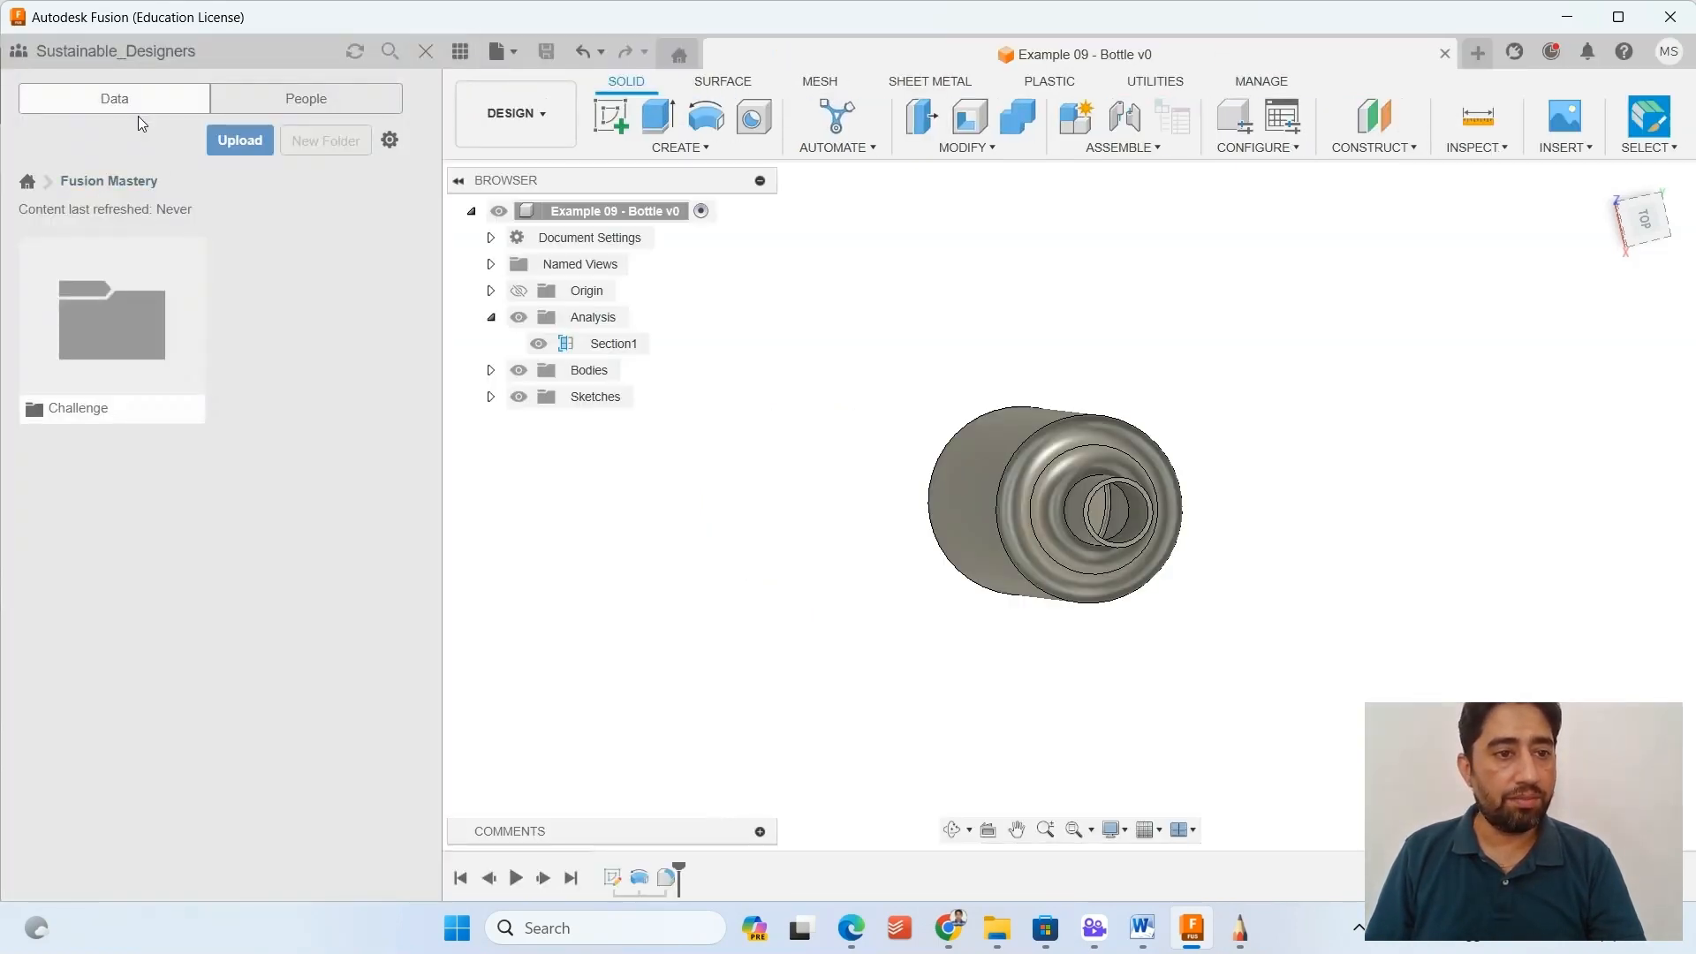
{"action": "left_click", "coordinate": [28, 182]}
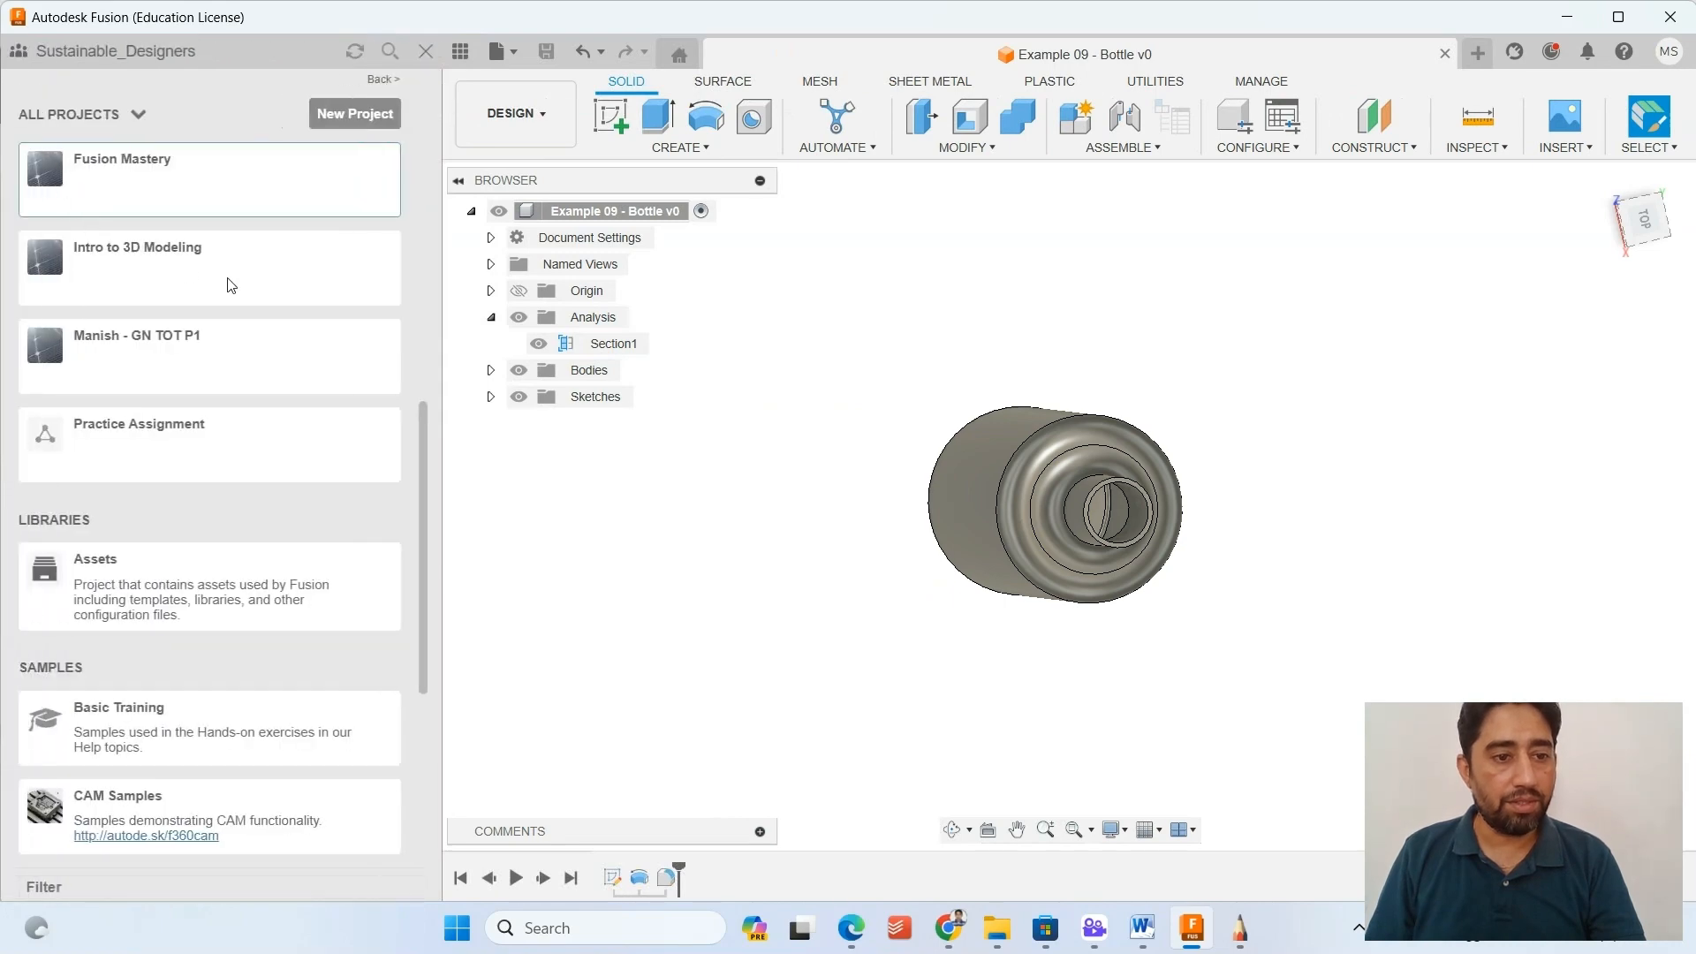
{"action": "scroll", "coordinate": [231, 284], "scroll_direction": "up", "scroll_amount": 10}
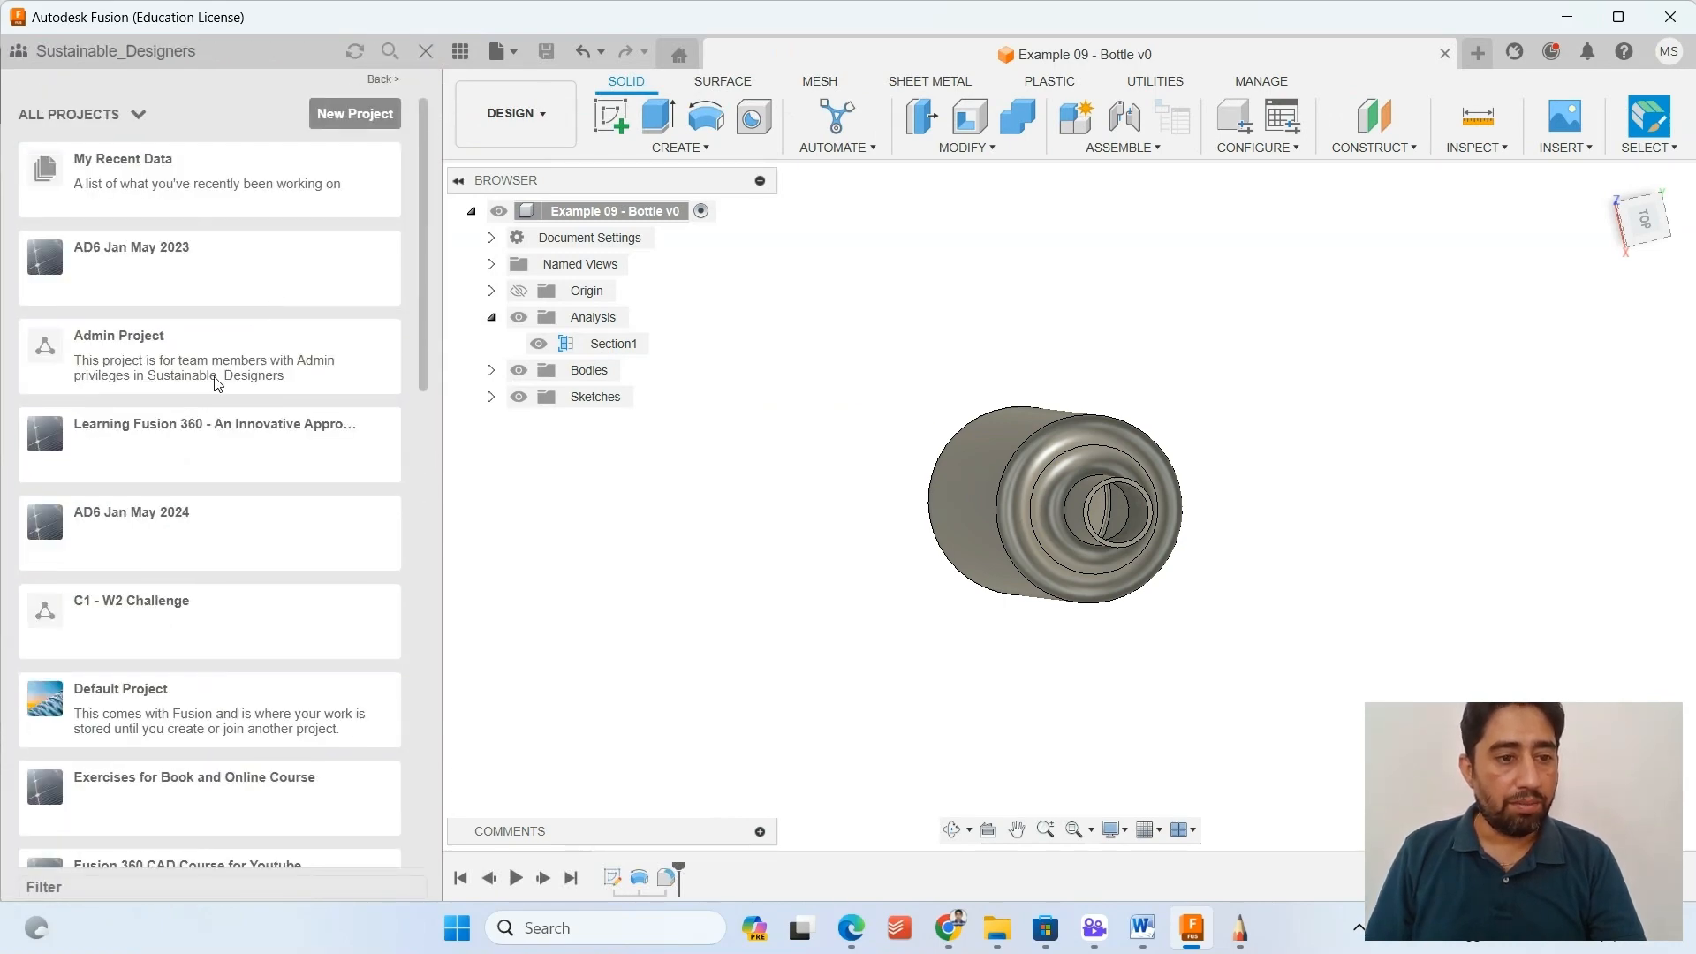
{"action": "left_click", "coordinate": [204, 431]}
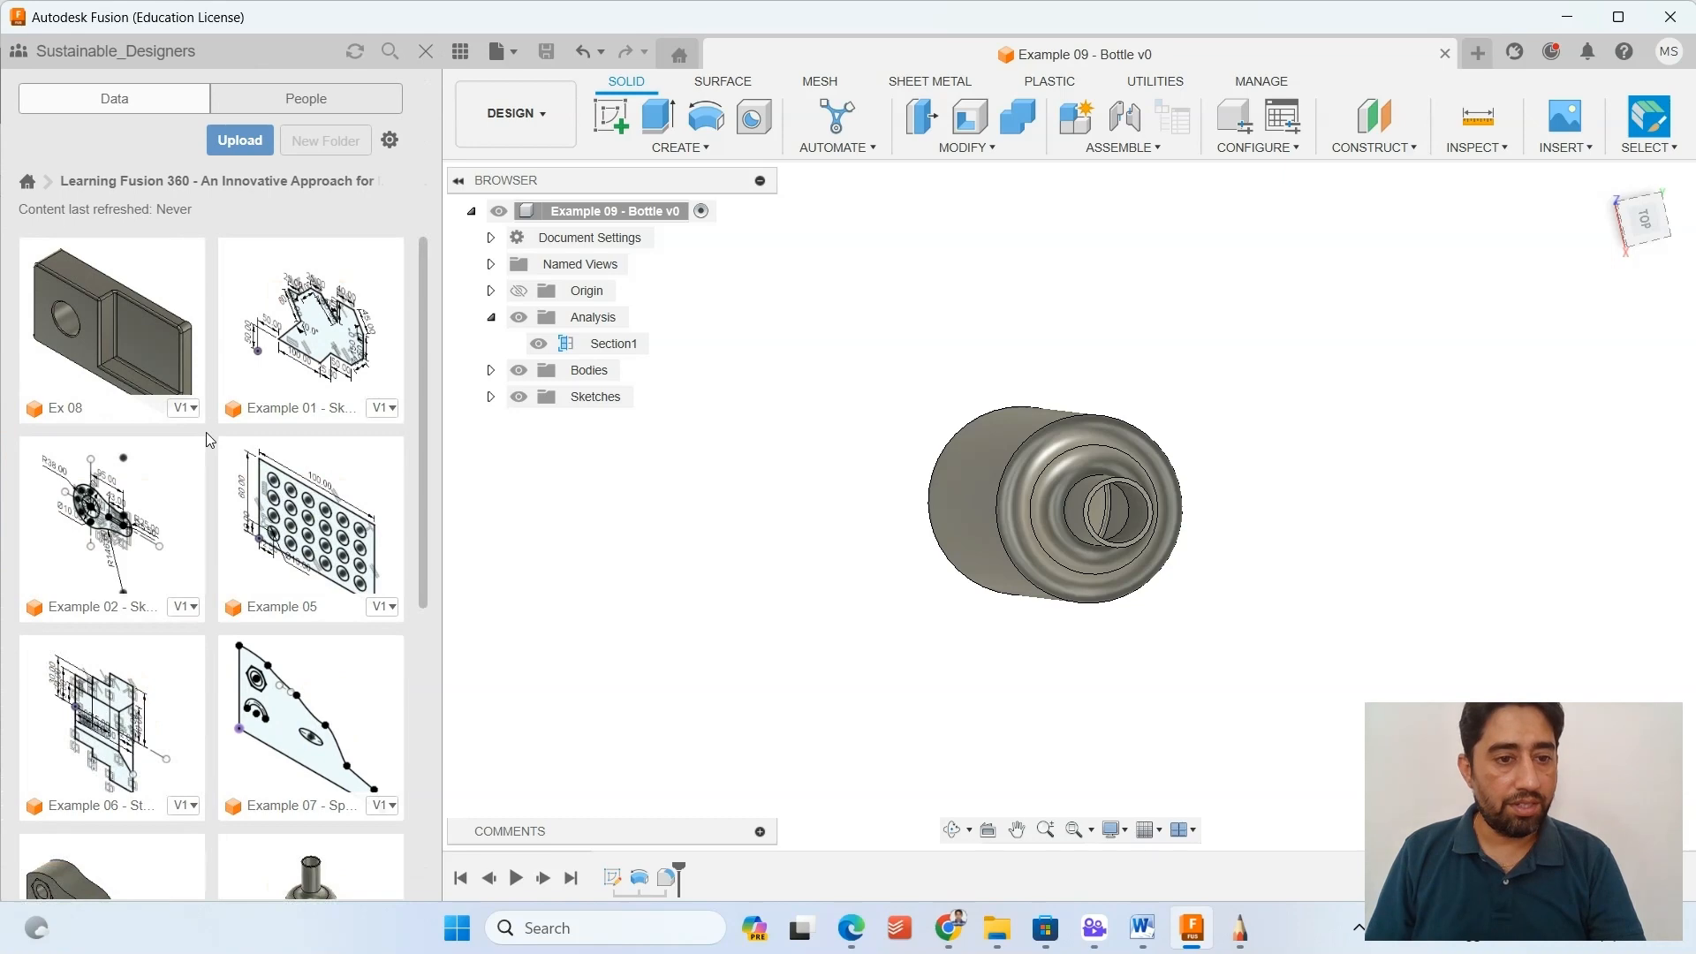
{"action": "scroll", "coordinate": [210, 433], "scroll_direction": "down", "scroll_amount": 5}
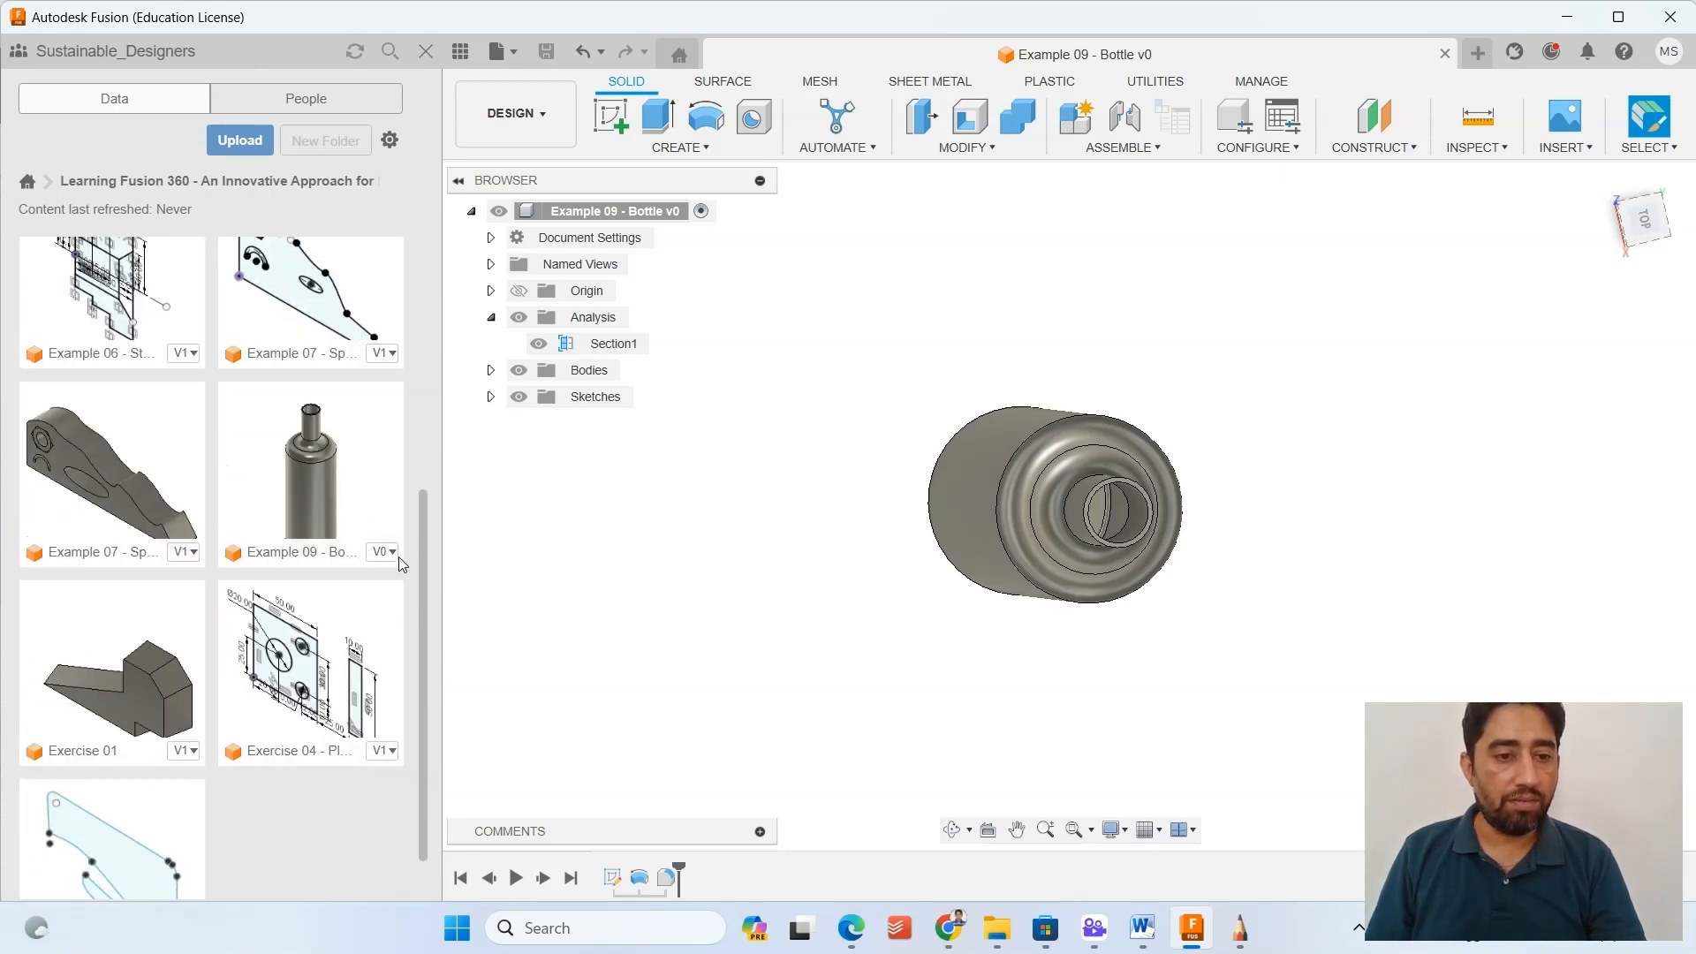
{"action": "mouse_move", "coordinate": [384, 558]}
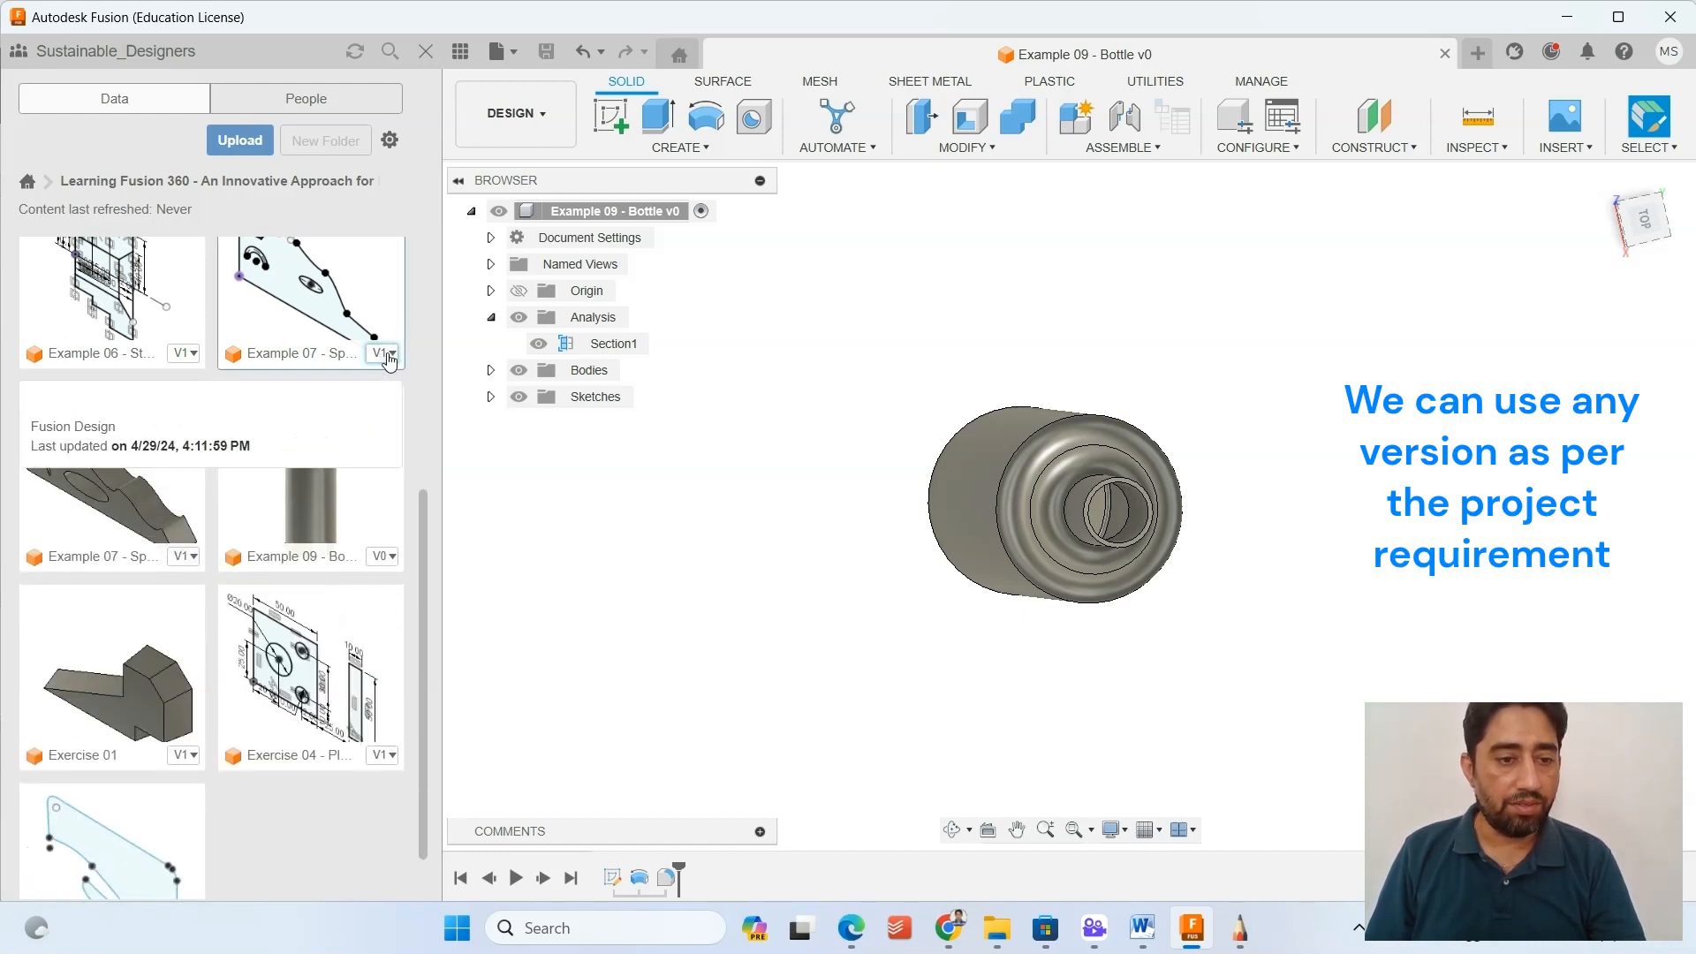
{"action": "scroll", "coordinate": [257, 422], "scroll_direction": "down", "scroll_amount": 2}
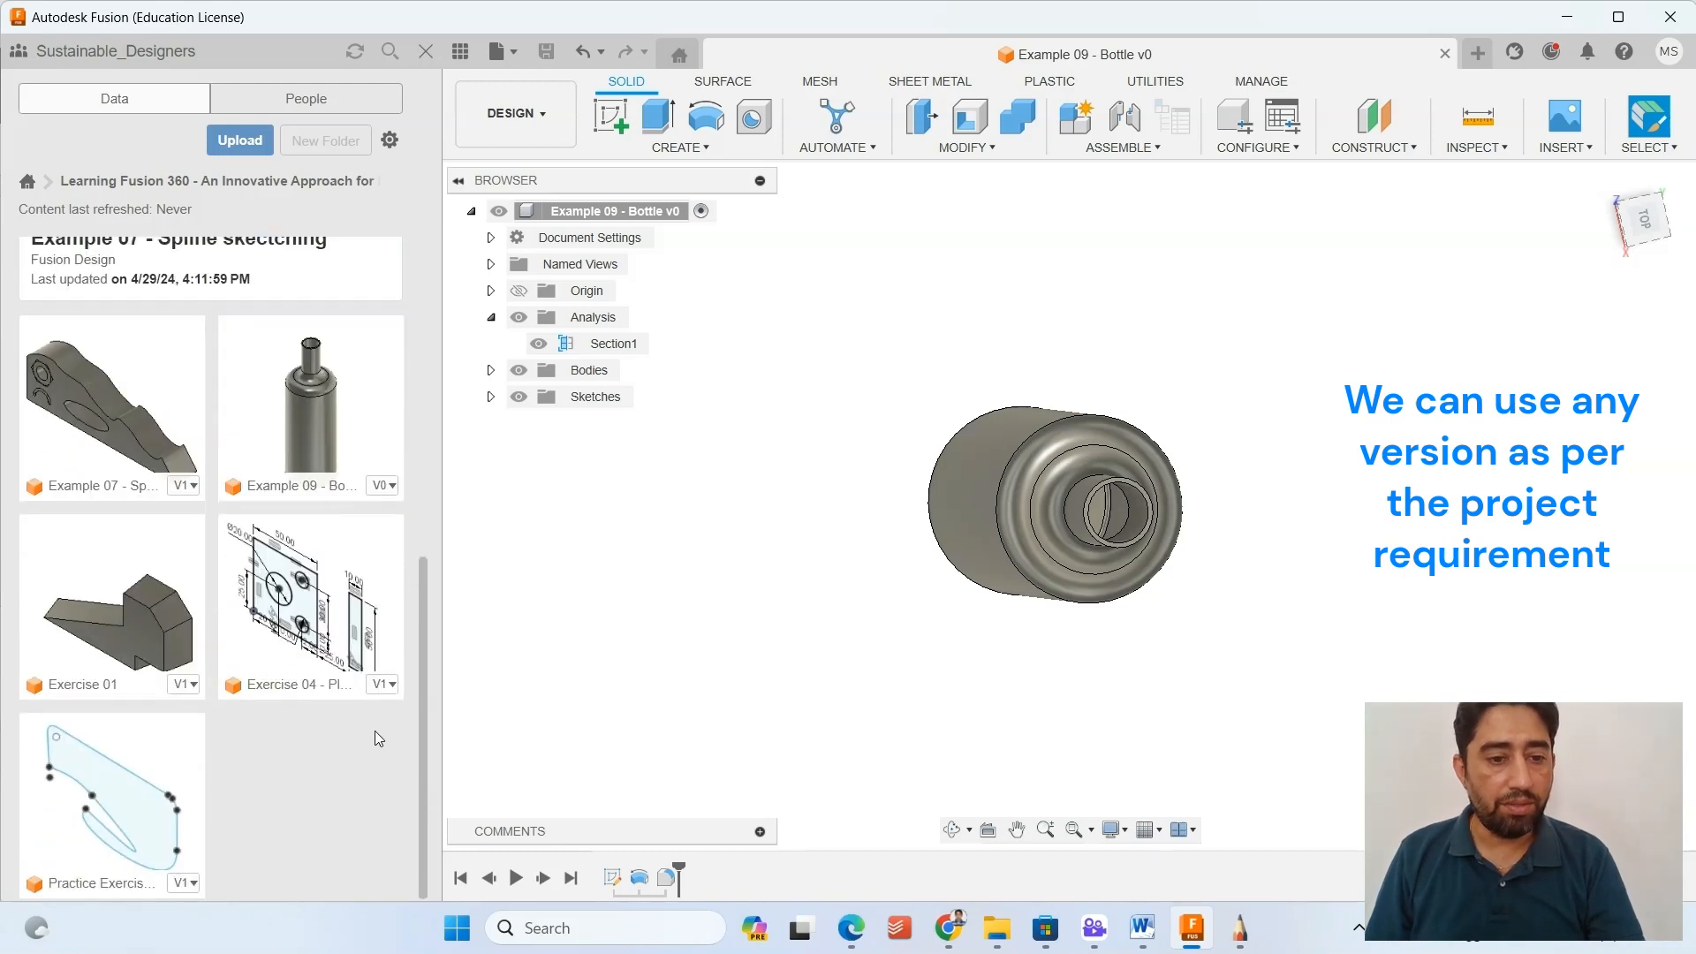